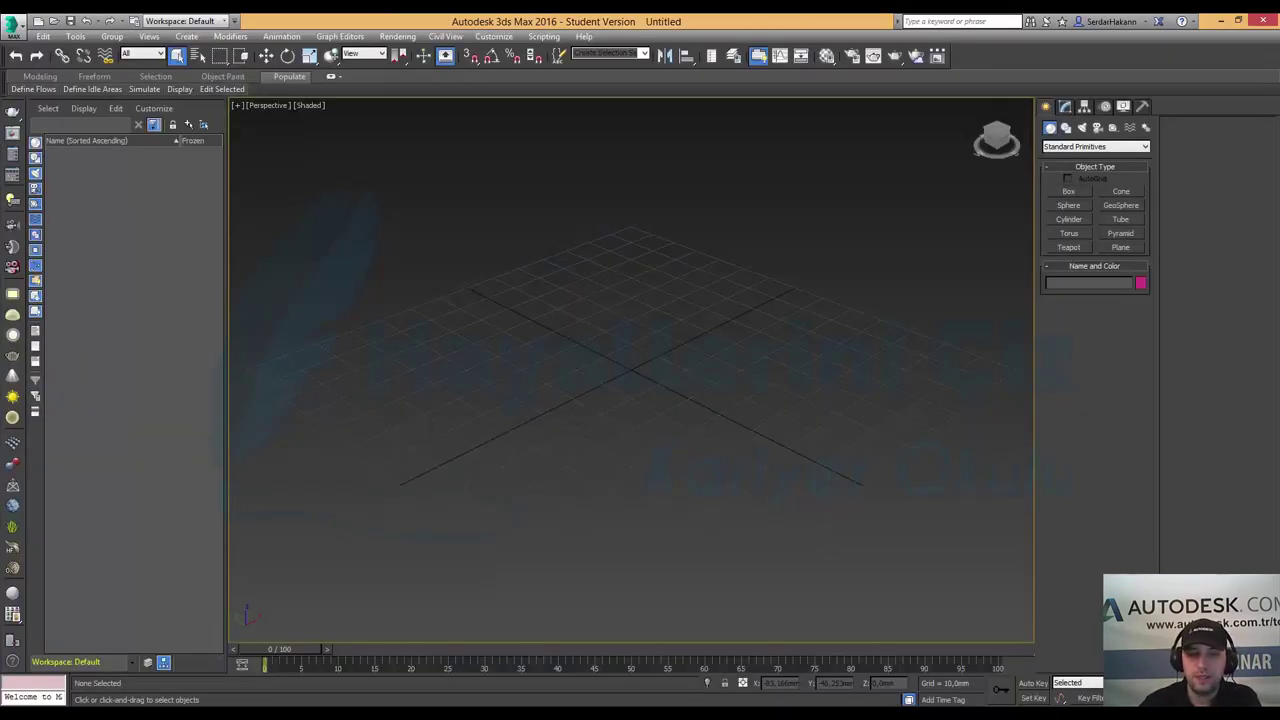
# - Import bathroom_design.dwg from the Dream_Bathroom_Design folder on drive E:
pyautogui.click(17, 31)
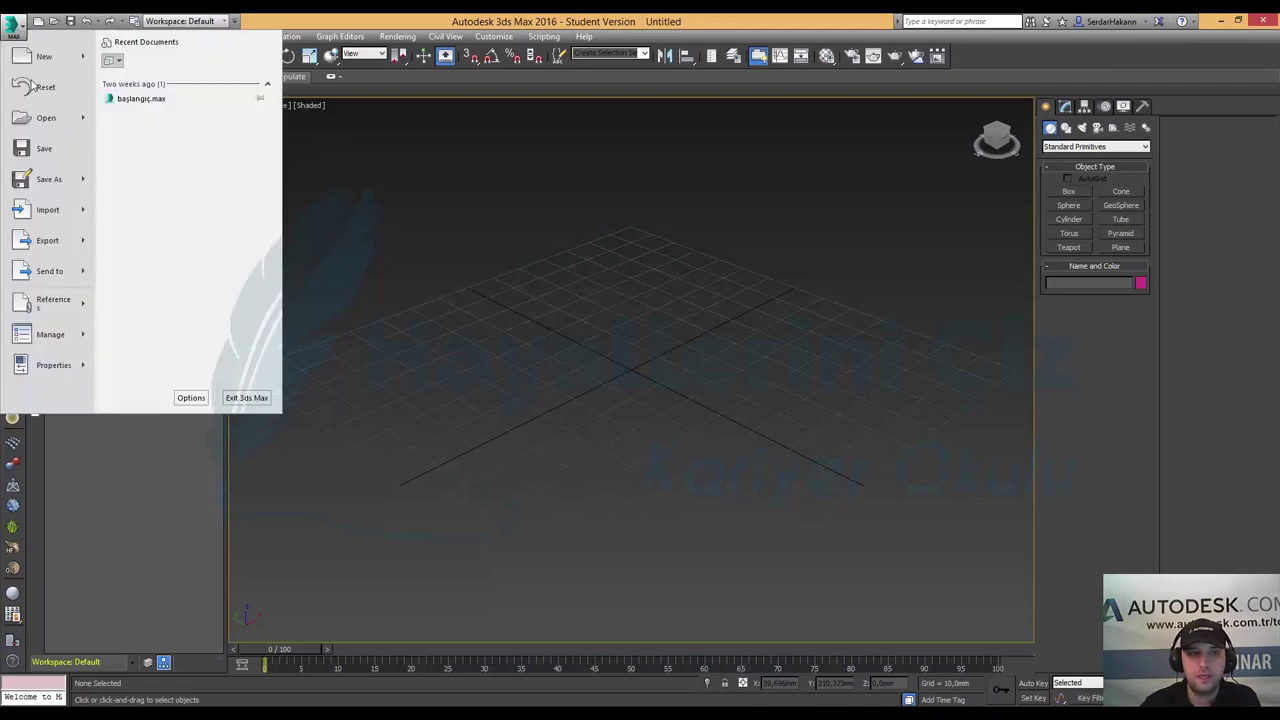
pyautogui.moveTo(48, 210)
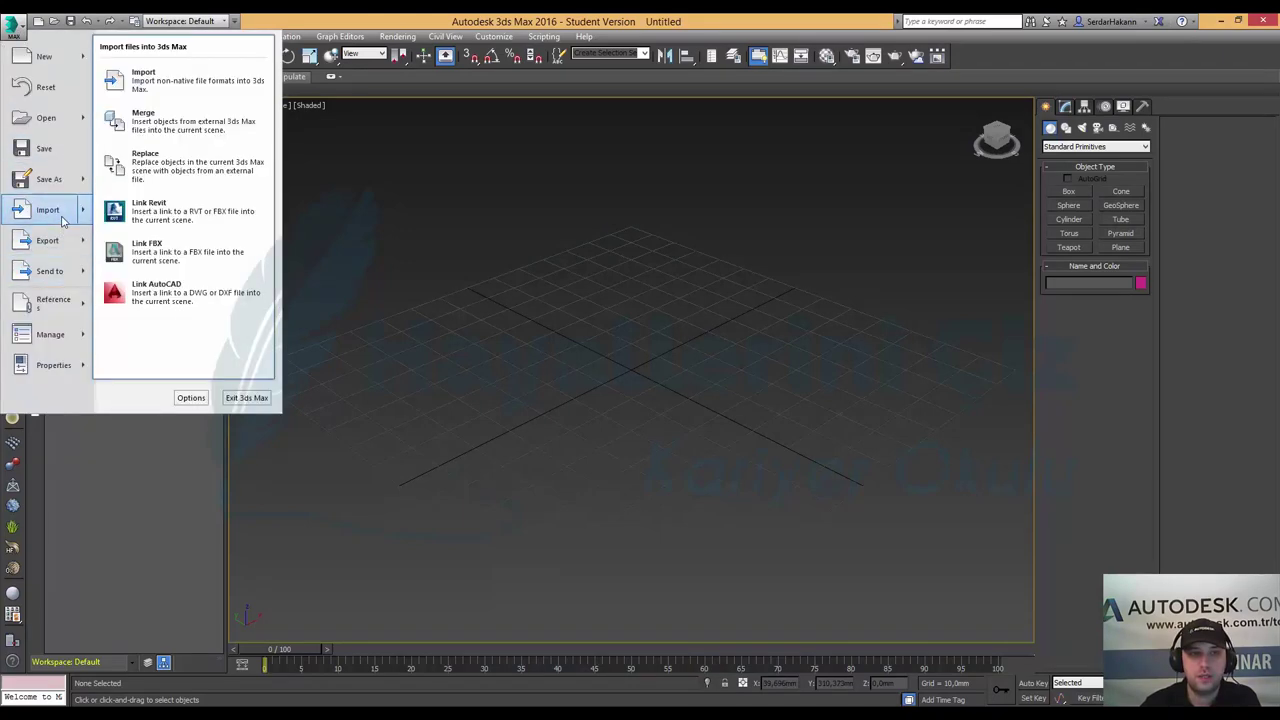
pyautogui.click(181, 98)
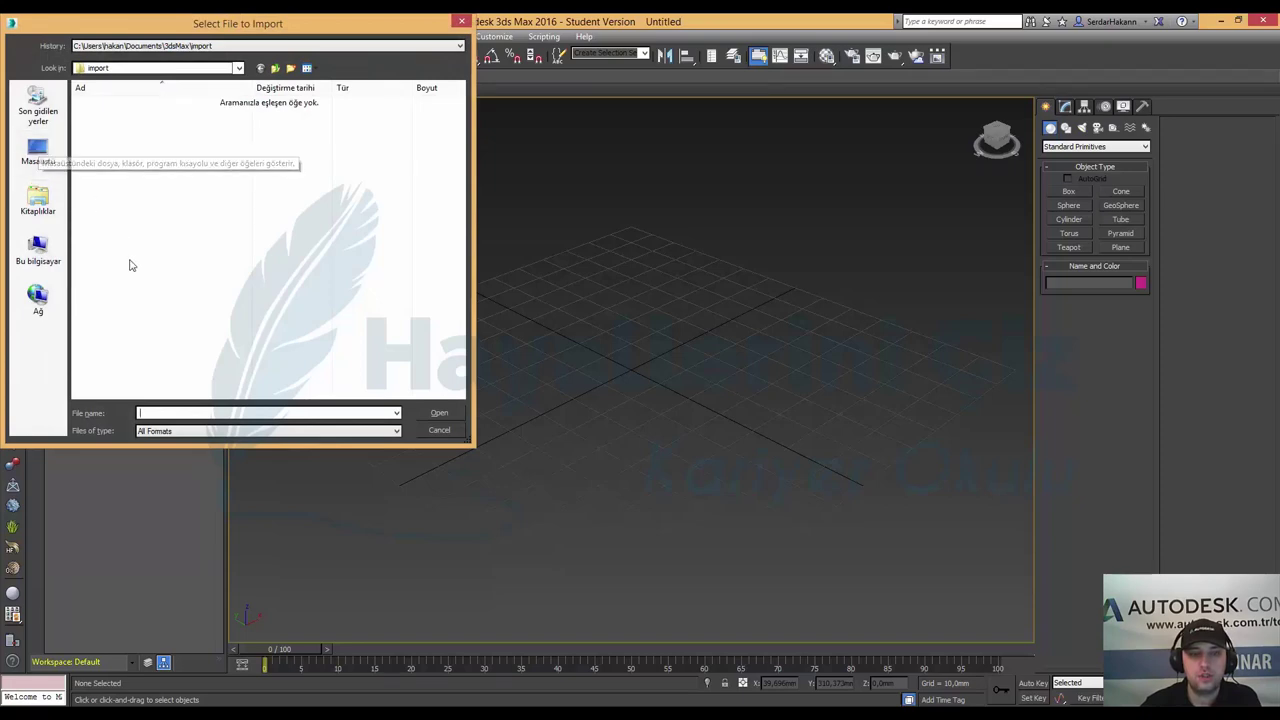
pyautogui.click(40, 252)
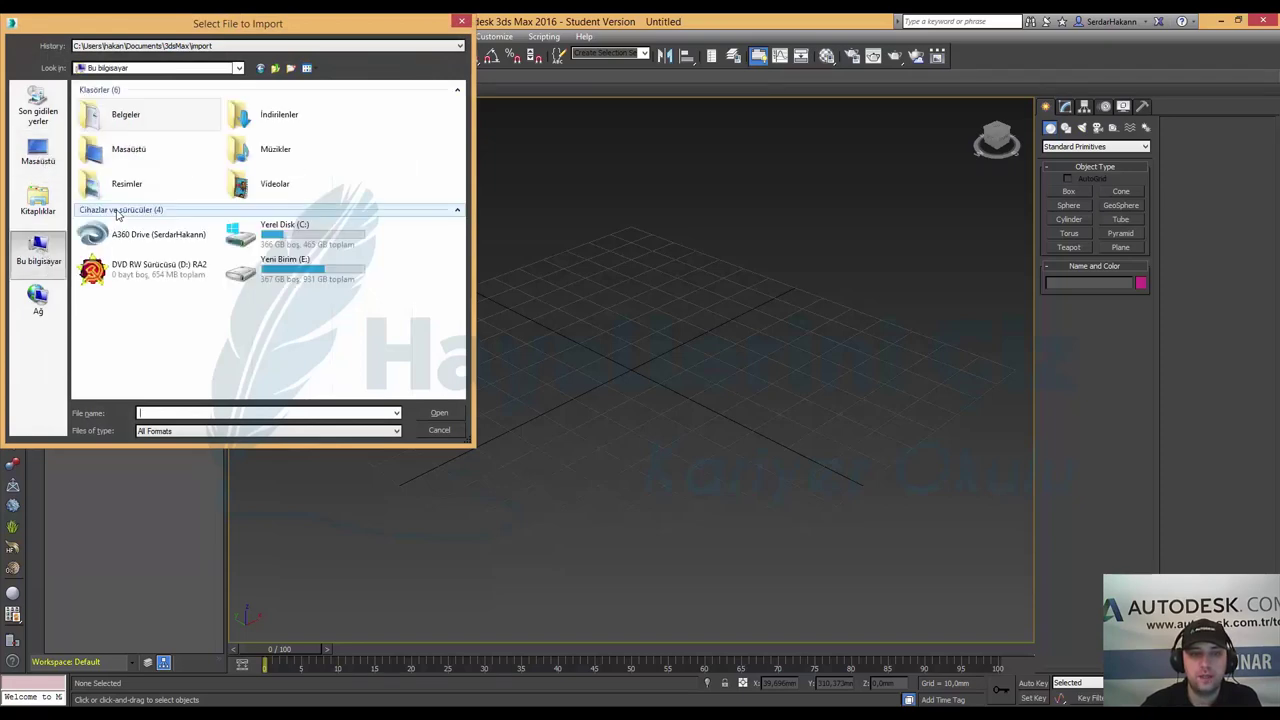
pyautogui.doubleClick(256, 260)
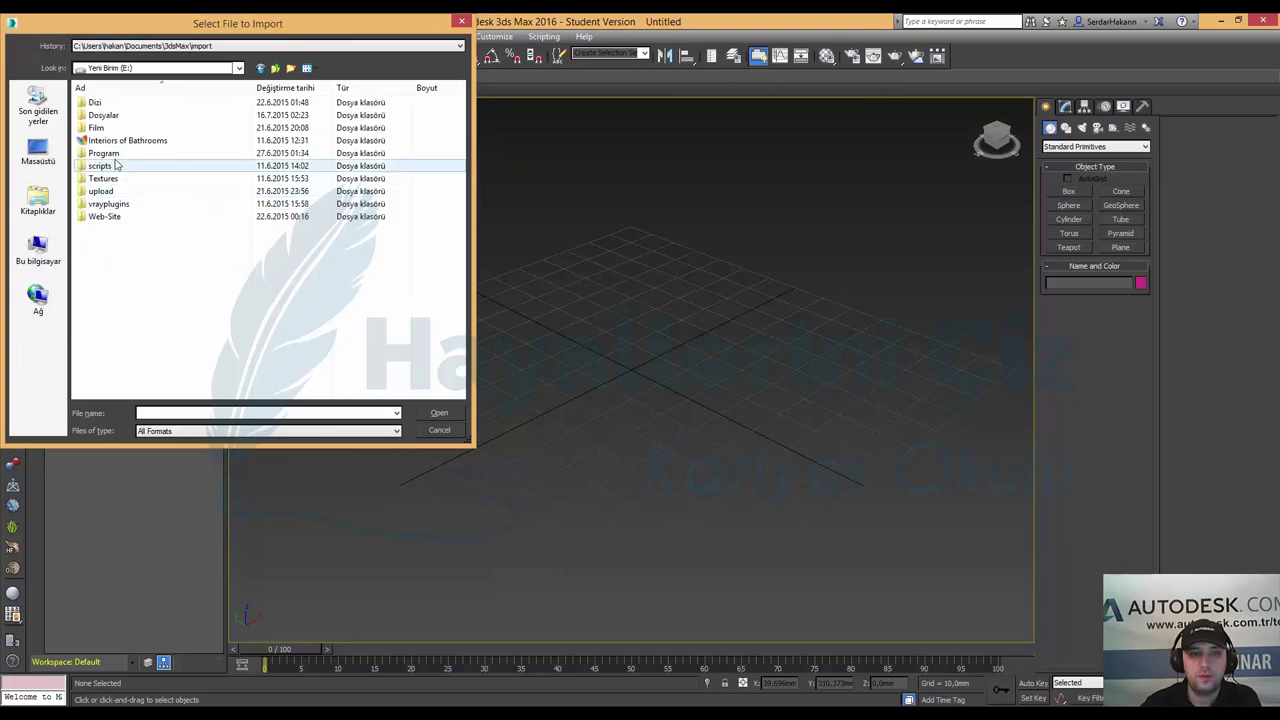
pyautogui.doubleClick(105, 116)
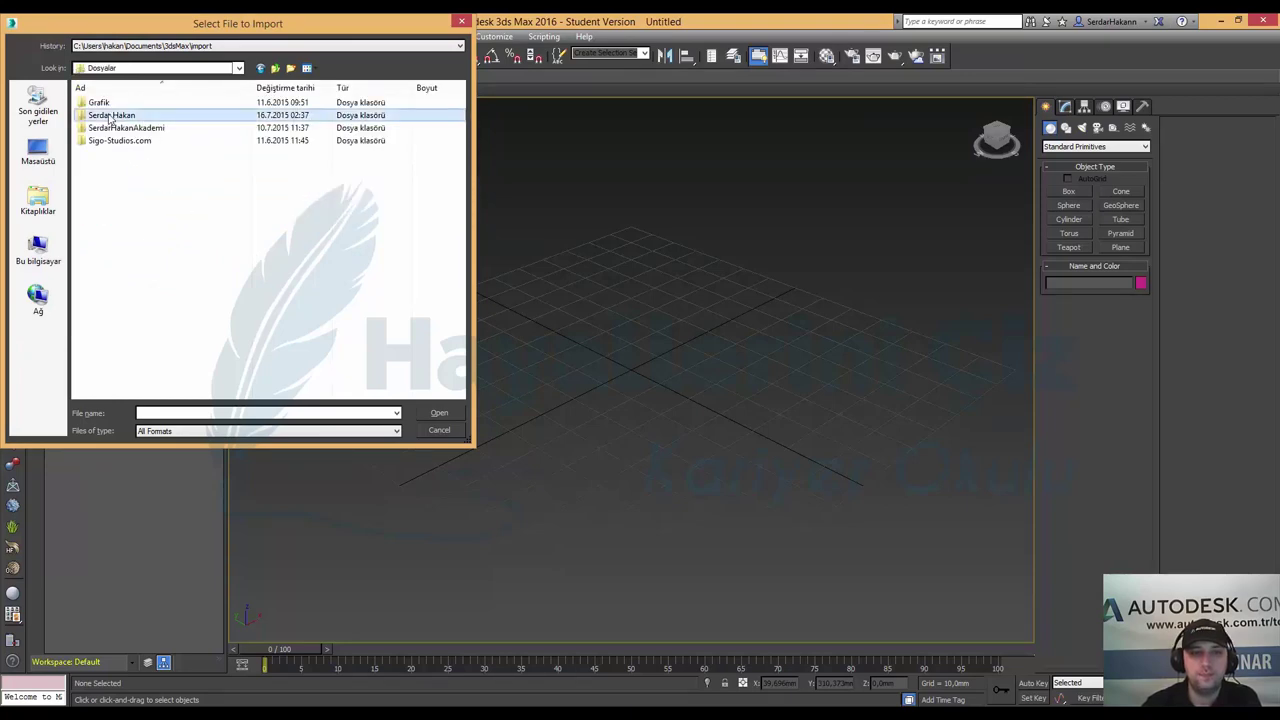
pyautogui.doubleClick(111, 115)
pyautogui.doubleClick(113, 206)
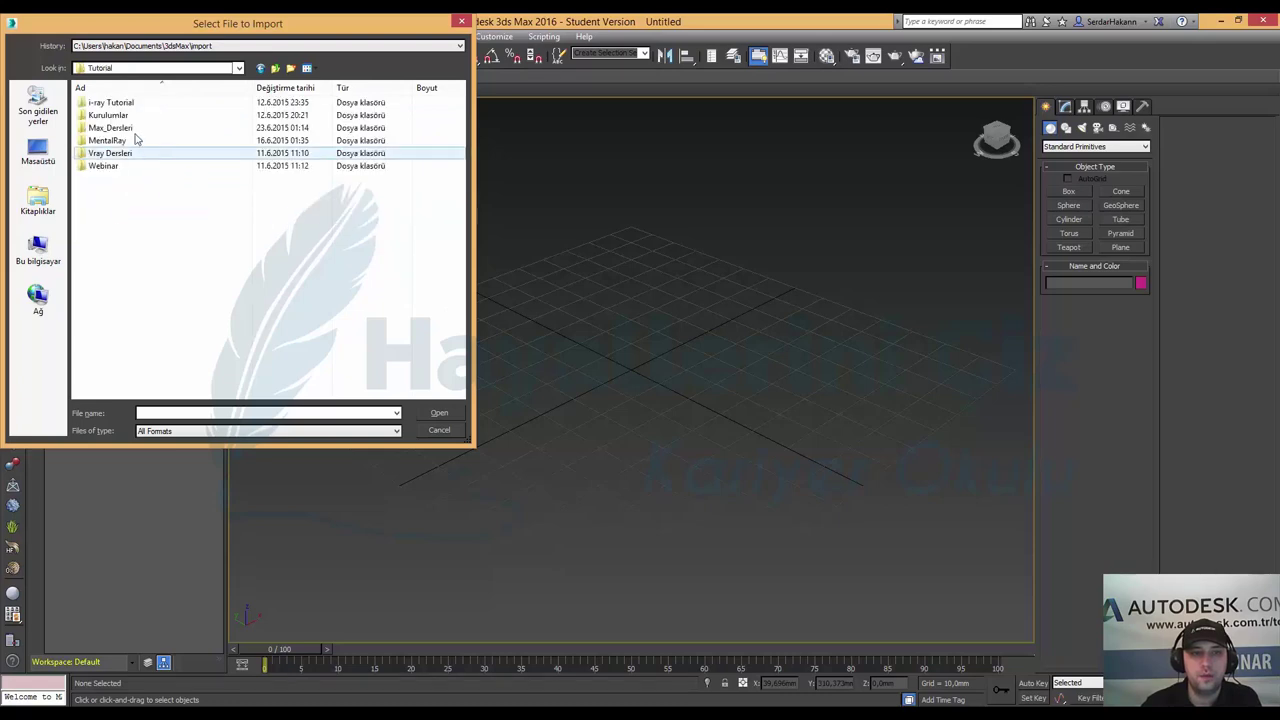
pyautogui.doubleClick(126, 129)
pyautogui.scroll(-3, 180, 212)
pyautogui.scroll(-2, 187, 212)
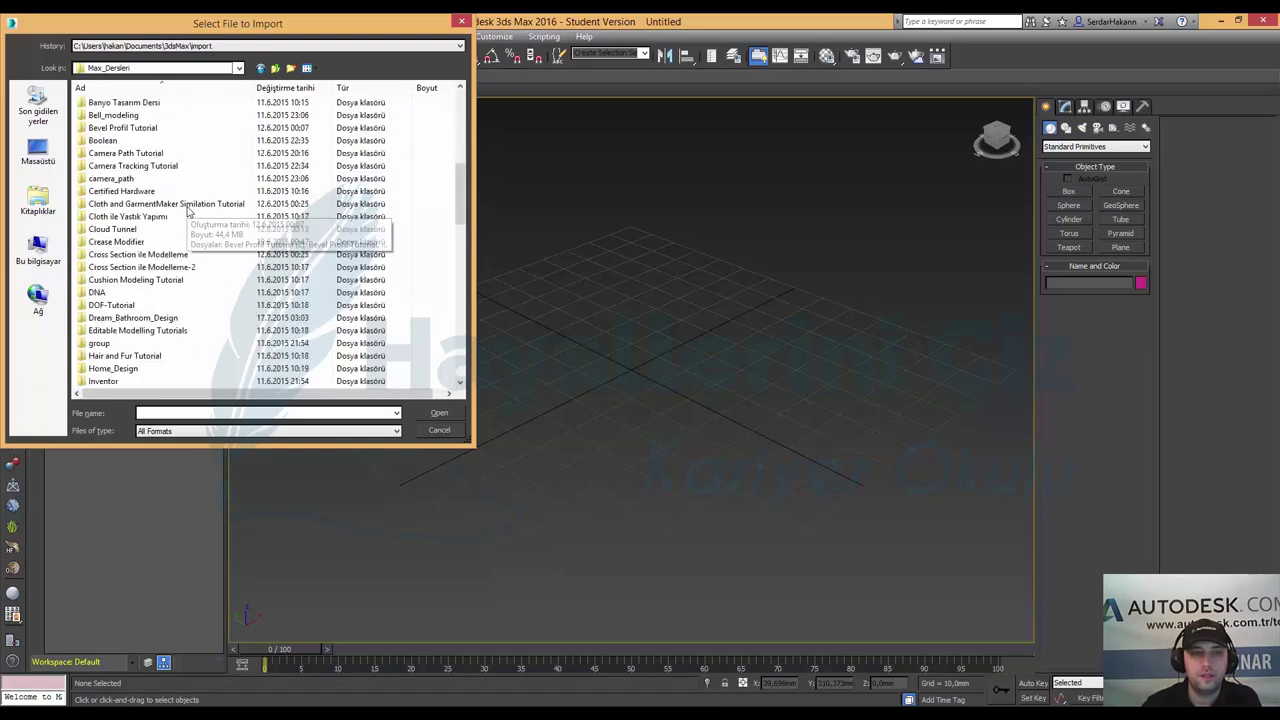
pyautogui.doubleClick(160, 318)
pyautogui.doubleClick(115, 115)
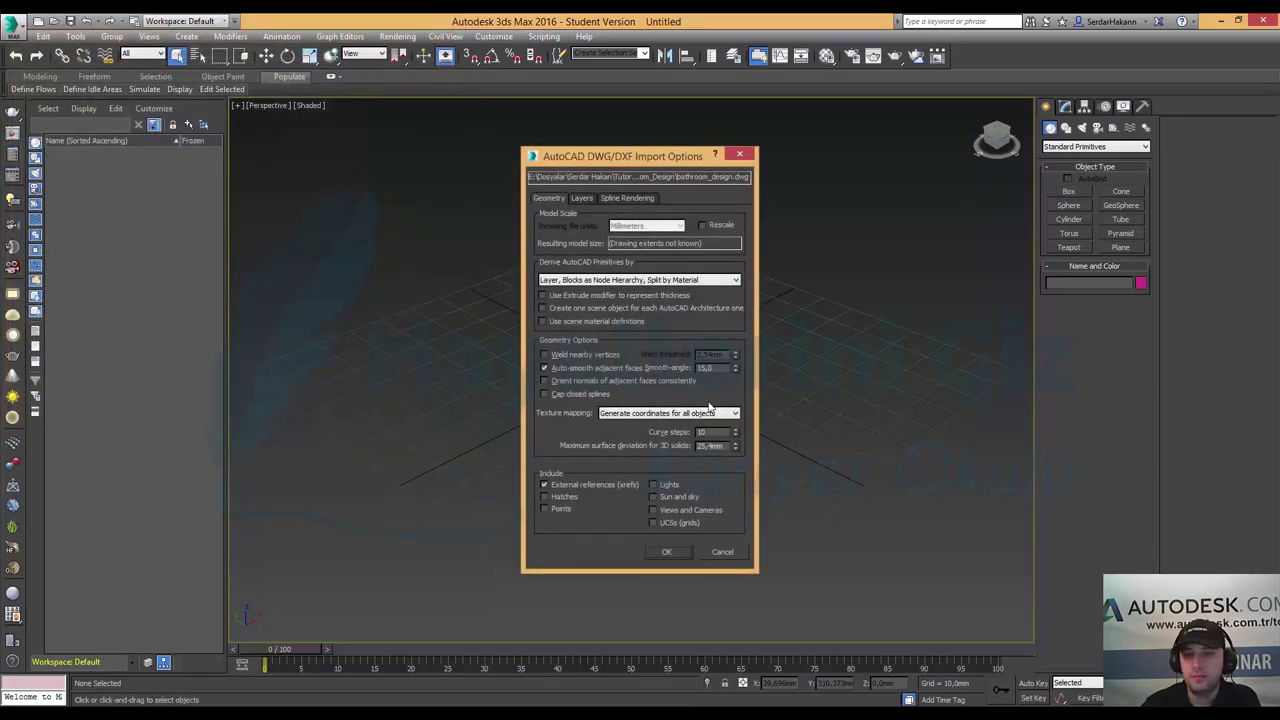
# - Import the floor plan with default DWG options and switch to four viewports
pyautogui.click(667, 551)
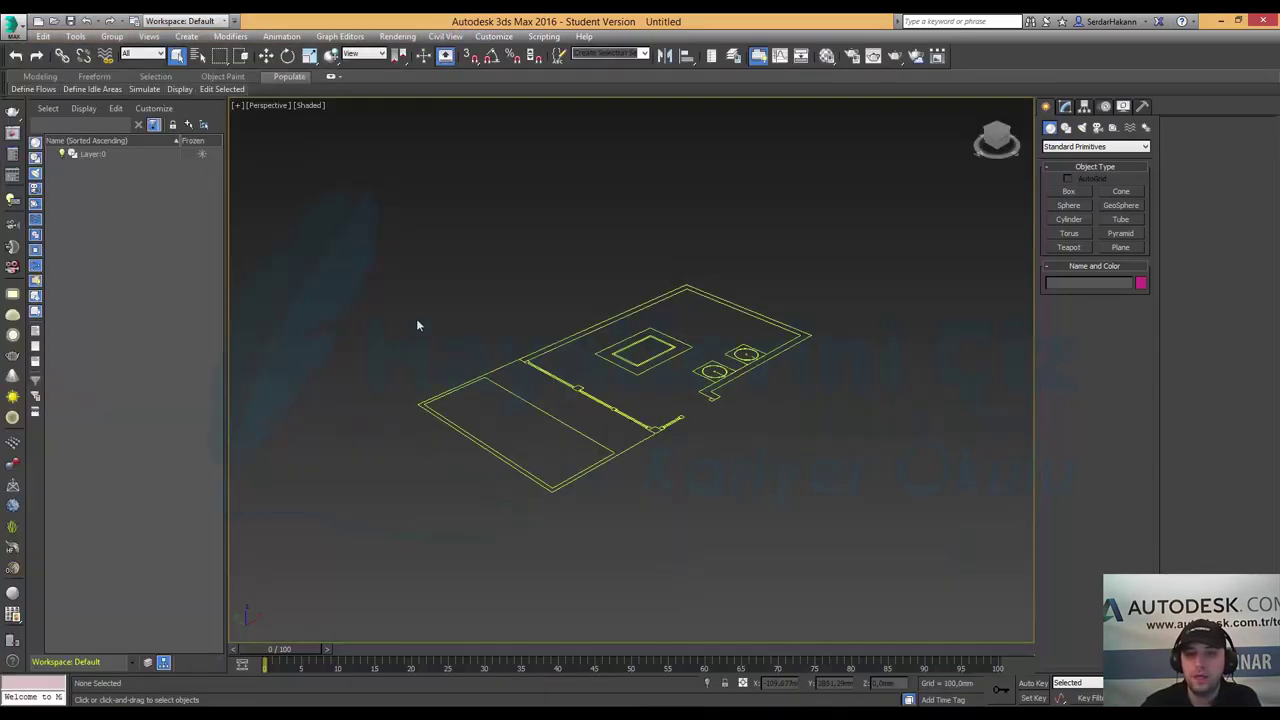
pyautogui.click(408, 292)
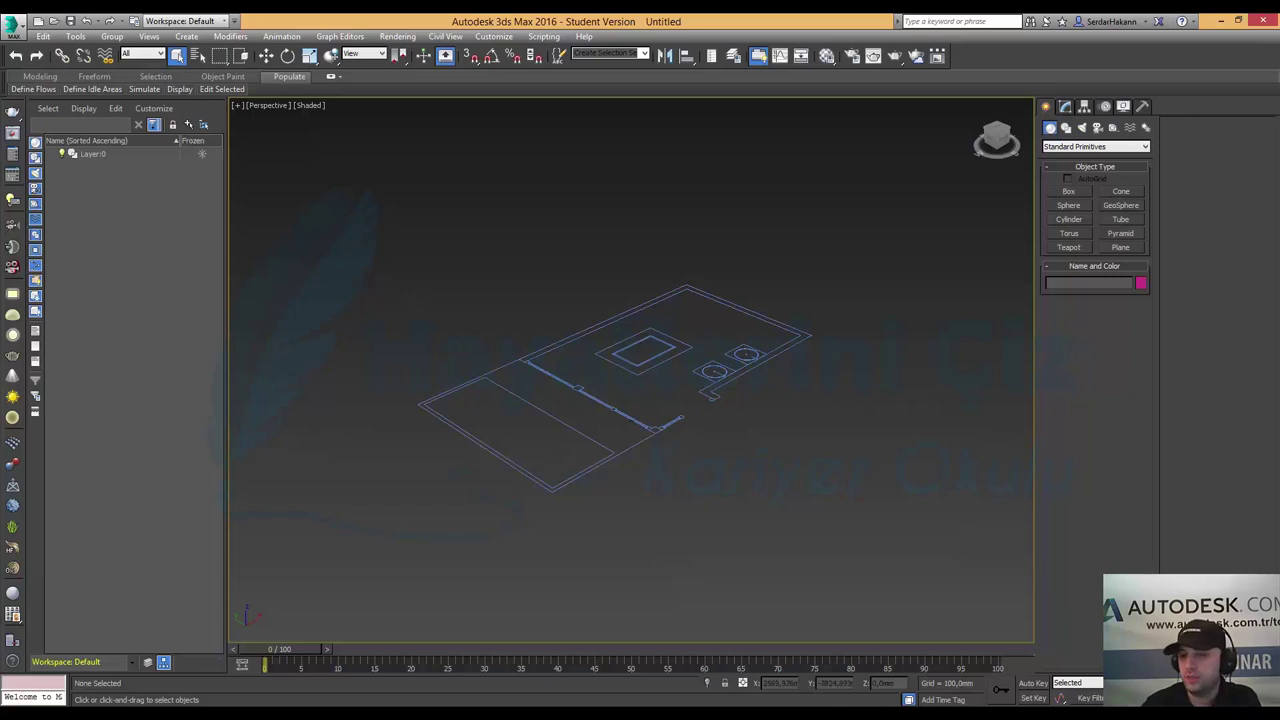
pyautogui.hotkey('alt', 'w')
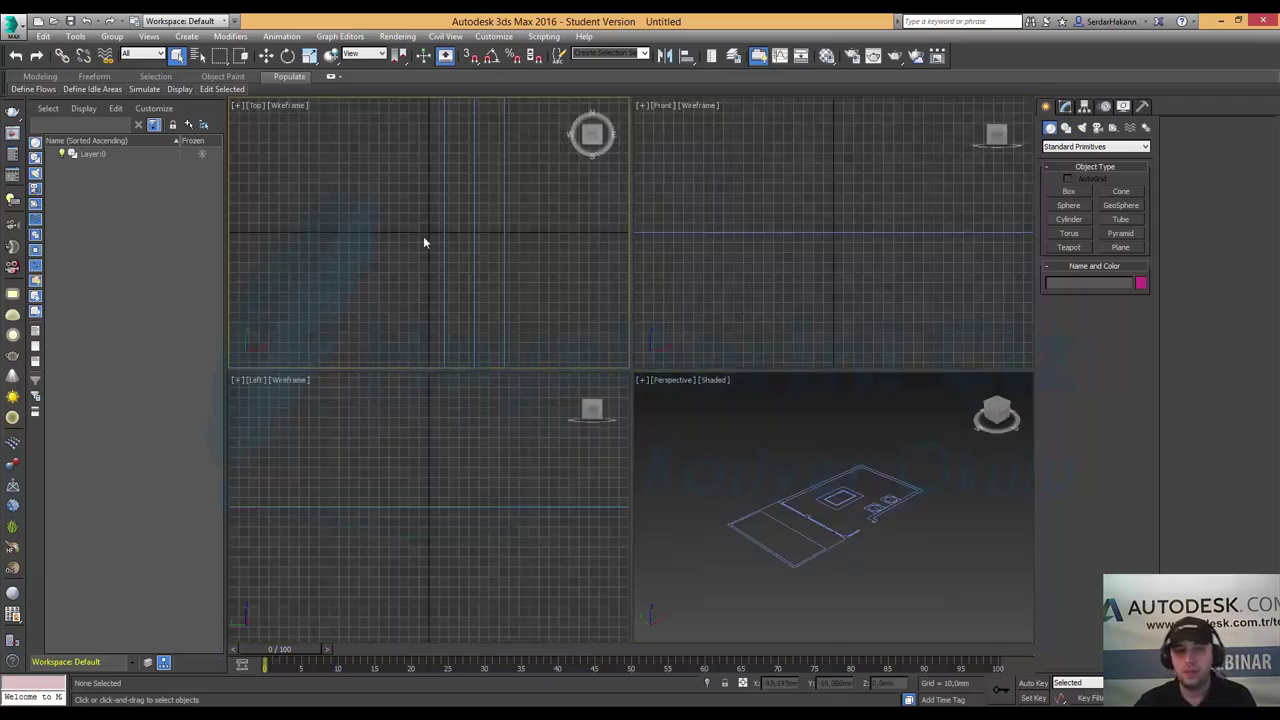
# - Confirm millimetres as the system unit in Units Setup
pyautogui.click(494, 36)
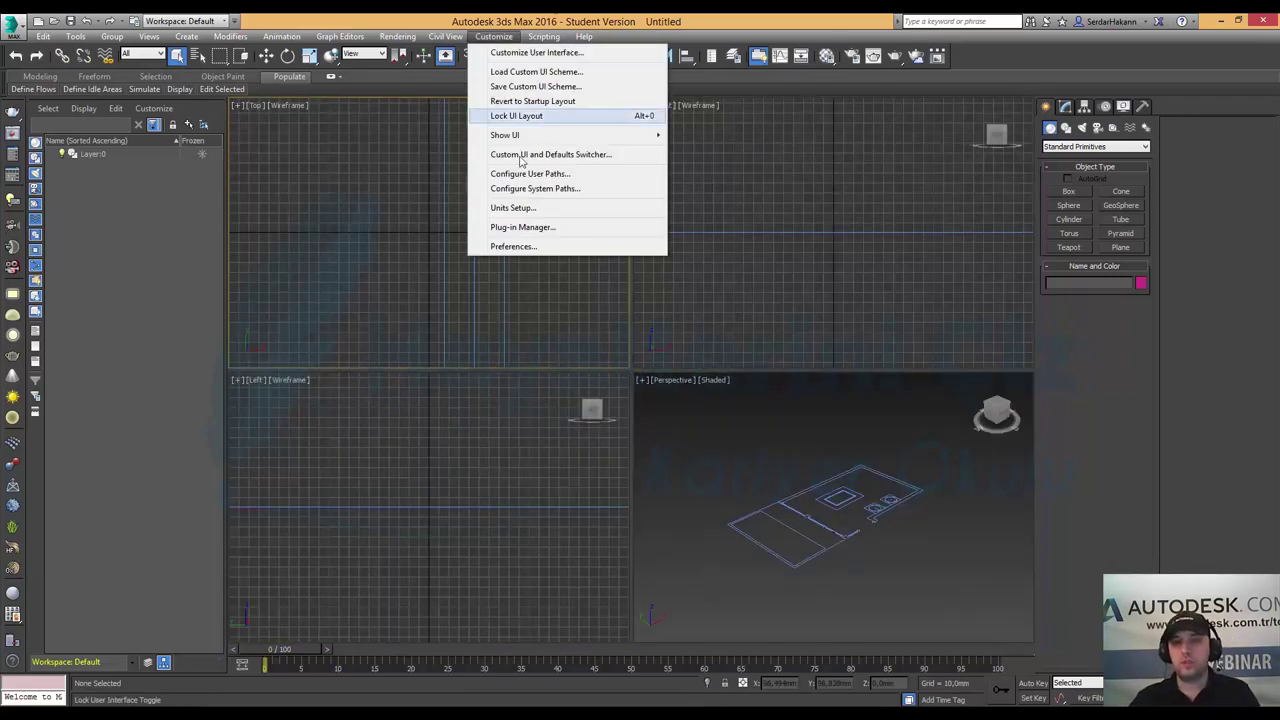
pyautogui.click(530, 208)
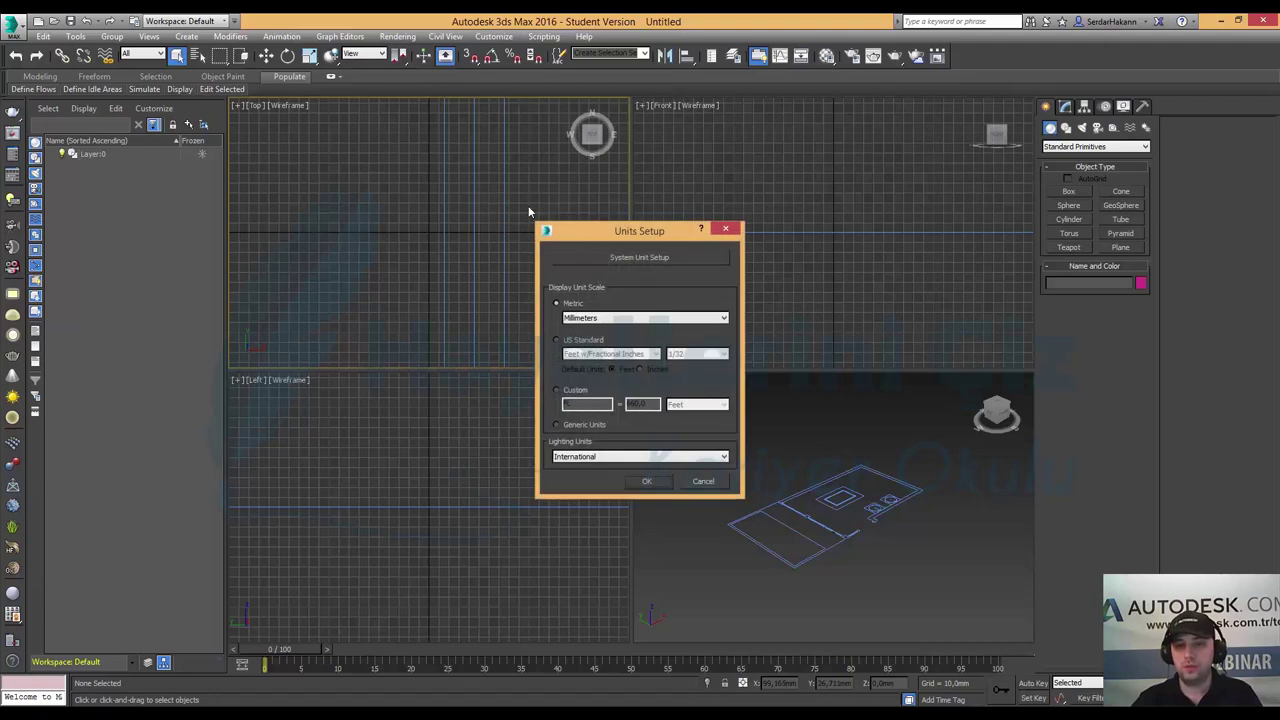
pyautogui.click(652, 257)
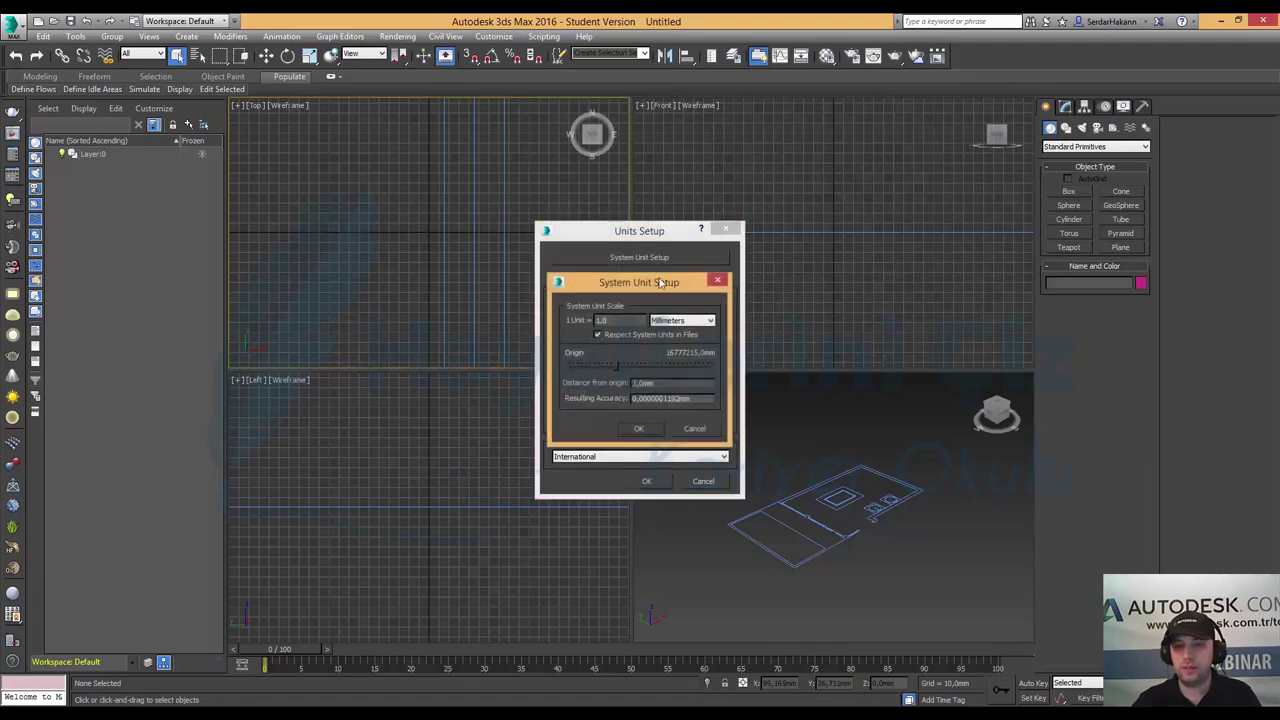
pyautogui.click(639, 428)
pyautogui.click(647, 481)
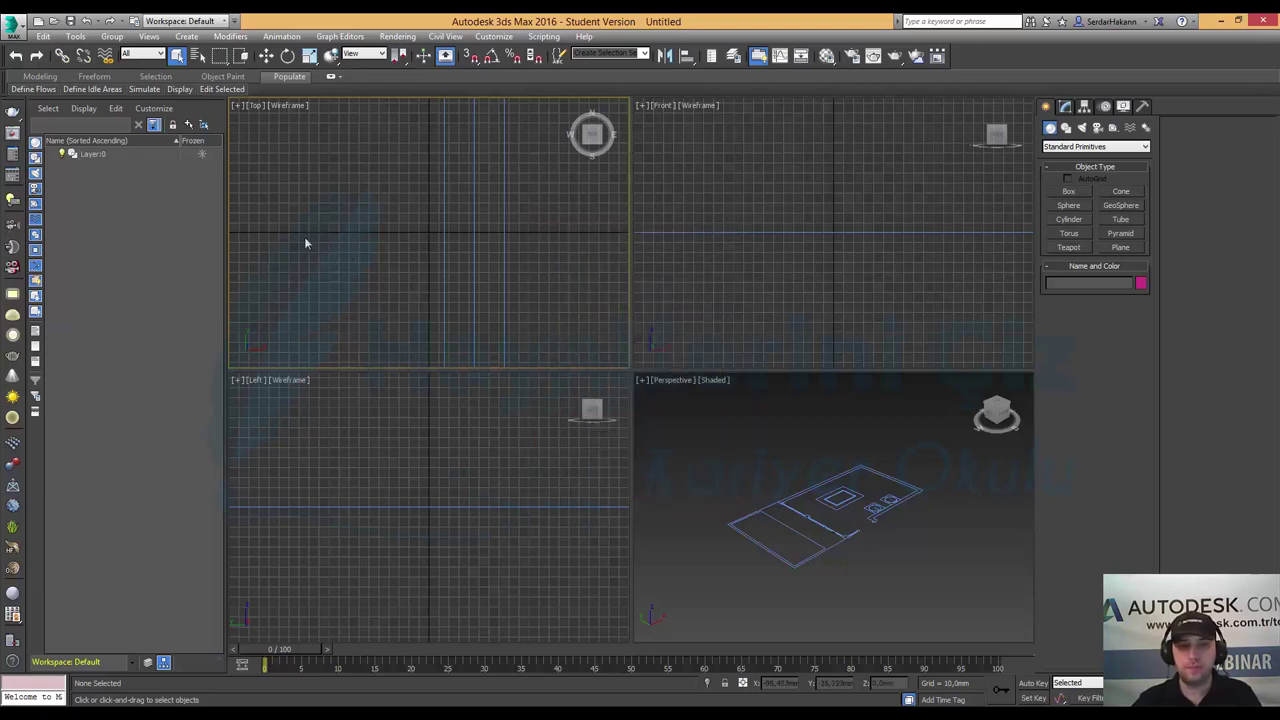
# - Hide the grid in the Top, Front and Left viewports
pyautogui.scroll(-4, 352, 248)
pyautogui.scroll(-4, 360, 241)
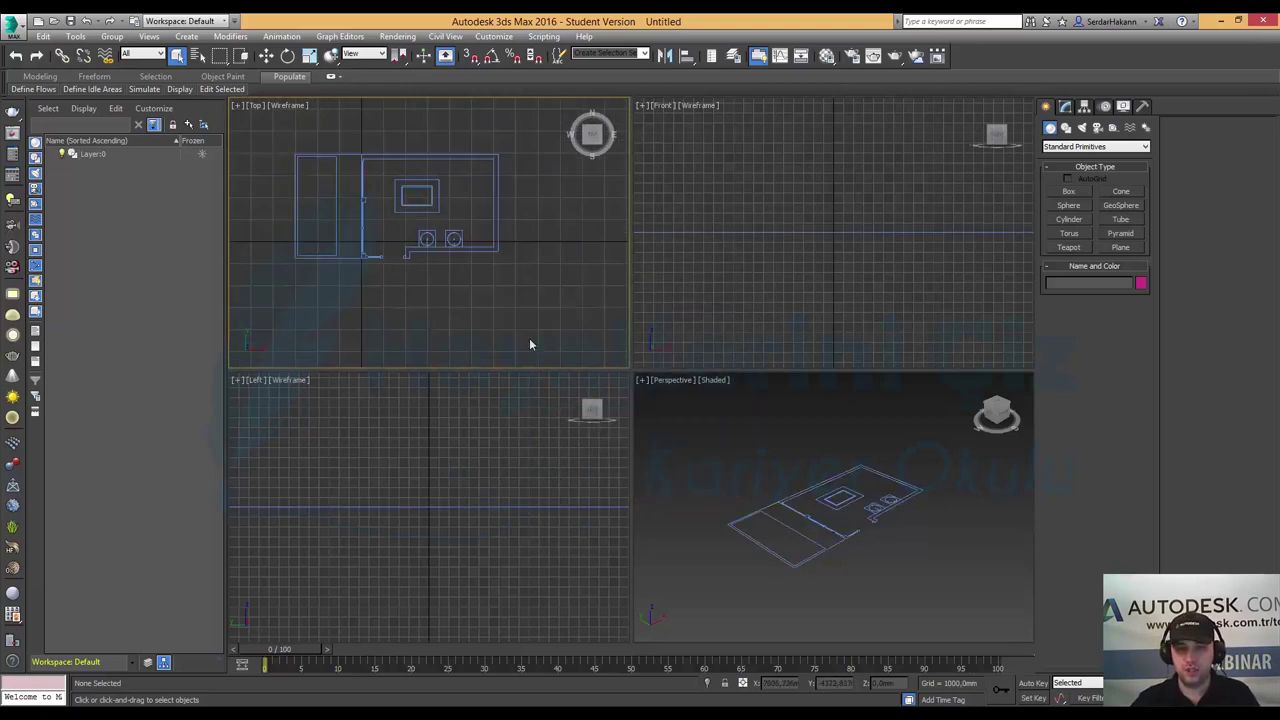
pyautogui.press('g')
pyautogui.click(810, 275)
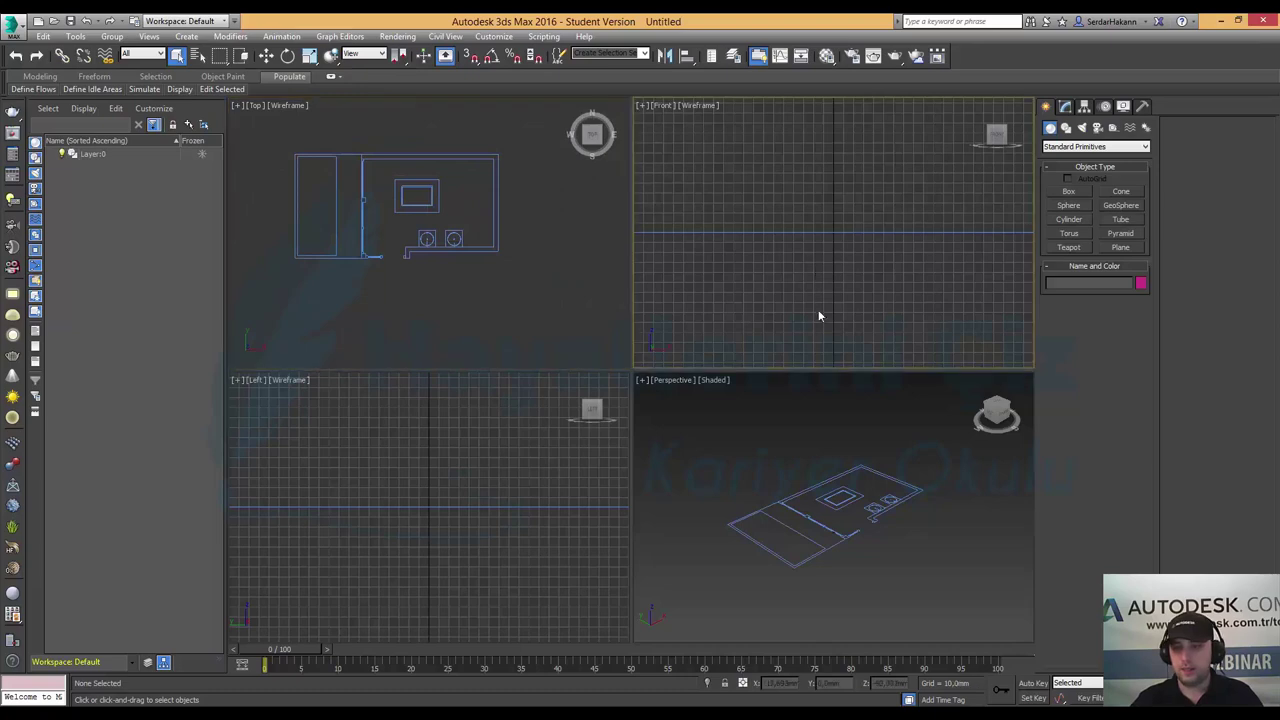
pyautogui.press('g')
pyautogui.click(491, 472)
pyautogui.press('g')
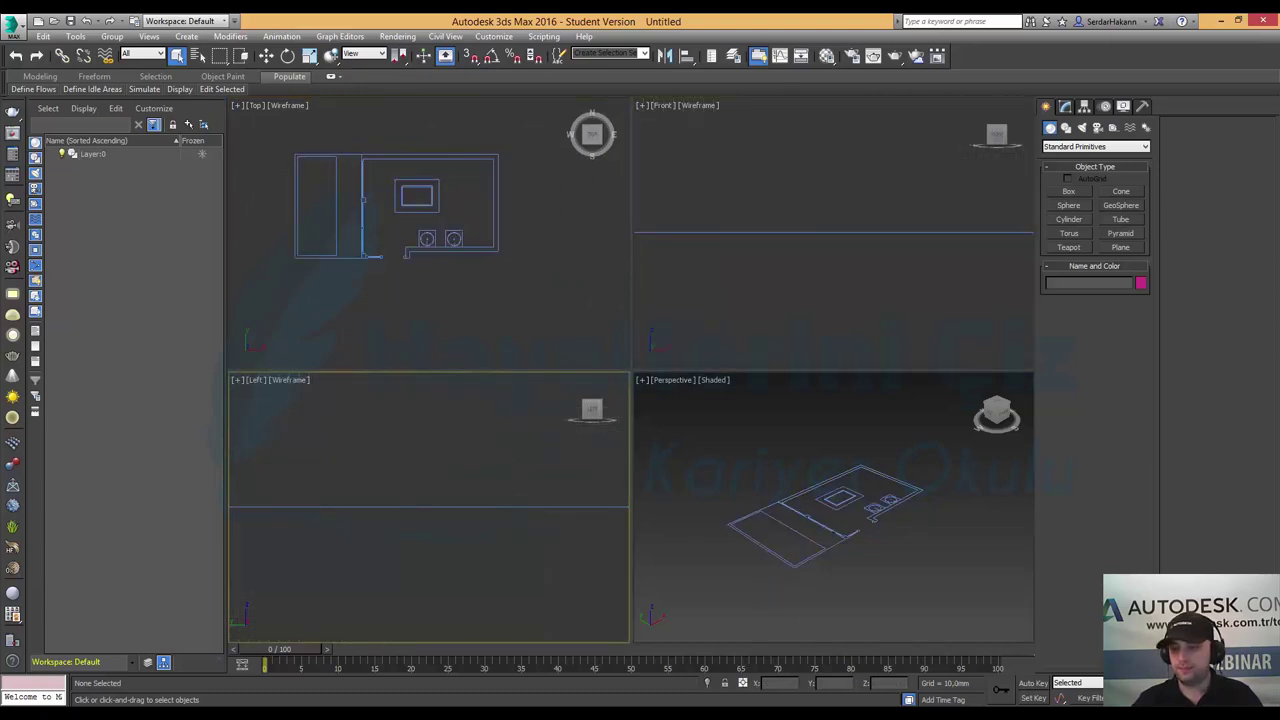
pyautogui.click(952, 620)
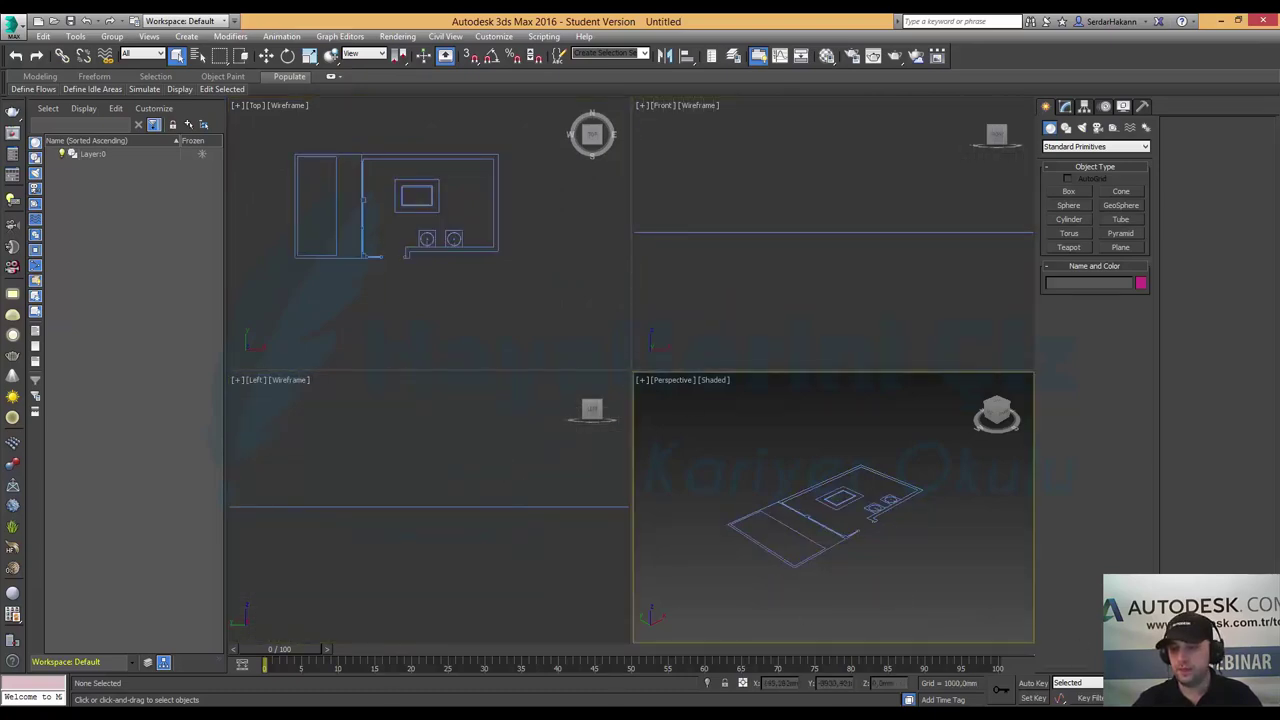
# - Maximize the Top view and frame the whole floor plan
pyautogui.click(542, 306)
pyautogui.hotkey('alt', 'w')
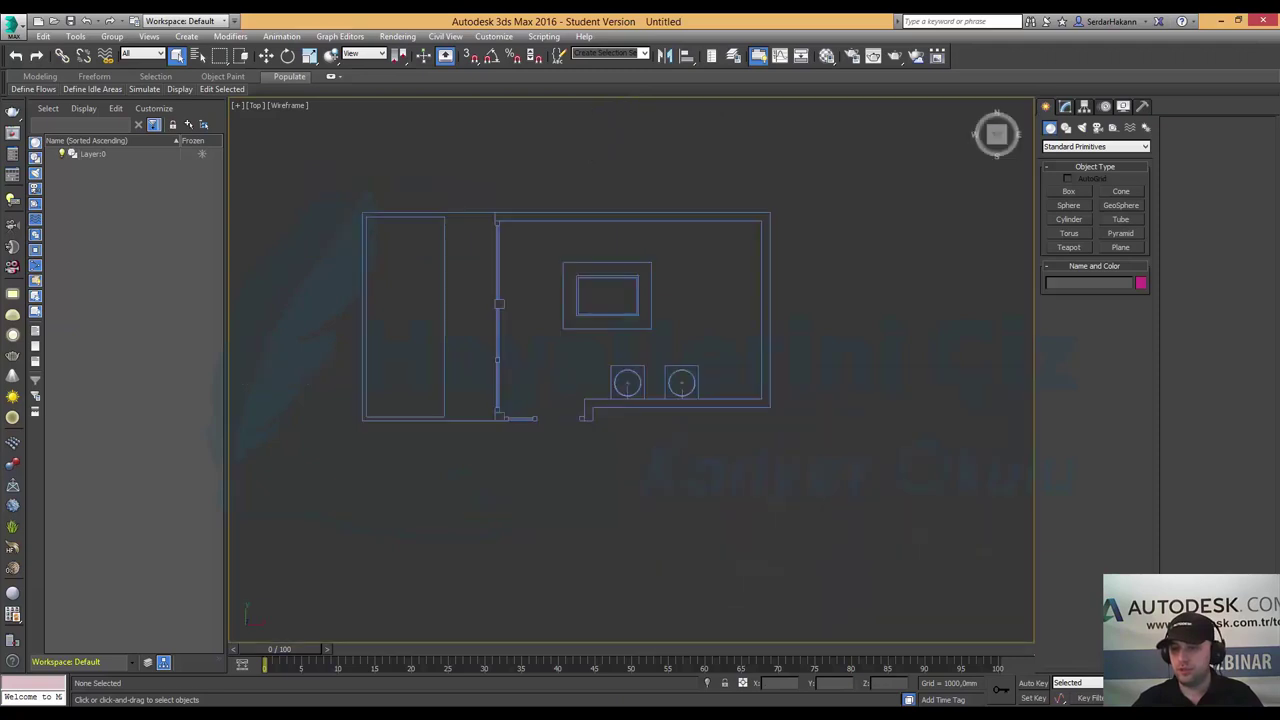
pyautogui.press('z')
pyautogui.scroll(2, 712, 318)
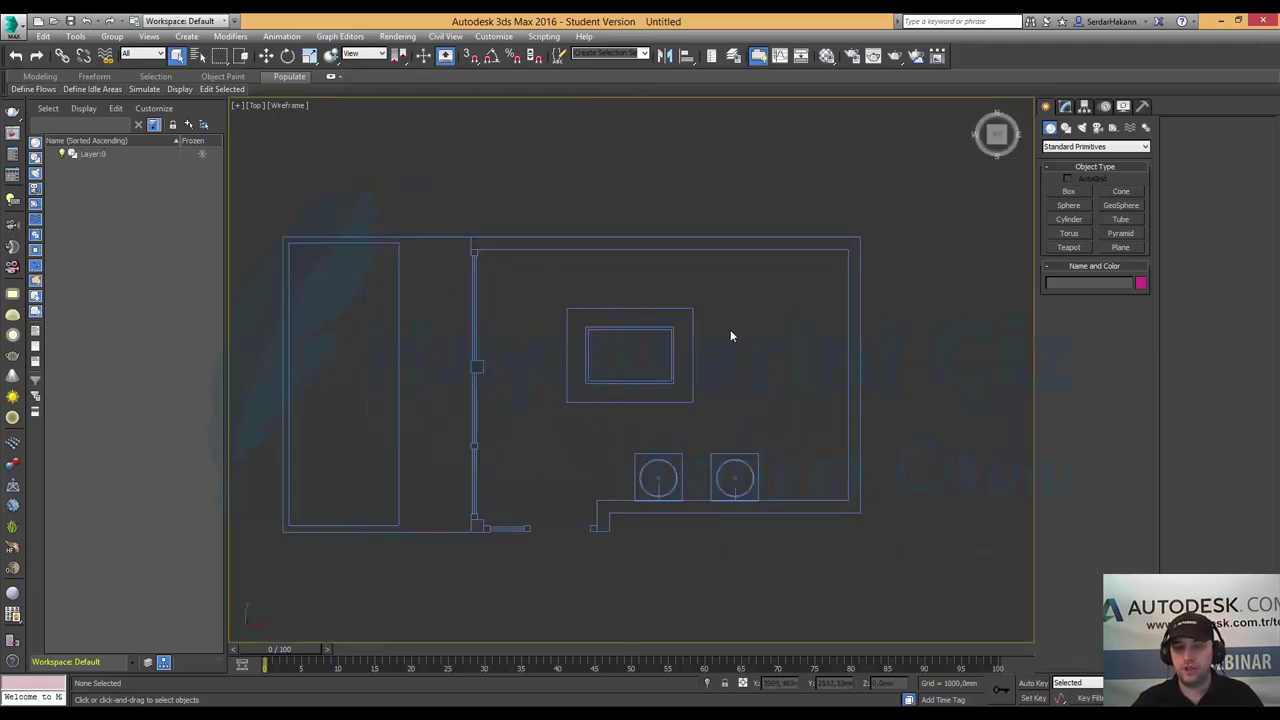
pyautogui.moveTo(730, 329); pyautogui.dragTo(753, 333, button='middle')
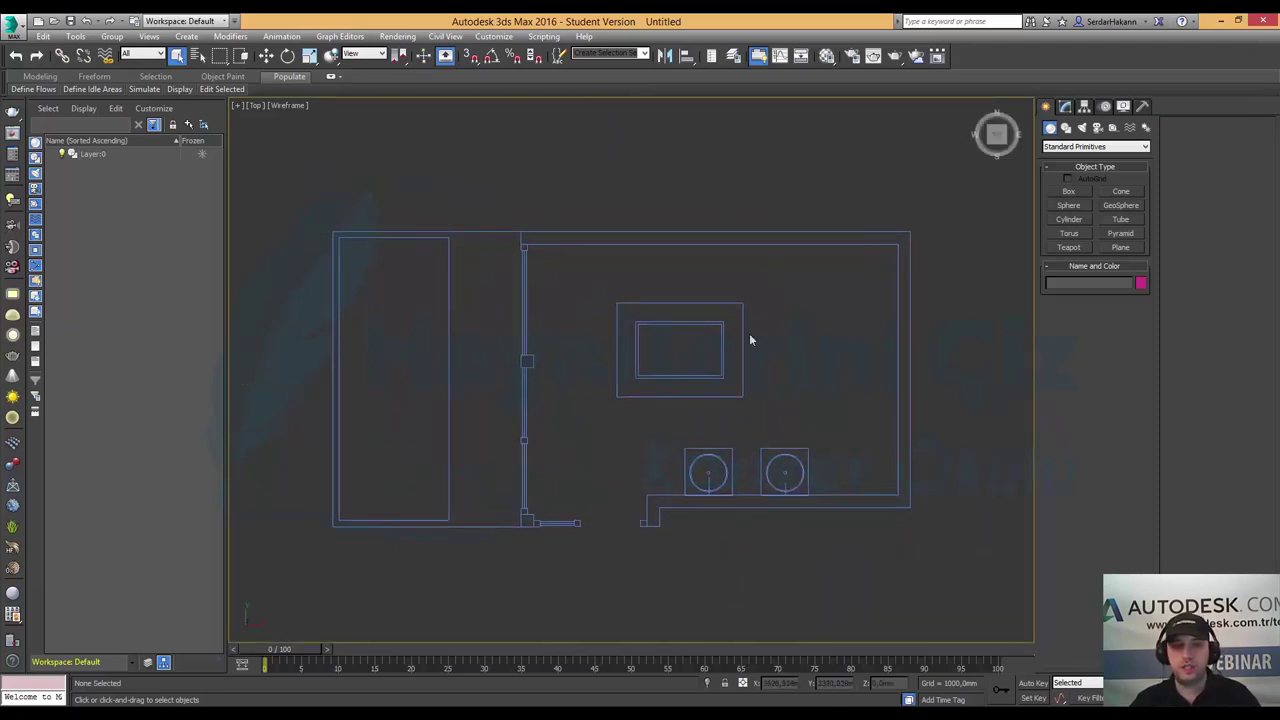
pyautogui.click(690, 320)
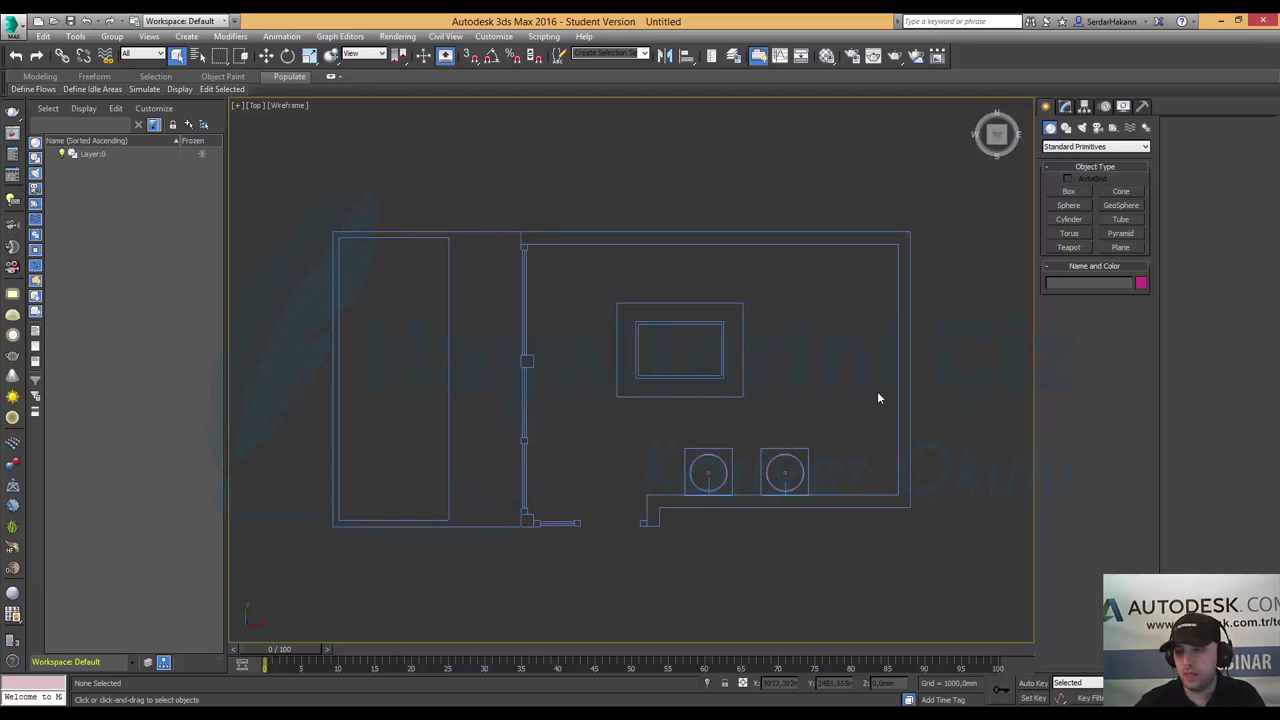
# - Enable Vertex snapping and start a spline Line, zoomed in on the plan
pyautogui.click(1067, 129)
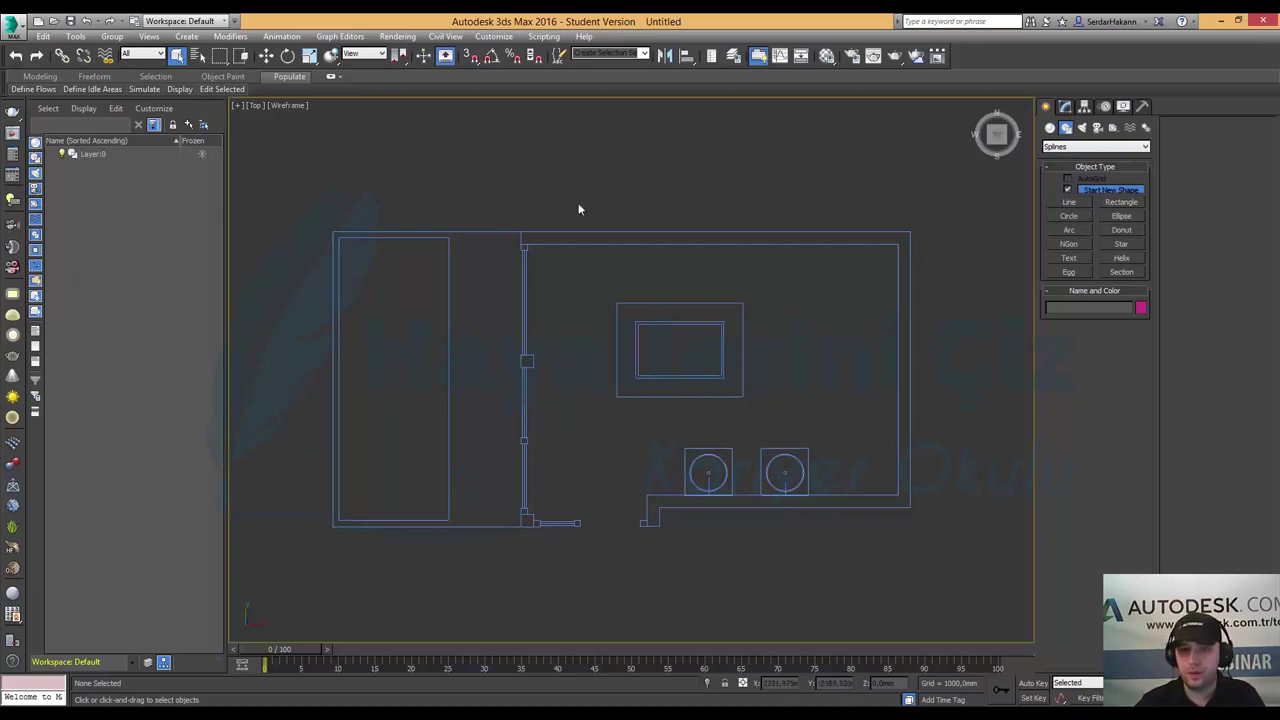
pyautogui.rightClick(475, 57)
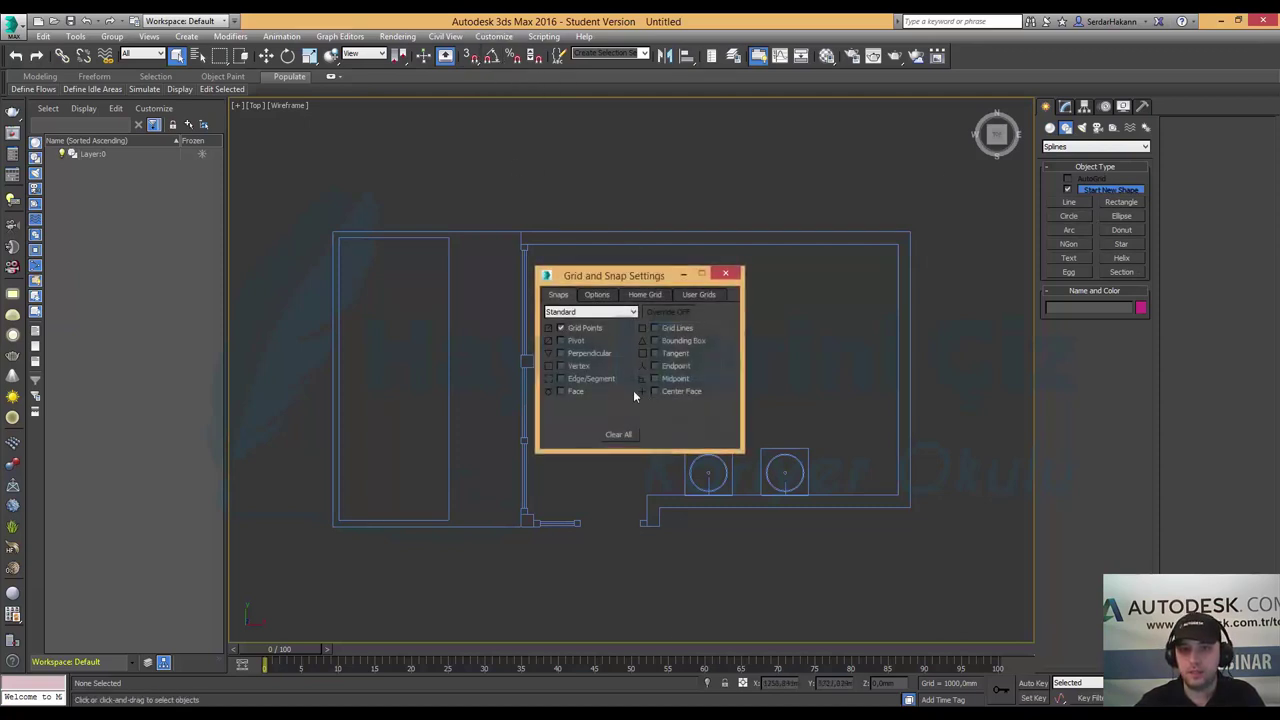
pyautogui.click(586, 368)
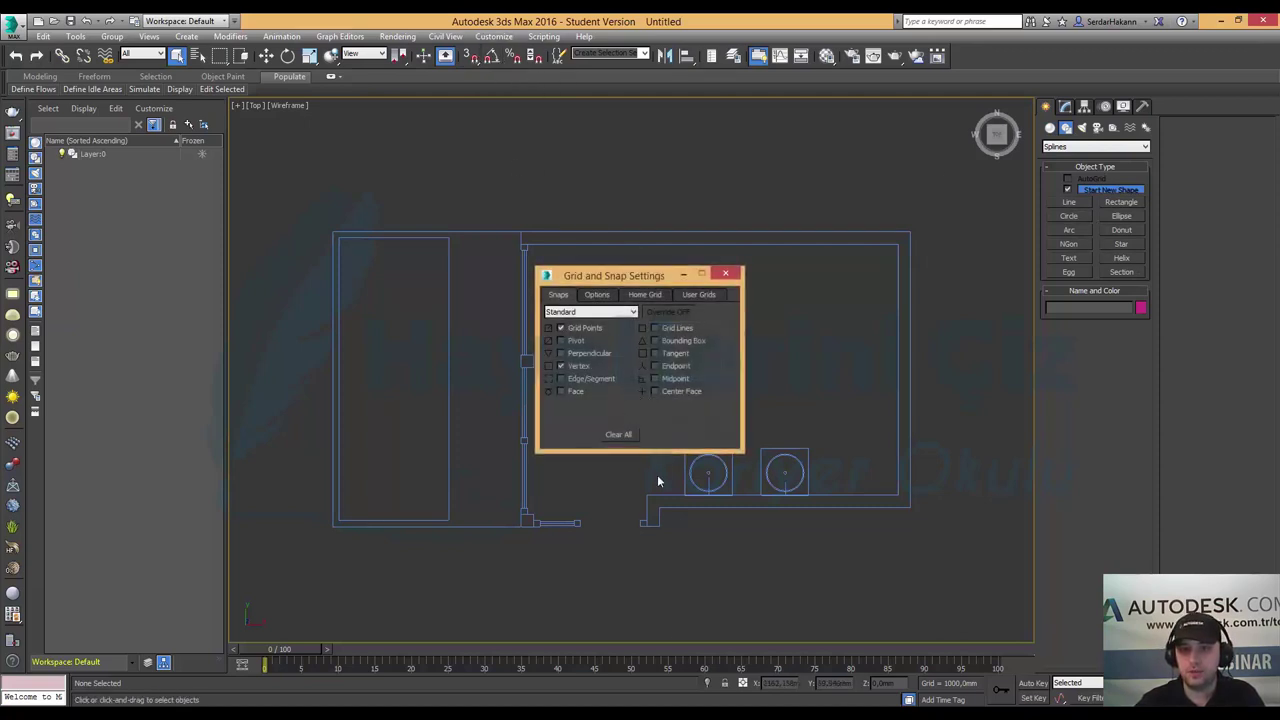
pyautogui.click(732, 277)
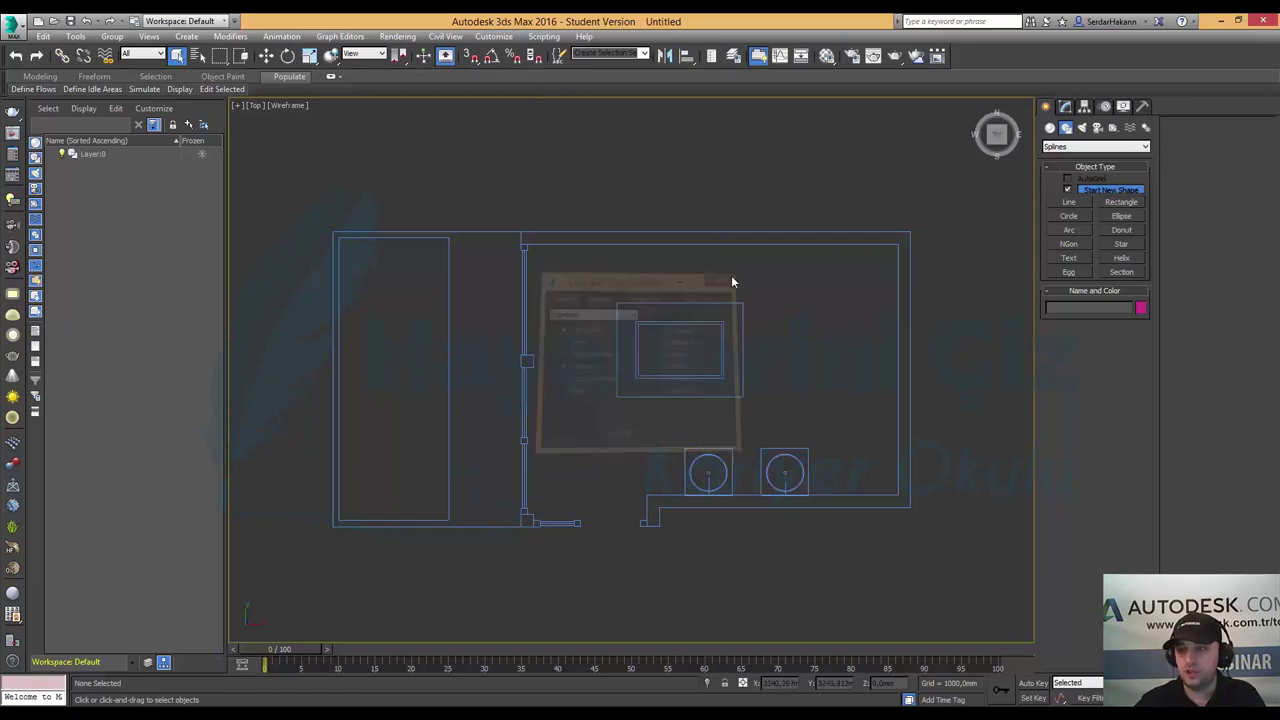
pyautogui.click(1067, 204)
pyautogui.moveTo(673, 342)
pyautogui.mouseDown(button='middle')
pyautogui.moveTo(574, 331)
pyautogui.moveTo(657, 323)
pyautogui.mouseUp(button='middle')
pyautogui.scroll(1, 574, 331)
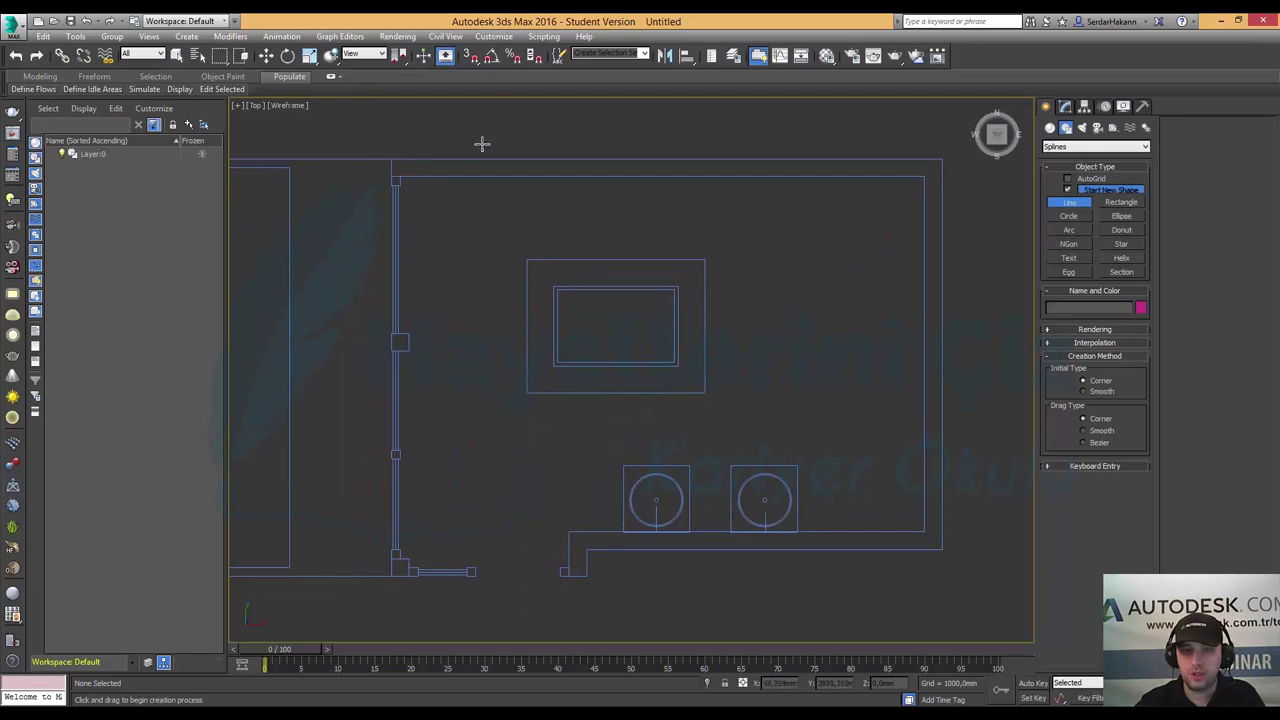
# - Trace the outer wall edges from the top-left corner around to the doorway jamb
pyautogui.click(470, 55)
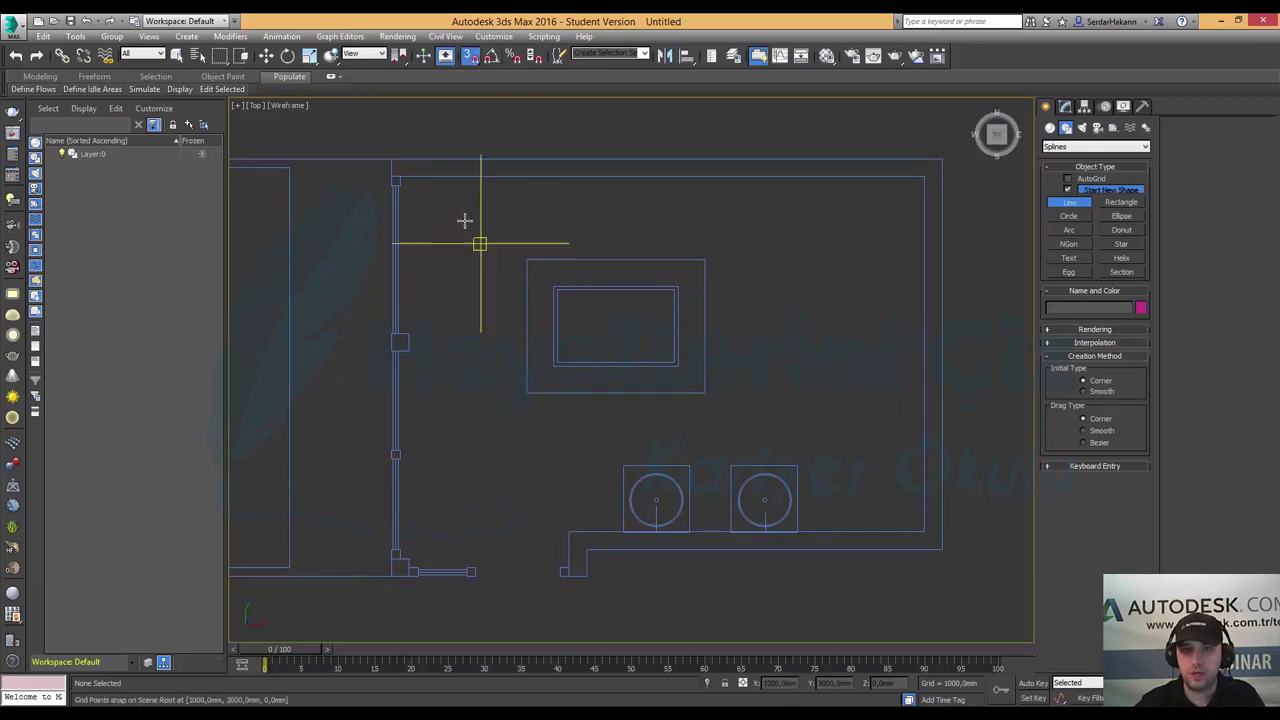
pyautogui.click(391, 157)
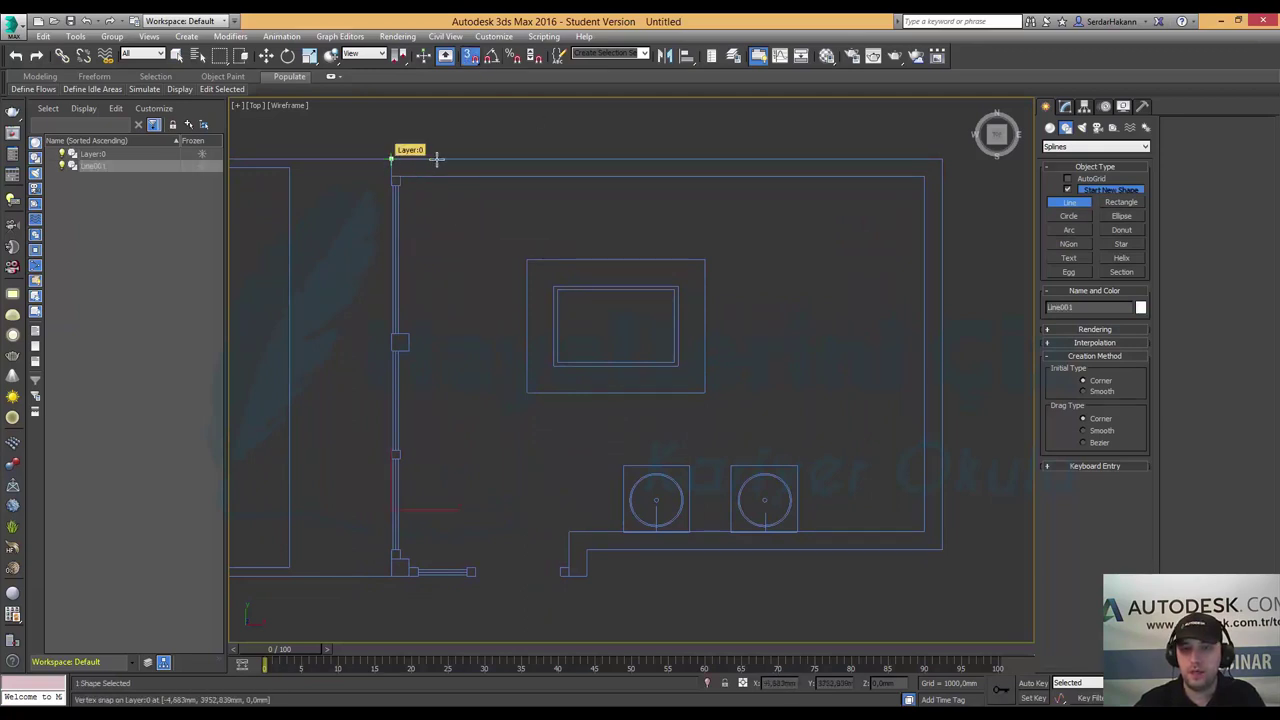
pyautogui.click(941, 157)
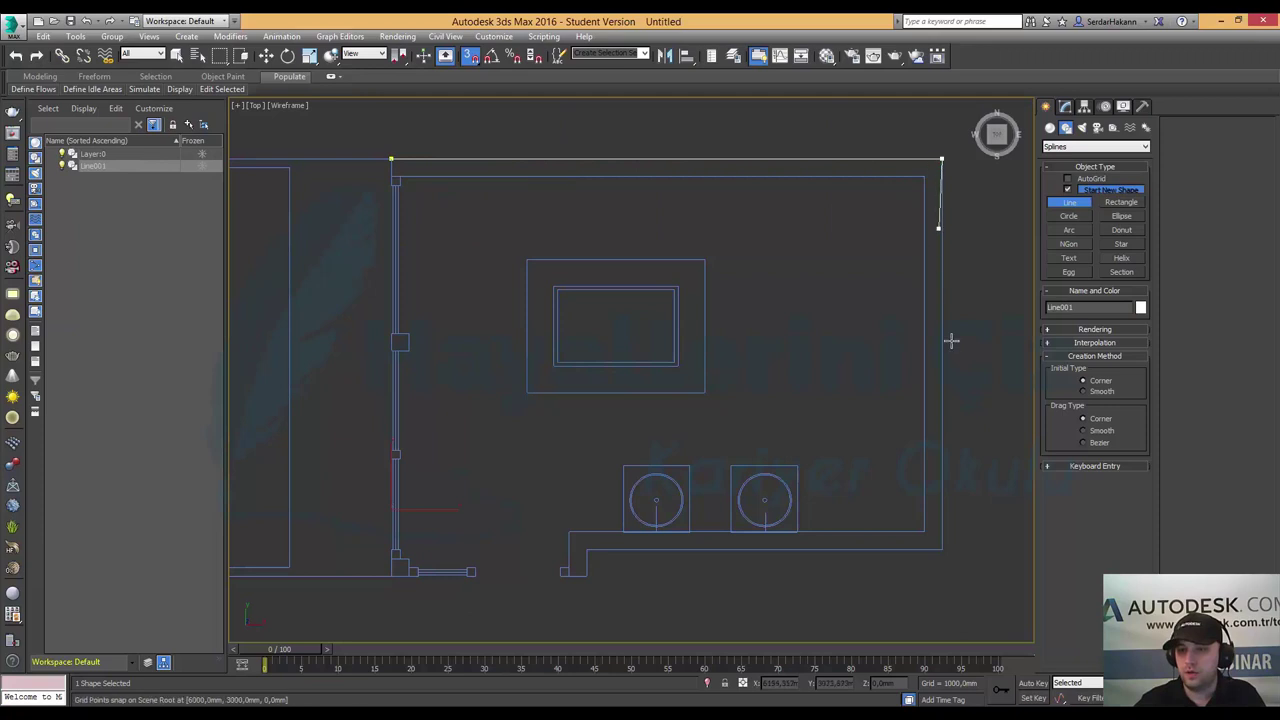
pyautogui.click(941, 549)
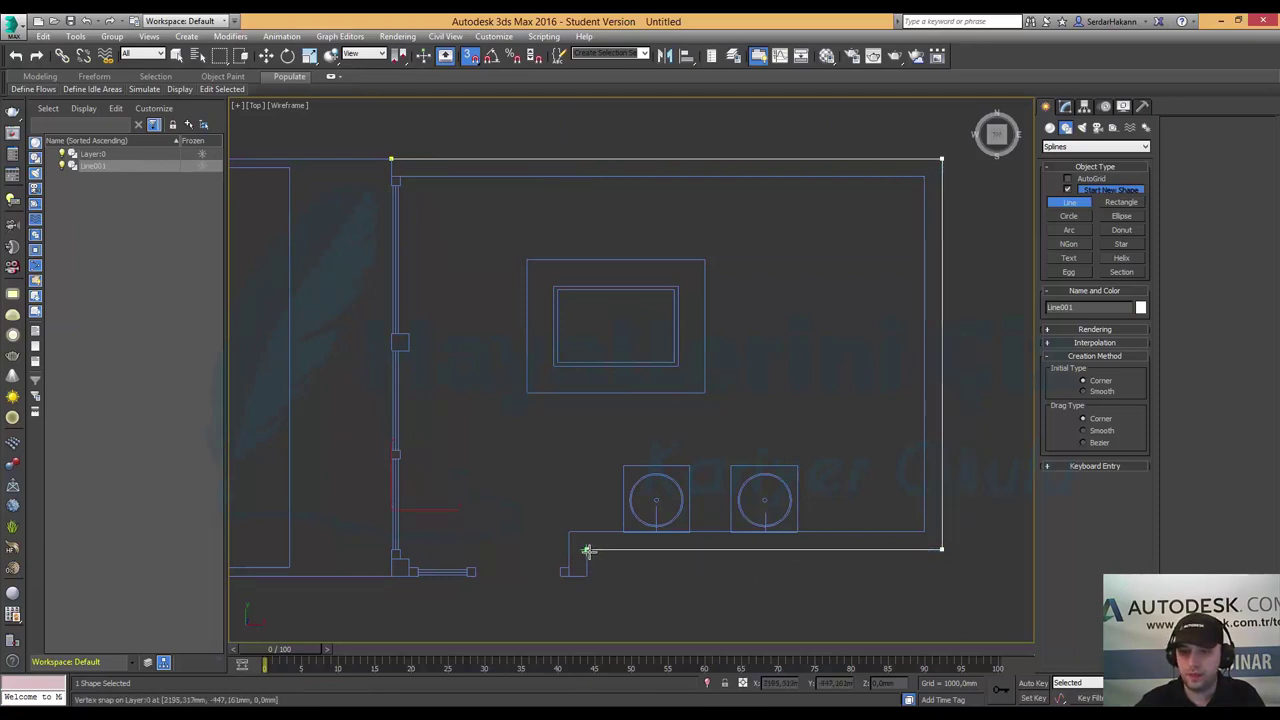
pyautogui.click(586, 549)
pyautogui.click(587, 575)
pyautogui.click(569, 566)
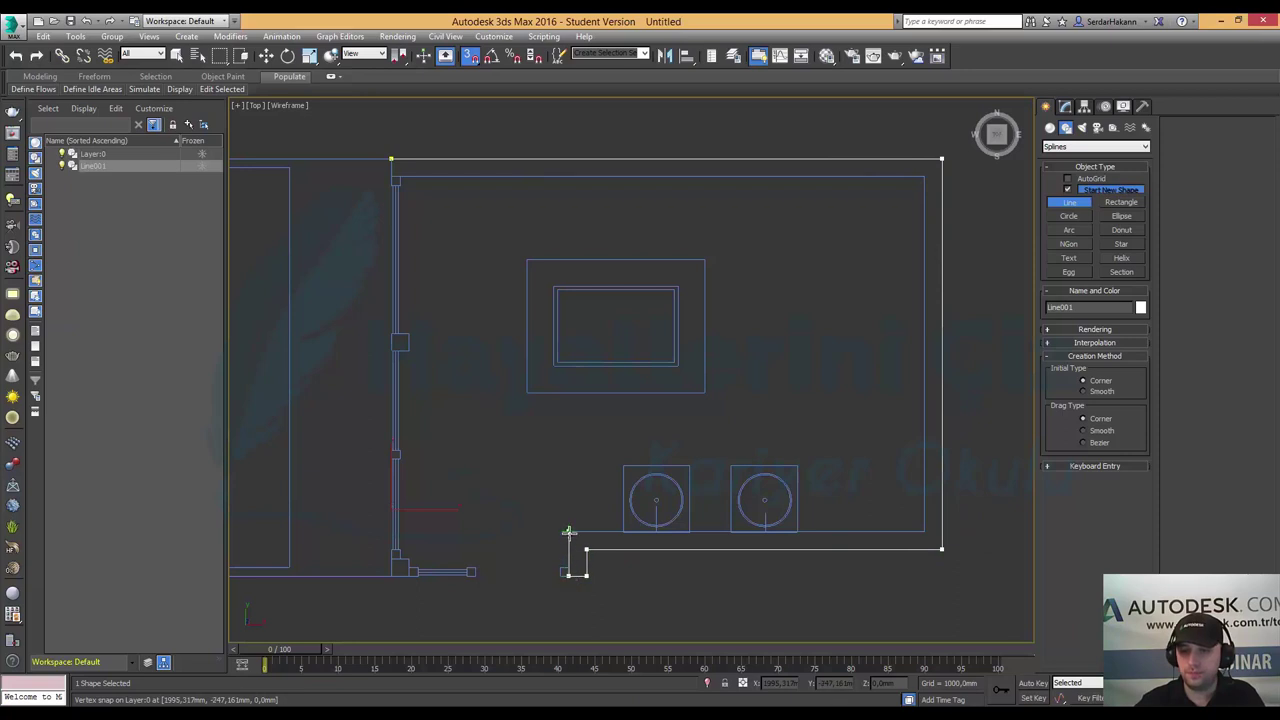
# - Trace the inner wall edges back to the start and close the spline
pyautogui.click(568, 533)
pyautogui.click(924, 532)
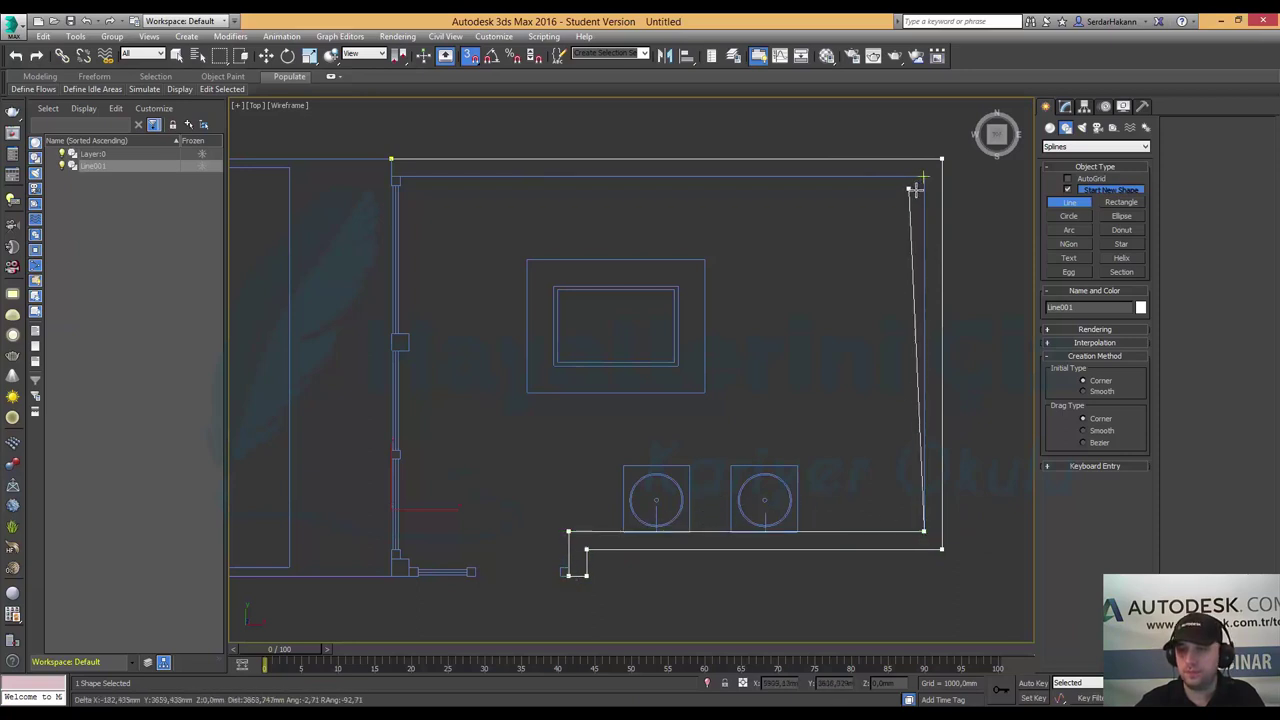
pyautogui.click(924, 177)
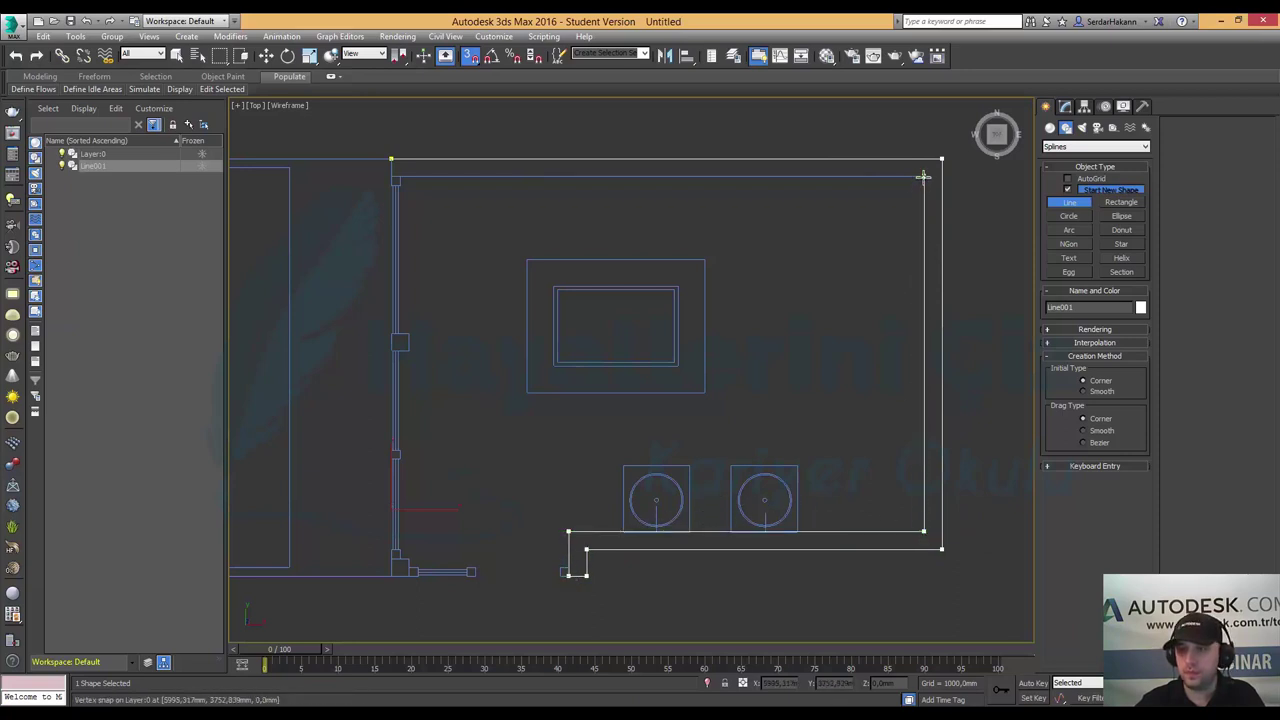
pyautogui.click(392, 177)
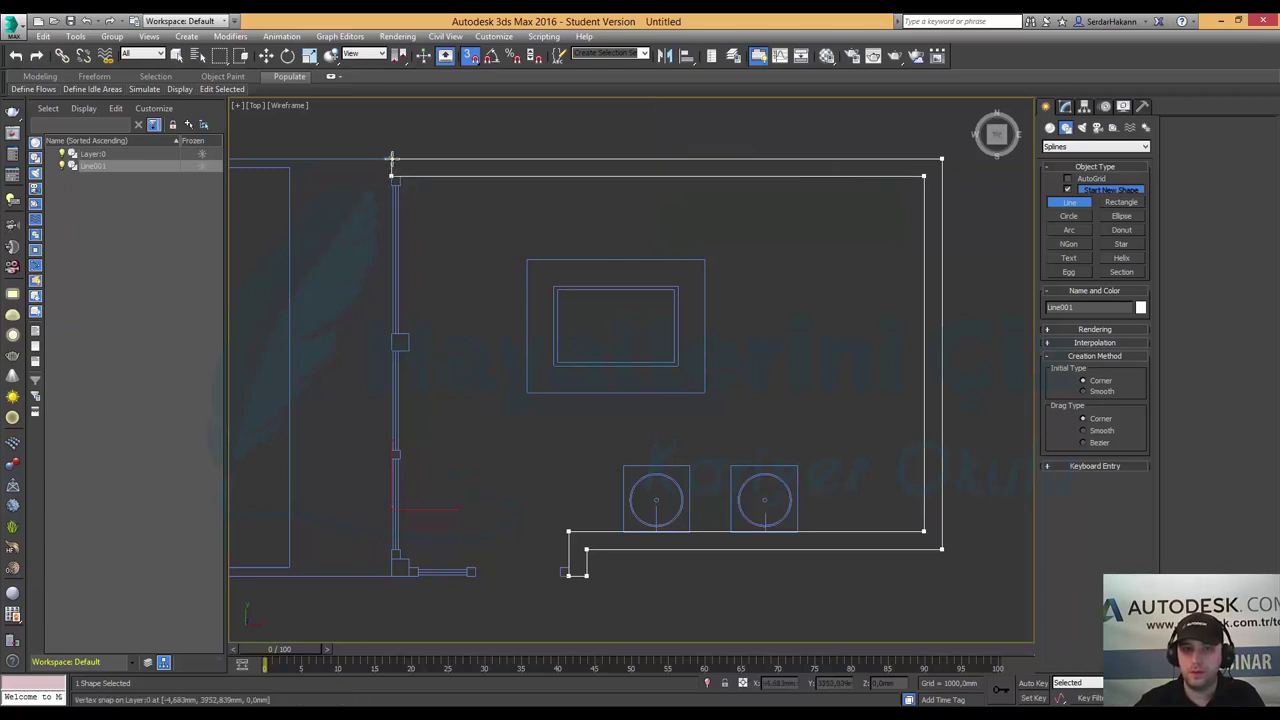
pyautogui.click(391, 158)
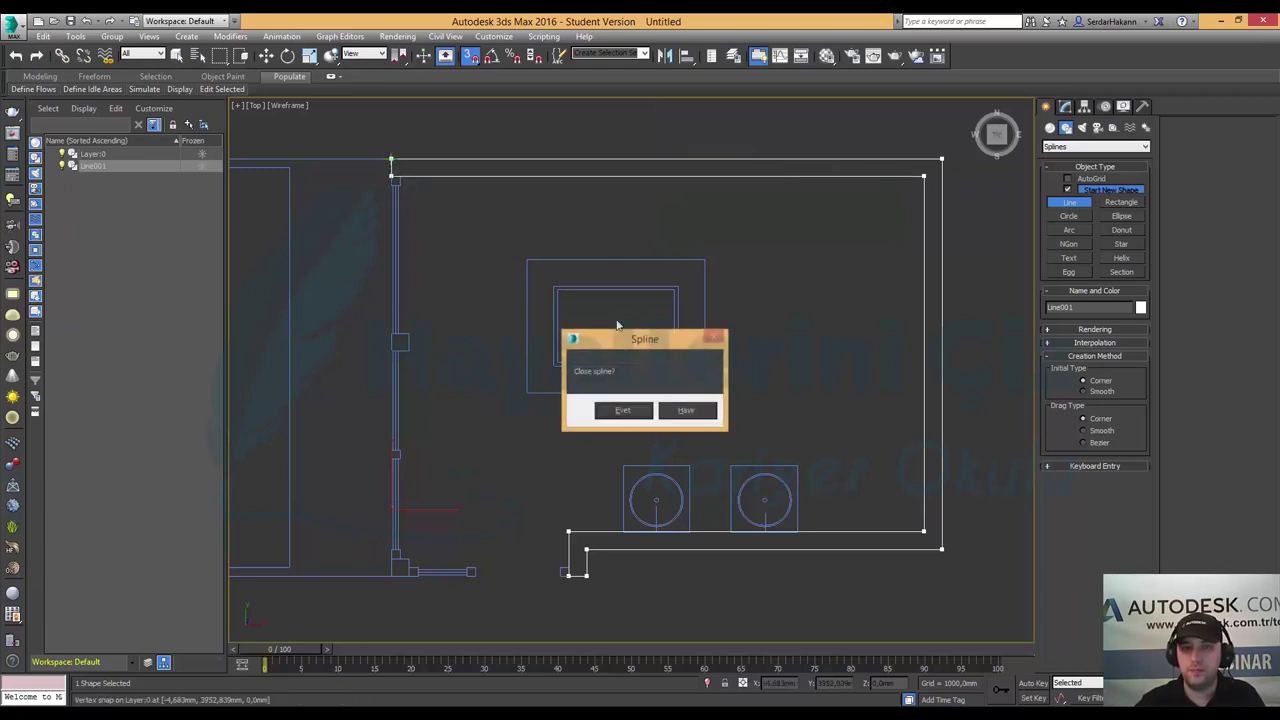
pyautogui.click(612, 412)
pyautogui.click(266, 56)
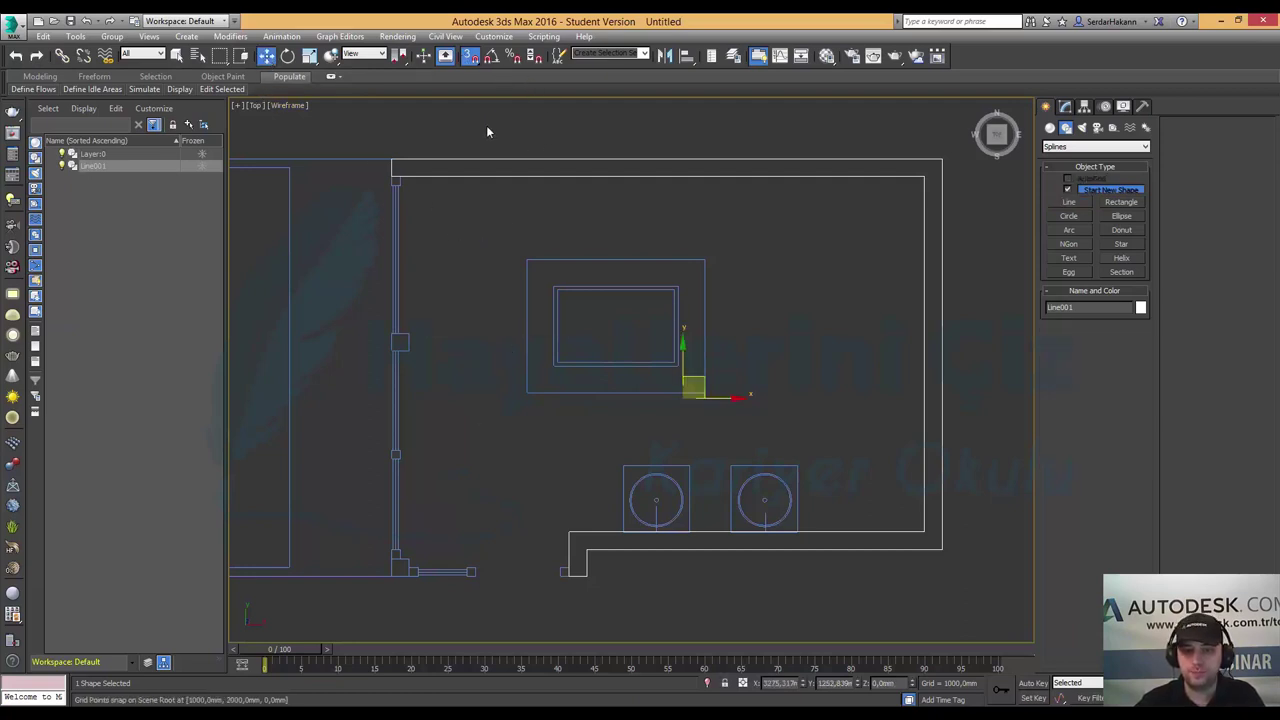
# - Pan and zoom the Top view onto the bottom-left wall corner
pyautogui.moveTo(434, 547)
pyautogui.mouseDown(button='middle')
pyautogui.moveTo(589, 378)
pyautogui.moveTo(526, 429)
pyautogui.mouseUp(button='middle')
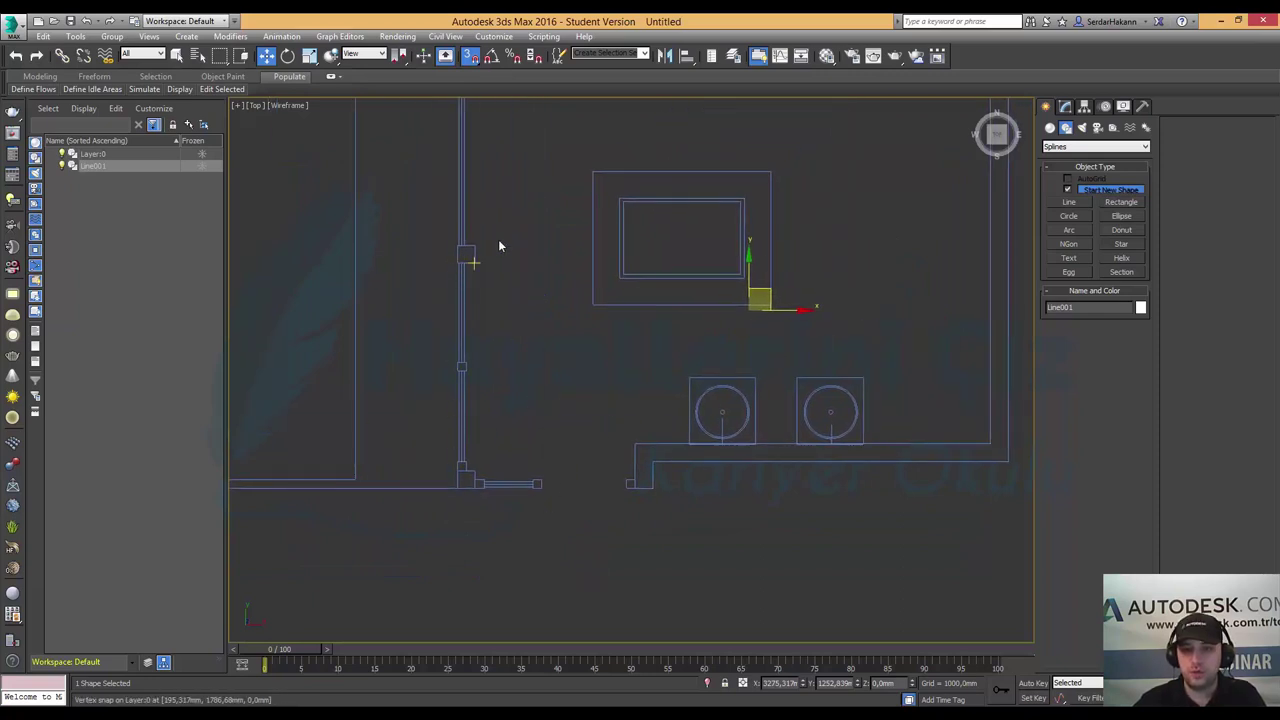
pyautogui.moveTo(498, 245); pyautogui.dragTo(506, 308, button='middle')
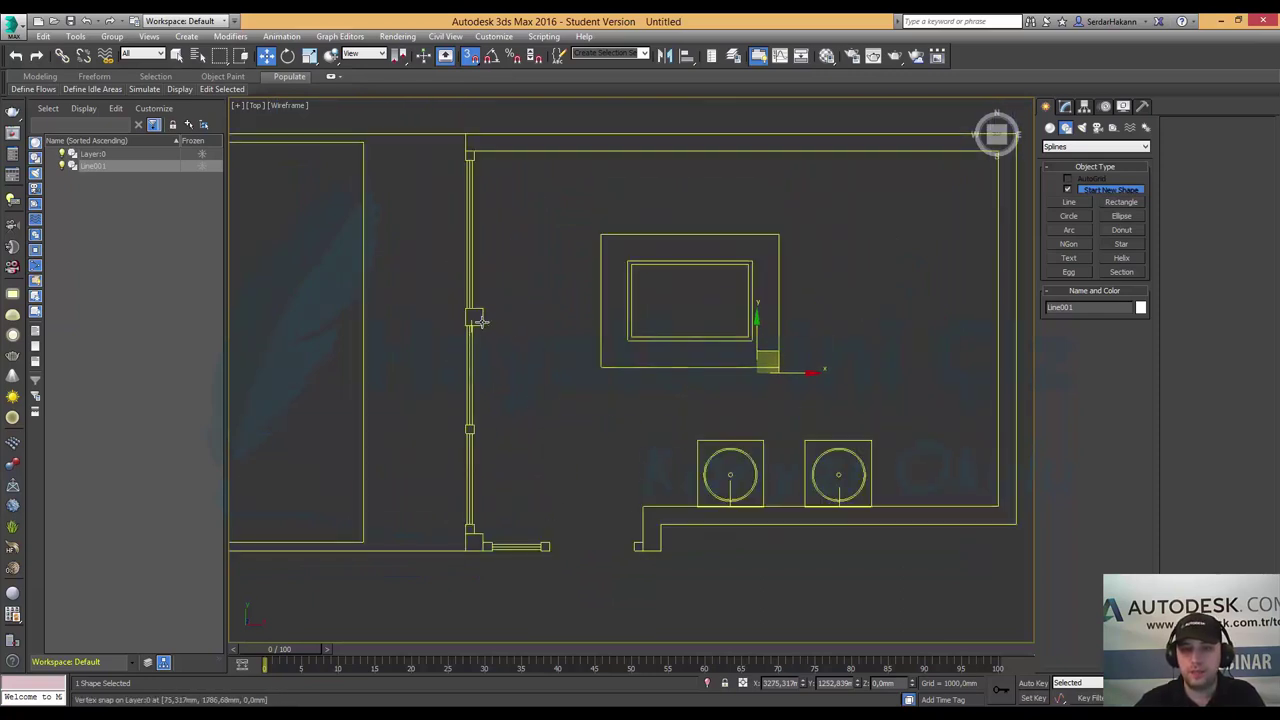
pyautogui.click(479, 320)
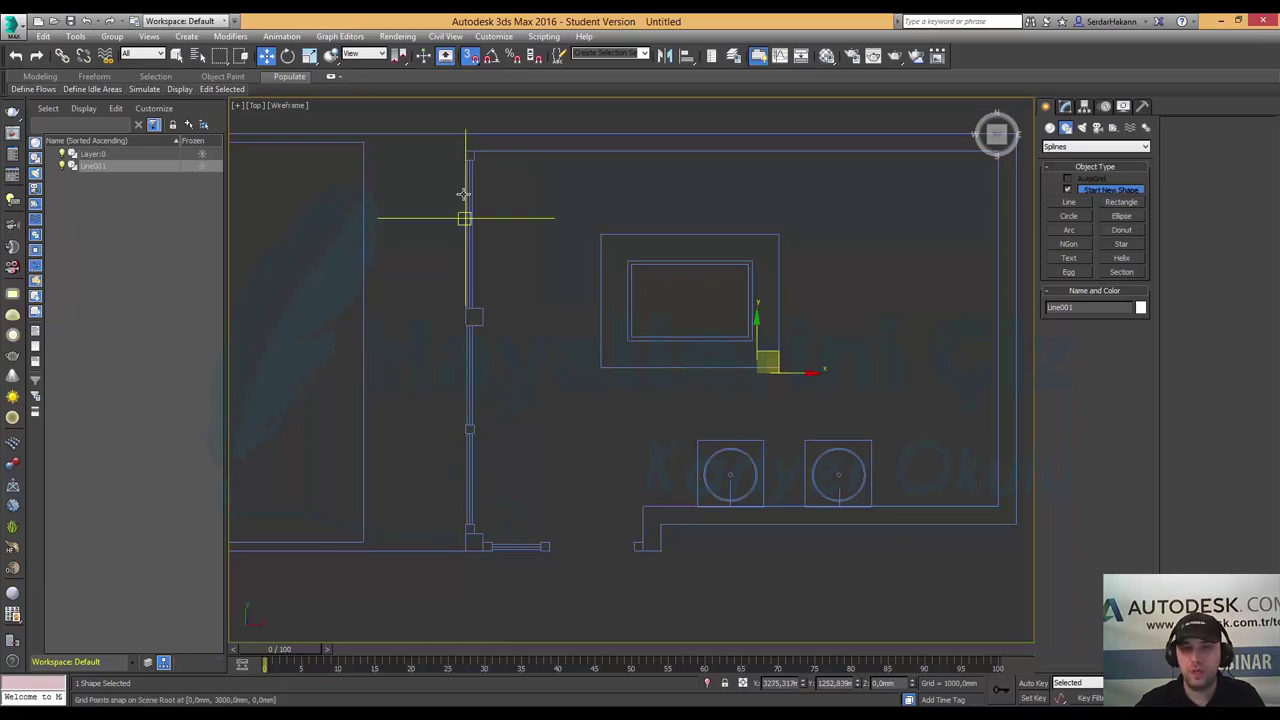
pyautogui.scroll(3, 528, 545)
pyautogui.scroll(1, 510, 546)
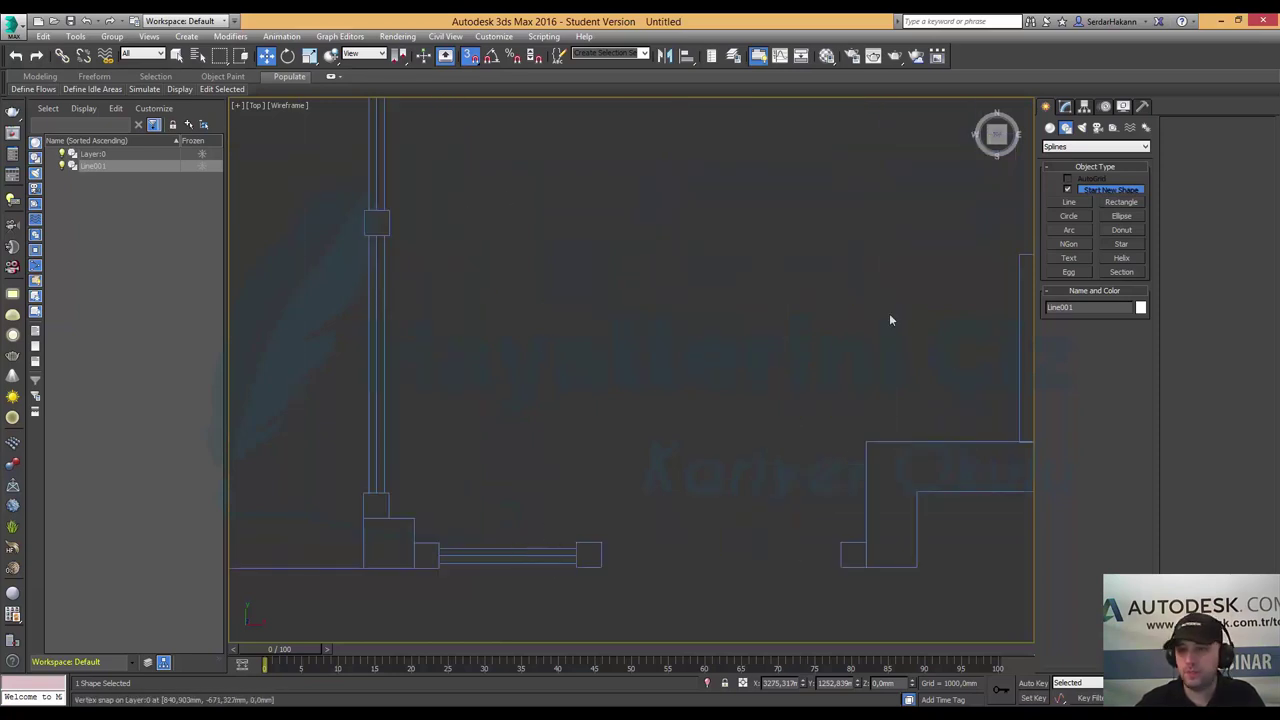
pyautogui.moveTo(488, 548); pyautogui.dragTo(614, 451, button='middle')
pyautogui.scroll(2, 620, 445)
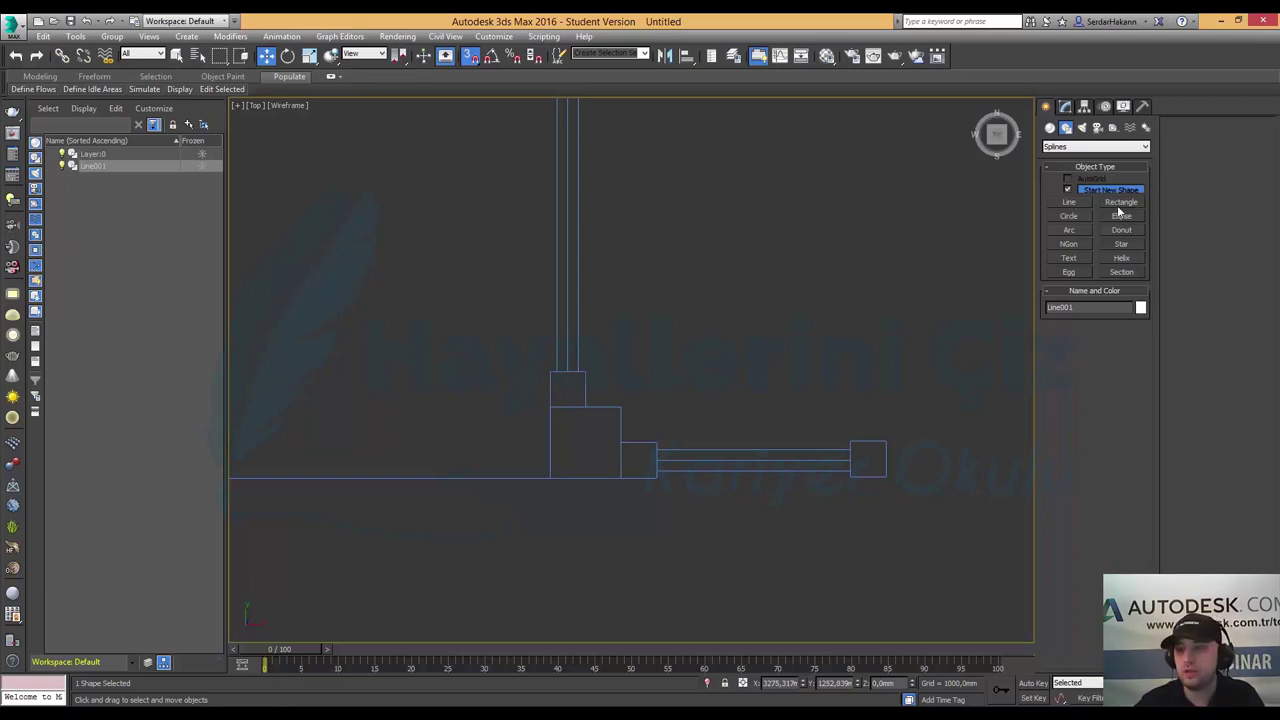
# - Draw 200×200 mm rectangles at the bottom-left wall corner and over the left wall's square
pyautogui.click(1120, 204)
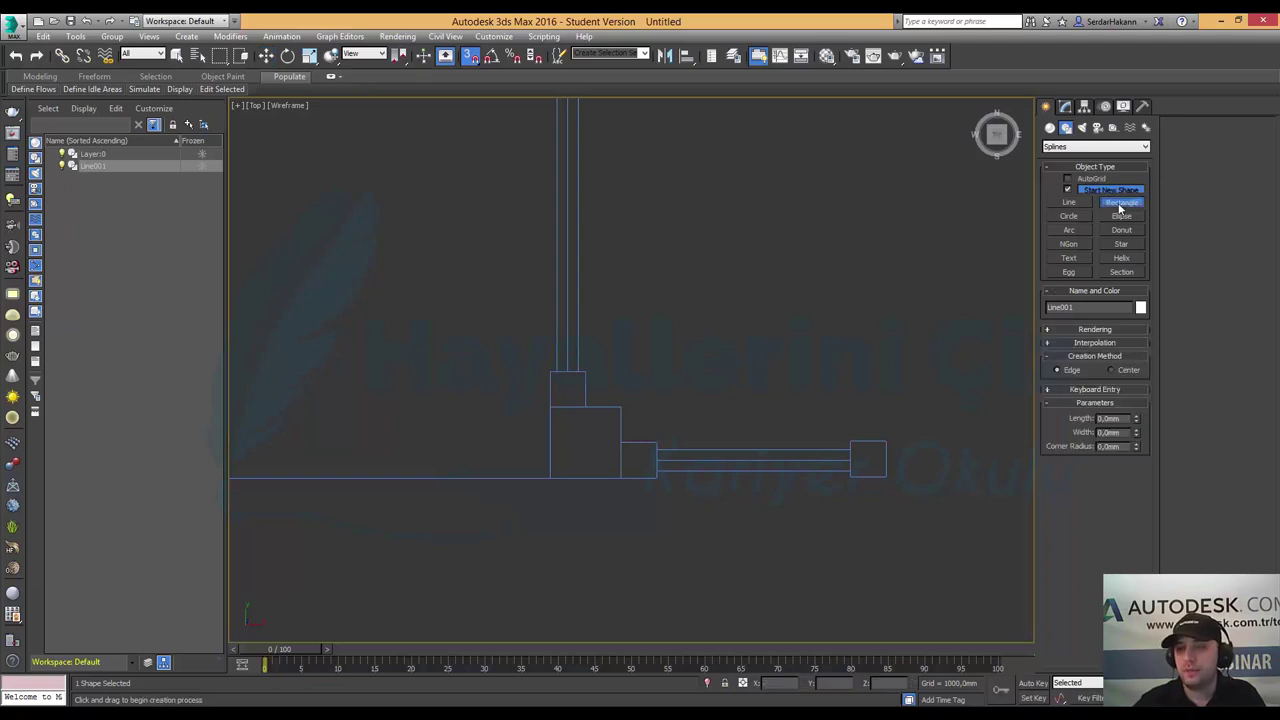
pyautogui.moveTo(549, 406); pyautogui.dragTo(619, 476)
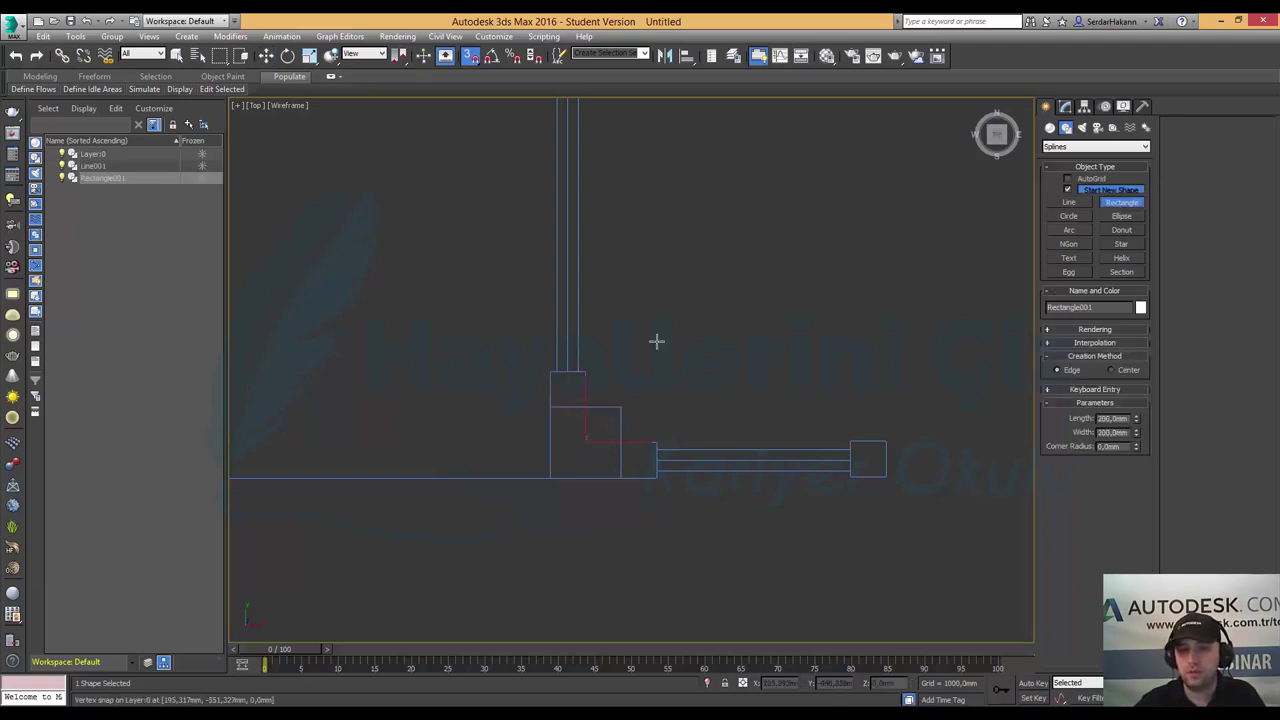
pyautogui.scroll(-3, 634, 294)
pyautogui.scroll(-2, 677, 229)
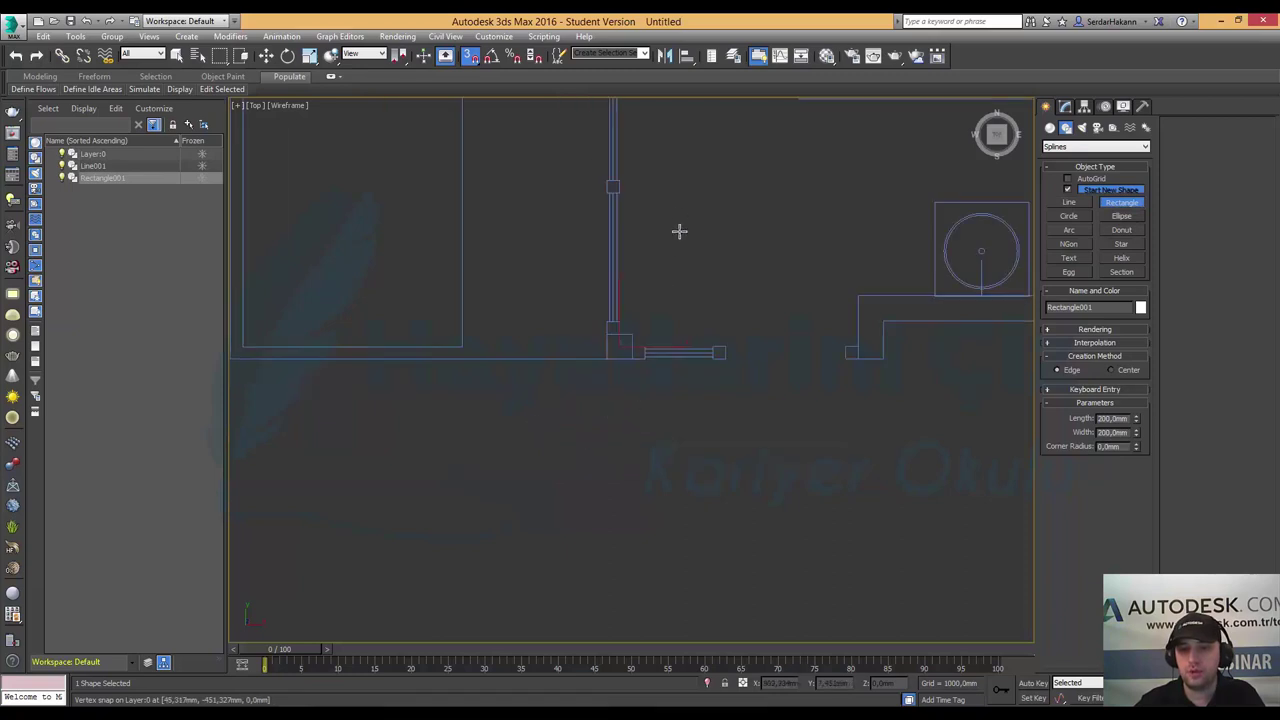
pyautogui.moveTo(677, 229); pyautogui.dragTo(671, 413, button='middle')
pyautogui.scroll(3, 577, 306)
pyautogui.scroll(2, 600, 326)
pyautogui.scroll(2, 603, 330)
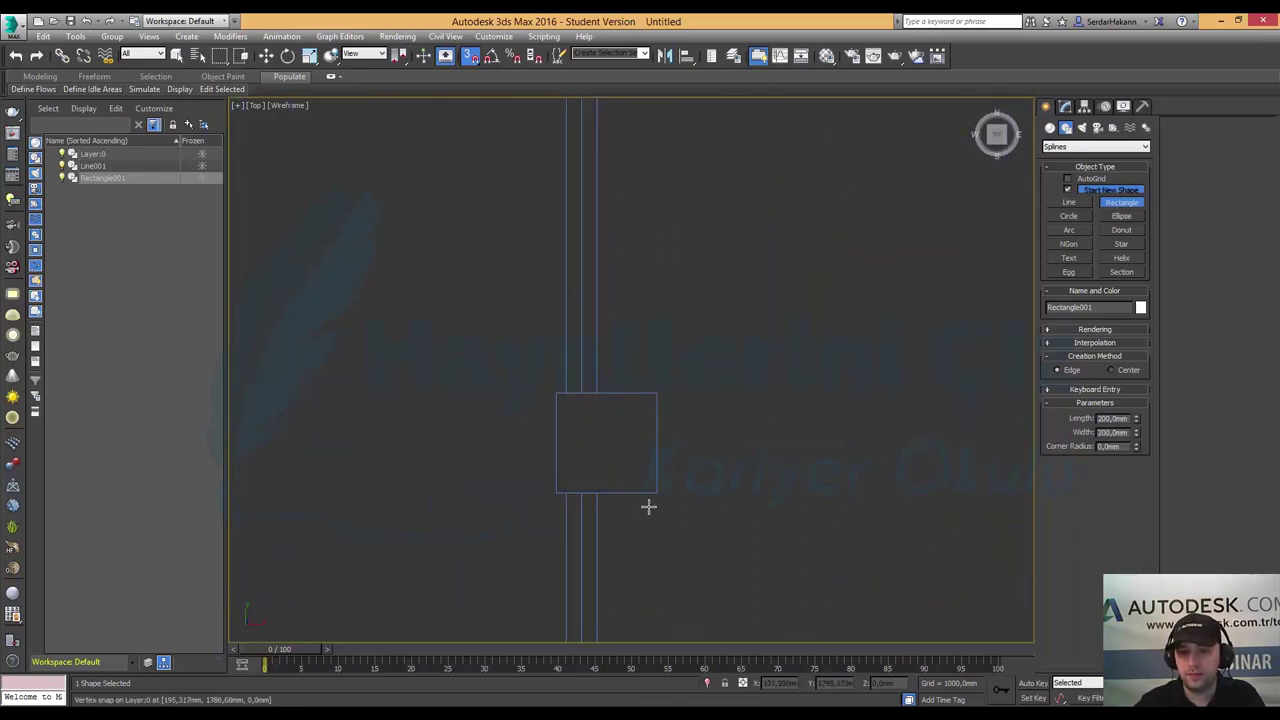
pyautogui.moveTo(649, 506); pyautogui.dragTo(628, 347, button='middle')
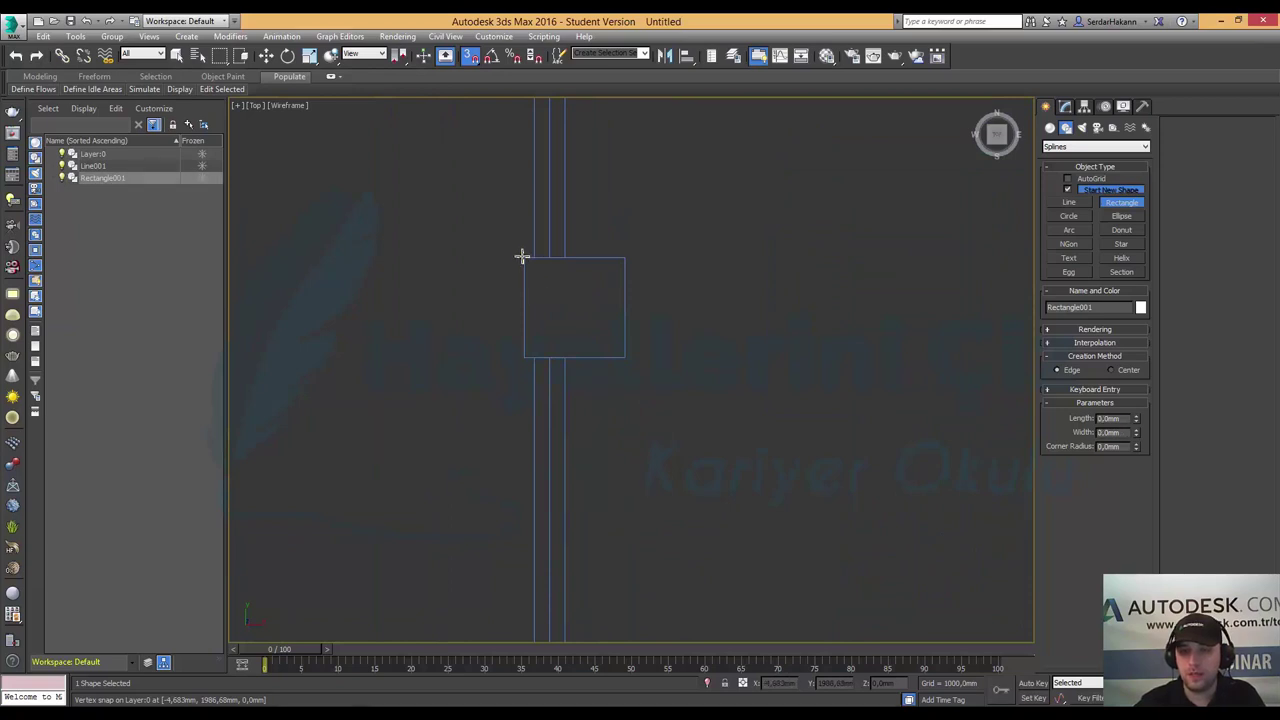
pyautogui.moveTo(523, 258); pyautogui.dragTo(623, 358)
pyautogui.scroll(-2, 634, 337)
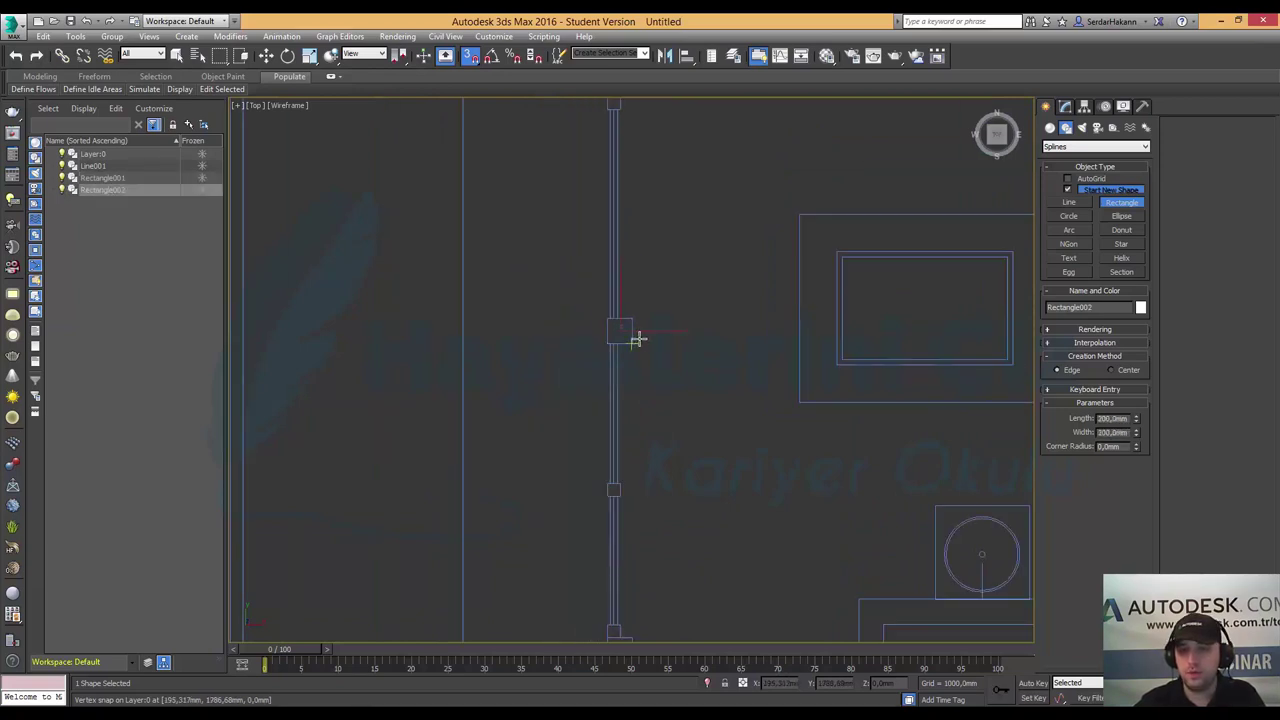
pyautogui.scroll(-3, 634, 337)
pyautogui.moveTo(691, 360); pyautogui.dragTo(646, 394, button='middle')
pyautogui.press('w')
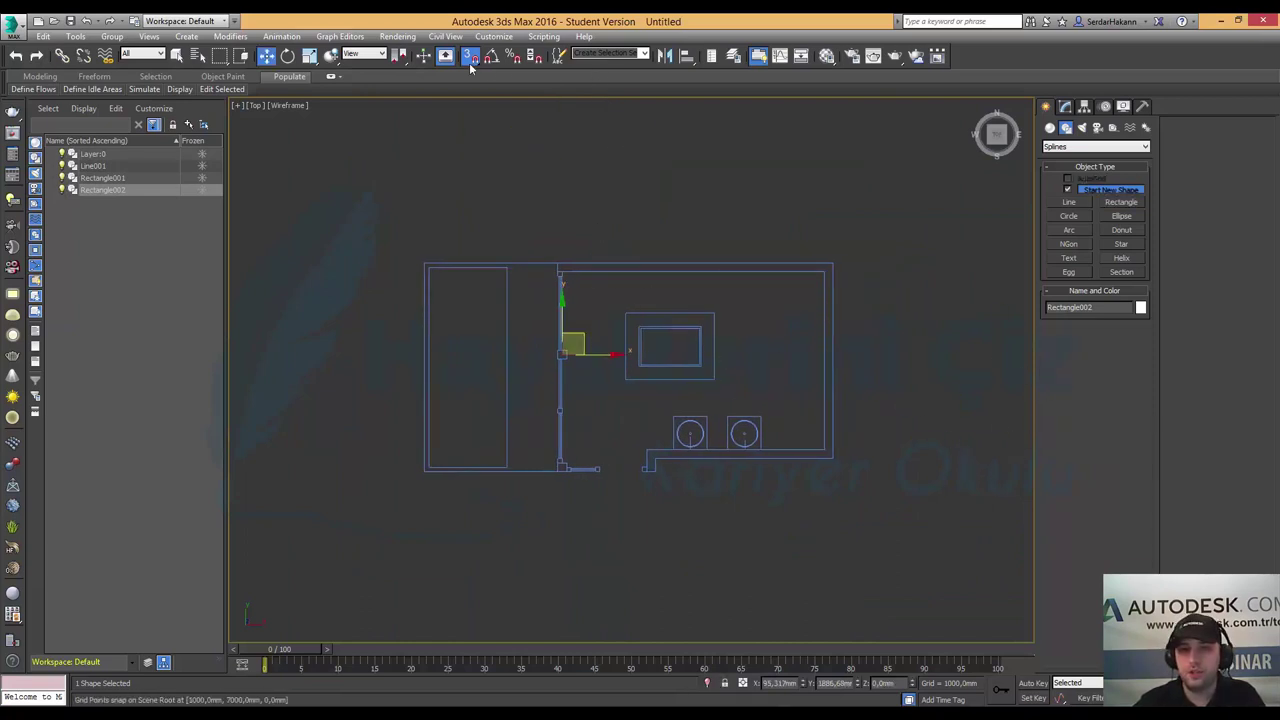
# - Restore four viewports and check Line001, Rectangle001 and Rectangle002 in the Scene Explorer
pyautogui.click(932, 486)
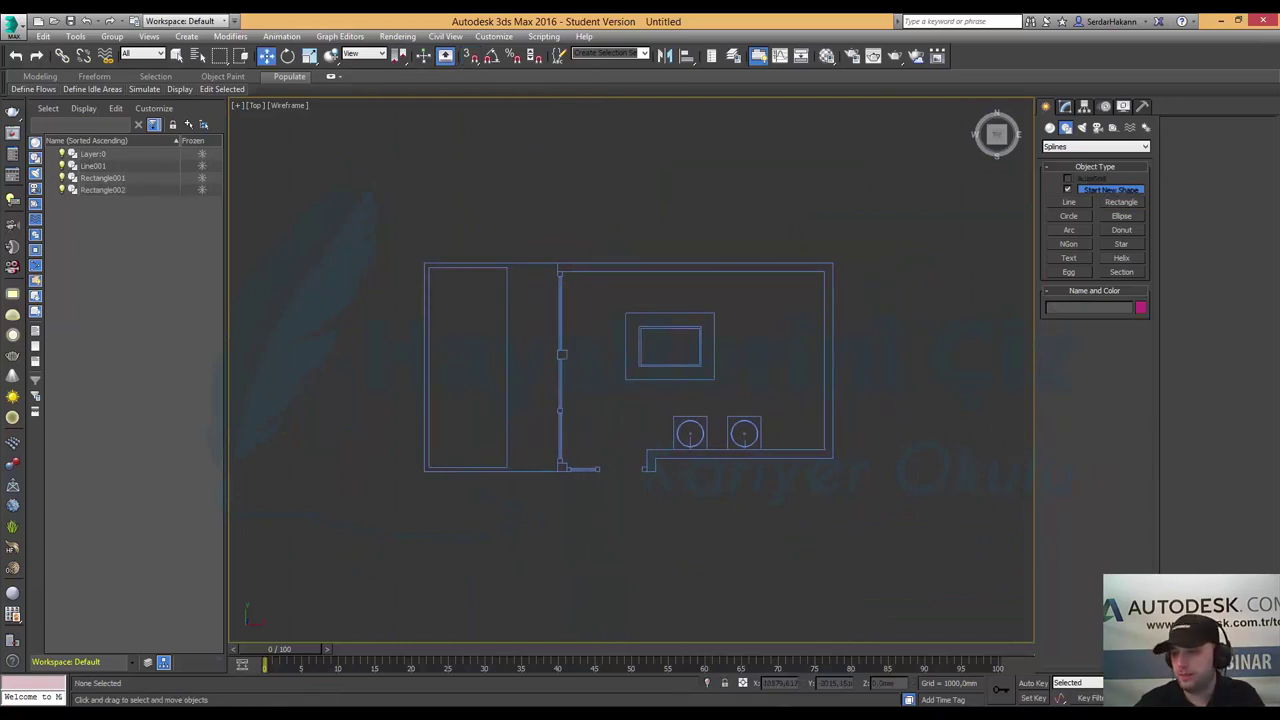
pyautogui.hotkey('alt', 'w')
pyautogui.click(875, 593)
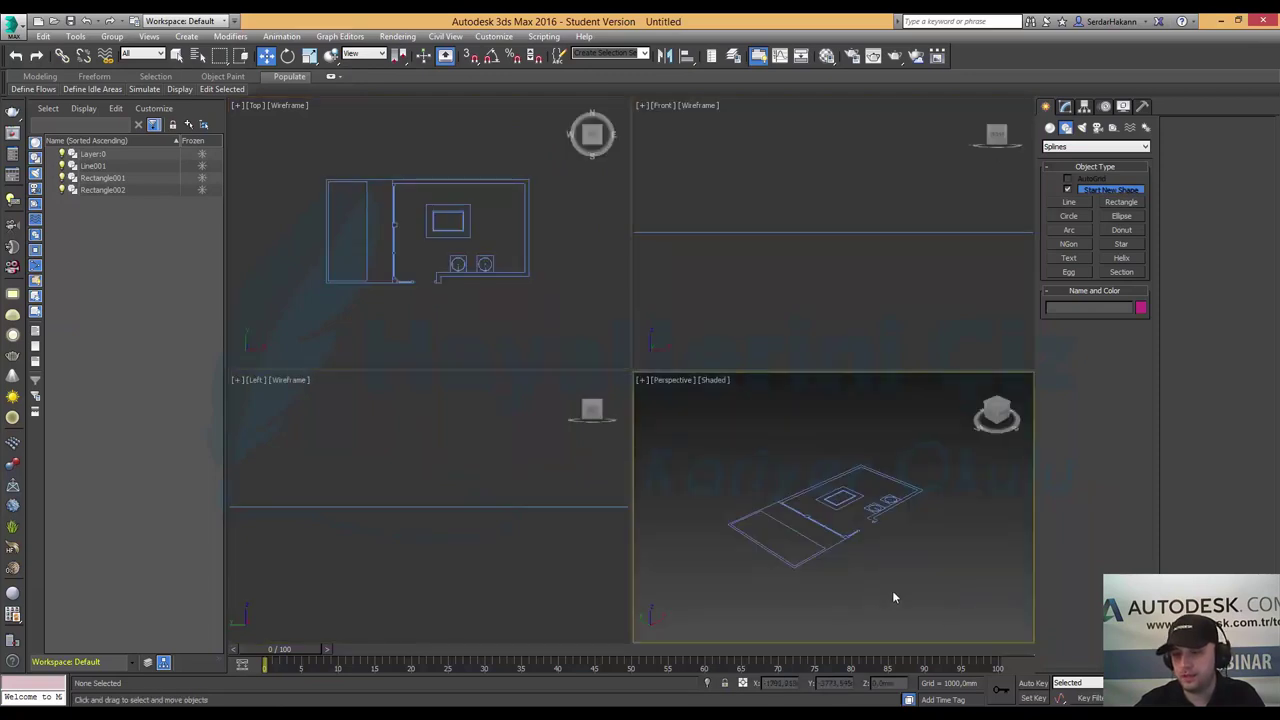
pyautogui.click(94, 166)
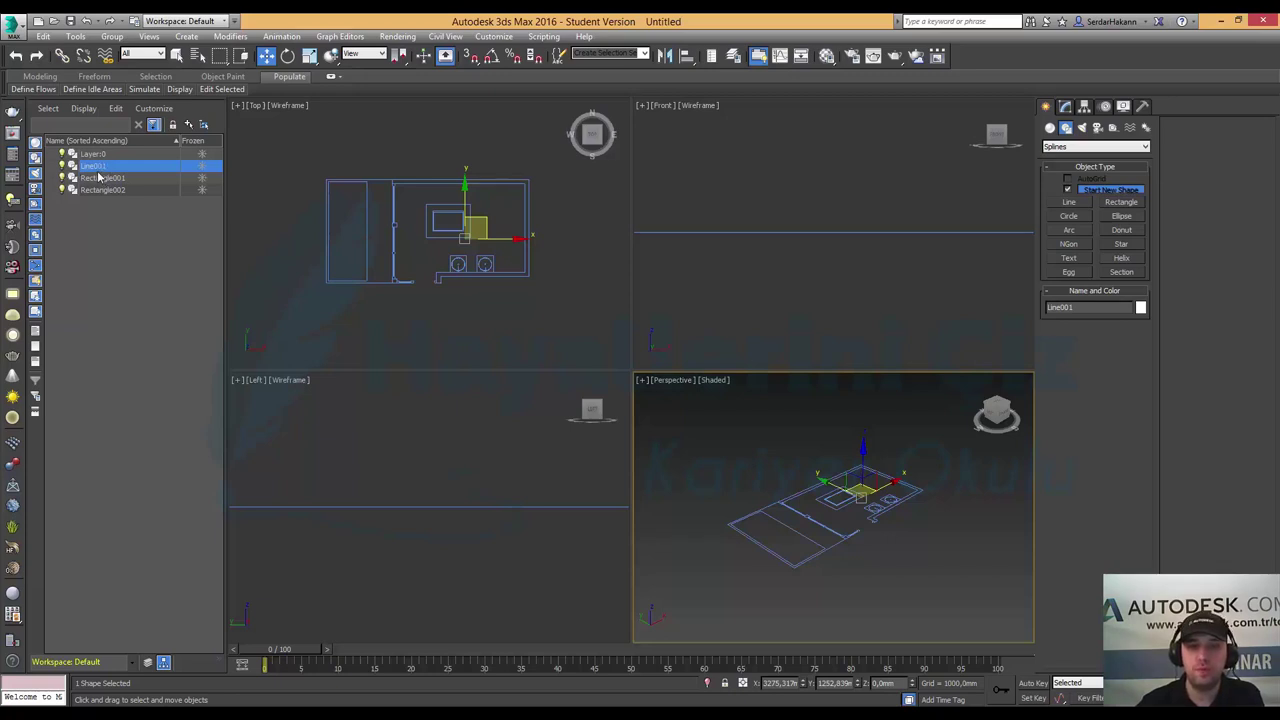
pyautogui.click(112, 179)
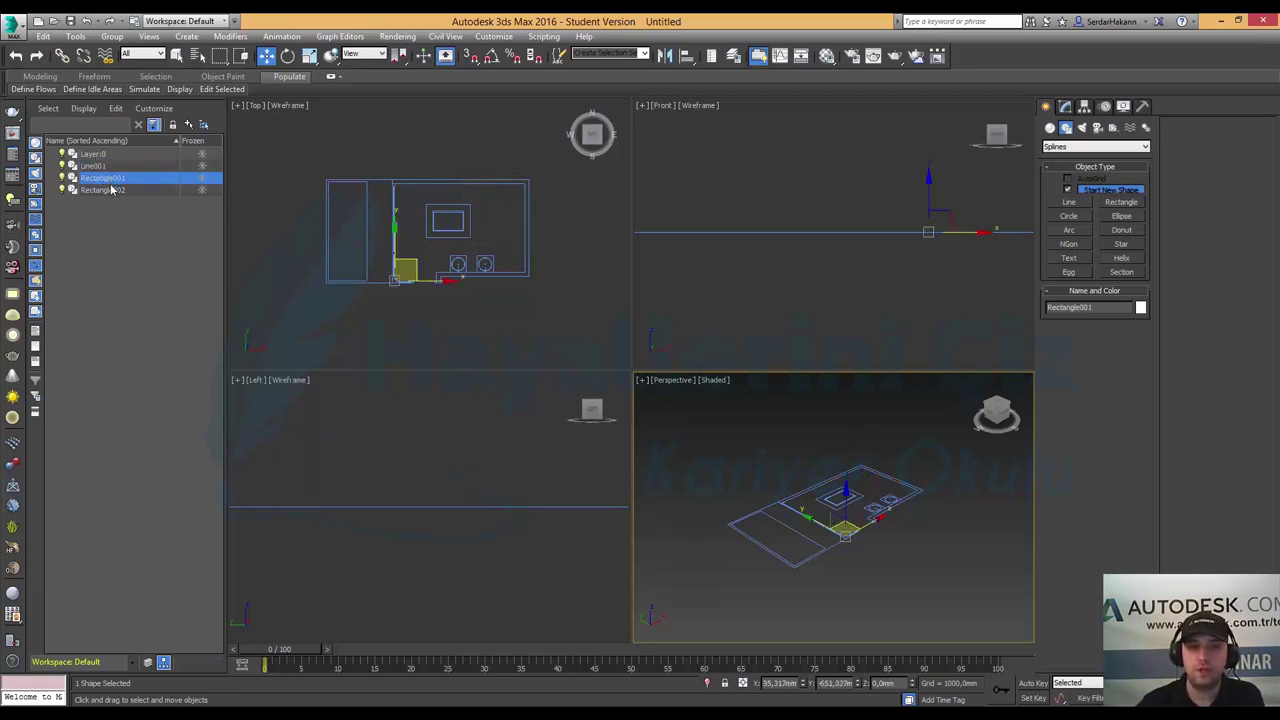
pyautogui.click(113, 191)
pyautogui.click(108, 178)
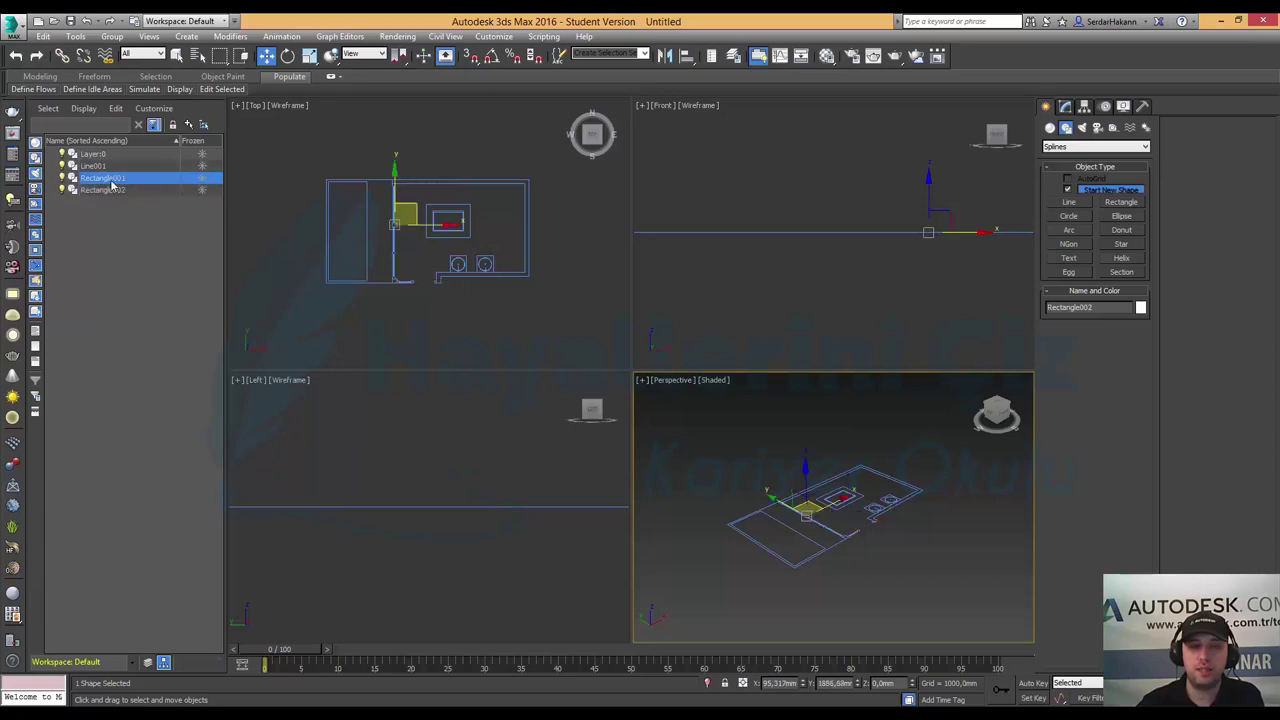
pyautogui.click(100, 166)
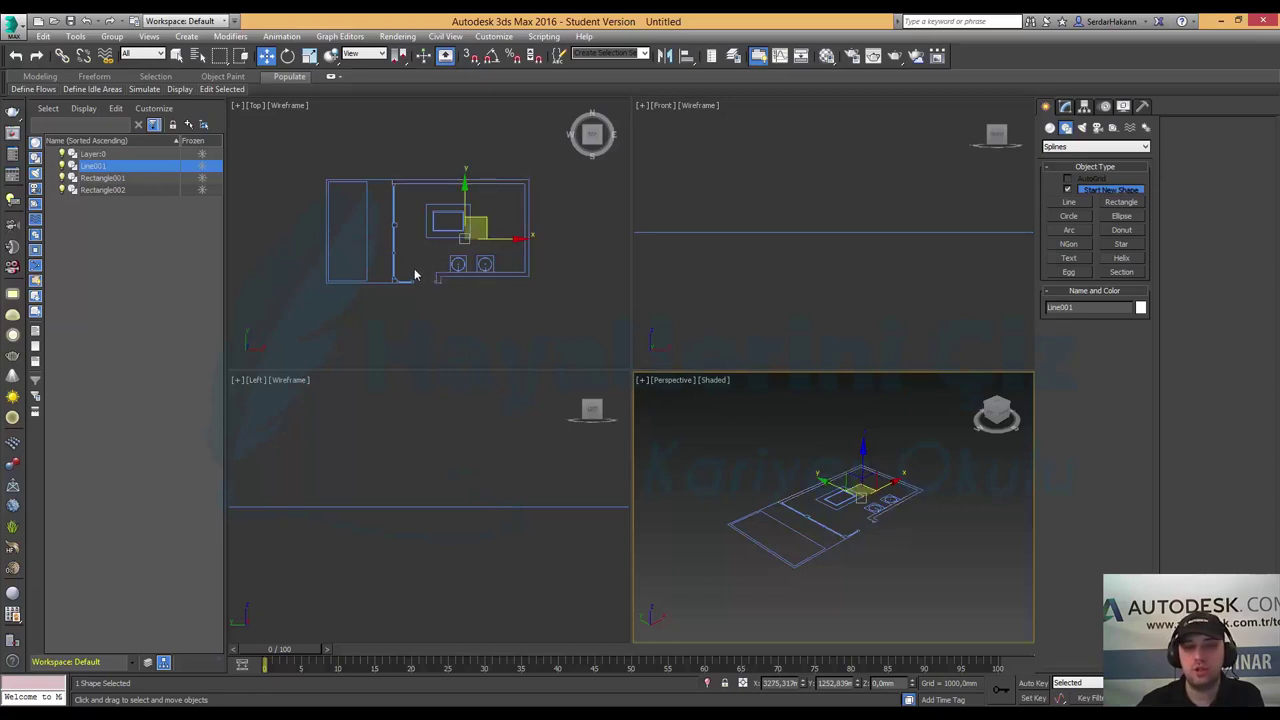
pyautogui.click(519, 269)
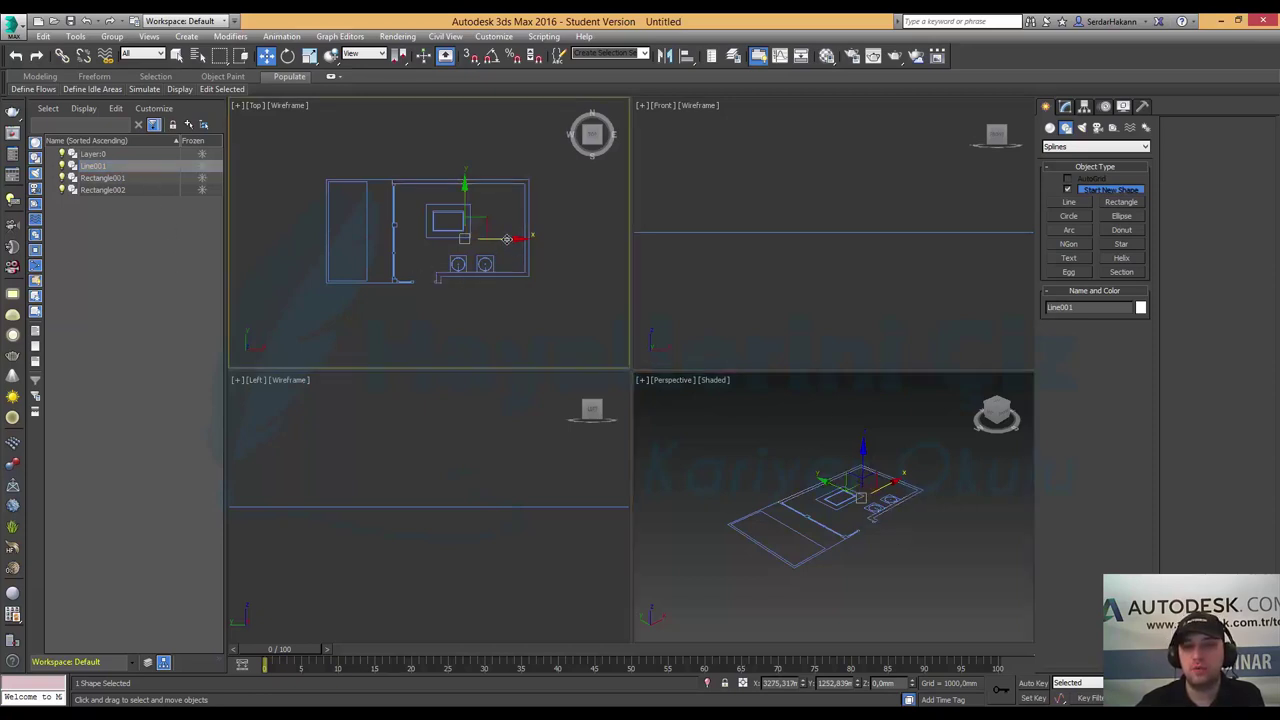
# - Convert Line001 to an Editable Poly and maximize a zoomed-in Perspective view
pyautogui.rightClick(507, 239)
pyautogui.moveTo(565, 371)
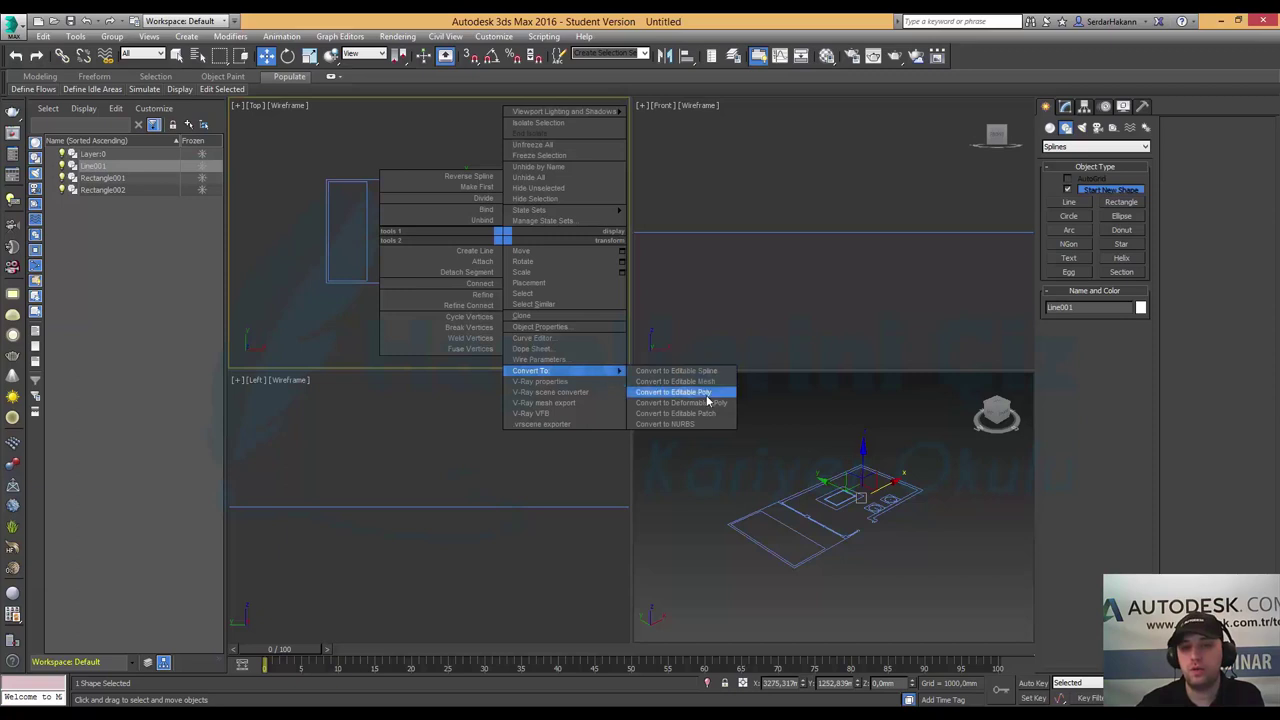
pyautogui.click(673, 392)
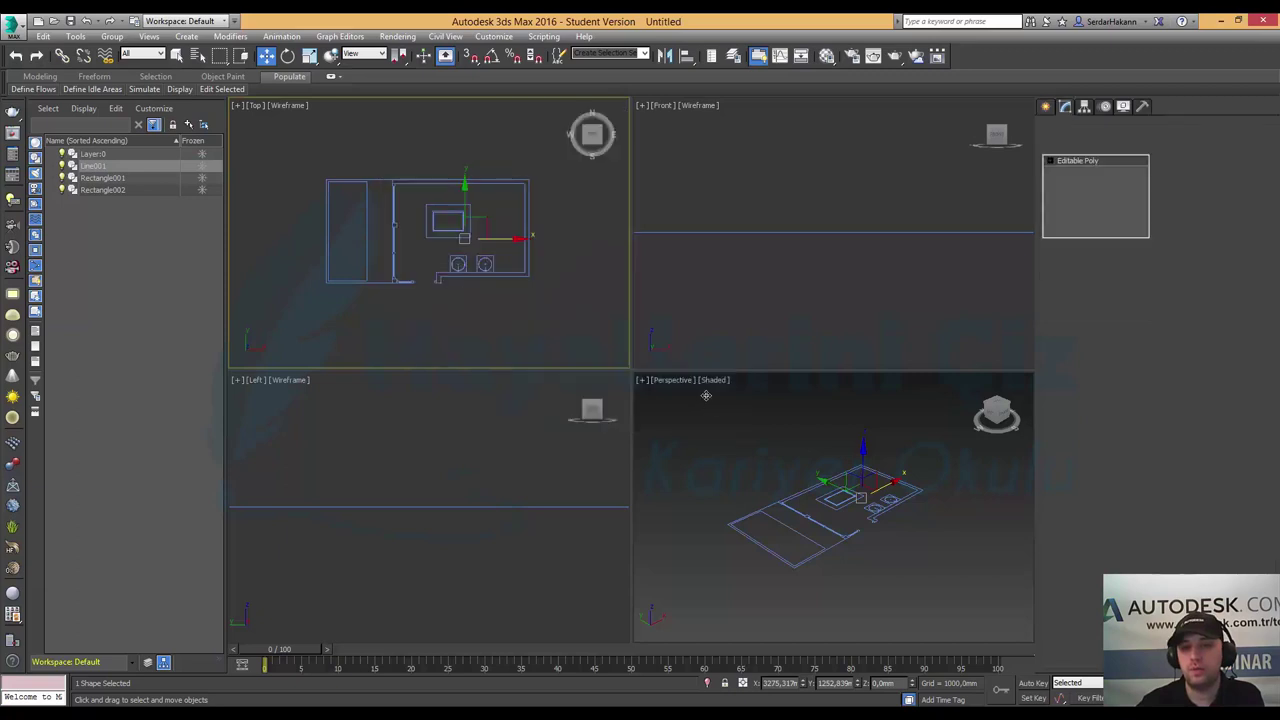
pyautogui.rightClick(943, 517)
pyautogui.hotkey('alt', 'w')
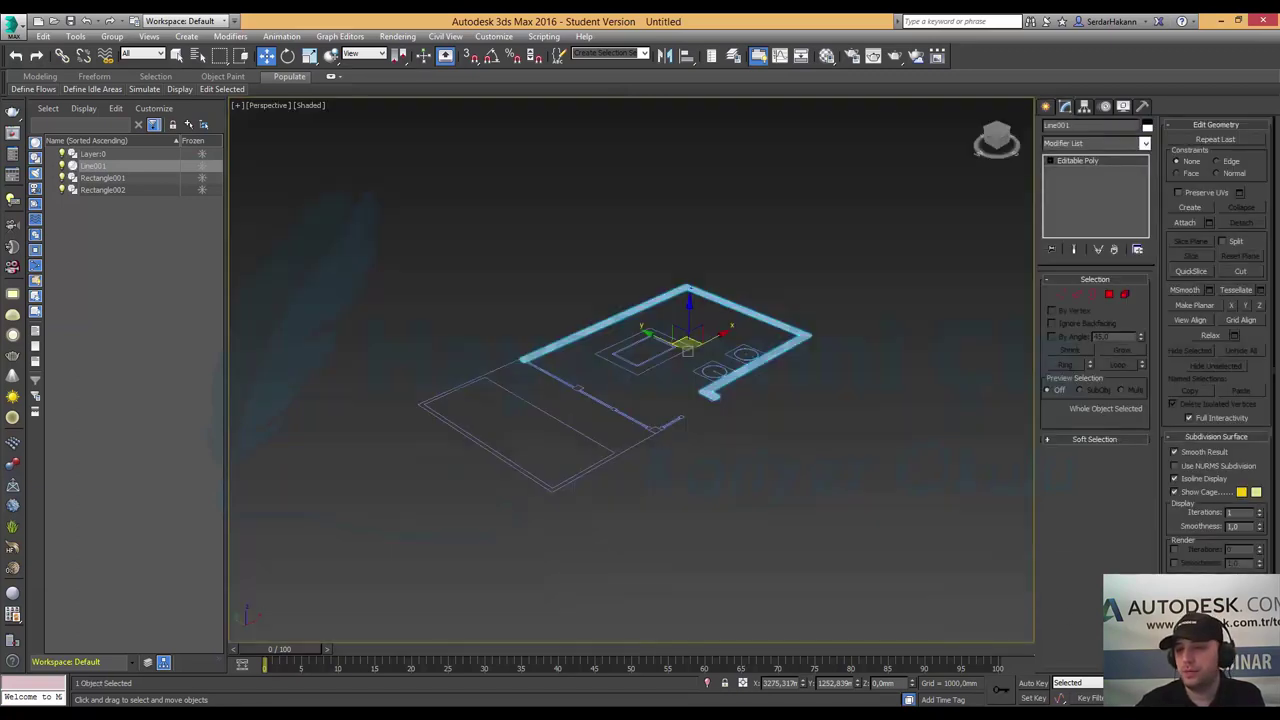
pyautogui.scroll(2, 712, 375)
pyautogui.scroll(2, 705, 380)
pyautogui.scroll(2, 700, 385)
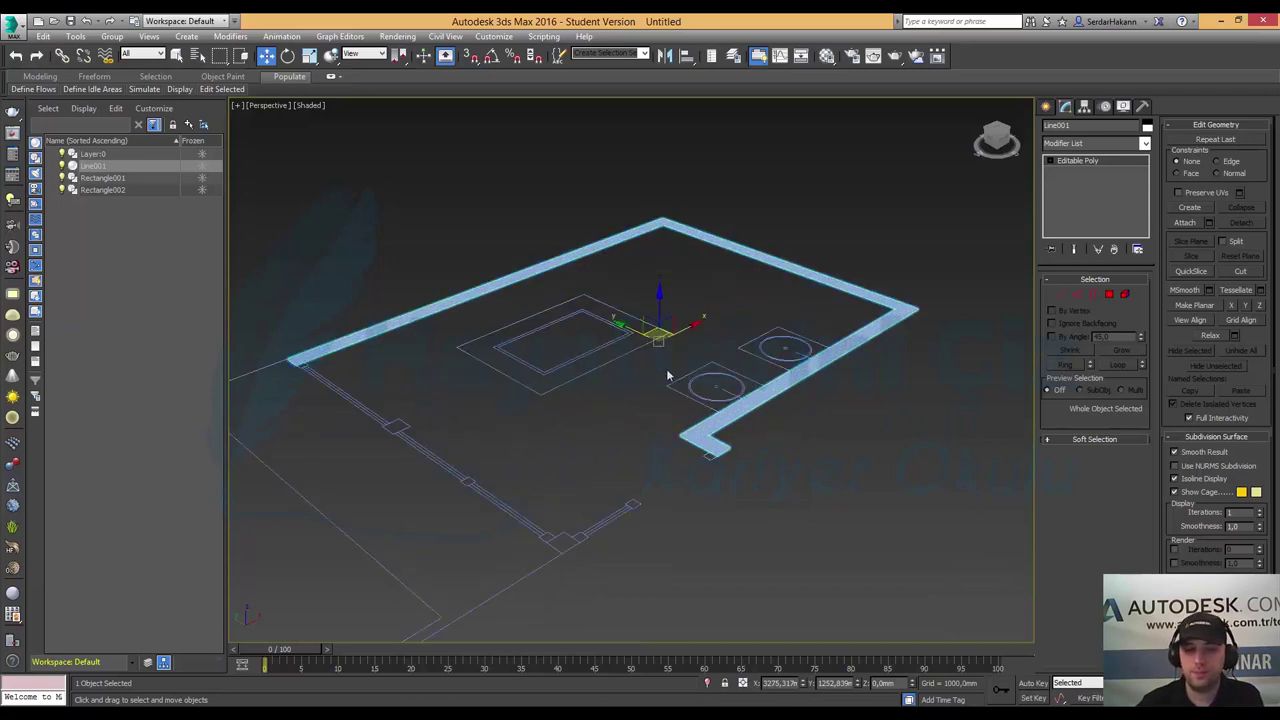
pyautogui.scroll(2, 694, 390)
pyautogui.moveTo(694, 390); pyautogui.dragTo(704, 400, button='middle')
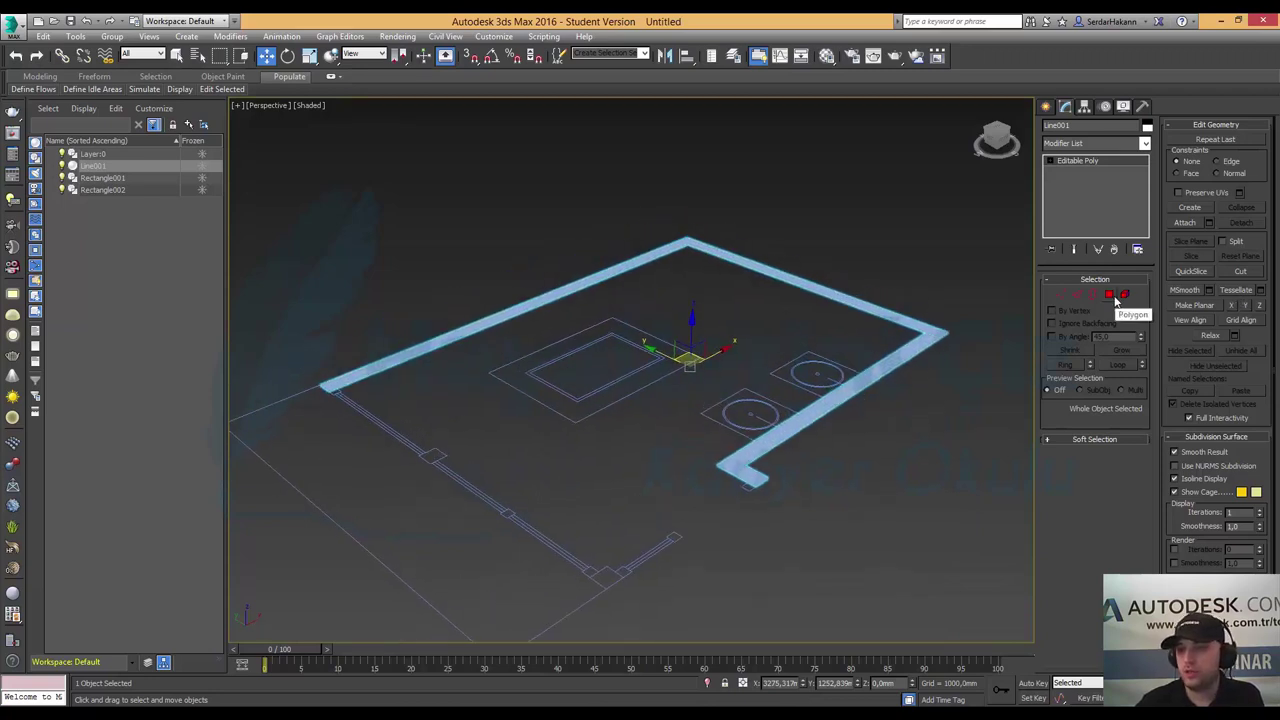
# - Extrude the wall outline's polygon 3000 mm upward into solid walls
pyautogui.click(1109, 295)
pyautogui.click(855, 387)
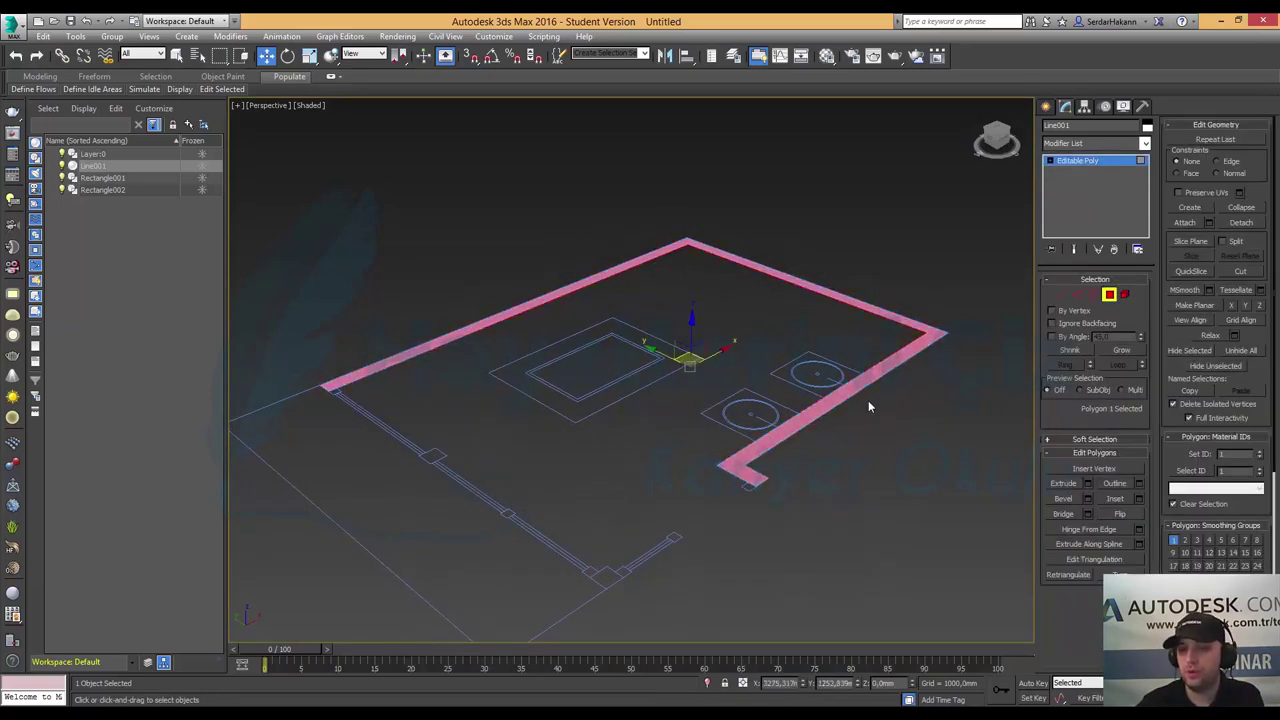
pyautogui.click(1088, 485)
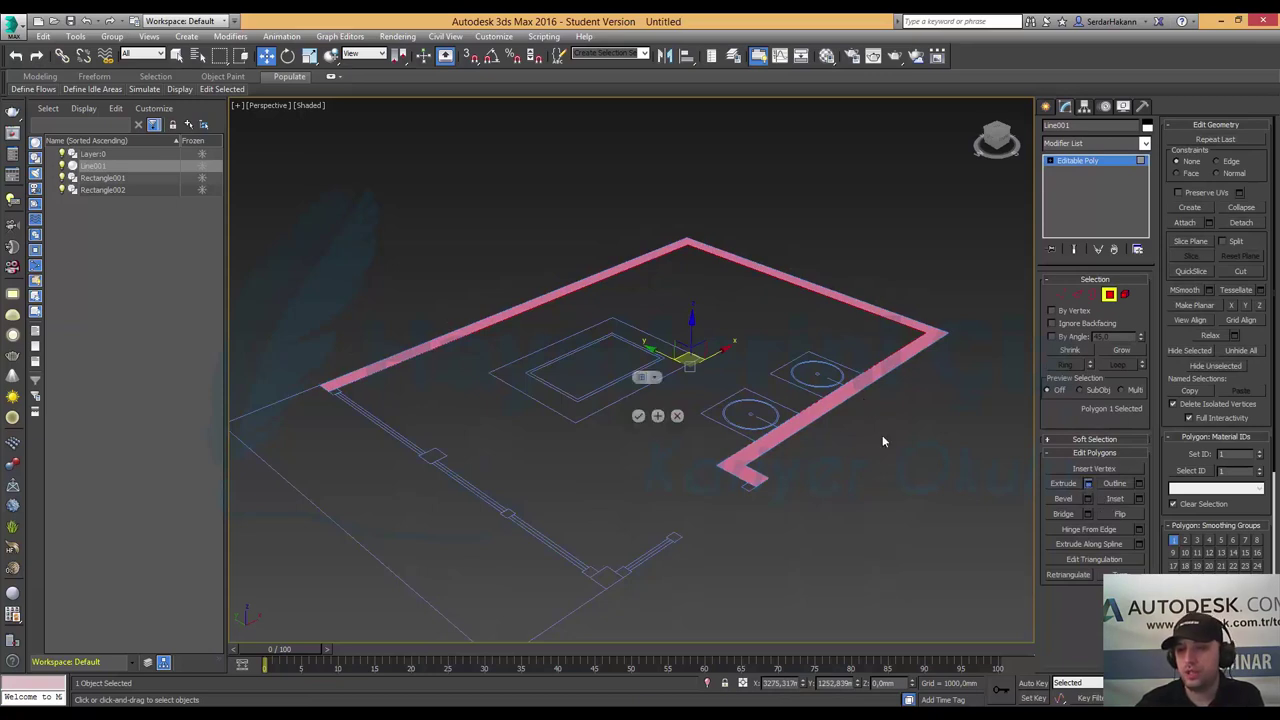
pyautogui.doubleClick(666, 397)
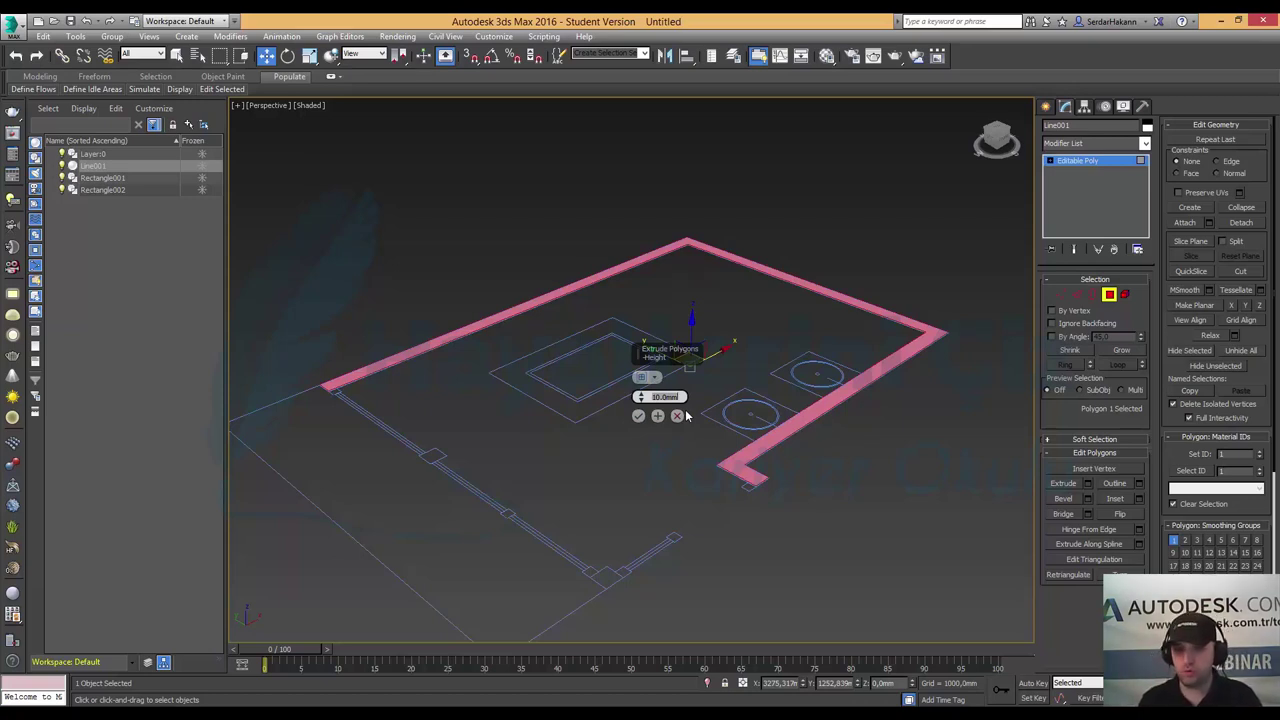
pyautogui.write('3')
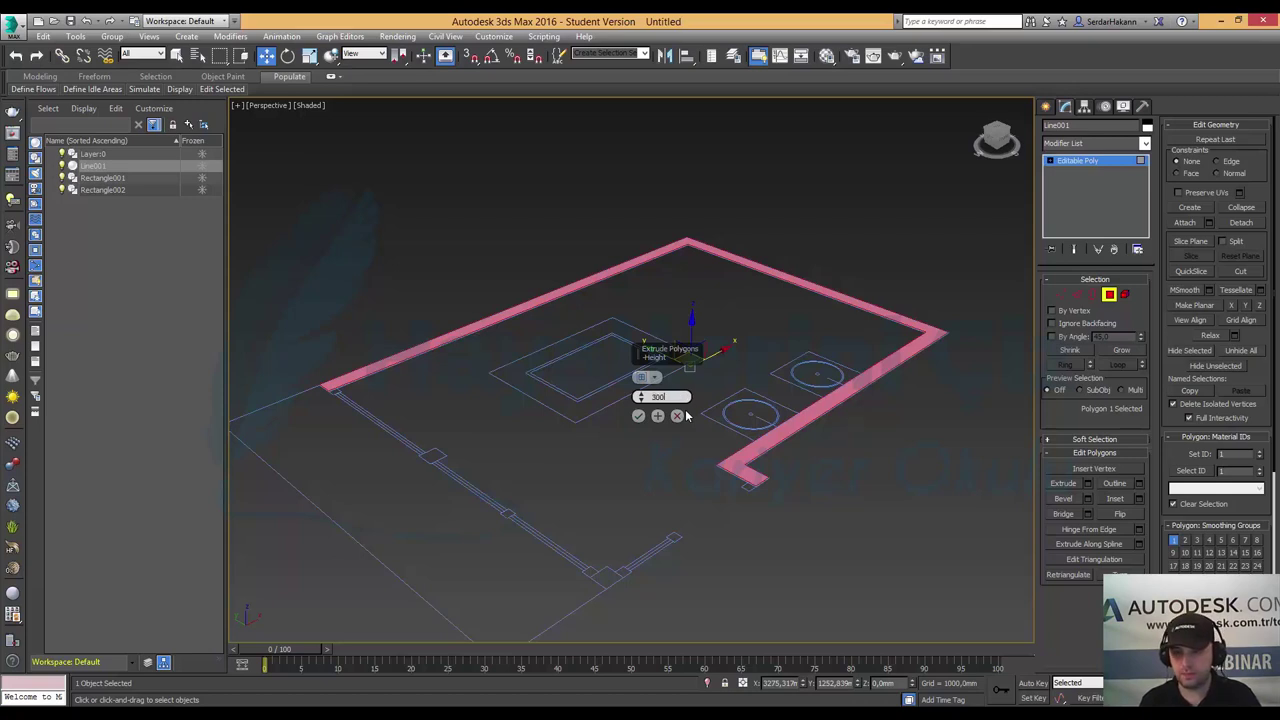
pyautogui.write('0')
pyautogui.press('Return')
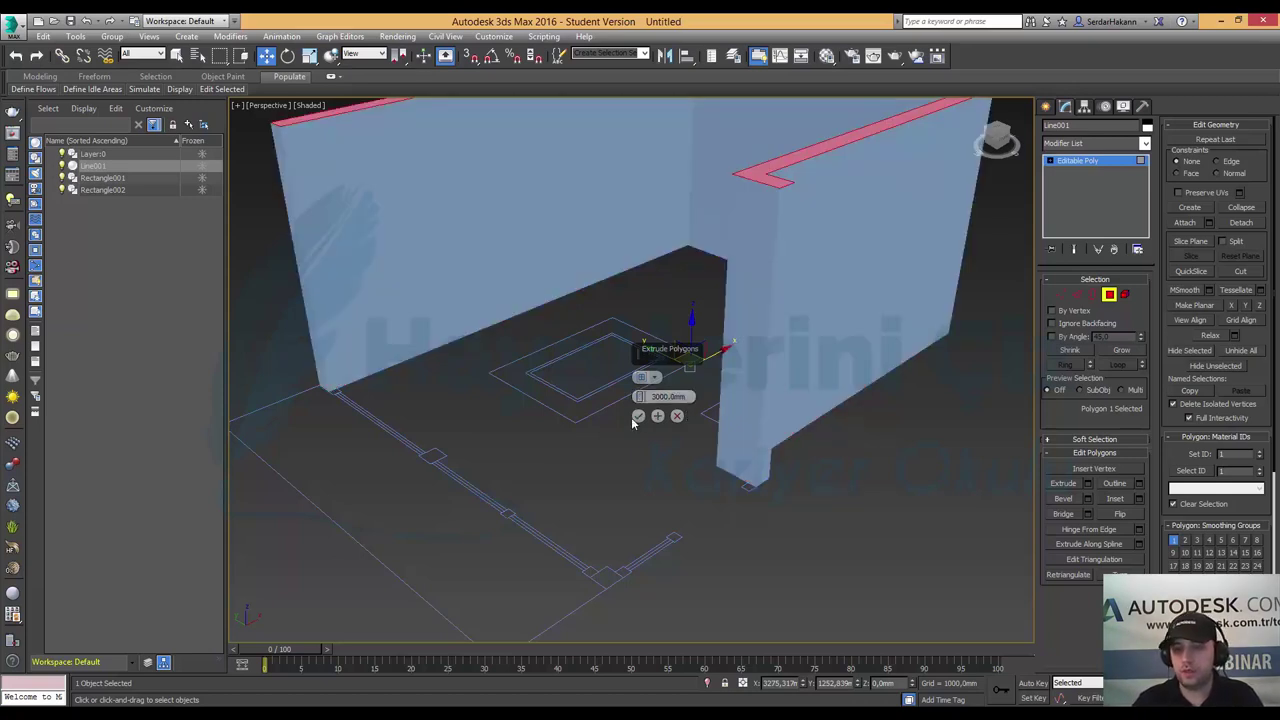
pyautogui.click(637, 417)
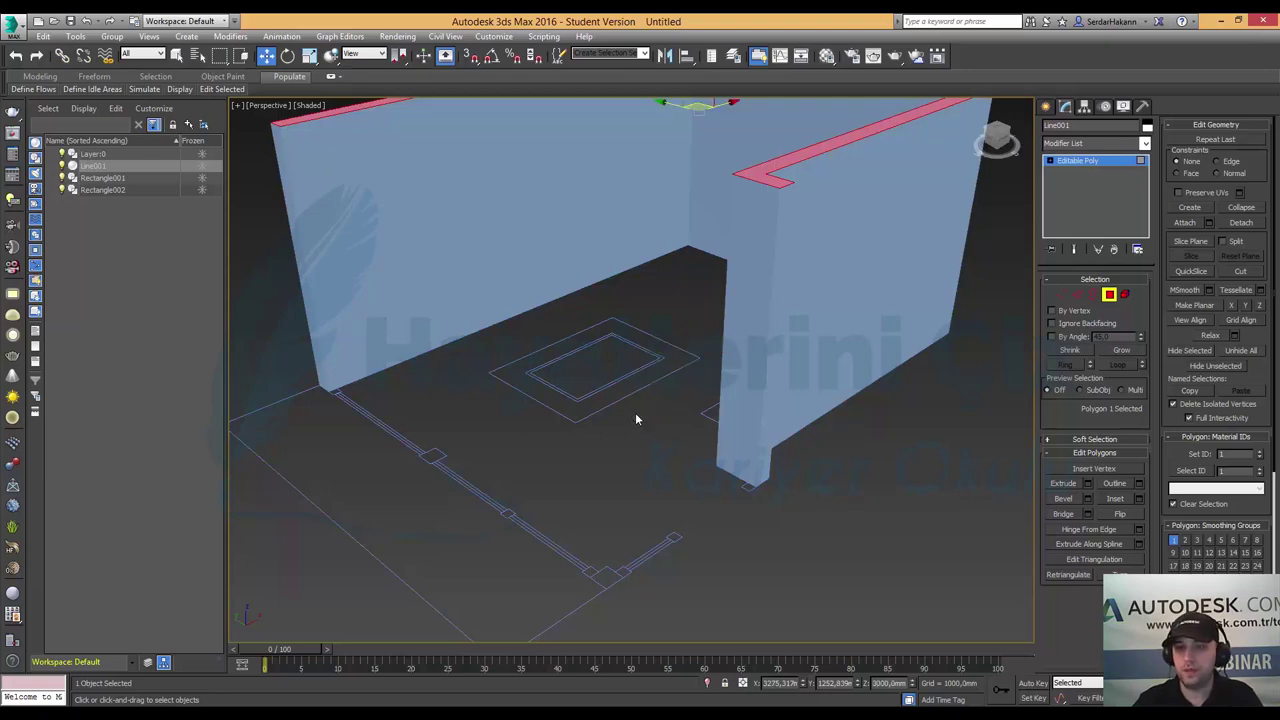
pyautogui.click(1110, 296)
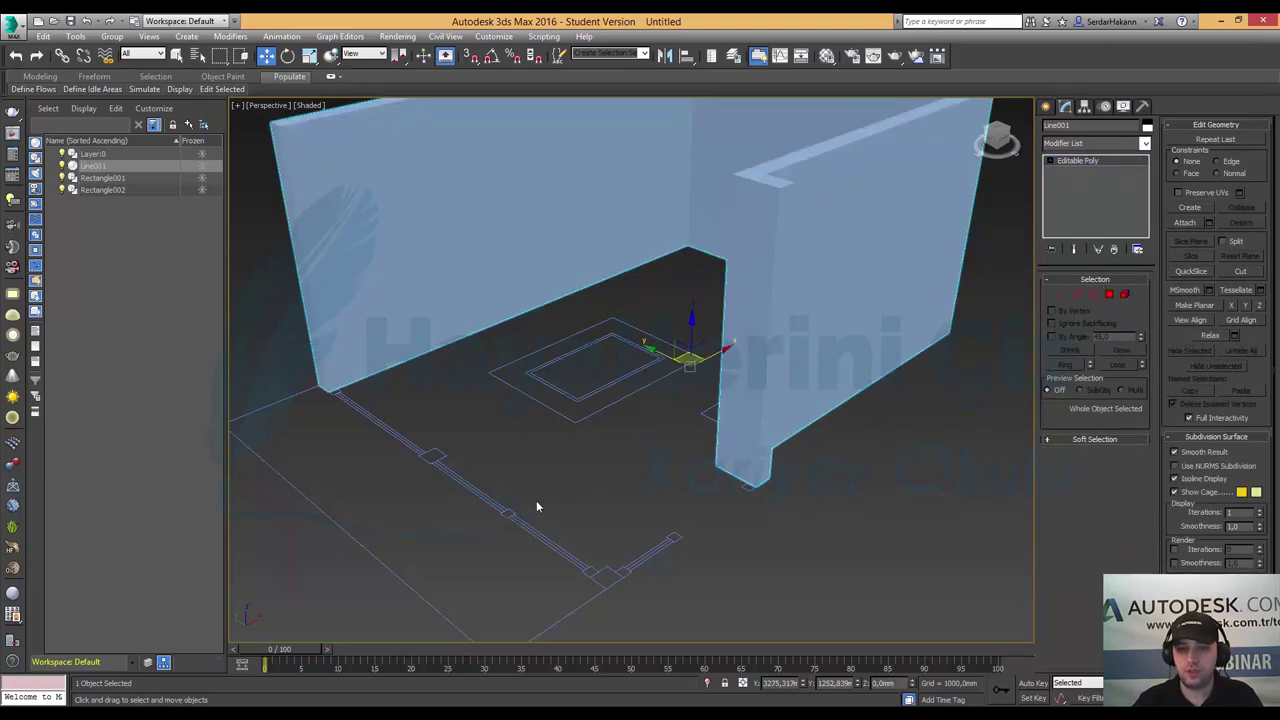
pyautogui.click(440, 455)
# - Convert Rectangle001 to an Editable Poly
pyautogui.click(103, 178)
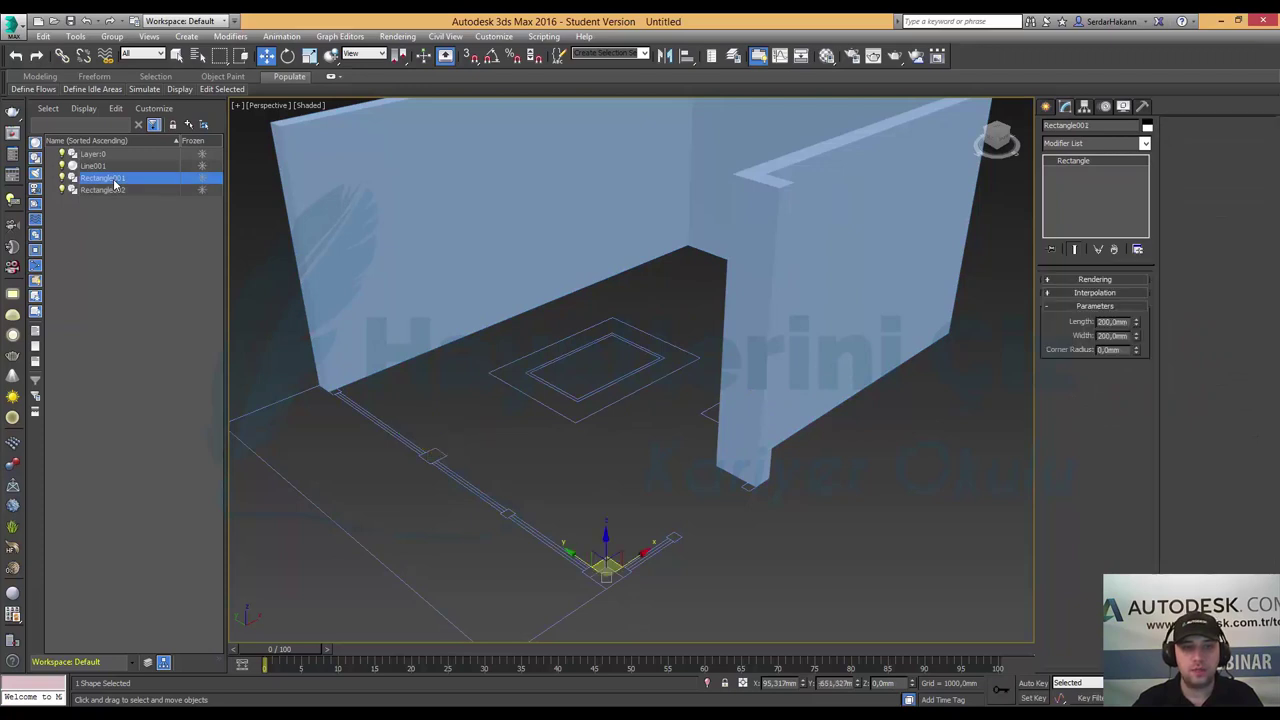
pyautogui.rightClick(123, 180)
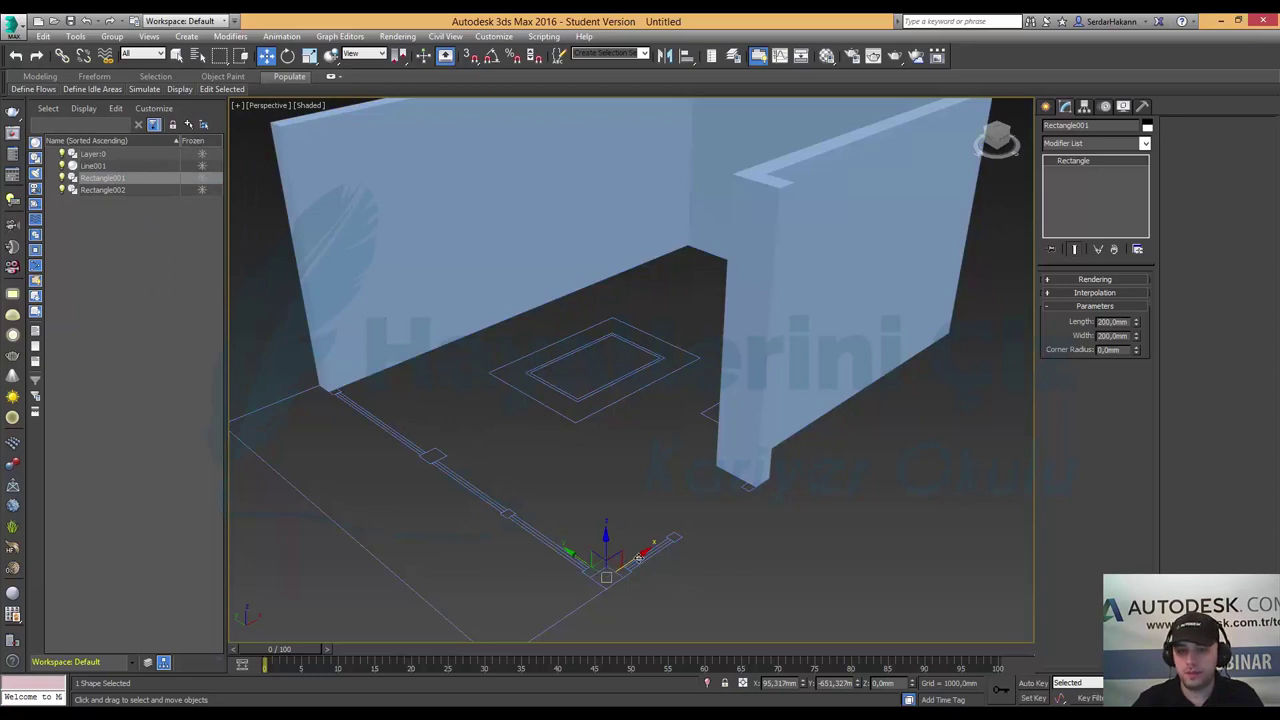
pyautogui.rightClick(640, 513)
pyautogui.moveTo(662, 648)
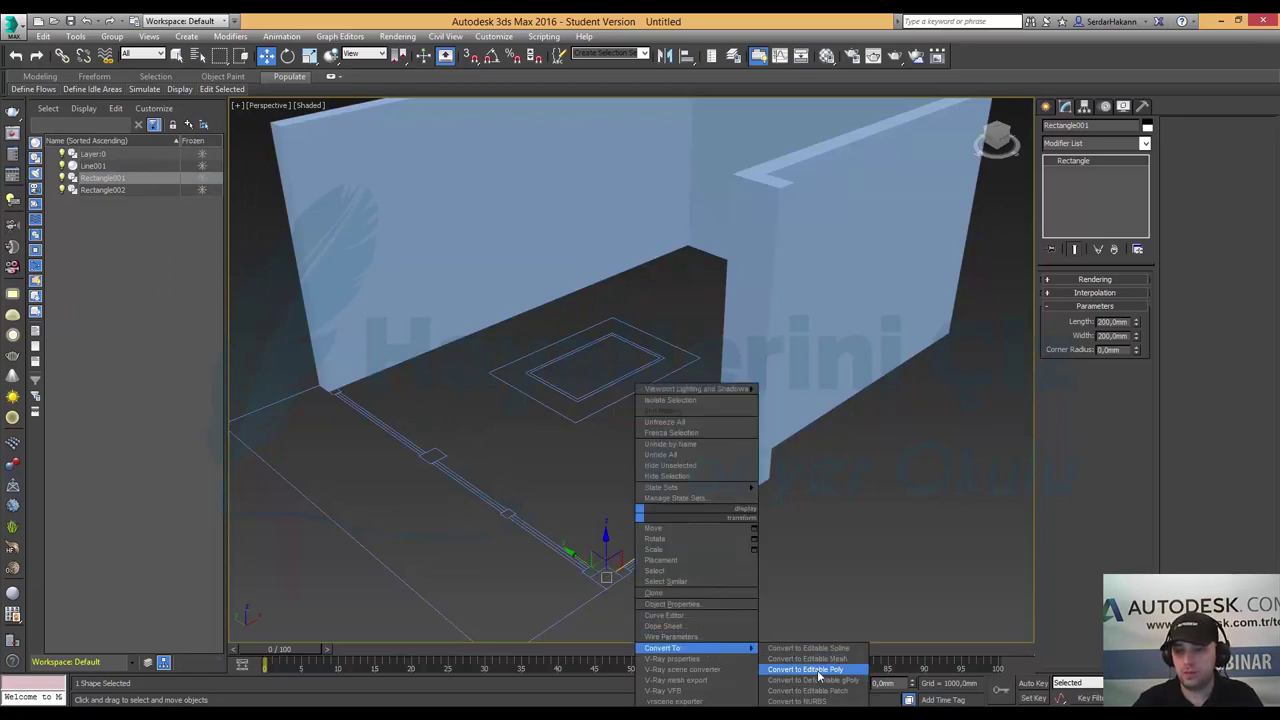
pyautogui.click(818, 669)
# - Extrude Rectangle001's face 3000 mm into a full-height corner post
pyautogui.click(1109, 295)
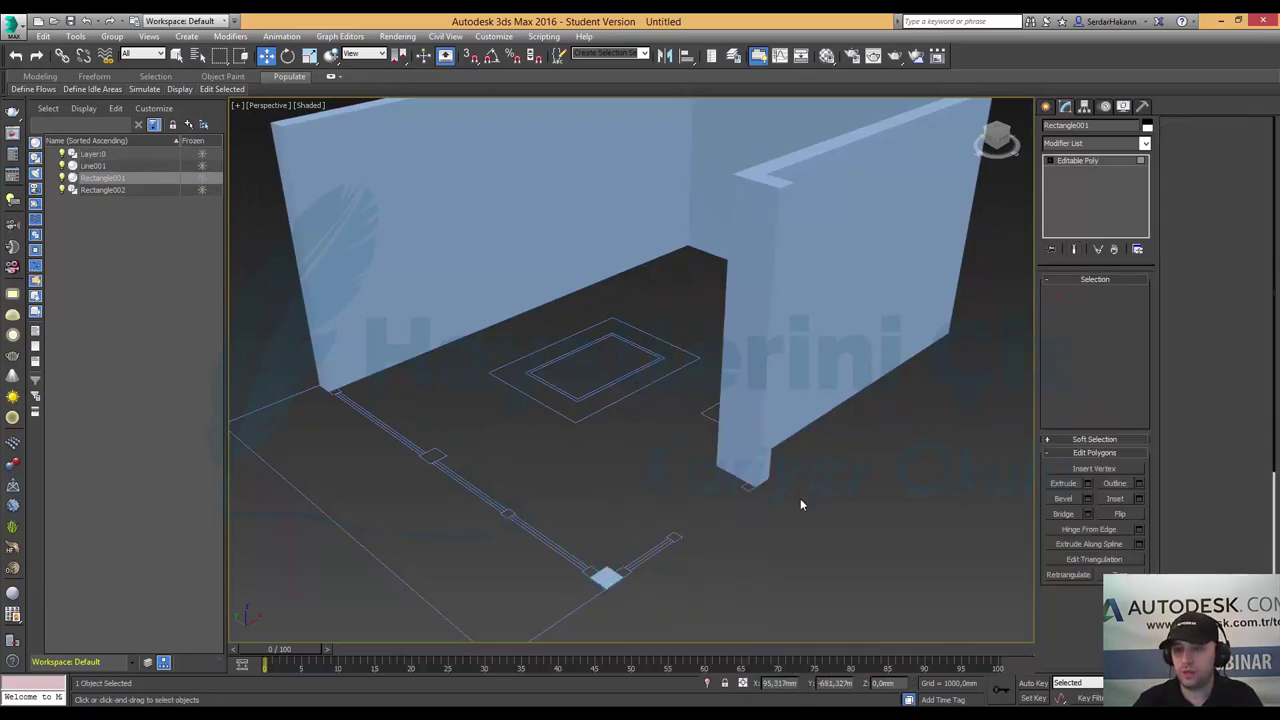
pyautogui.click(607, 578)
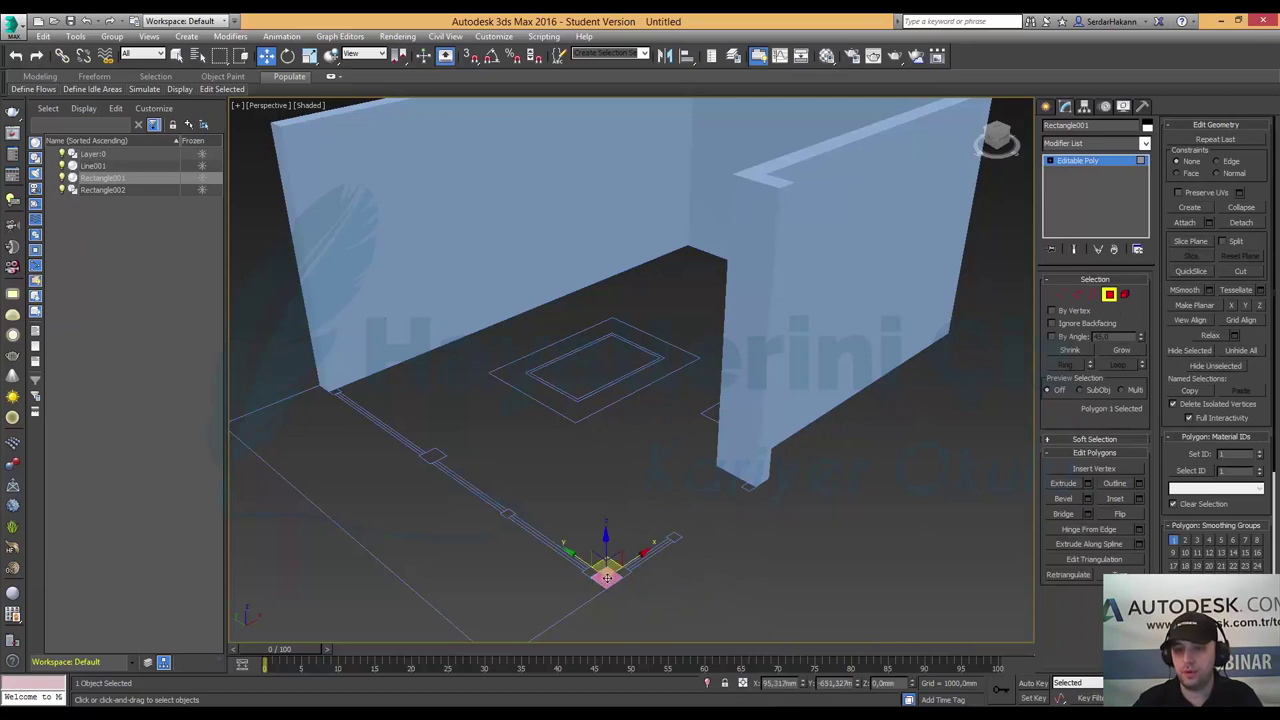
pyautogui.click(1088, 484)
pyautogui.doubleClick(655, 397)
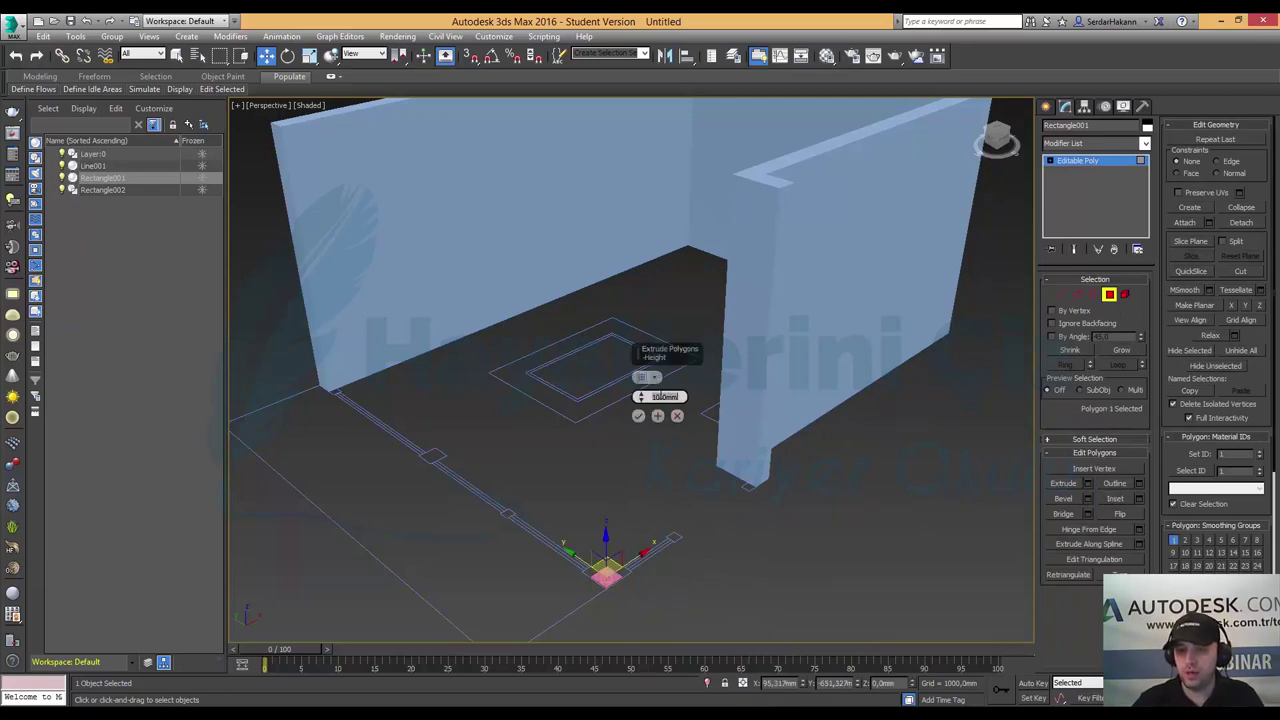
pyautogui.write('3000')
pyautogui.press('Return')
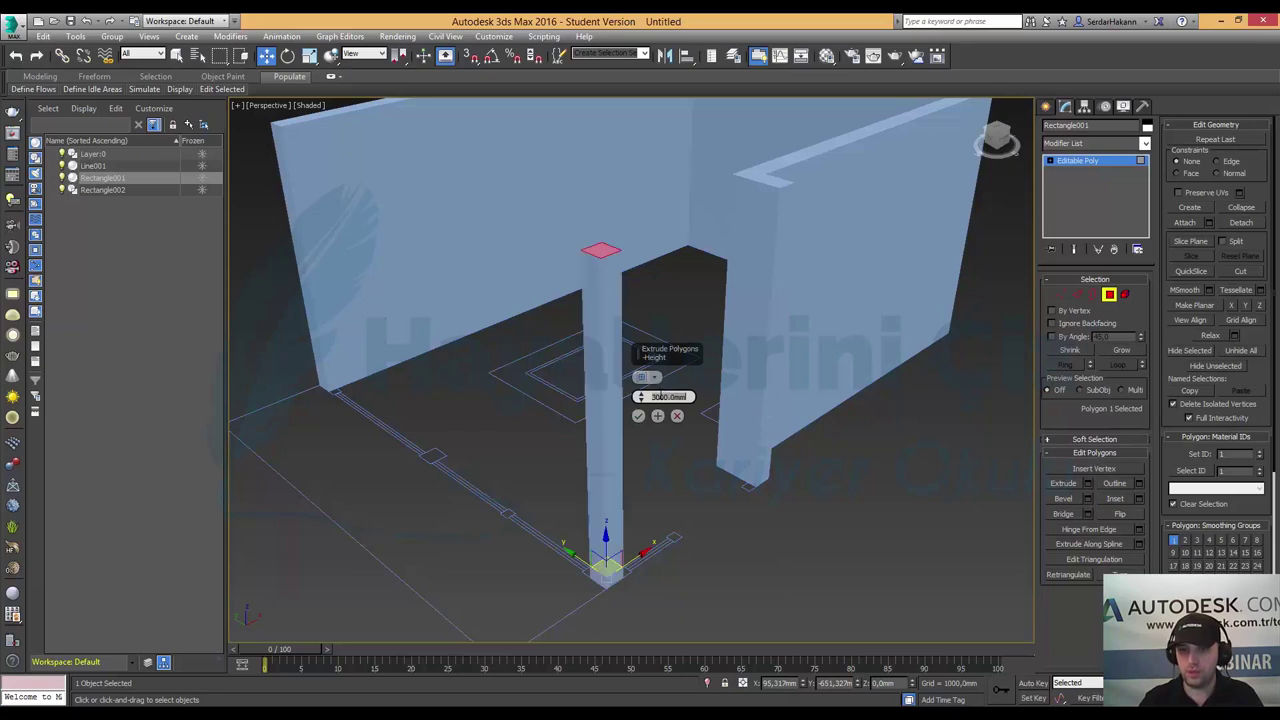
pyautogui.click(639, 416)
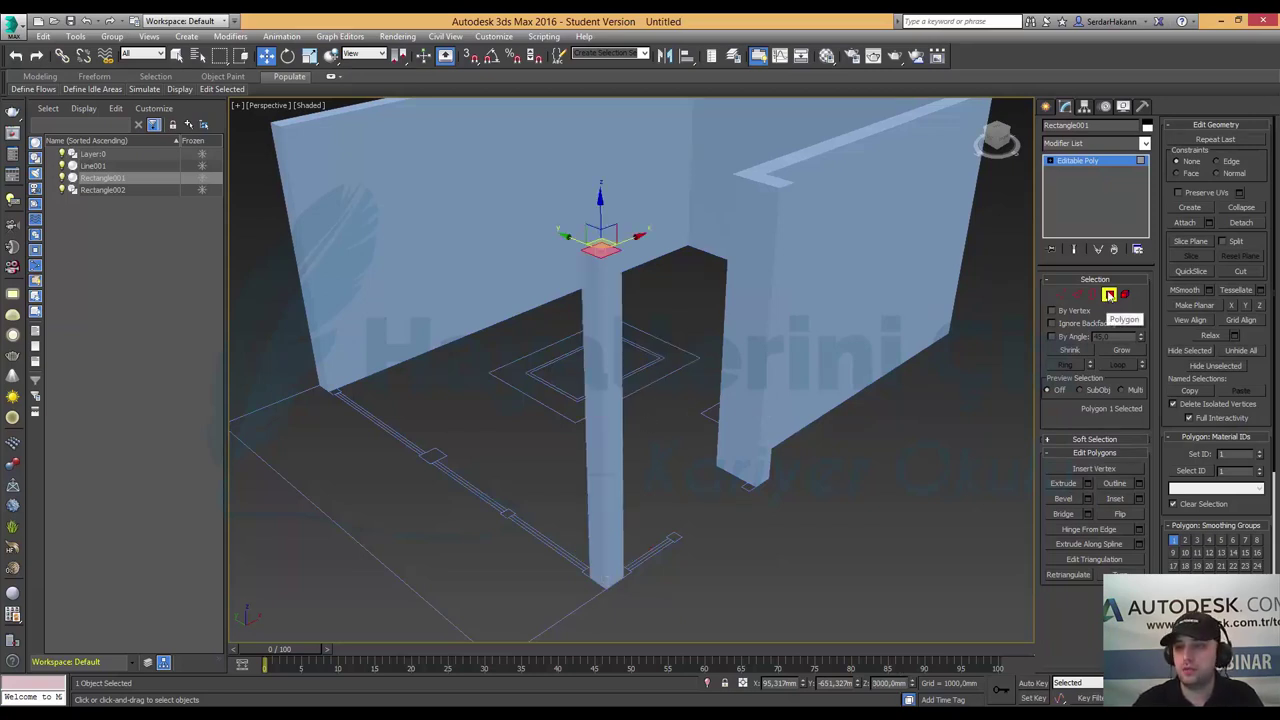
pyautogui.click(1110, 298)
pyautogui.click(103, 190)
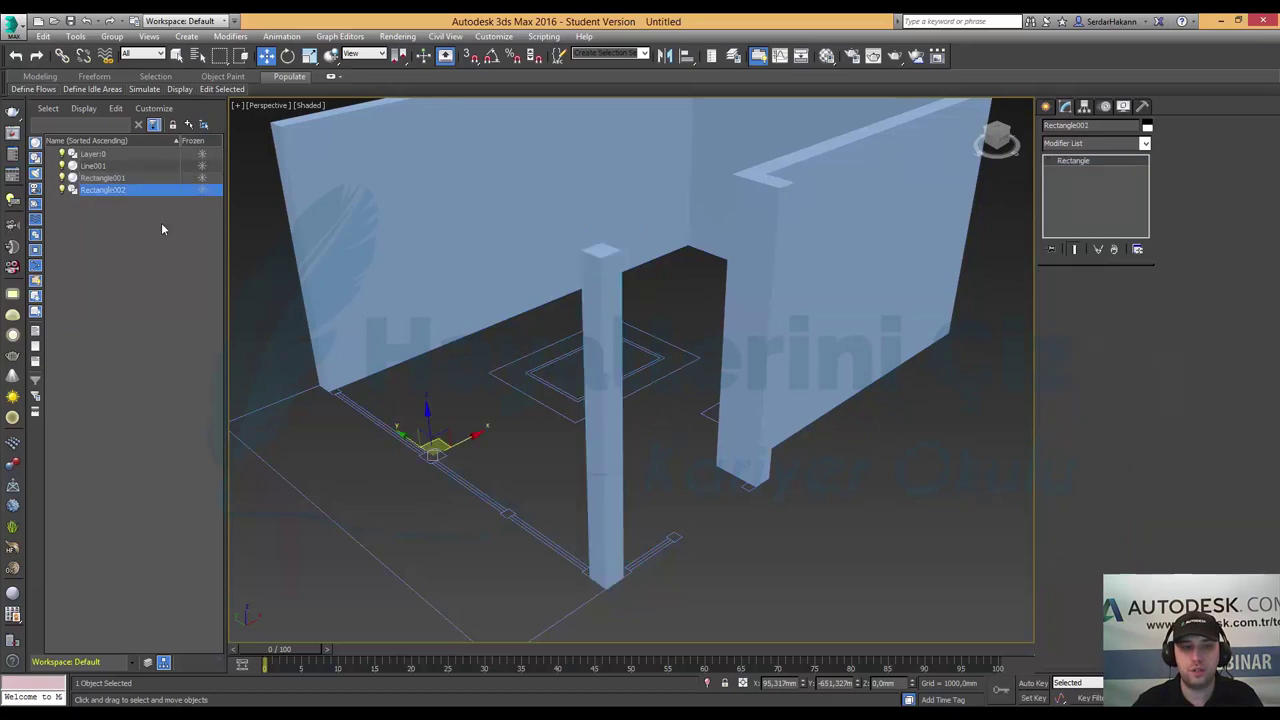
# - Convert Rectangle002 to Editable Poly and extrude its face 3000 mm into a second post
pyautogui.rightClick(467, 440)
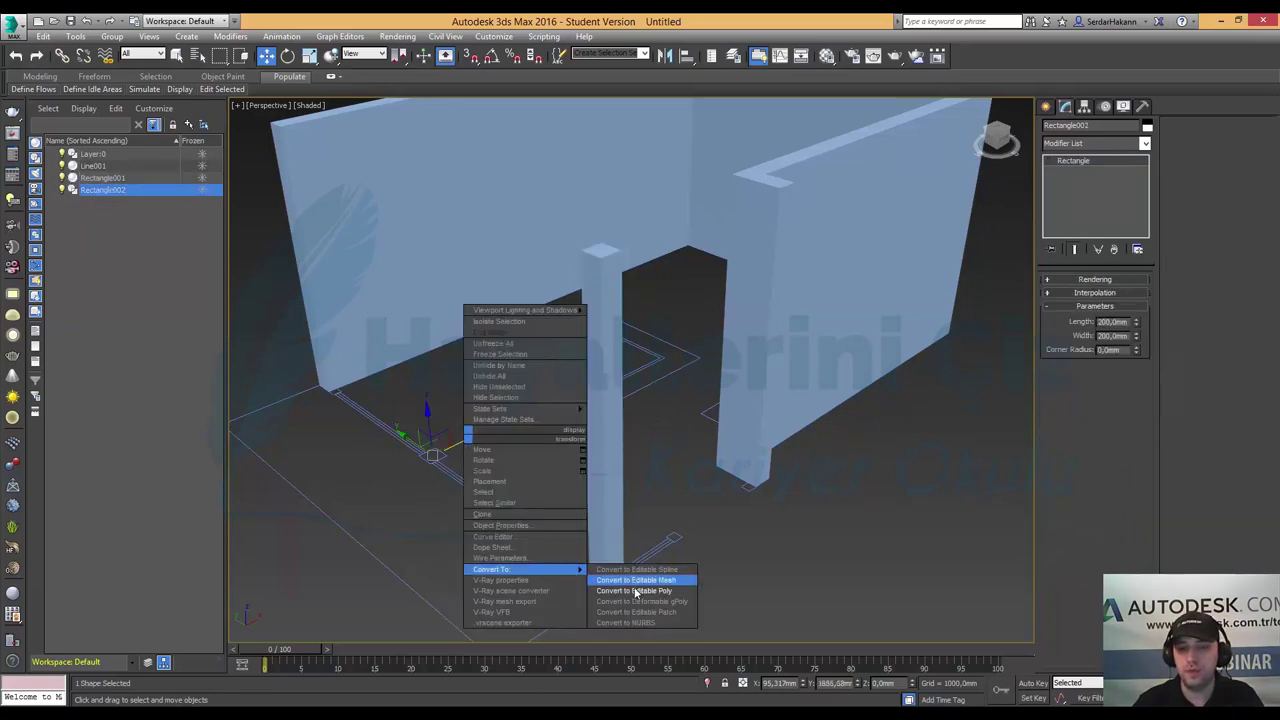
pyautogui.click(630, 579)
pyautogui.click(1108, 294)
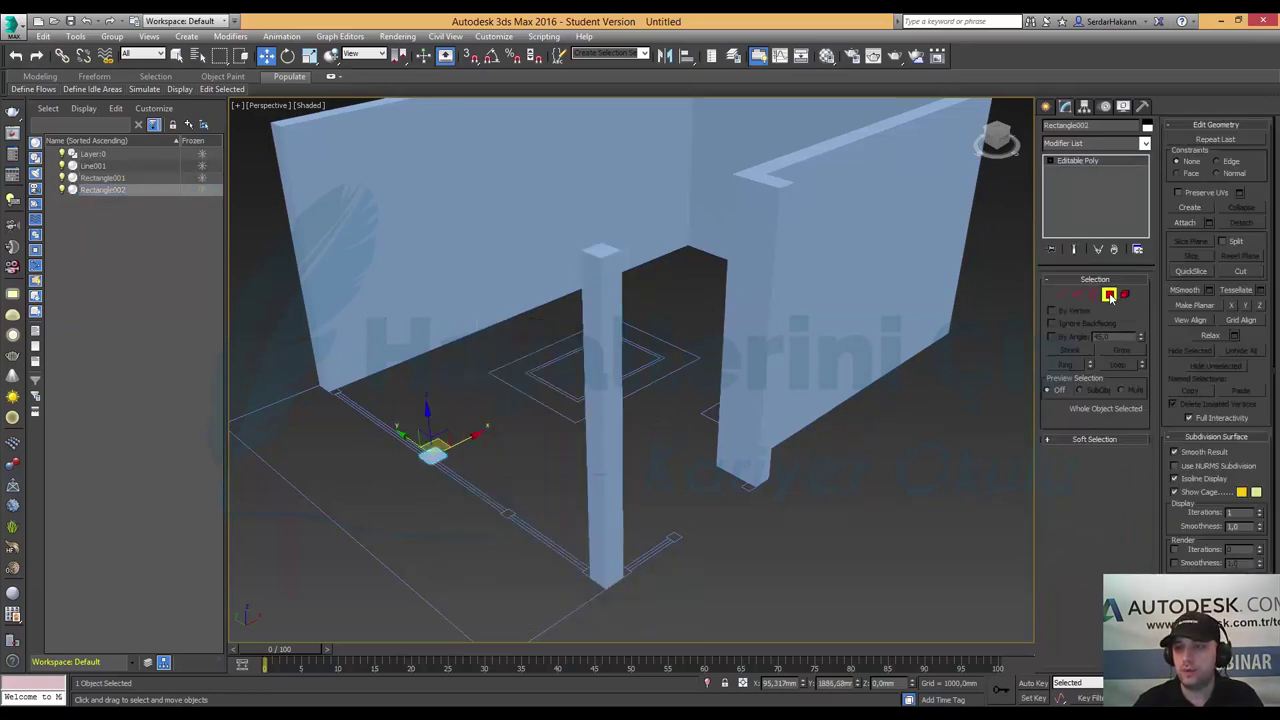
pyautogui.click(450, 466)
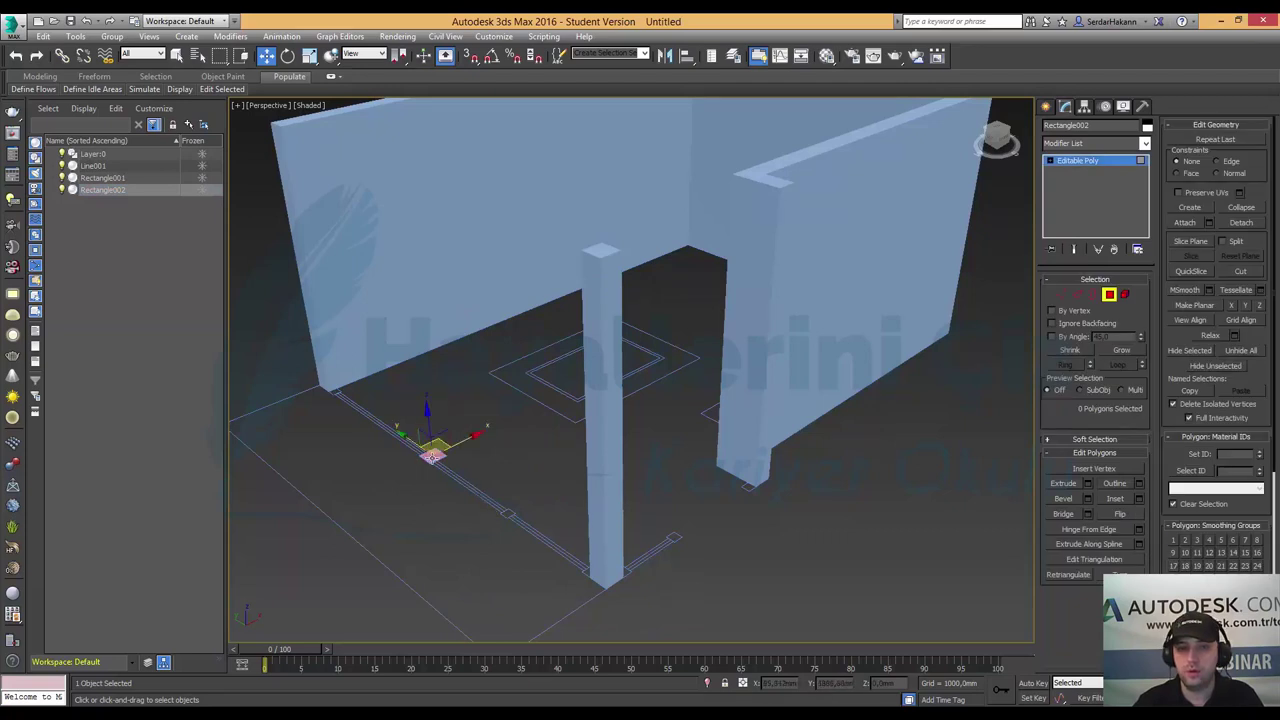
pyautogui.click(1087, 483)
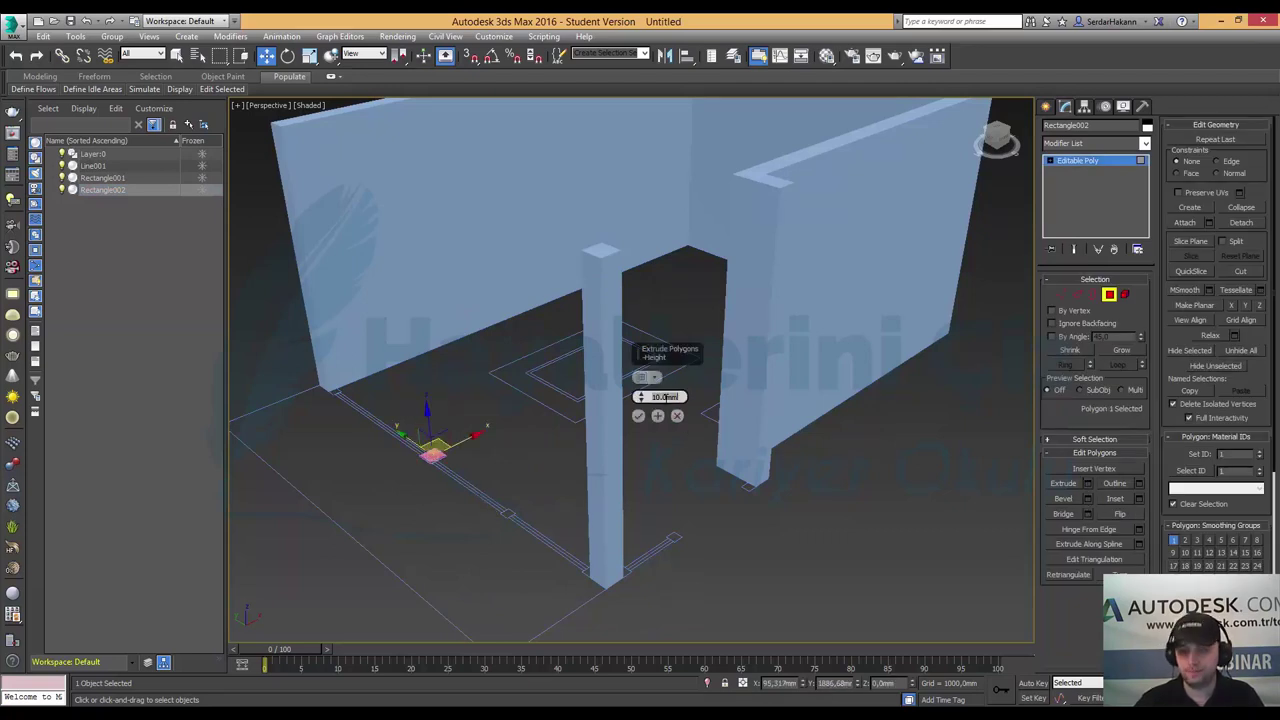
pyautogui.write('3000')
pyautogui.press('Return')
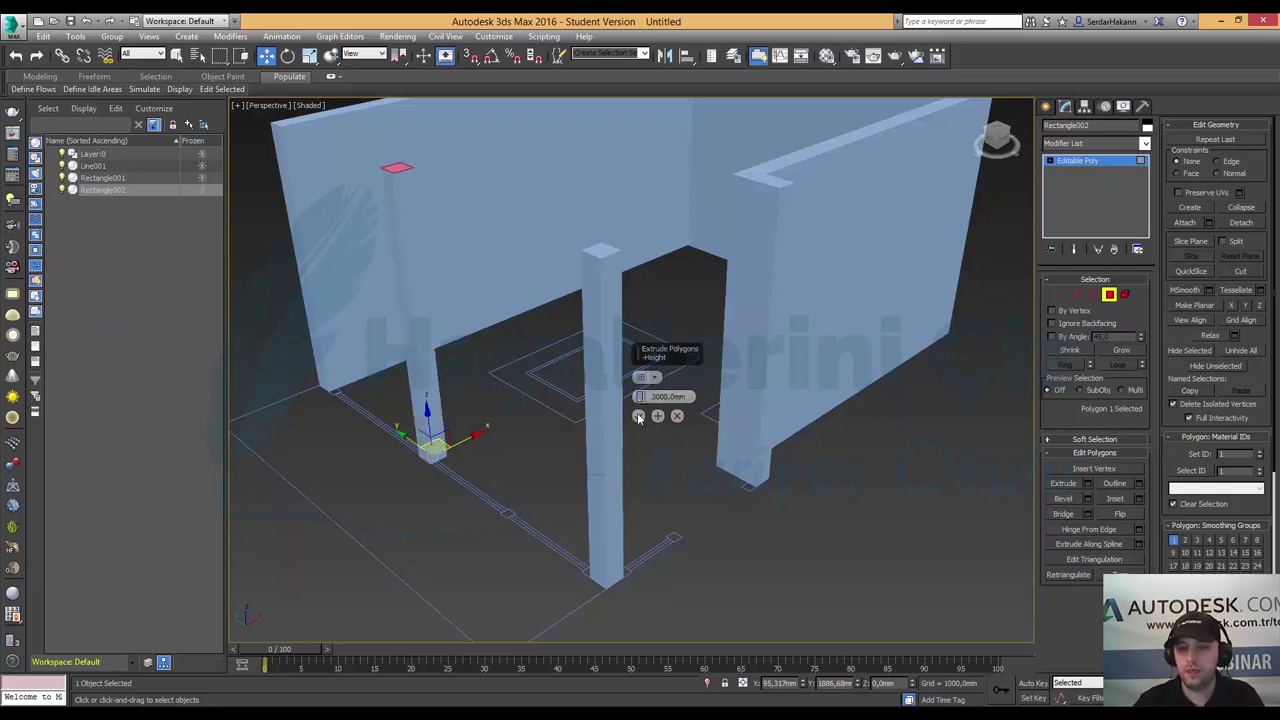
pyautogui.click(638, 417)
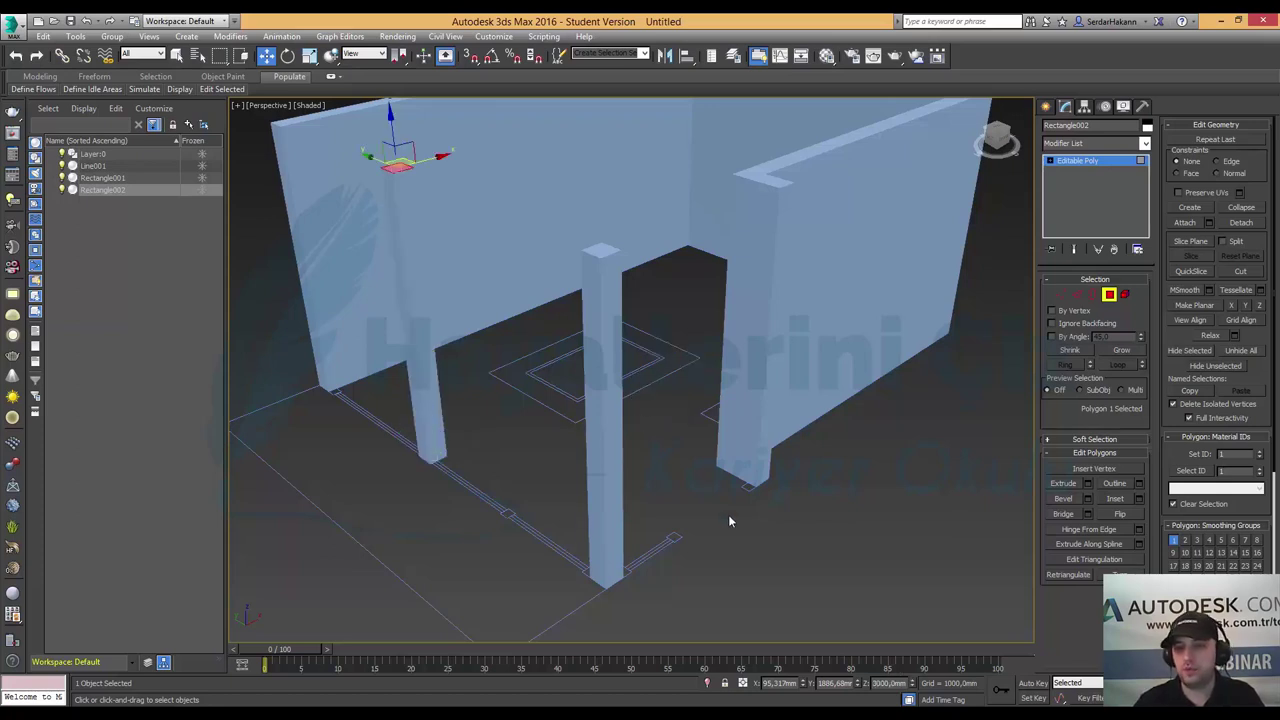
pyautogui.click(1109, 295)
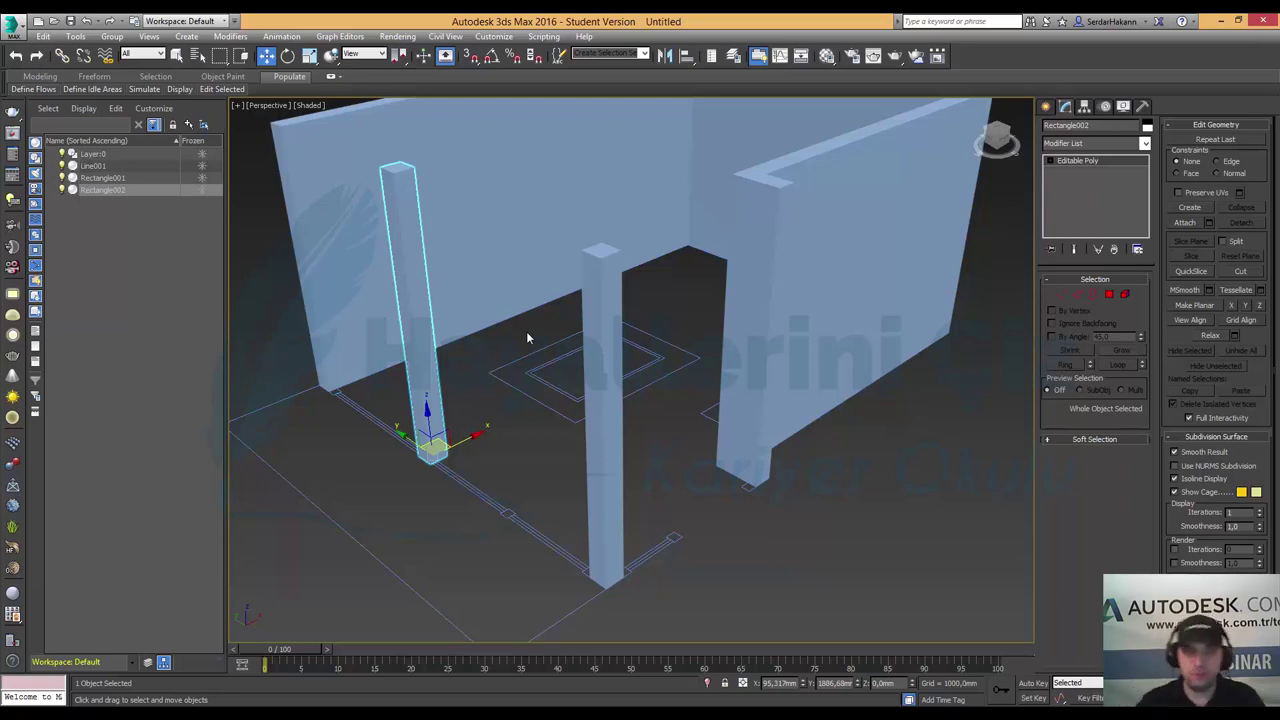
# - Attach the left and middle columns to wall object Line001, then orbit to view the room
pyautogui.click(502, 233)
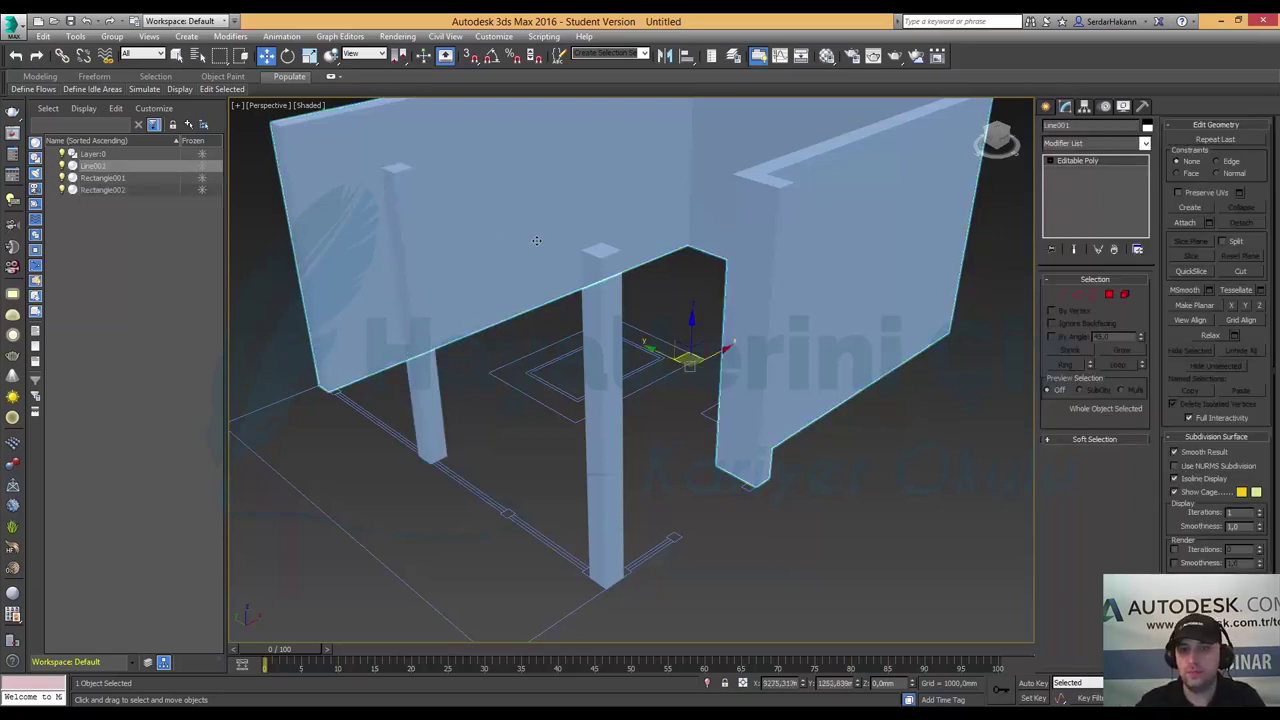
pyautogui.click(1188, 222)
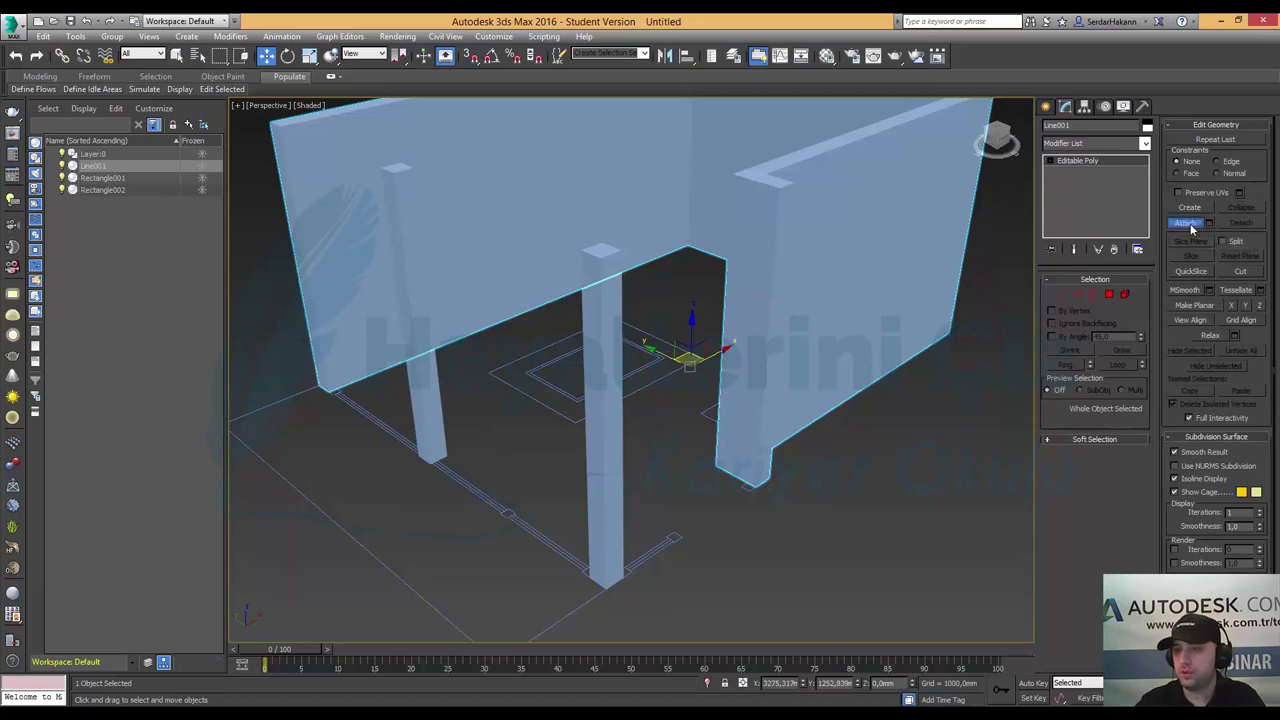
pyautogui.click(428, 408)
pyautogui.click(606, 517)
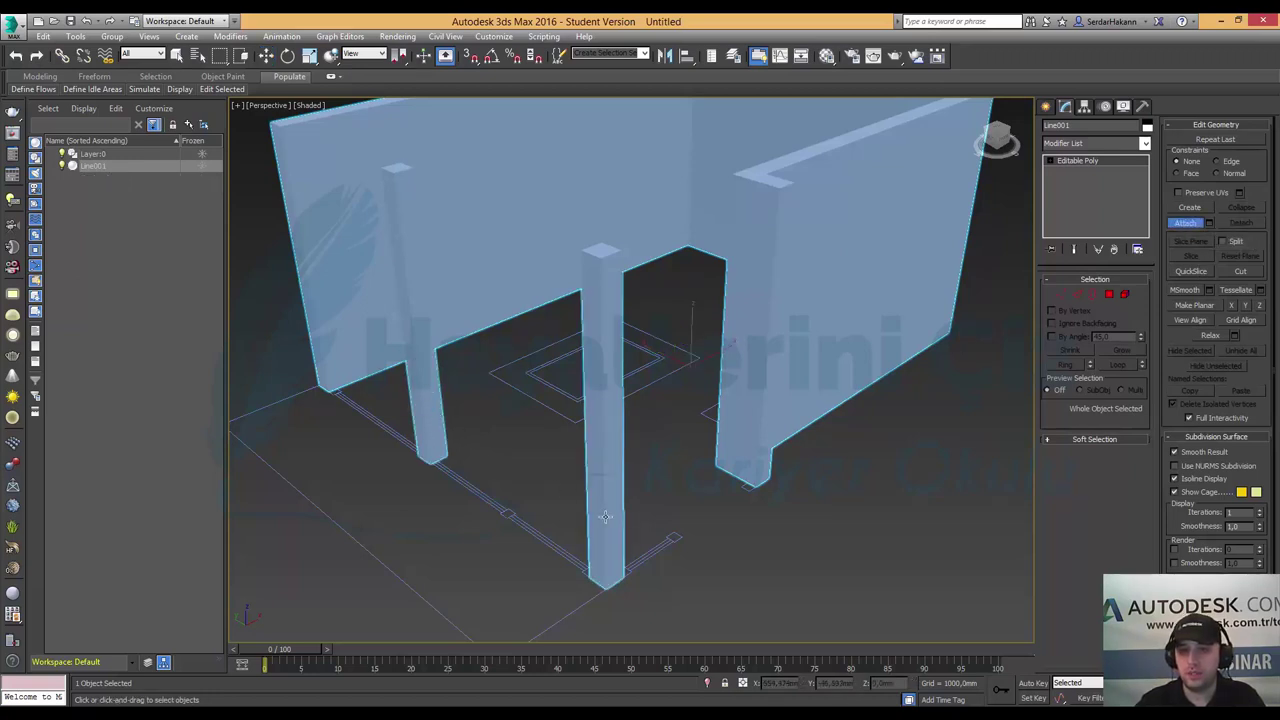
pyautogui.click(1182, 224)
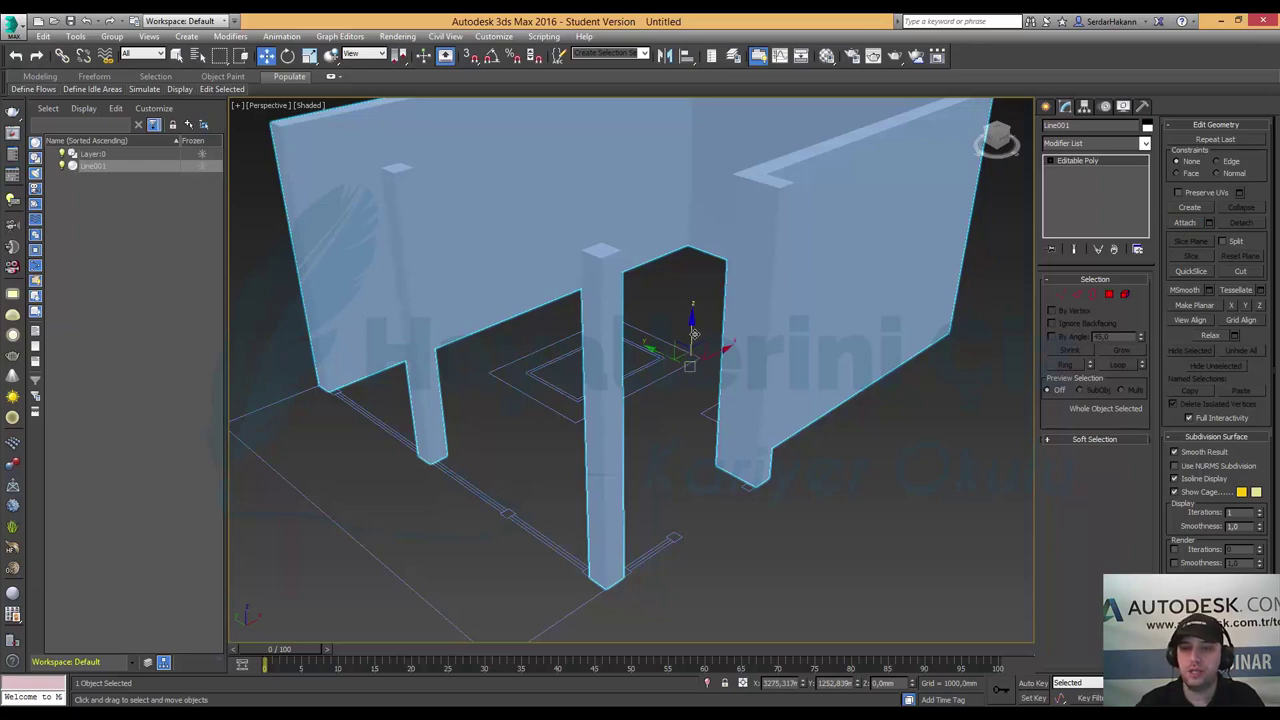
pyautogui.moveTo(692, 331); pyautogui.dragTo(697, 304)
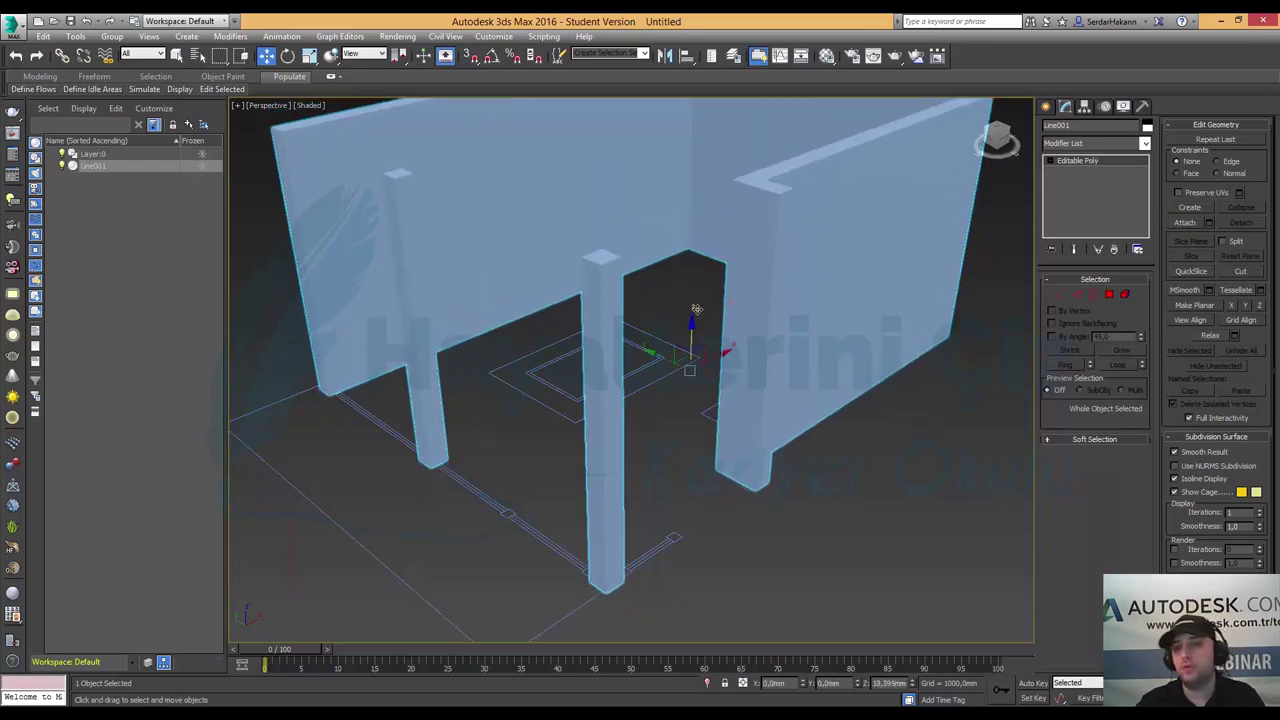
pyautogui.scroll(-3, 697, 304)
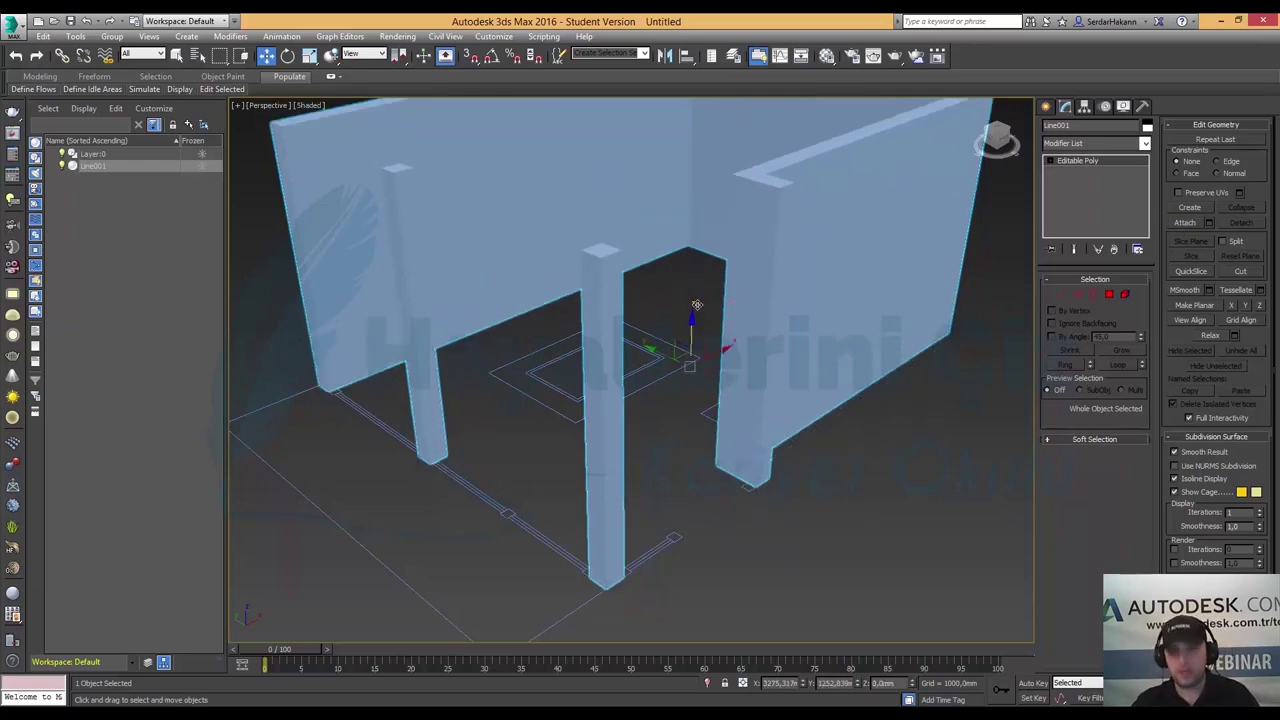
pyautogui.click(845, 541)
pyautogui.moveTo(850, 540)
pyautogui.keyDown('alt'); pyautogui.mouseDown(button='middle')
pyautogui.moveTo(834, 466)
pyautogui.moveTo(809, 474)
pyautogui.mouseUp(button='middle'); pyautogui.keyUp('alt')
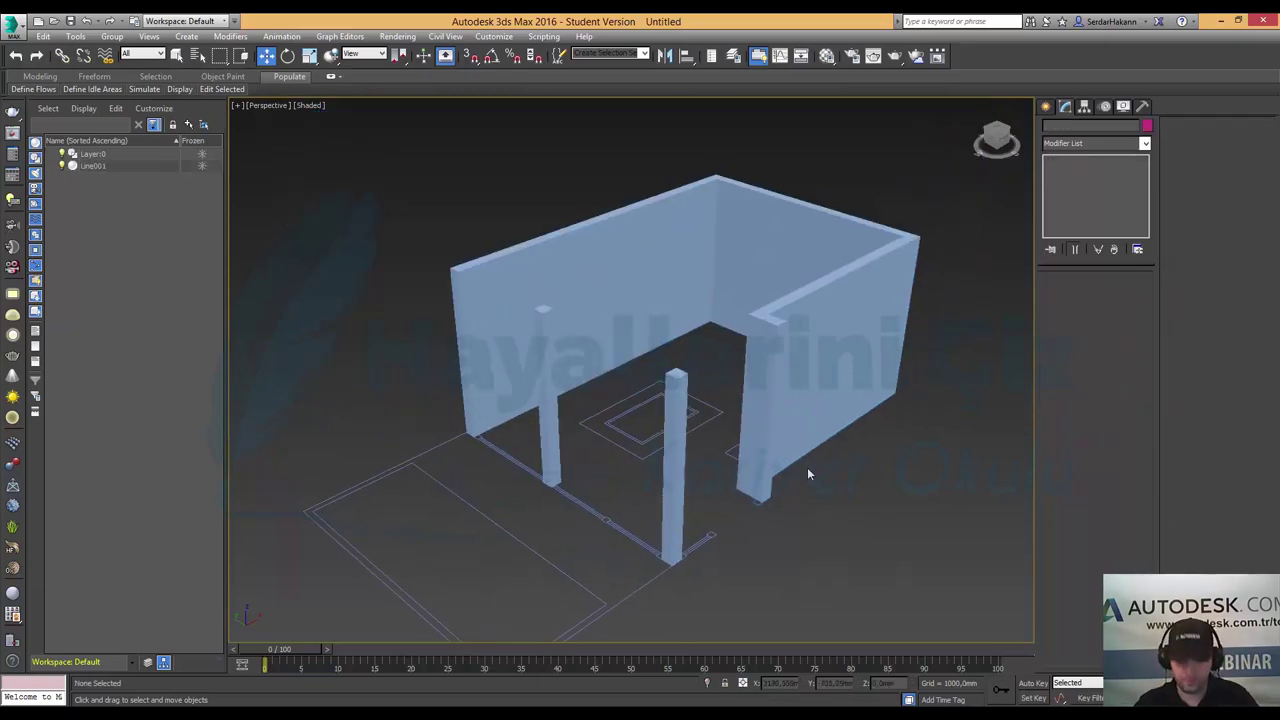
pyautogui.moveTo(537, 449)
pyautogui.keyDown('alt'); pyautogui.mouseDown(button='middle')
pyautogui.moveTo(613, 455)
pyautogui.moveTo(655, 407)
pyautogui.moveTo(483, 436)
pyautogui.moveTo(430, 430)
pyautogui.moveTo(543, 409)
pyautogui.moveTo(495, 450)
pyautogui.moveTo(492, 420)
pyautogui.moveTo(565, 425)
pyautogui.moveTo(583, 449)
pyautogui.moveTo(631, 466)
pyautogui.moveTo(510, 460)
pyautogui.moveTo(471, 411)
pyautogui.moveTo(558, 492)
pyautogui.mouseUp(button='middle'); pyautogui.keyUp('alt')
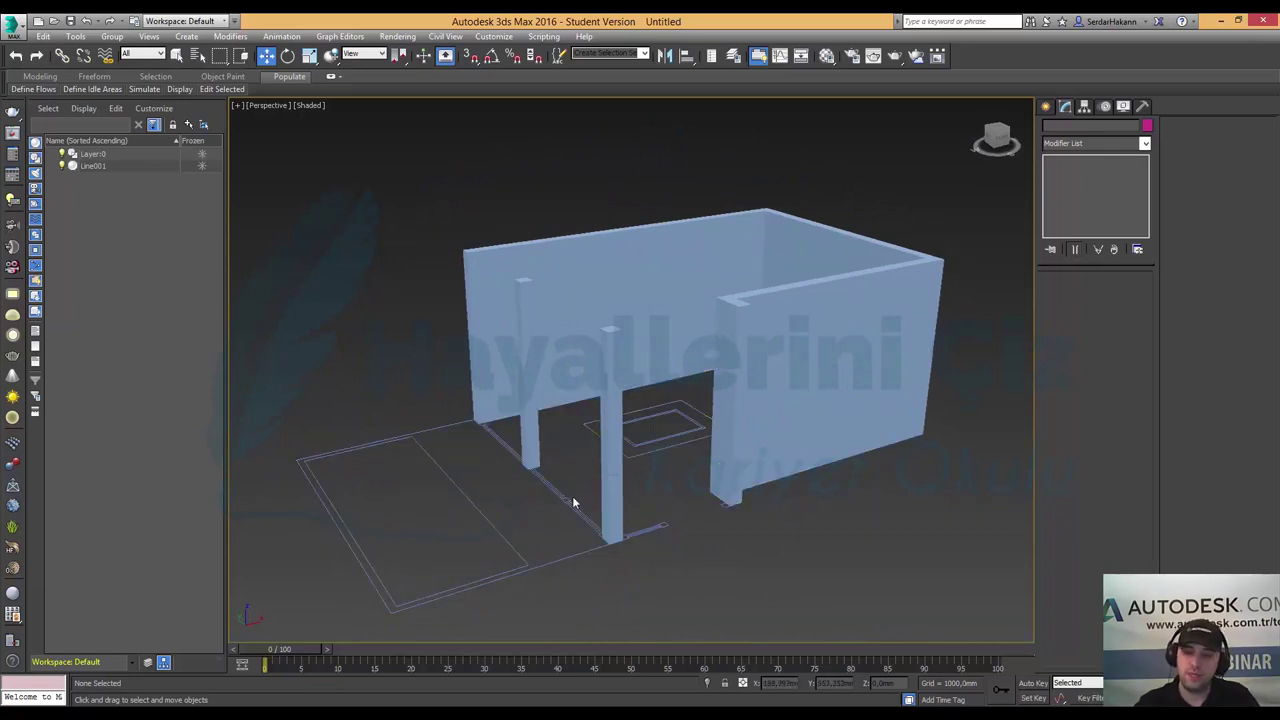
# - Maximize the Top view and zoom in on the upper-left corner post
pyautogui.hotkey('alt', 'w')
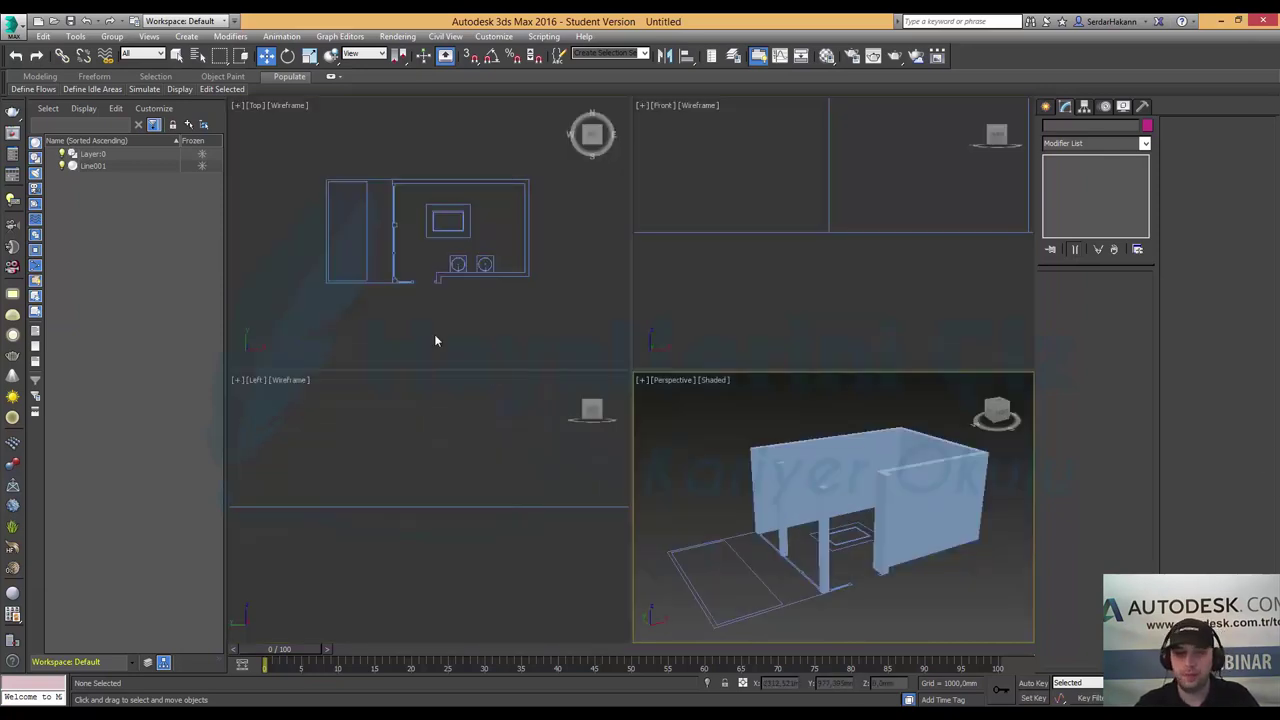
pyautogui.hotkey('alt', 'w')
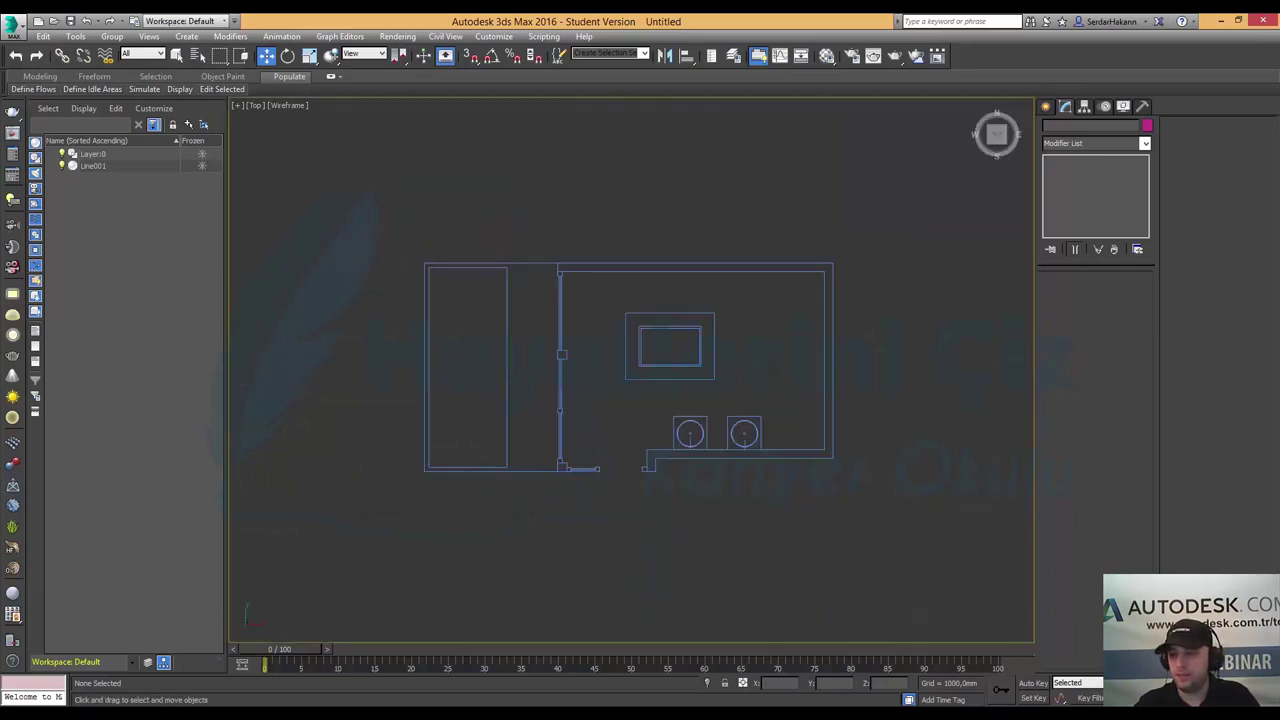
pyautogui.scroll(5, 573, 250)
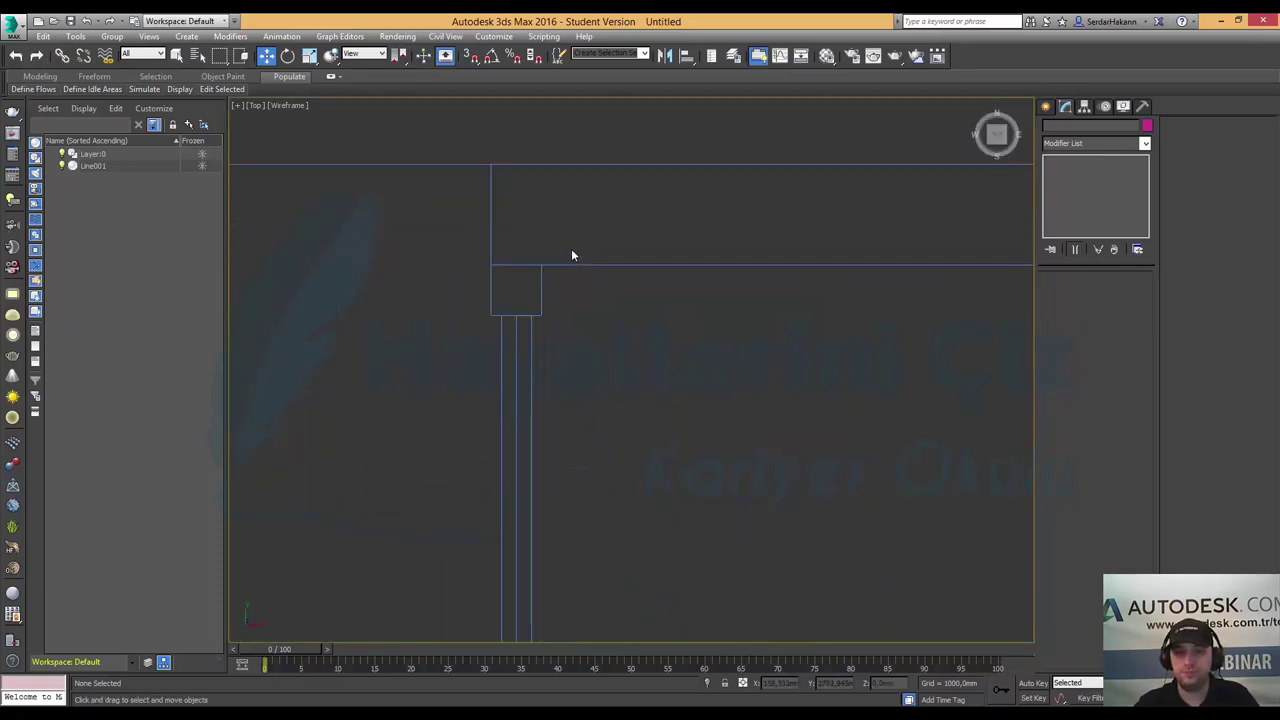
pyautogui.scroll(3, 571, 249)
pyautogui.moveTo(484, 298); pyautogui.dragTo(569, 374, button='middle')
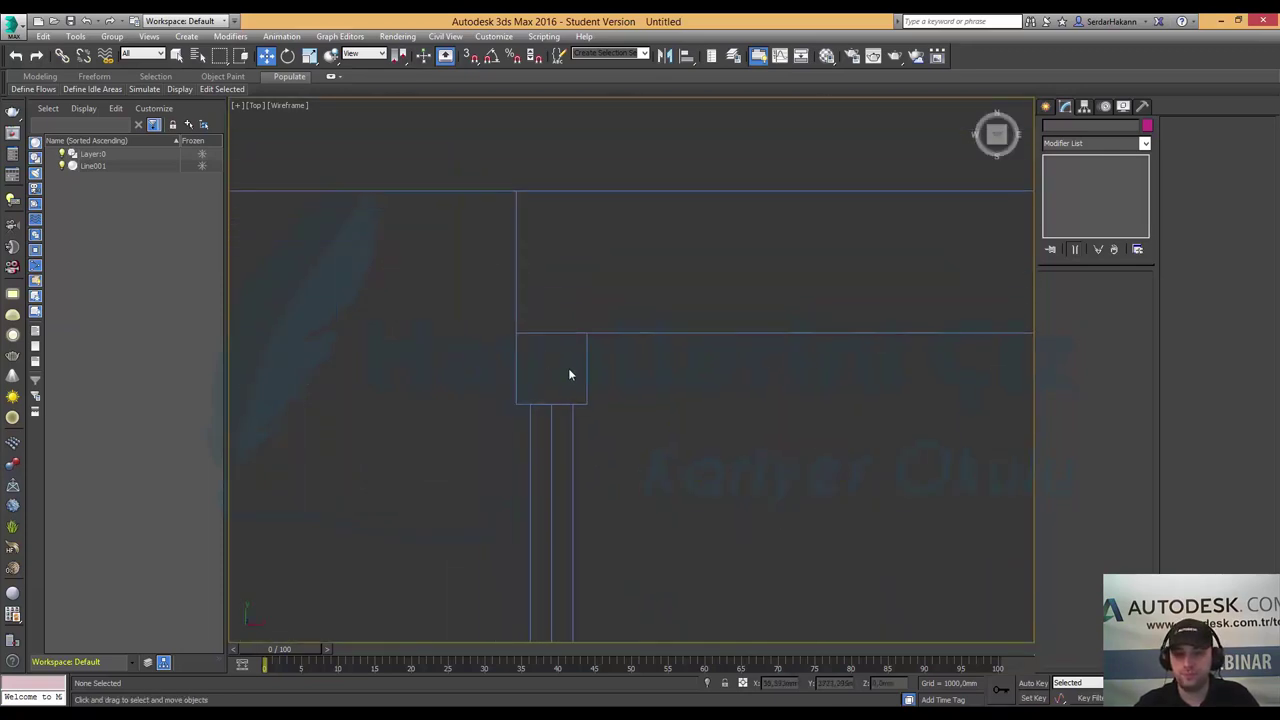
pyautogui.click(1046, 106)
# - With vertex snap on, trace rectangles over the corner post and the next post square
pyautogui.click(1121, 203)
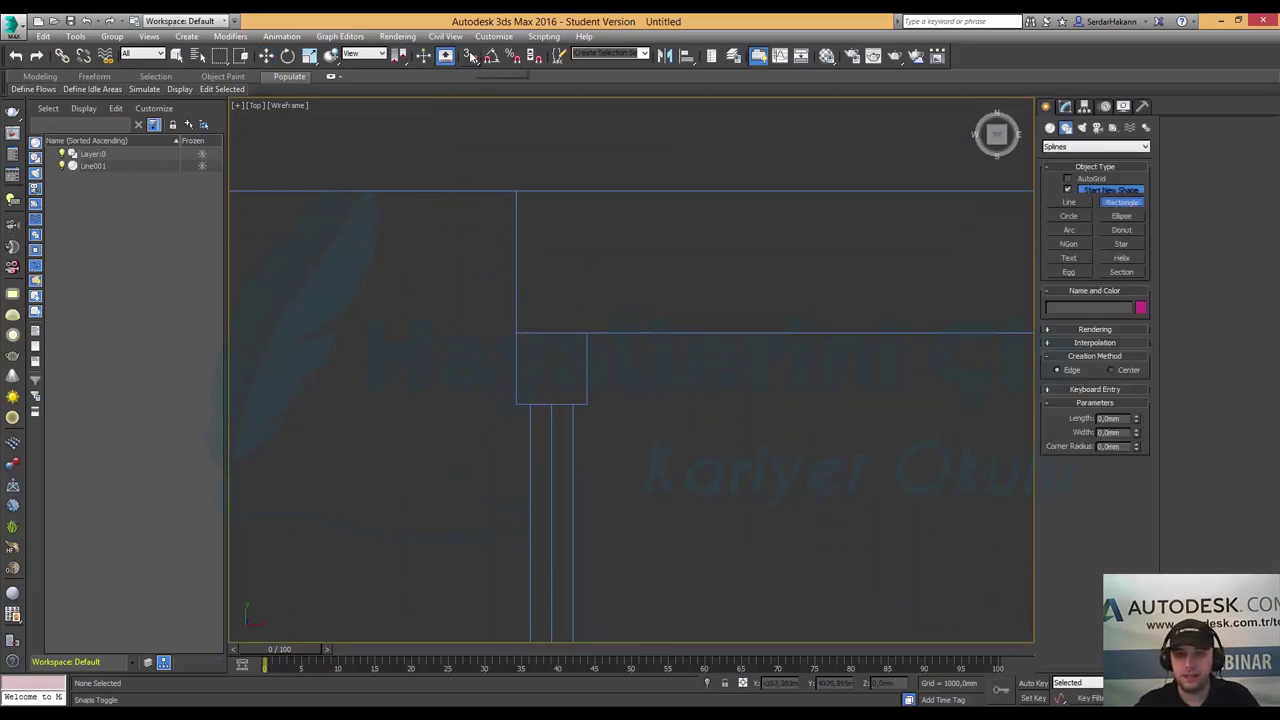
pyautogui.press('s')
pyautogui.moveTo(514, 333); pyautogui.dragTo(587, 404)
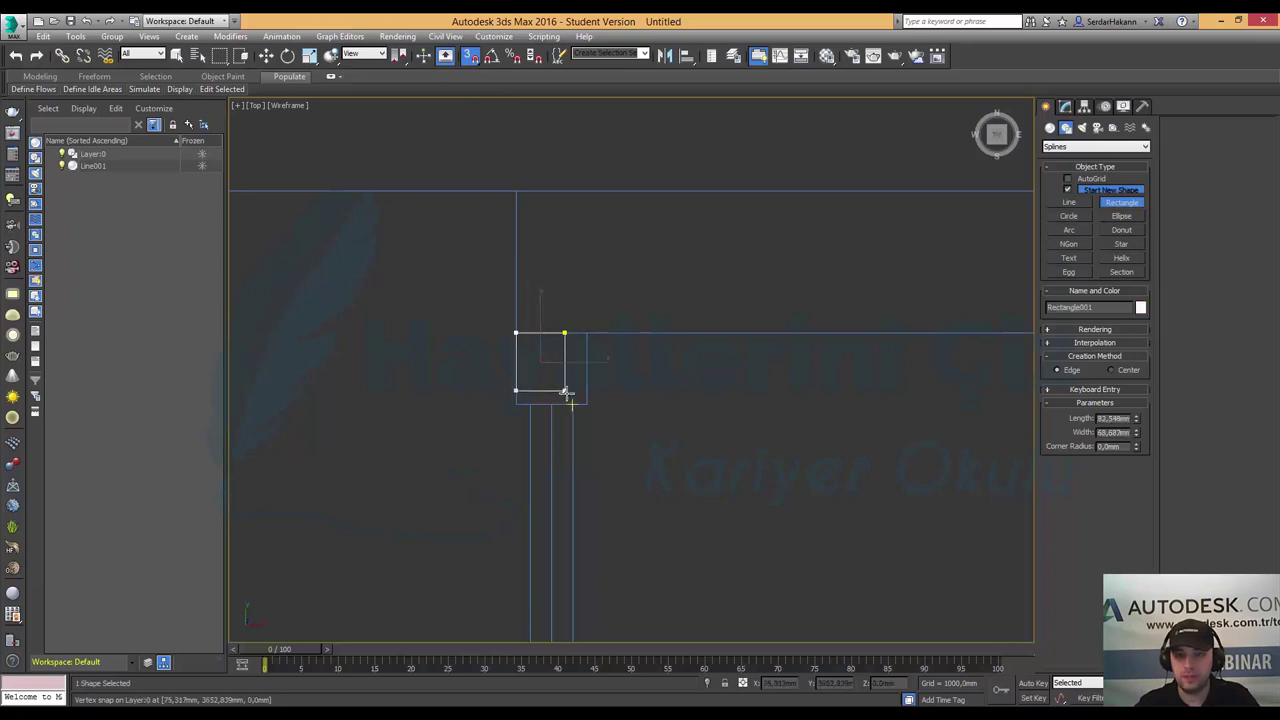
pyautogui.moveTo(660, 436); pyautogui.dragTo(630, 300, button='middle')
pyautogui.scroll(-3, 640, 295)
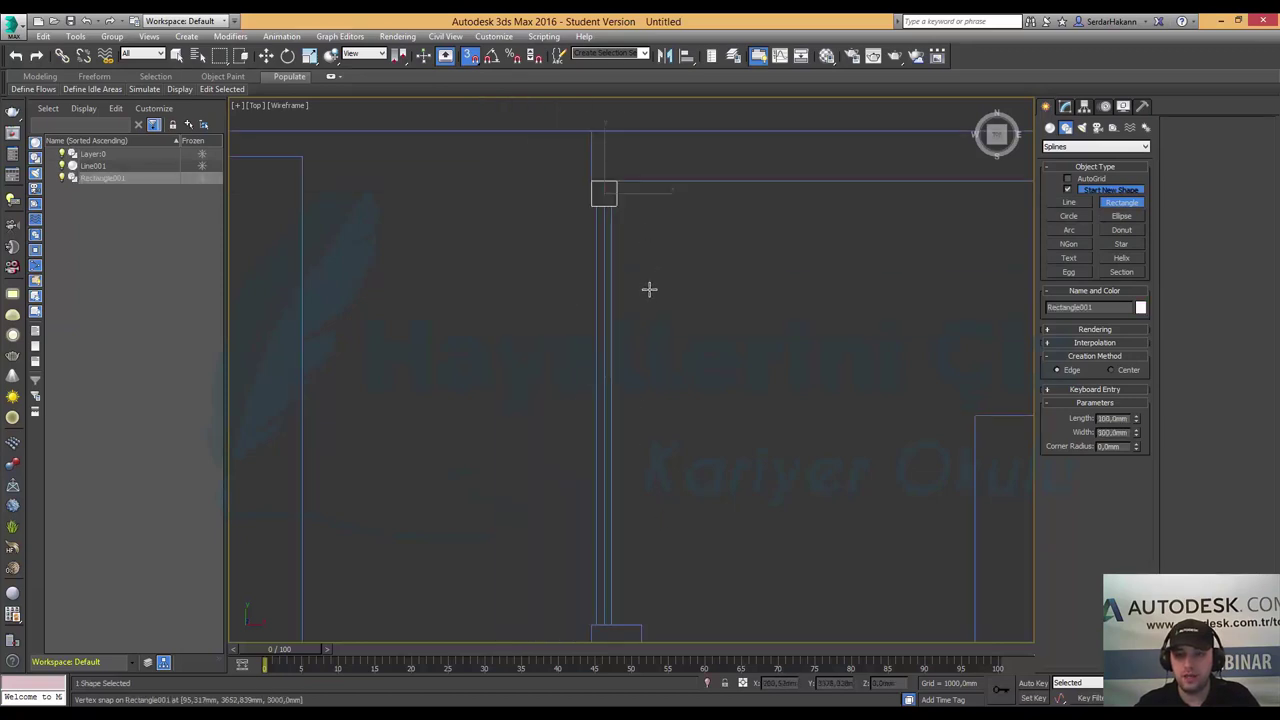
pyautogui.moveTo(691, 380); pyautogui.dragTo(657, 449, button='middle')
pyautogui.scroll(-2, 650, 300)
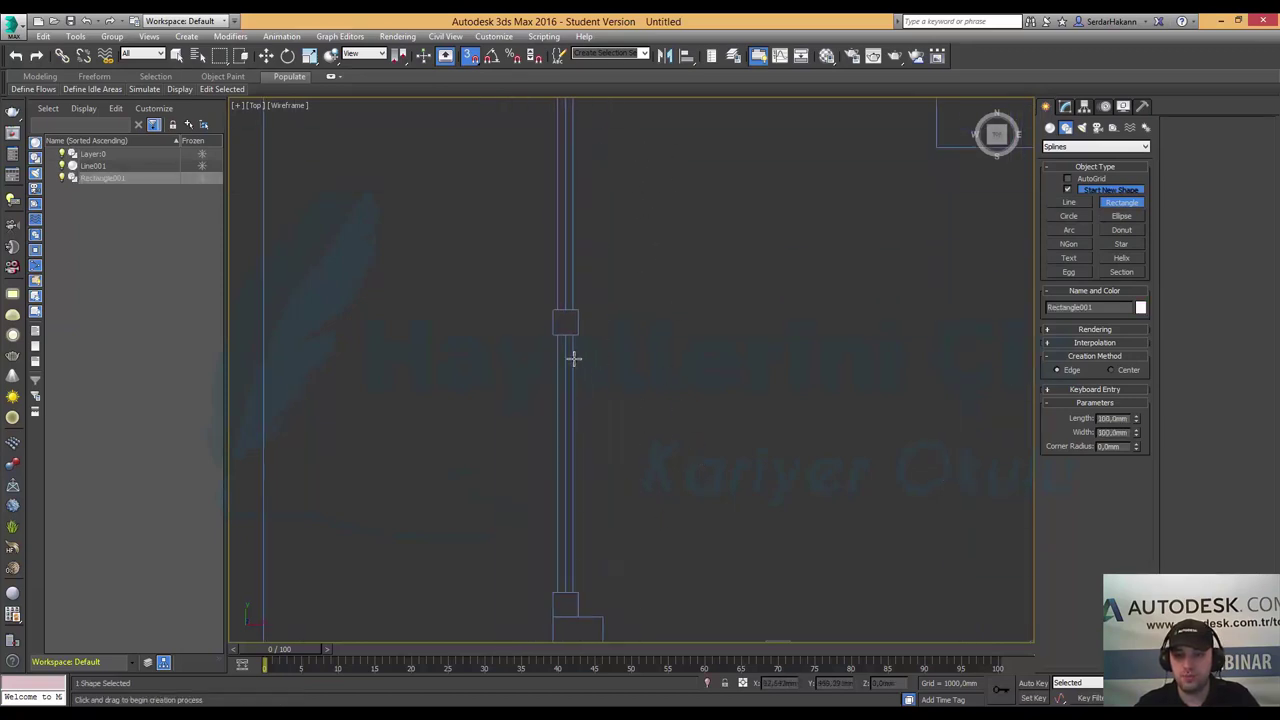
pyautogui.scroll(2, 571, 357)
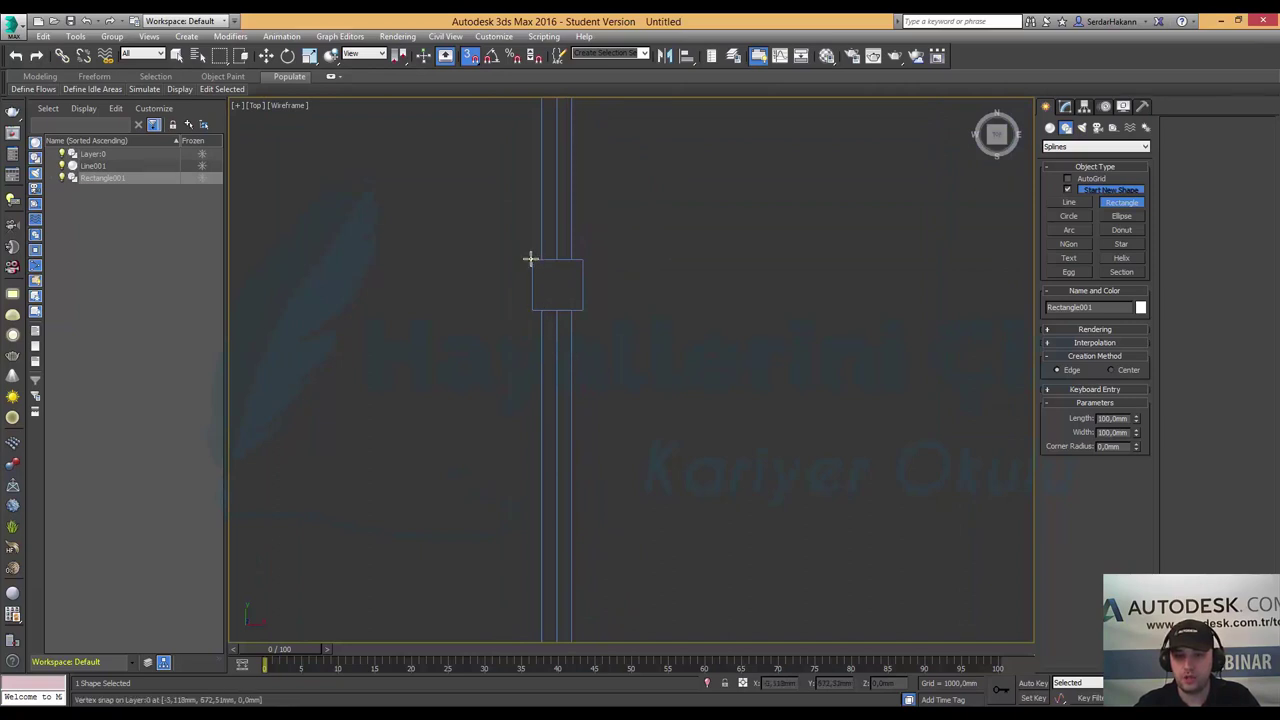
pyautogui.moveTo(531, 259); pyautogui.dragTo(584, 312)
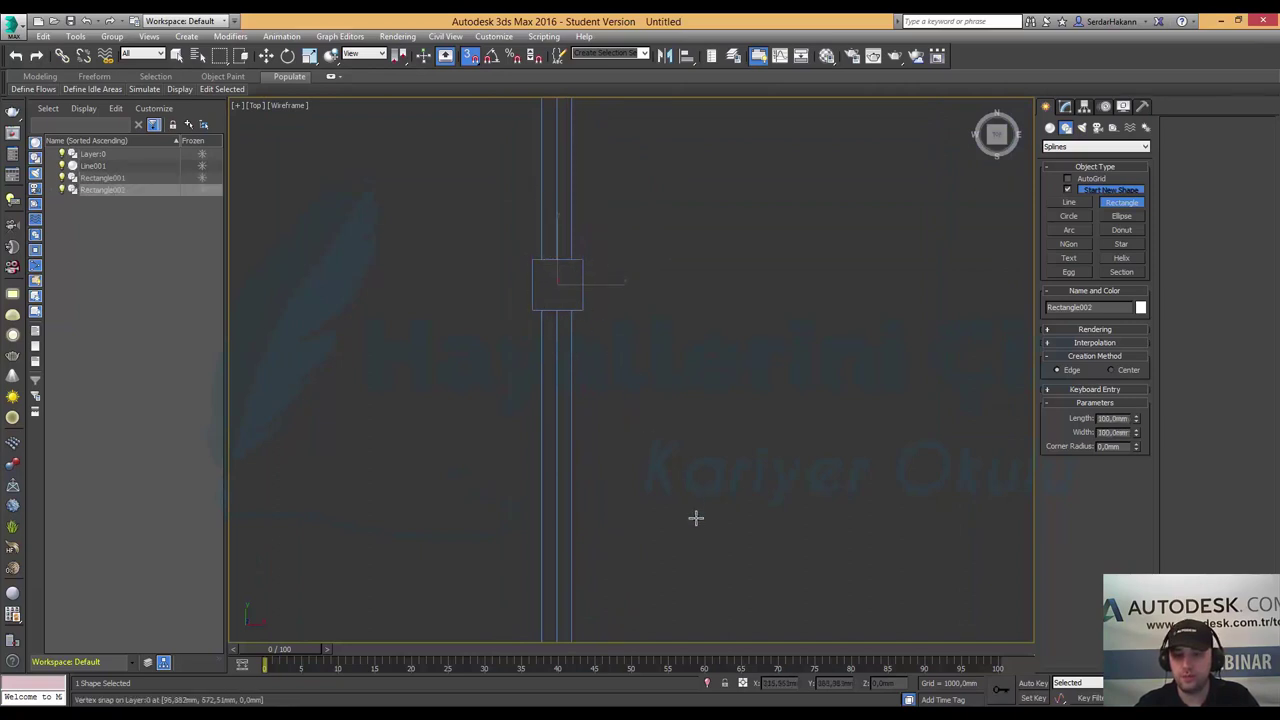
# - Trace rectangles over the lower post, wall-end square, far square and right-wall post
pyautogui.moveTo(723, 537); pyautogui.dragTo(700, 186, button='middle')
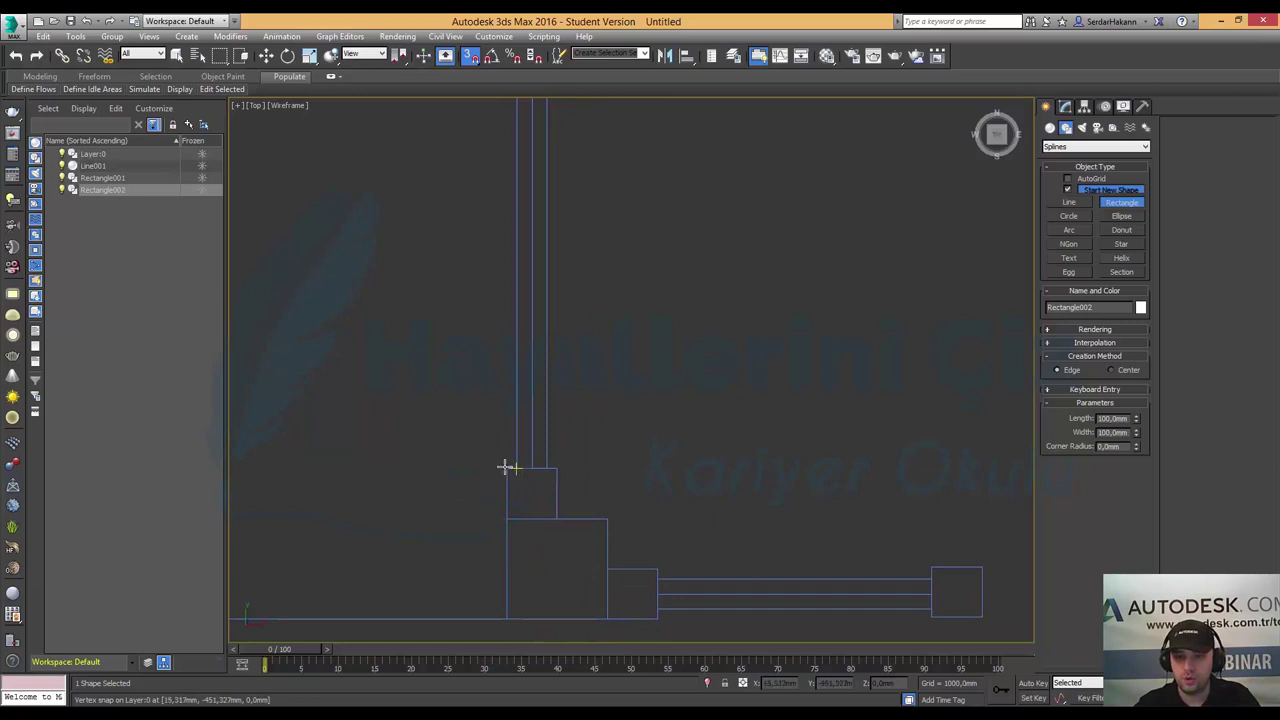
pyautogui.moveTo(507, 468); pyautogui.dragTo(557, 519)
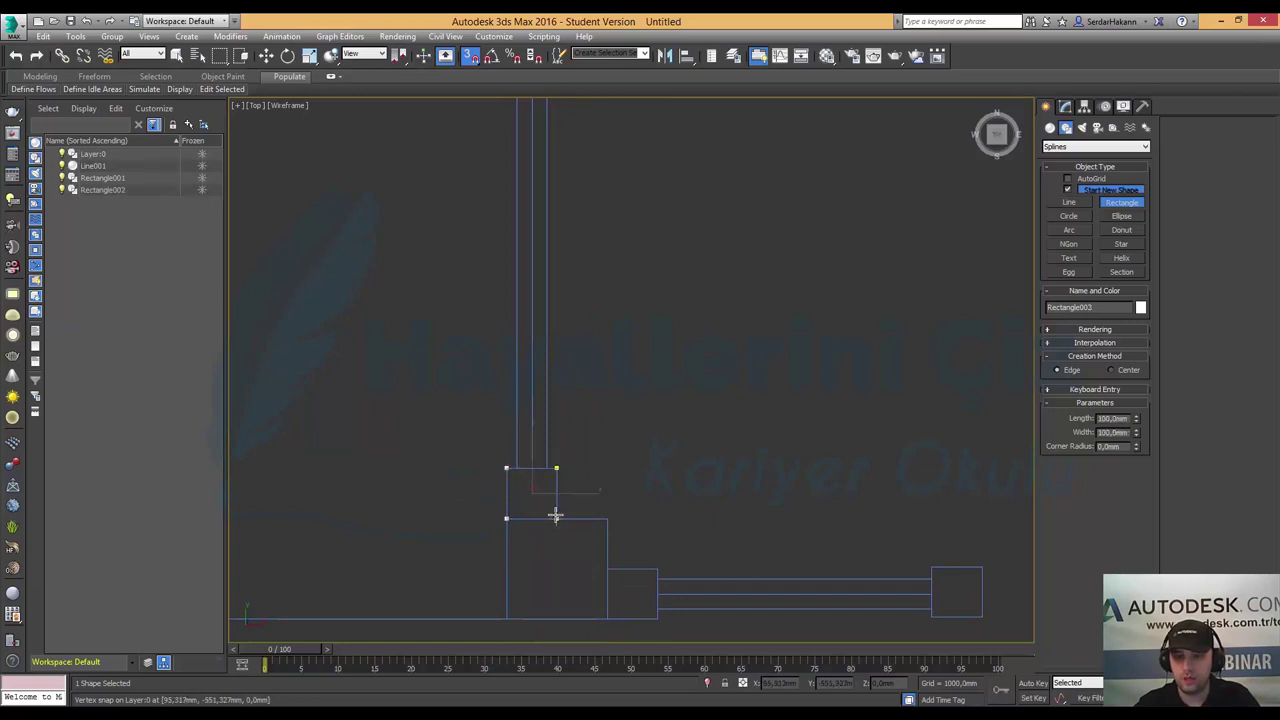
pyautogui.moveTo(606, 619); pyautogui.dragTo(657, 569)
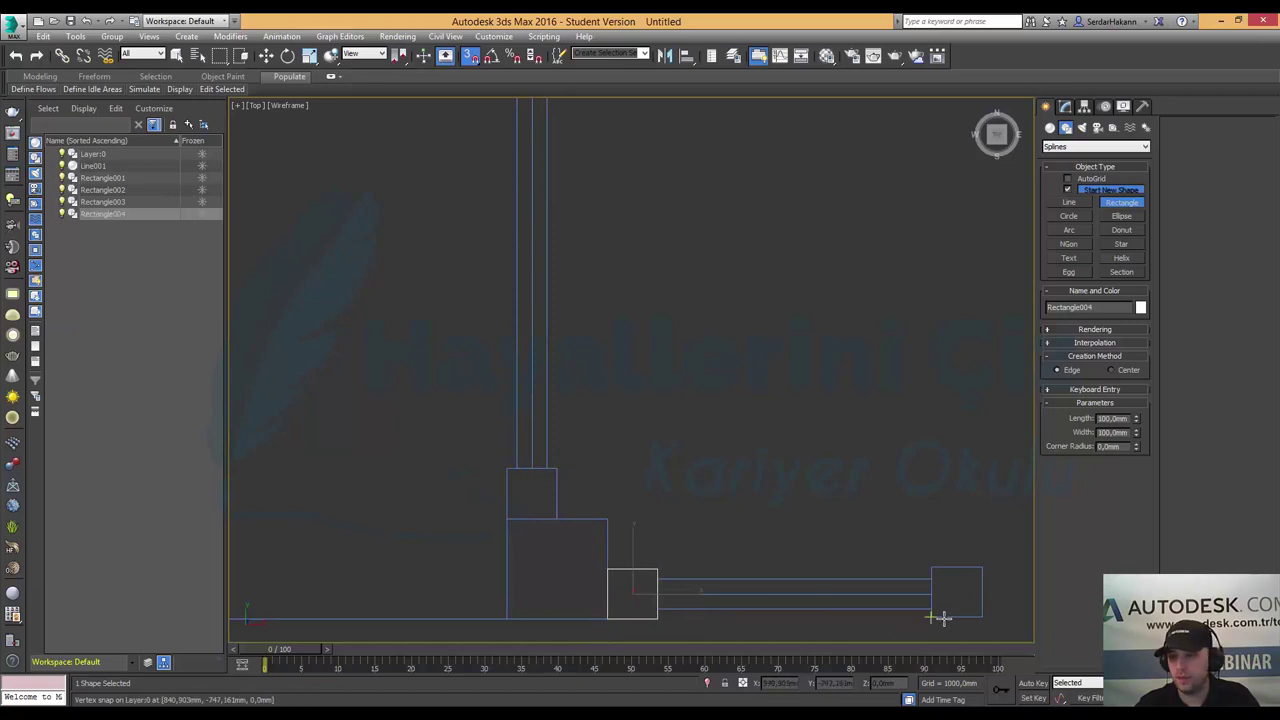
pyautogui.moveTo(931, 617); pyautogui.dragTo(982, 569)
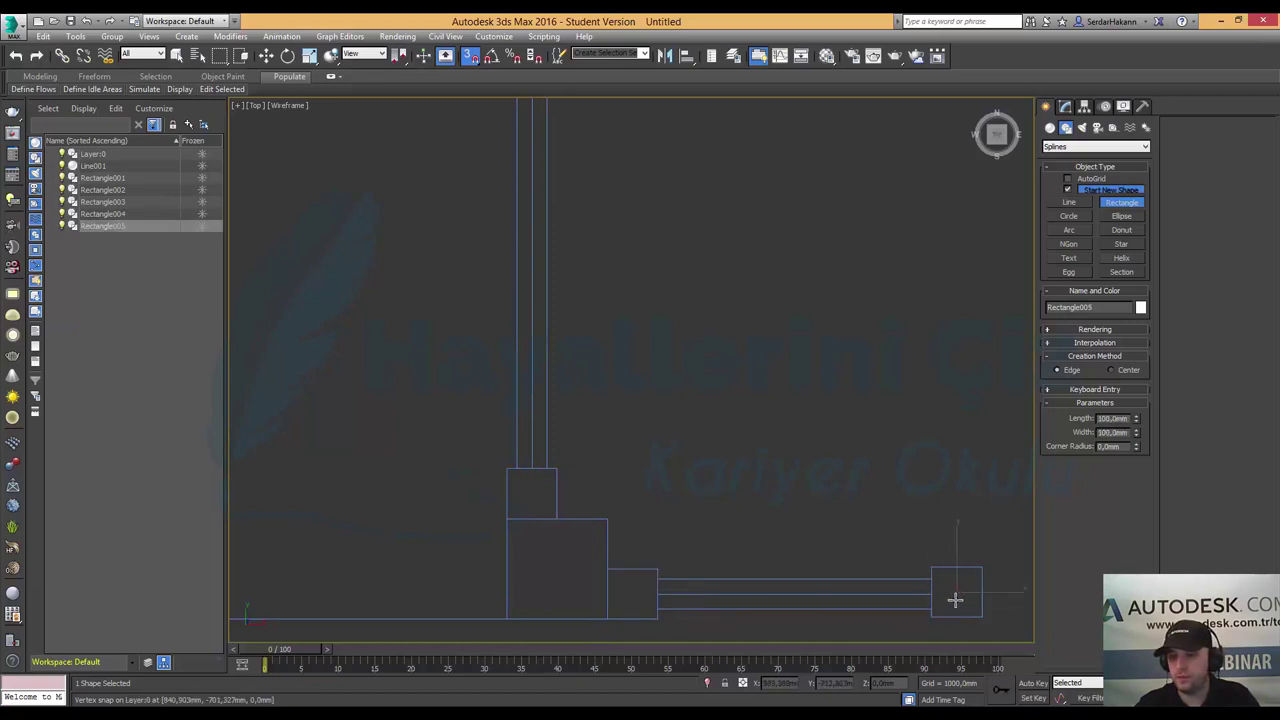
pyautogui.moveTo(957, 597); pyautogui.dragTo(477, 471, button='middle')
pyautogui.moveTo(780, 474); pyautogui.dragTo(520, 474, button='middle')
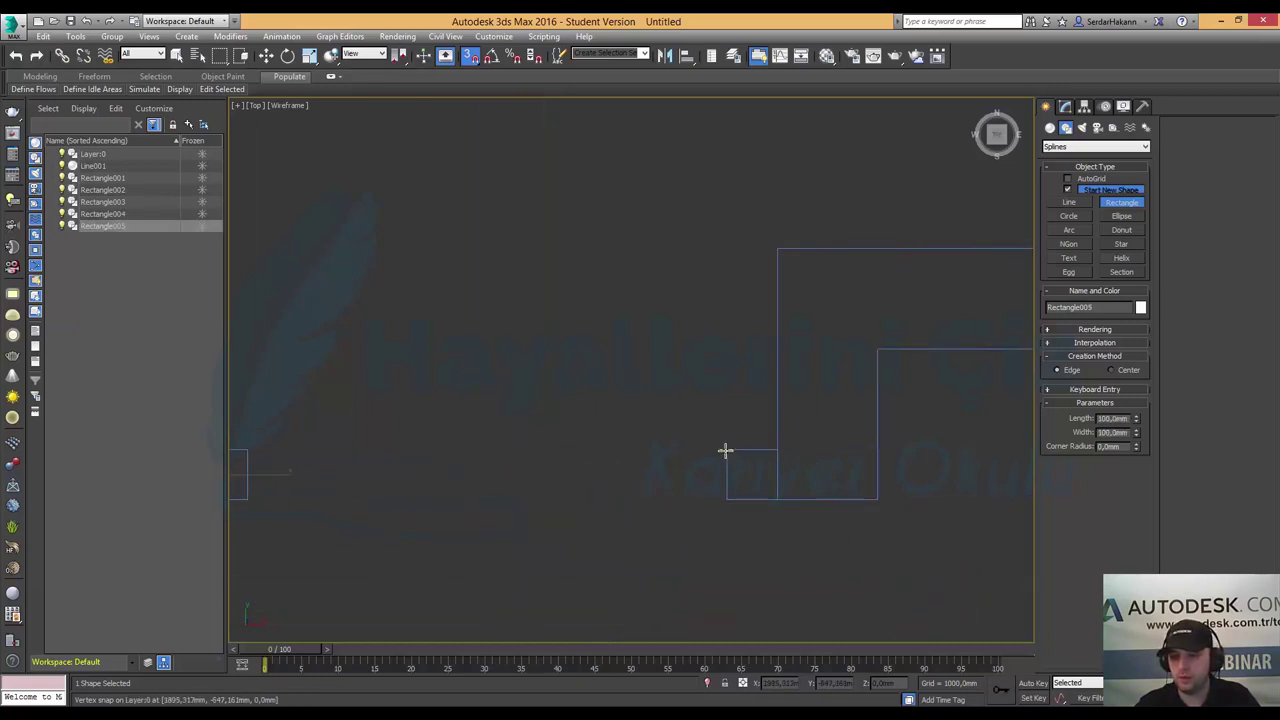
pyautogui.moveTo(727, 450); pyautogui.dragTo(777, 499)
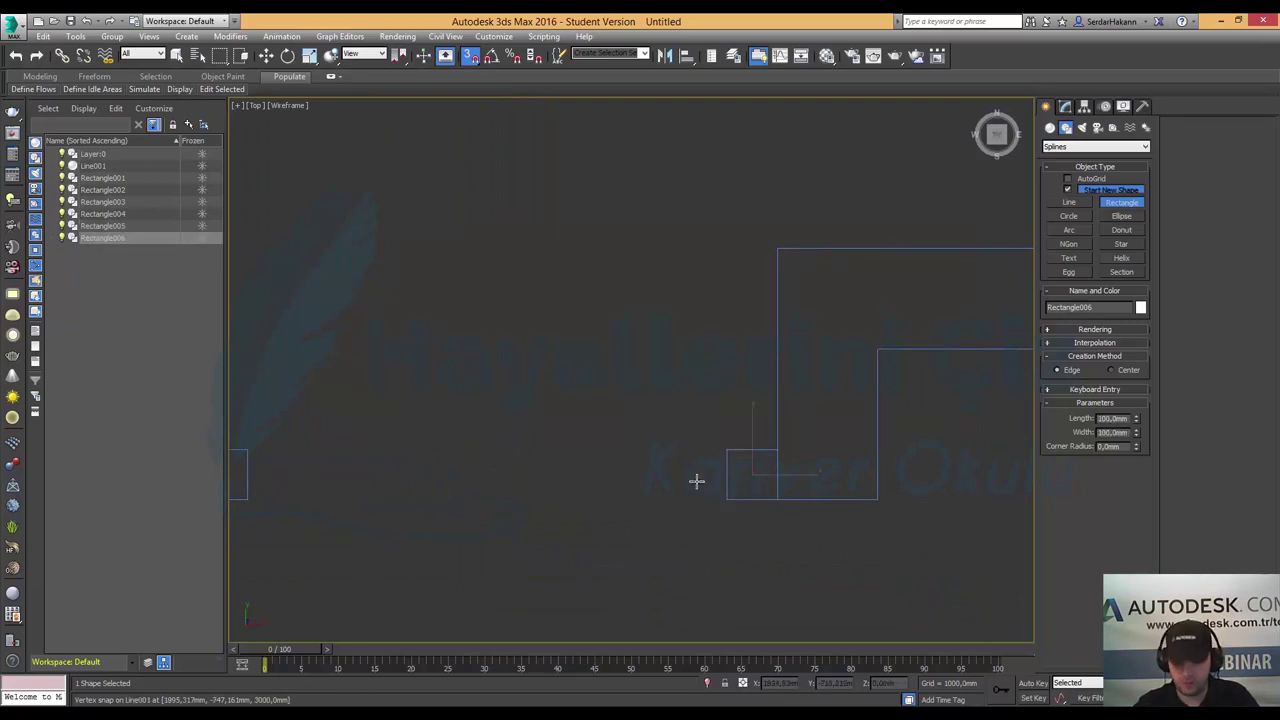
pyautogui.press('w')
pyautogui.scroll(-3, 697, 480)
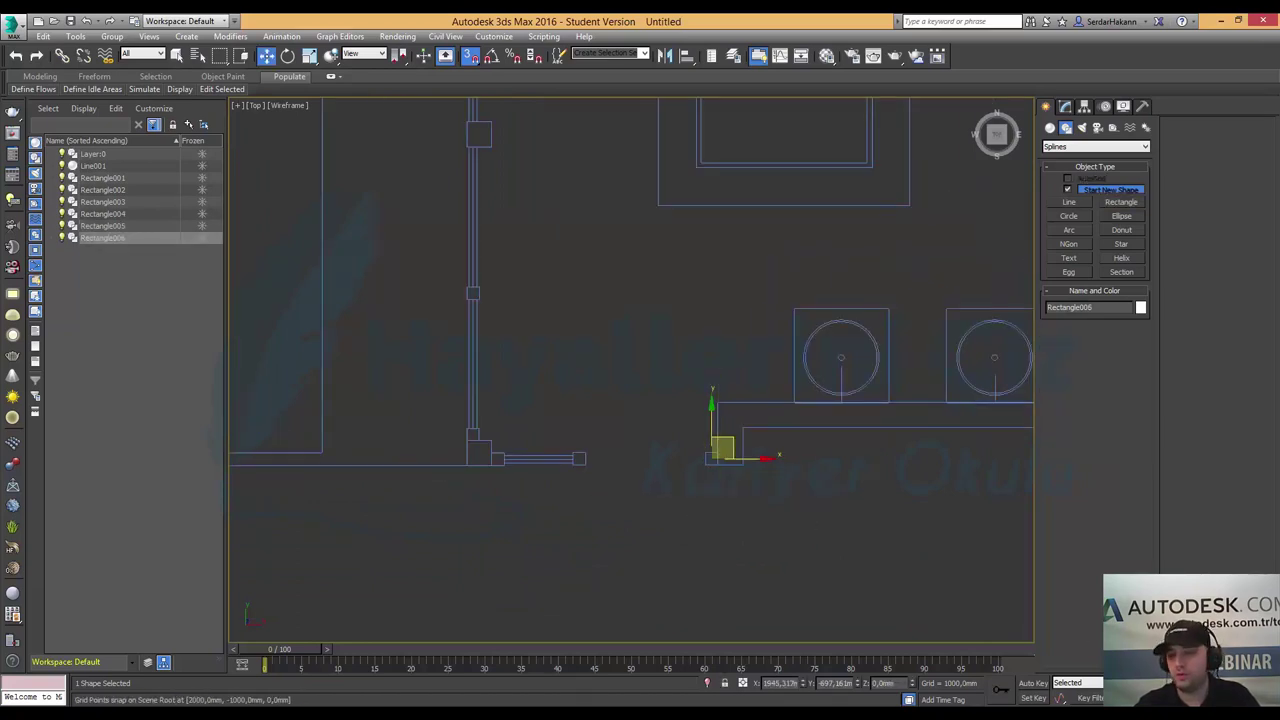
# - Maximize the Perspective view, orbit around the walls, and turn snapping off
pyautogui.hotkey('alt', 'w')
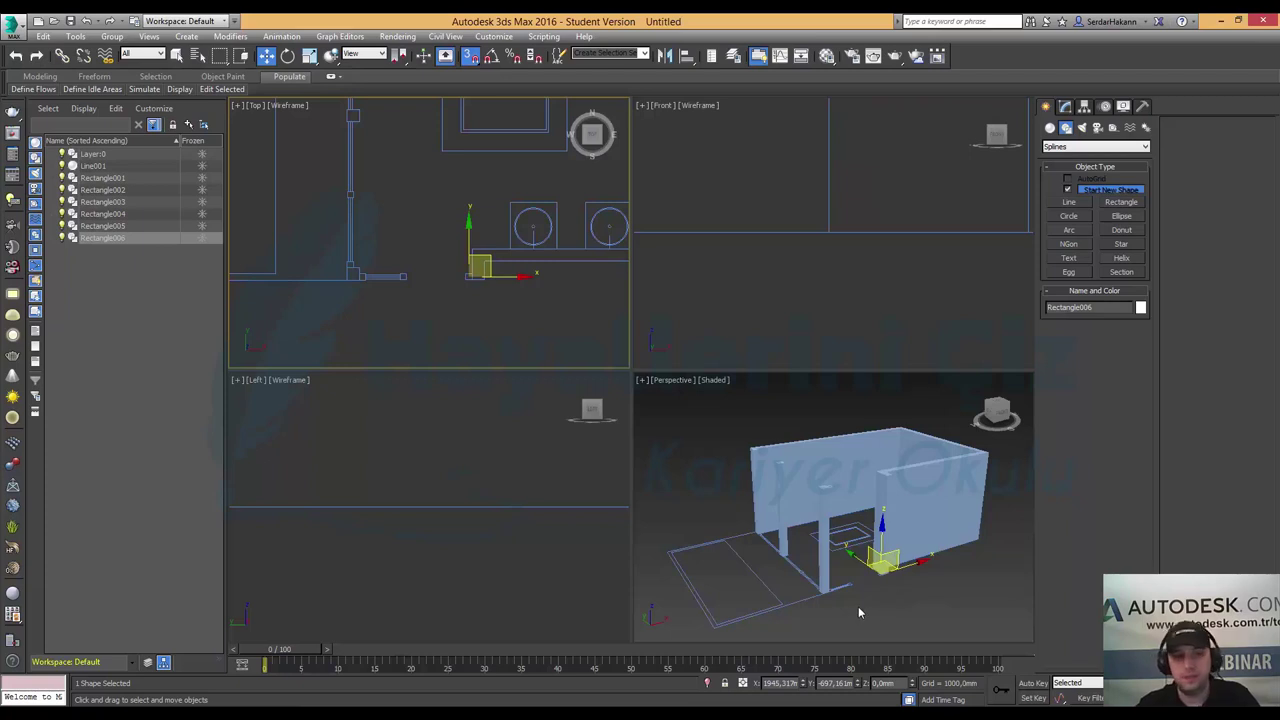
pyautogui.rightClick(892, 613)
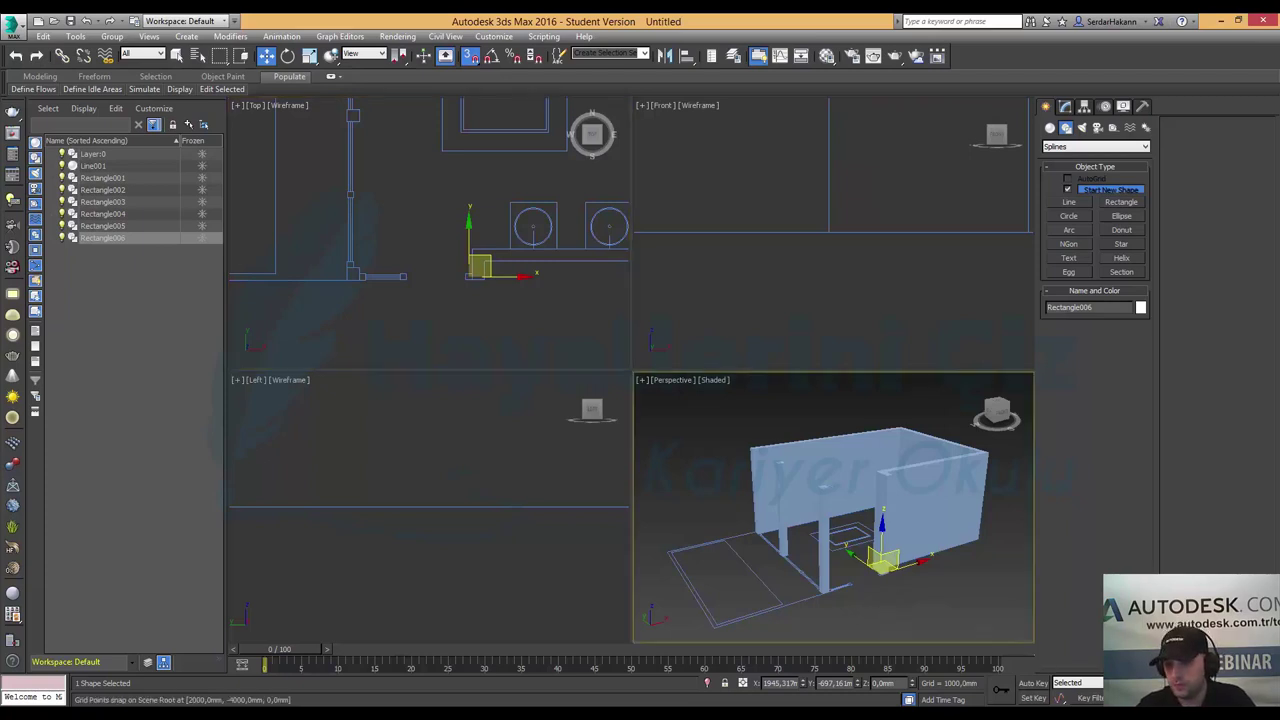
pyautogui.hotkey('alt', 'w')
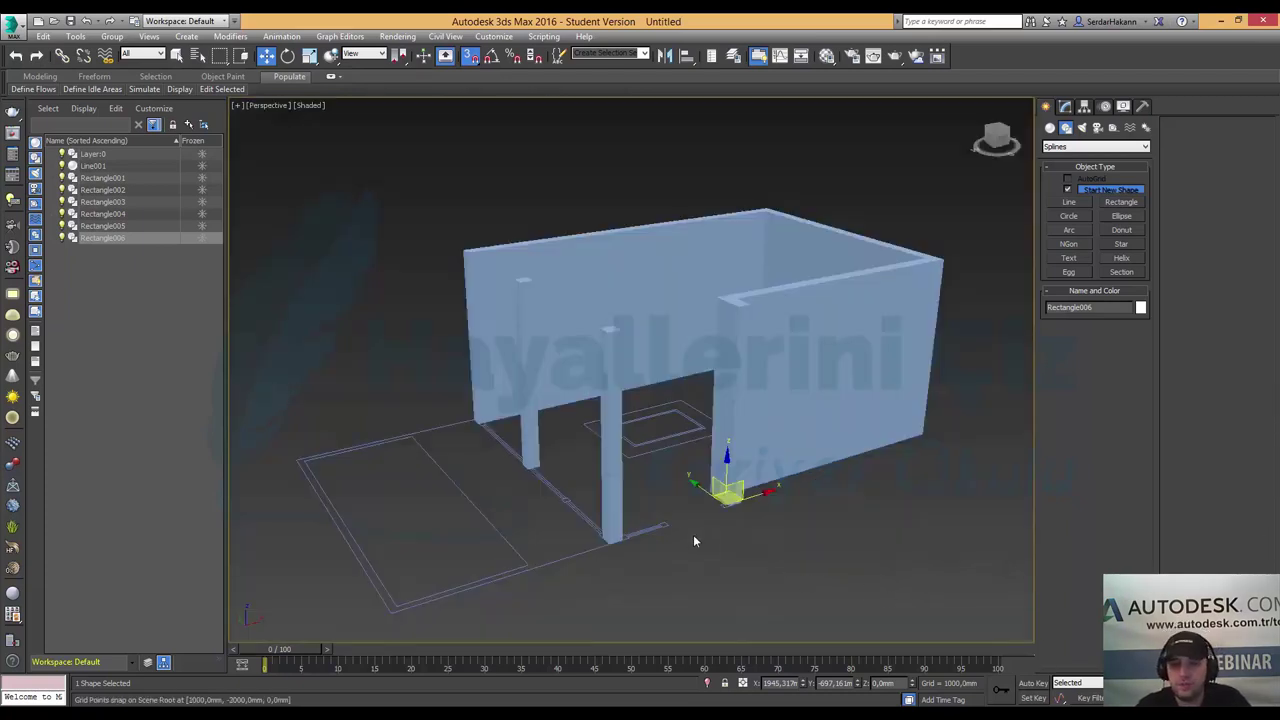
pyautogui.keyDown('alt'); pyautogui.moveTo(693, 534); pyautogui.dragTo(701, 521, button='middle'); pyautogui.keyUp('alt')
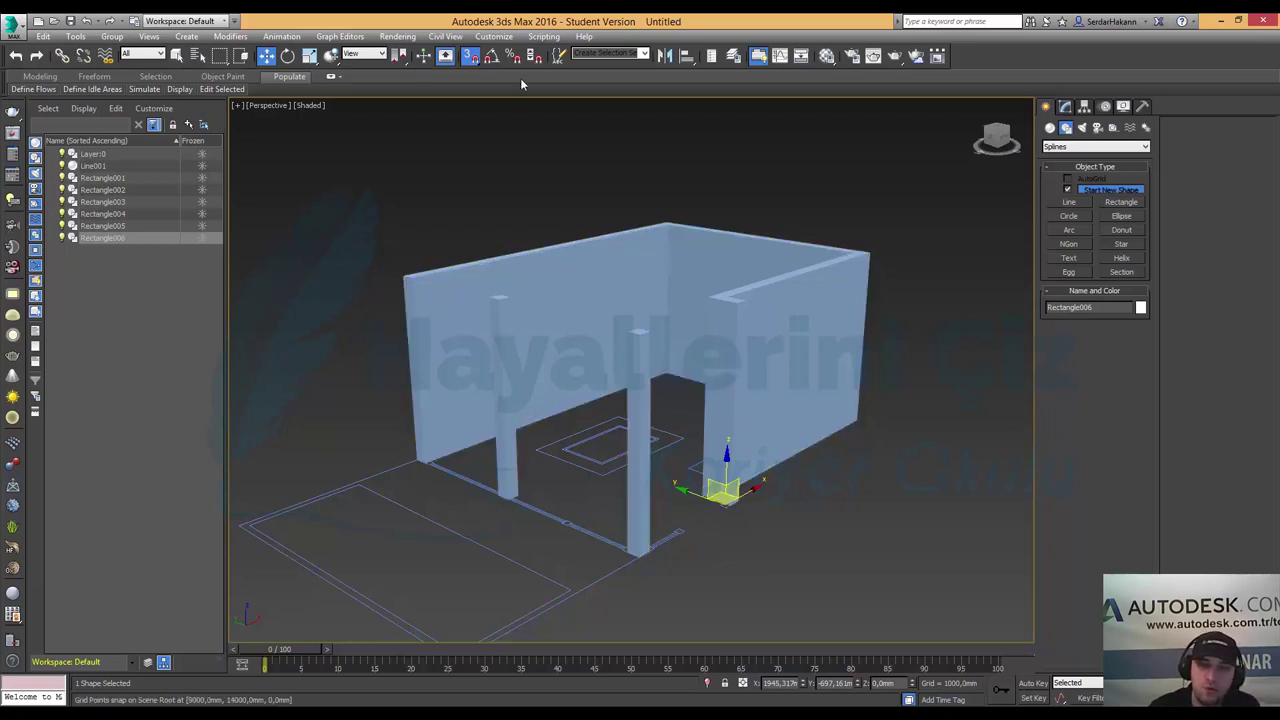
pyautogui.press('s')
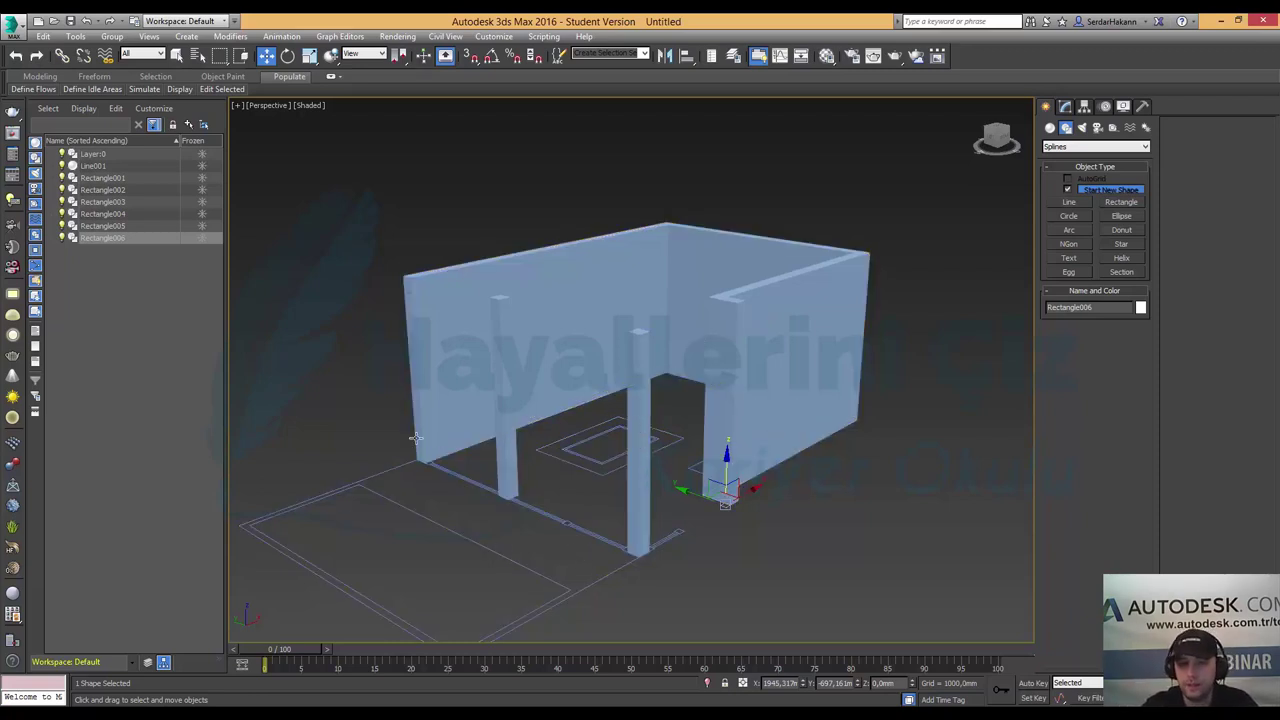
# - Convert Rectangle006 to Editable Poly and extrude its face 2960 mm into a post
pyautogui.click(124, 238)
pyautogui.rightClick(692, 490)
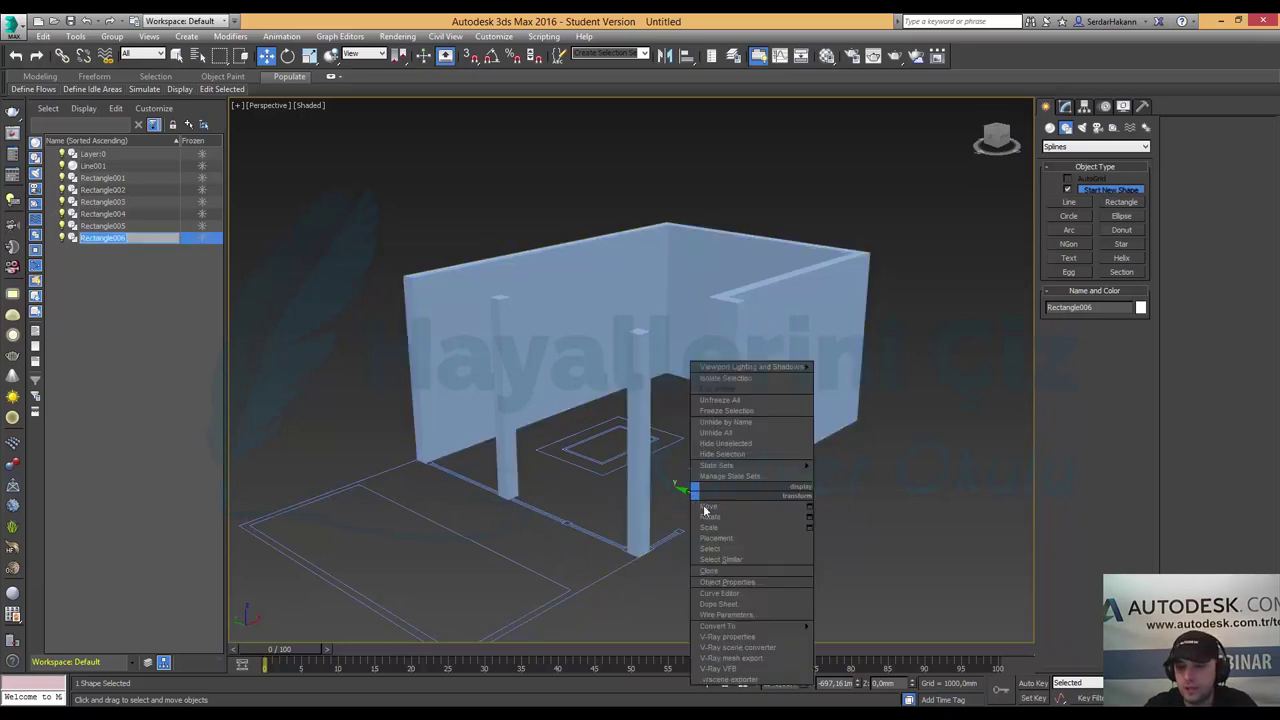
pyautogui.moveTo(740, 626)
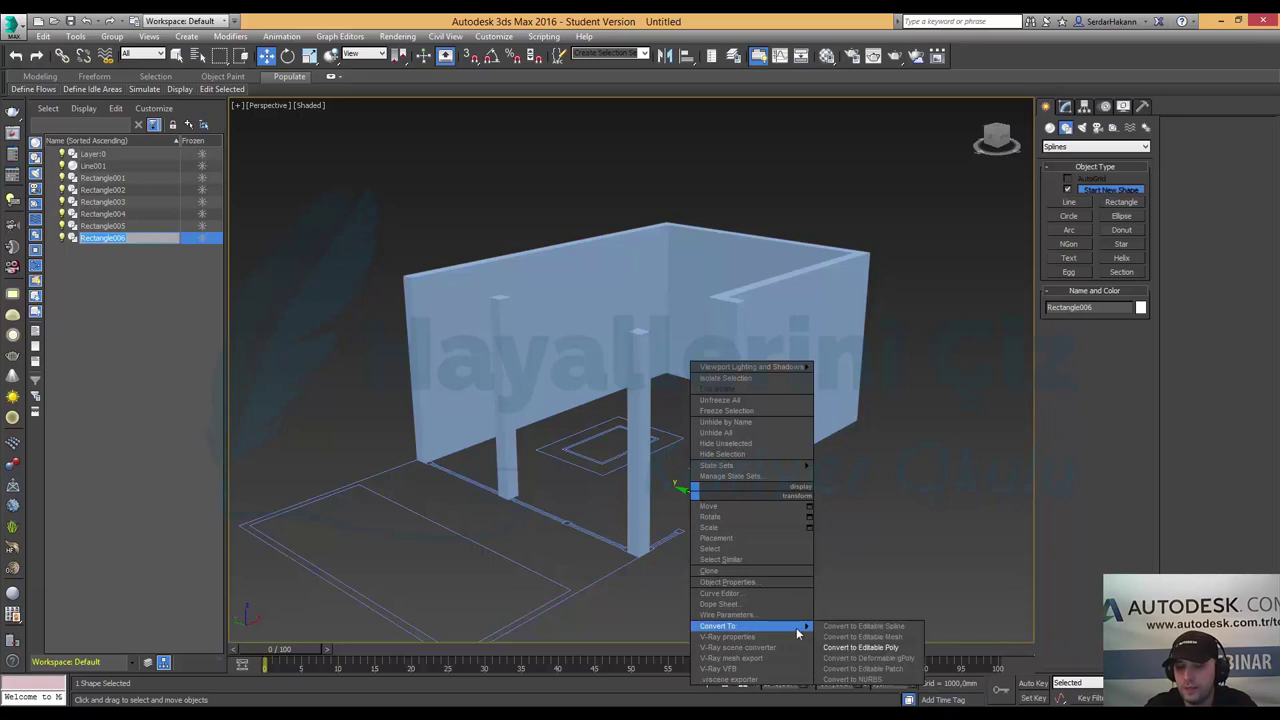
pyautogui.click(860, 647)
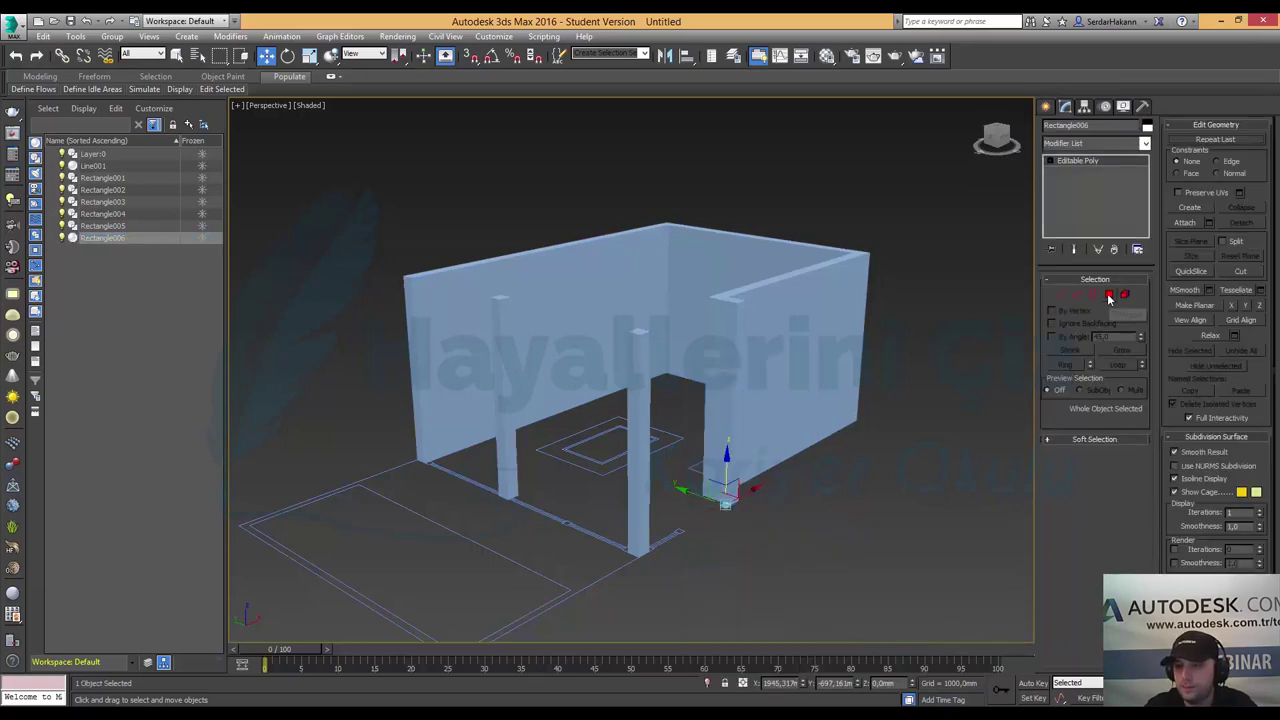
pyautogui.click(1108, 295)
pyautogui.click(725, 507)
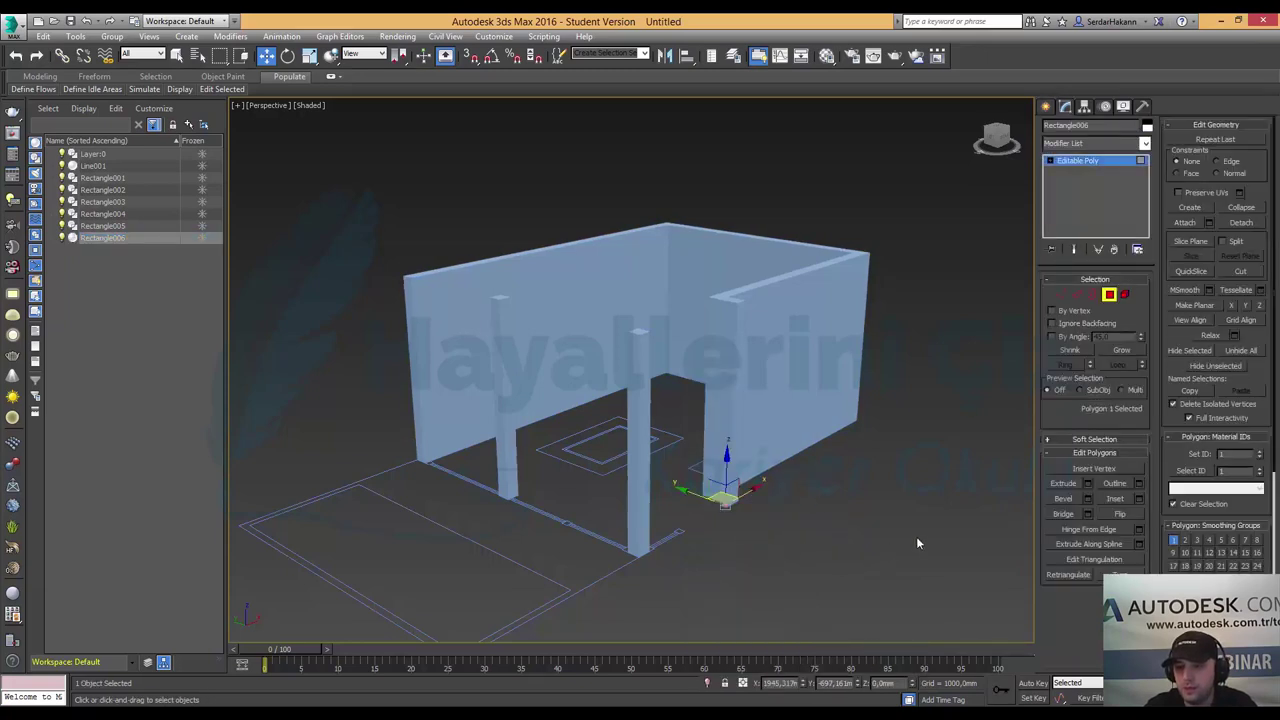
pyautogui.click(1088, 484)
pyautogui.click(663, 397)
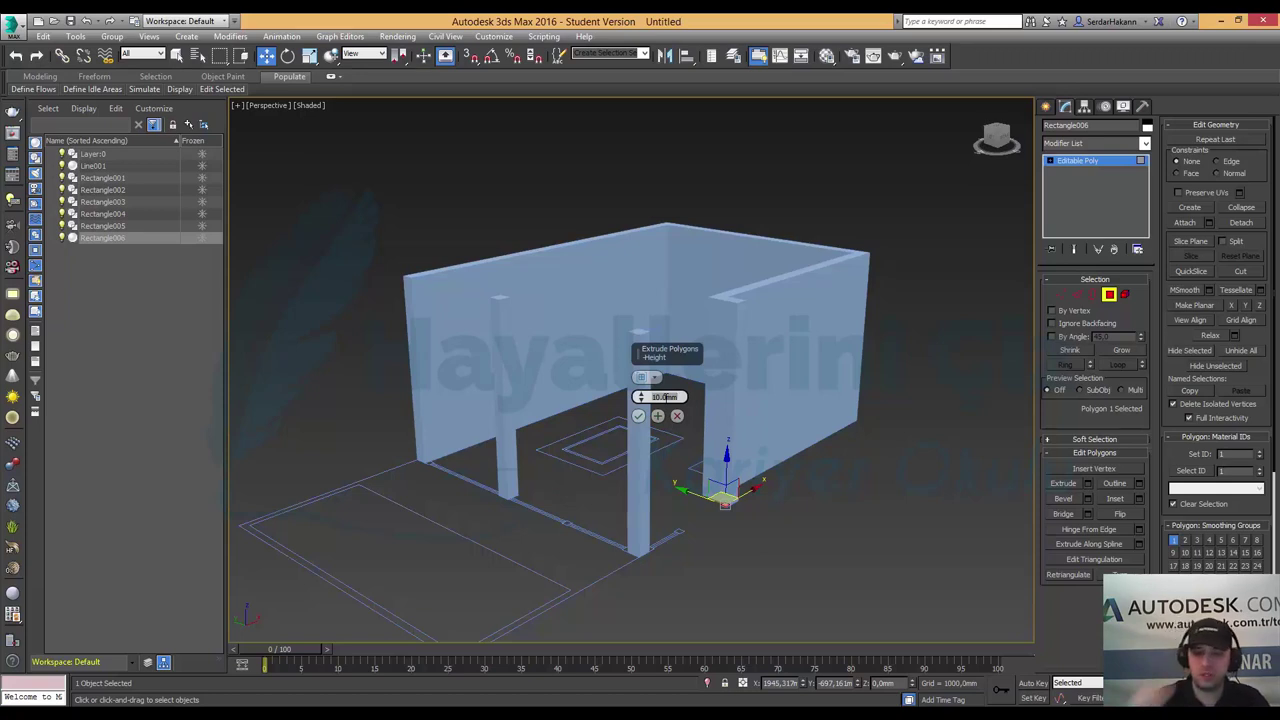
pyautogui.write('25')
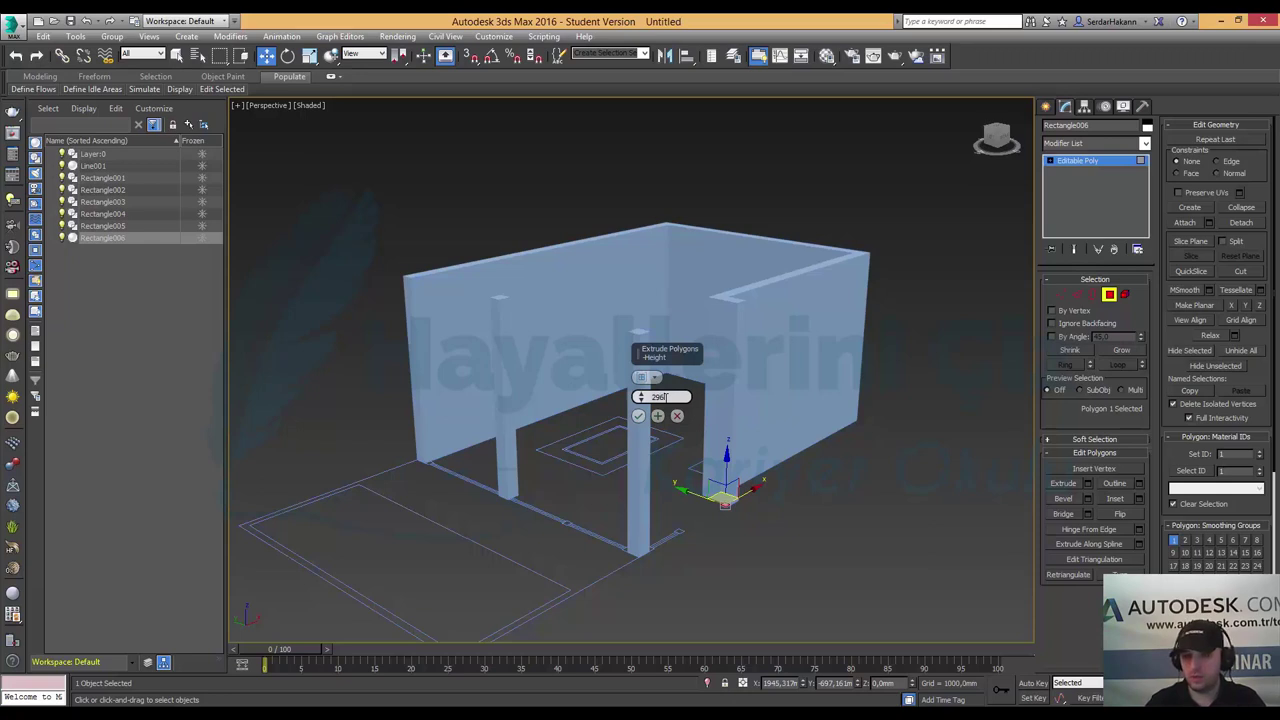
pyautogui.write('0')
pyautogui.press('Return')
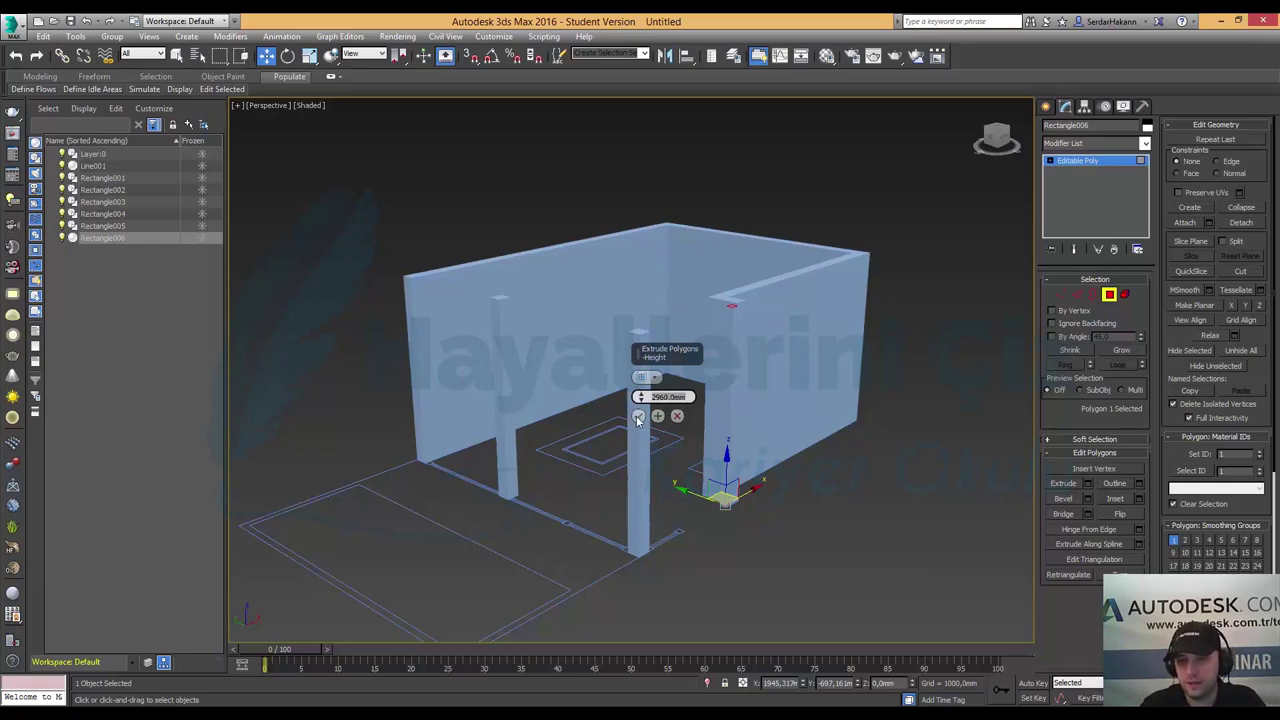
pyautogui.click(638, 418)
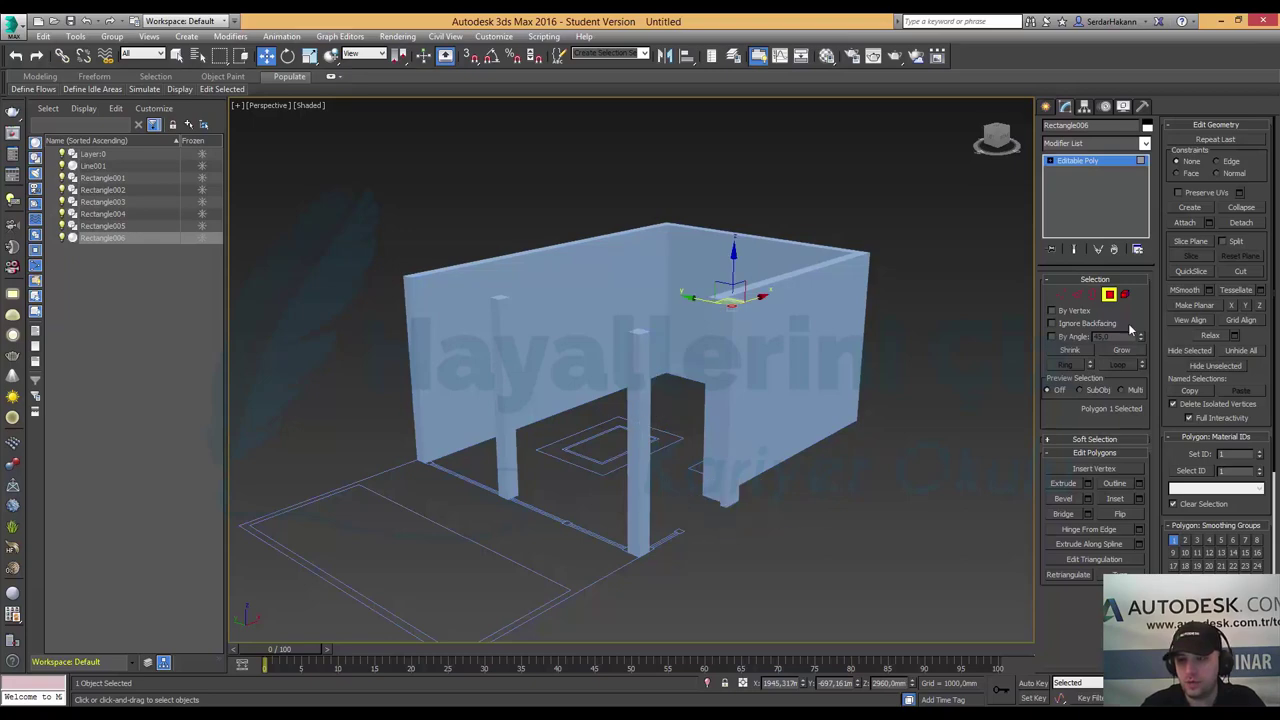
pyautogui.click(1109, 296)
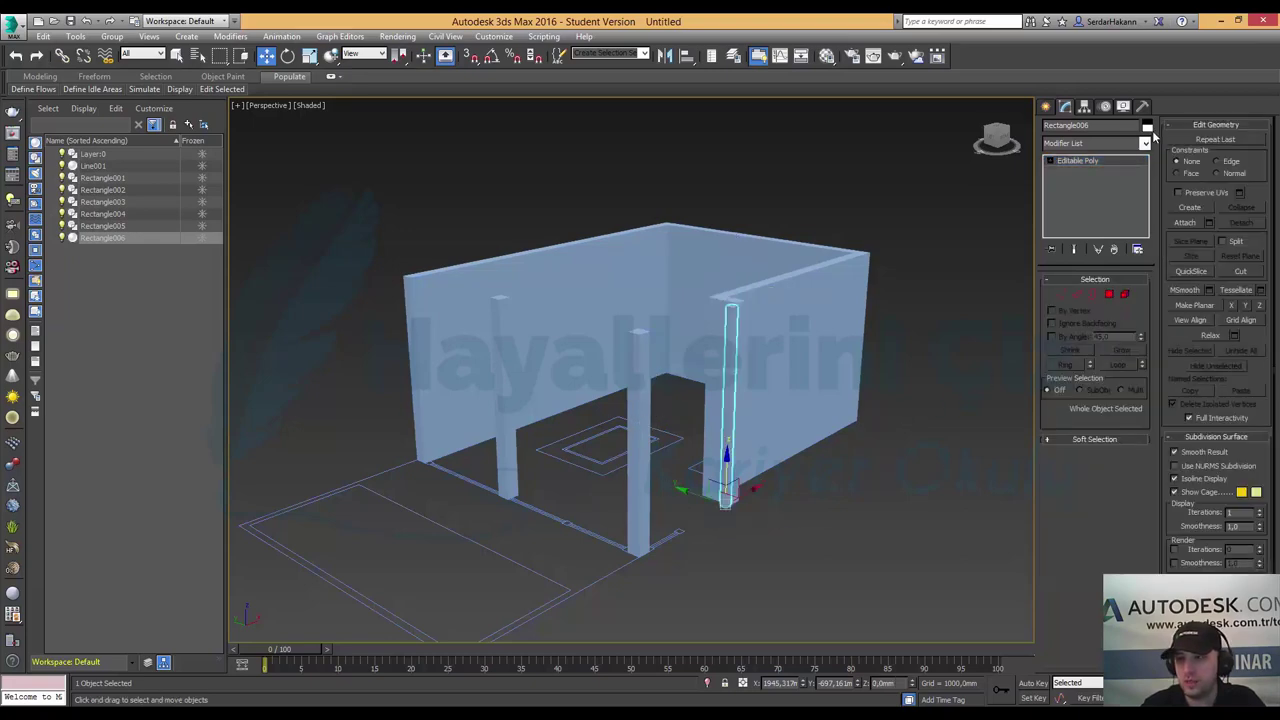
# - Convert Rectangle005 to Editable Poly and extrude its base face 2900 mm into a column
pyautogui.click(104, 227)
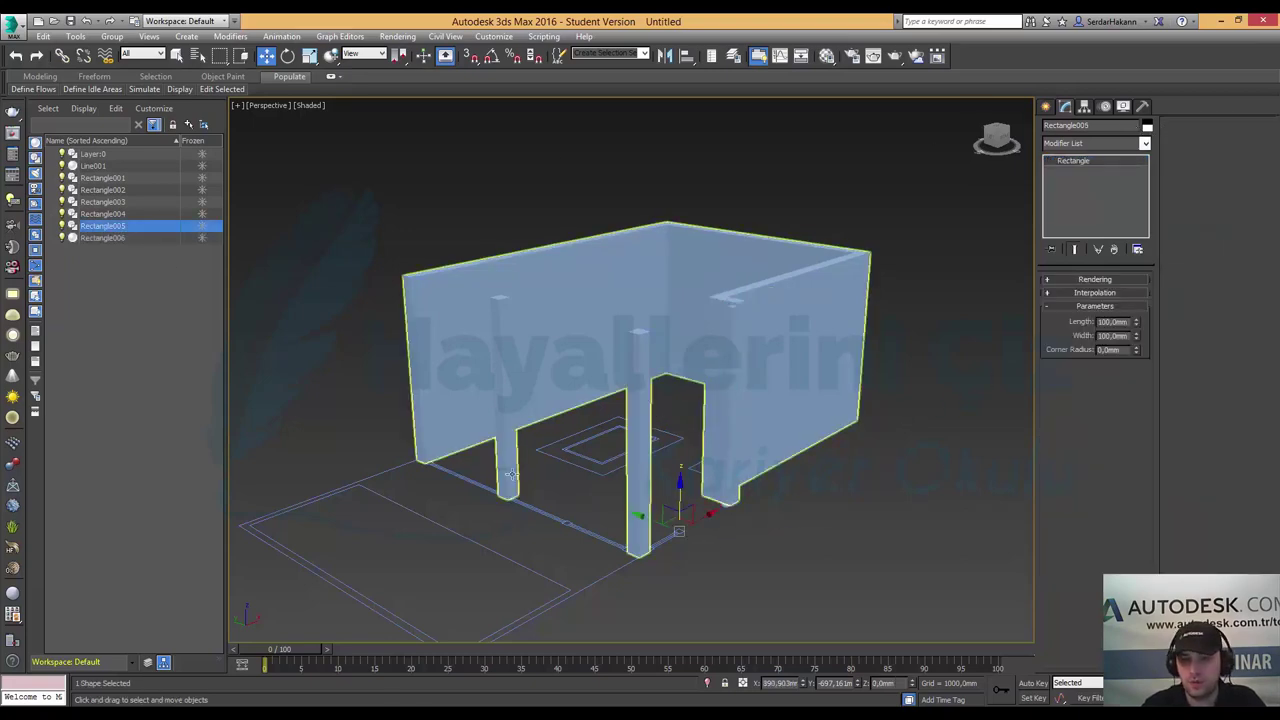
pyautogui.rightClick(707, 518)
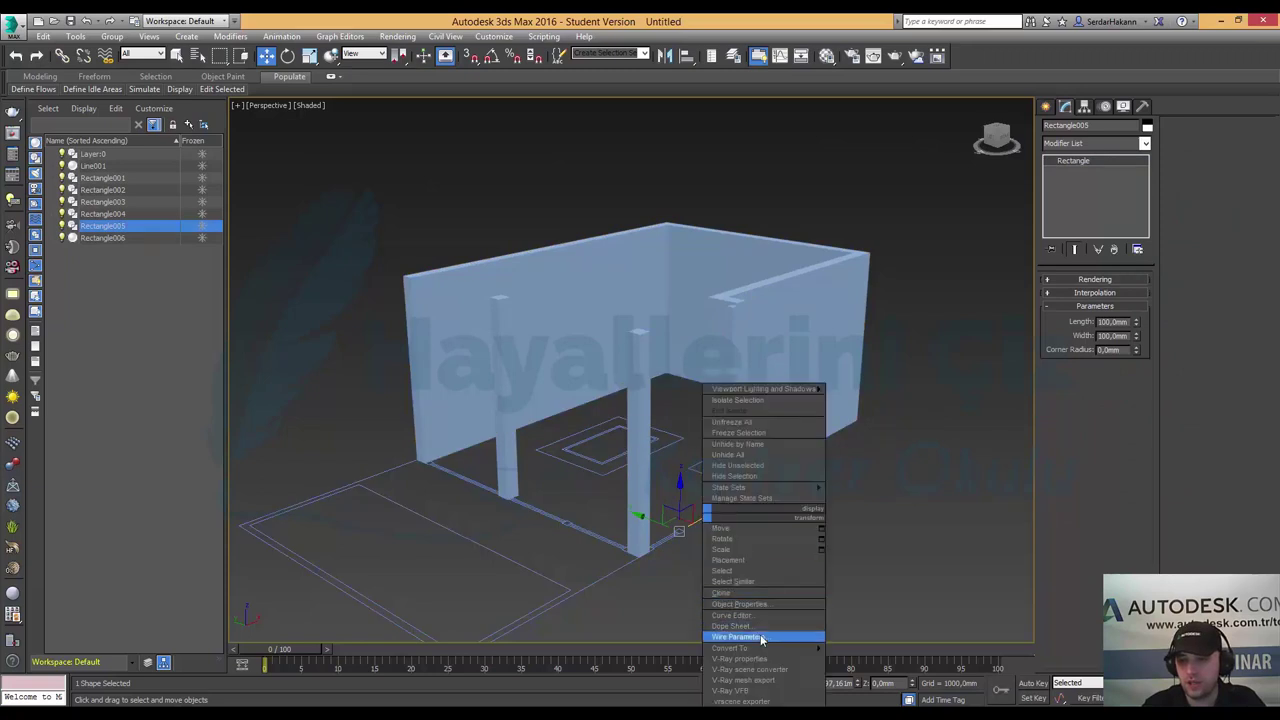
pyautogui.click(873, 670)
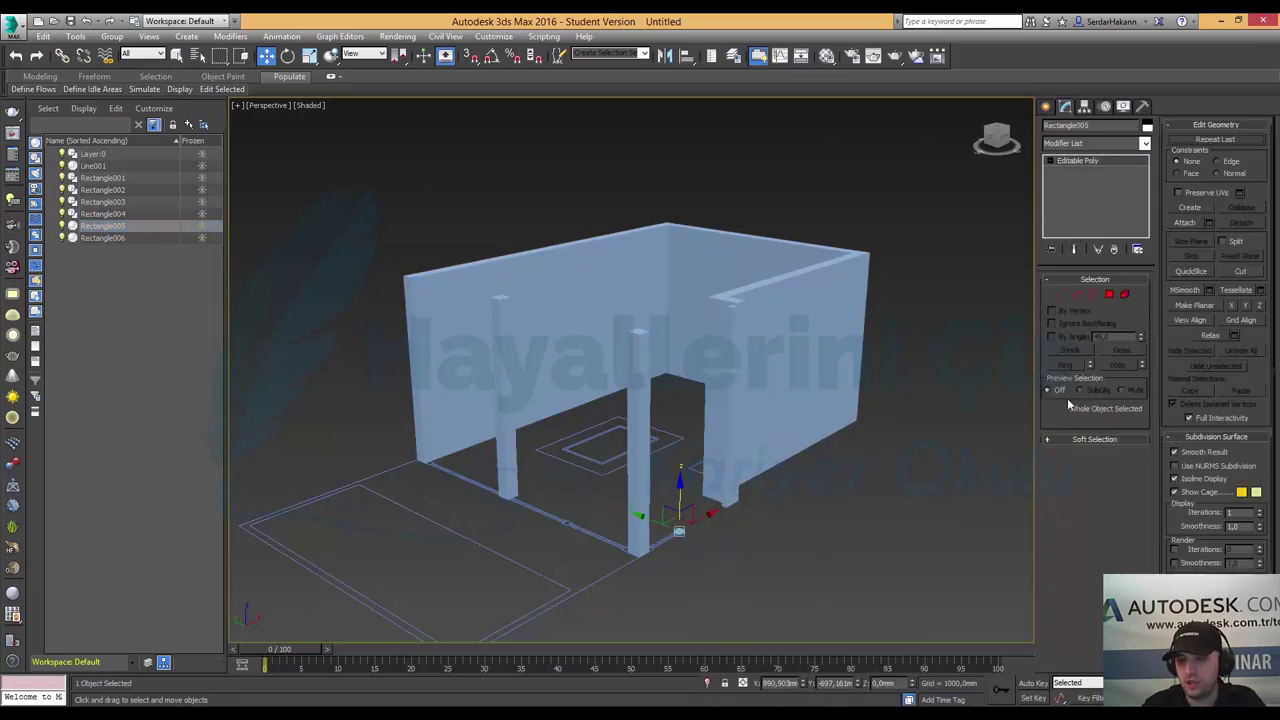
pyautogui.click(1109, 295)
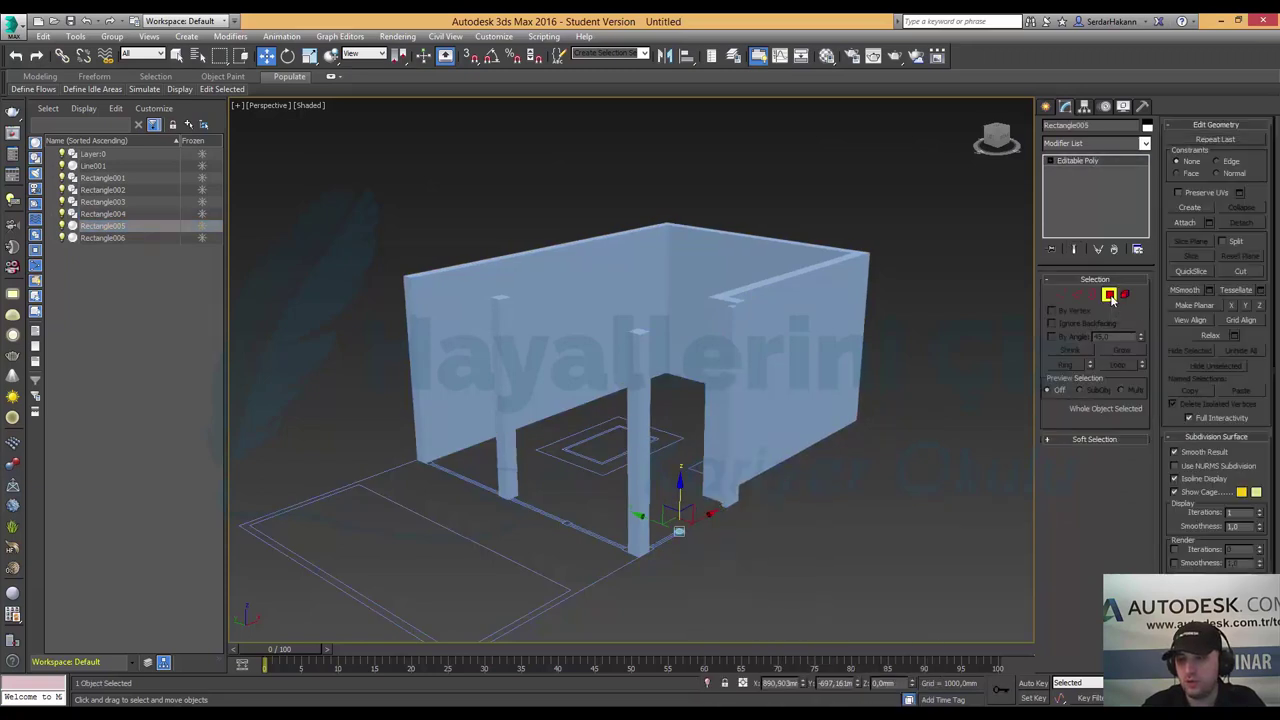
pyautogui.click(680, 532)
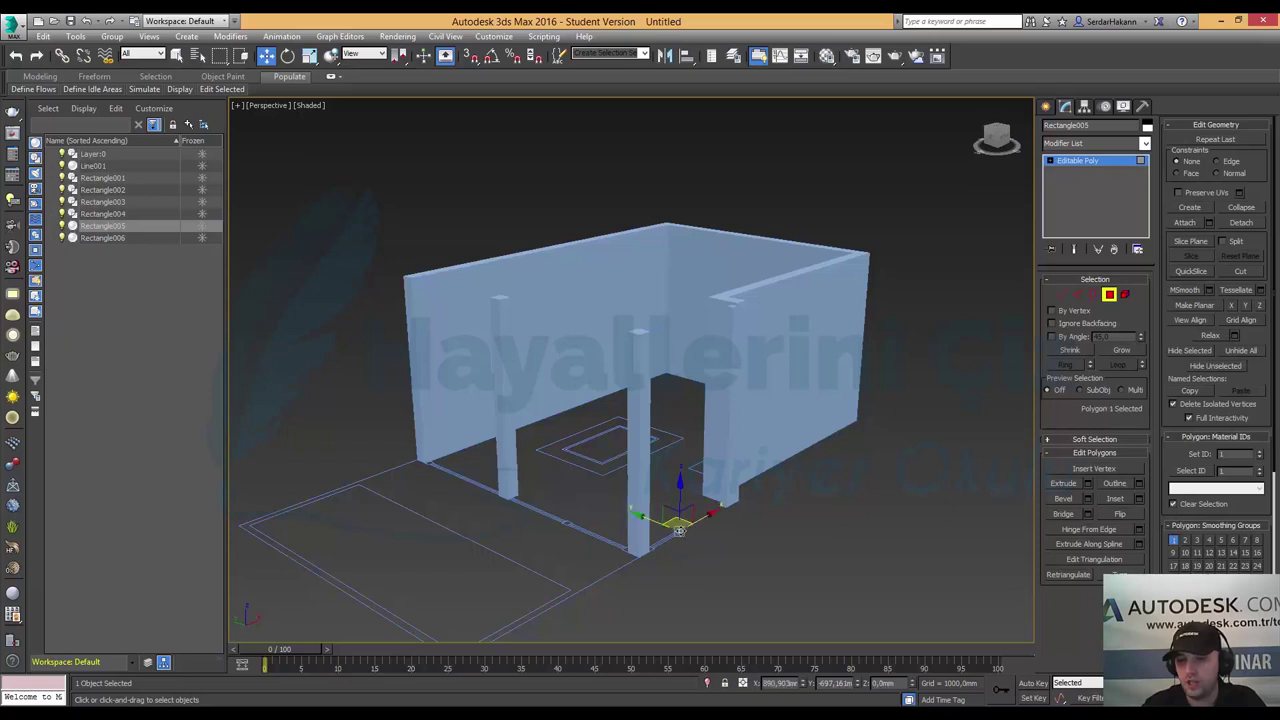
pyautogui.click(1088, 484)
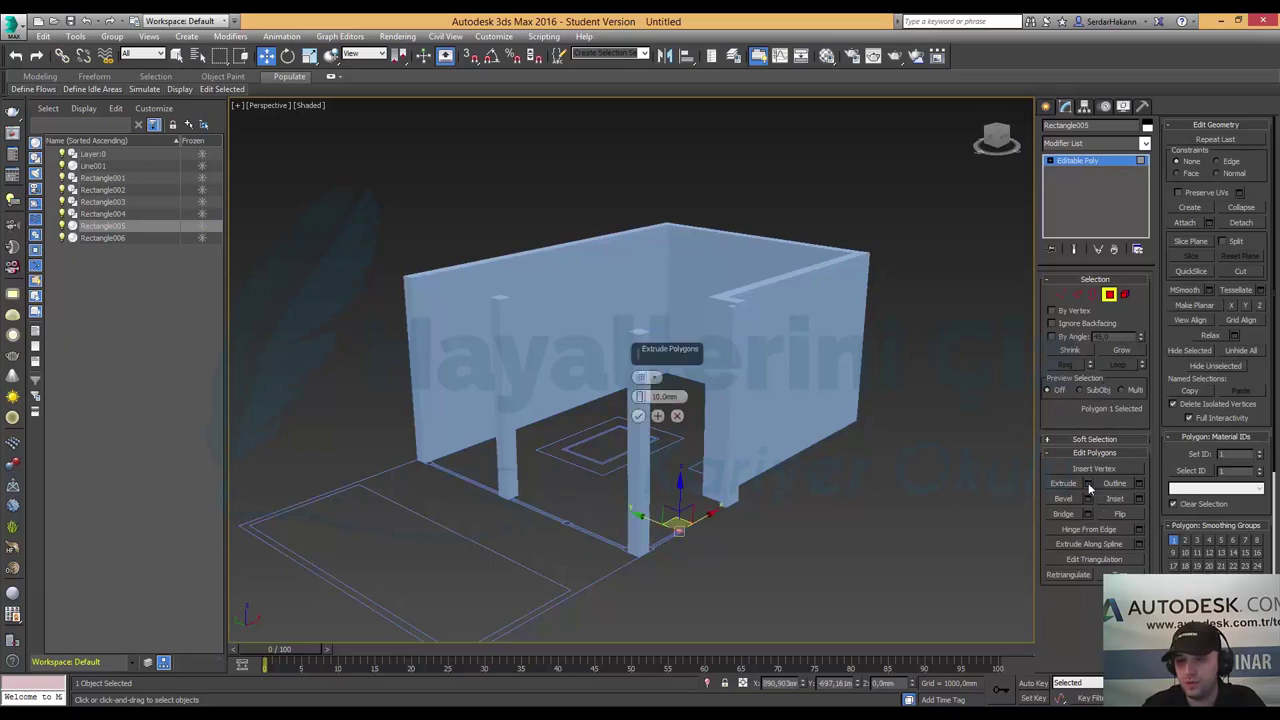
pyautogui.click(661, 397)
pyautogui.write('290')
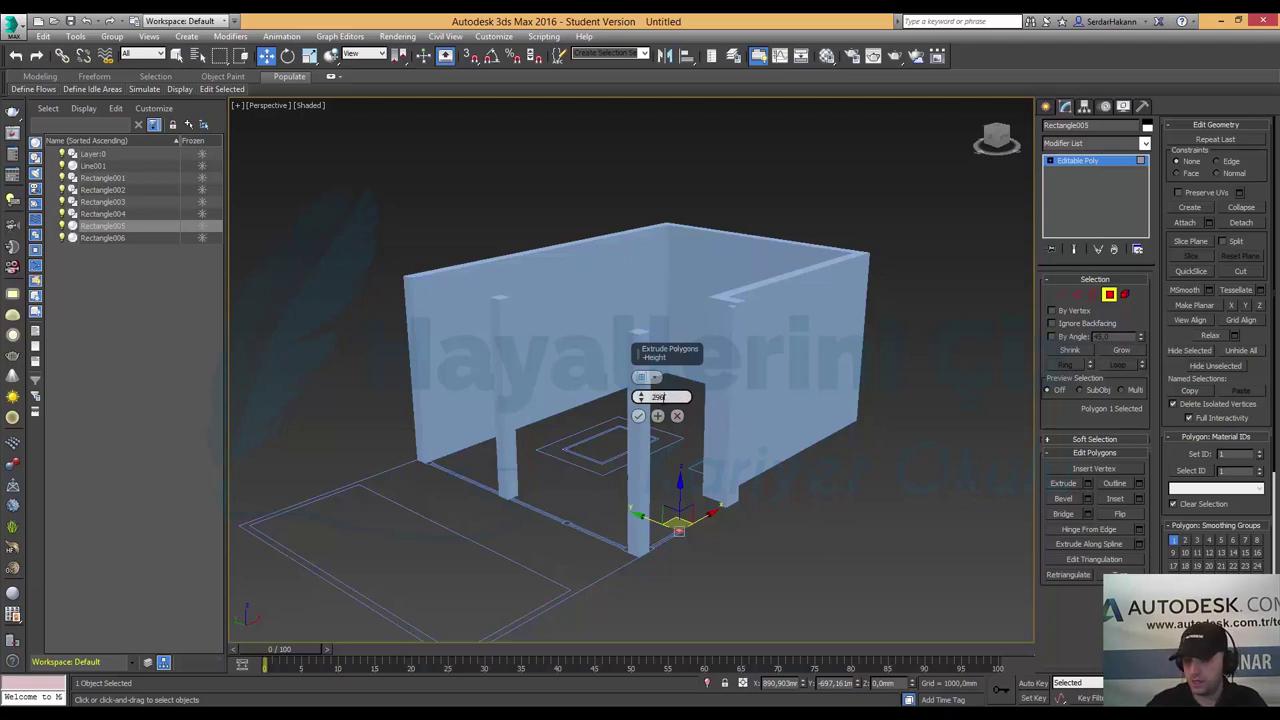
pyautogui.write('0')
pyautogui.press('Return')
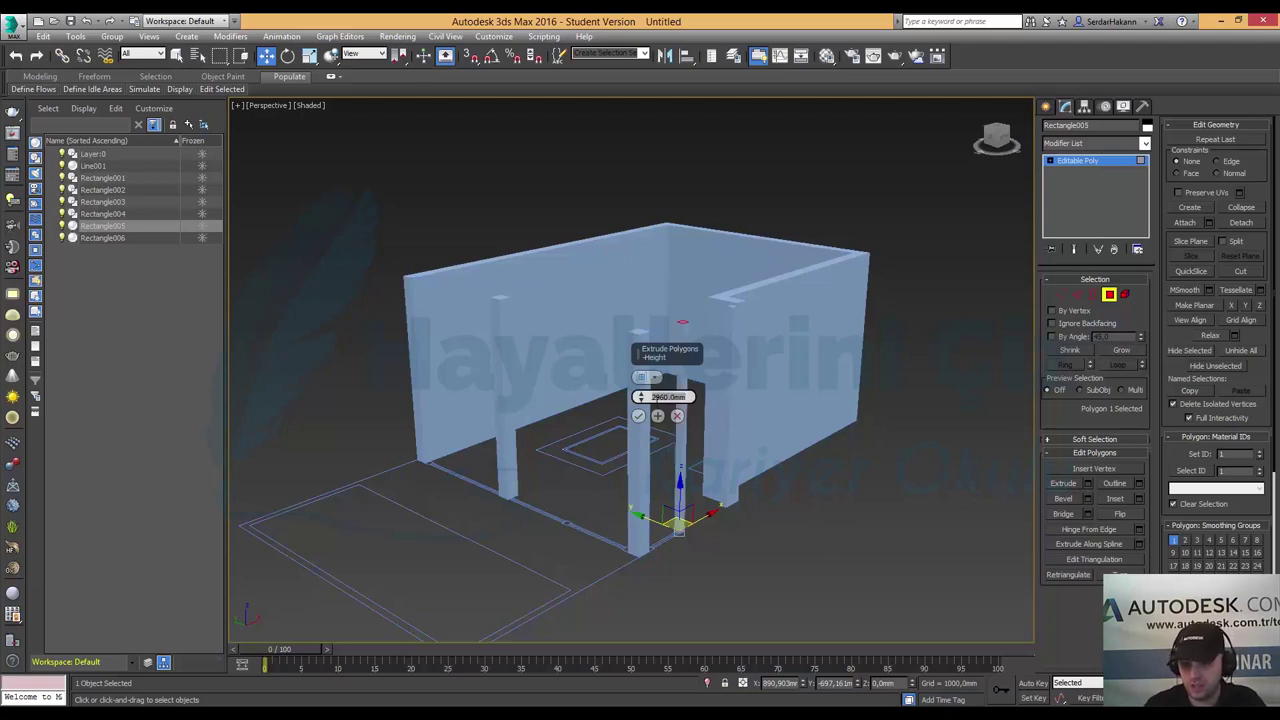
pyautogui.click(638, 416)
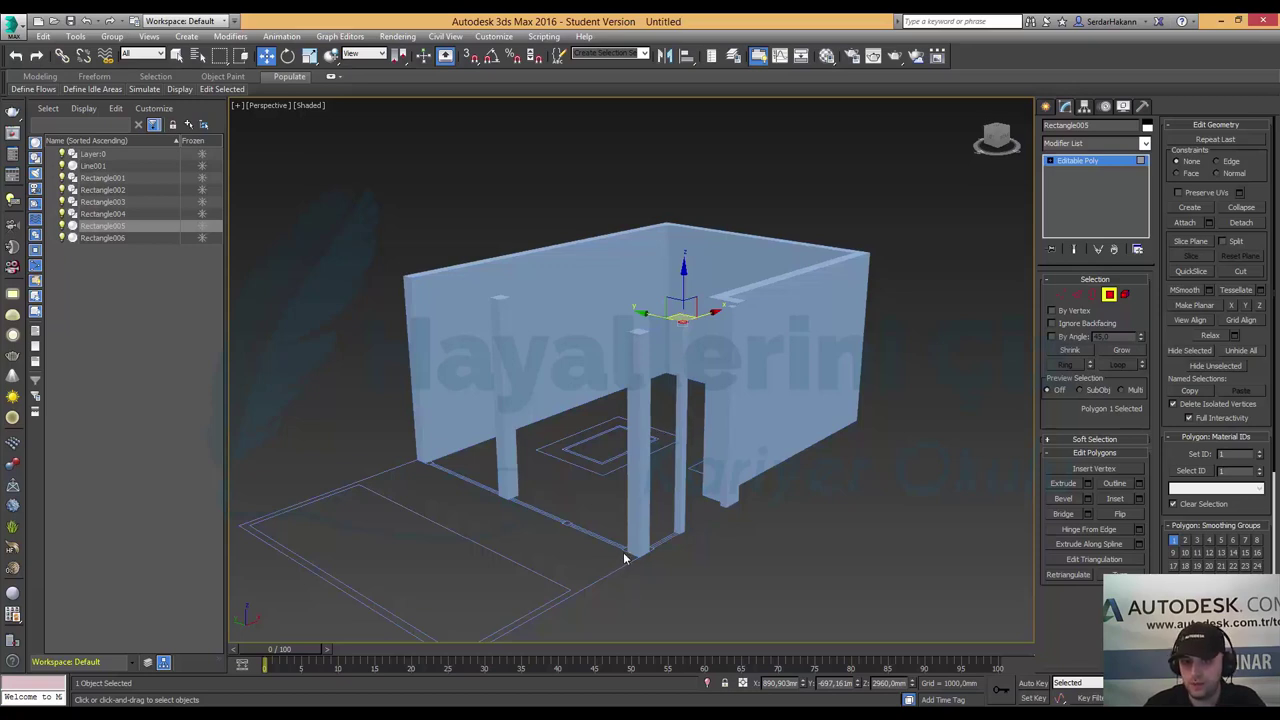
pyautogui.click(1109, 295)
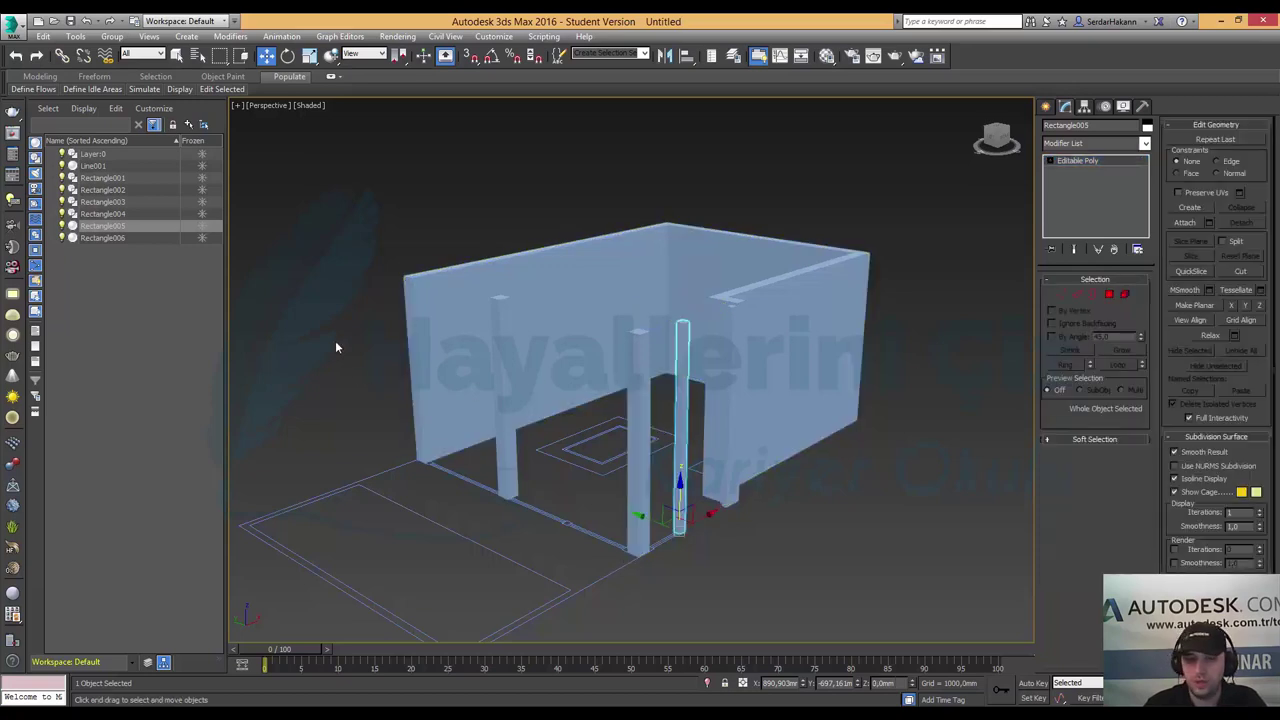
pyautogui.click(108, 213)
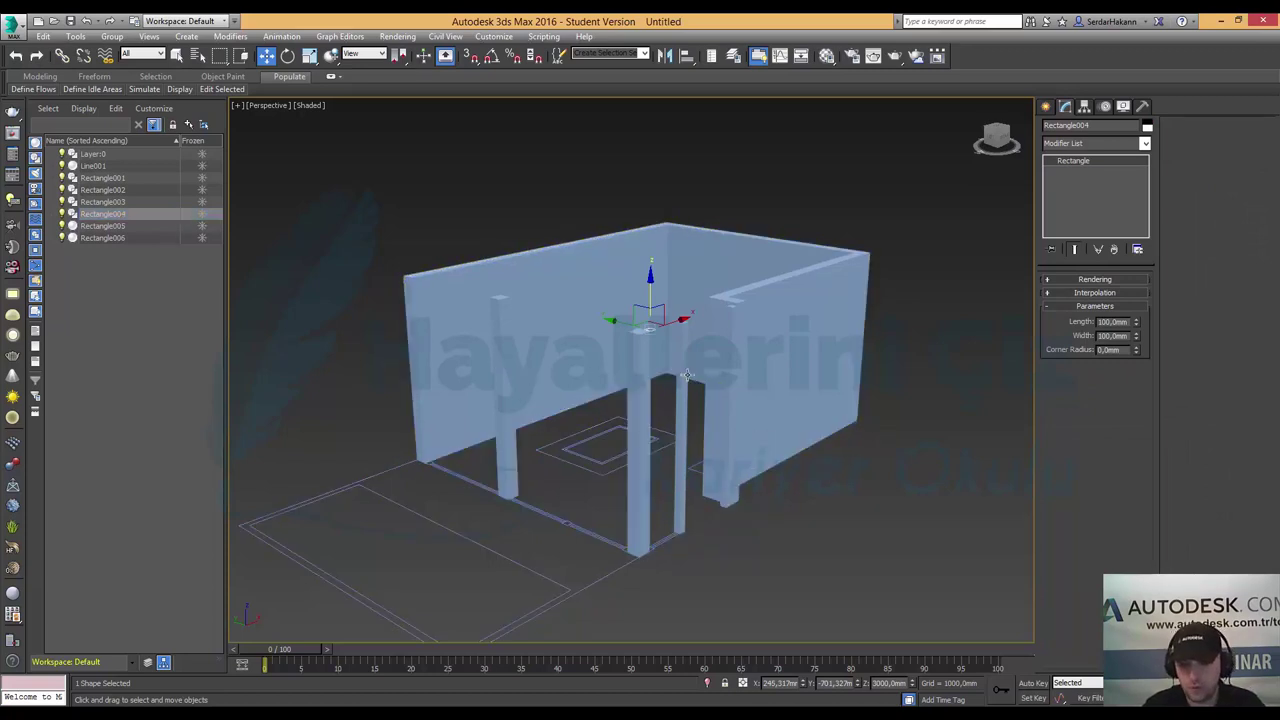
# - Move Rectangle004 vertically toward floor level in the perspective view
pyautogui.scroll(4, 590, 370)
pyautogui.scroll(3, 597, 357)
pyautogui.keyDown('alt'); pyautogui.moveTo(597, 357); pyautogui.dragTo(613, 380, button='middle'); pyautogui.keyUp('alt')
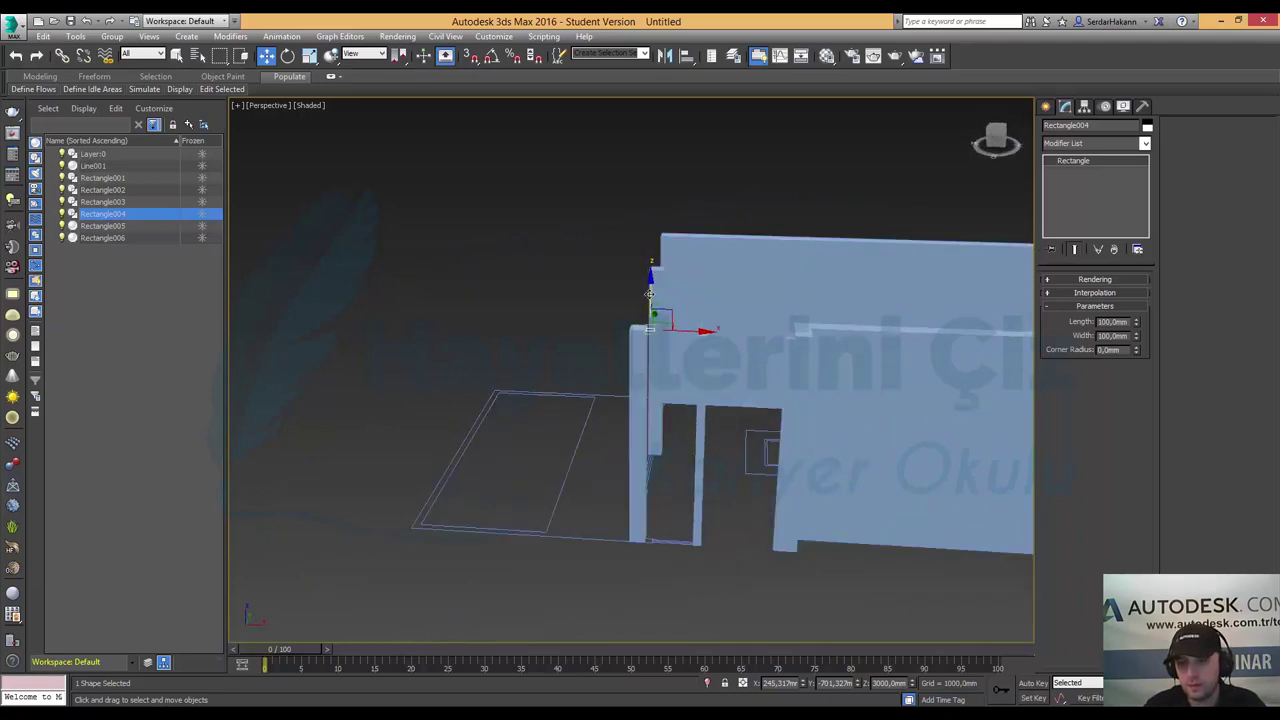
pyautogui.moveTo(649, 292); pyautogui.dragTo(666, 458)
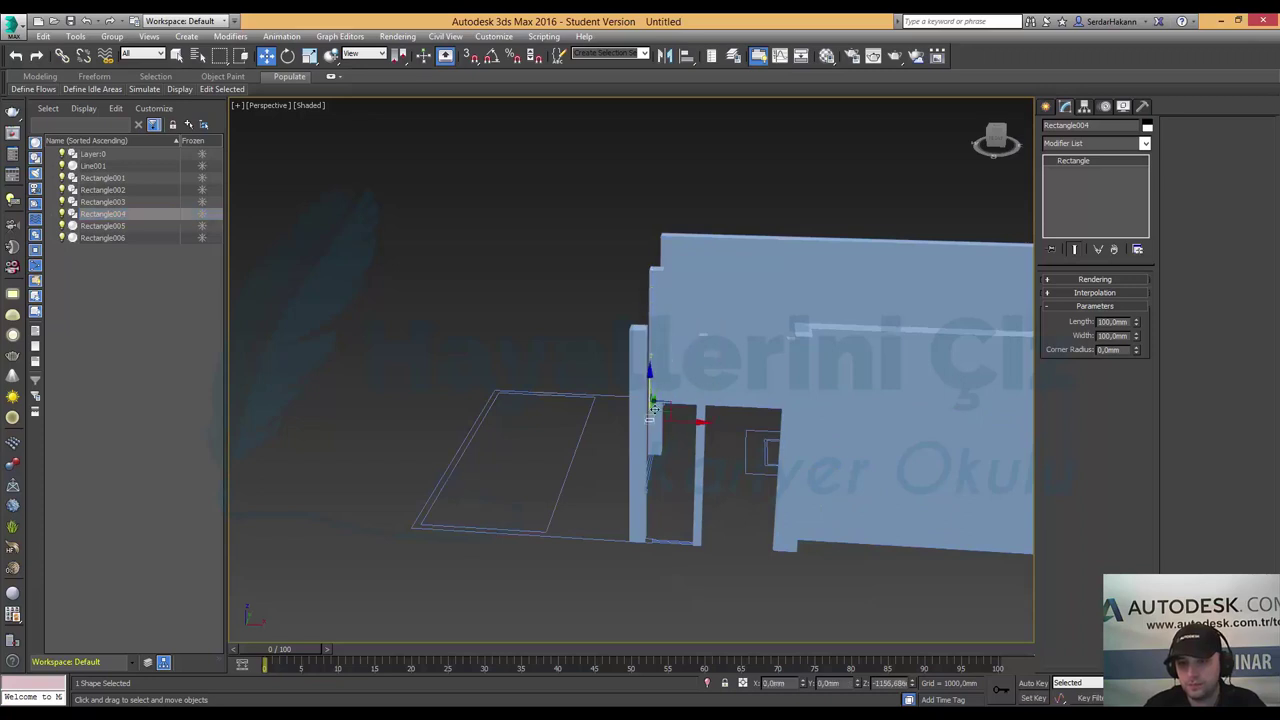
pyautogui.hotkey('ctrl', 'z')
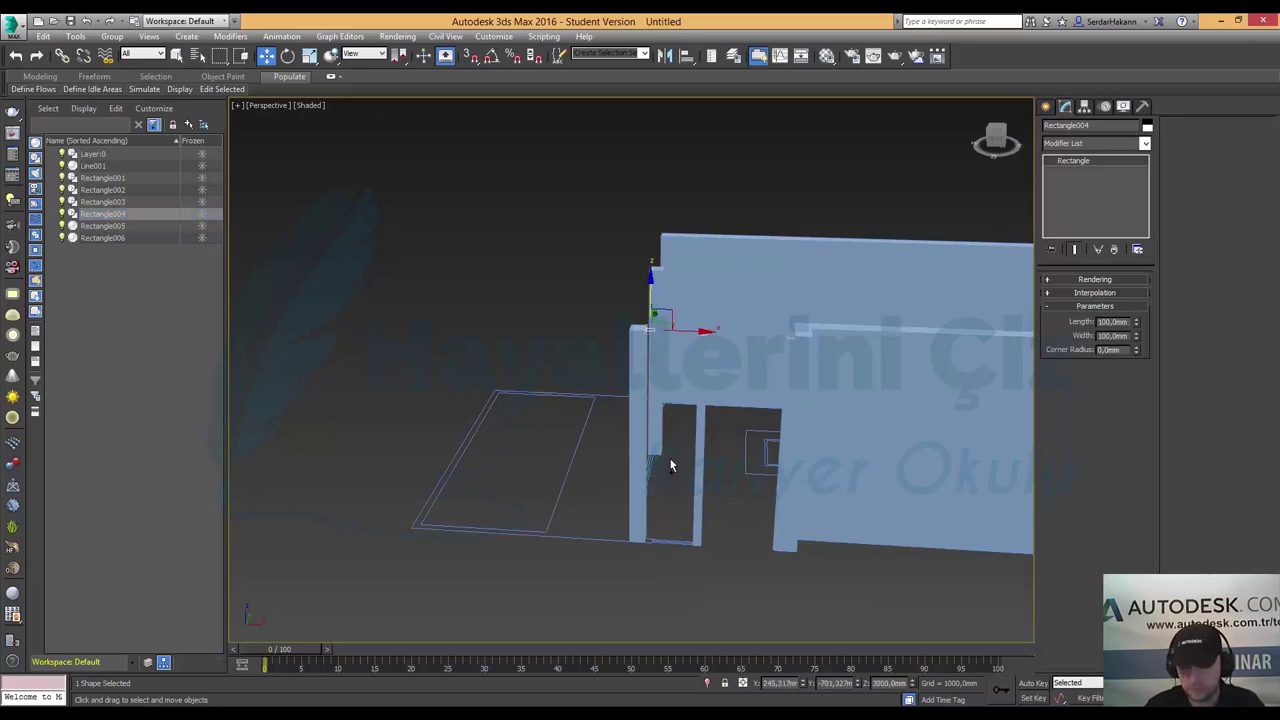
pyautogui.moveTo(651, 289); pyautogui.dragTo(648, 541)
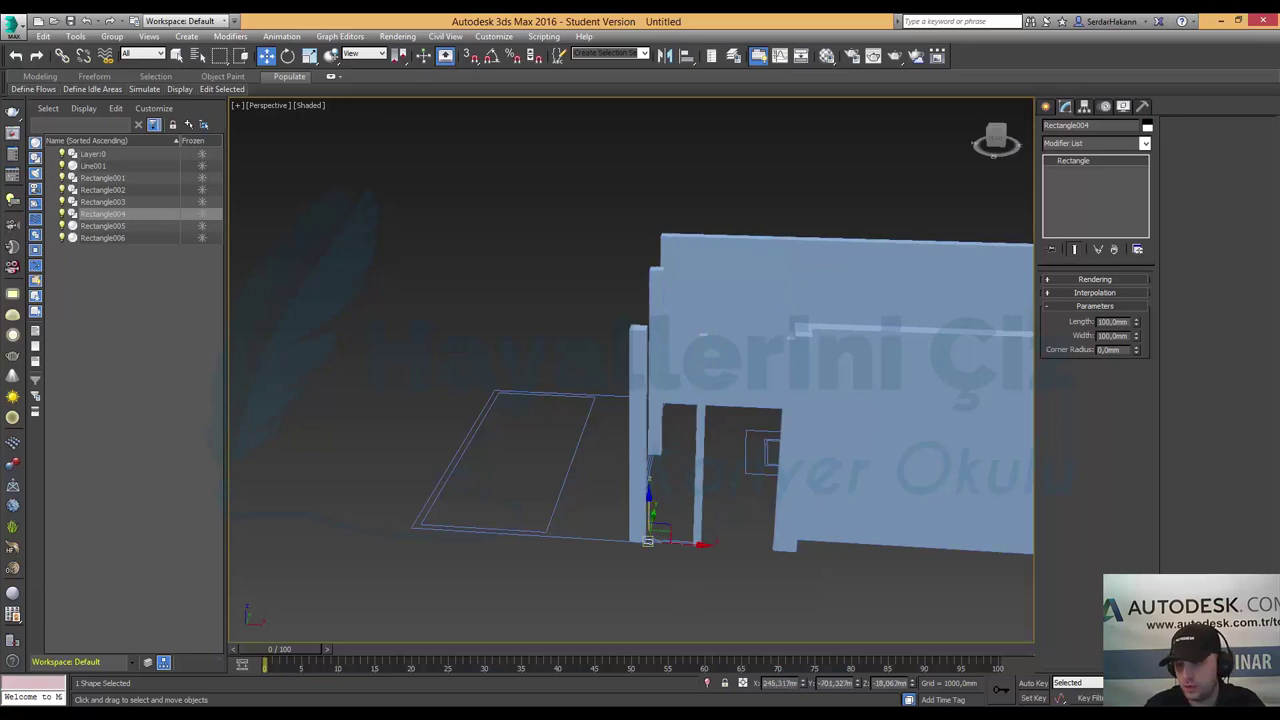
# - In the maximized Front view, align Rectangle004 exactly onto the floor line
pyautogui.hotkey('alt', 'w')
pyautogui.moveTo(702, 257); pyautogui.dragTo(928, 361, button='middle')
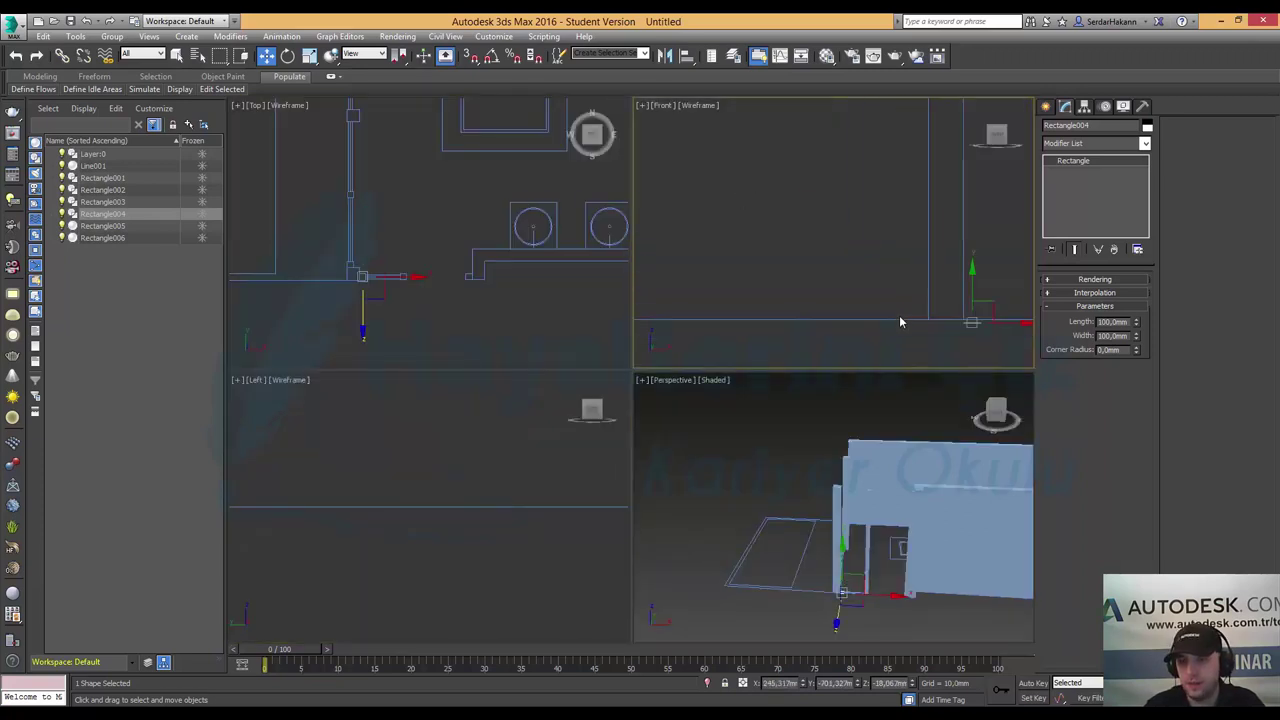
pyautogui.scroll(-4, 899, 322)
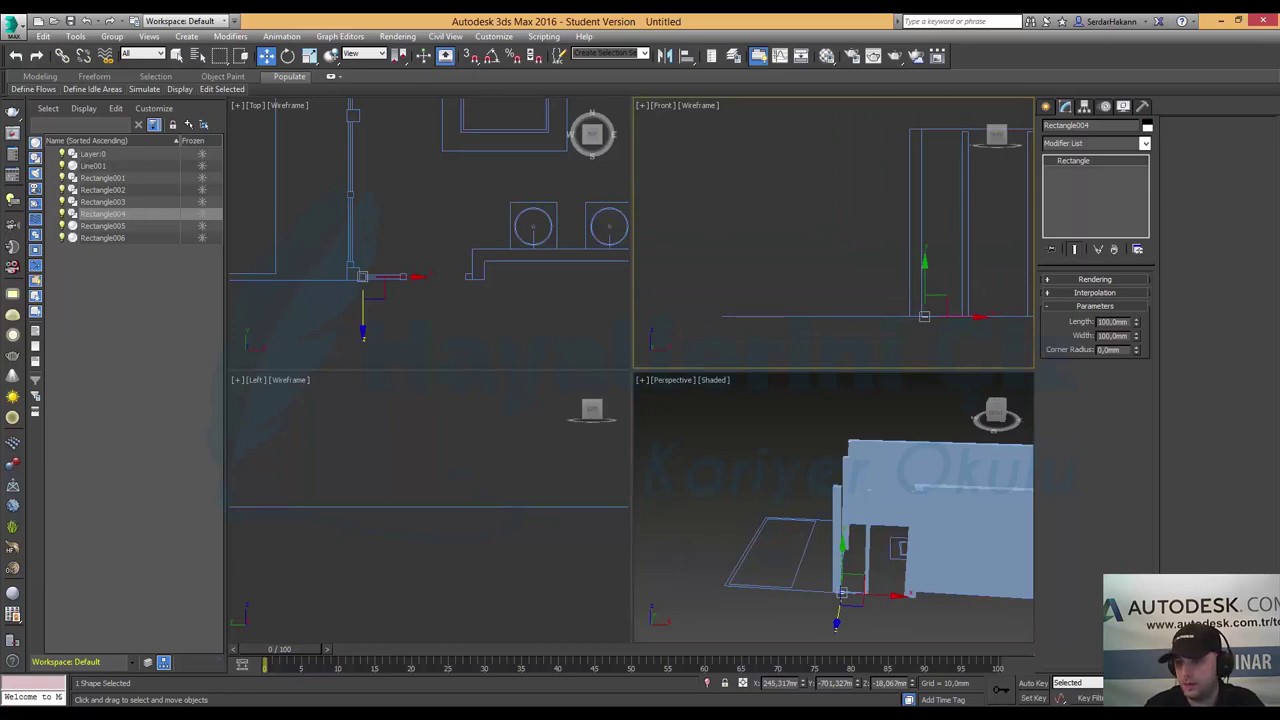
pyautogui.hotkey('alt', 'w')
pyautogui.moveTo(776, 446); pyautogui.dragTo(603, 349, button='middle')
pyautogui.scroll(2, 620, 400)
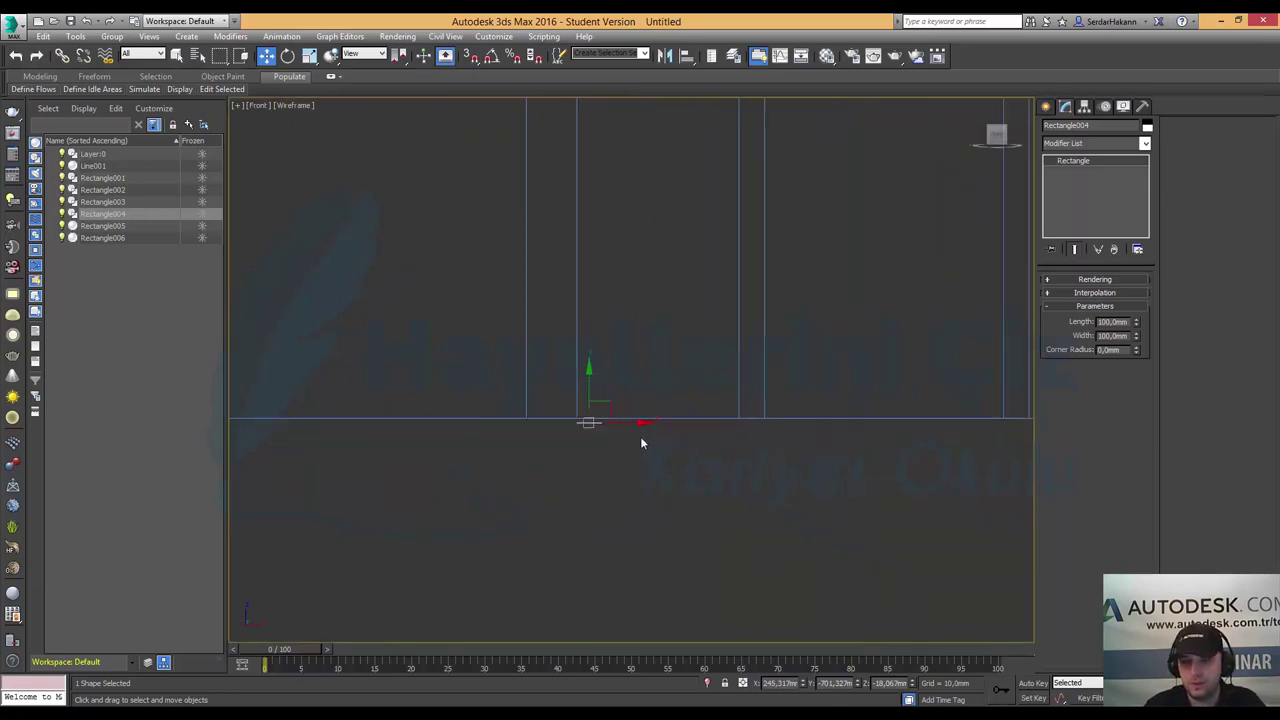
pyautogui.scroll(2, 548, 397)
pyautogui.moveTo(525, 395); pyautogui.dragTo(529, 377)
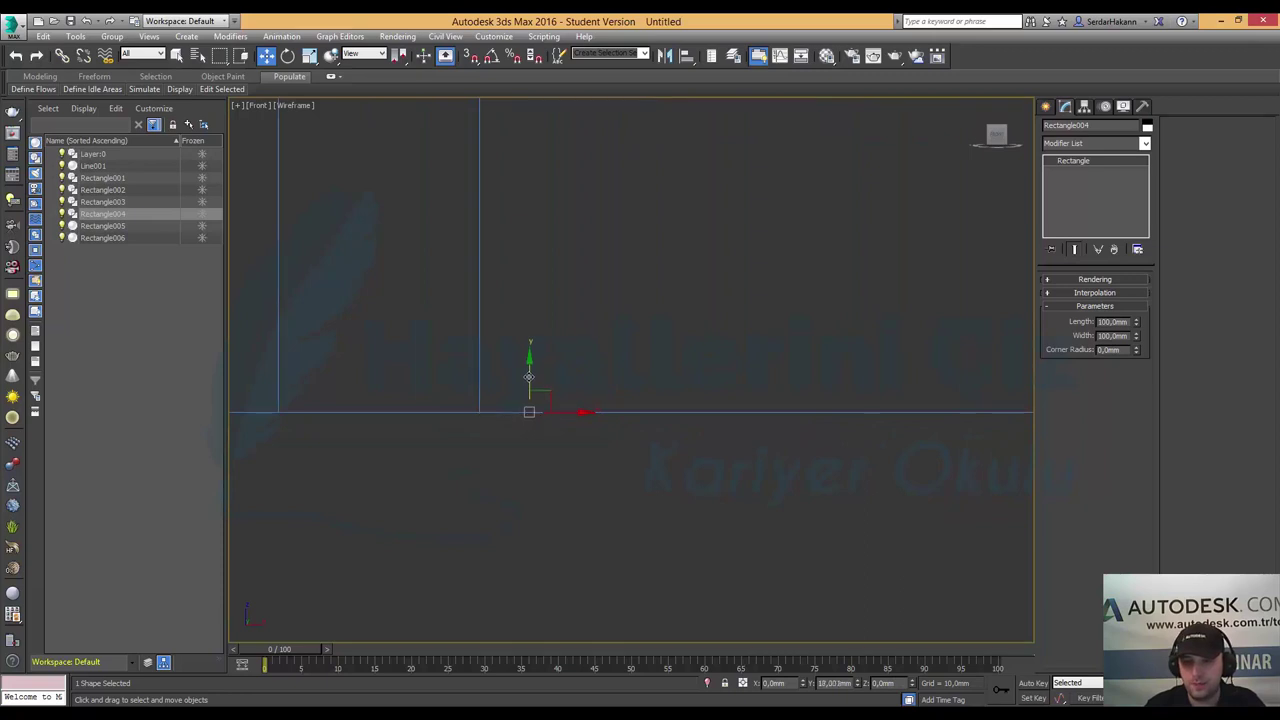
# - Return to a maximized Perspective view and select the rectangle at the post base
pyautogui.hotkey('alt', 'w')
pyautogui.middleClick(821, 557)
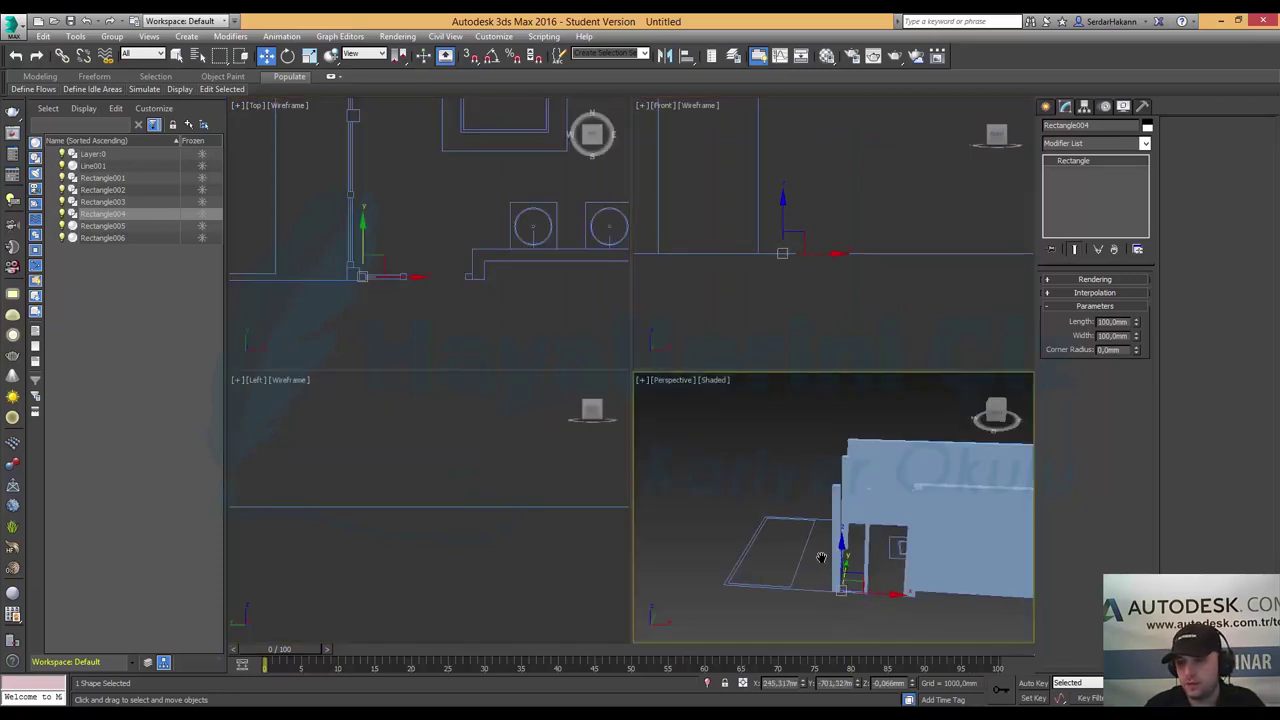
pyautogui.hotkey('alt', 'w')
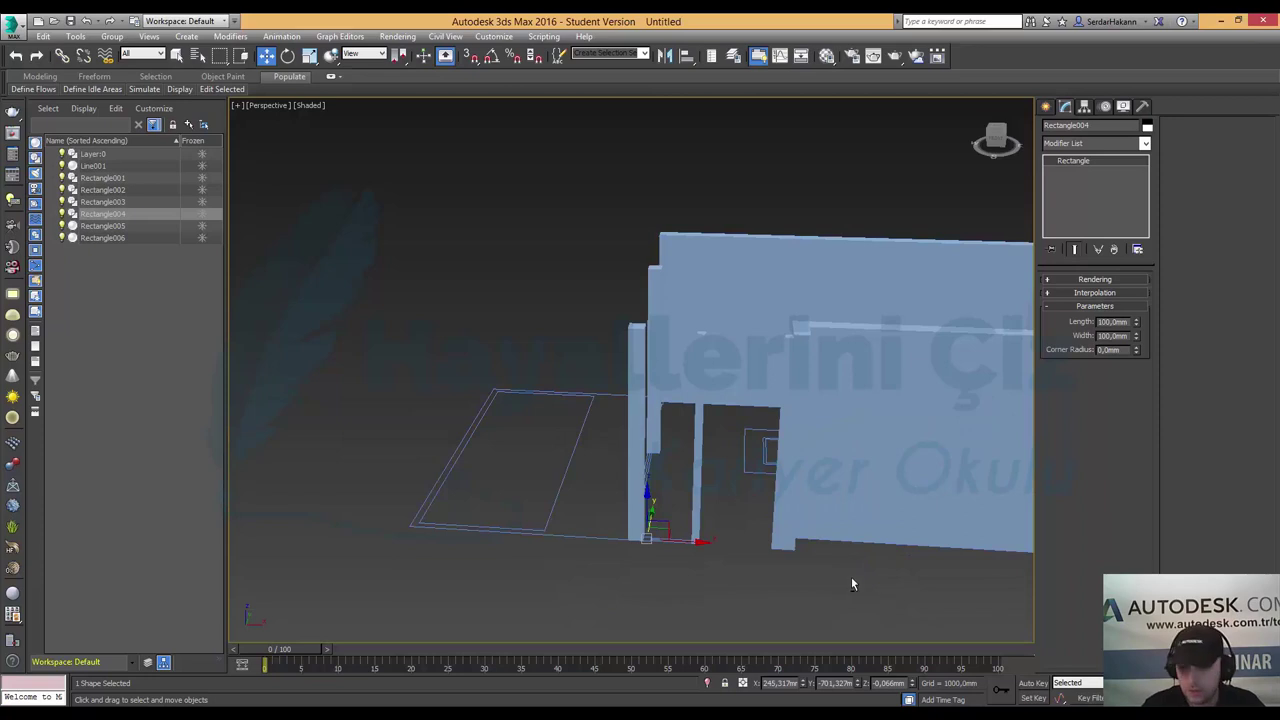
pyautogui.moveTo(851, 576)
pyautogui.keyDown('alt'); pyautogui.mouseDown(button='middle')
pyautogui.moveTo(745, 526)
pyautogui.moveTo(689, 563)
pyautogui.mouseUp(button='middle'); pyautogui.keyUp('alt')
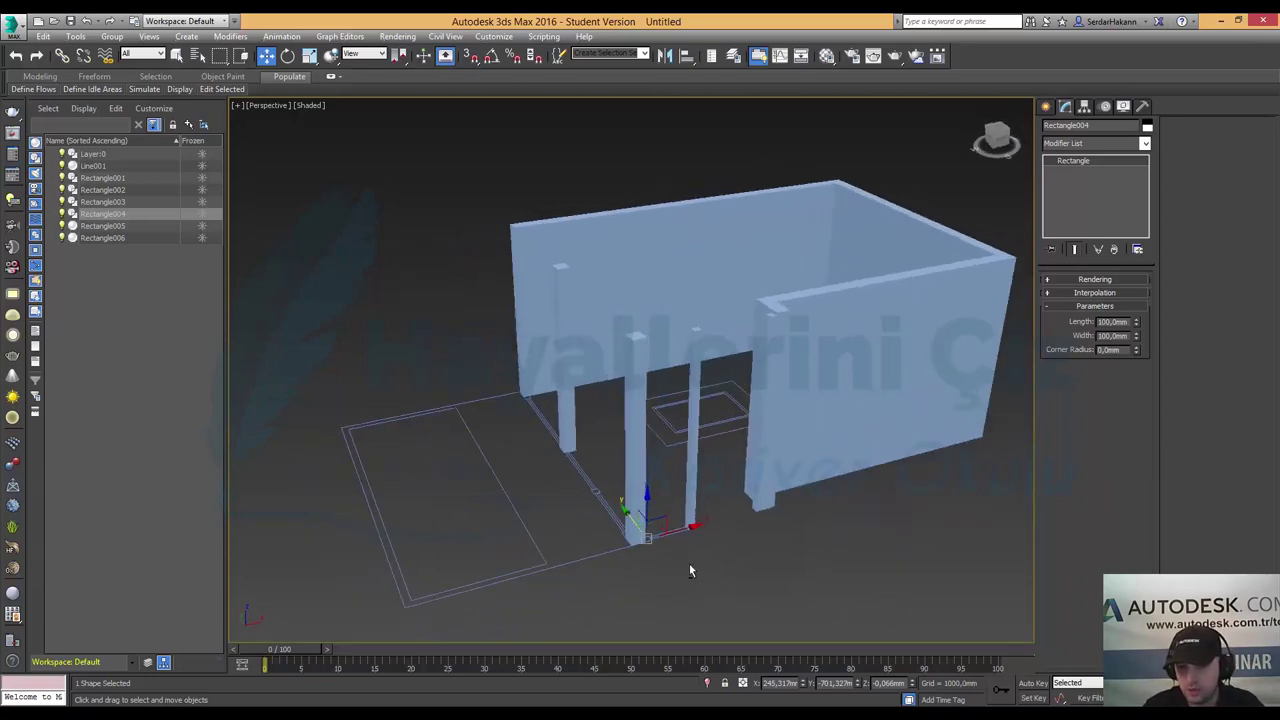
pyautogui.click(758, 505)
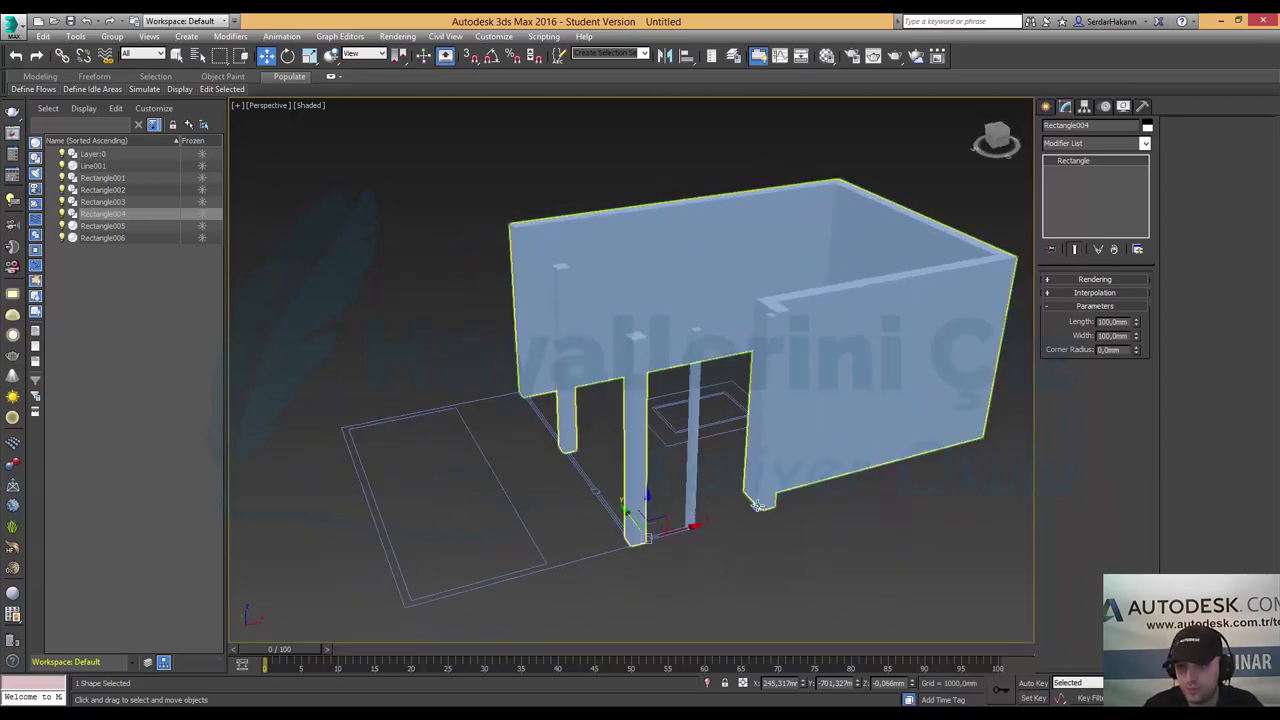
# - Convert Rectangle004 to Editable Poly and extrude its base face 2960 mm into a doorway post
pyautogui.rightClick(683, 527)
pyautogui.click(880, 672)
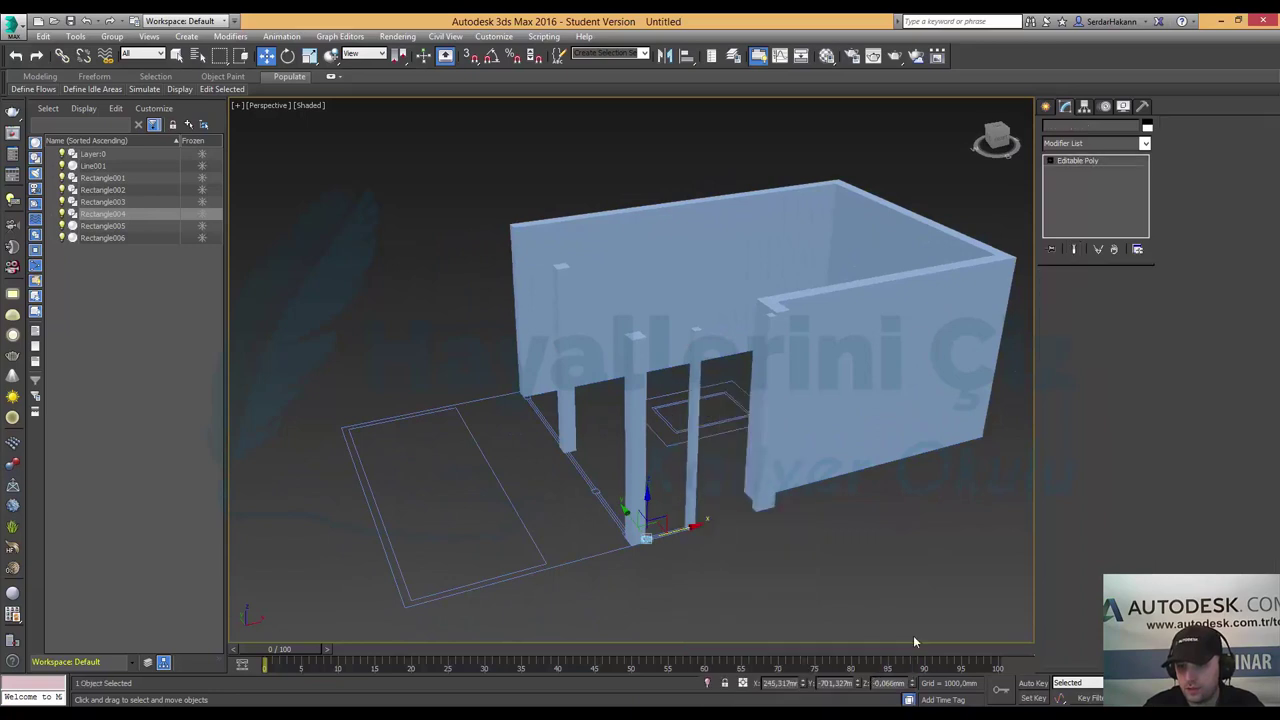
pyautogui.click(1109, 294)
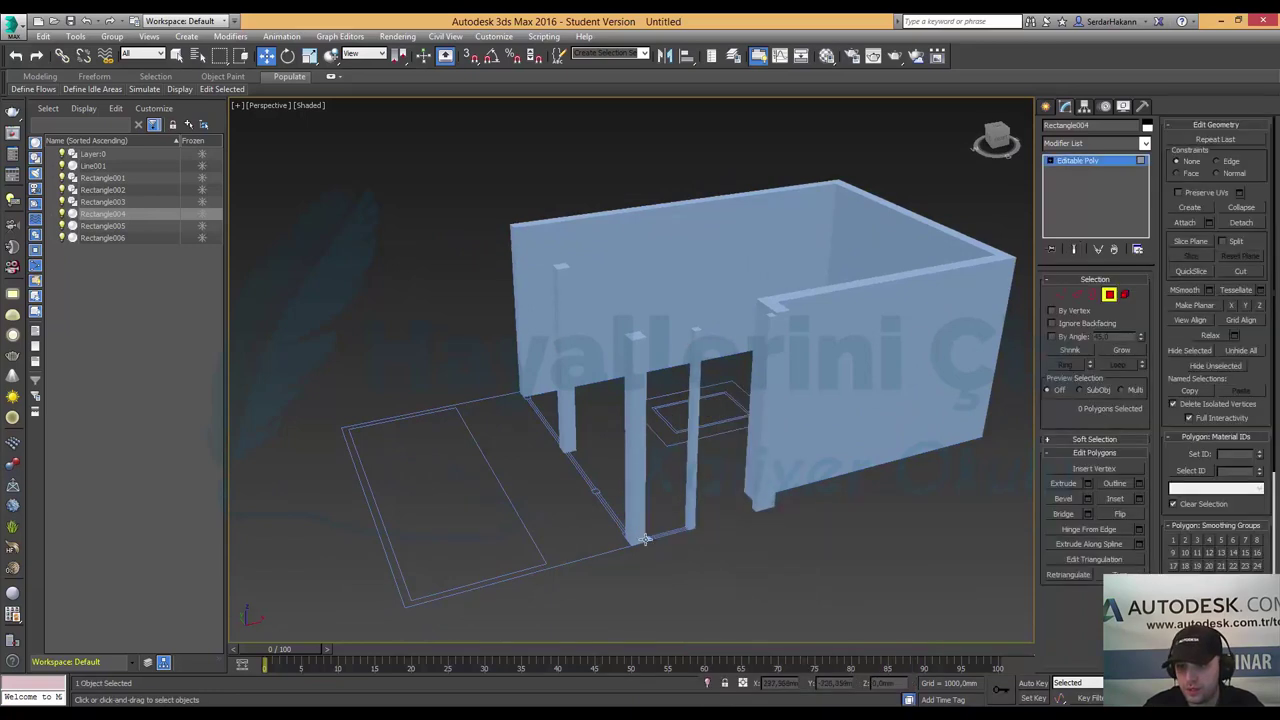
pyautogui.click(645, 539)
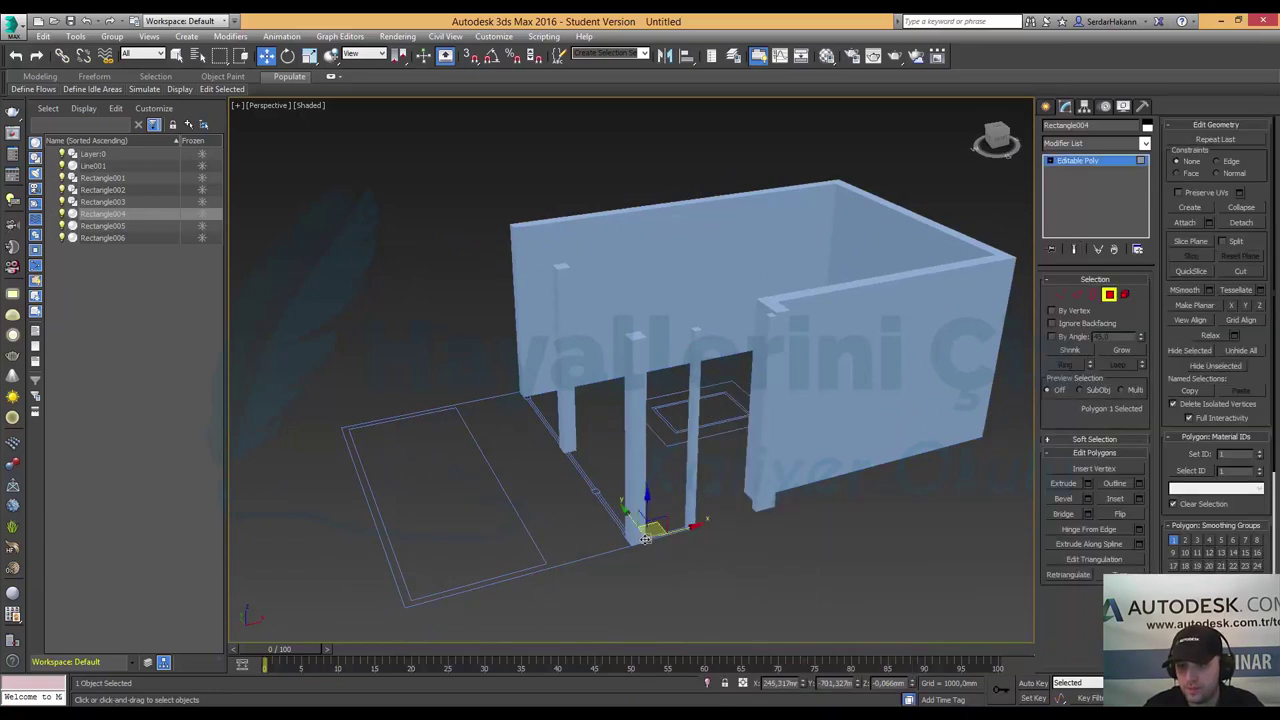
pyautogui.click(1087, 483)
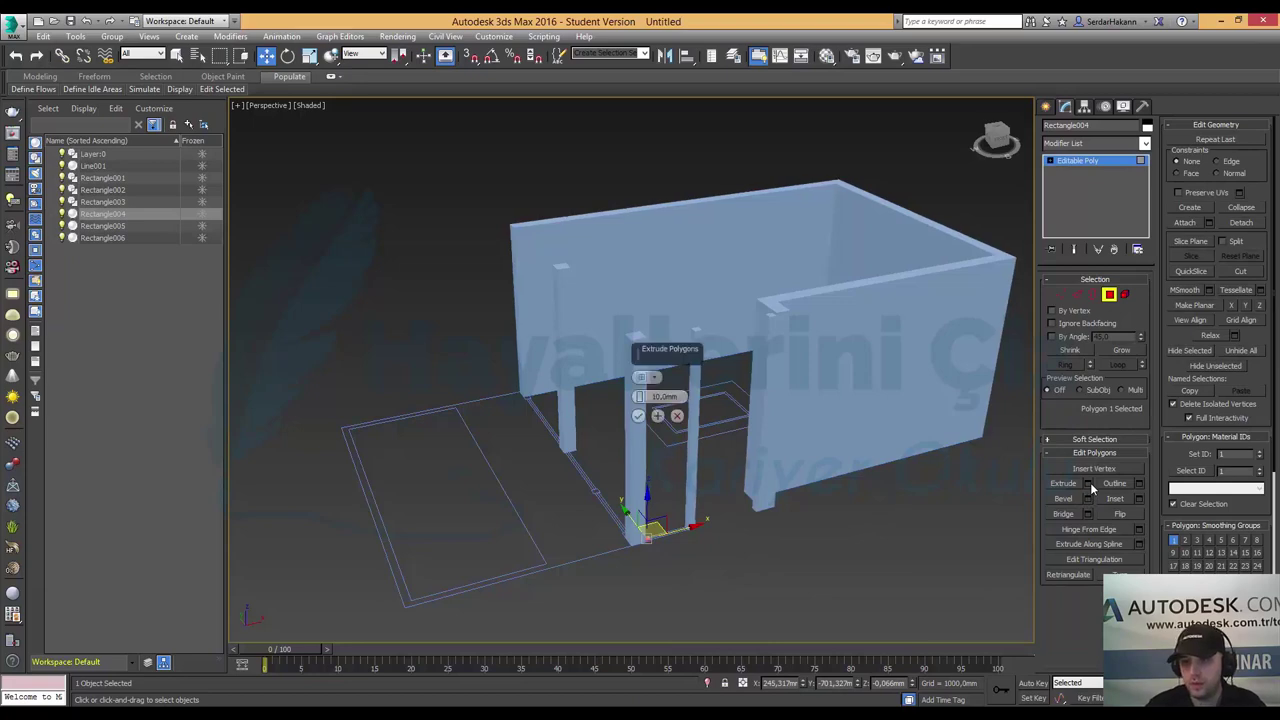
pyautogui.doubleClick(663, 397)
pyautogui.write('2960')
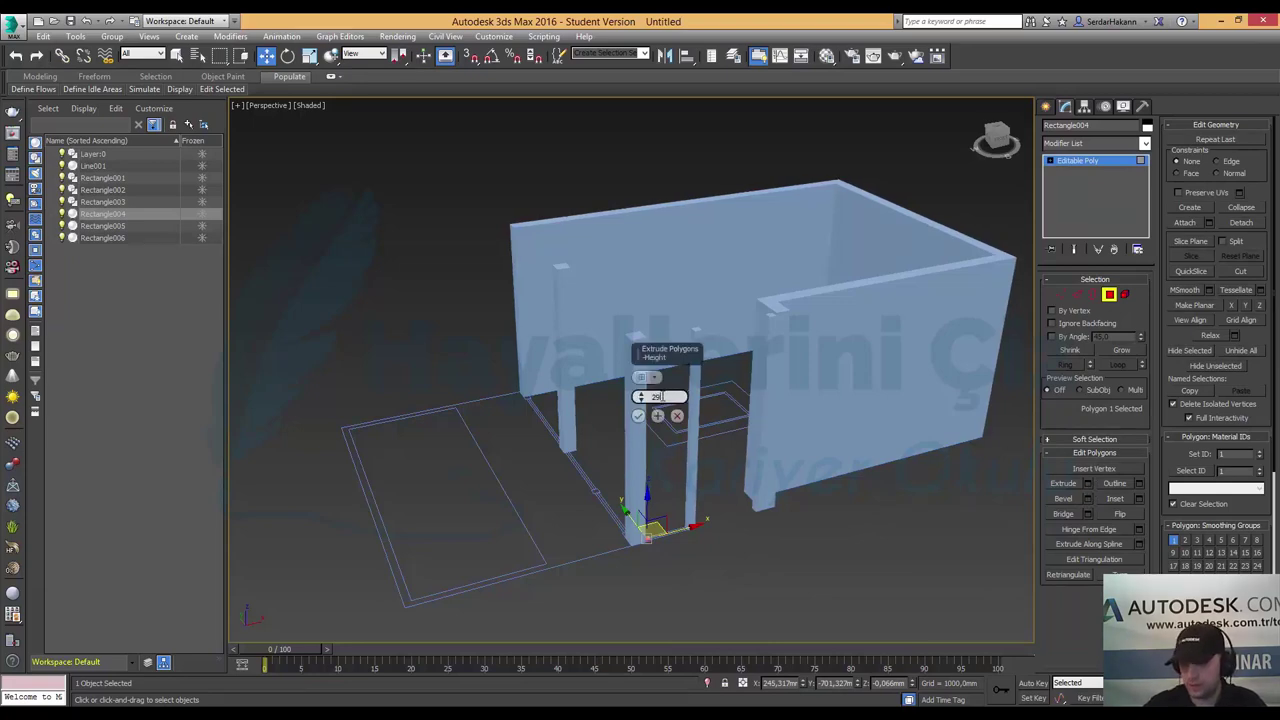
pyautogui.press('Return')
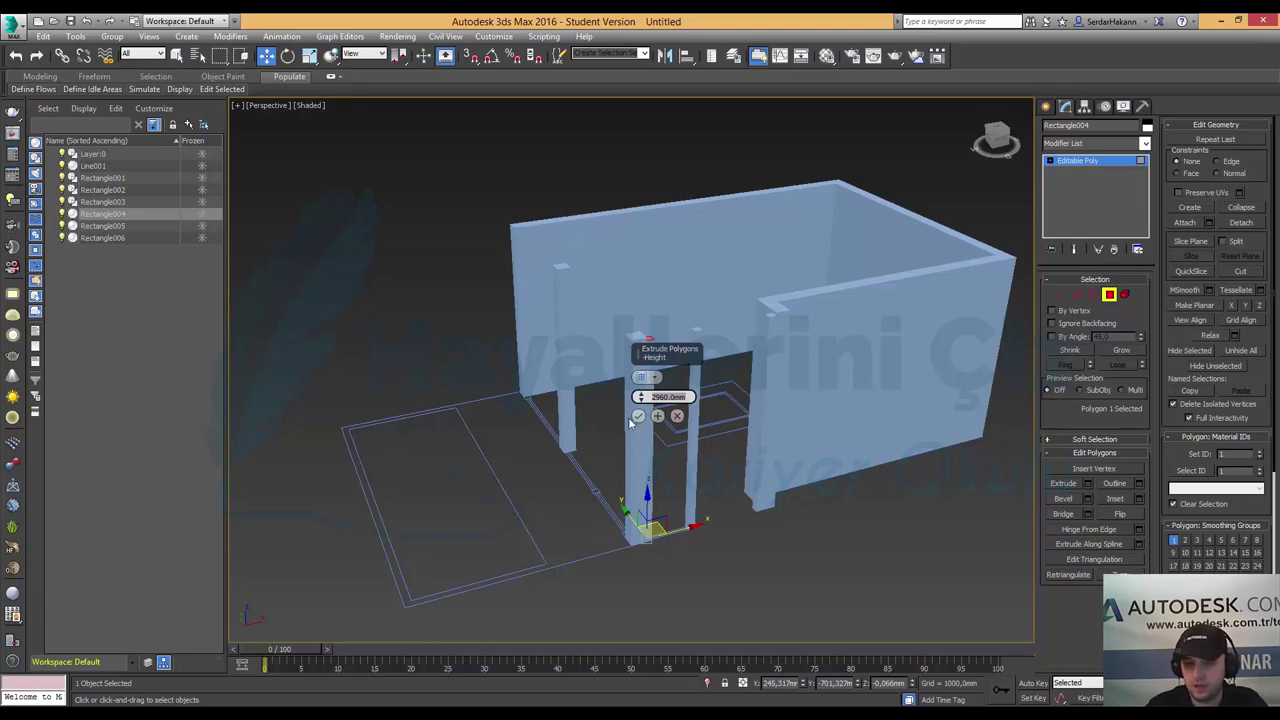
pyautogui.click(638, 417)
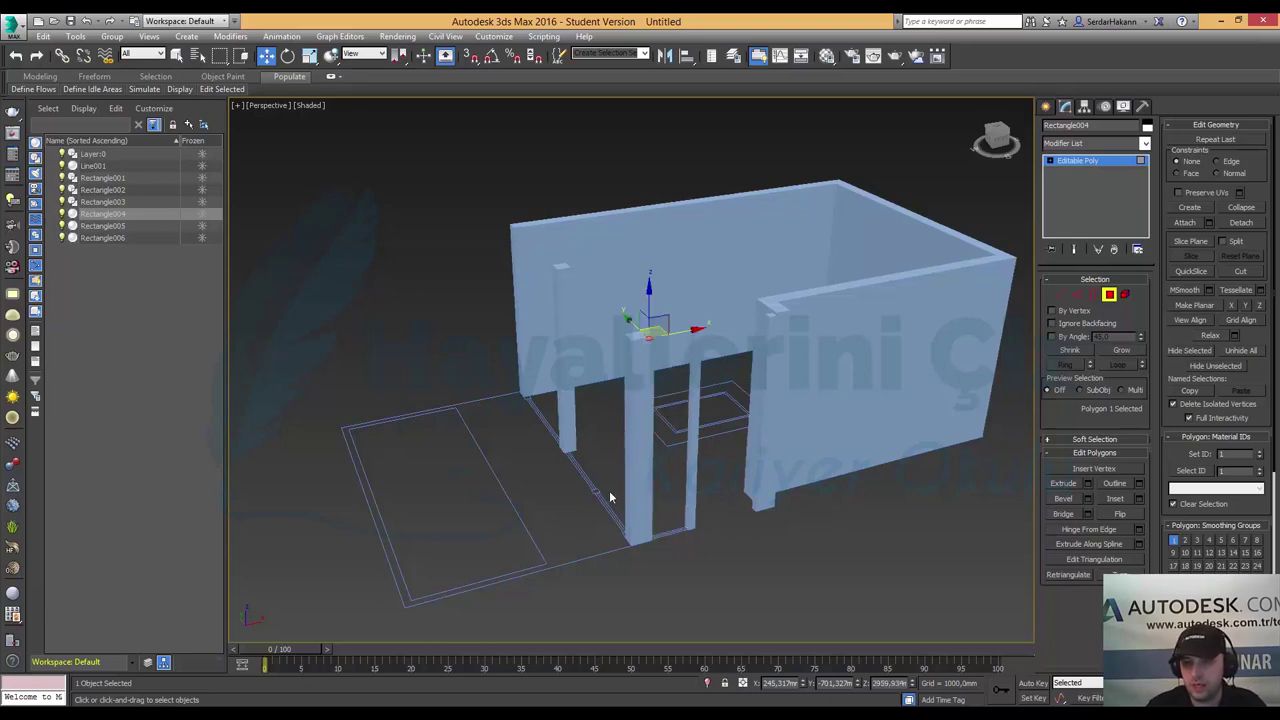
pyautogui.keyDown('alt'); pyautogui.moveTo(600, 486); pyautogui.dragTo(653, 495, button='middle'); pyautogui.keyUp('alt')
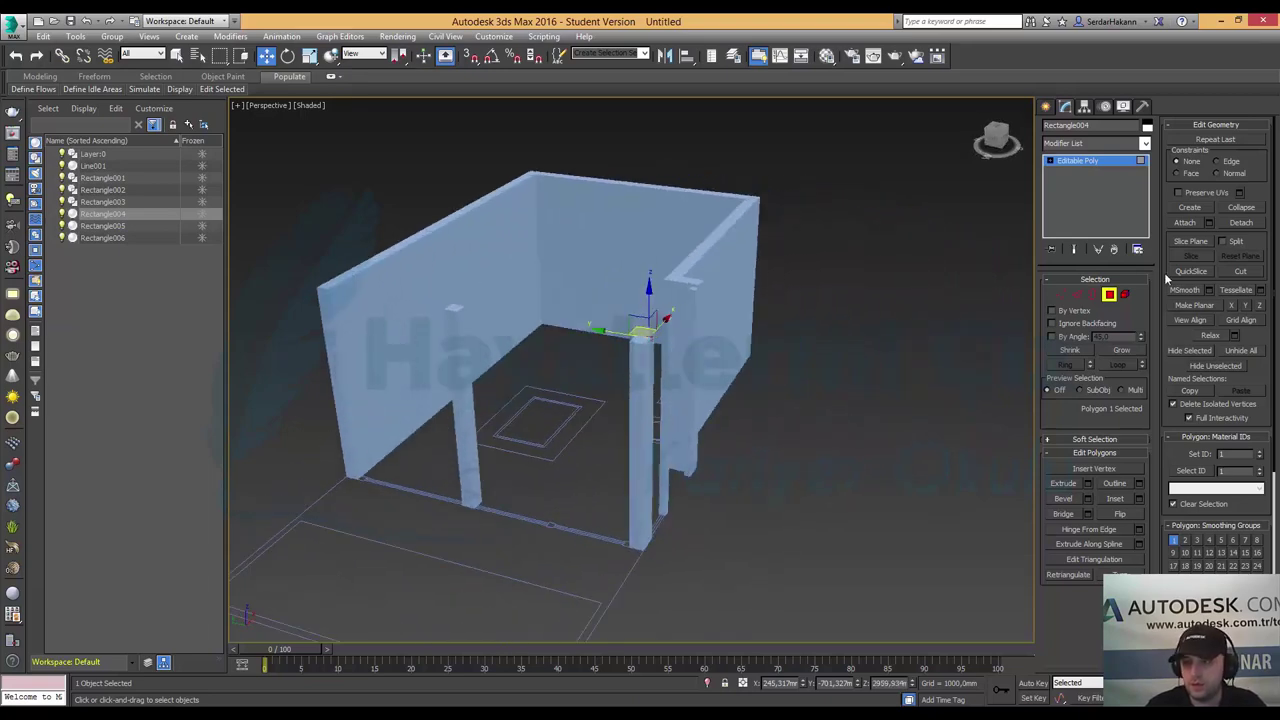
pyautogui.click(1109, 294)
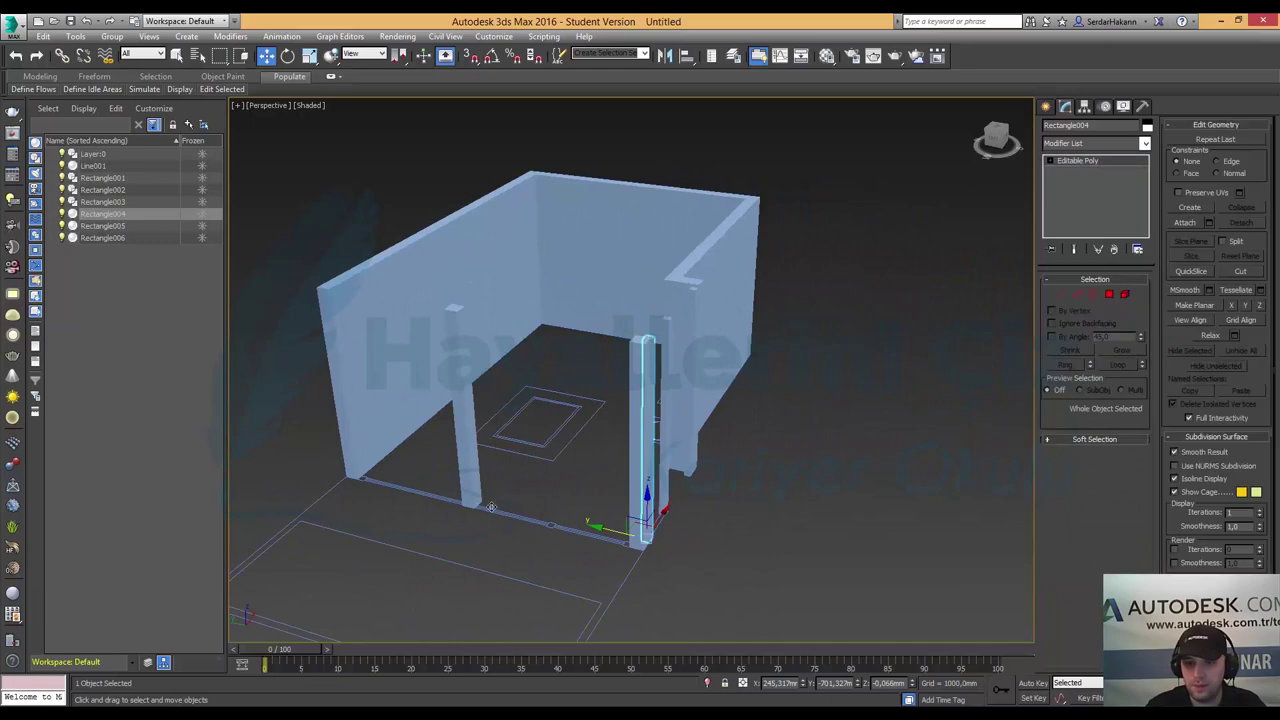
# - Convert Rectangle003 to Editable Poly and extrude its face 2960 mm into a doorway post
pyautogui.click(118, 203)
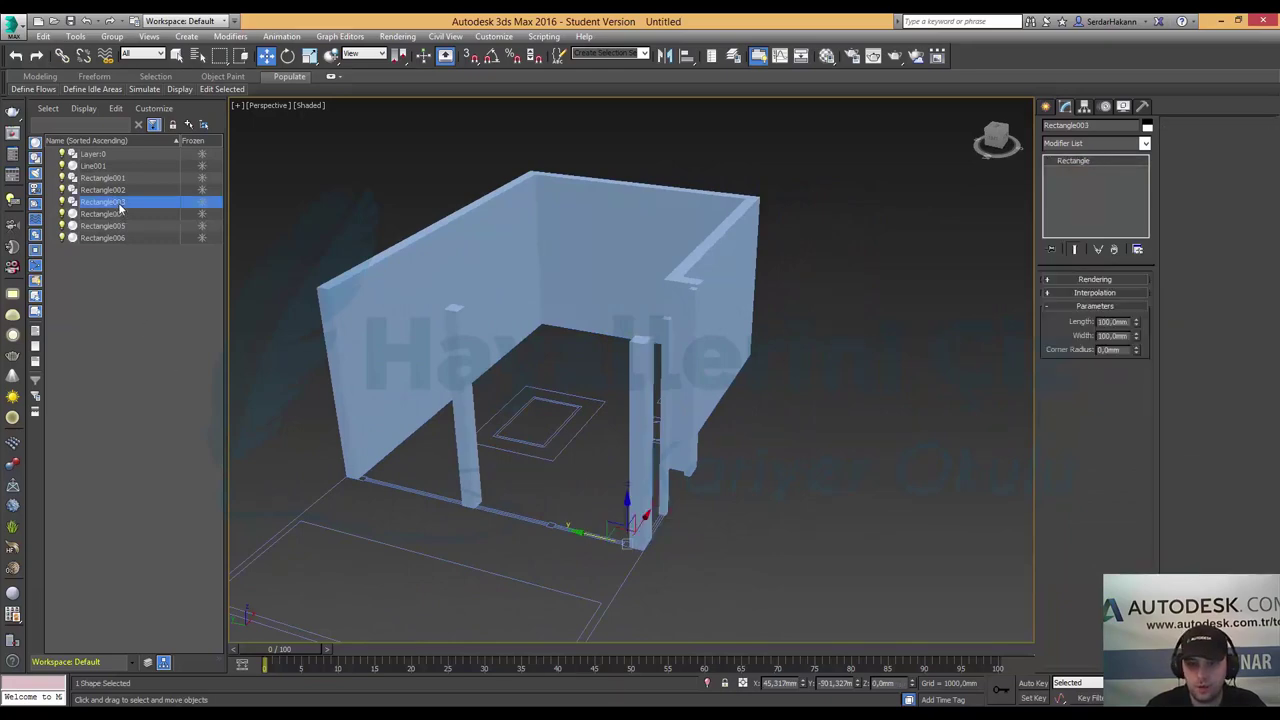
pyautogui.rightClick(594, 516)
pyautogui.moveTo(640, 648)
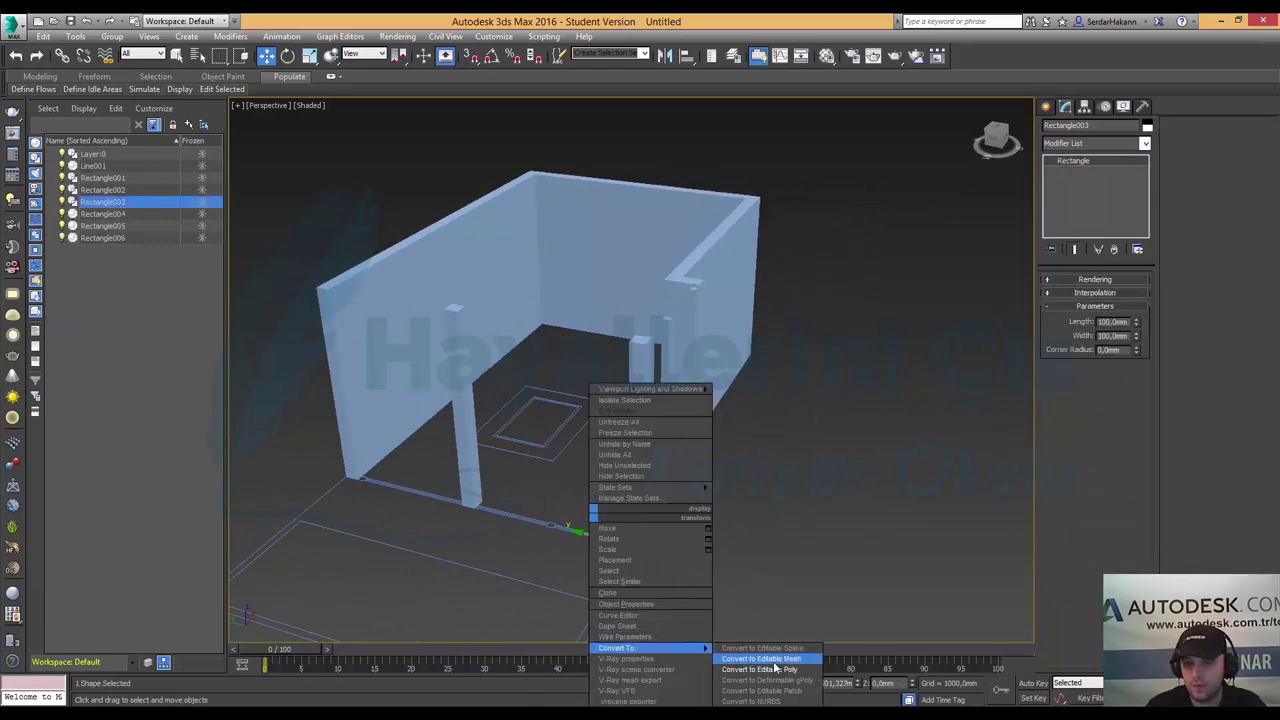
pyautogui.click(775, 669)
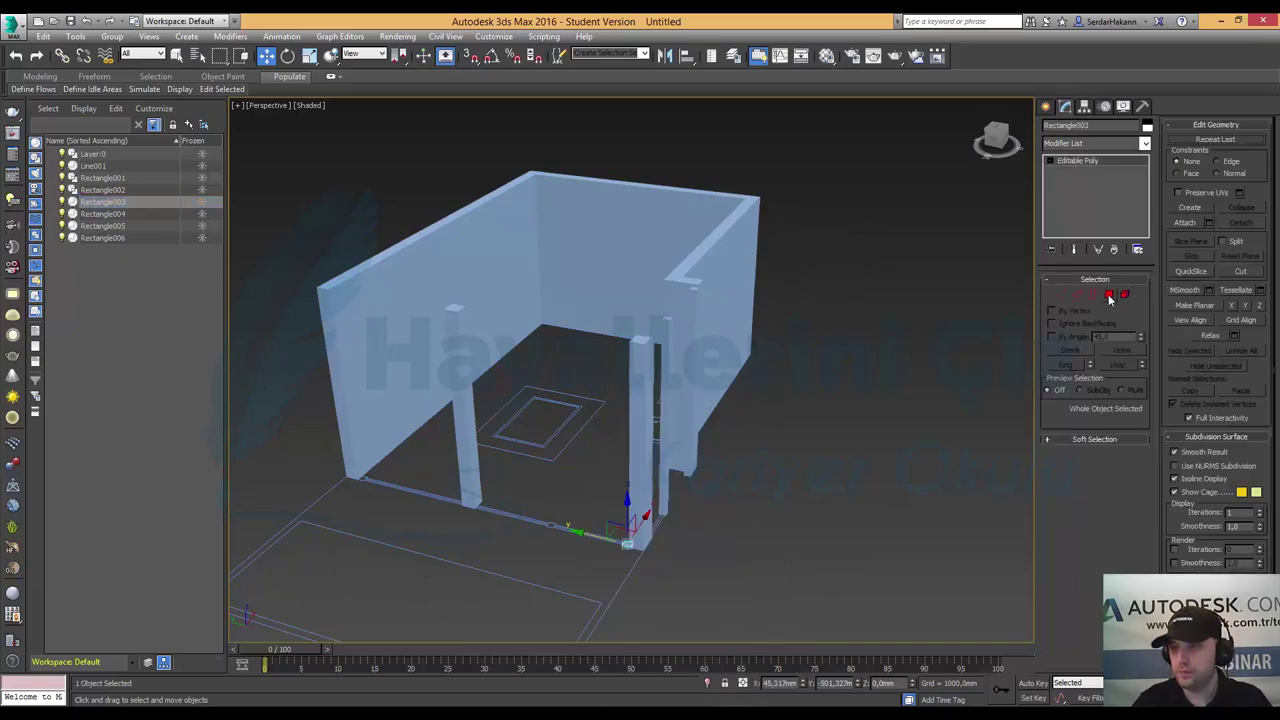
pyautogui.click(1109, 295)
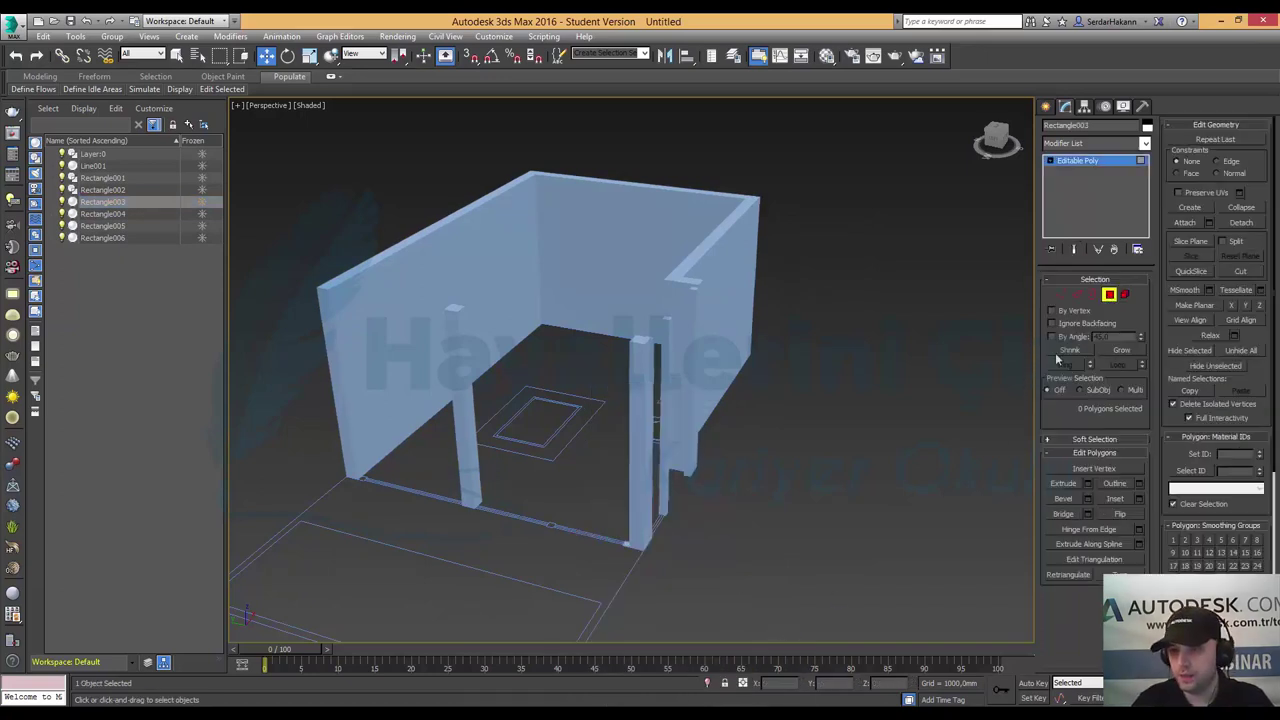
pyautogui.click(627, 542)
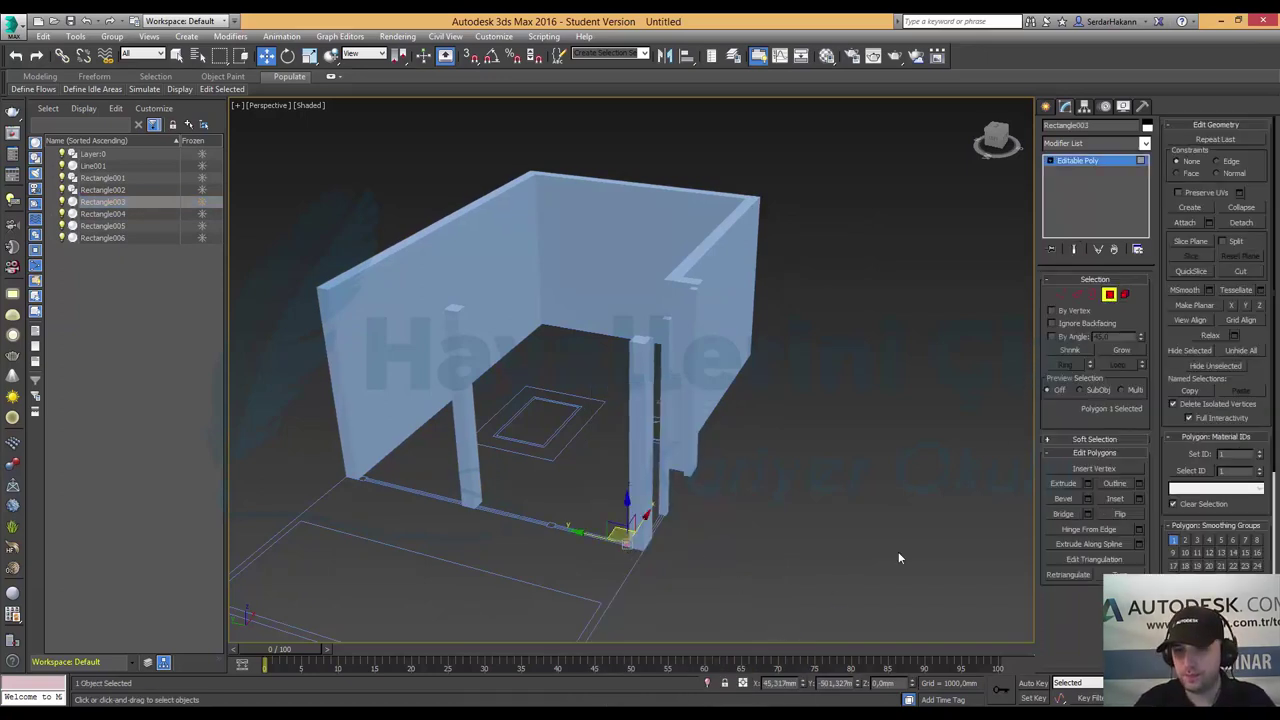
pyautogui.click(1089, 484)
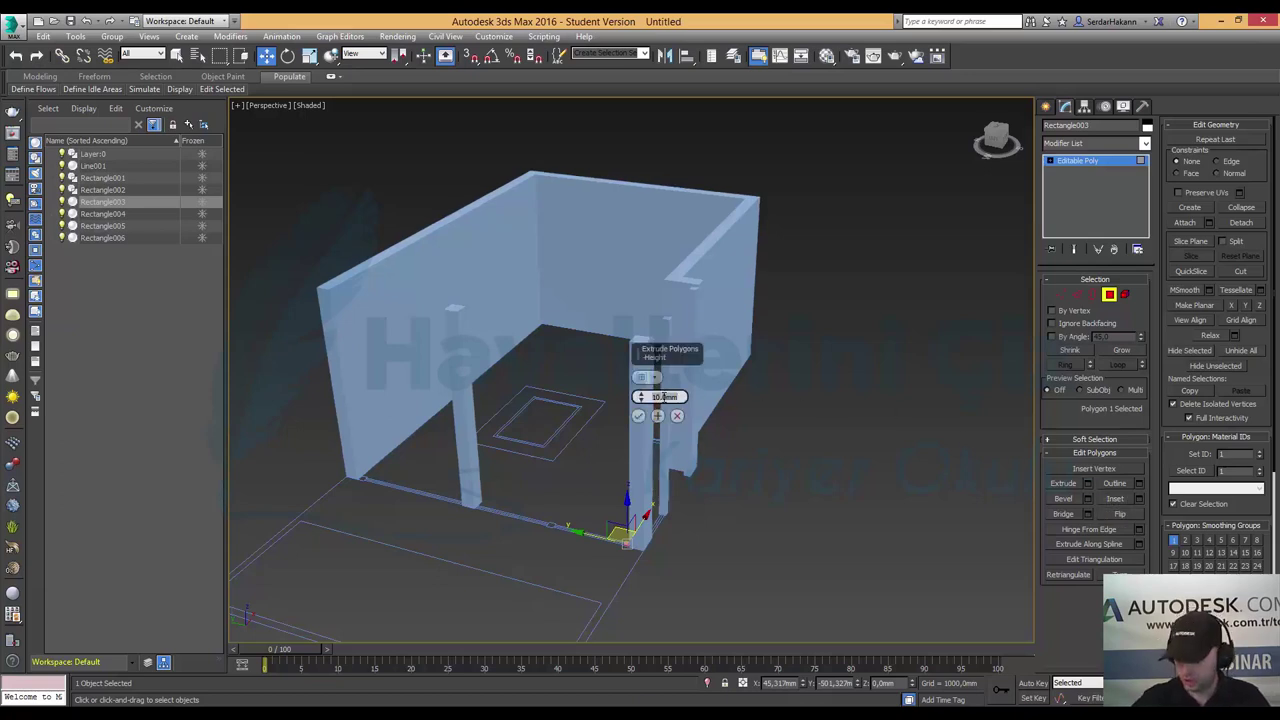
pyautogui.write('2500')
pyautogui.press('Return')
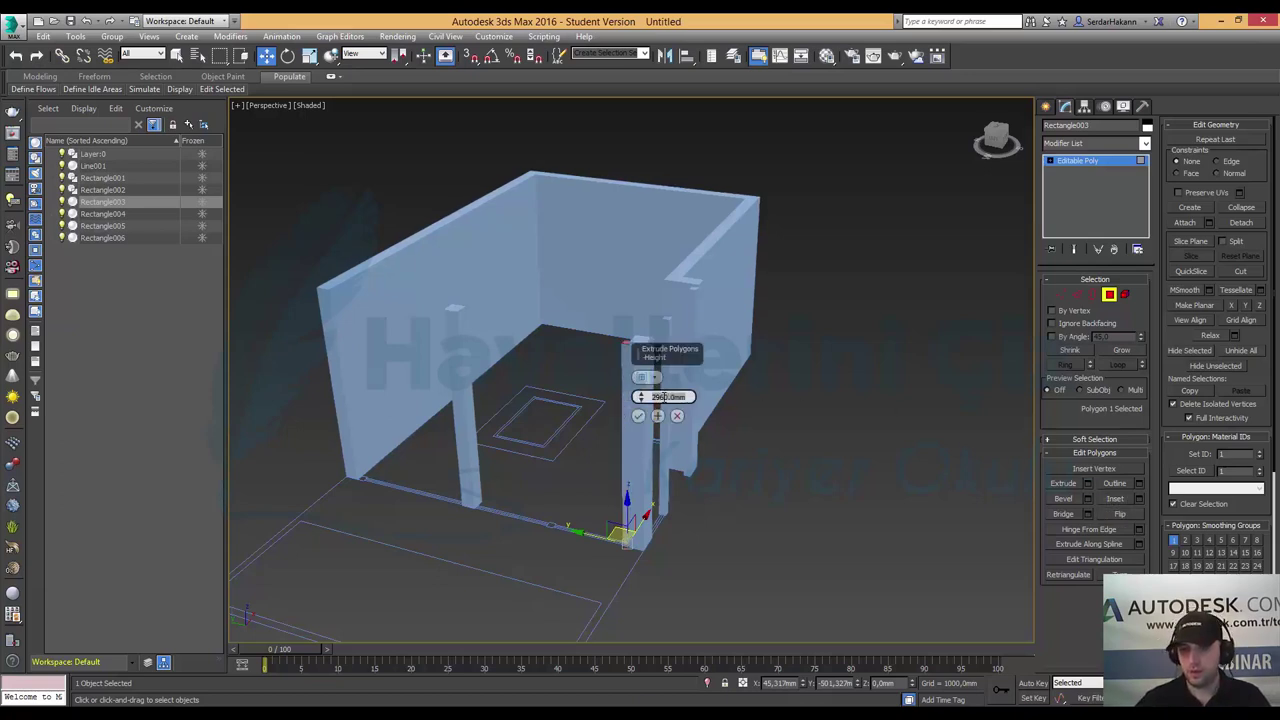
pyautogui.click(637, 416)
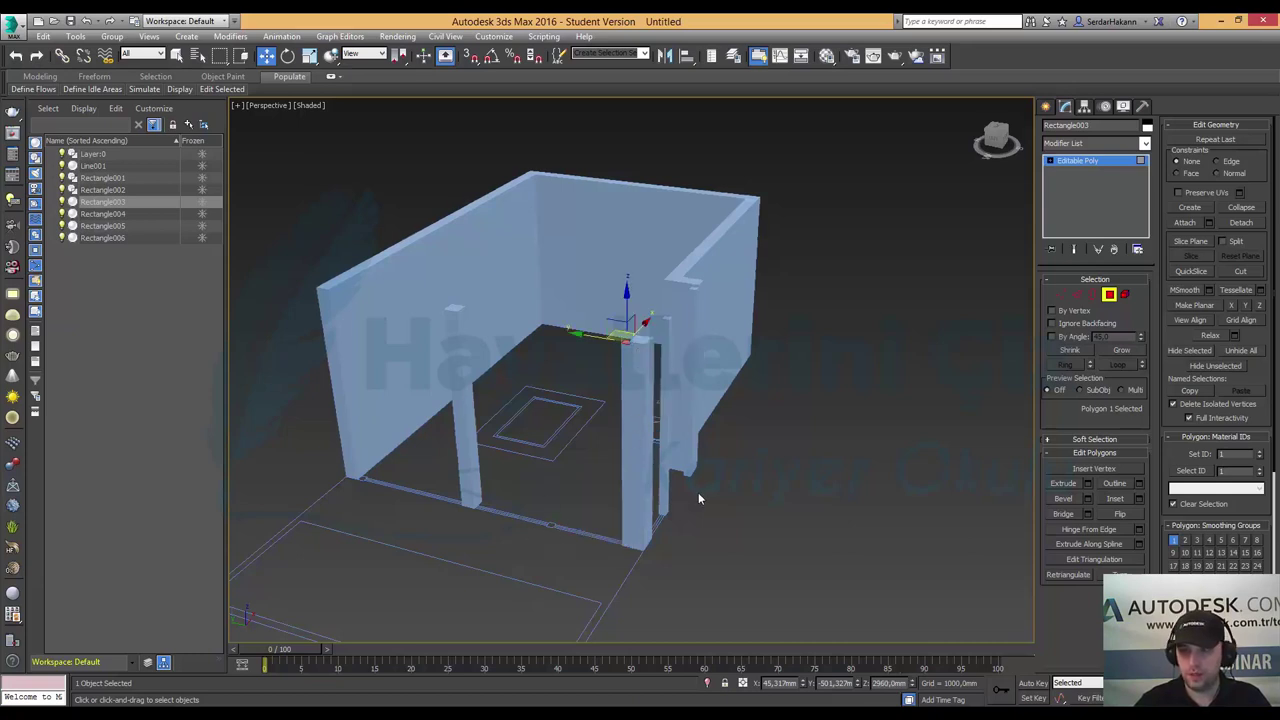
pyautogui.click(1109, 294)
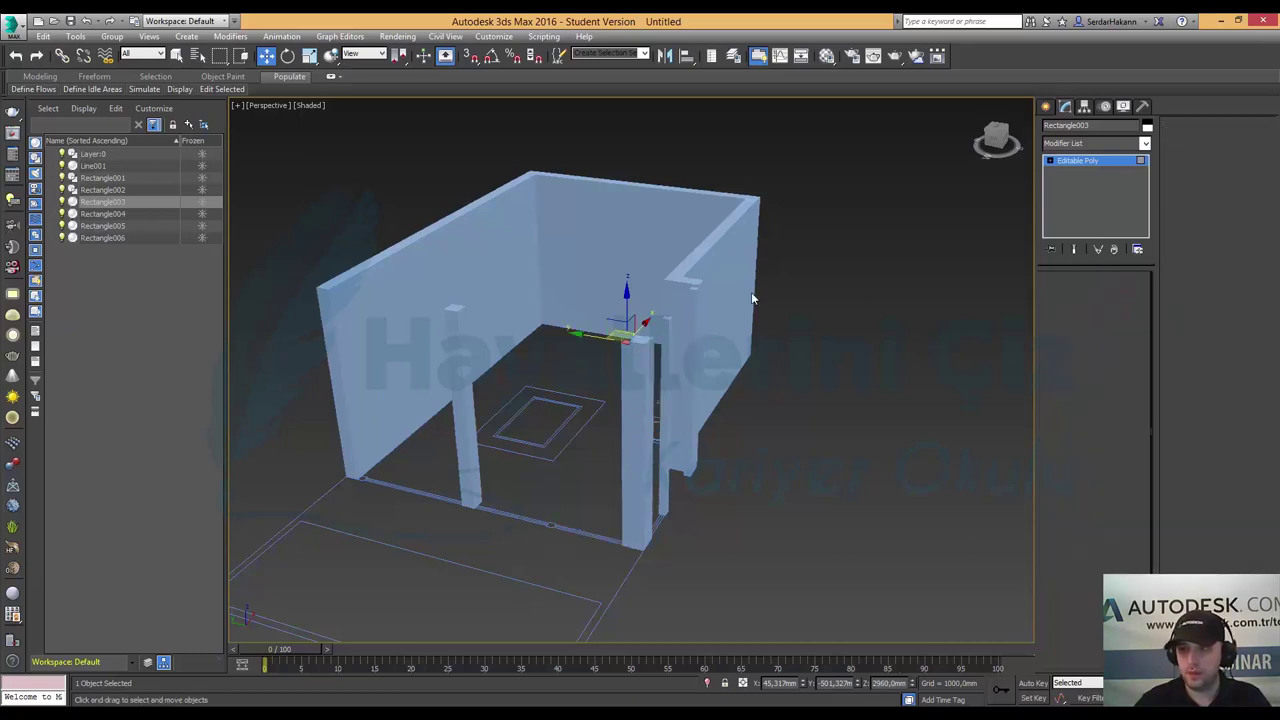
# - Convert Rectangle002 to Editable Poly and extrude its square face 2960 mm into a post
pyautogui.click(105, 189)
pyautogui.rightClick(515, 514)
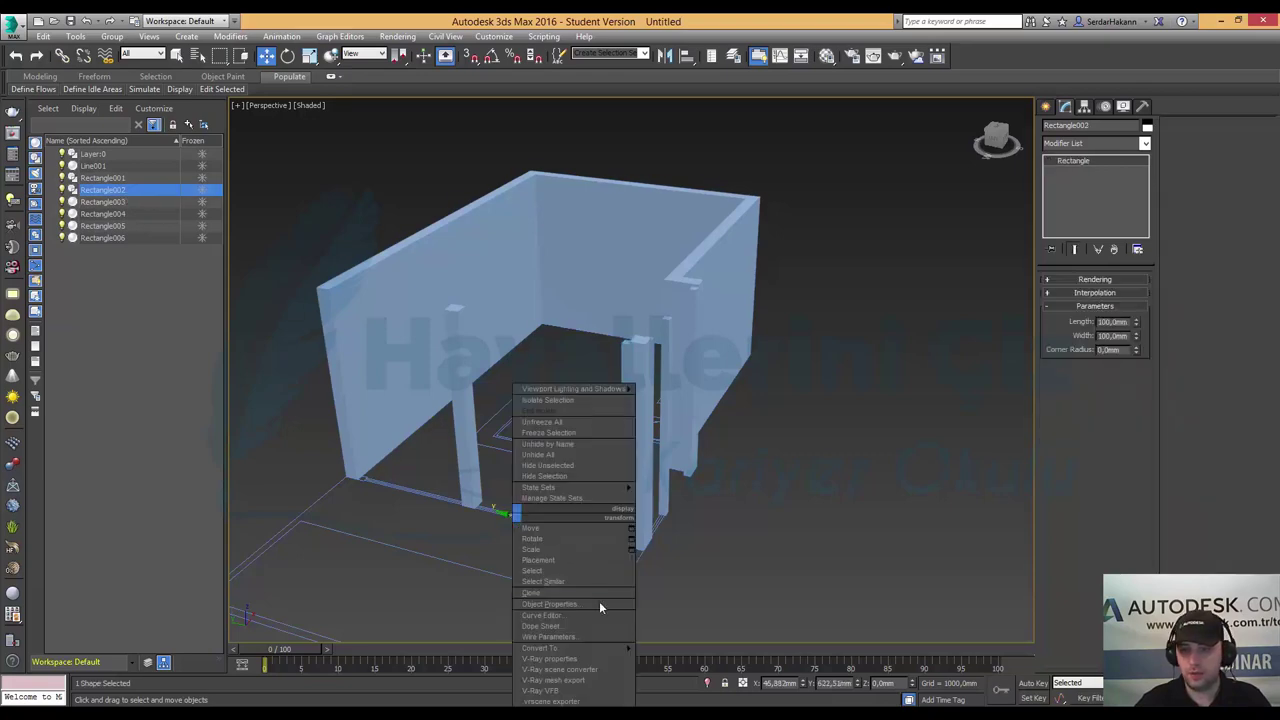
pyautogui.click(698, 661)
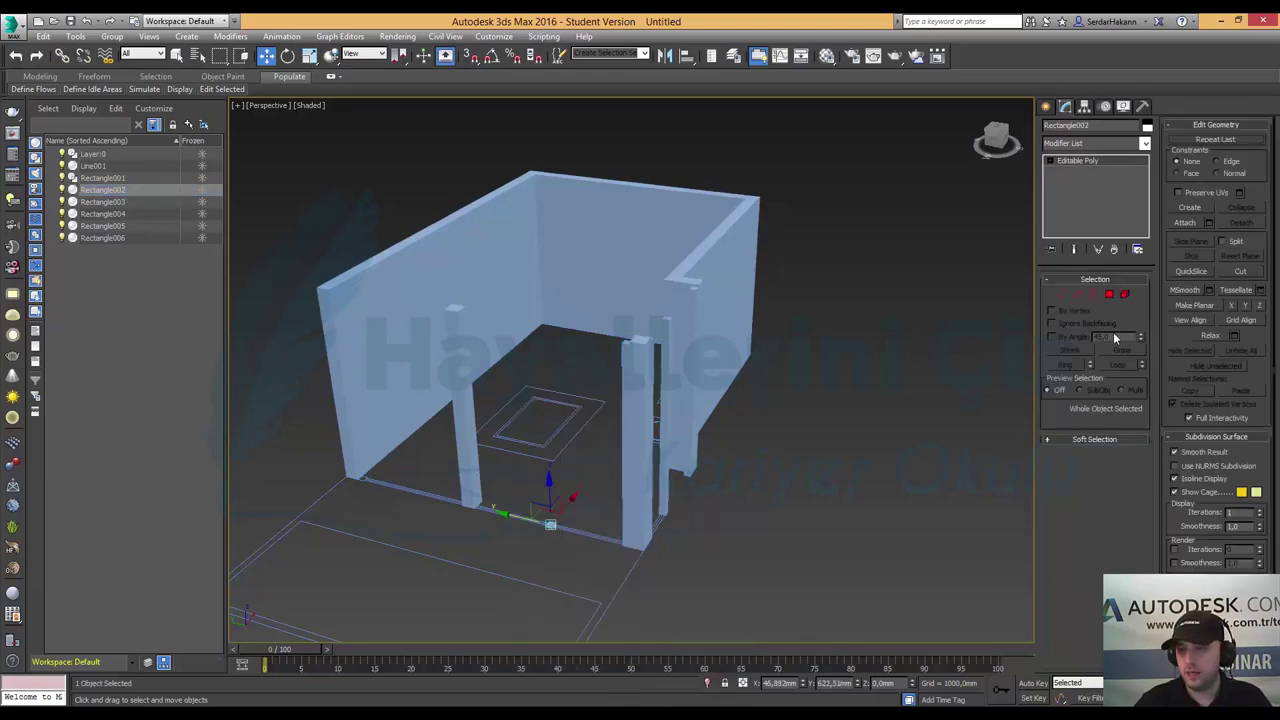
pyautogui.click(1109, 294)
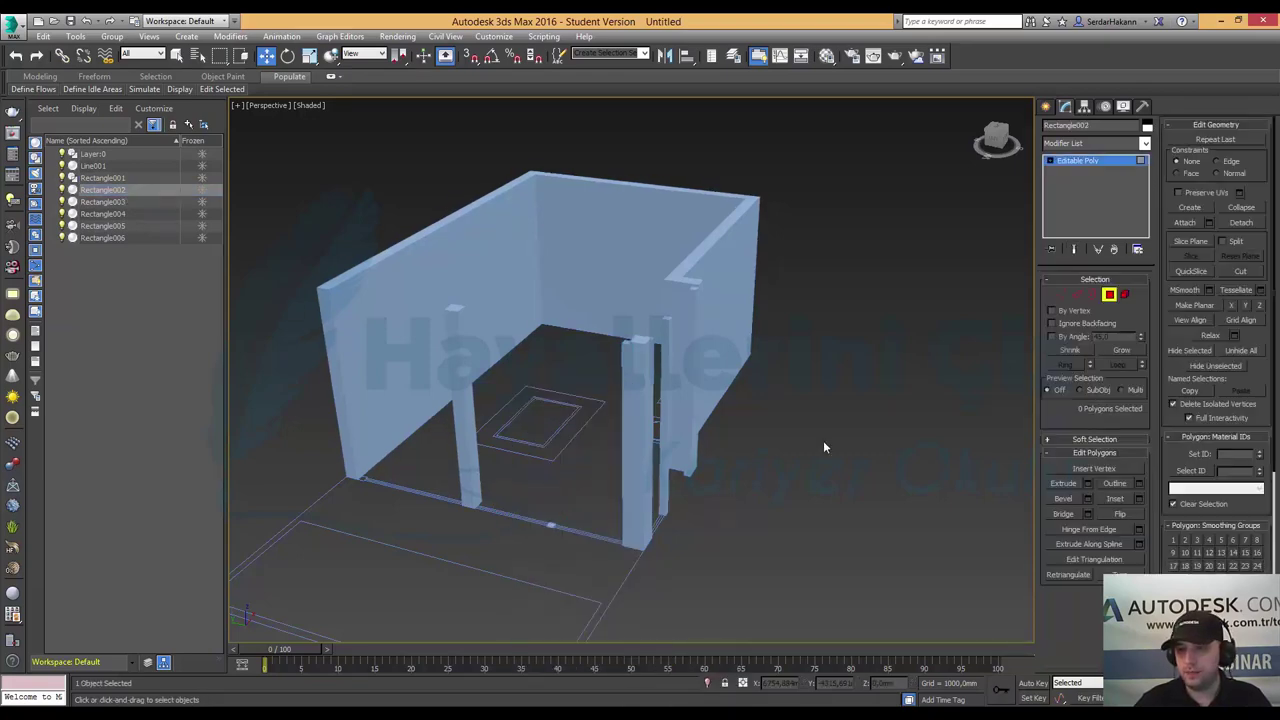
pyautogui.click(551, 528)
pyautogui.click(1088, 484)
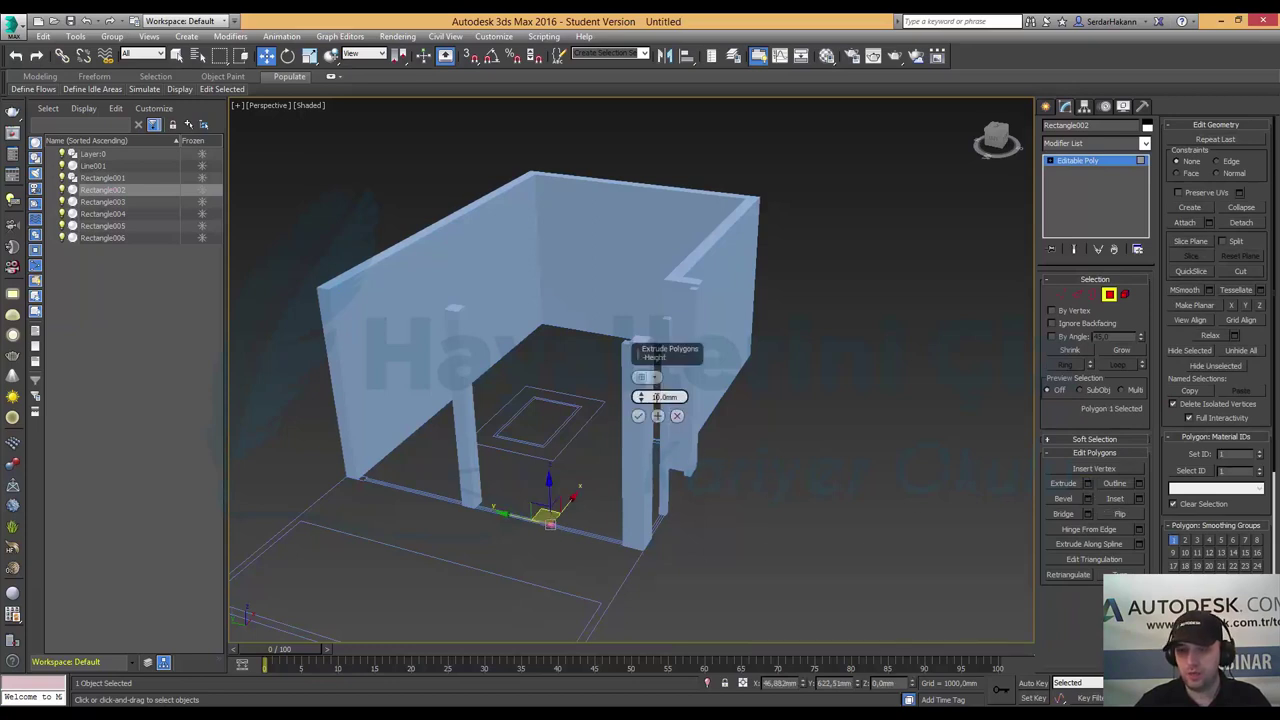
pyautogui.doubleClick(663, 397)
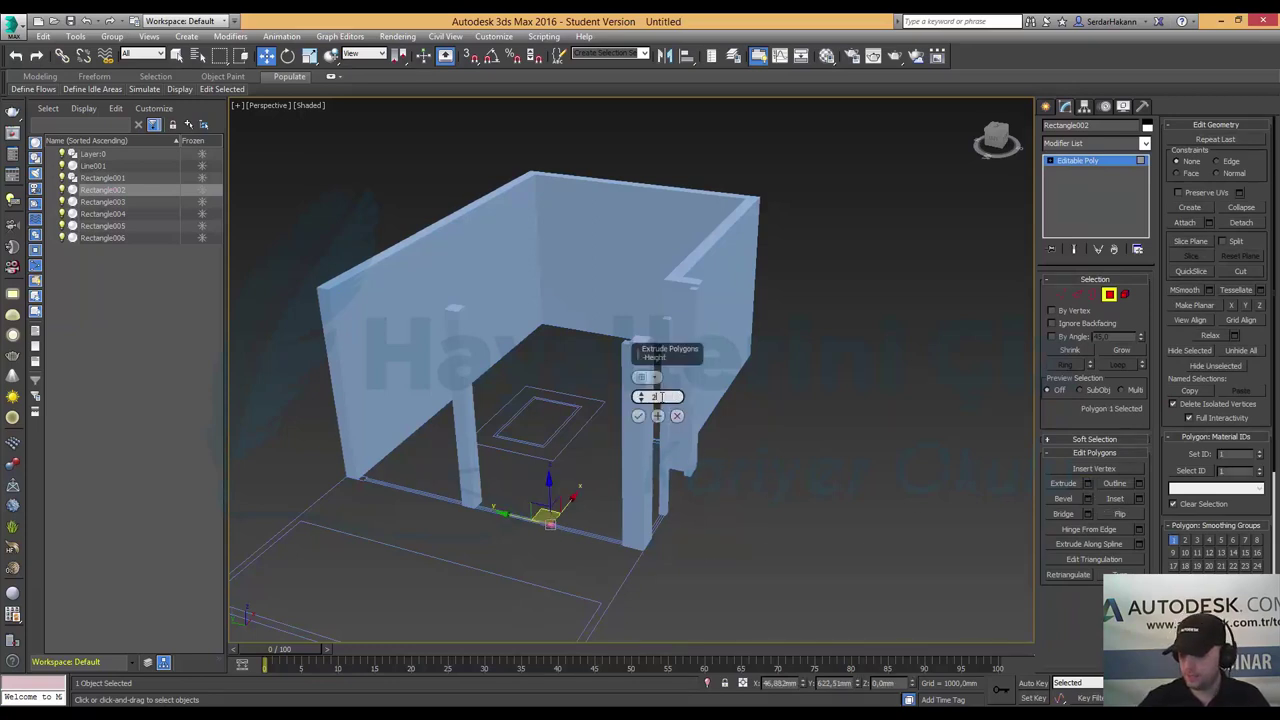
pyautogui.write('2500')
pyautogui.press('Return')
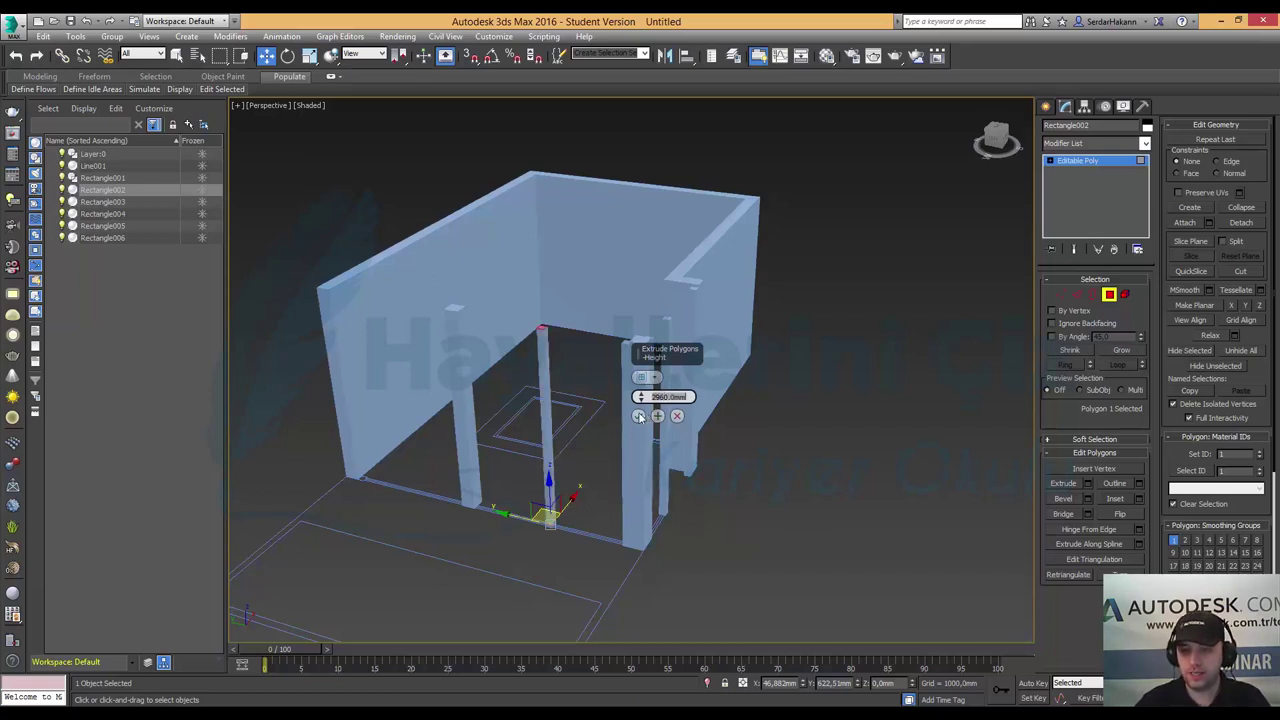
pyautogui.click(639, 416)
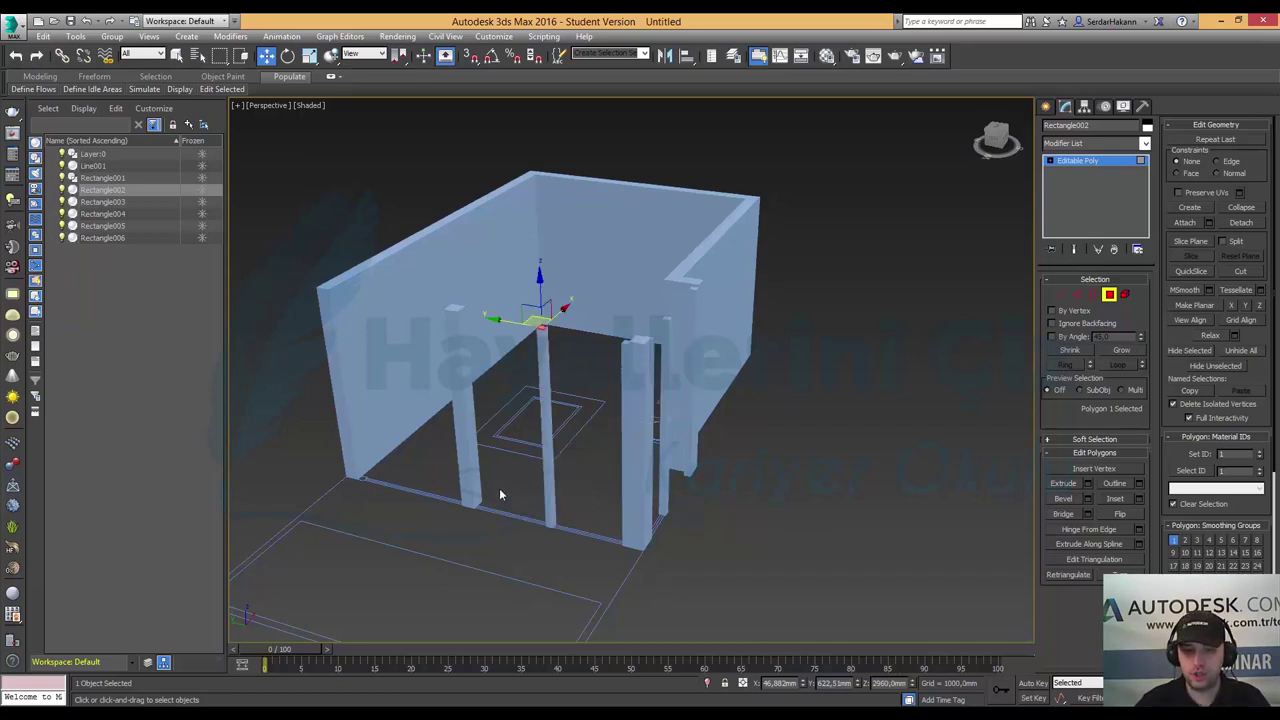
pyautogui.click(1109, 295)
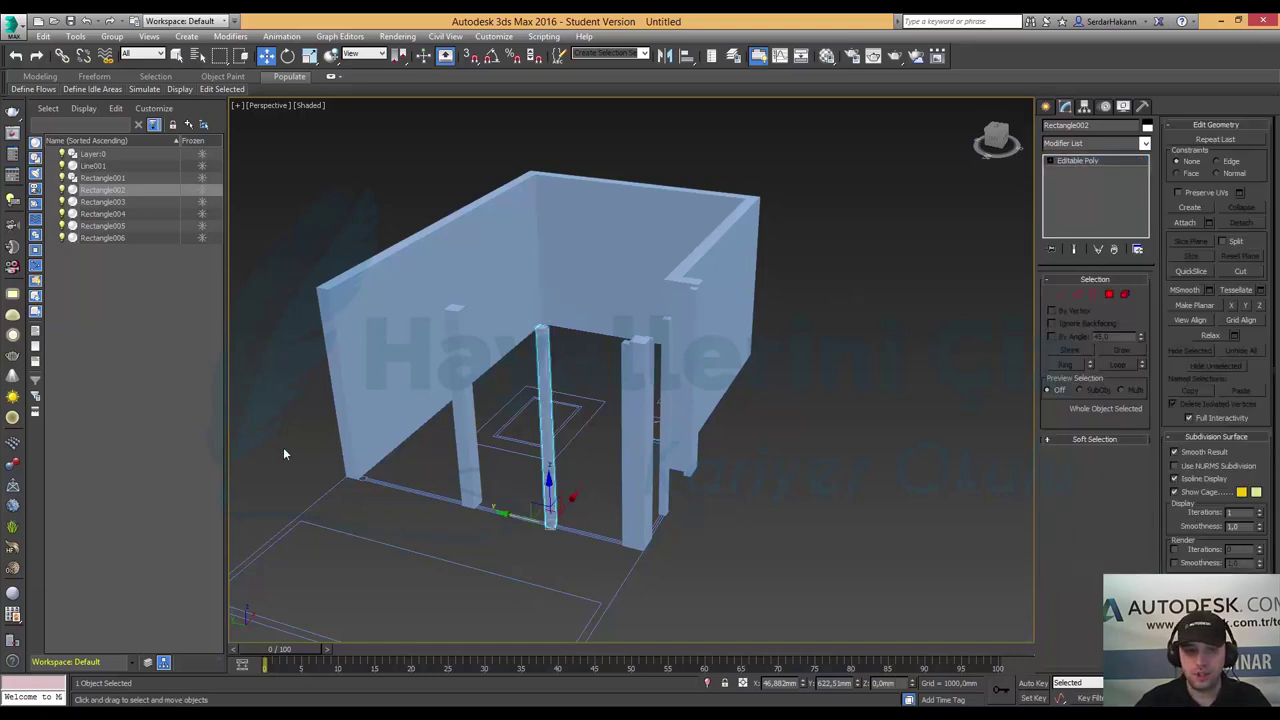
pyautogui.click(118, 179)
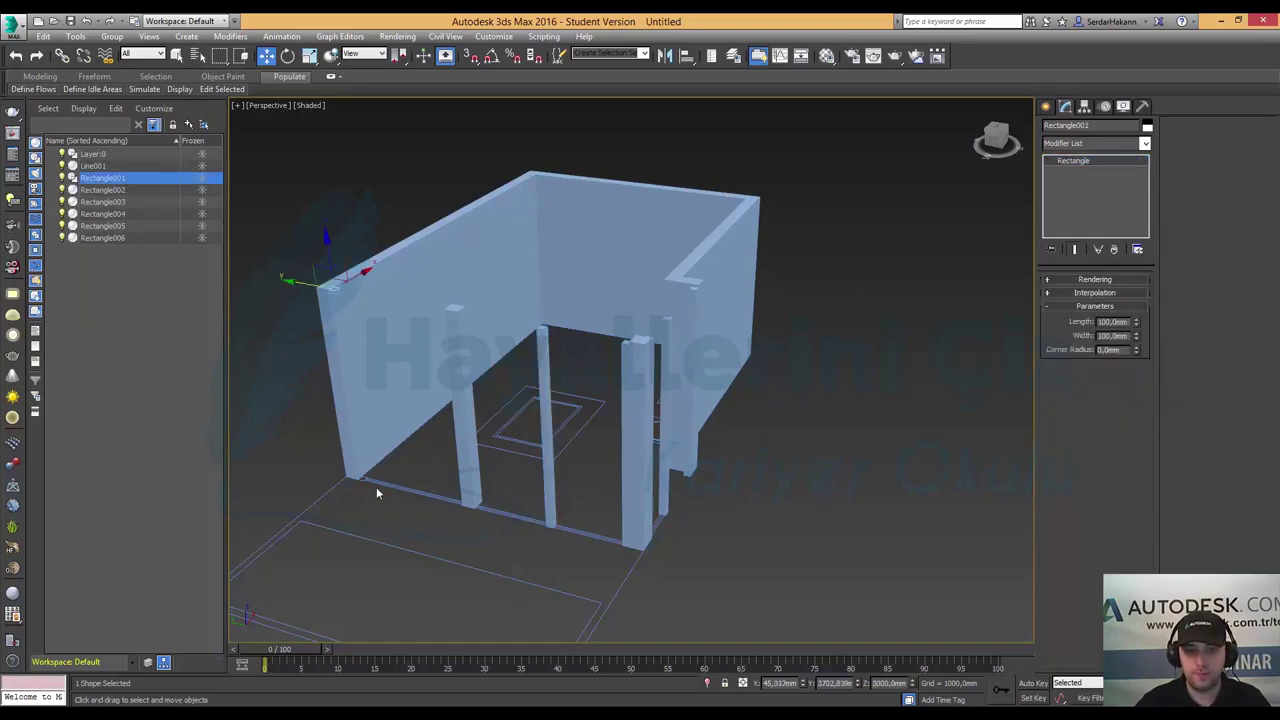
# - In the maximized Left view, lower Rectangle001 onto the floor line at Z 0
pyautogui.hotkey('alt', 'w')
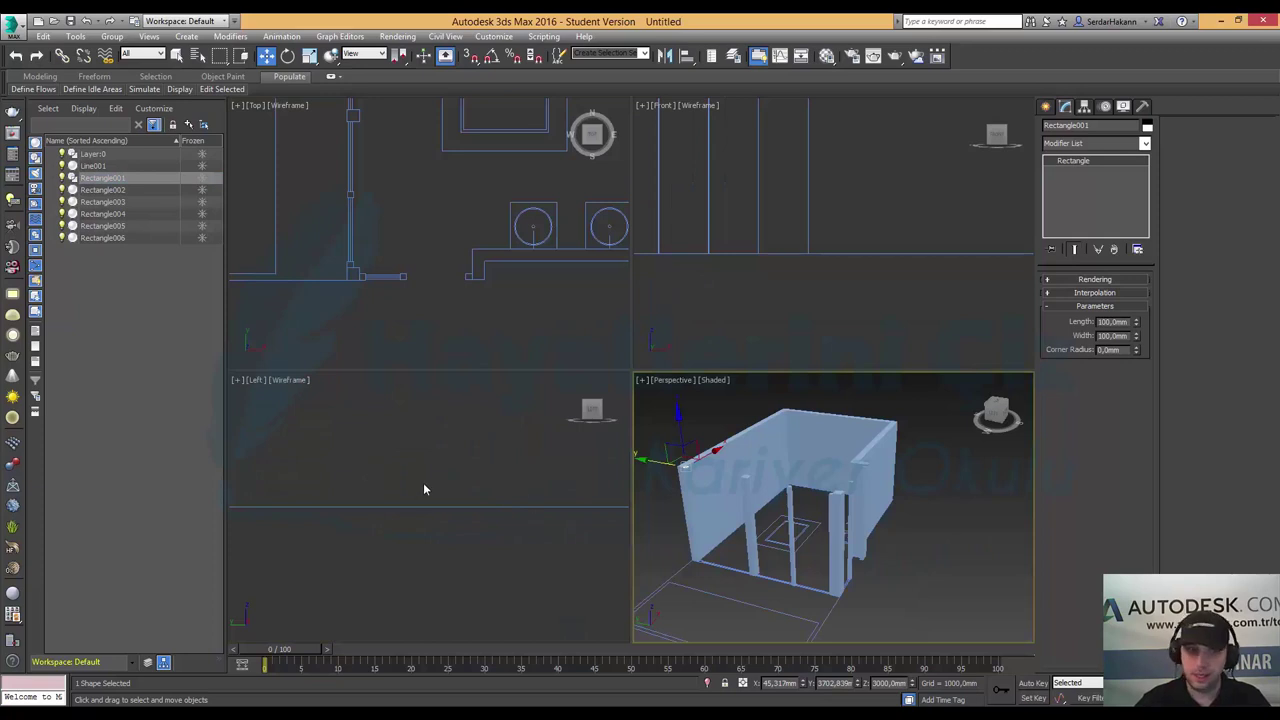
pyautogui.rightClick(423, 482)
pyautogui.press('z')
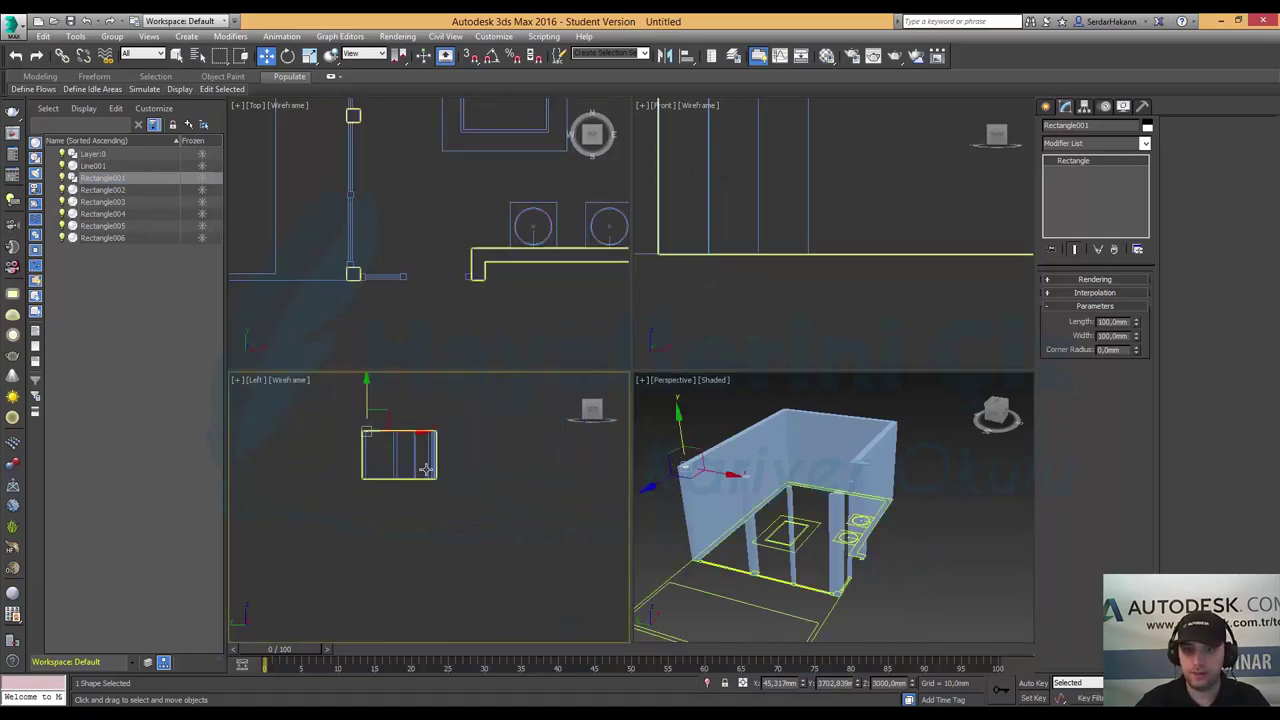
pyautogui.hotkey('alt', 'w')
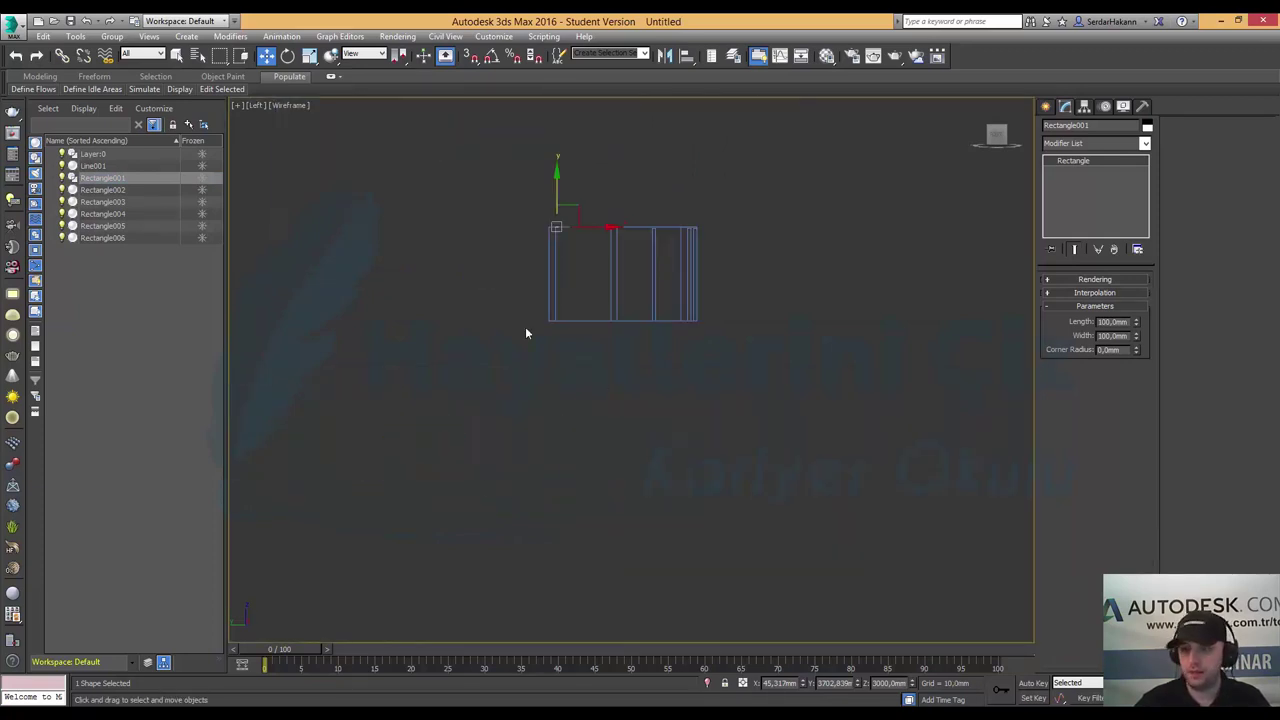
pyautogui.scroll(1, 540, 380)
pyautogui.scroll(3, 540, 380)
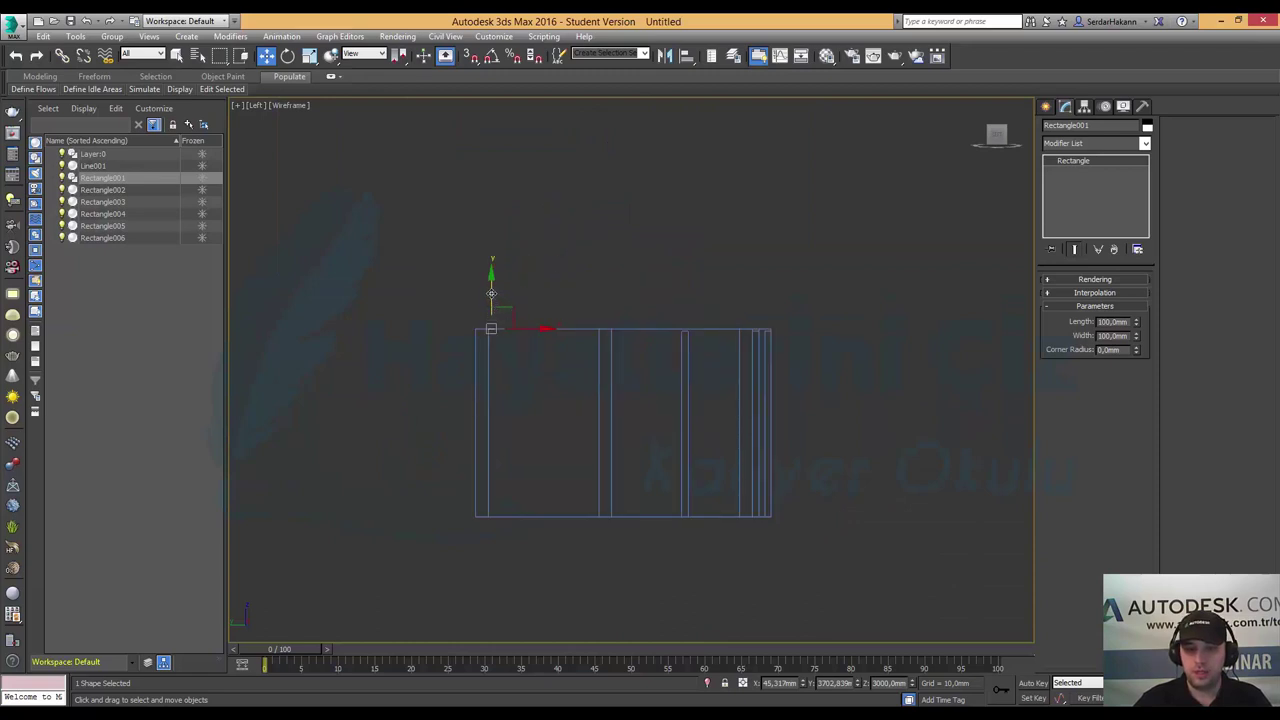
pyautogui.moveTo(496, 308); pyautogui.dragTo(506, 480)
pyautogui.scroll(3, 497, 538)
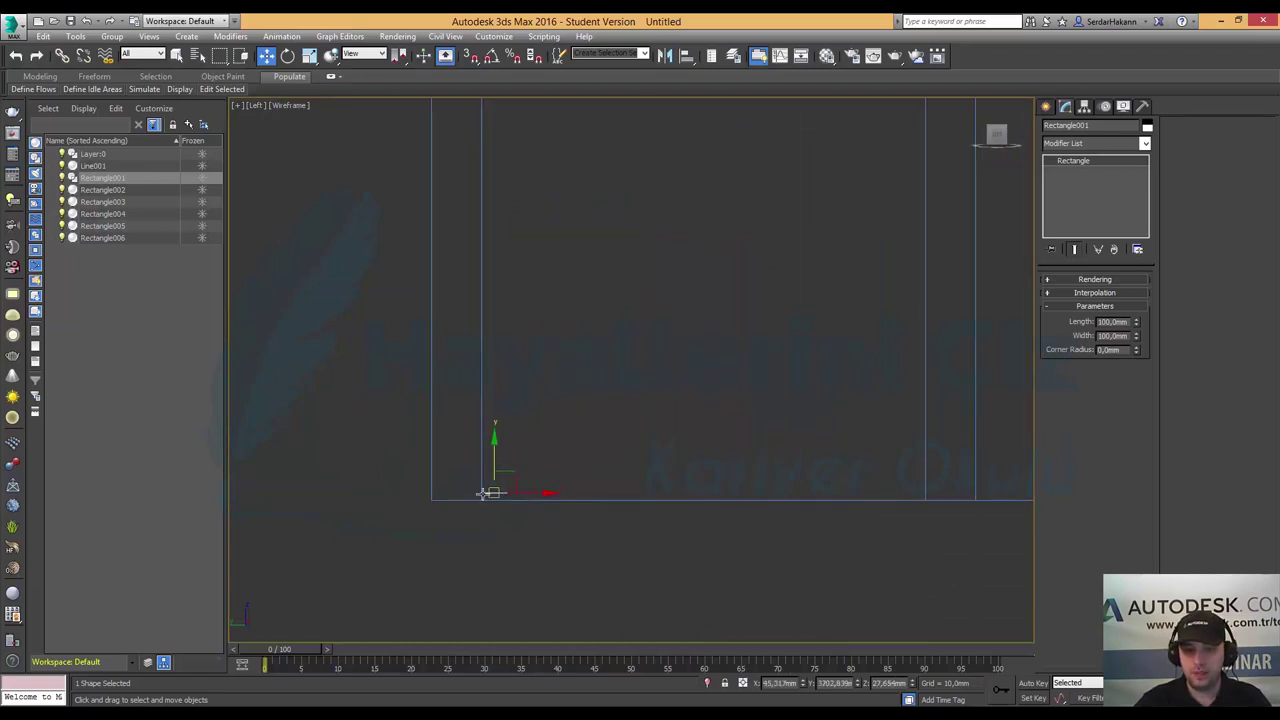
pyautogui.scroll(2, 526, 514)
pyautogui.scroll(2, 457, 449)
pyautogui.moveTo(417, 401); pyautogui.dragTo(426, 440)
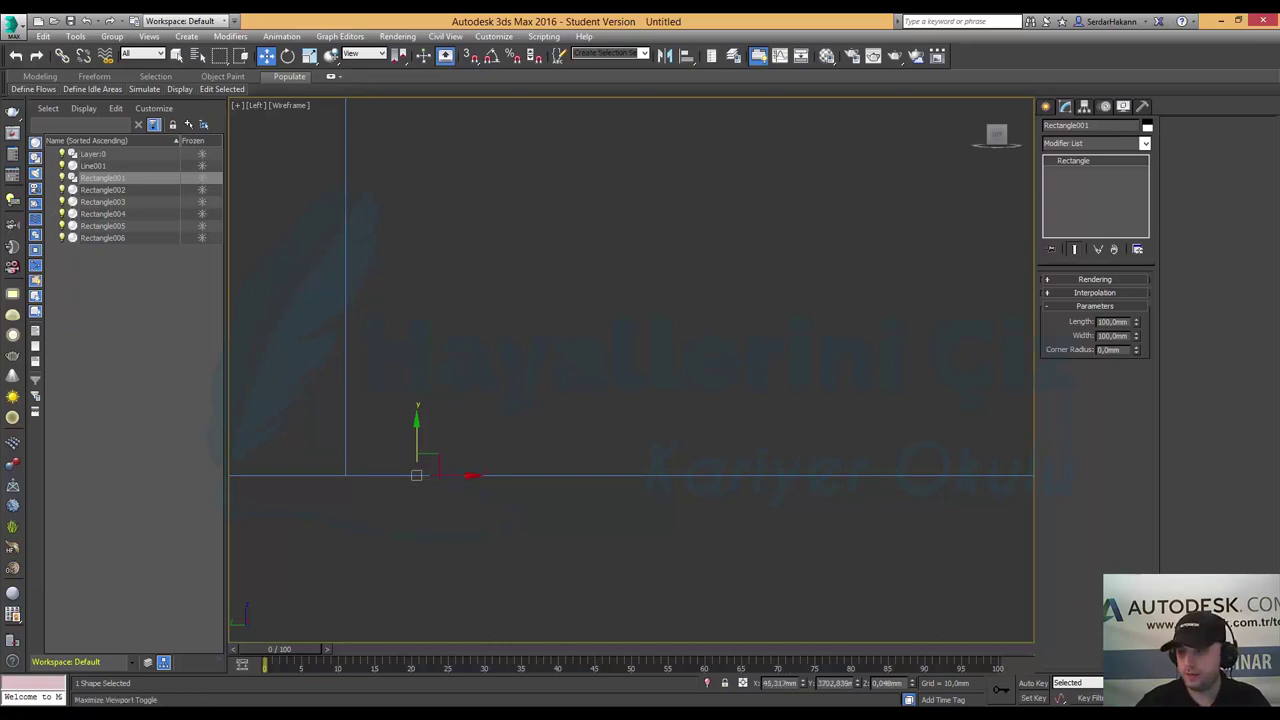
# - Return to the maximized Perspective view, orbiting close to the left wall corner
pyautogui.hotkey('alt', 'w')
pyautogui.rightClick(777, 580)
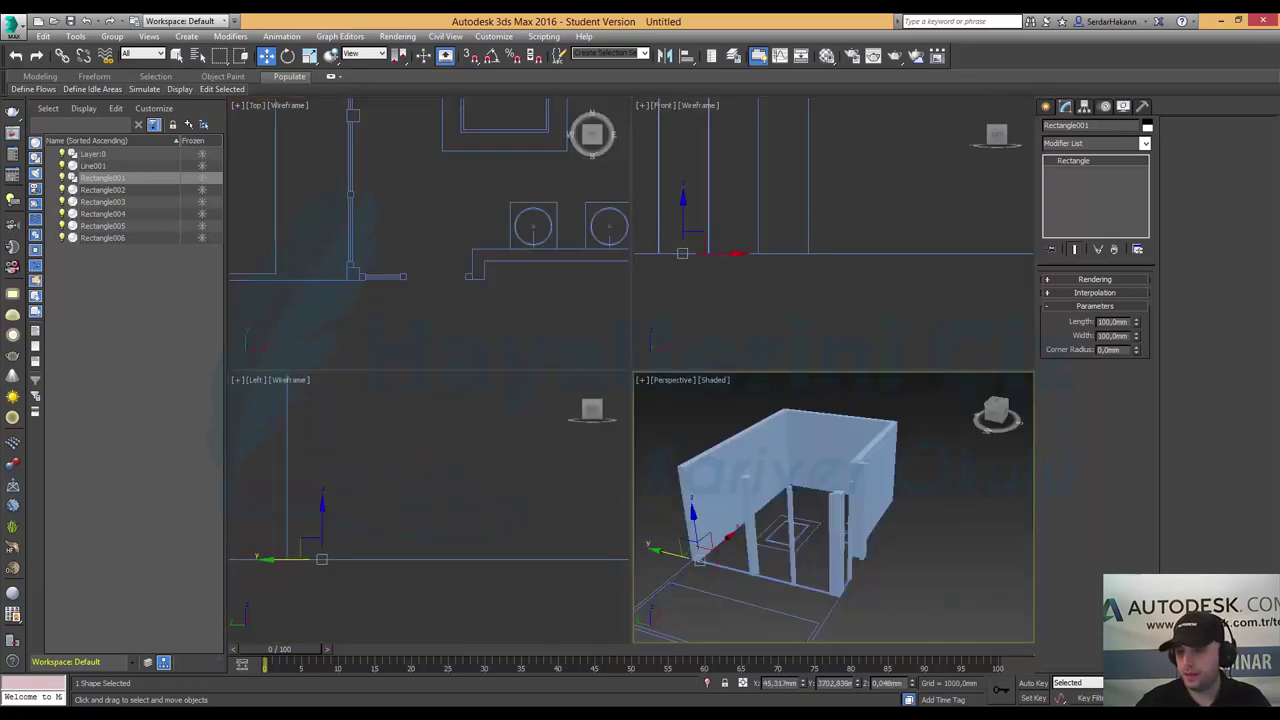
pyautogui.hotkey('alt', 'w')
pyautogui.keyDown('alt'); pyautogui.moveTo(408, 462); pyautogui.dragTo(542, 419, button='middle'); pyautogui.keyUp('alt')
# - Convert Rectangle001 to Editable Poly and extrude its face 2960 mm into the corner post
pyautogui.scroll(5, 488, 424)
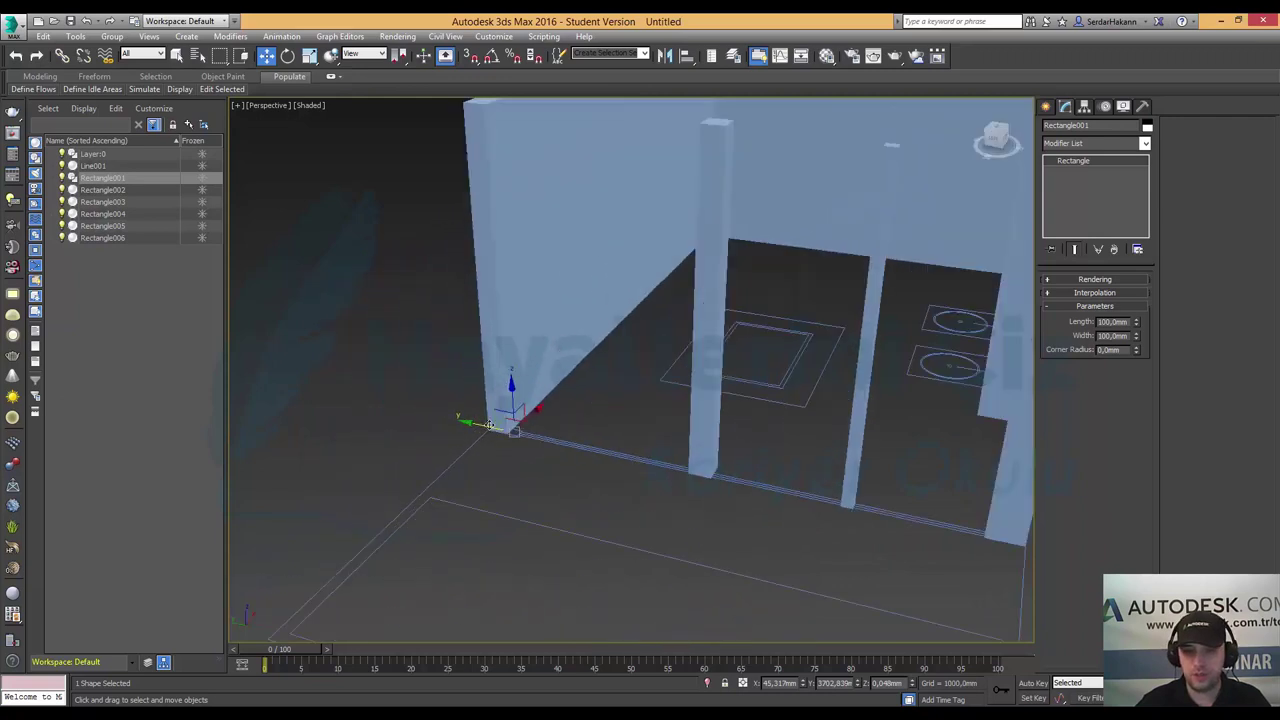
pyautogui.rightClick(488, 424)
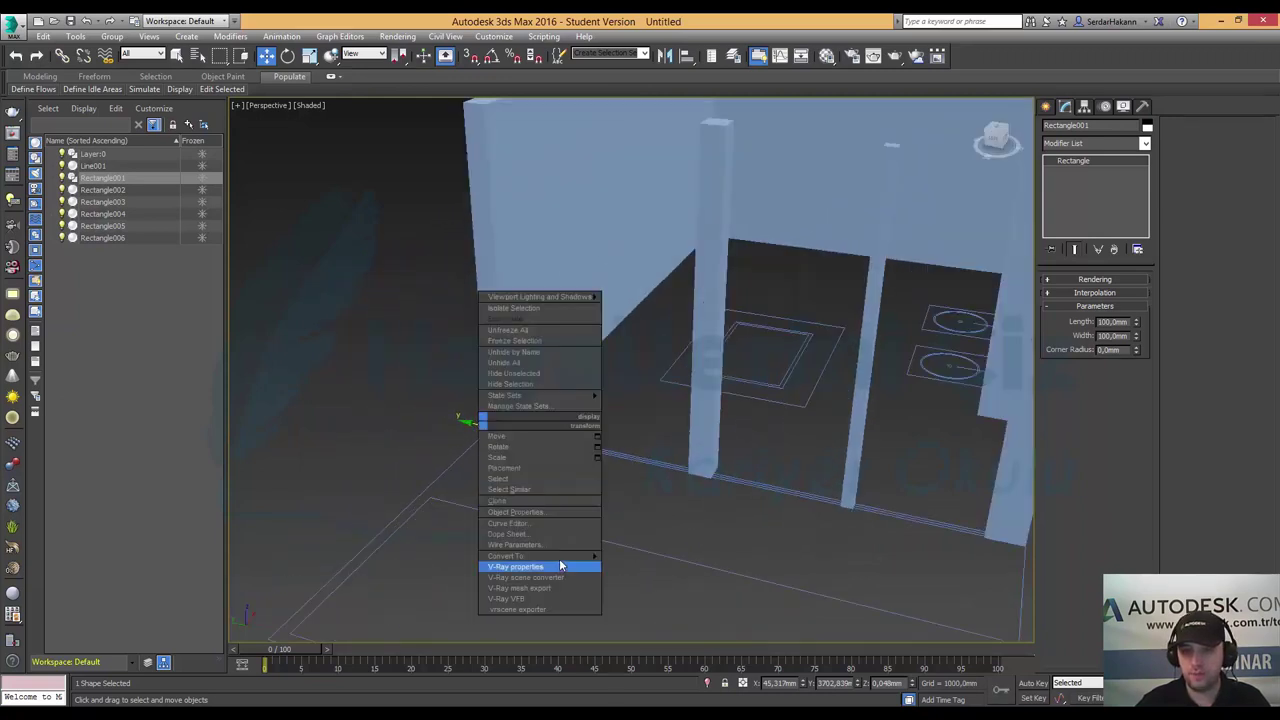
pyautogui.moveTo(510, 556)
pyautogui.click(679, 579)
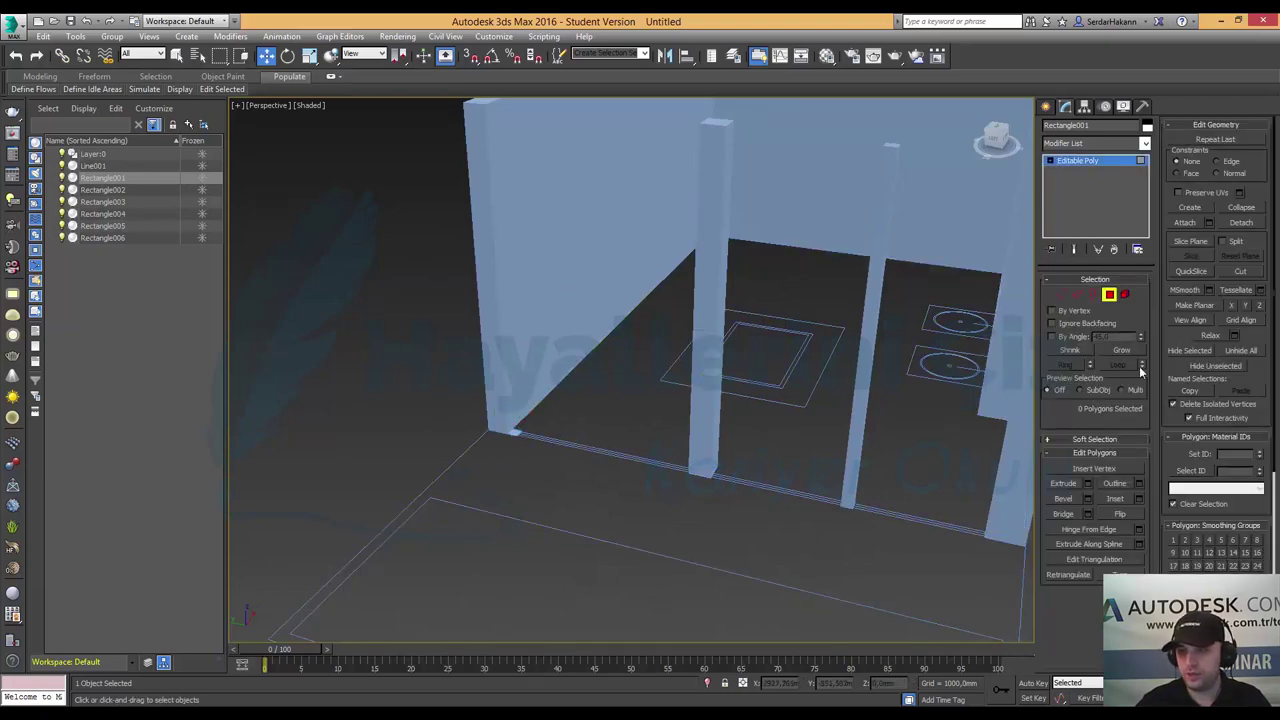
pyautogui.click(513, 433)
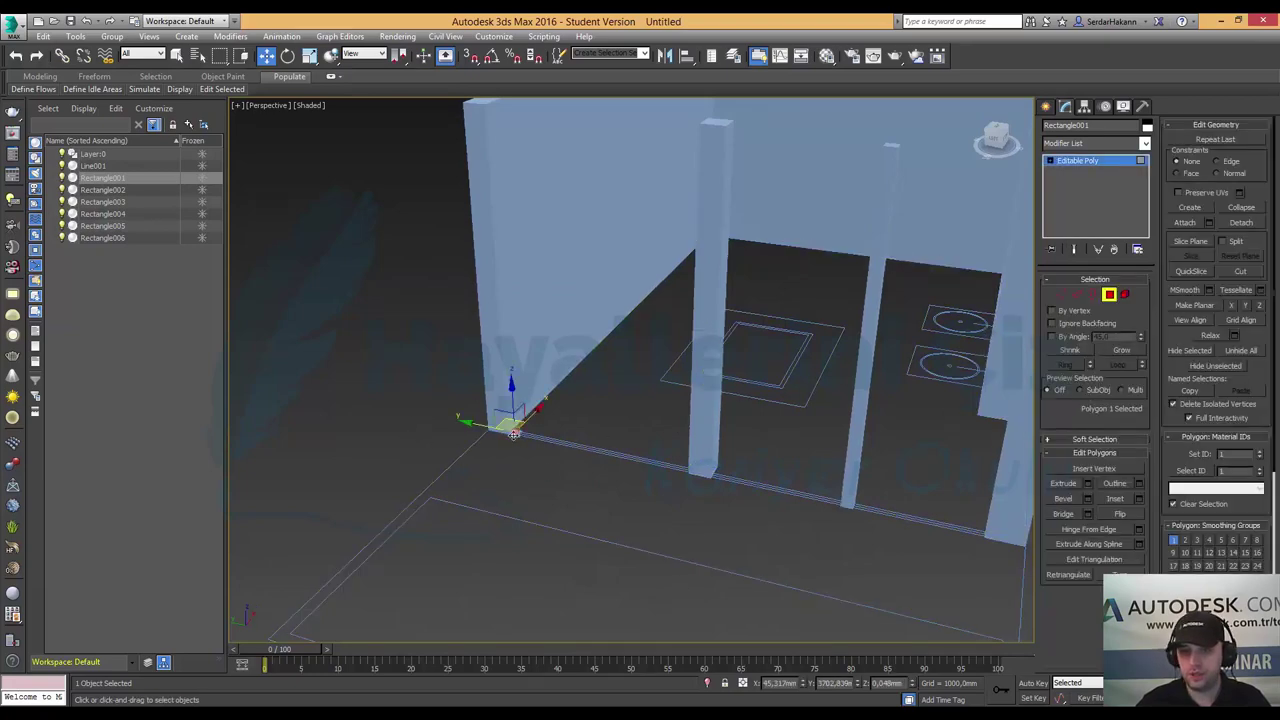
pyautogui.click(1089, 484)
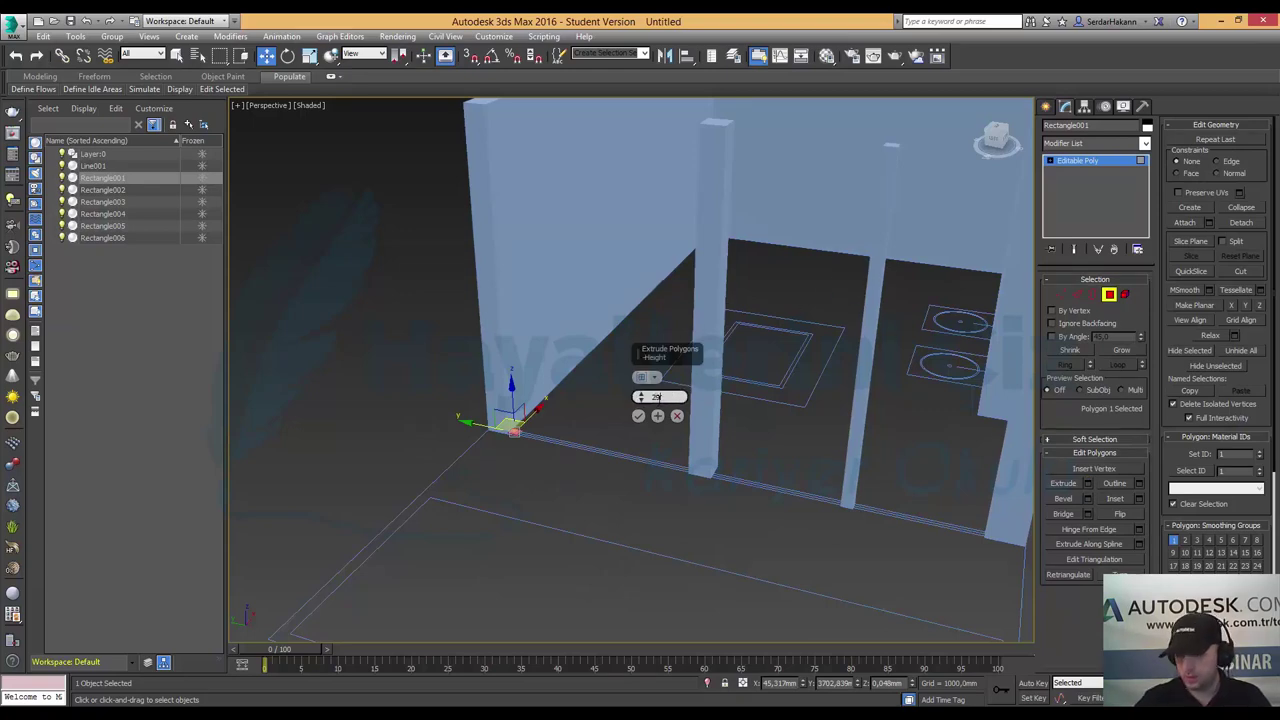
pyautogui.write('2950')
pyautogui.press('Return')
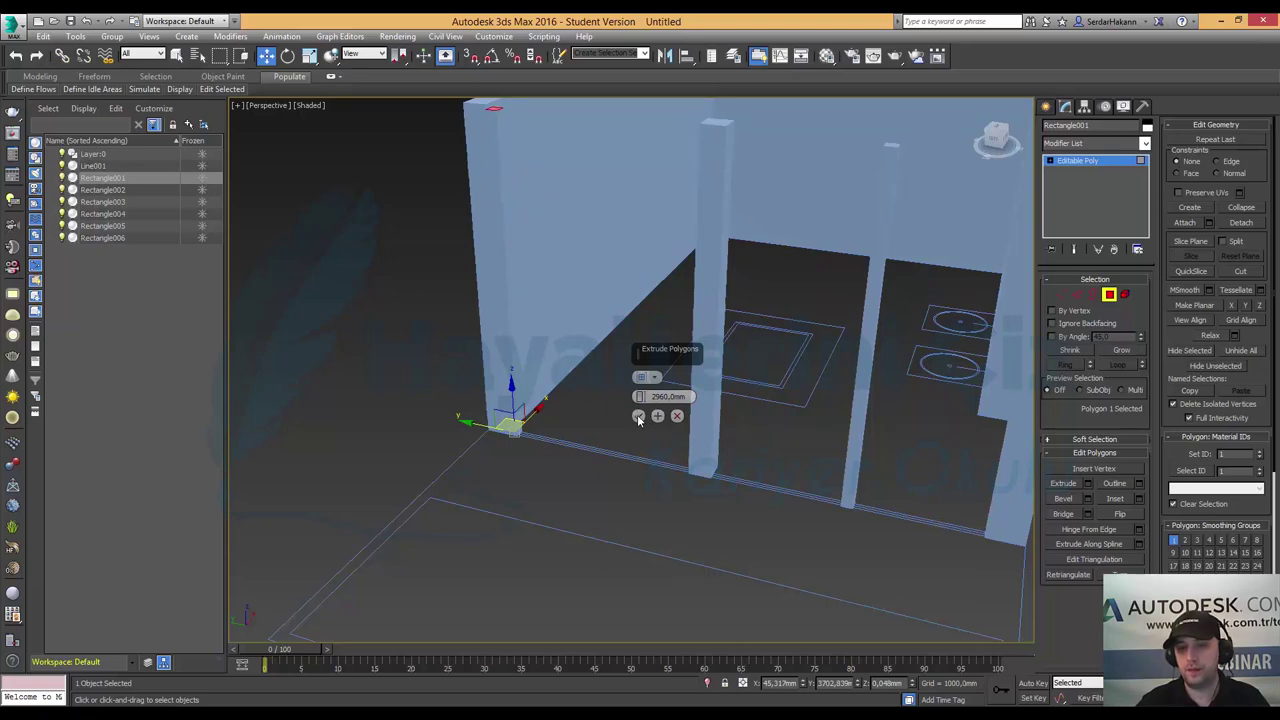
pyautogui.click(639, 417)
pyautogui.moveTo(634, 305)
pyautogui.keyDown('alt'); pyautogui.mouseDown(button='middle')
pyautogui.moveTo(606, 320)
pyautogui.moveTo(606, 337)
pyautogui.mouseUp(button='middle'); pyautogui.keyUp('alt')
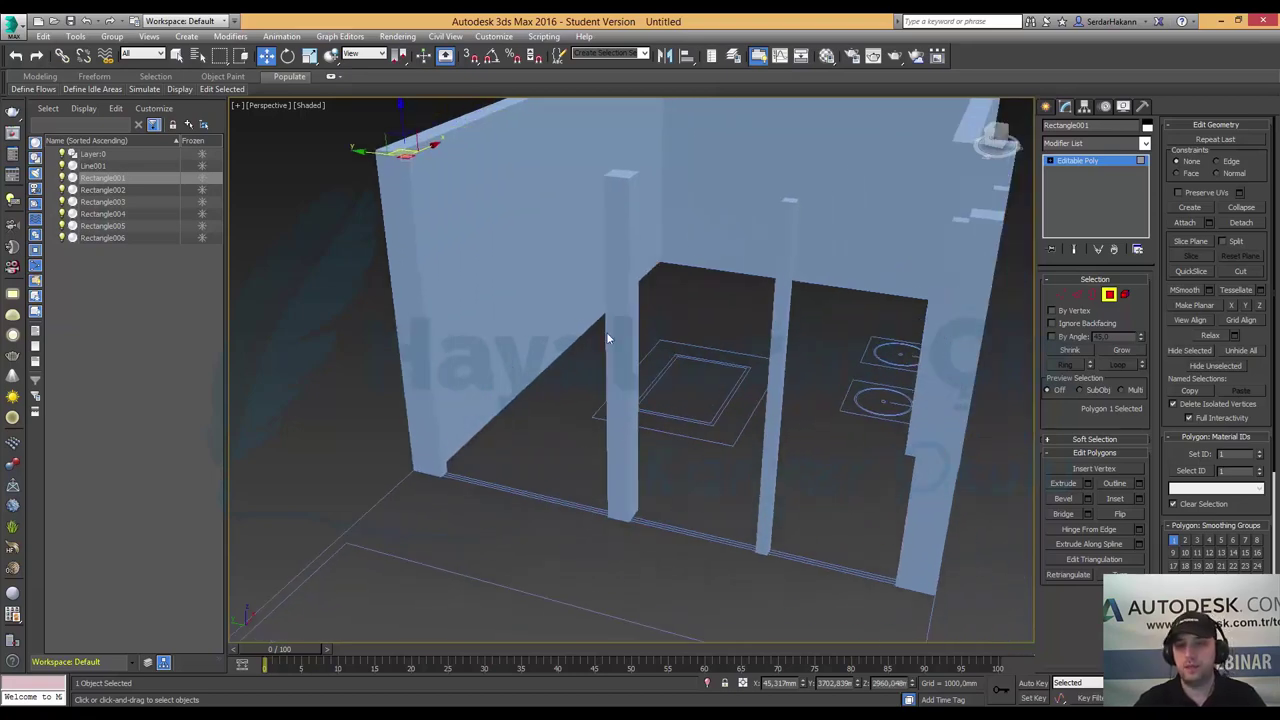
# - Attach the five separate posts to Rectangle001's wall mesh
pyautogui.click(1107, 294)
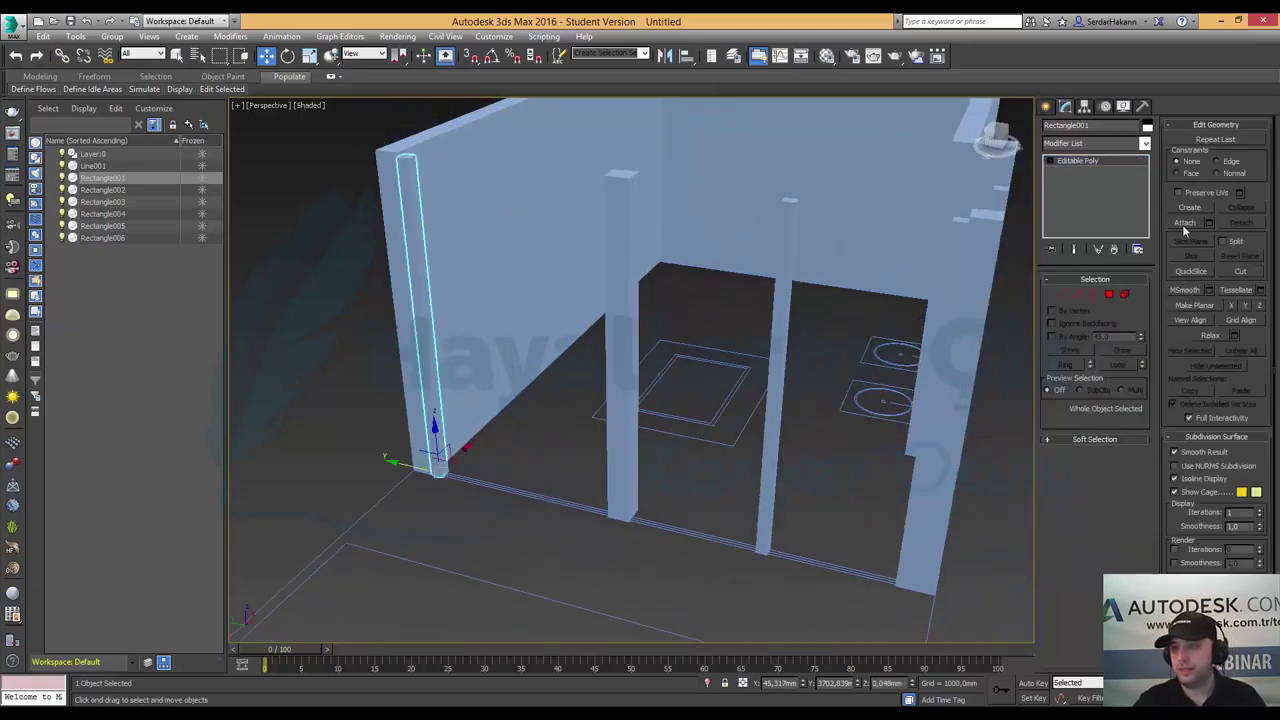
pyautogui.click(1184, 222)
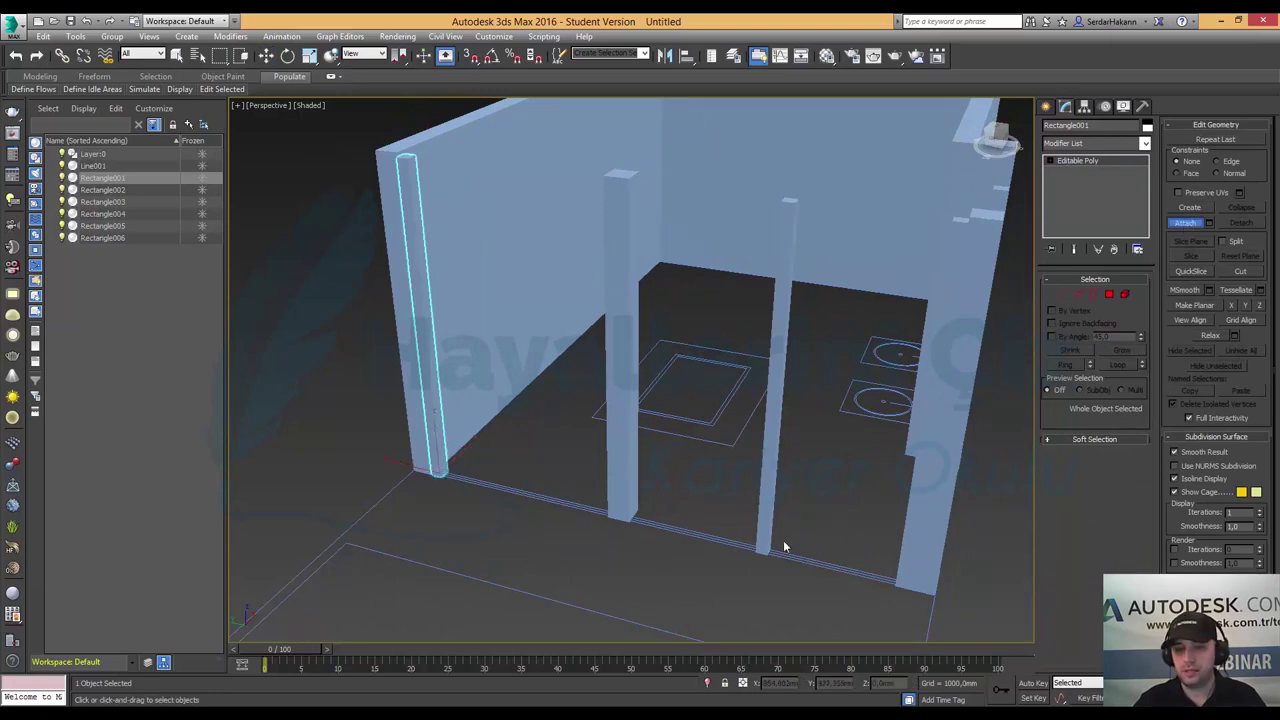
pyautogui.click(773, 462)
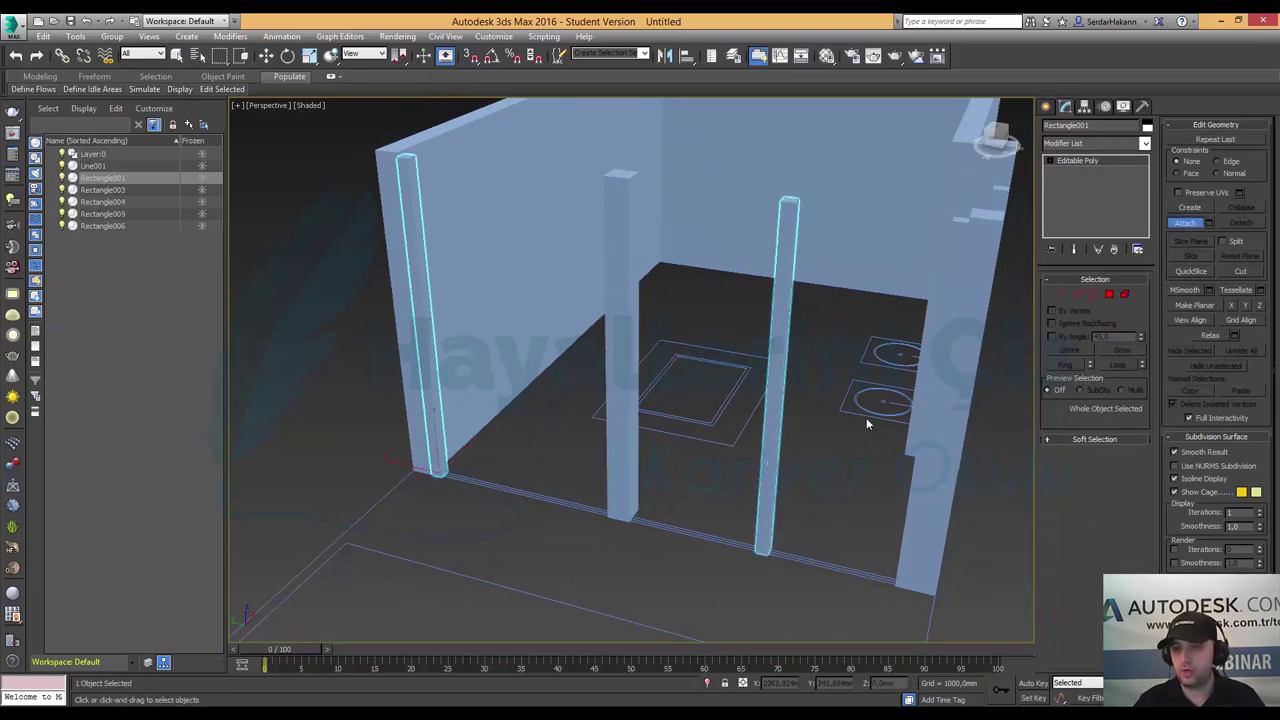
pyautogui.click(957, 243)
pyautogui.moveTo(968, 311)
pyautogui.keyDown('alt'); pyautogui.mouseDown(button='middle')
pyautogui.moveTo(944, 326)
pyautogui.moveTo(830, 322)
pyautogui.moveTo(770, 300)
pyautogui.moveTo(775, 328)
pyautogui.mouseUp(button='middle'); pyautogui.keyUp('alt')
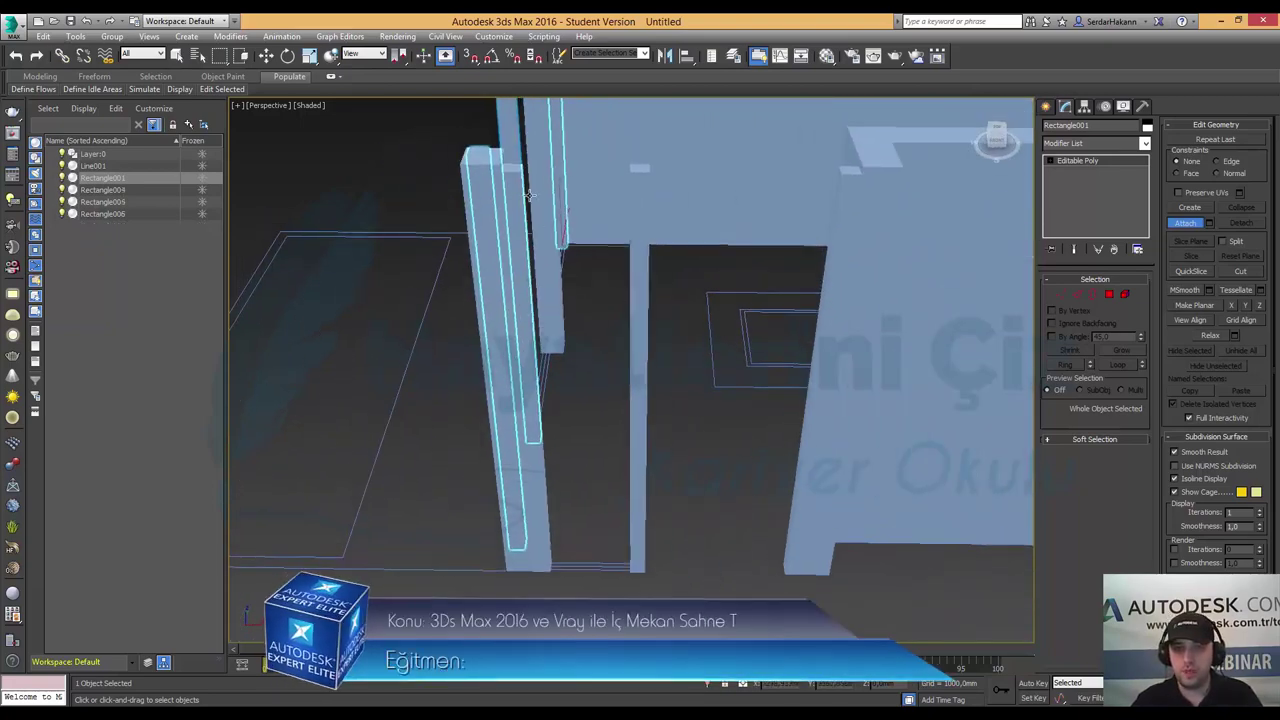
pyautogui.click(553, 300)
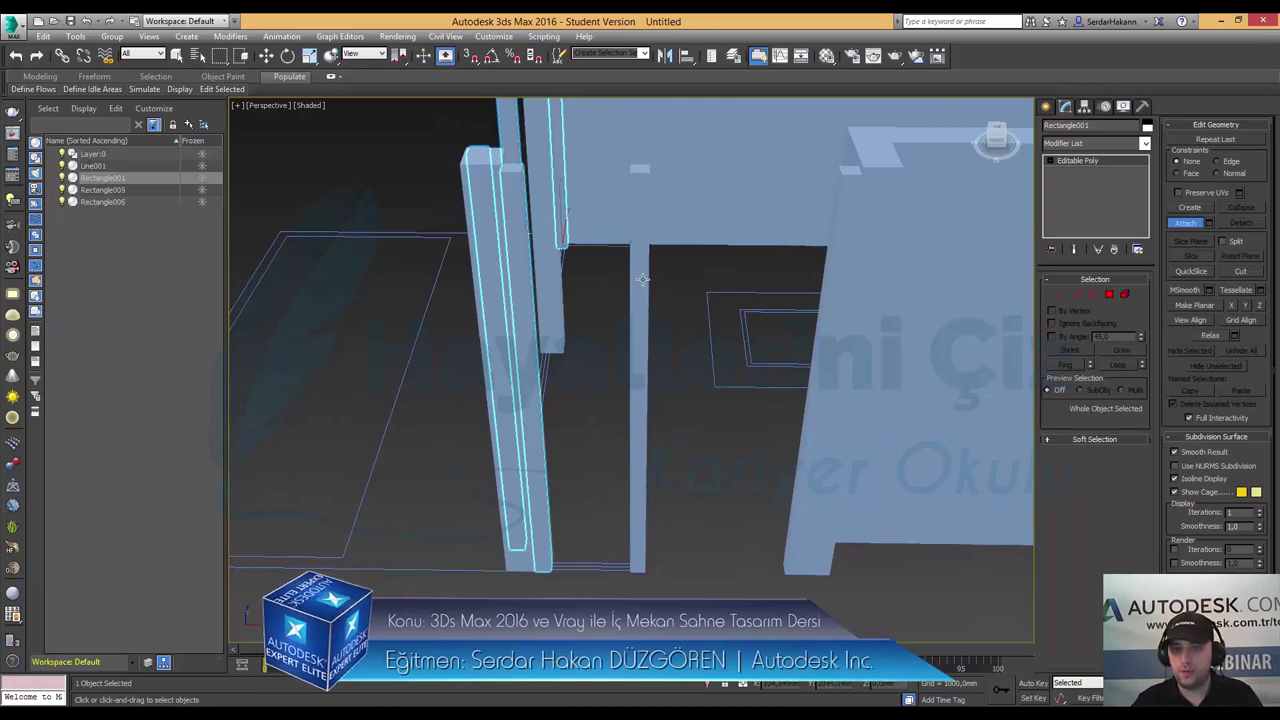
pyautogui.click(642, 280)
pyautogui.click(840, 231)
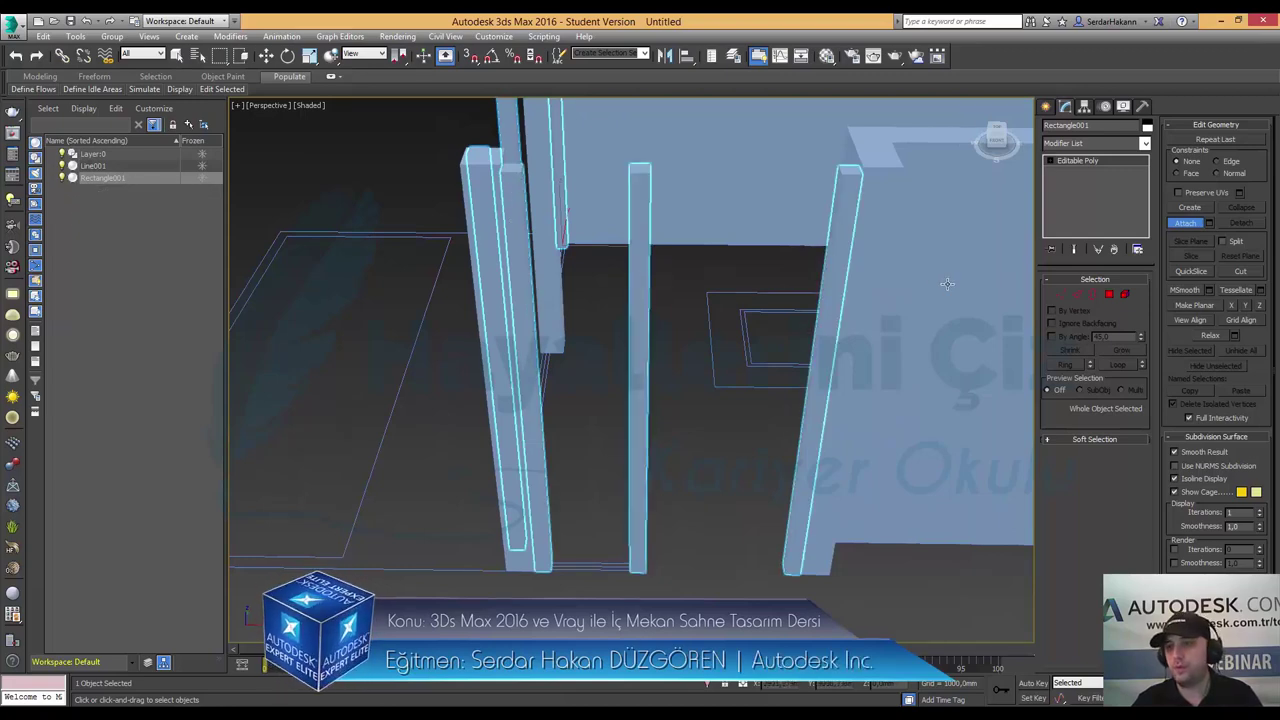
# - End Attach mode, deselect the combined mesh and orbit to inspect the walls
pyautogui.click(1184, 222)
pyautogui.press('w')
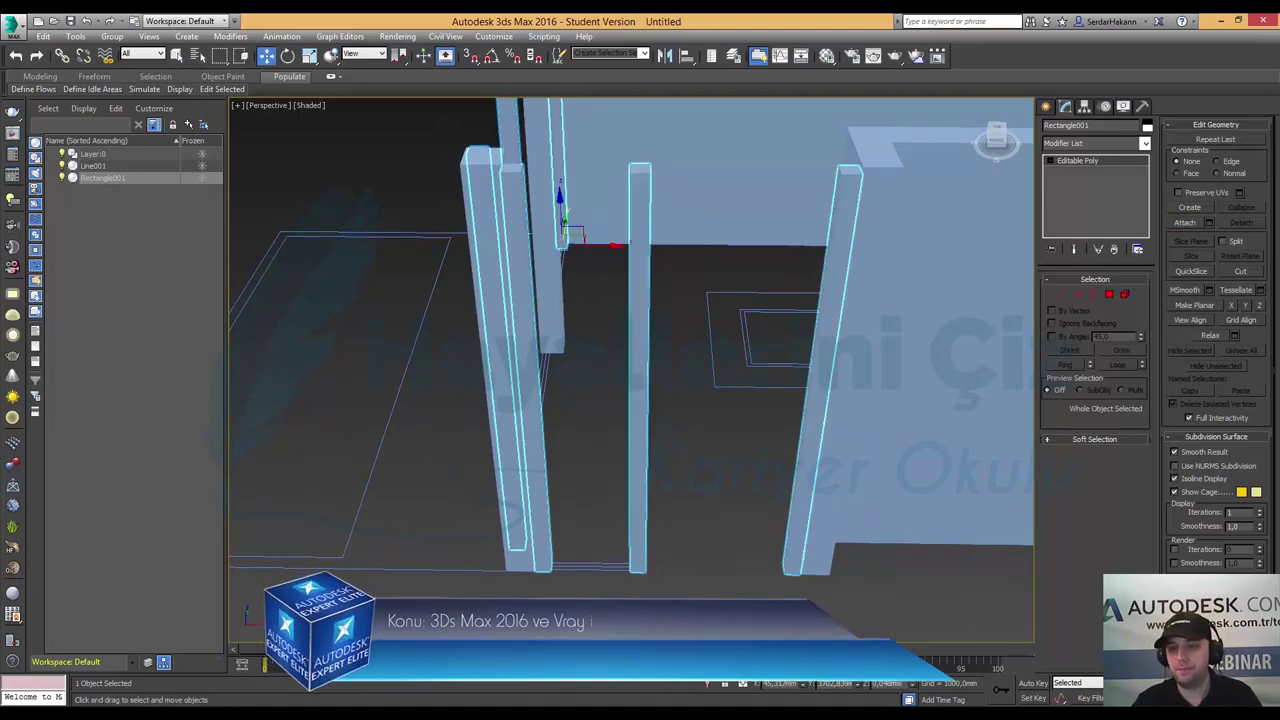
pyautogui.click(600, 586)
pyautogui.moveTo(600, 586)
pyautogui.keyDown('alt'); pyautogui.mouseDown(button='middle')
pyautogui.moveTo(613, 494)
pyautogui.moveTo(728, 477)
pyautogui.moveTo(728, 466)
pyautogui.mouseUp(button='middle'); pyautogui.keyUp('alt')
pyautogui.moveTo(818, 437)
pyautogui.keyDown('alt'); pyautogui.mouseDown(button='middle')
pyautogui.moveTo(756, 437)
pyautogui.moveTo(771, 420)
pyautogui.moveTo(737, 466)
pyautogui.mouseUp(button='middle'); pyautogui.keyUp('alt')
# - Save the scene to the Desktop (Masaüstü) as dream_bath.max
pyautogui.hotkey('ctrl', 'o')
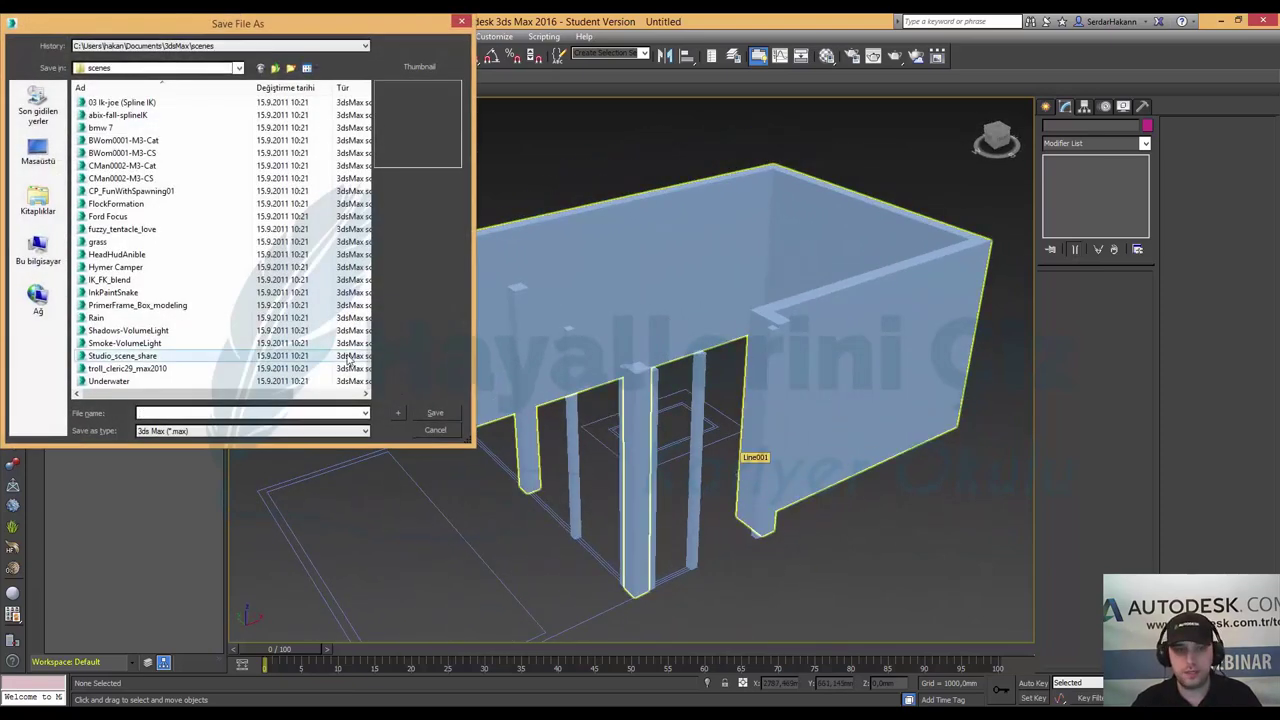
pyautogui.click(38, 150)
pyautogui.click(181, 413)
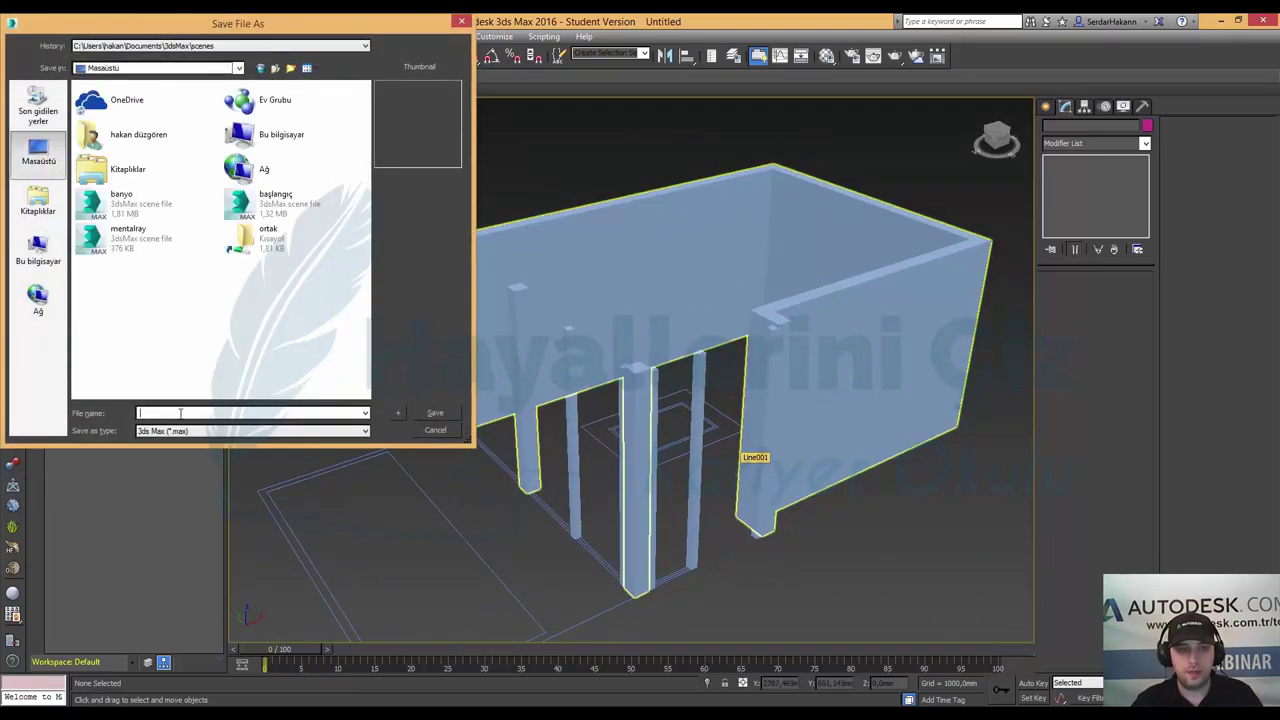
pyautogui.write('dream_')
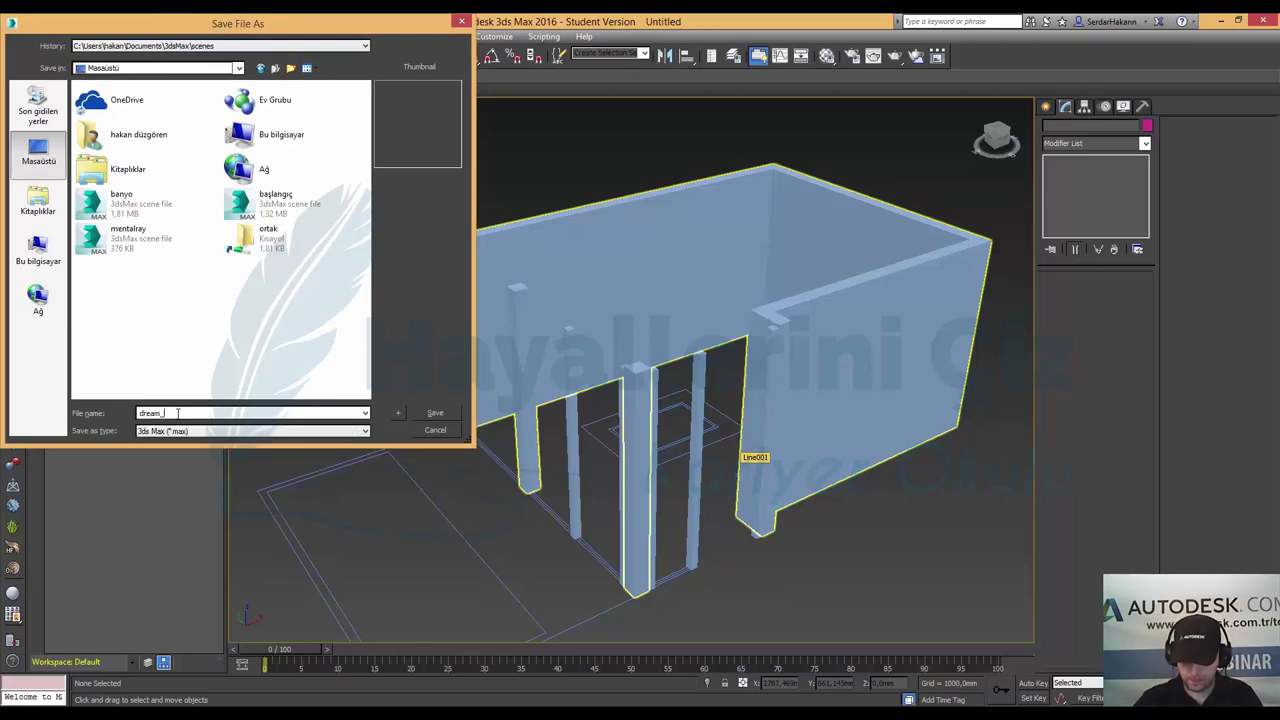
pyautogui.write('bath')
pyautogui.press('Return')
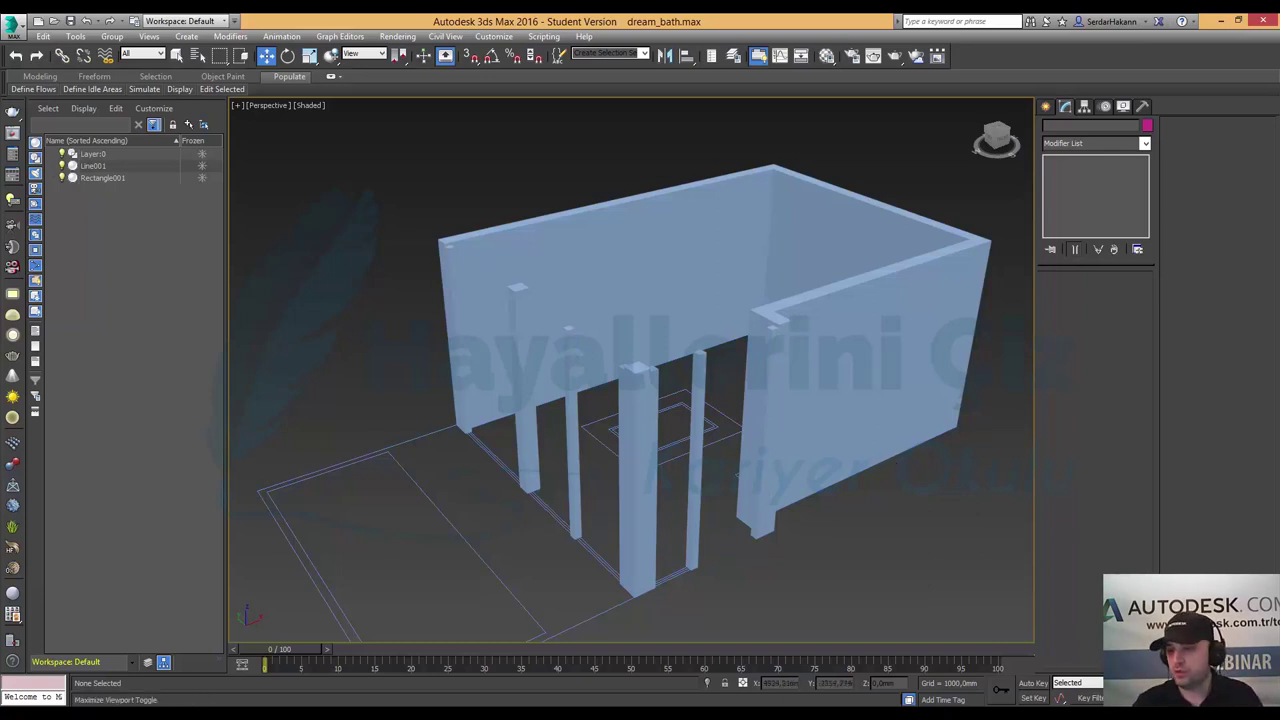
# - Maximize the Top view centred on the bathtub outline and open Create > Shapes > Splines
pyautogui.hotkey('alt', 'w')
pyautogui.click(481, 327)
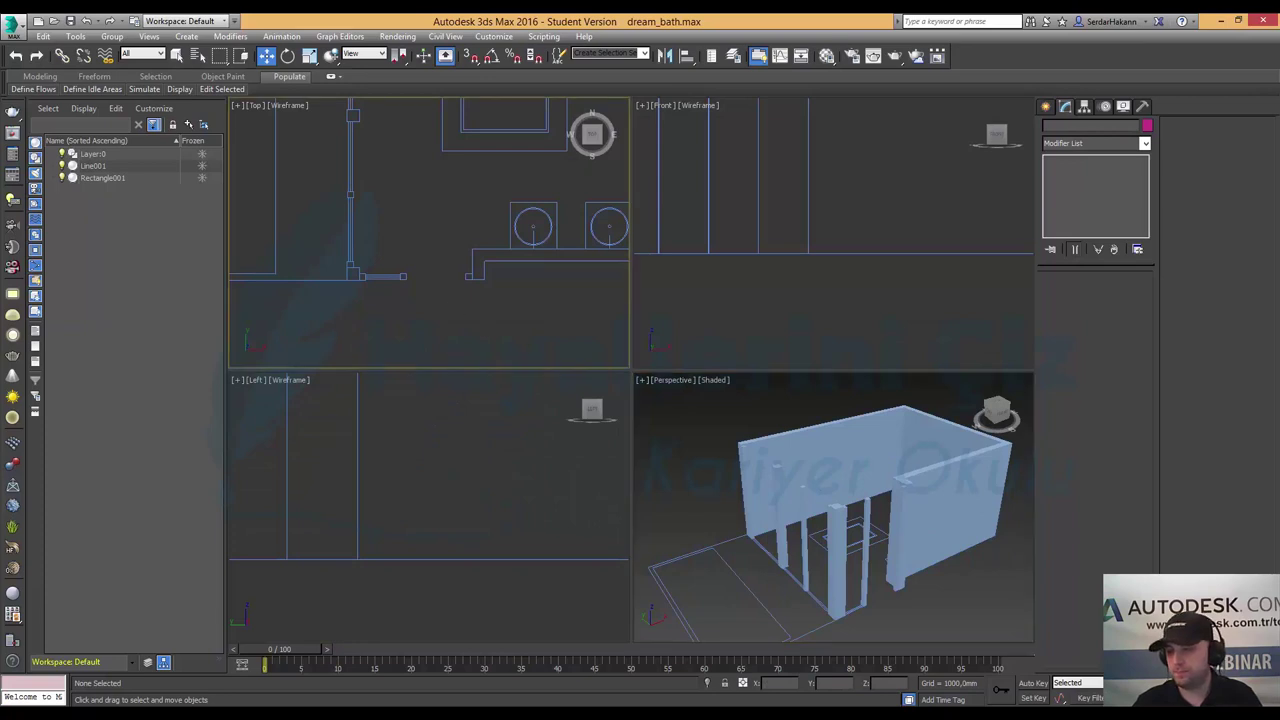
pyautogui.hotkey('alt', 'w')
pyautogui.moveTo(791, 383)
pyautogui.mouseDown(button='middle')
pyautogui.moveTo(746, 386)
pyautogui.moveTo(634, 464)
pyautogui.mouseUp(button='middle')
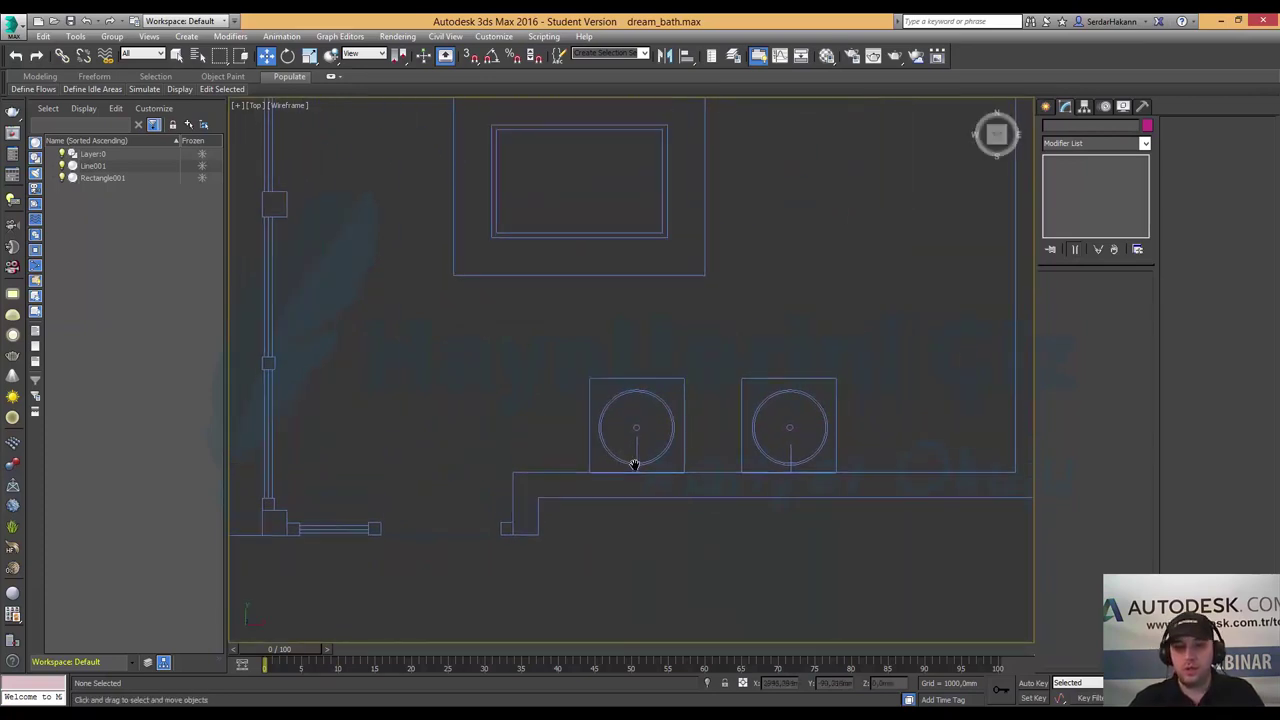
pyautogui.moveTo(500, 197); pyautogui.dragTo(612, 265, button='middle')
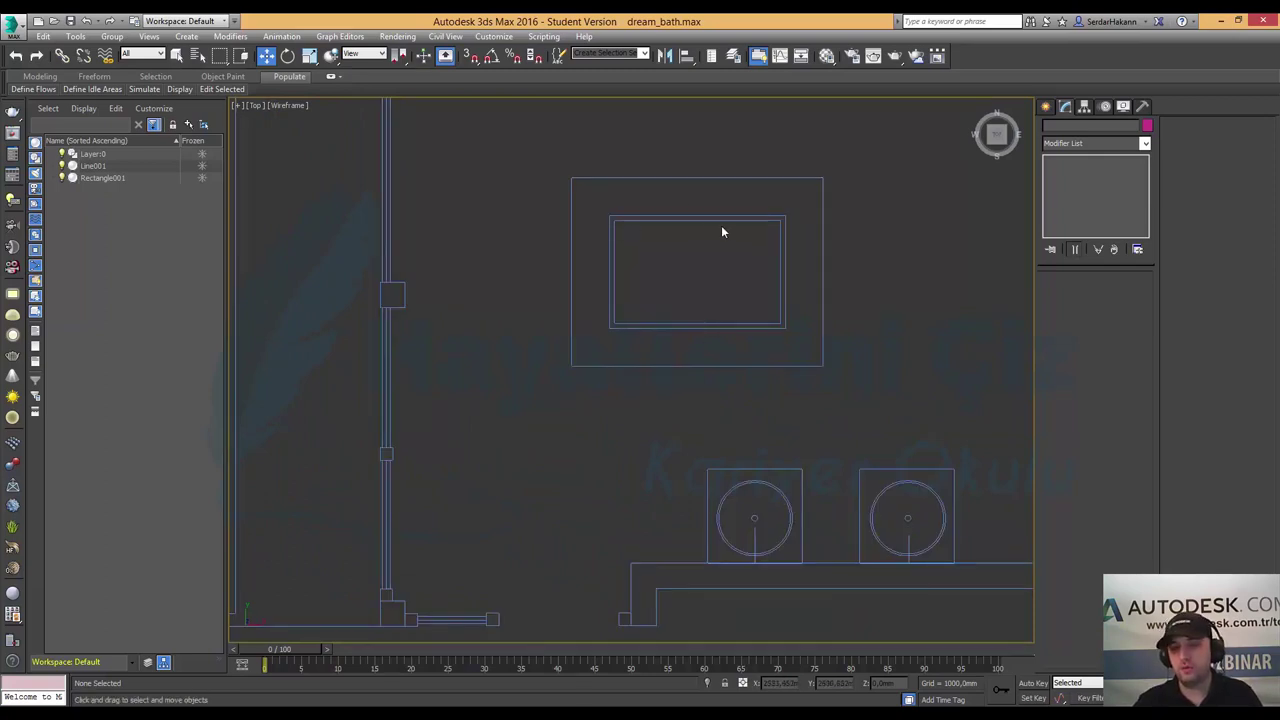
pyautogui.moveTo(722, 232)
pyautogui.mouseDown(button='middle')
pyautogui.moveTo(634, 271)
pyautogui.moveTo(529, 255)
pyautogui.moveTo(626, 320)
pyautogui.mouseUp(button='middle')
pyautogui.scroll(2, 634, 302)
pyautogui.scroll(2, 630, 318)
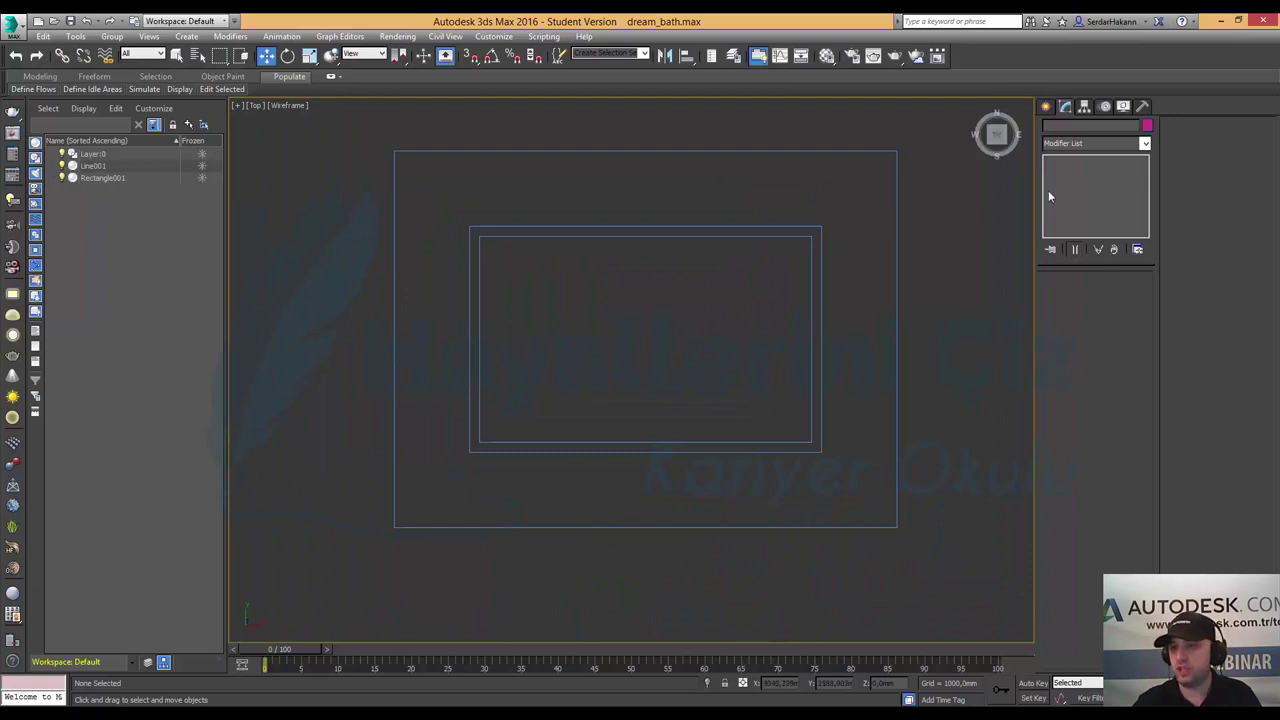
pyautogui.click(1045, 110)
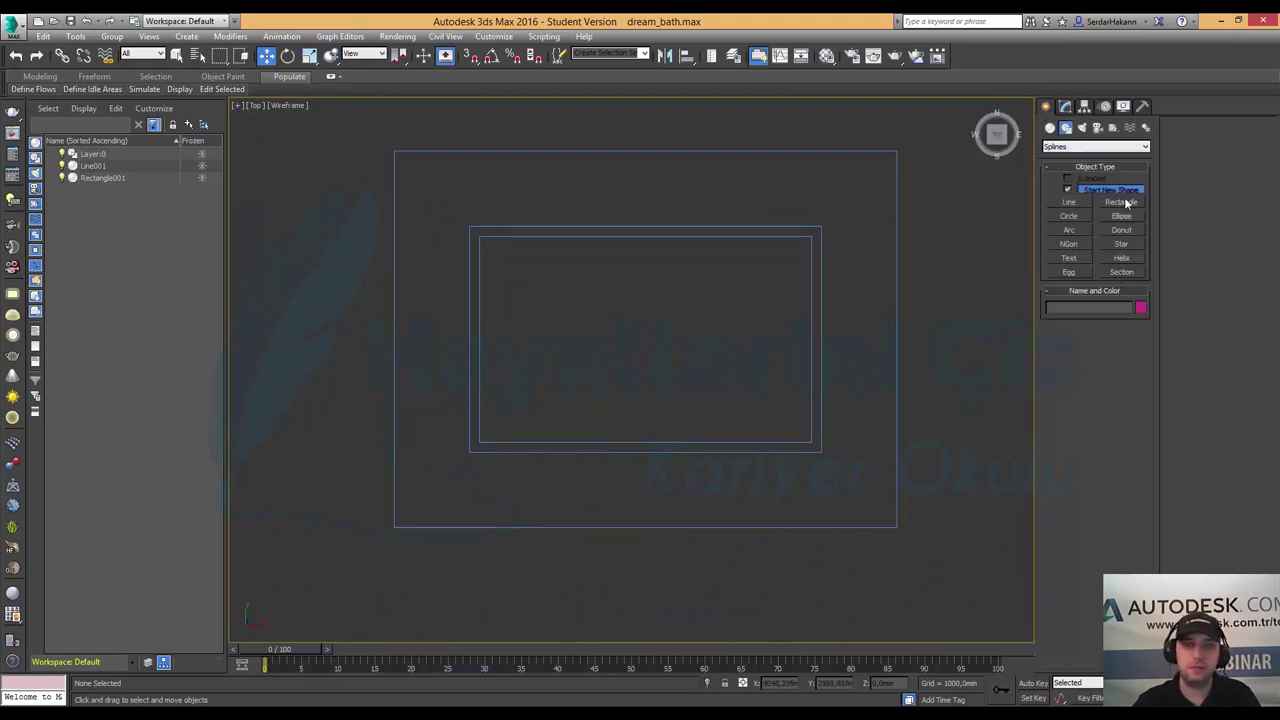
pyautogui.moveTo(387, 143); pyautogui.dragTo(907, 566)
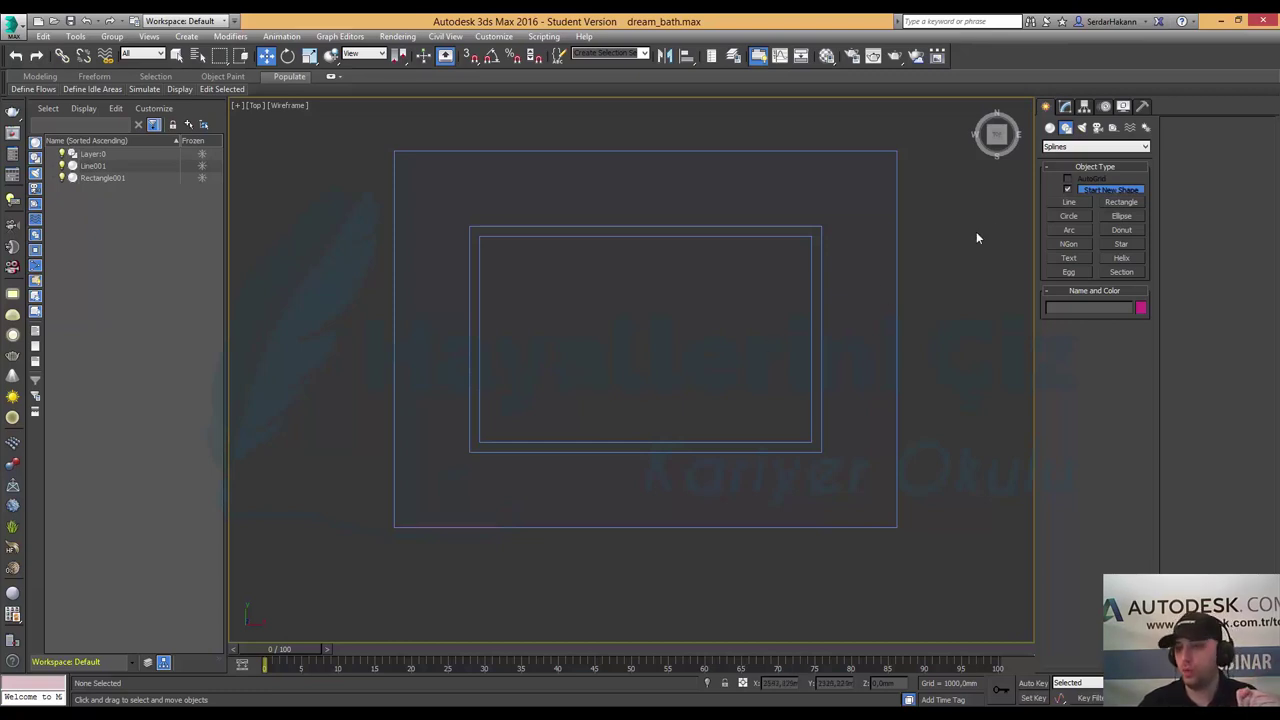
# - Draw a snapped rectangle over the outer bathtub outline and view it in Perspective
pyautogui.click(1121, 203)
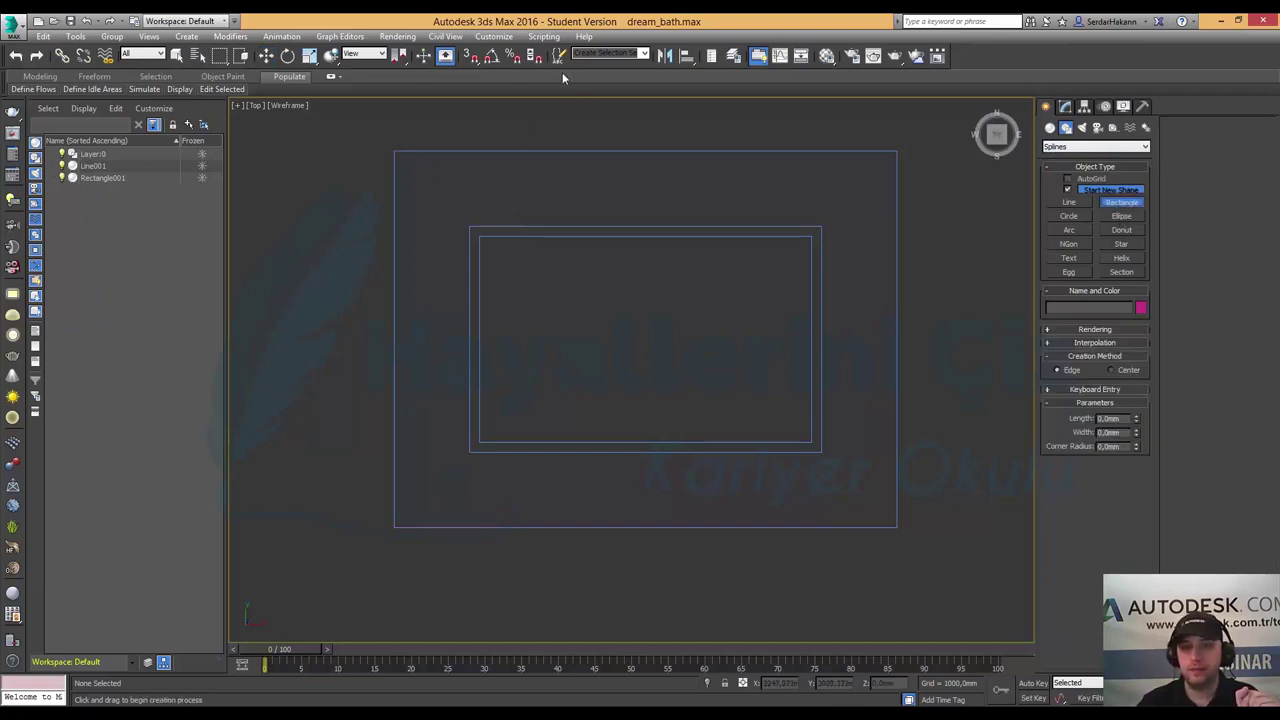
pyautogui.click(474, 58)
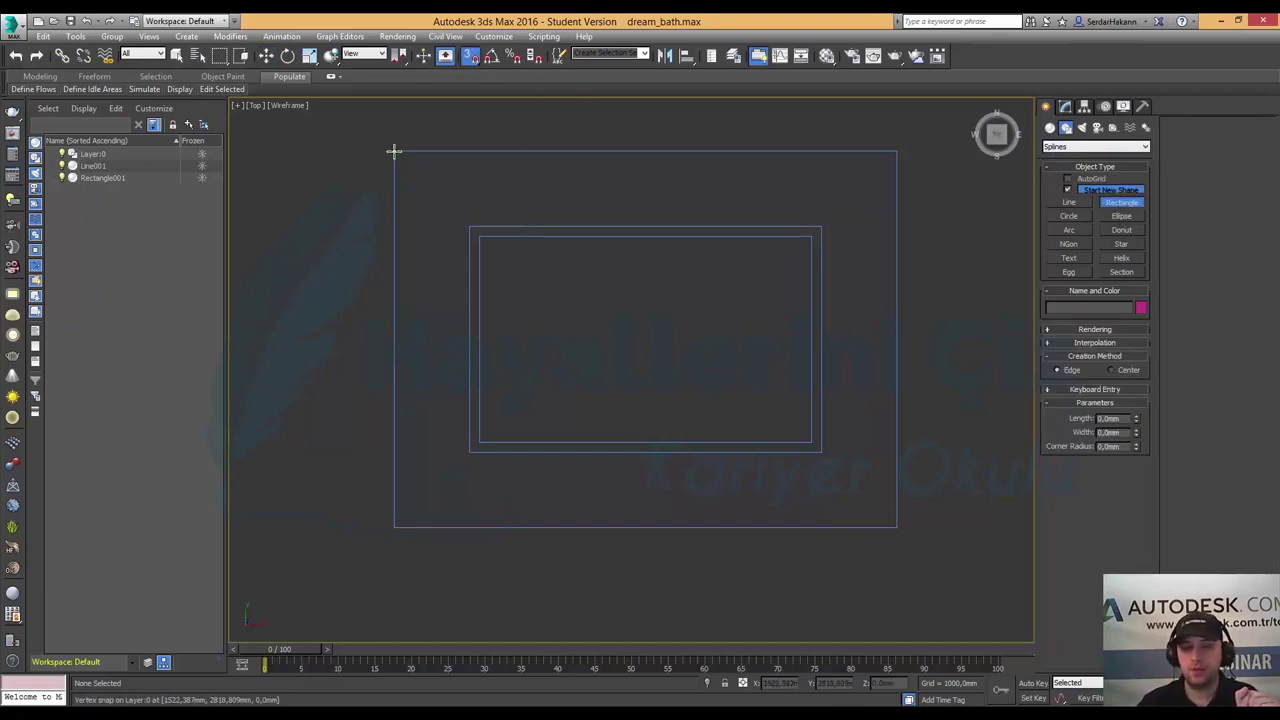
pyautogui.moveTo(394, 151); pyautogui.dragTo(897, 528)
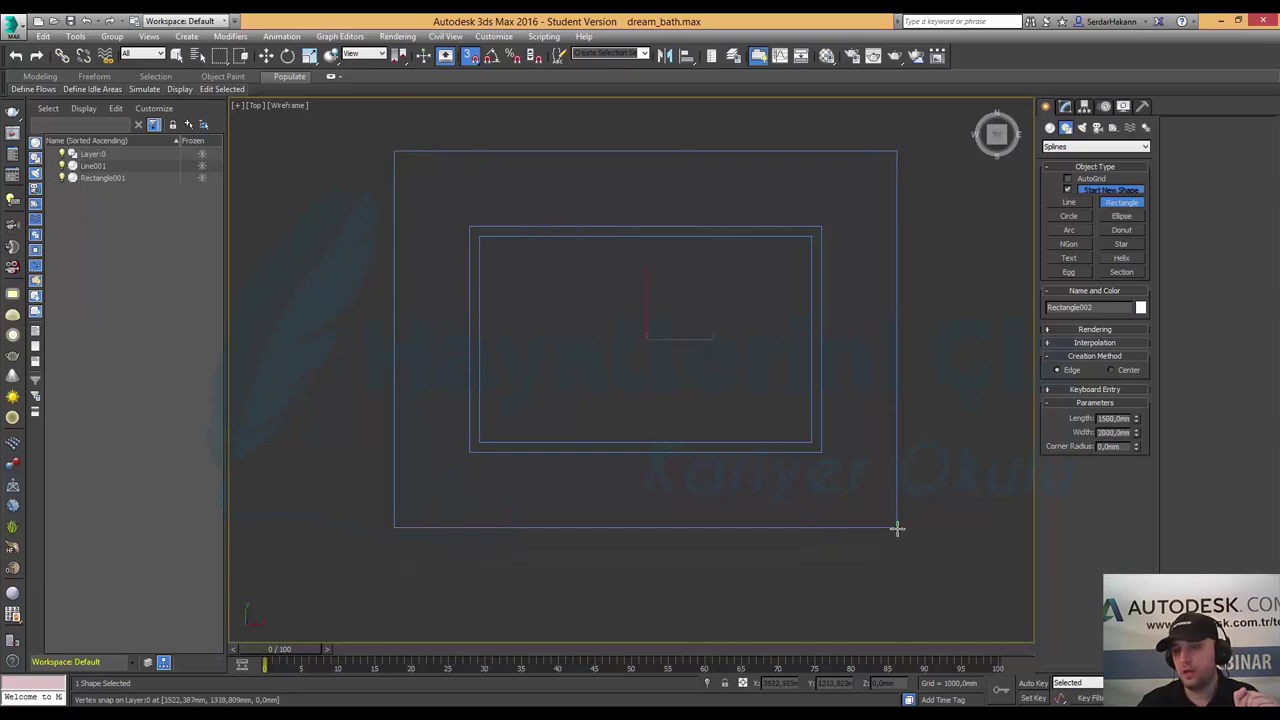
pyautogui.click(266, 57)
pyautogui.hotkey('alt', 'w')
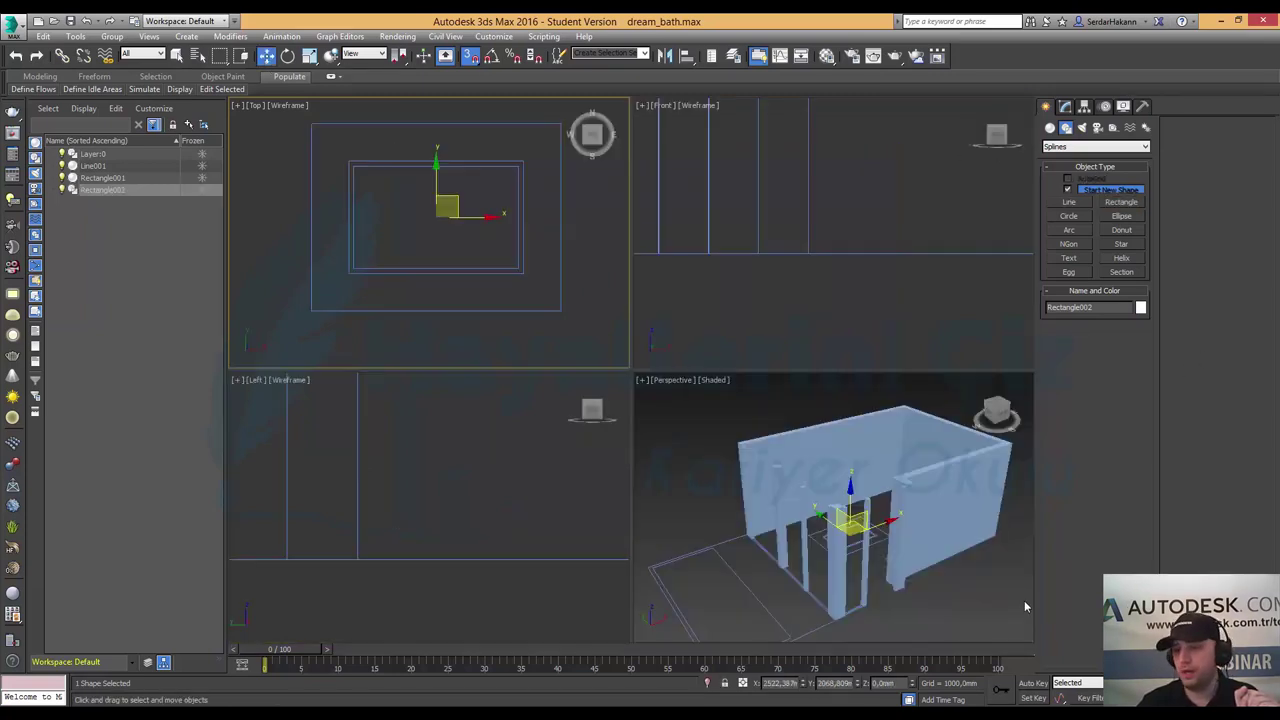
pyautogui.scroll(-3, 882, 527)
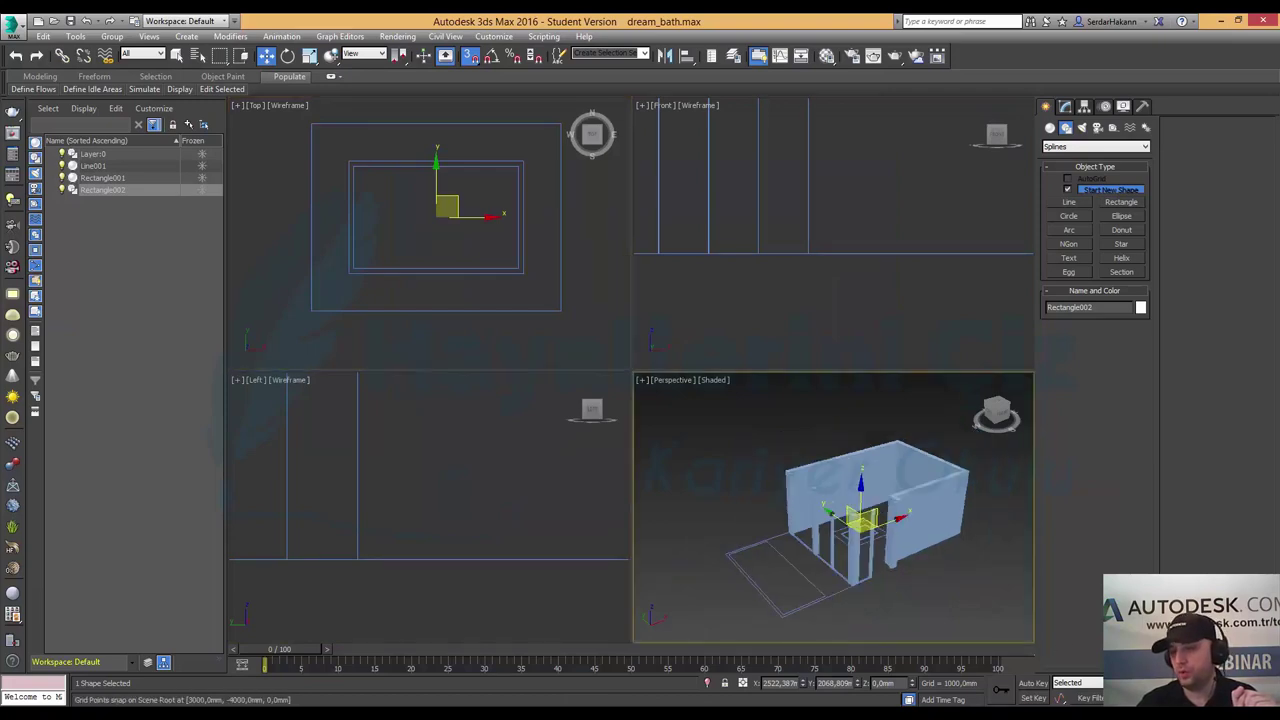
pyautogui.hotkey('alt', 'w')
pyautogui.press('z')
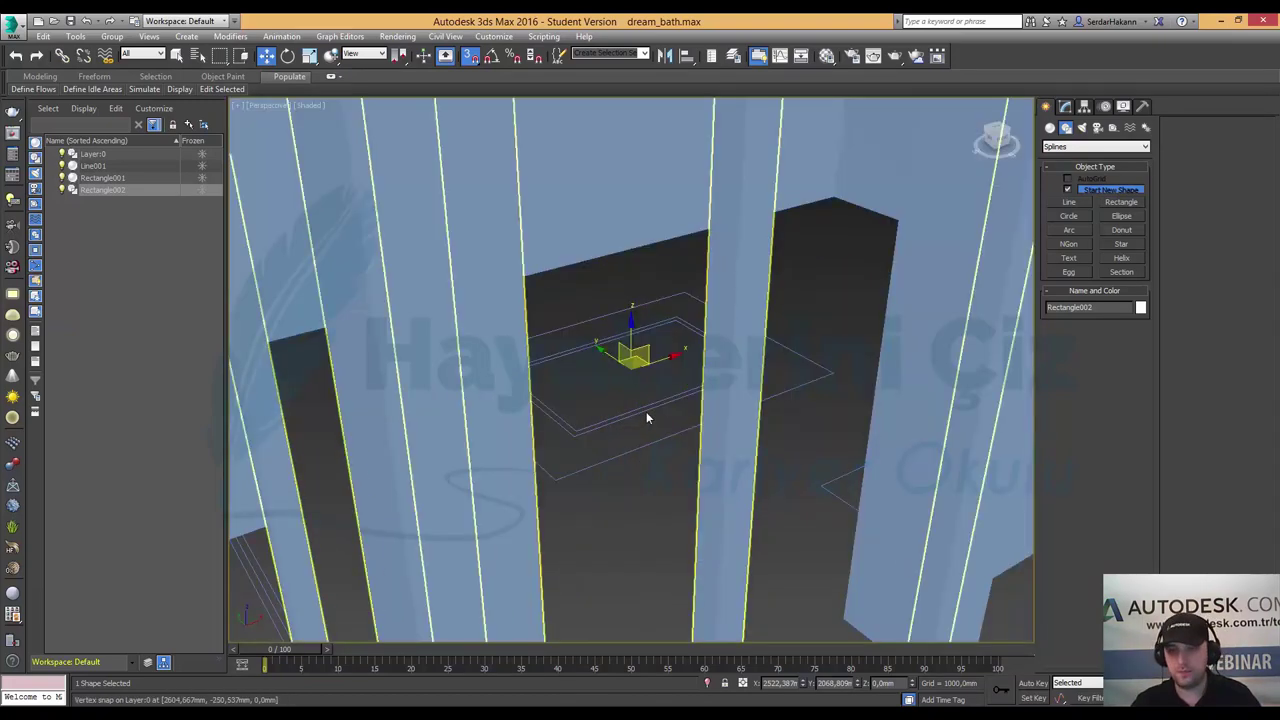
pyautogui.keyDown('alt'); pyautogui.moveTo(647, 418); pyautogui.dragTo(635, 469, button='middle'); pyautogui.keyUp('alt')
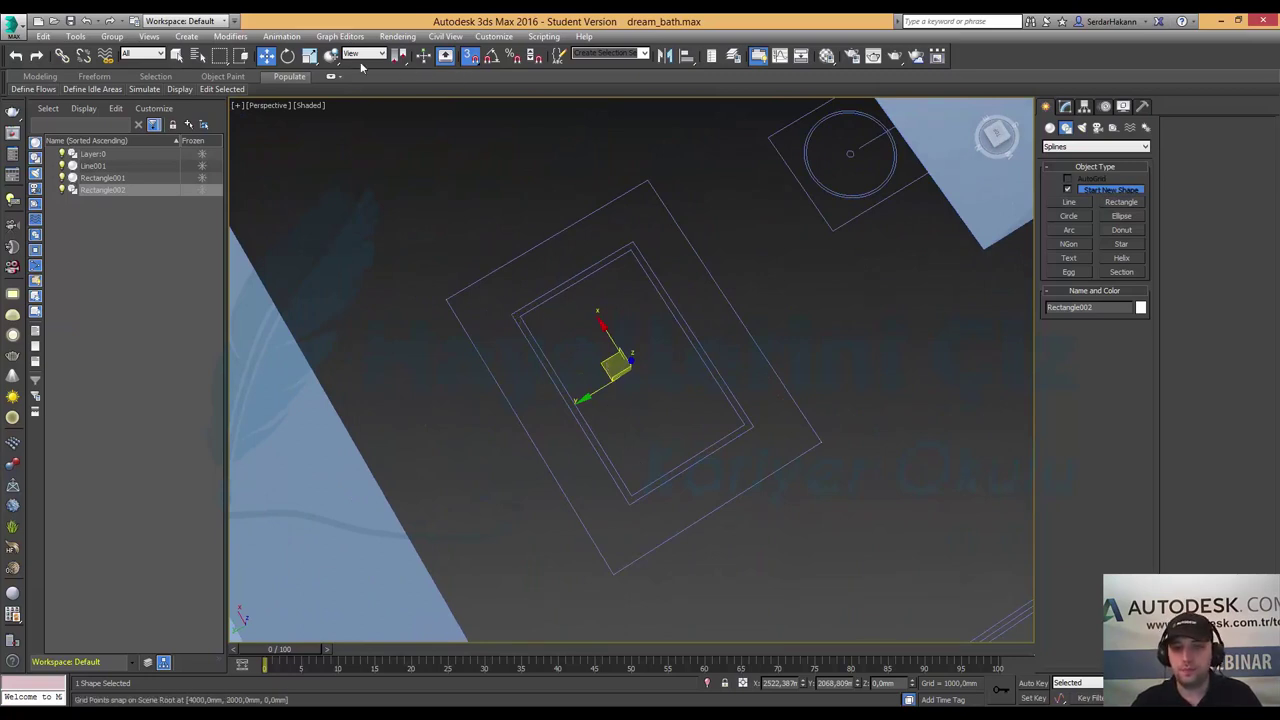
# - Turn off snaps and convert the new Rectangle002 to an Editable Poly slab
pyautogui.click(474, 58)
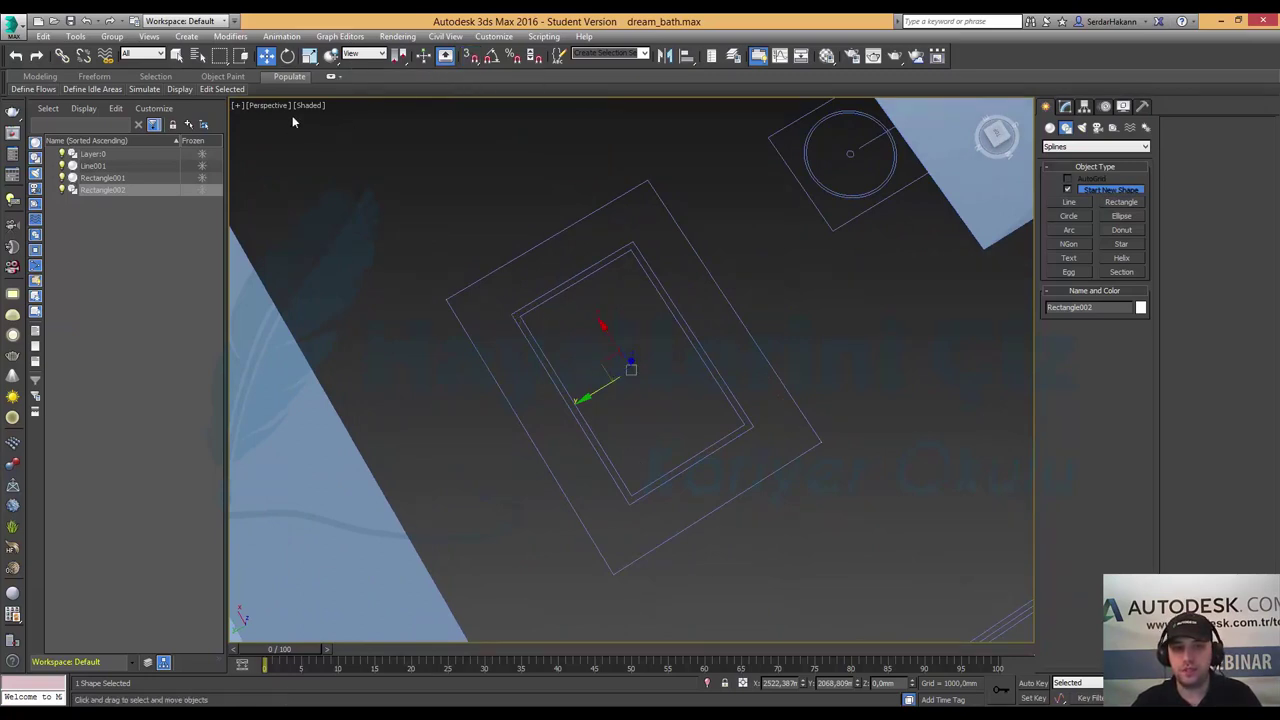
pyautogui.rightClick(597, 385)
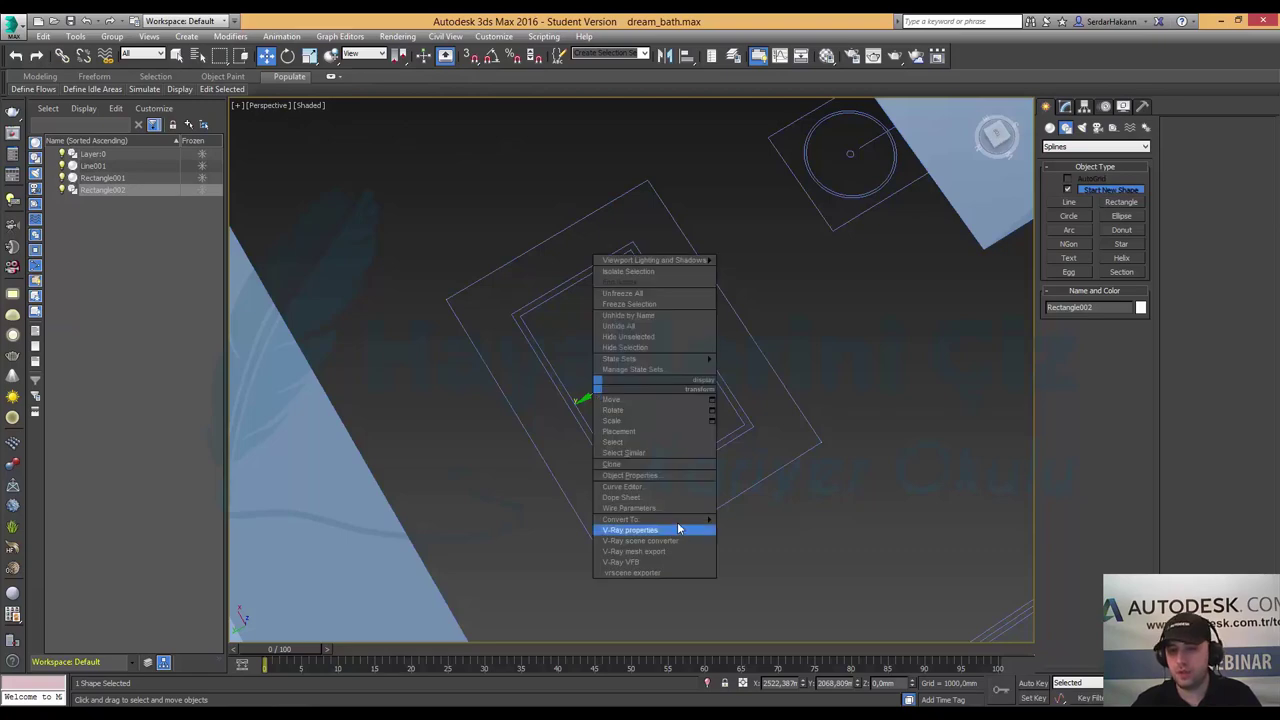
pyautogui.click(776, 541)
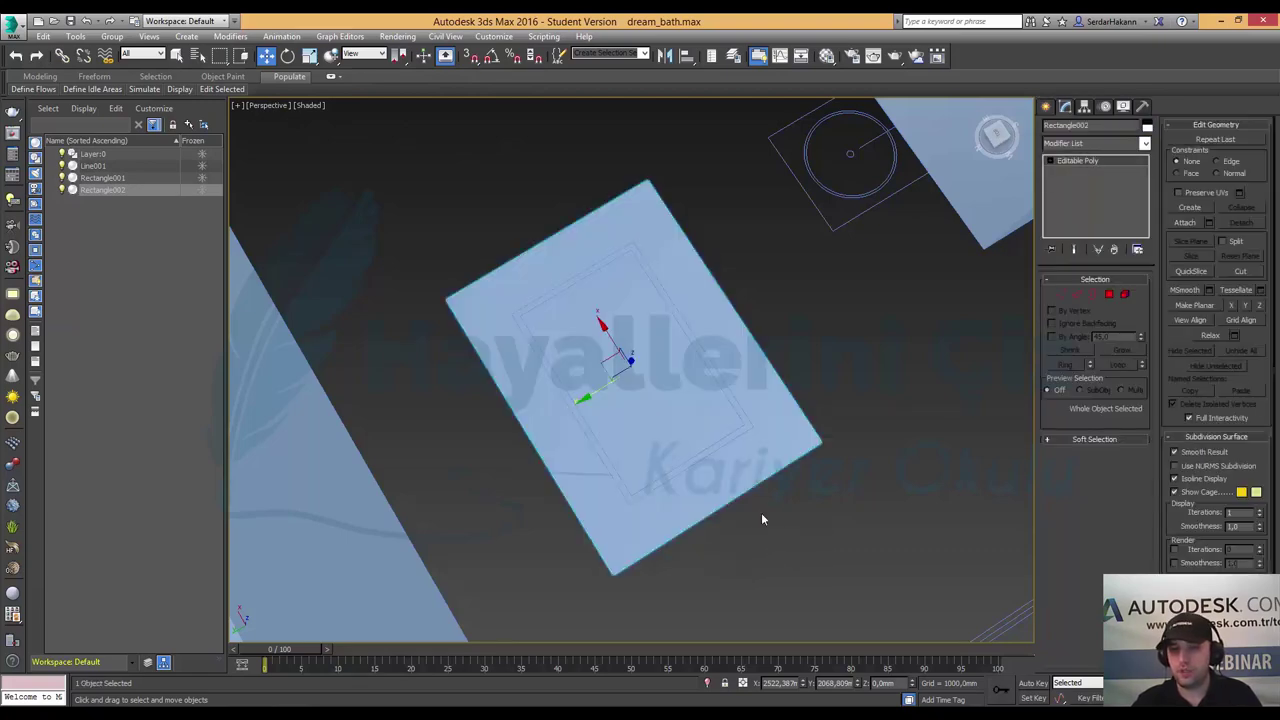
pyautogui.moveTo(893, 404)
pyautogui.keyDown('alt'); pyautogui.mouseDown(button='middle')
pyautogui.moveTo(812, 427)
pyautogui.moveTo(746, 363)
pyautogui.moveTo(700, 350)
pyautogui.mouseUp(button='middle'); pyautogui.keyUp('alt')
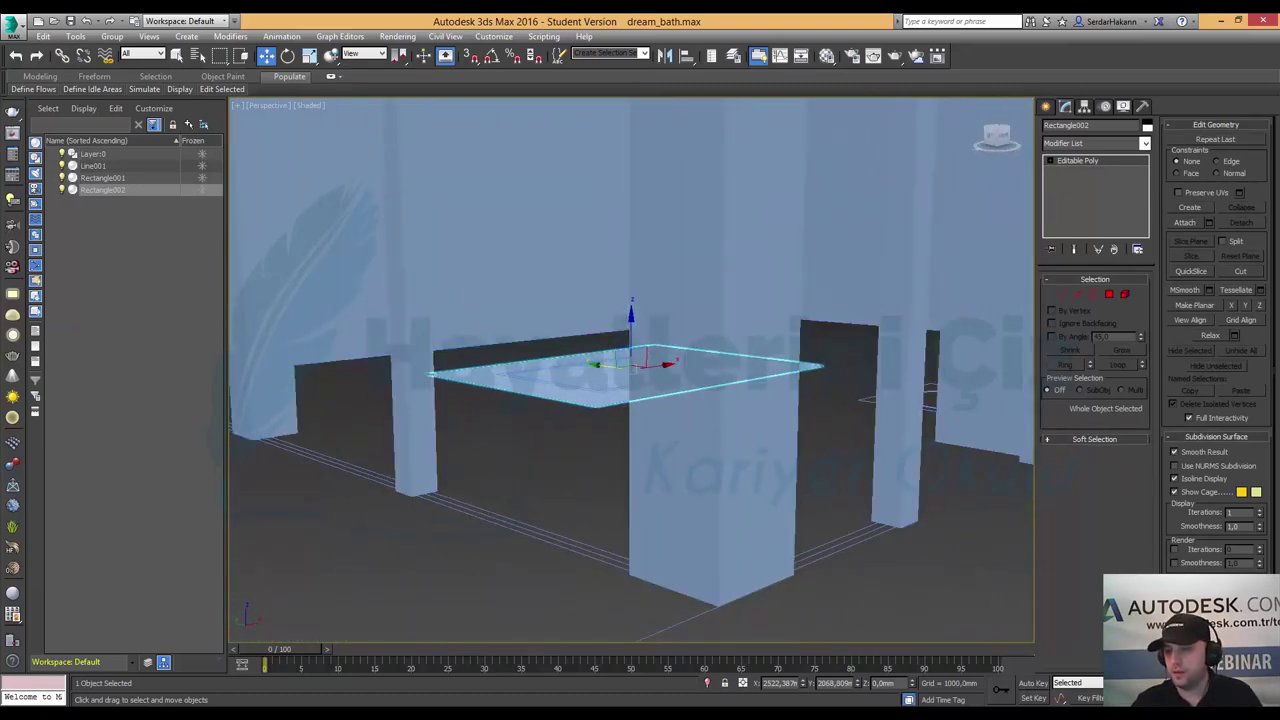
pyautogui.moveTo(552, 406)
pyautogui.keyDown('ctrl'); pyautogui.keyDown('alt'); pyautogui.mouseDown(button='middle')
pyautogui.moveTo(563, 381)
pyautogui.moveTo(663, 354)
pyautogui.moveTo(654, 371)
pyautogui.moveTo(589, 391)
pyautogui.moveTo(504, 316)
pyautogui.mouseUp(button='middle'); pyautogui.keyUp('alt'); pyautogui.keyUp('ctrl')
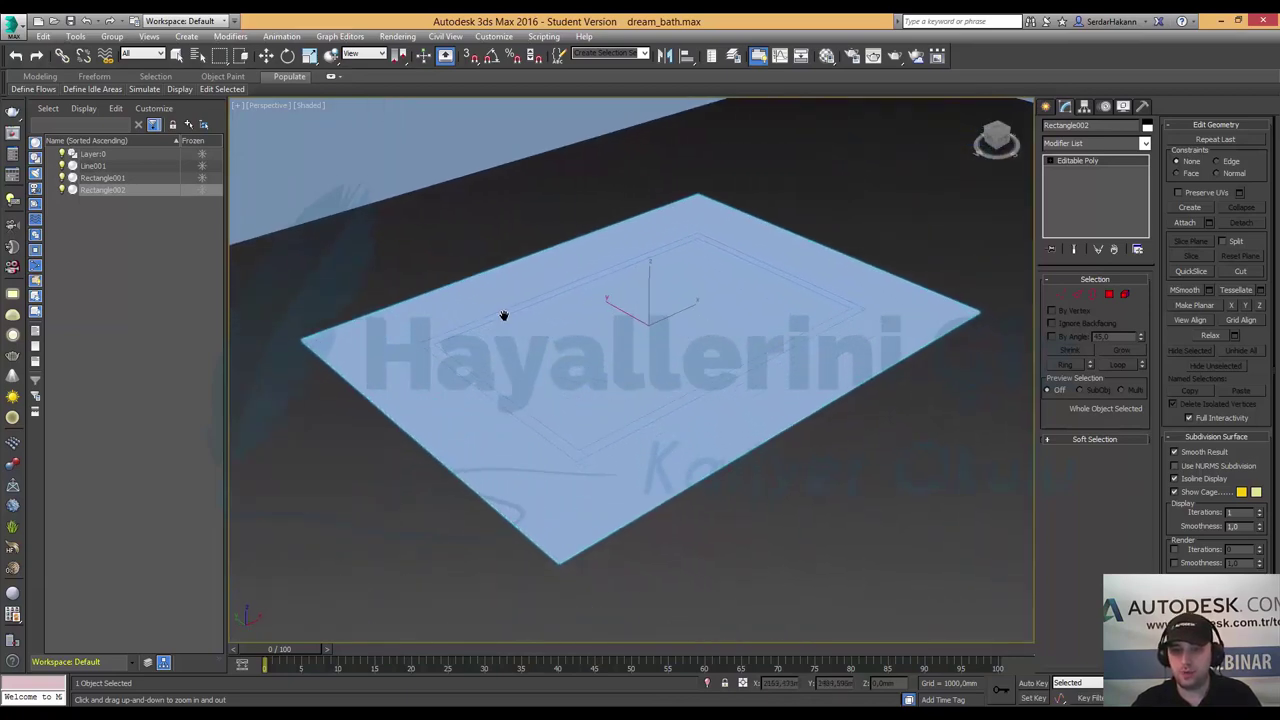
pyautogui.press('w')
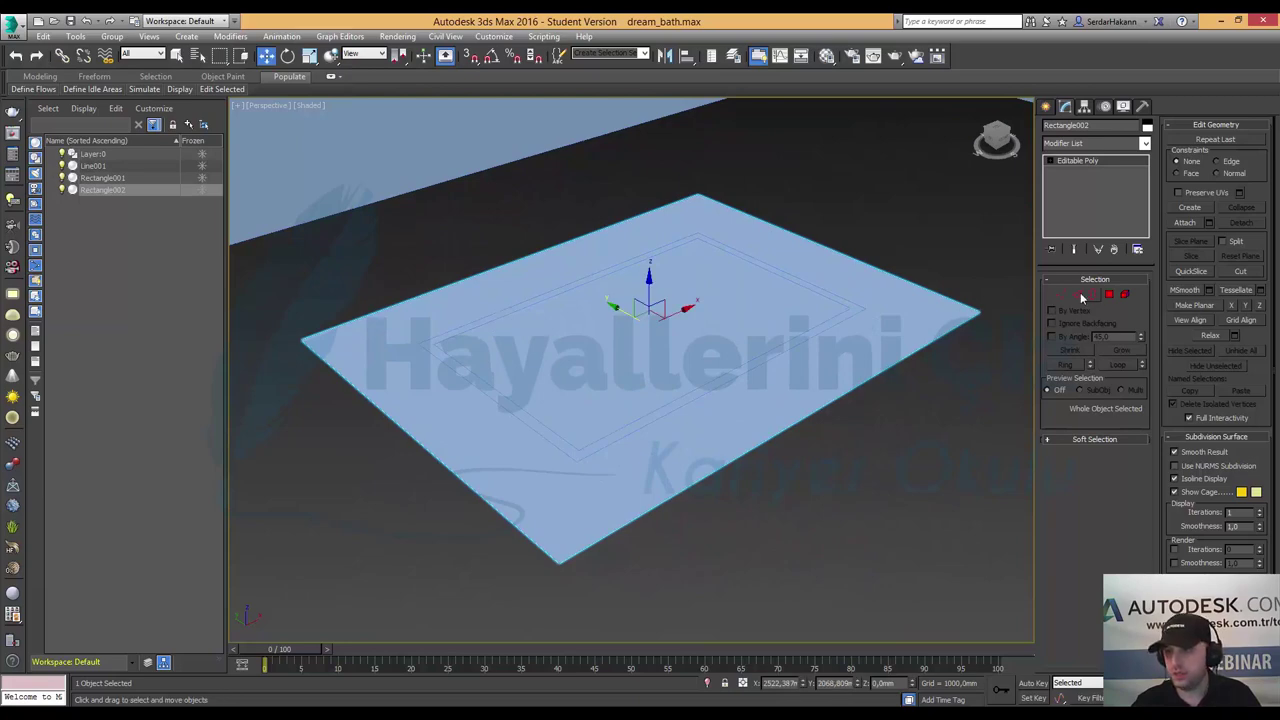
pyautogui.click(1109, 294)
# - Extrude the slab's face 400 mm upward into the solid bathtub block
pyautogui.click(705, 437)
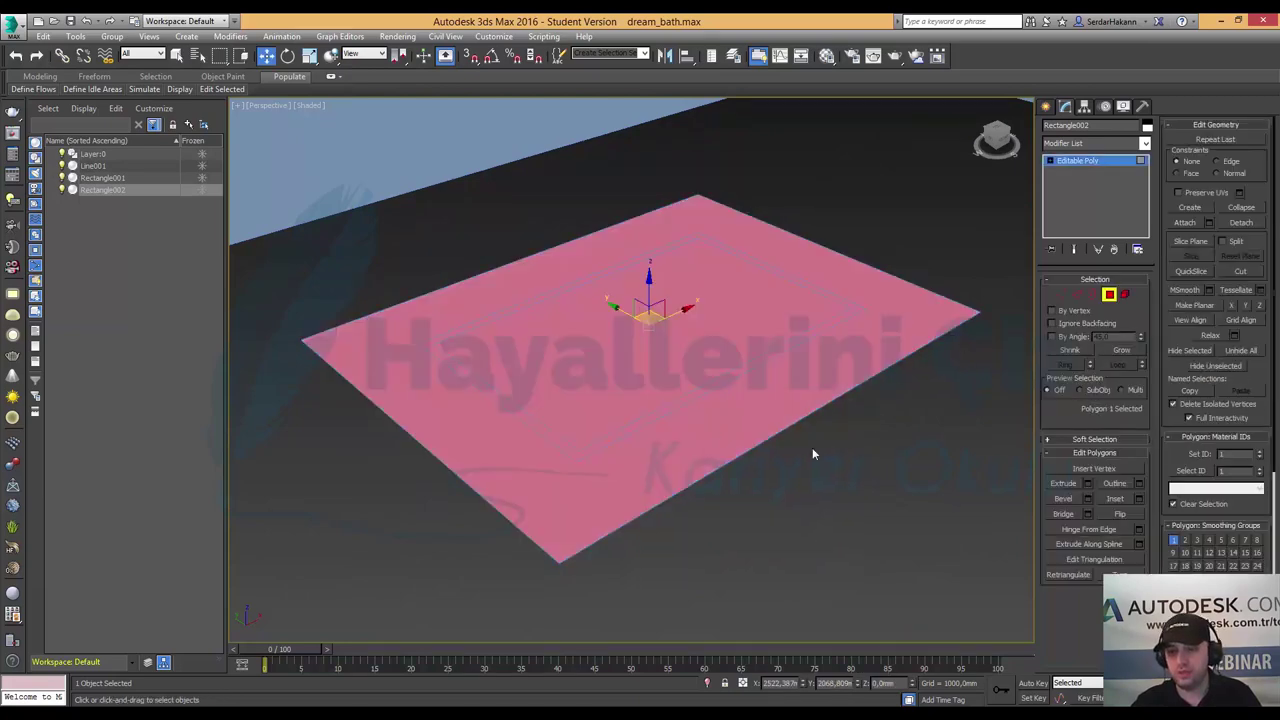
pyautogui.click(1086, 484)
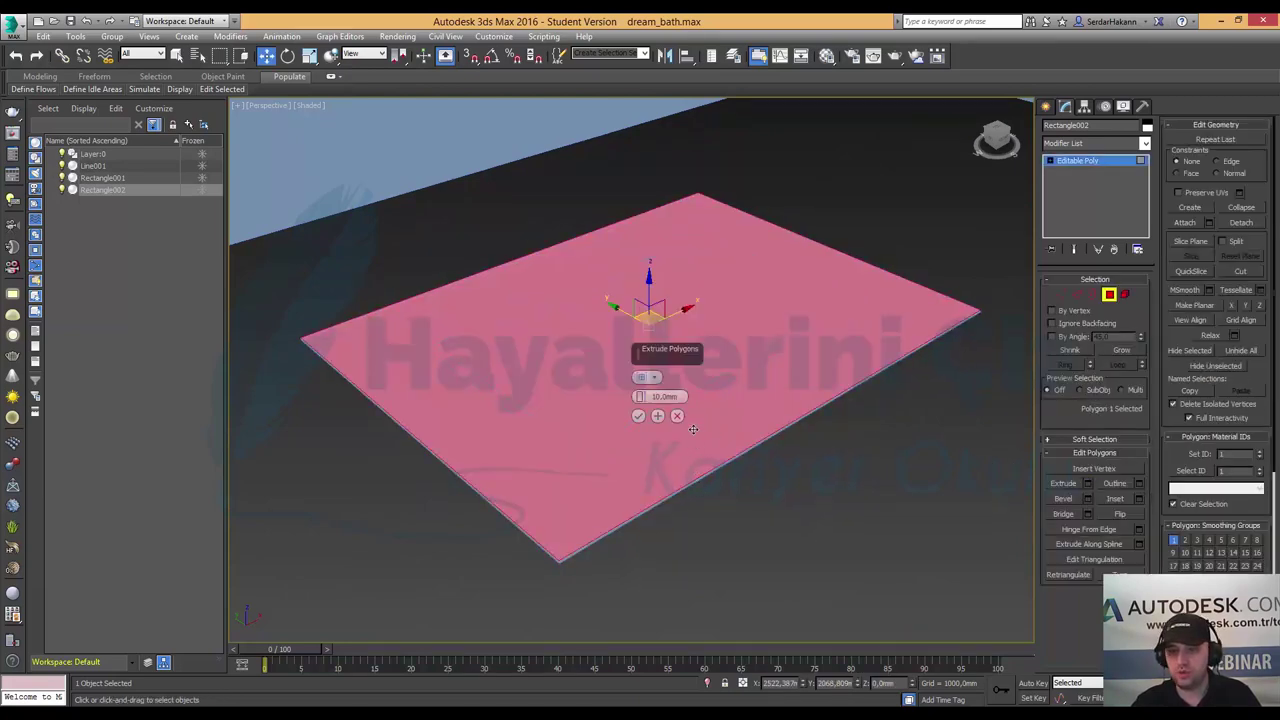
pyautogui.click(662, 396)
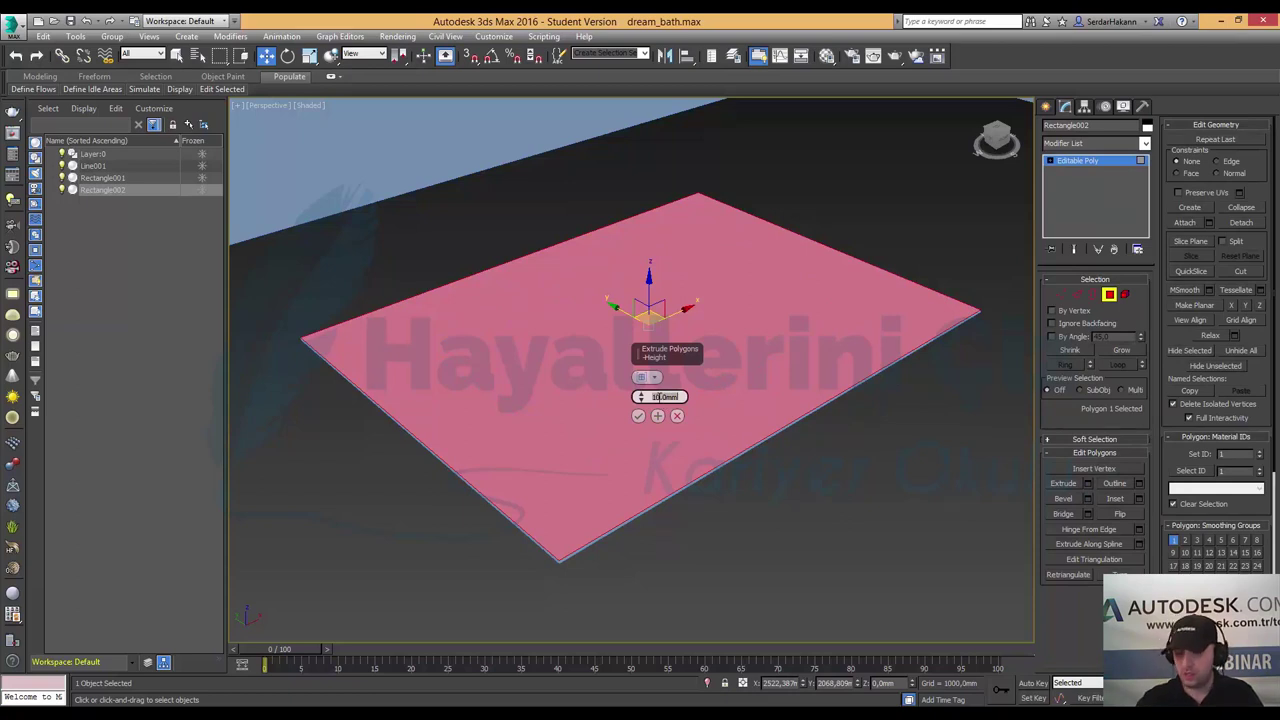
pyautogui.write('400')
pyautogui.press('Return')
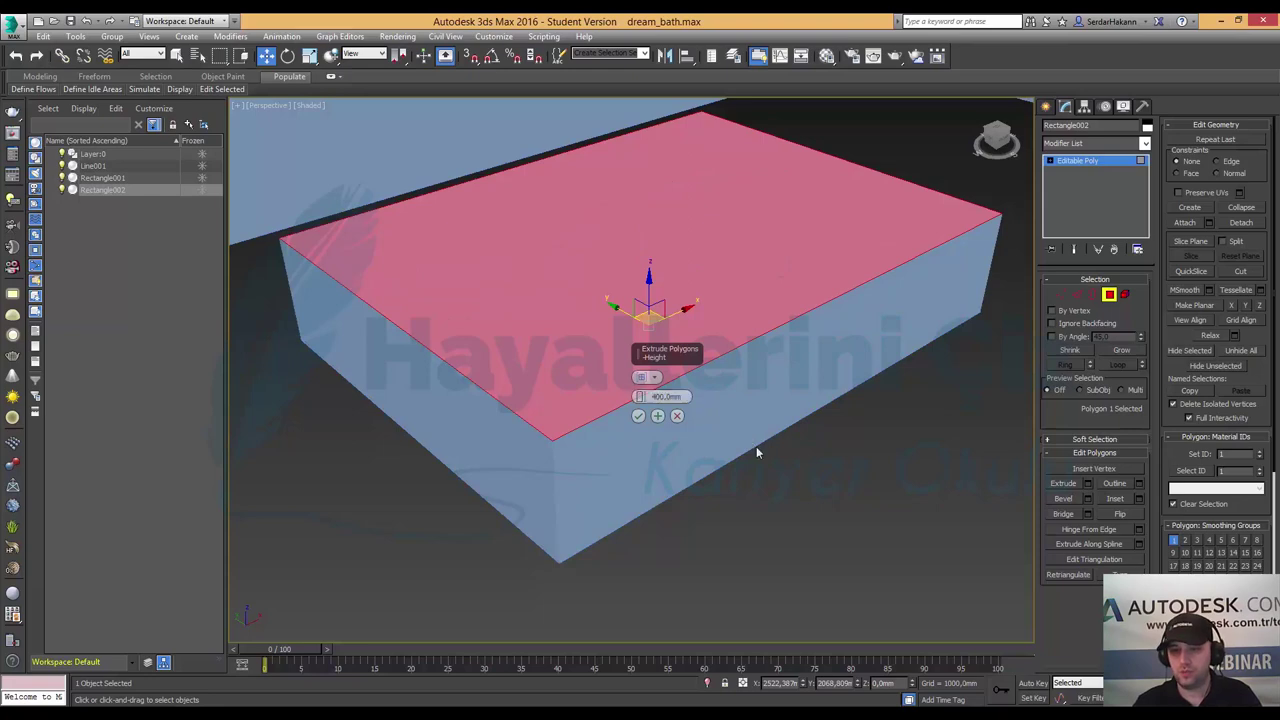
pyautogui.scroll(-3, 756, 446)
pyautogui.scroll(-3, 756, 446)
pyautogui.moveTo(764, 504)
pyautogui.keyDown('alt'); pyautogui.mouseDown(button='middle')
pyautogui.moveTo(783, 469)
pyautogui.moveTo(771, 486)
pyautogui.mouseUp(button='middle'); pyautogui.keyUp('alt')
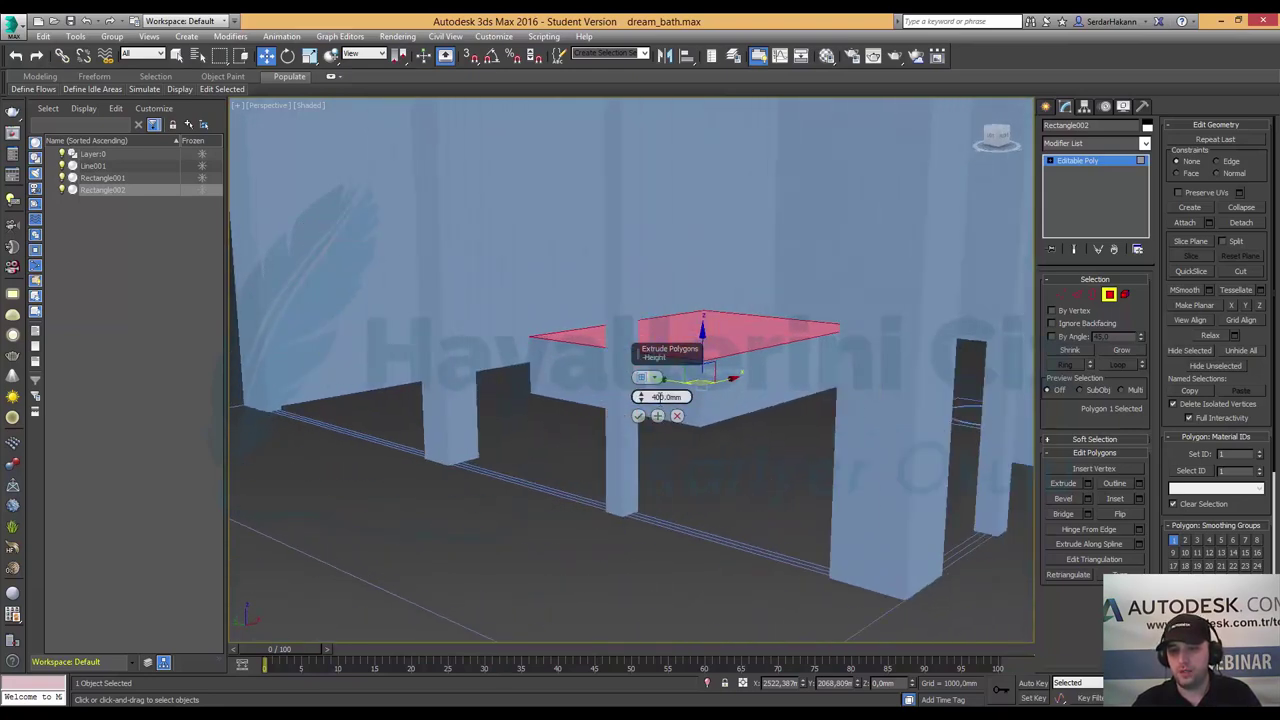
pyautogui.doubleClick(660, 397)
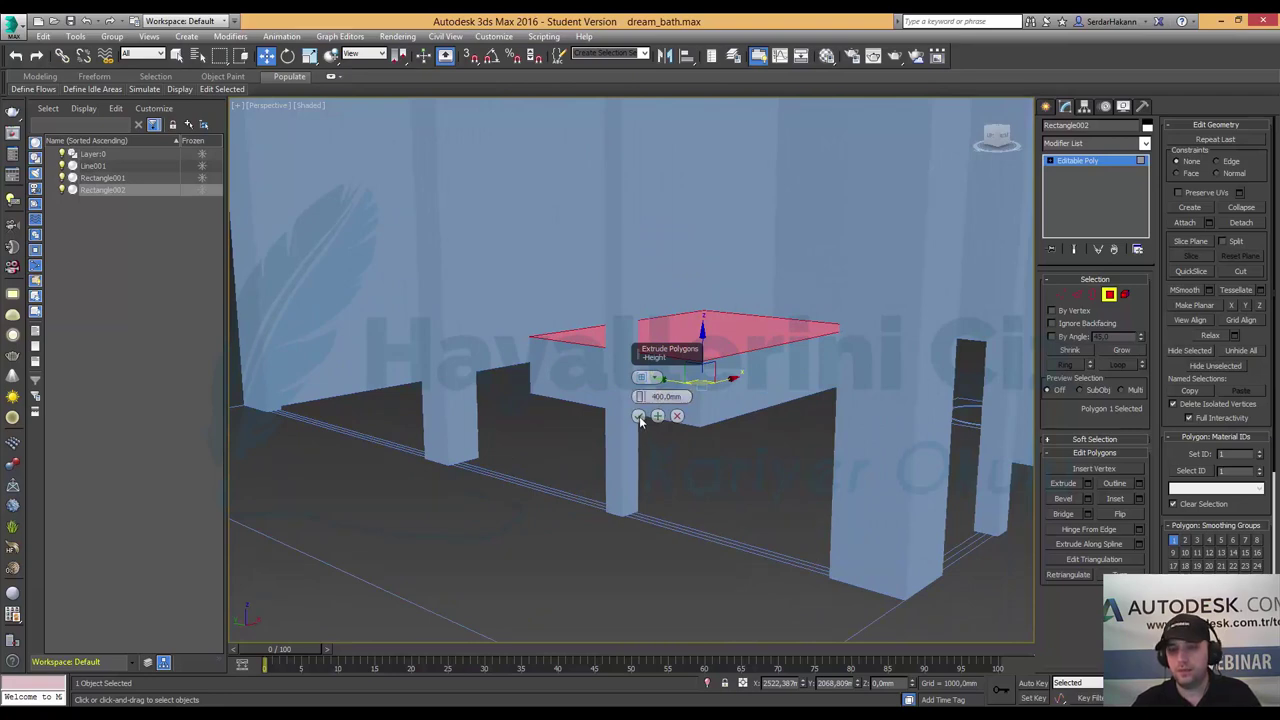
pyautogui.click(639, 416)
pyautogui.moveTo(766, 337); pyautogui.dragTo(740, 384, button='middle')
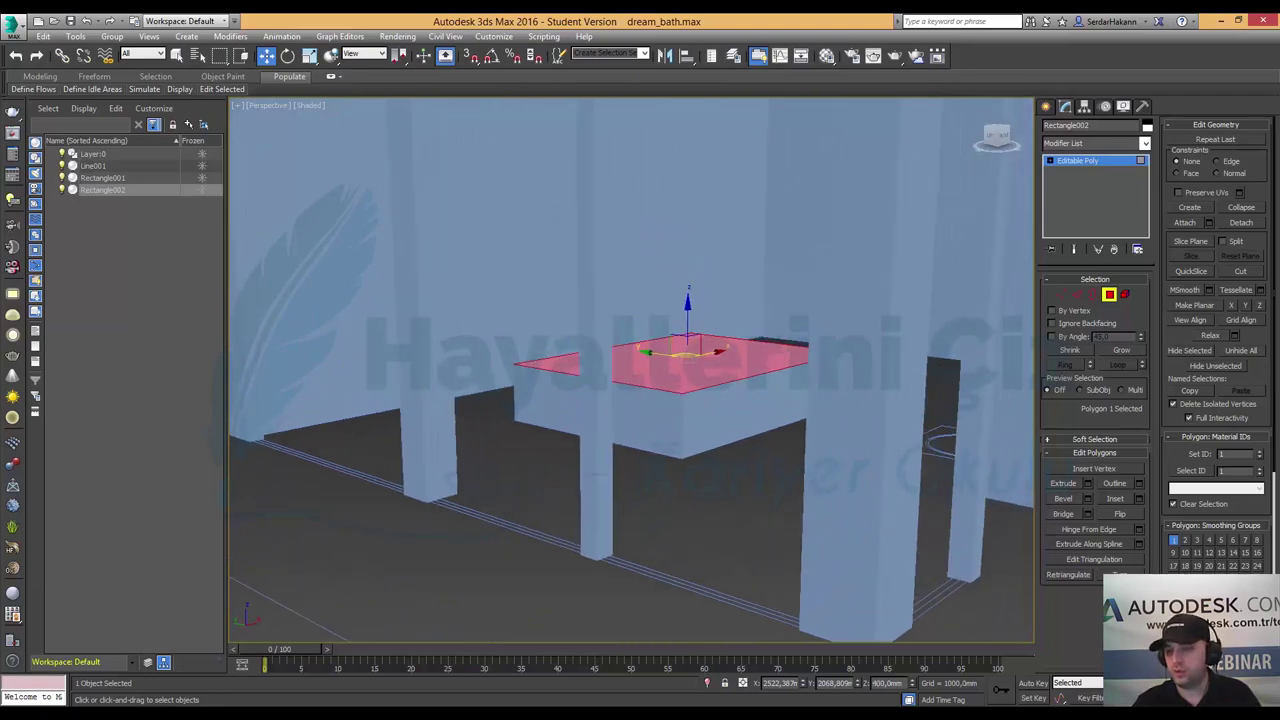
pyautogui.hotkey('alt', 'w')
# - Connect a pair of opposite edges with 2 cuts across the block's top
pyautogui.scroll(-4, 470, 225)
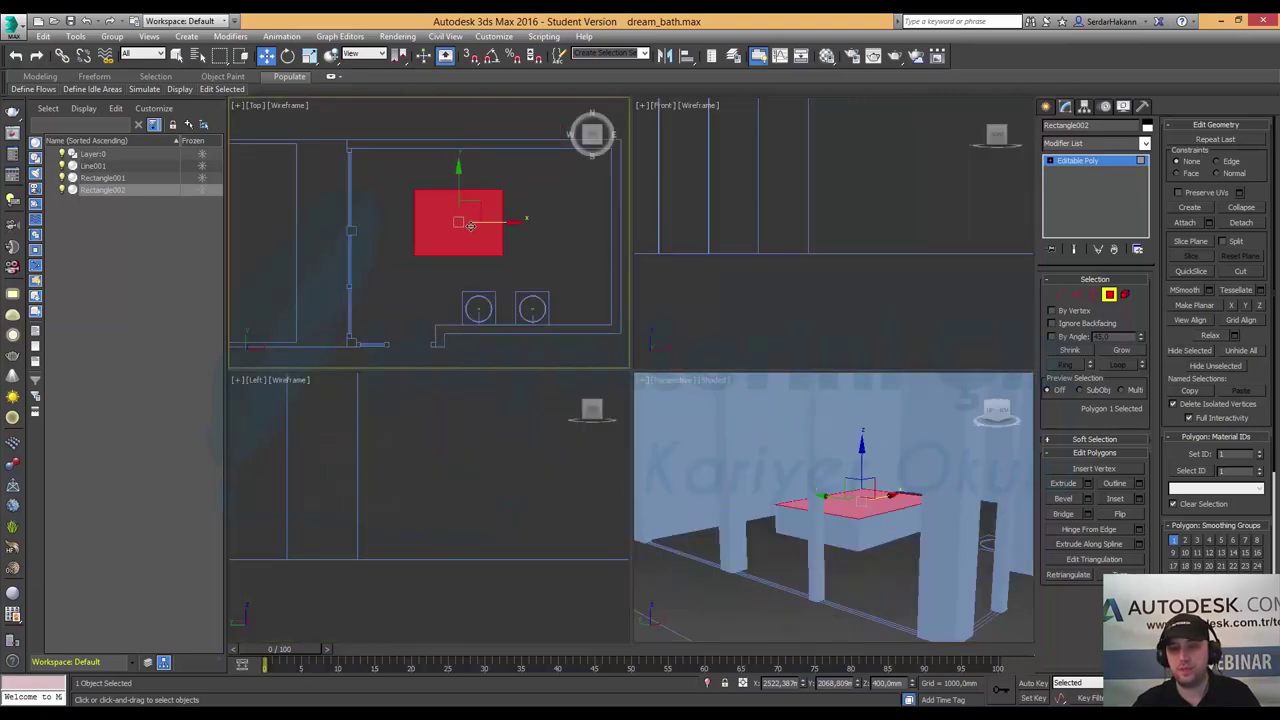
pyautogui.hotkey('alt', 'w')
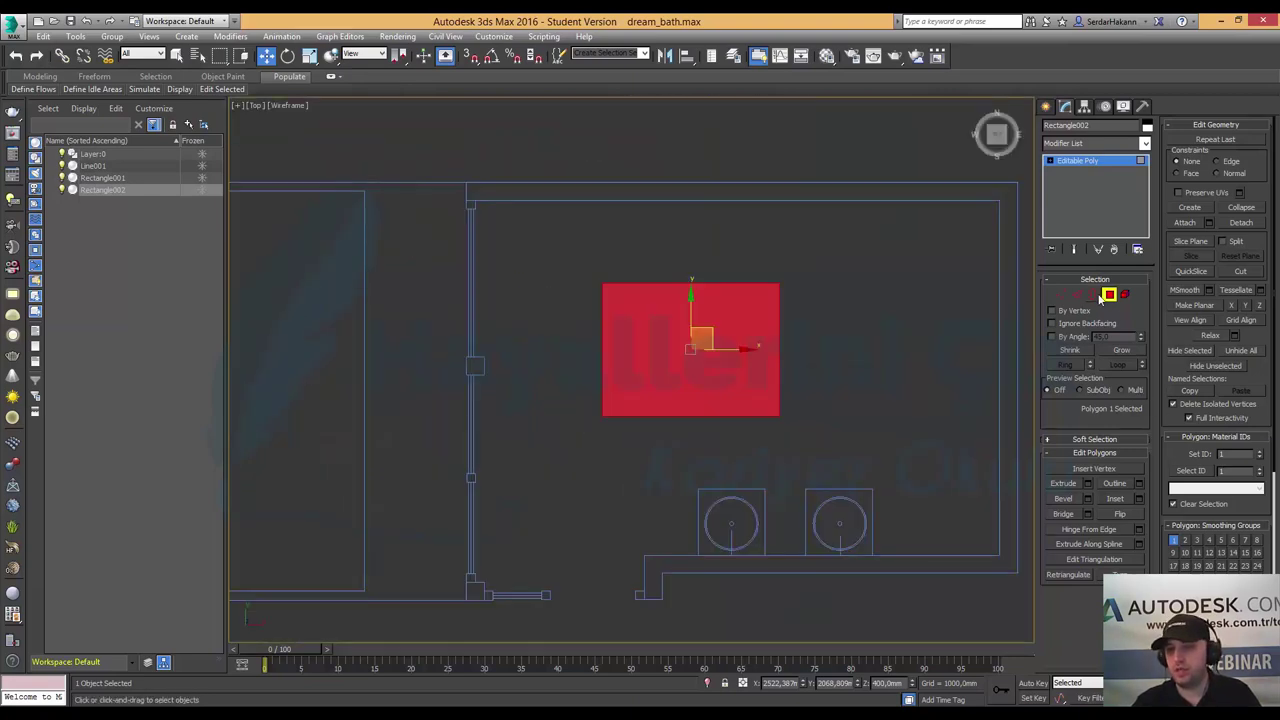
pyautogui.click(1108, 295)
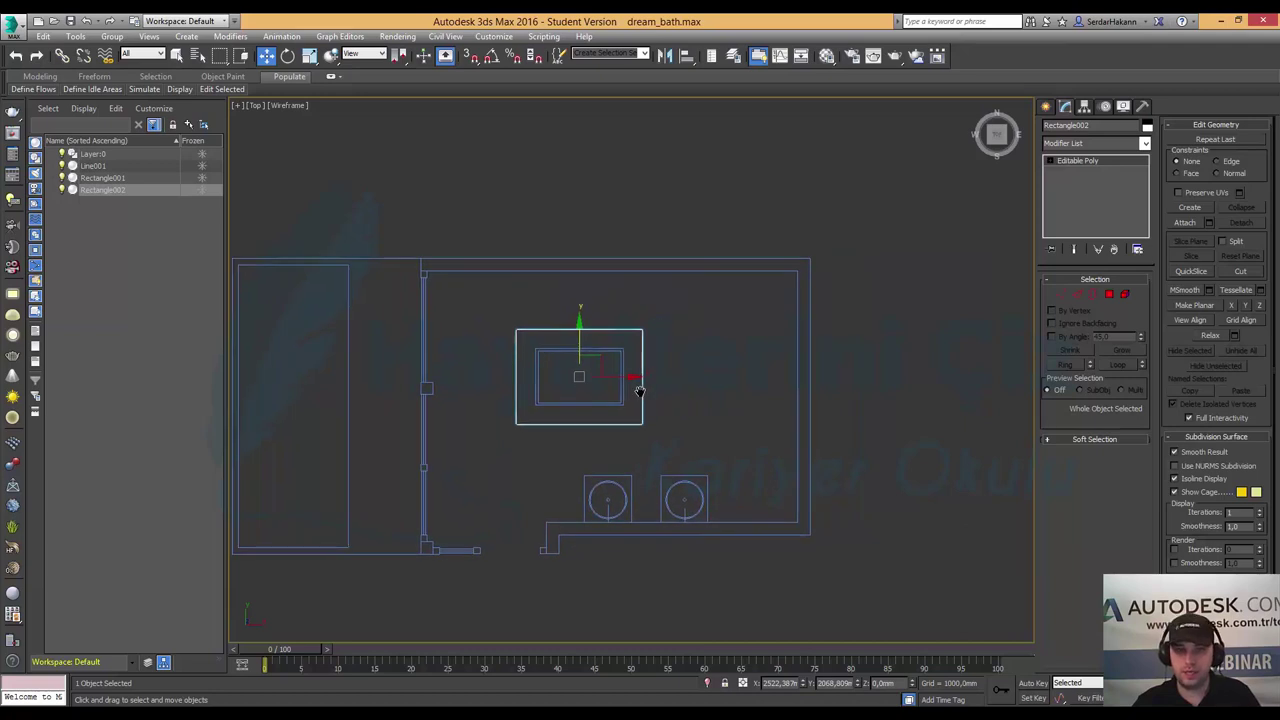
pyautogui.scroll(2, 640, 390)
pyautogui.scroll(3, 631, 394)
pyautogui.moveTo(570, 392); pyautogui.dragTo(663, 430, button='middle')
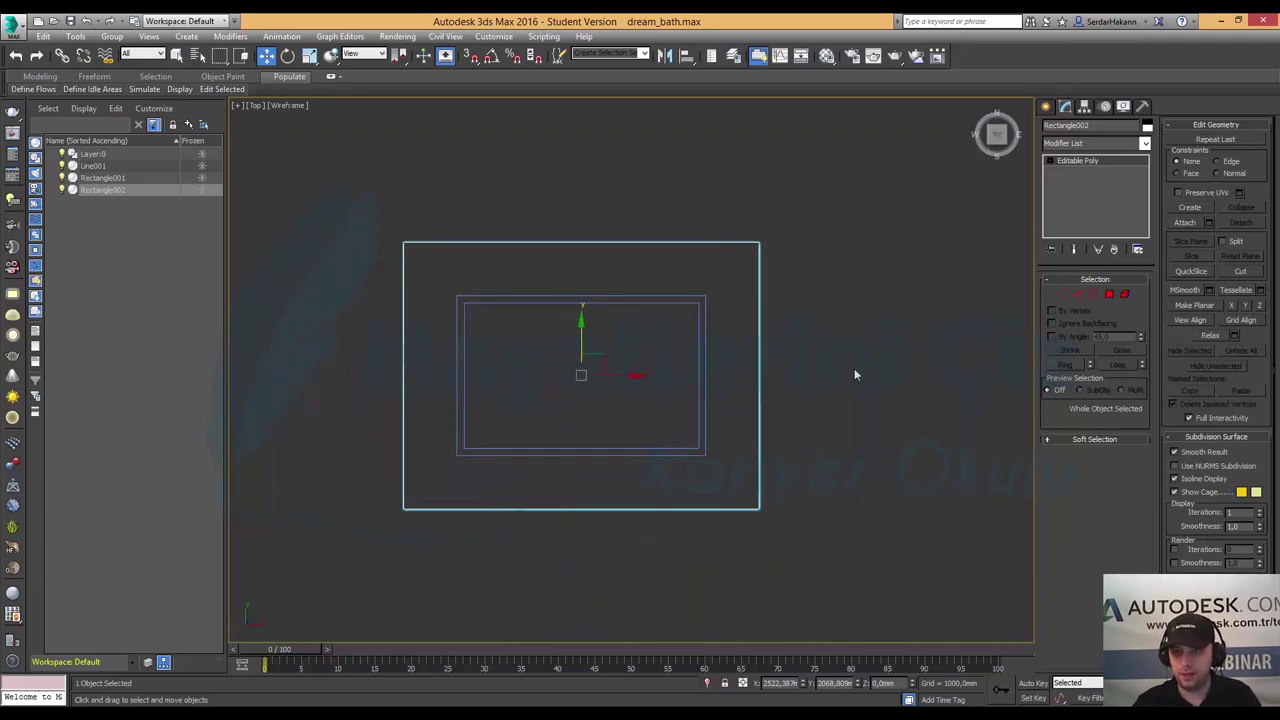
pyautogui.click(1076, 294)
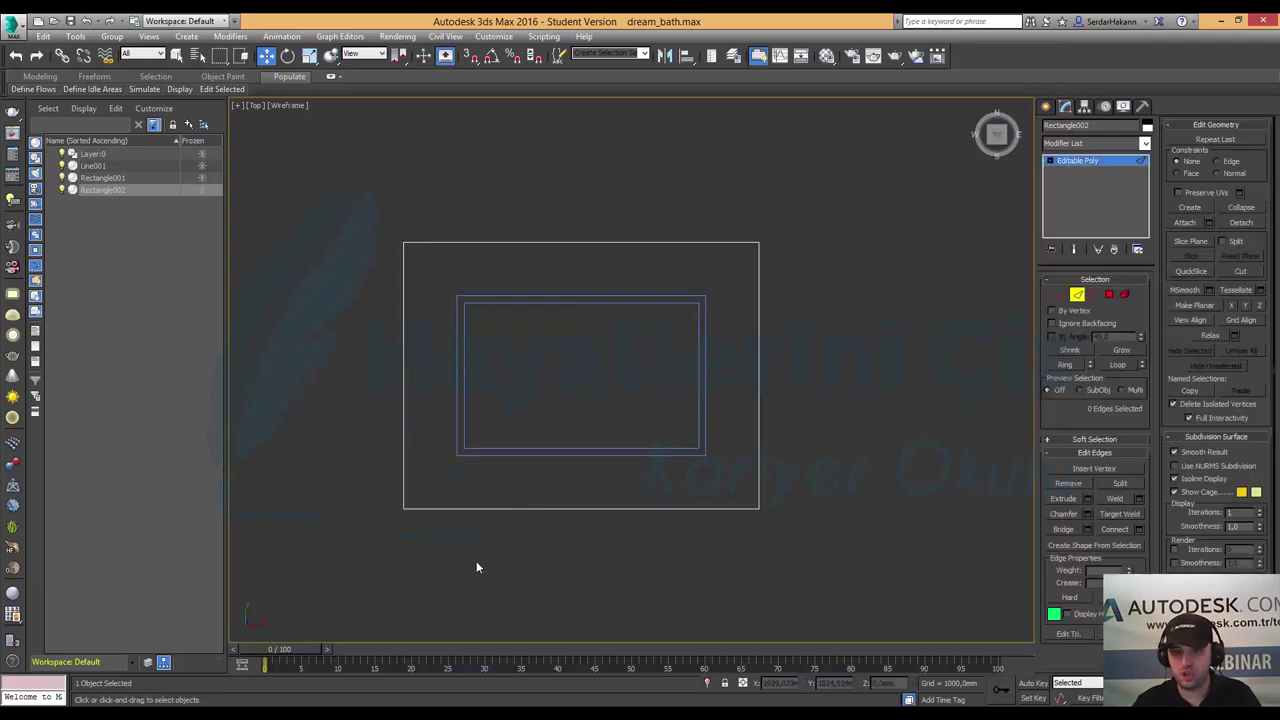
pyautogui.click(540, 508)
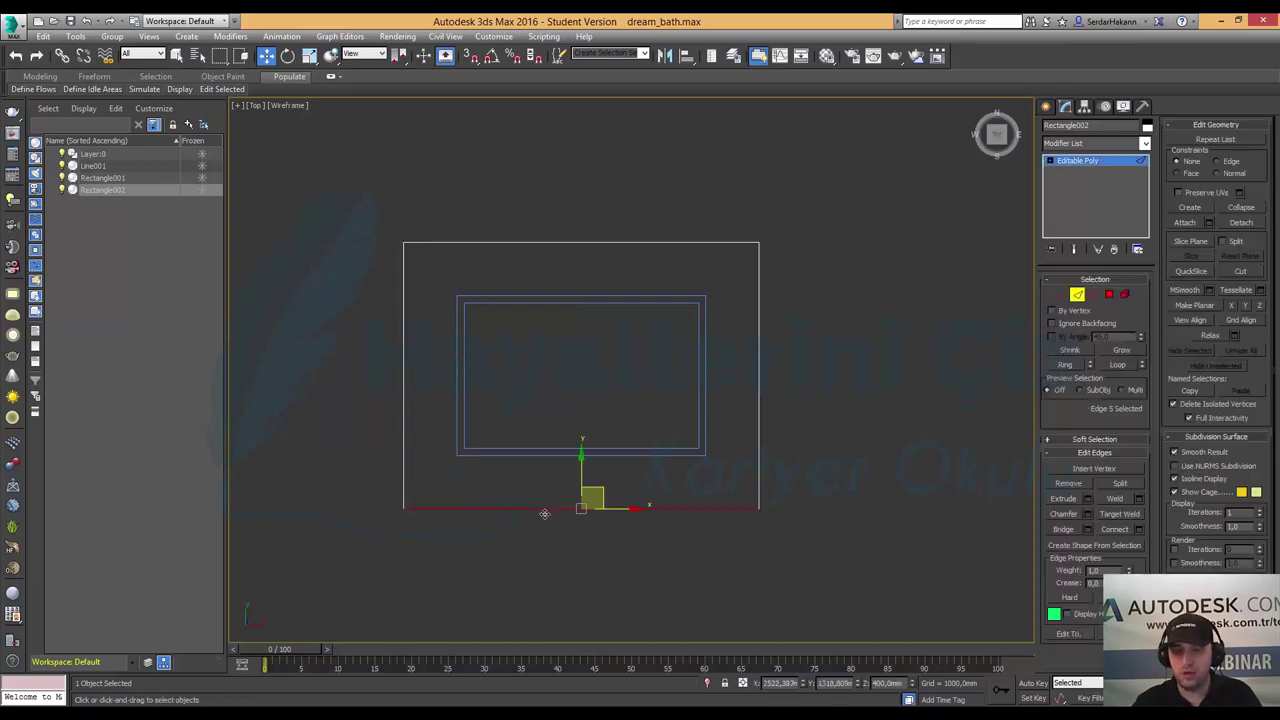
pyautogui.click(1066, 366)
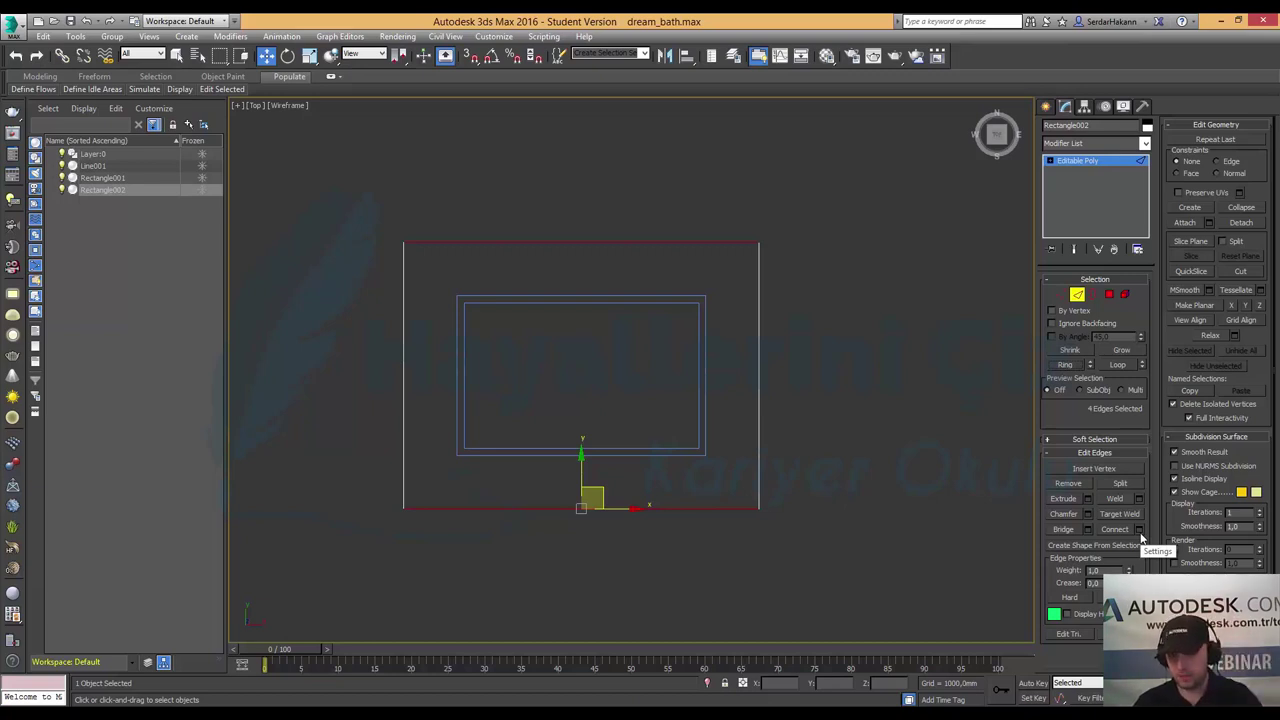
pyautogui.click(1141, 538)
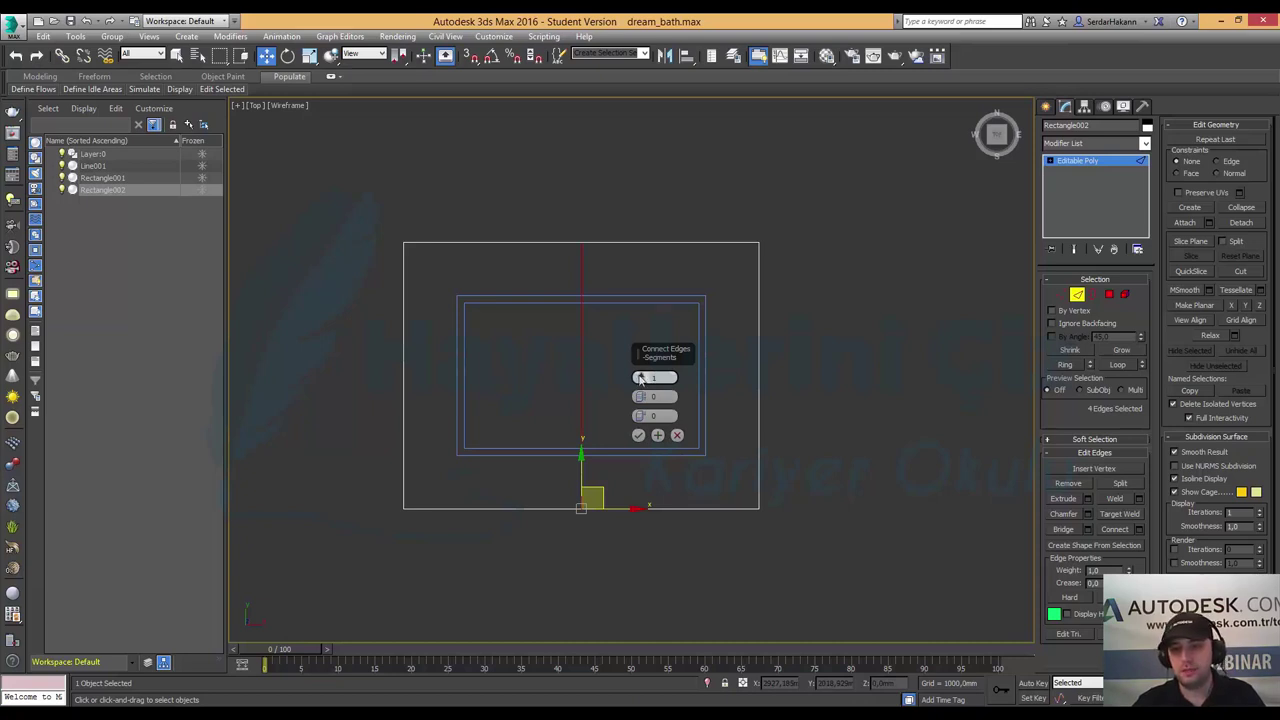
pyautogui.moveTo(641, 378)
pyautogui.mouseDown()
pyautogui.moveTo(641, 397)
pyautogui.moveTo(685, 231)
pyautogui.mouseUp()
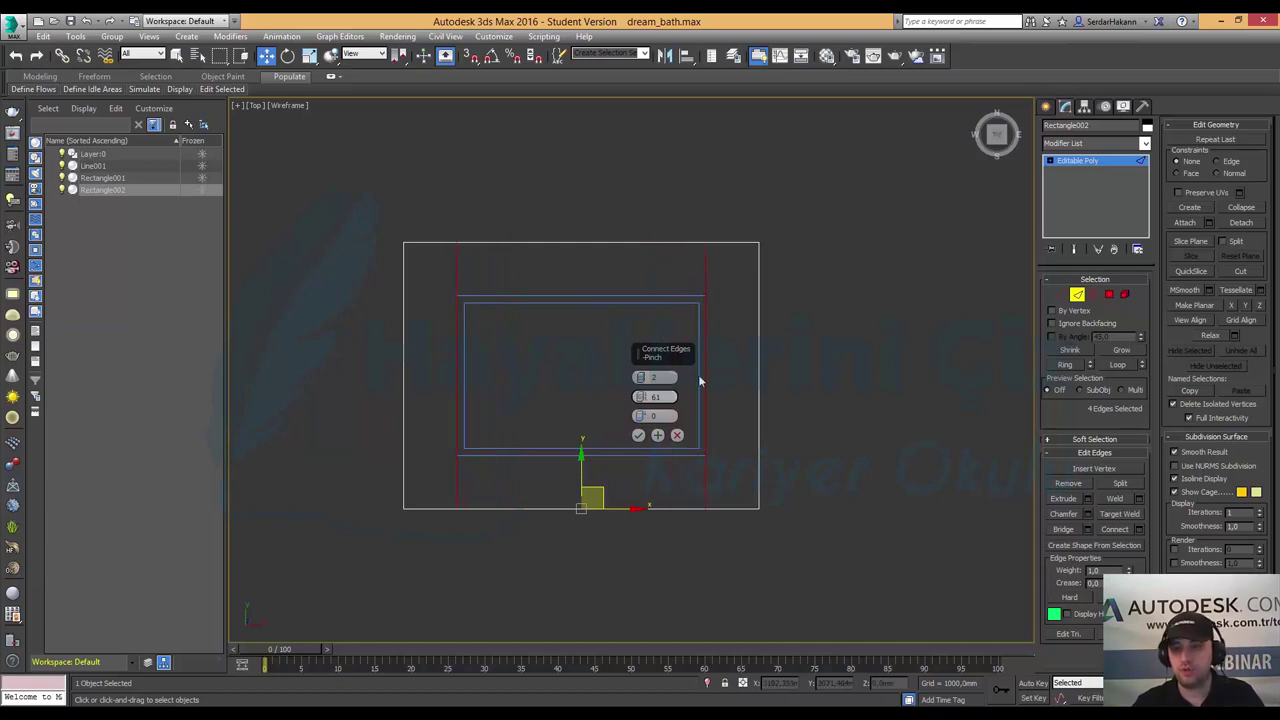
pyautogui.click(638, 436)
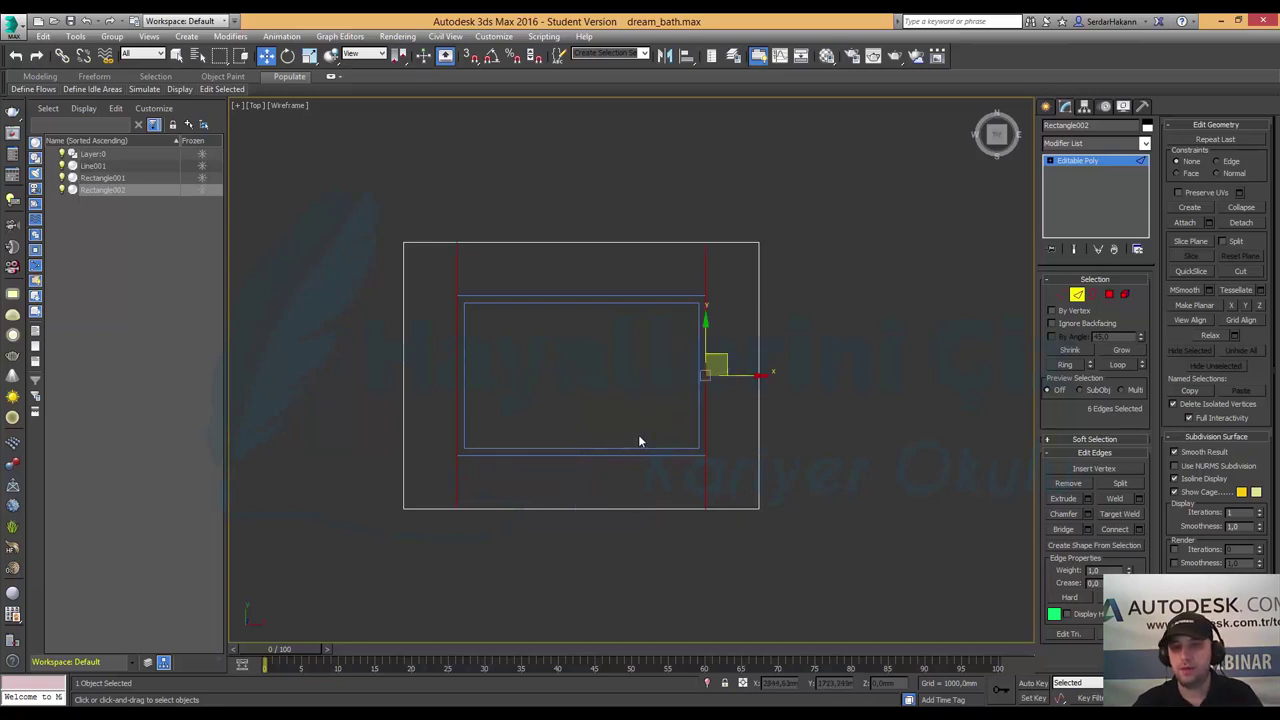
# - Ring-select the perpendicular edges and connect them with 2 cuts at pinch 46
pyautogui.click(760, 304)
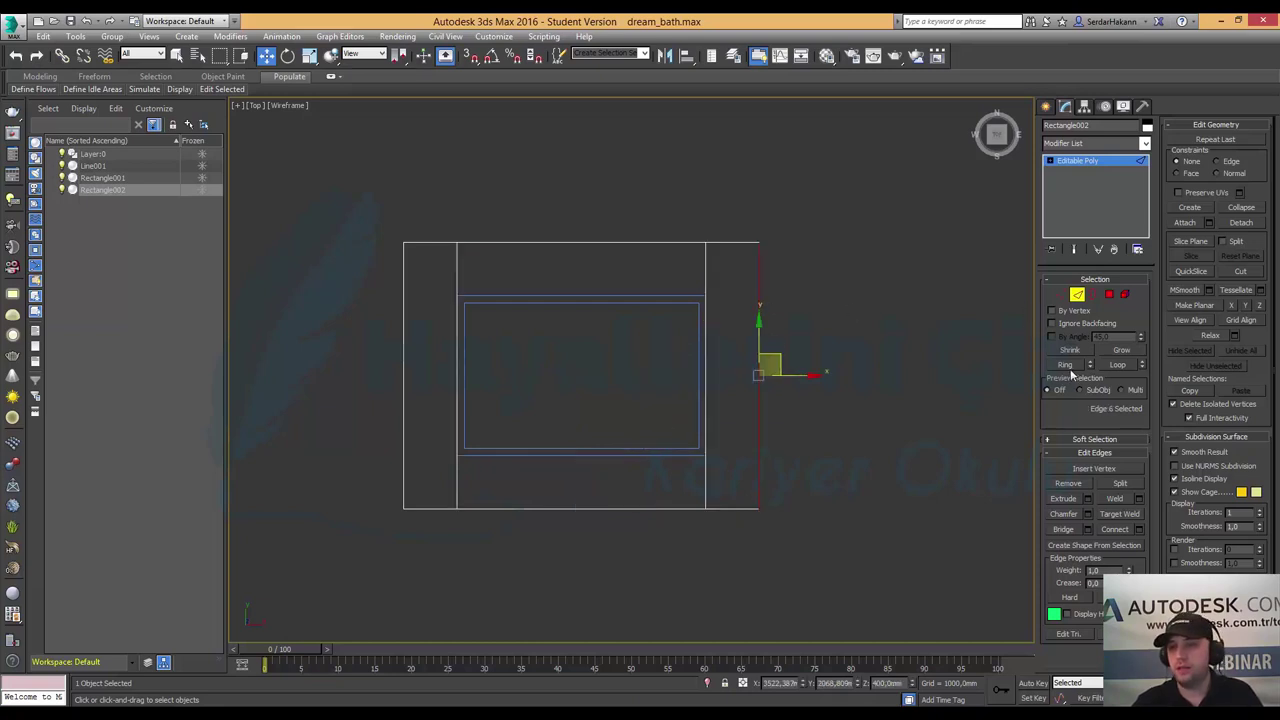
pyautogui.click(1066, 365)
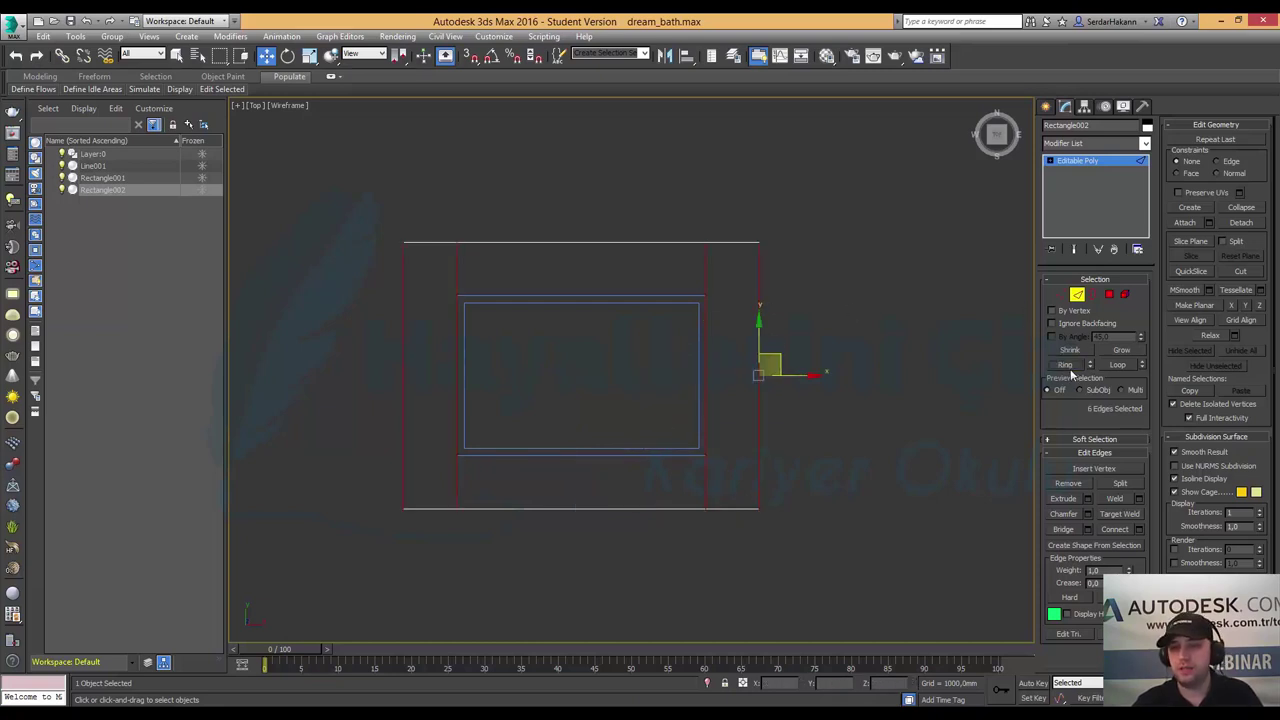
pyautogui.click(1139, 530)
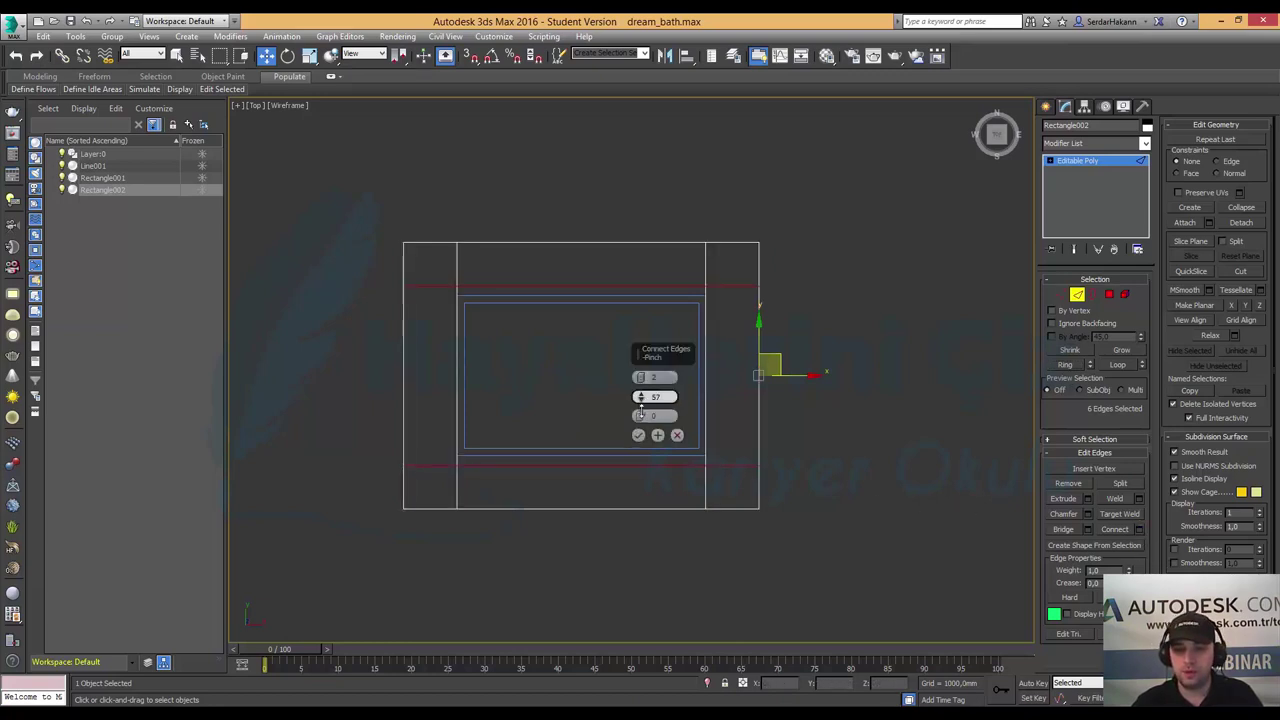
pyautogui.moveTo(642, 399); pyautogui.dragTo(652, 445)
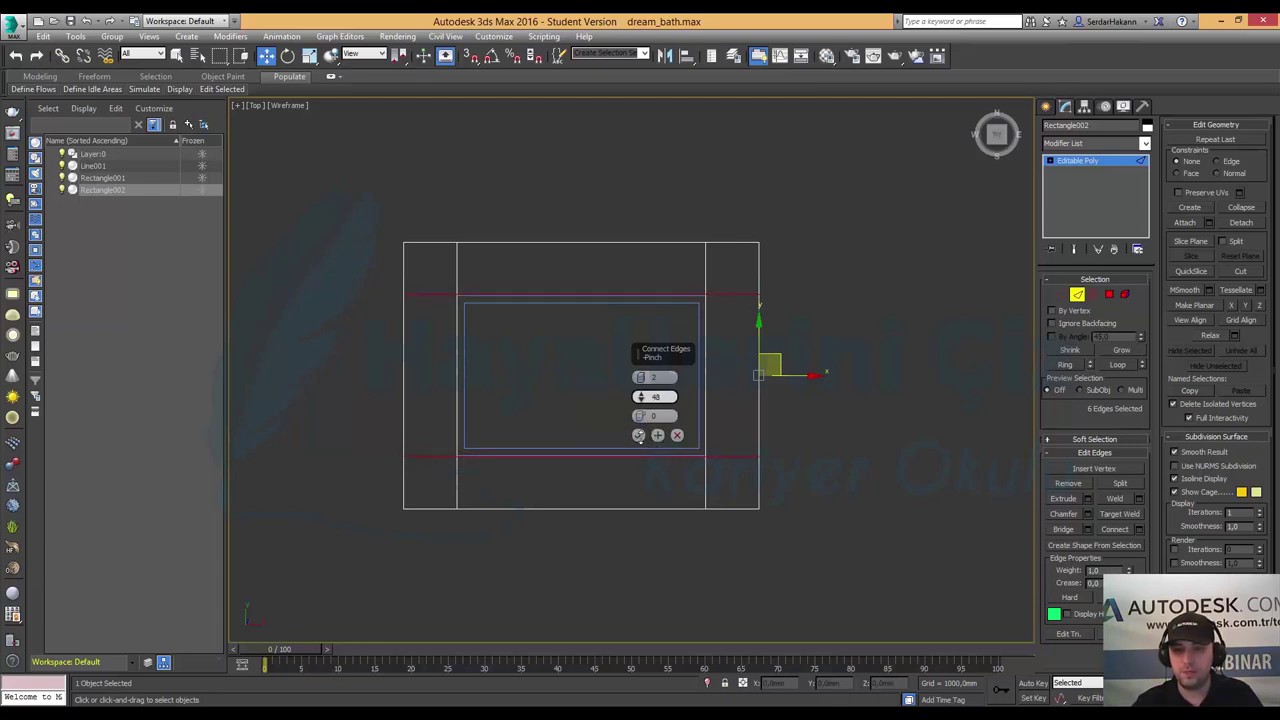
pyautogui.scroll(2, 613, 446)
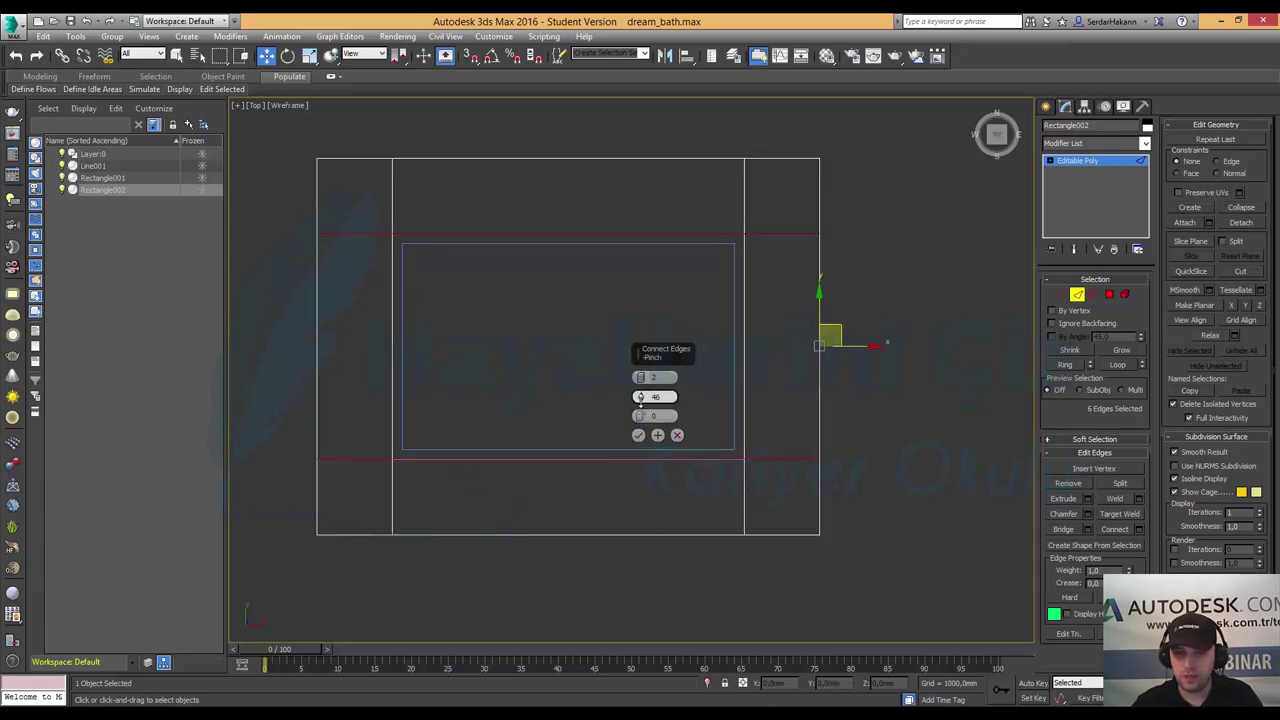
pyautogui.click(641, 401)
pyautogui.click(638, 436)
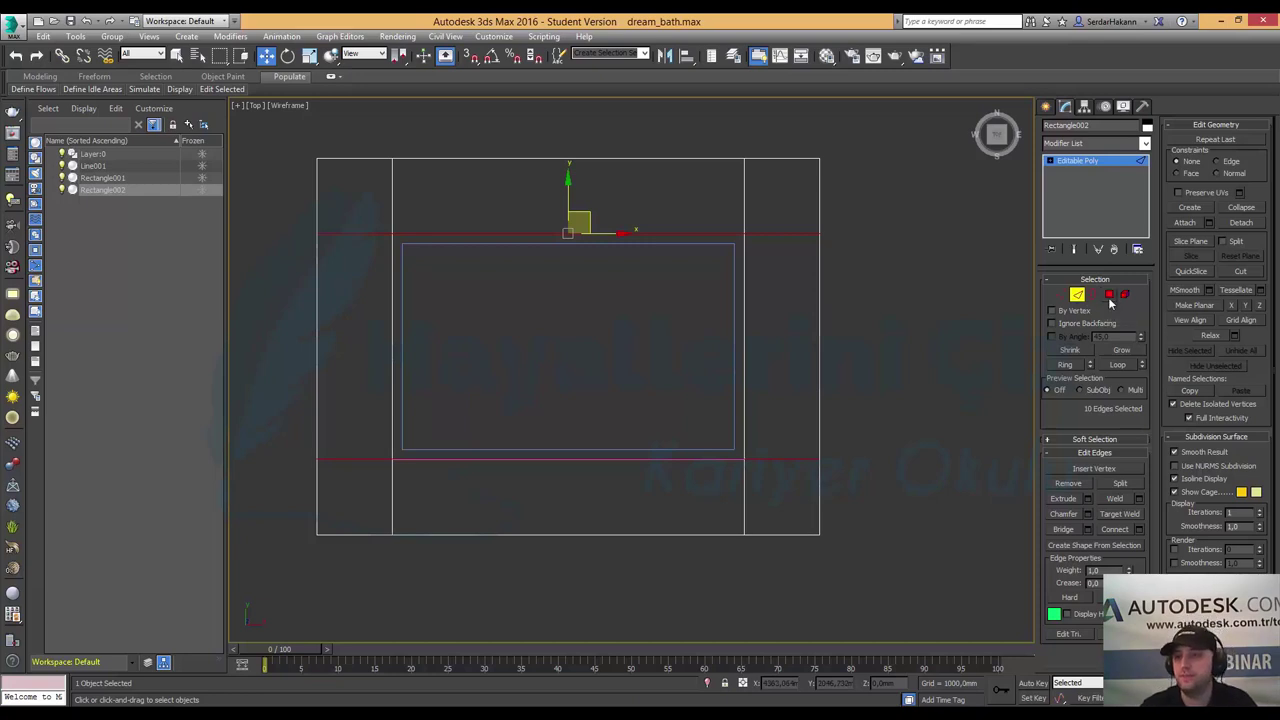
# - Select the block's central top face and frame it in the maximized Perspective view
pyautogui.click(1109, 296)
pyautogui.click(617, 373)
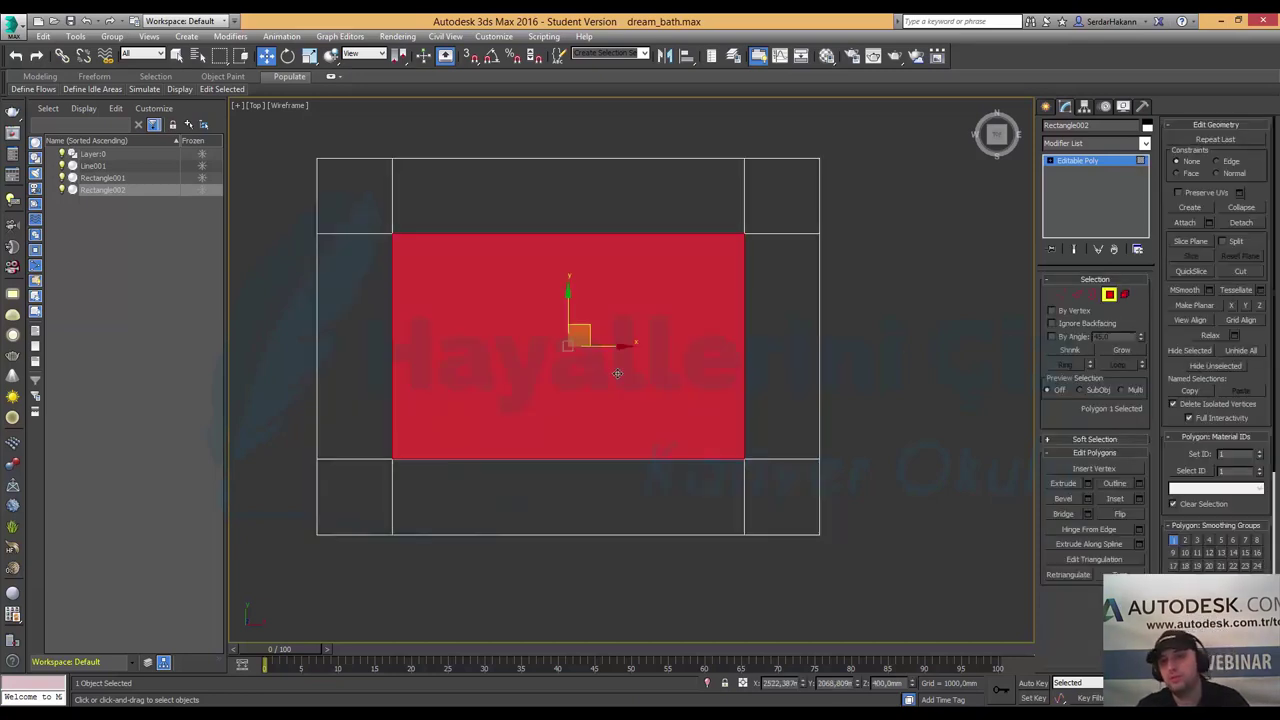
pyautogui.hotkey('alt', 'w')
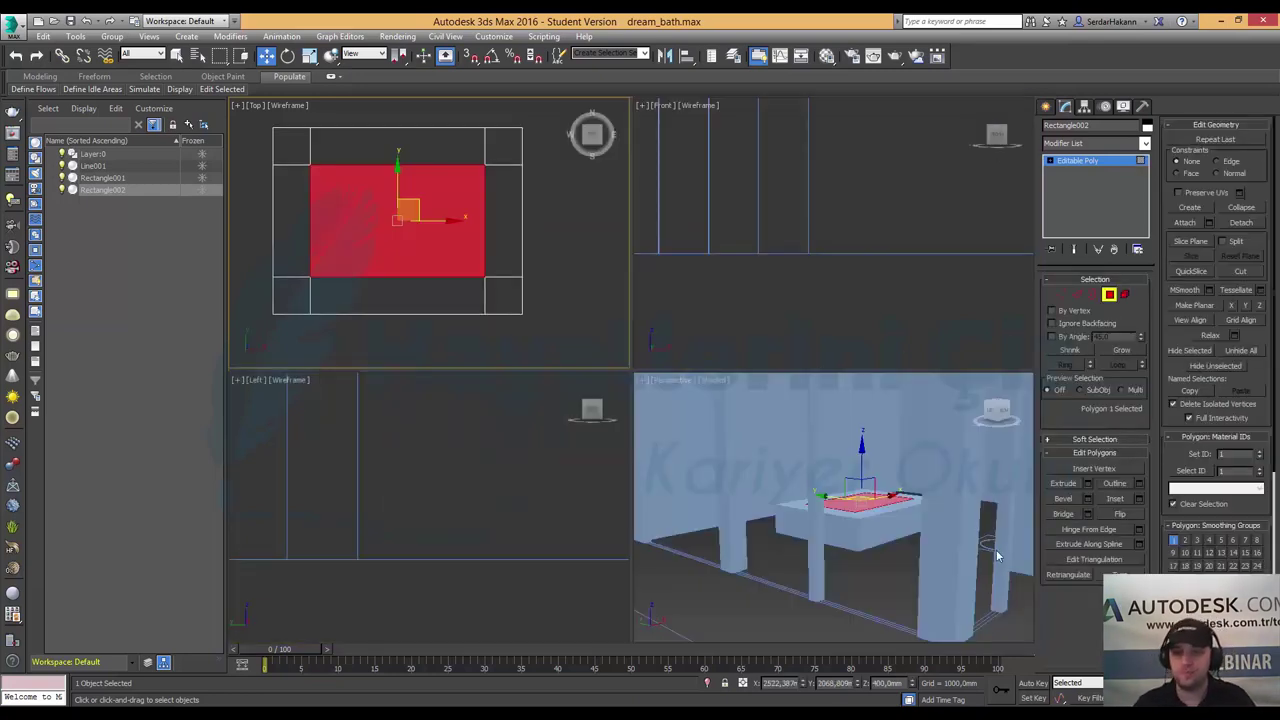
pyautogui.click(900, 513)
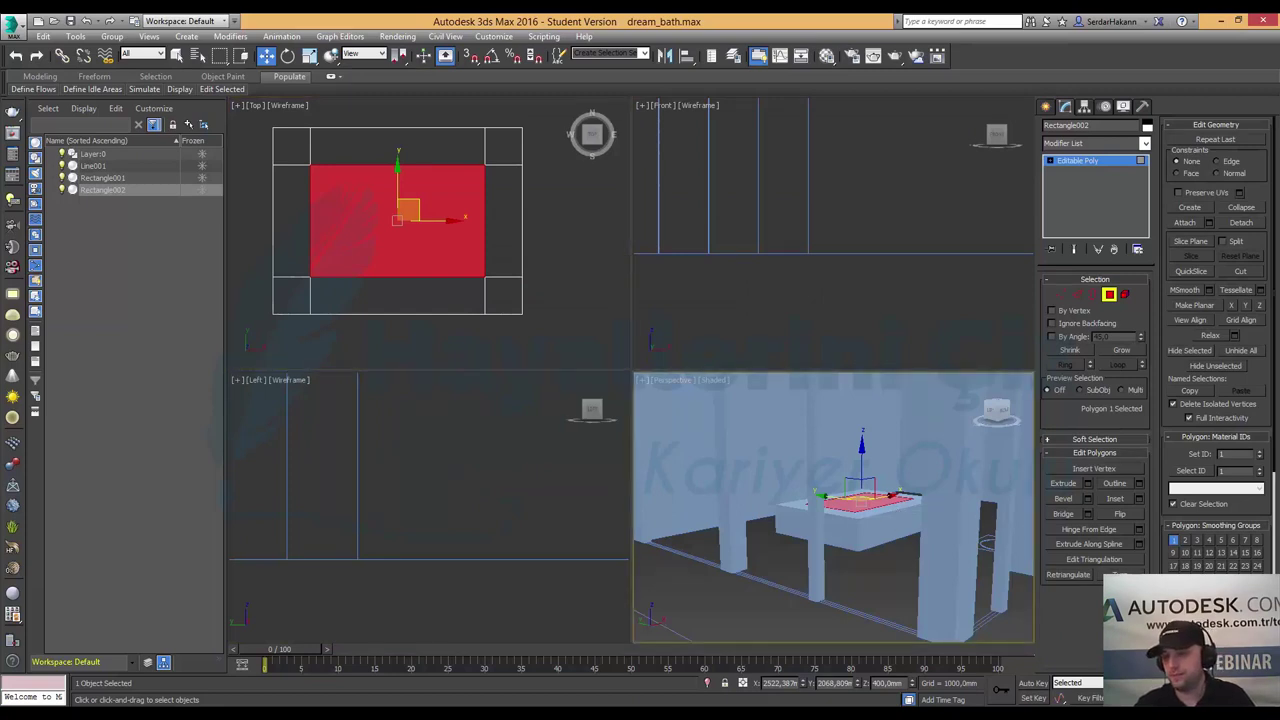
pyautogui.hotkey('alt', 'w')
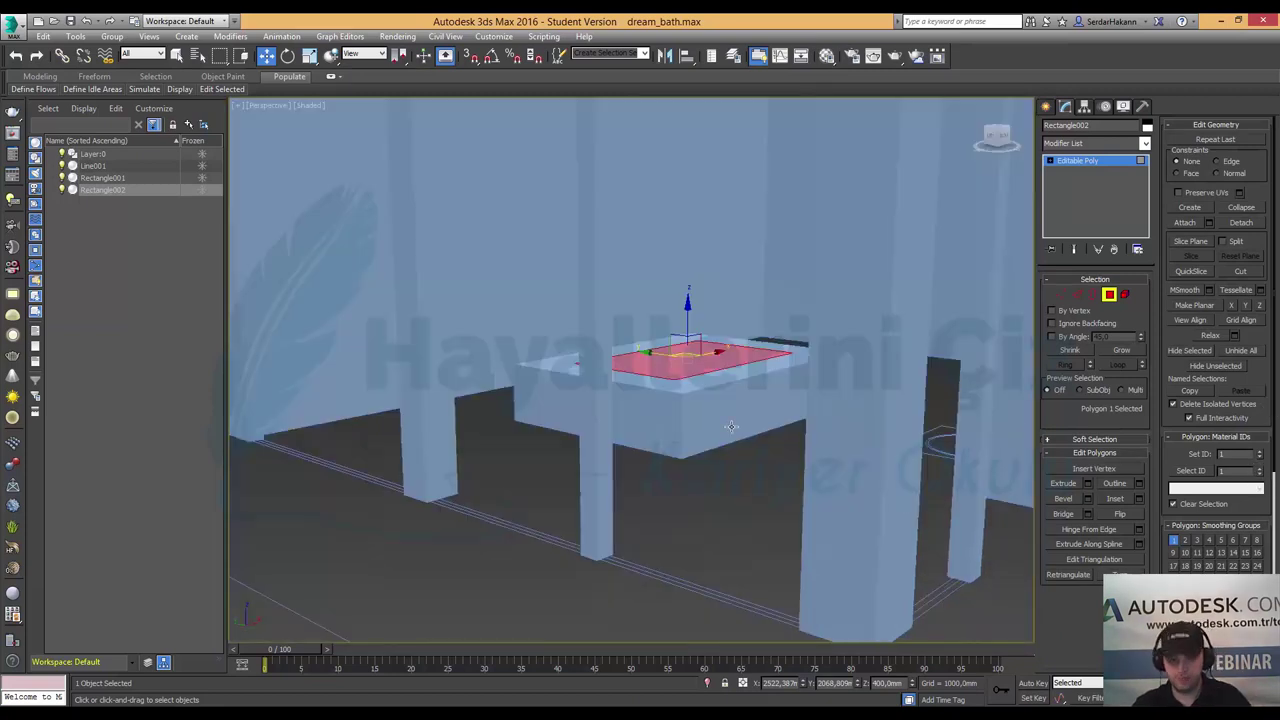
pyautogui.press('z')
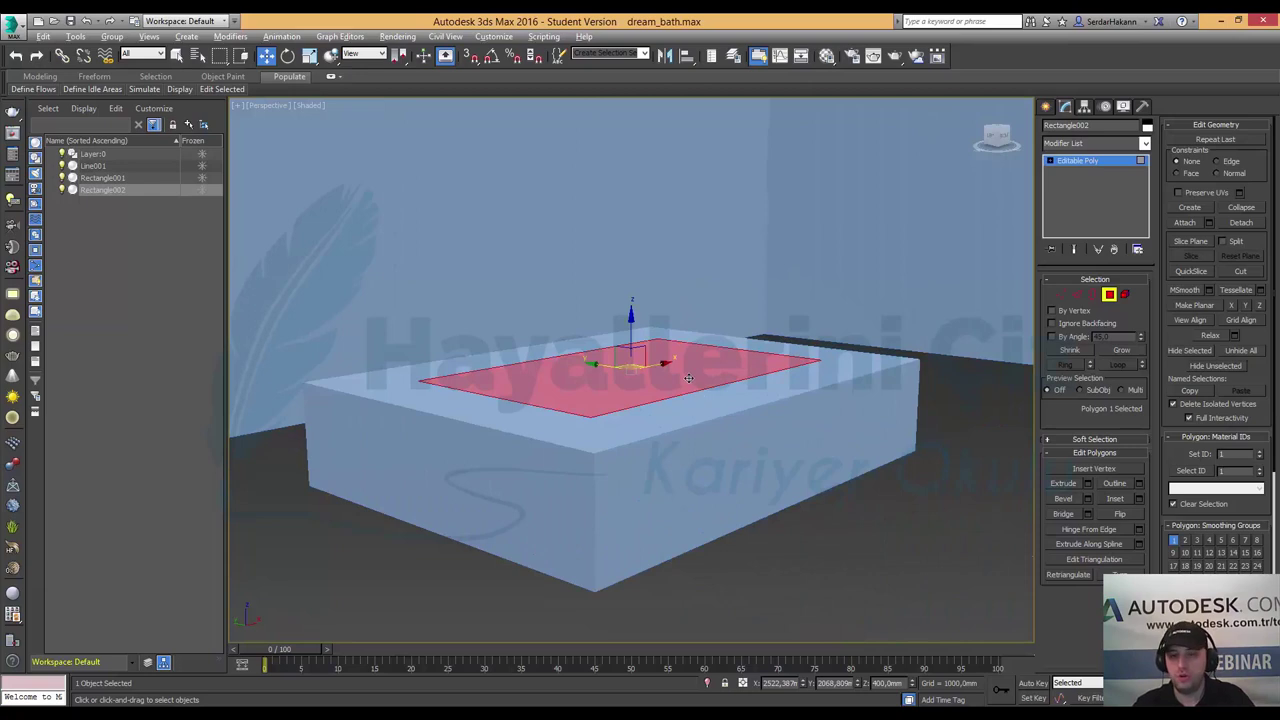
pyautogui.keyDown('alt'); pyautogui.moveTo(688, 378); pyautogui.dragTo(683, 410, button='middle'); pyautogui.keyUp('alt')
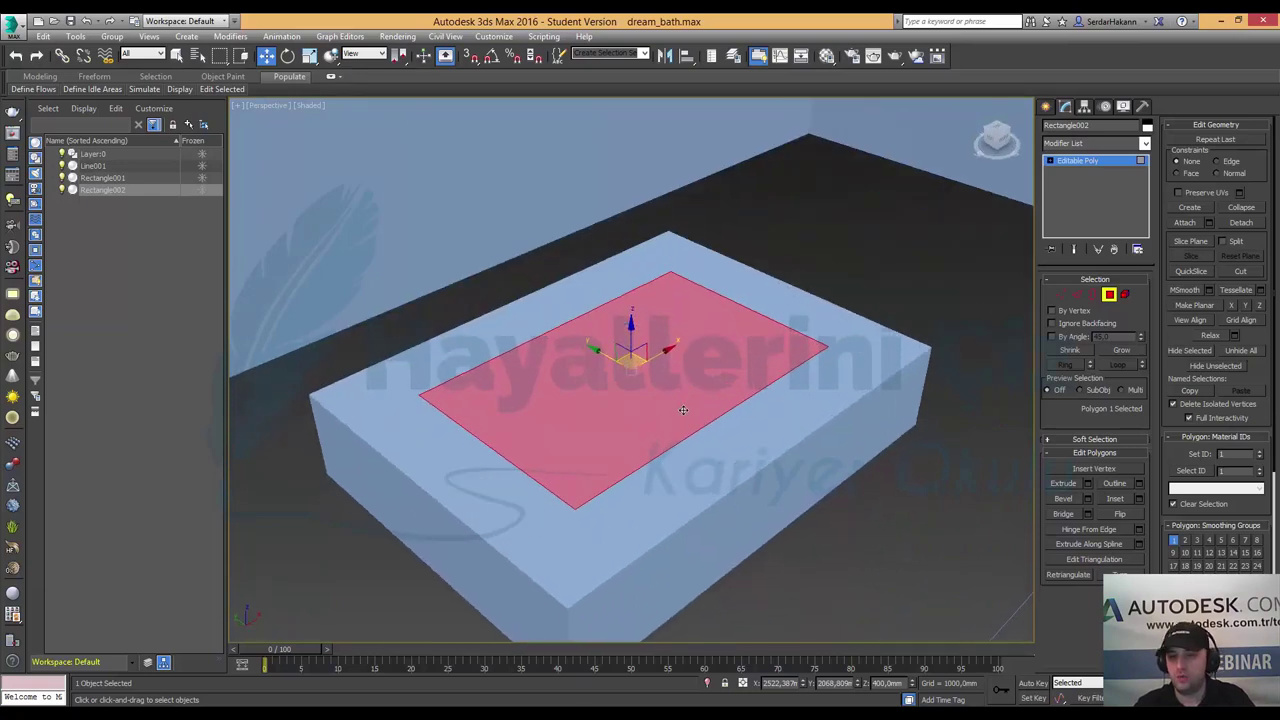
# - Extrude the central face 250 mm upward, reaching 650 mm above the floor
pyautogui.click(1089, 484)
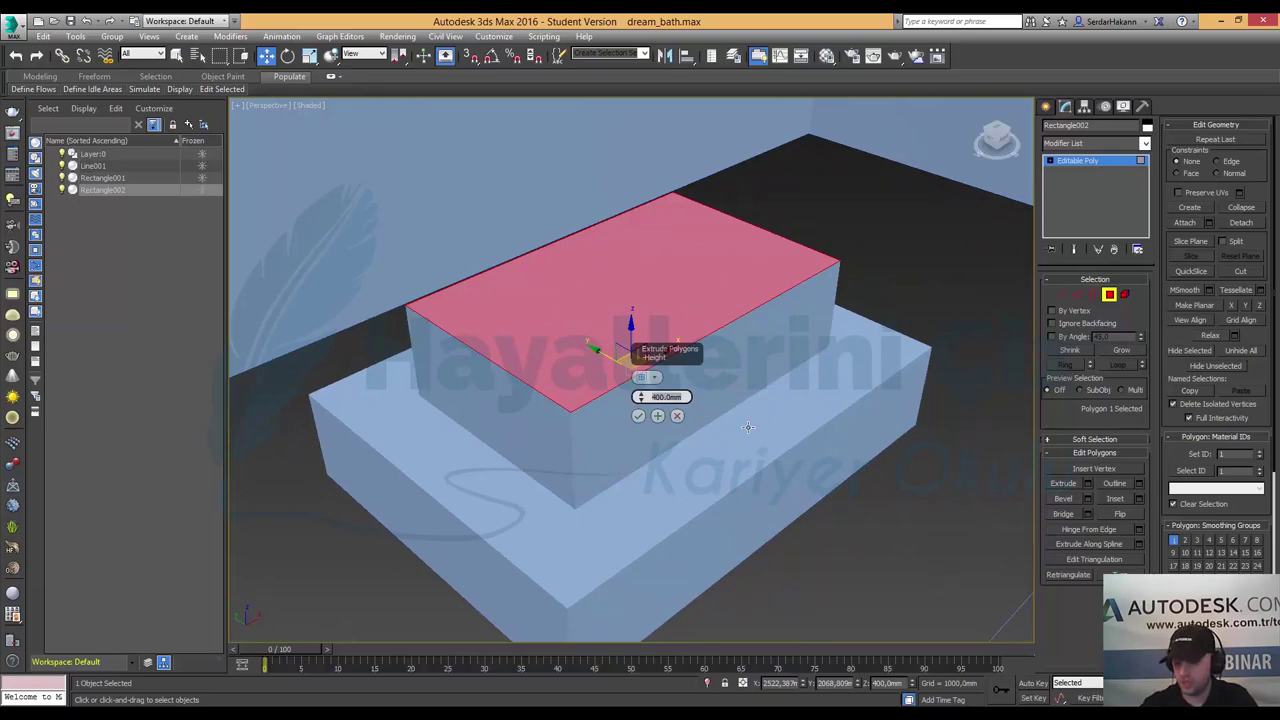
pyautogui.write('250')
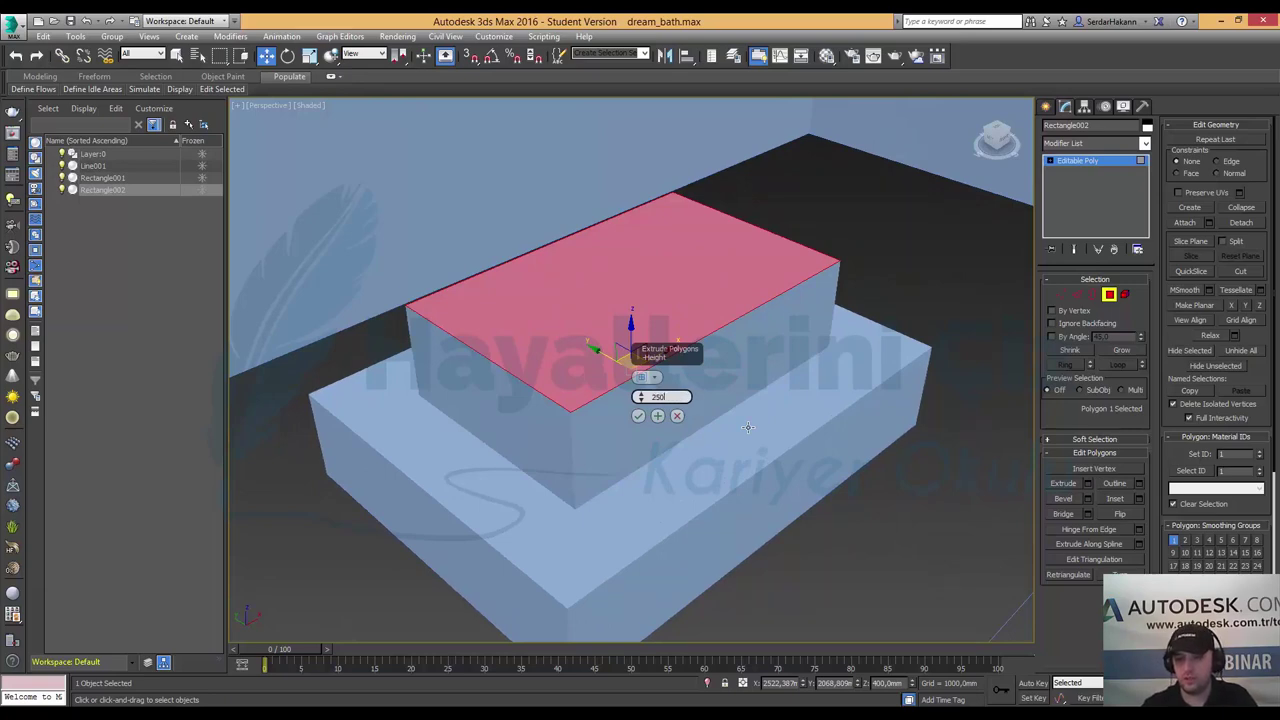
pyautogui.press('Return')
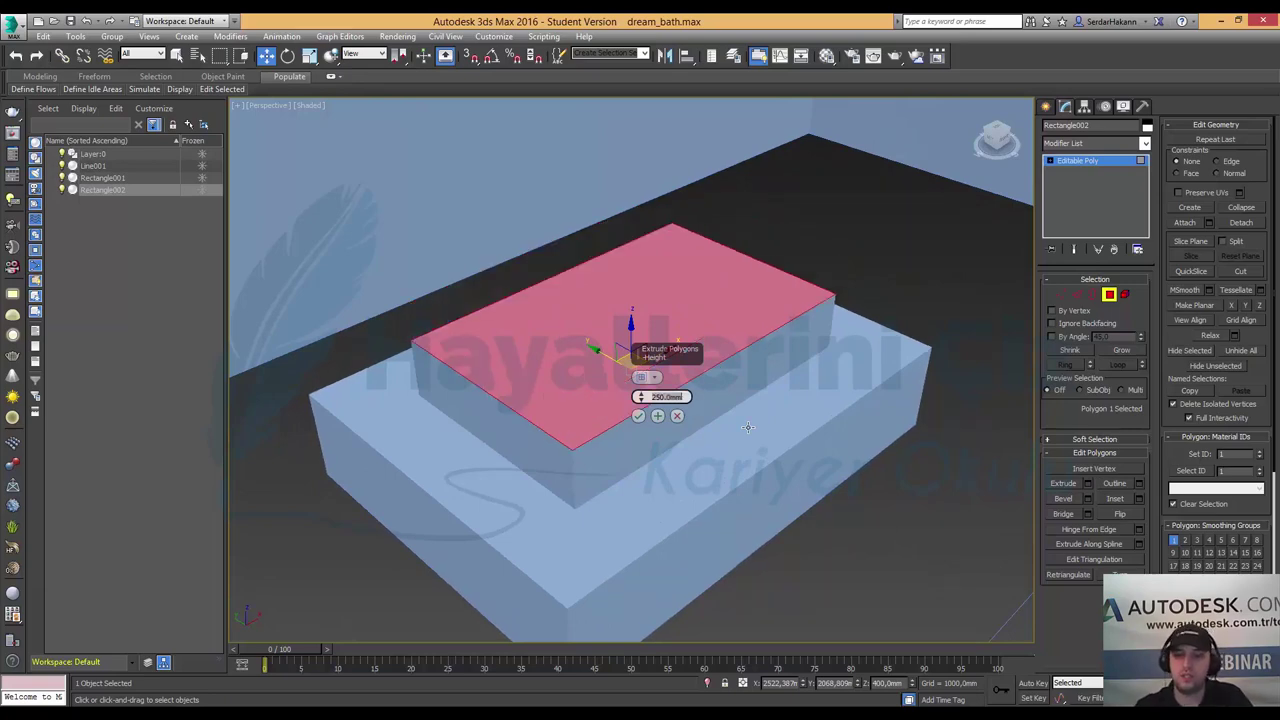
pyautogui.moveTo(708, 483)
pyautogui.keyDown('alt'); pyautogui.mouseDown(button='middle')
pyautogui.moveTo(776, 448)
pyautogui.moveTo(717, 446)
pyautogui.mouseUp(button='middle'); pyautogui.keyUp('alt')
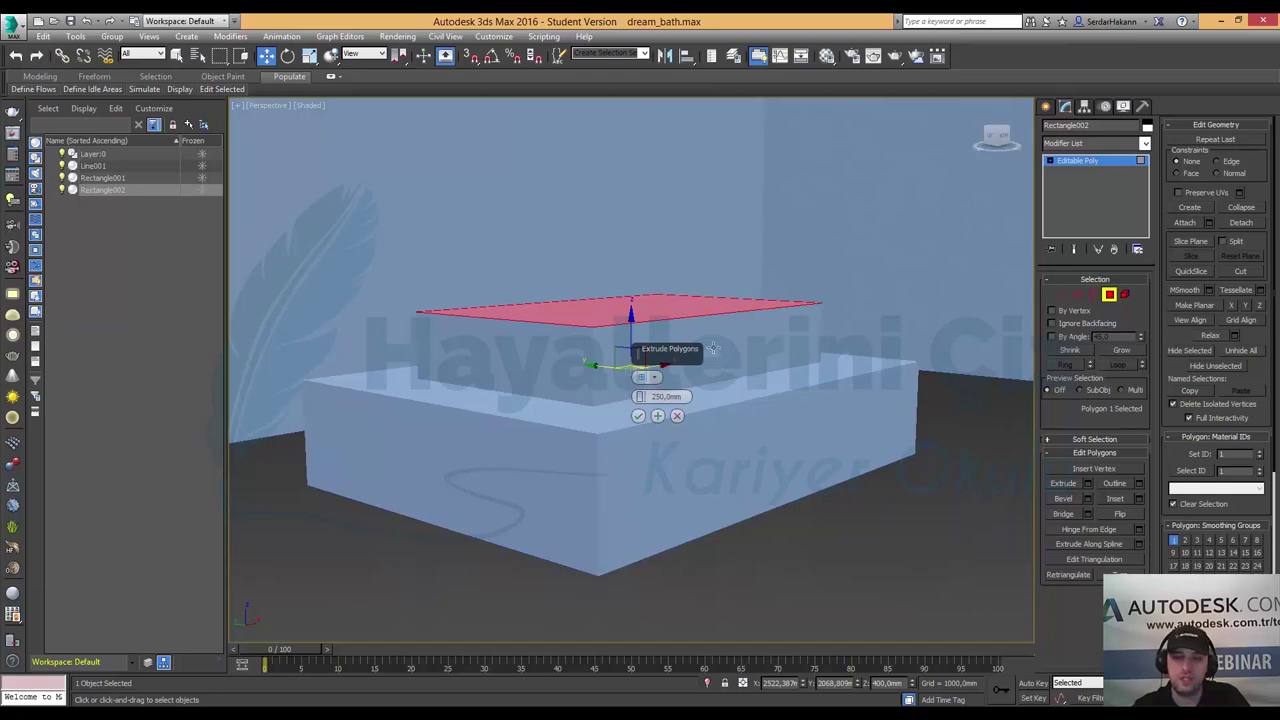
pyautogui.keyDown('alt'); pyautogui.moveTo(713, 348); pyautogui.dragTo(722, 408, button='middle'); pyautogui.keyUp('alt')
pyautogui.click(638, 415)
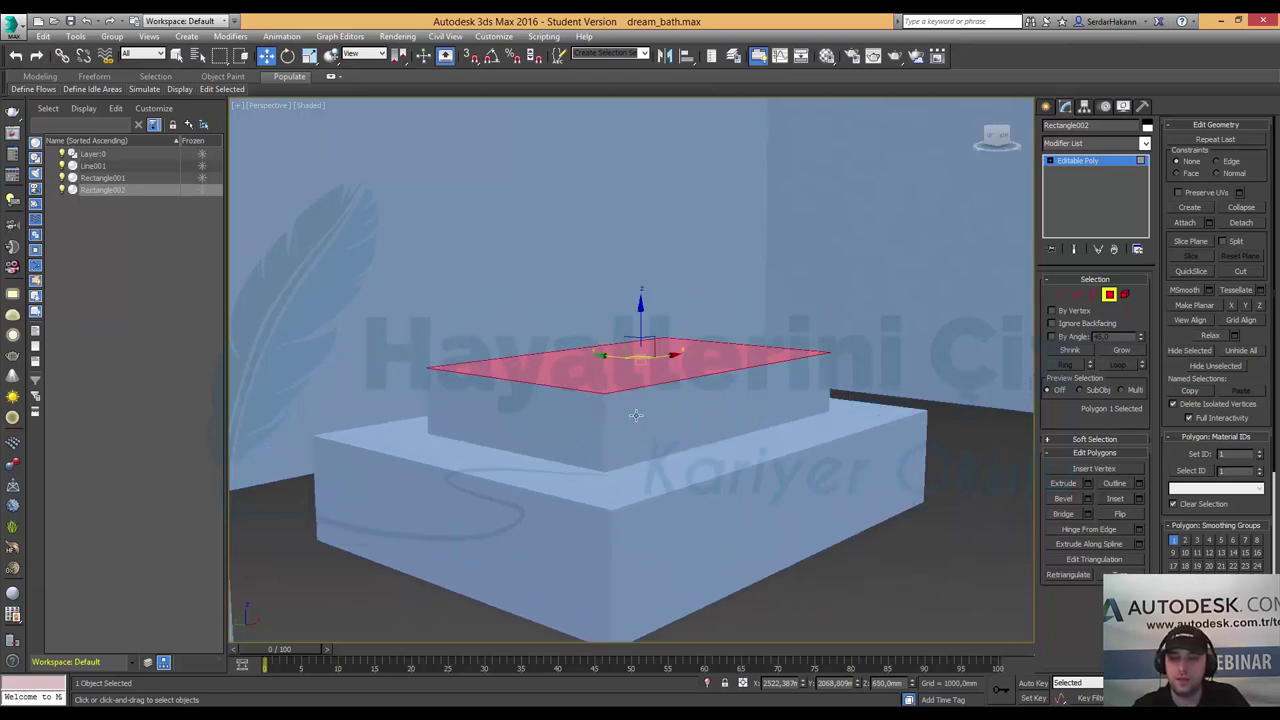
pyautogui.moveTo(716, 364)
pyautogui.keyDown('alt'); pyautogui.mouseDown(button='middle')
pyautogui.moveTo(691, 401)
pyautogui.moveTo(736, 412)
pyautogui.mouseUp(button='middle'); pyautogui.keyUp('alt')
pyautogui.scroll(3, 682, 415)
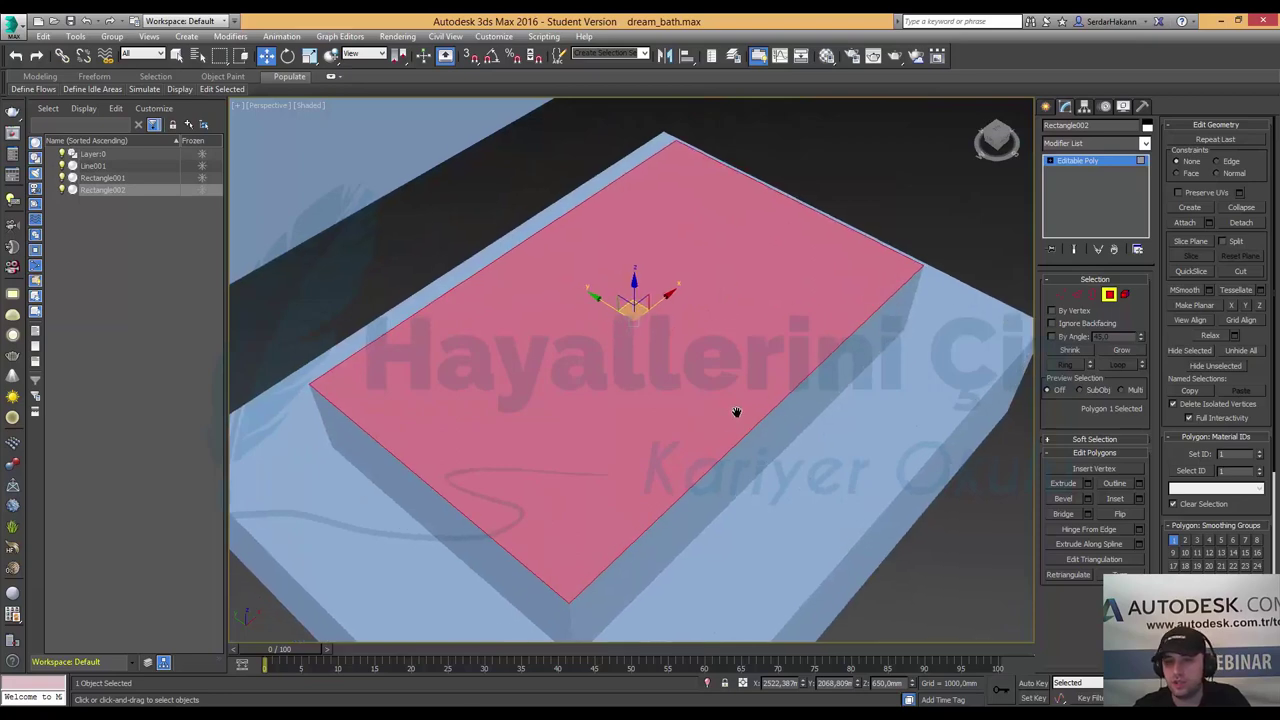
# - Apply a 38.5 mm Inset to the tub's top polygon, leaving a narrow border strip
pyautogui.click(1138, 500)
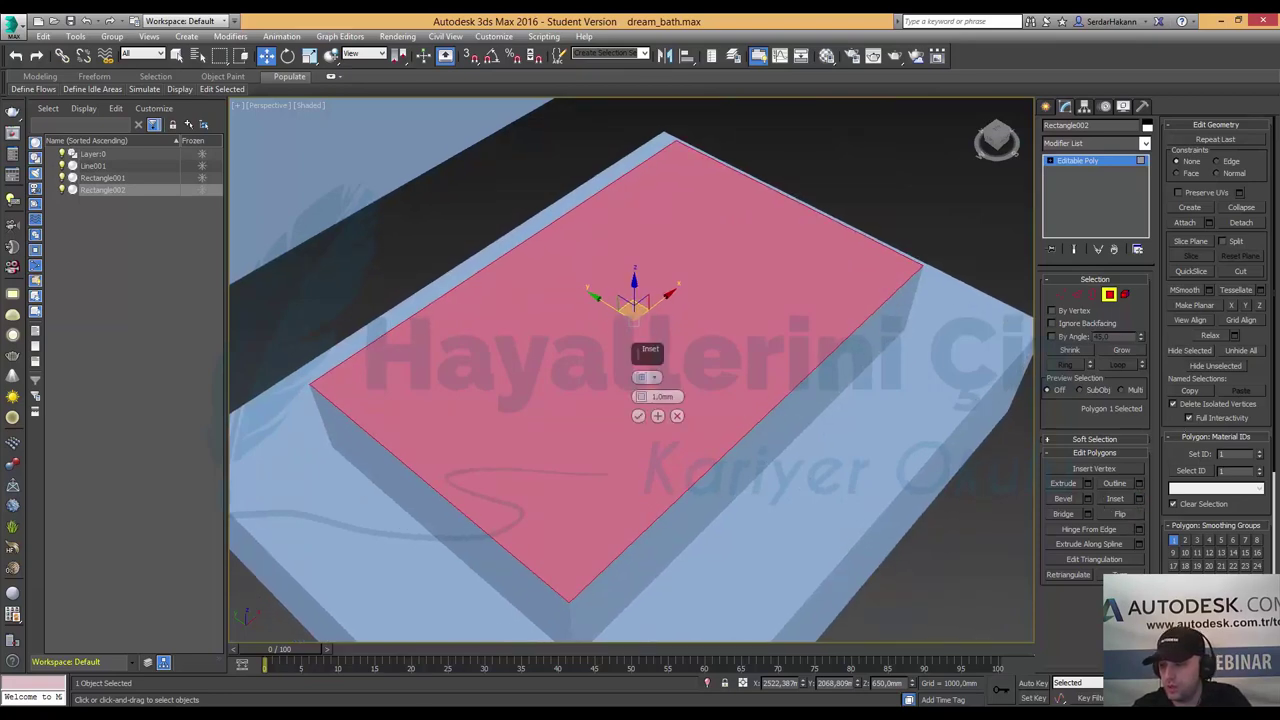
pyautogui.hotkey('alt', 'w')
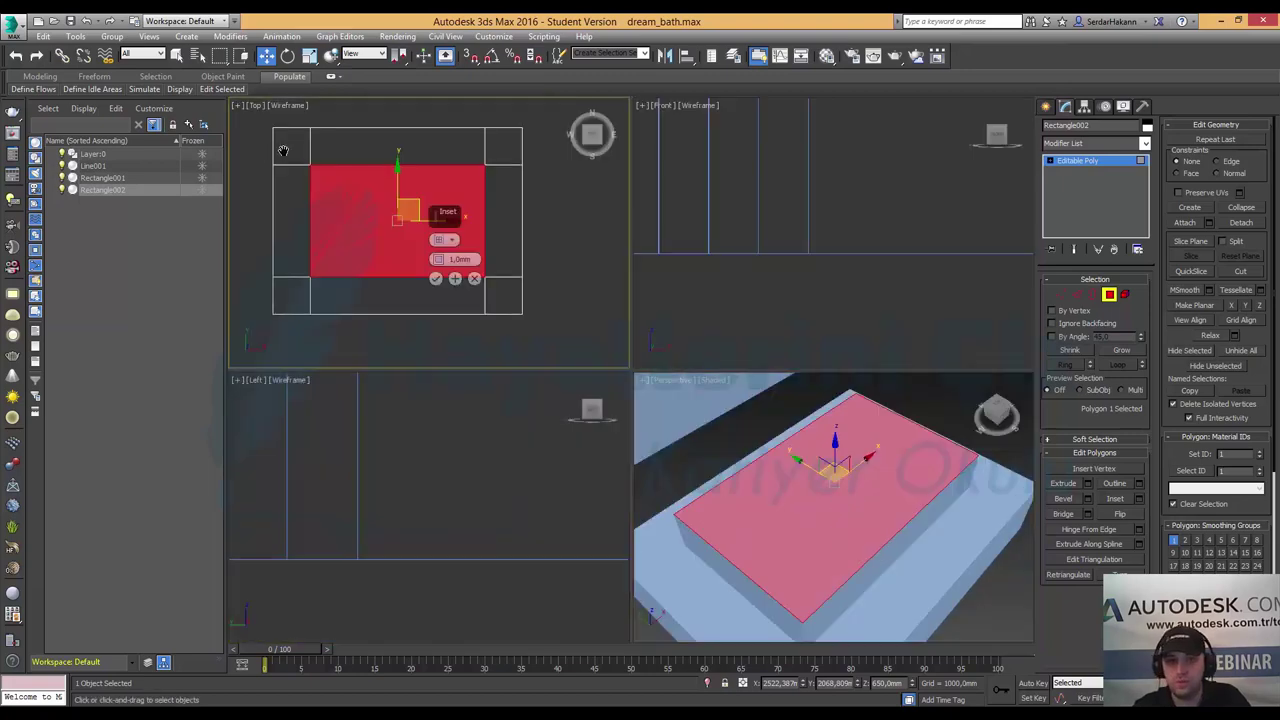
pyautogui.hotkey('alt', 'w')
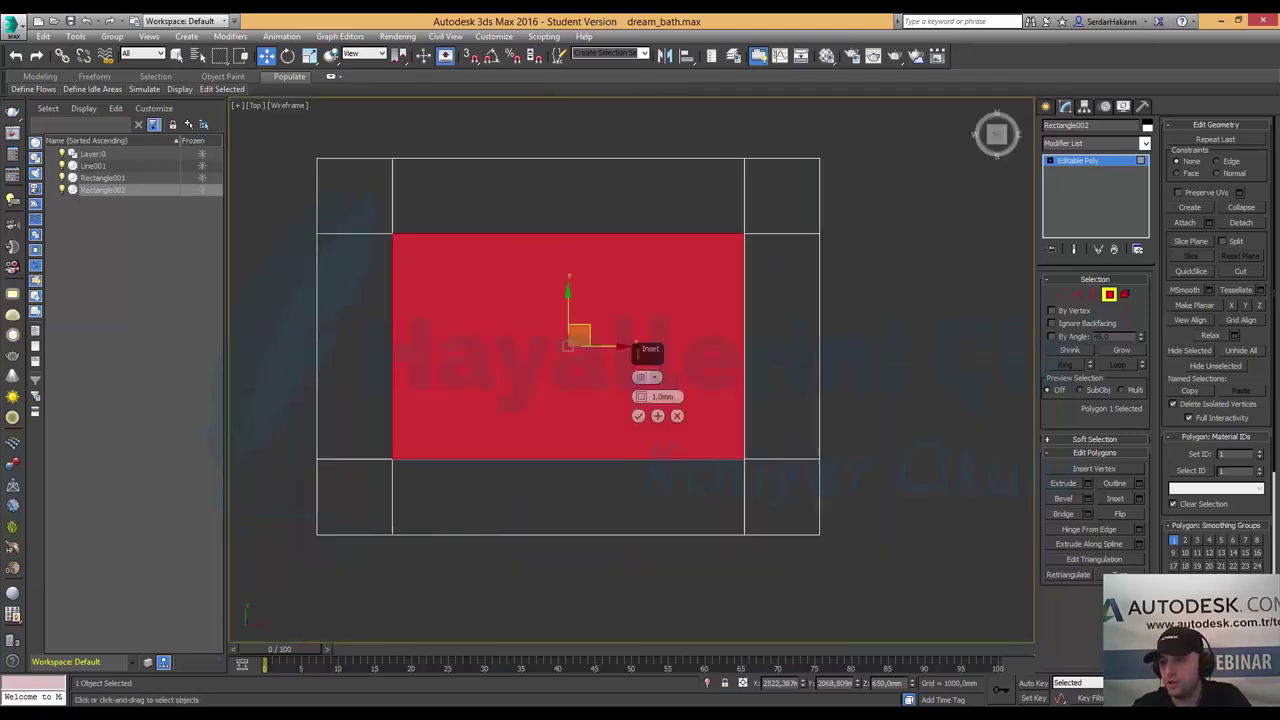
pyautogui.moveTo(590, 360); pyautogui.dragTo(627, 397, button='middle')
pyautogui.scroll(3, 636, 403)
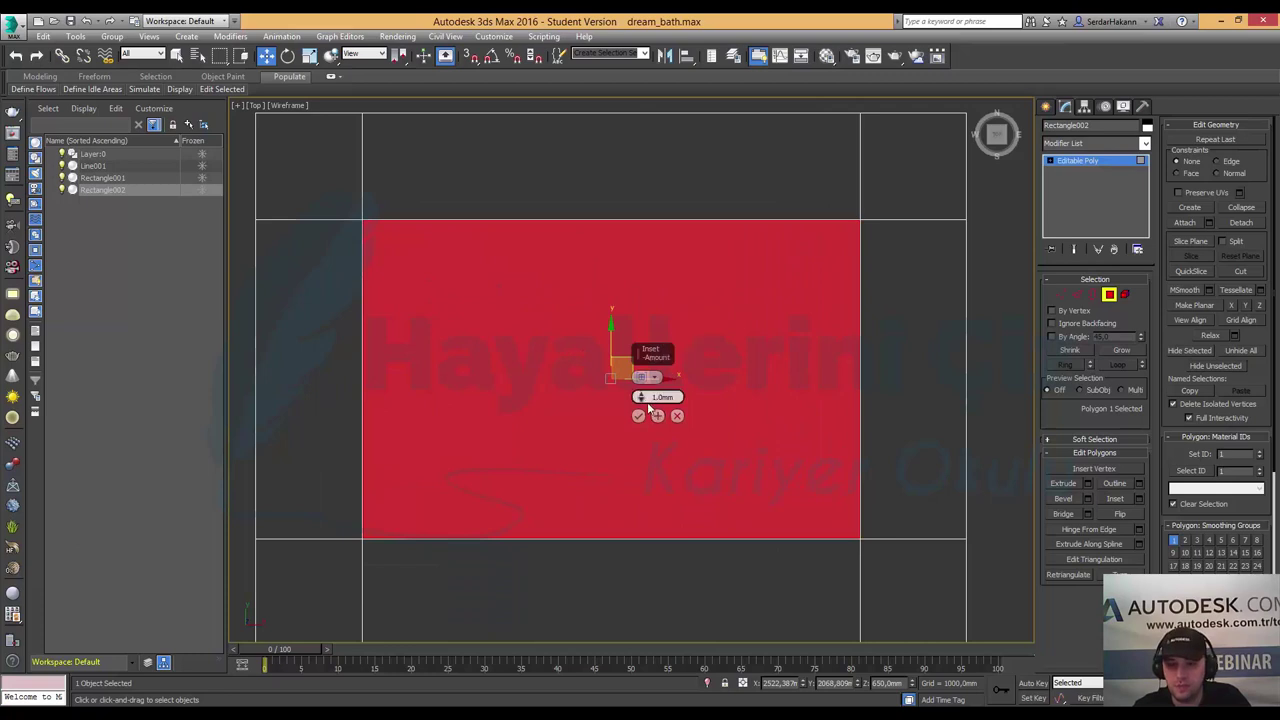
pyautogui.moveTo(640, 398); pyautogui.dragTo(640, 379)
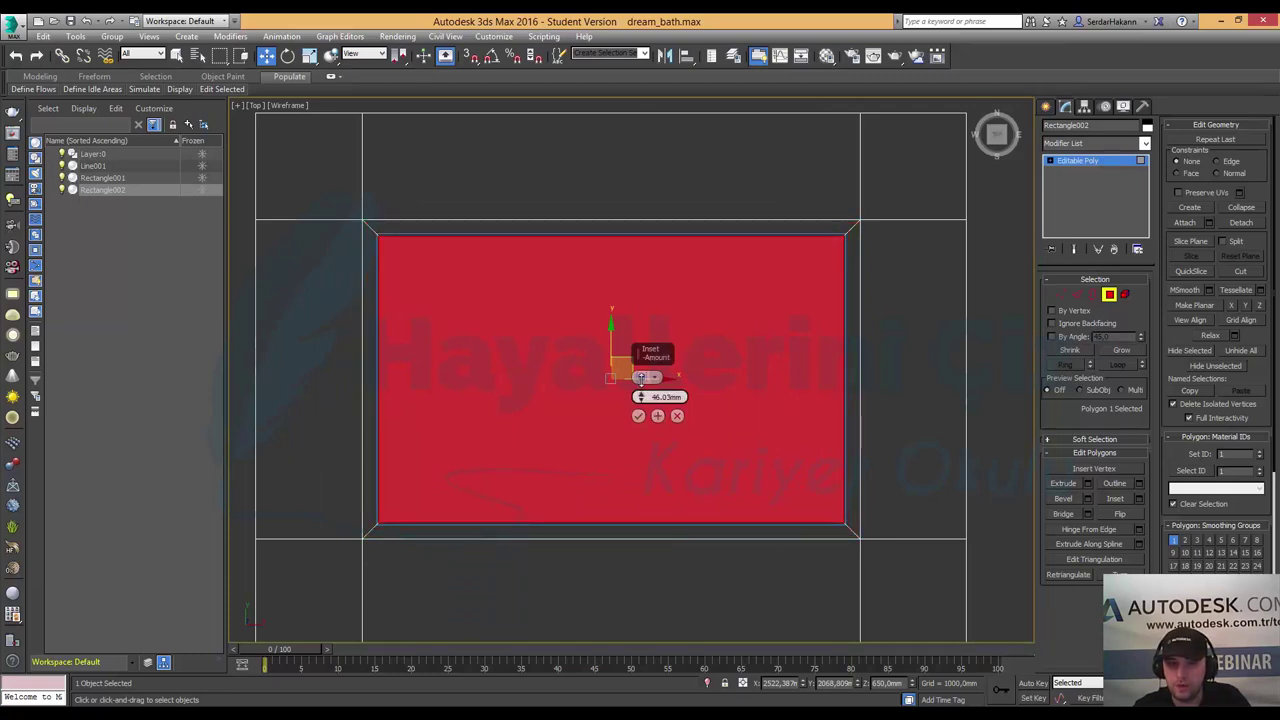
pyautogui.moveTo(640, 377); pyautogui.dragTo(641, 377)
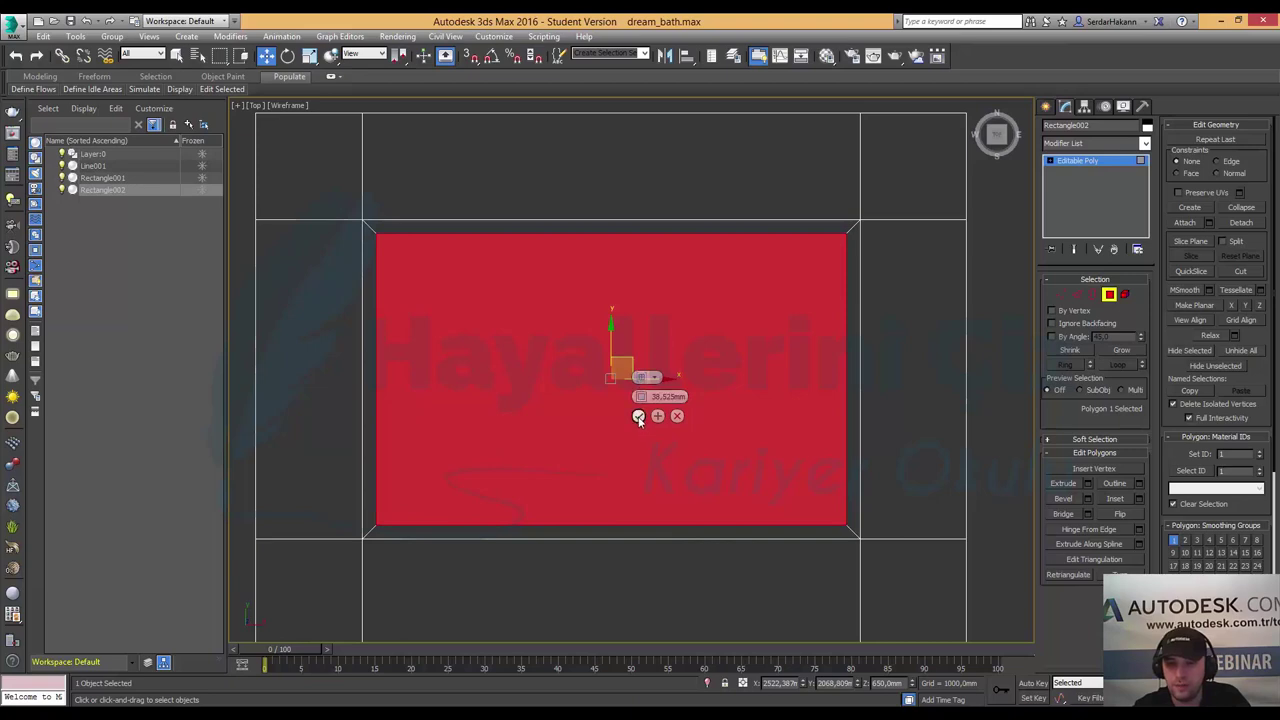
pyautogui.click(638, 416)
pyautogui.hotkey('alt', 'w')
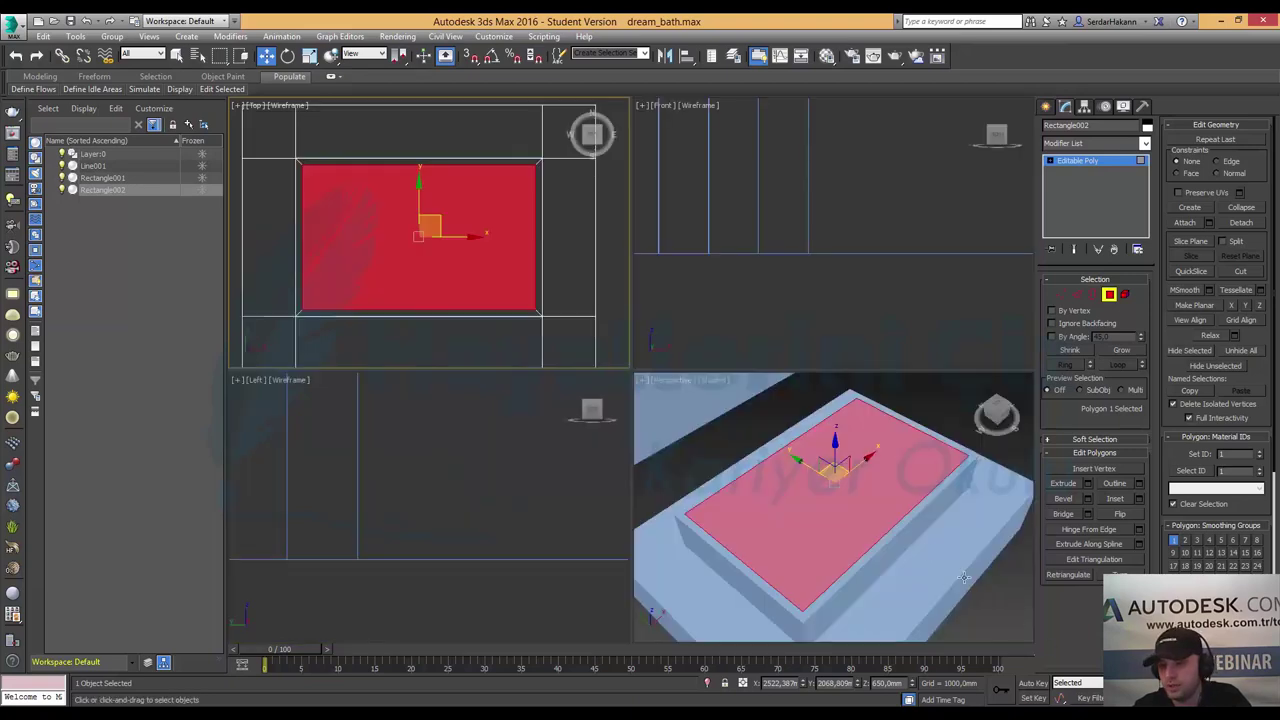
# - Extrude the inset face to -245.8 mm height to hollow the basin, then exit Polygon mode
pyautogui.hotkey('alt', 'w')
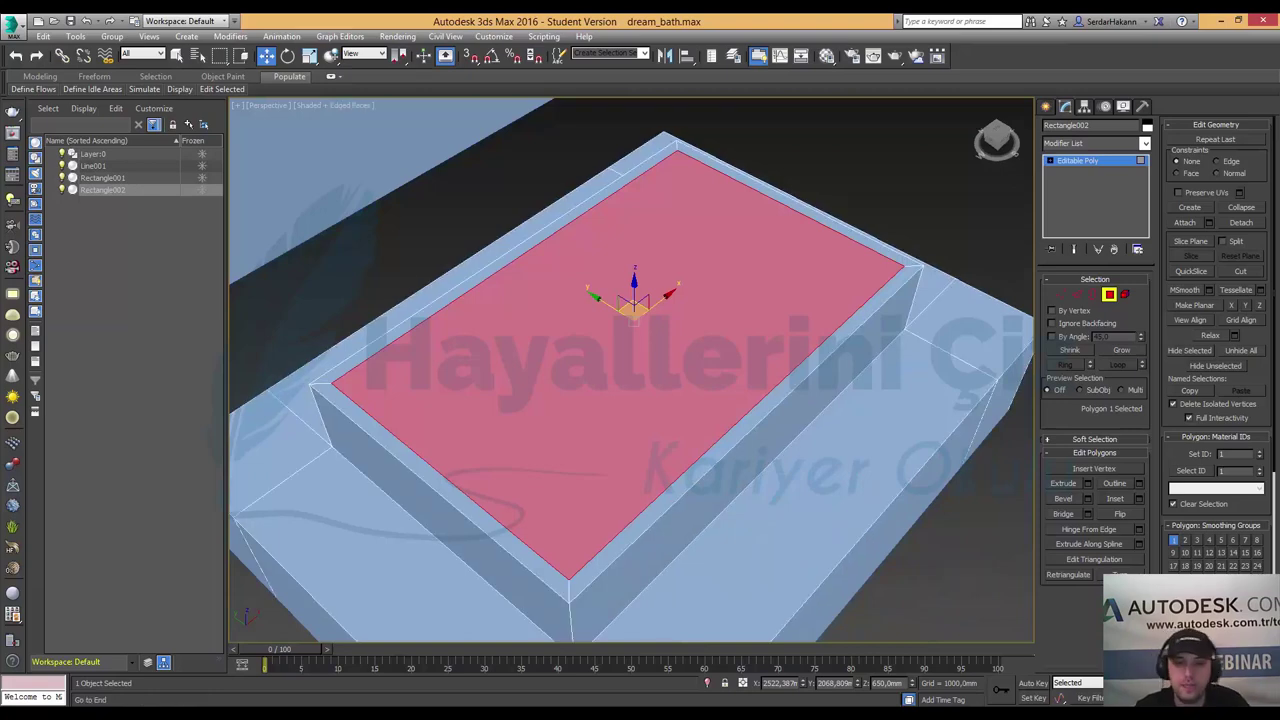
pyautogui.click(1087, 484)
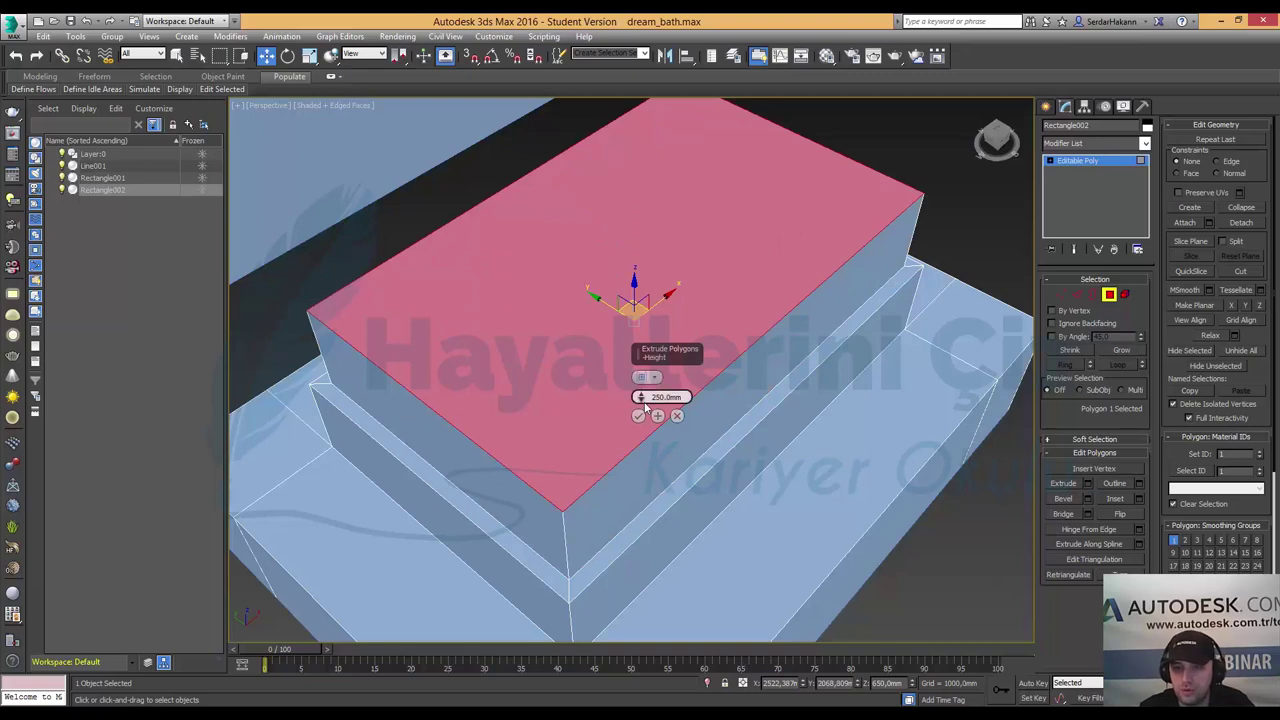
pyautogui.moveTo(641, 398)
pyautogui.mouseDown()
pyautogui.moveTo(757, 455)
pyautogui.moveTo(786, 493)
pyautogui.moveTo(716, 20)
pyautogui.mouseUp()
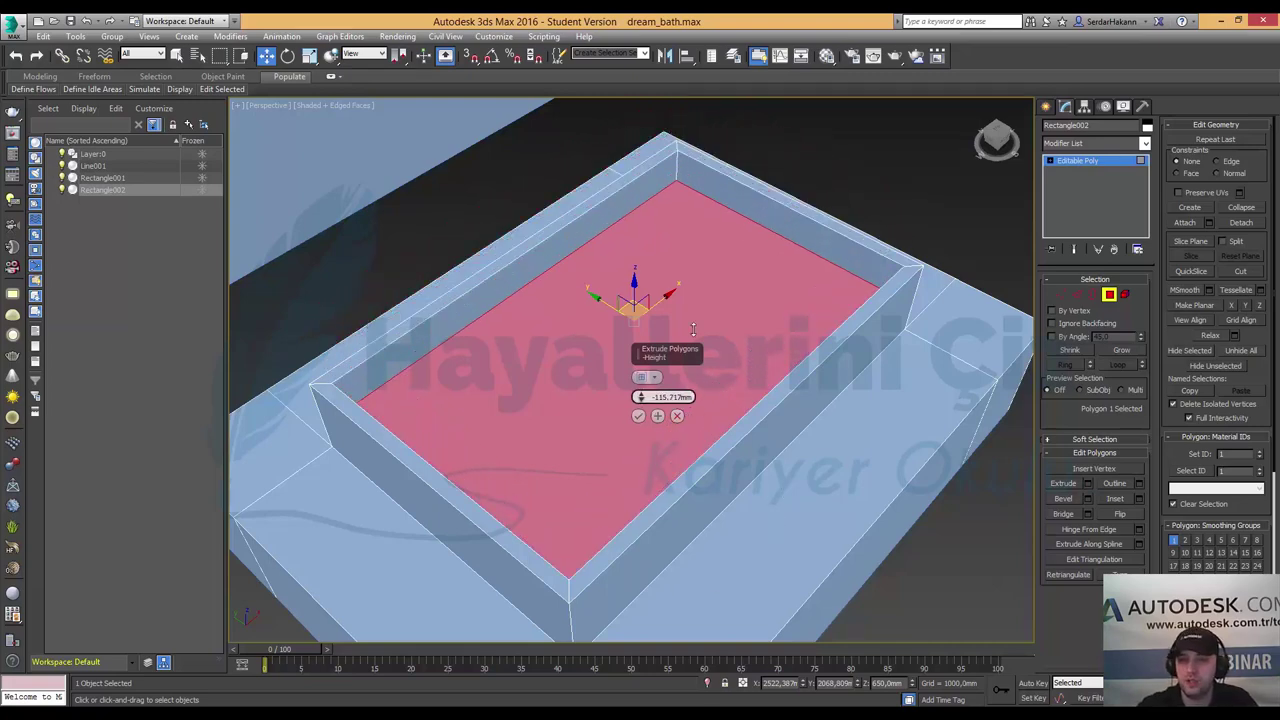
pyautogui.moveTo(686, 637)
pyautogui.mouseDown()
pyautogui.moveTo(690, 675)
pyautogui.moveTo(690, 651)
pyautogui.mouseUp()
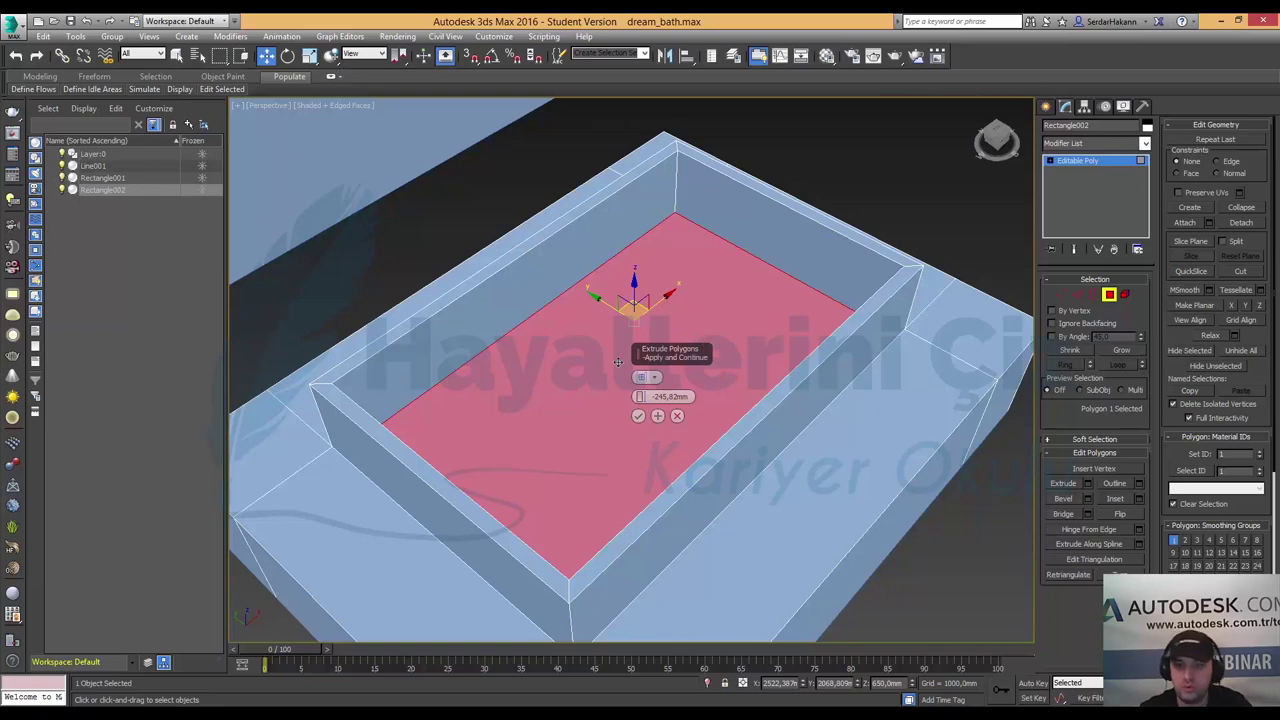
pyautogui.click(638, 417)
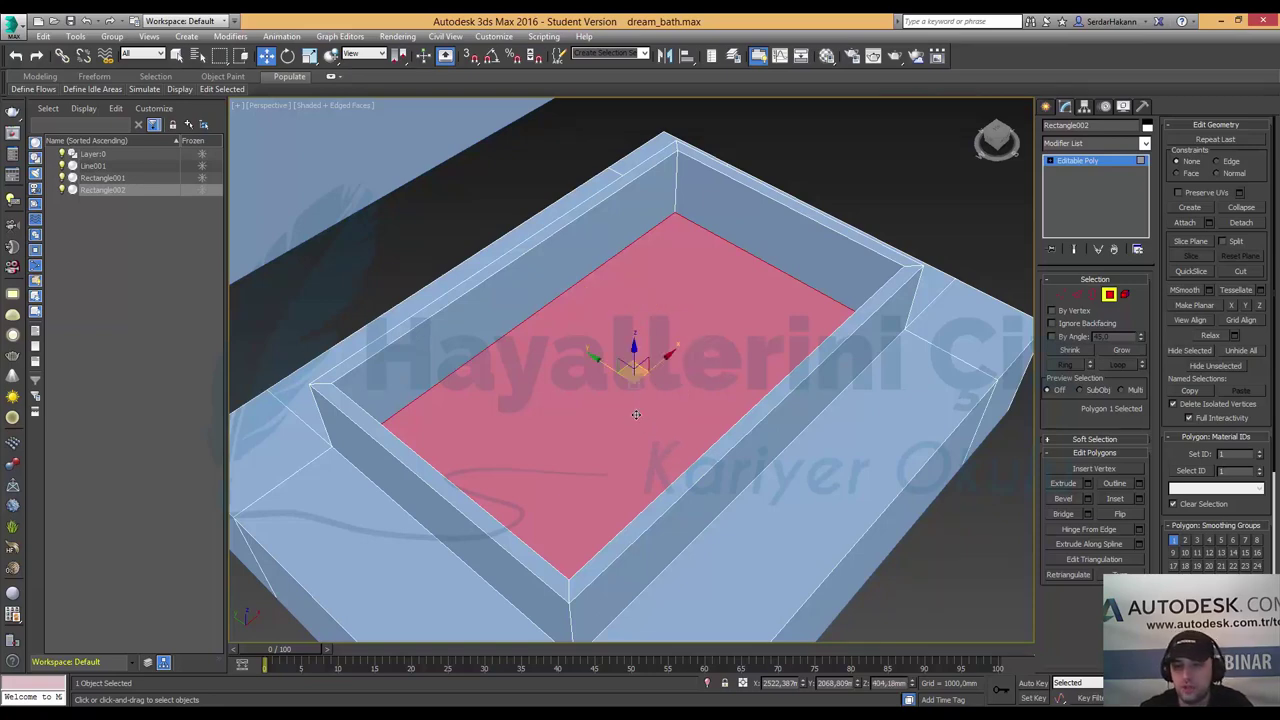
pyautogui.click(1108, 294)
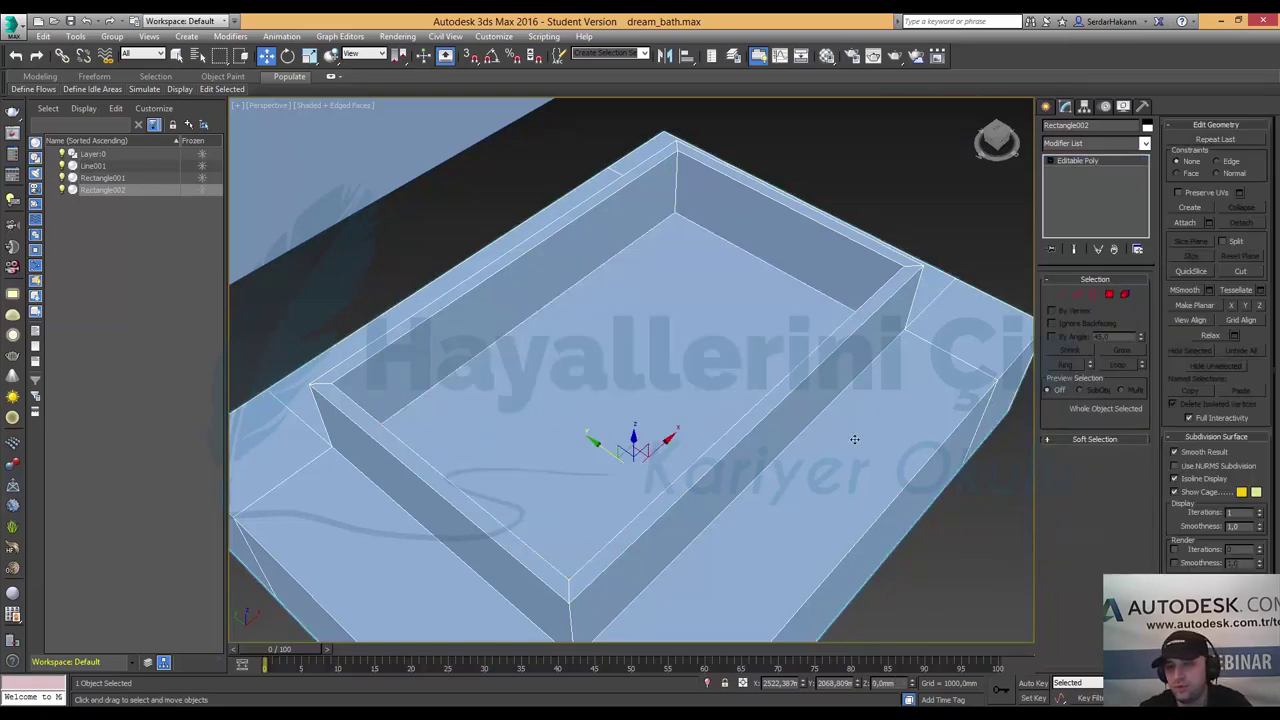
pyautogui.scroll(-3, 754, 443)
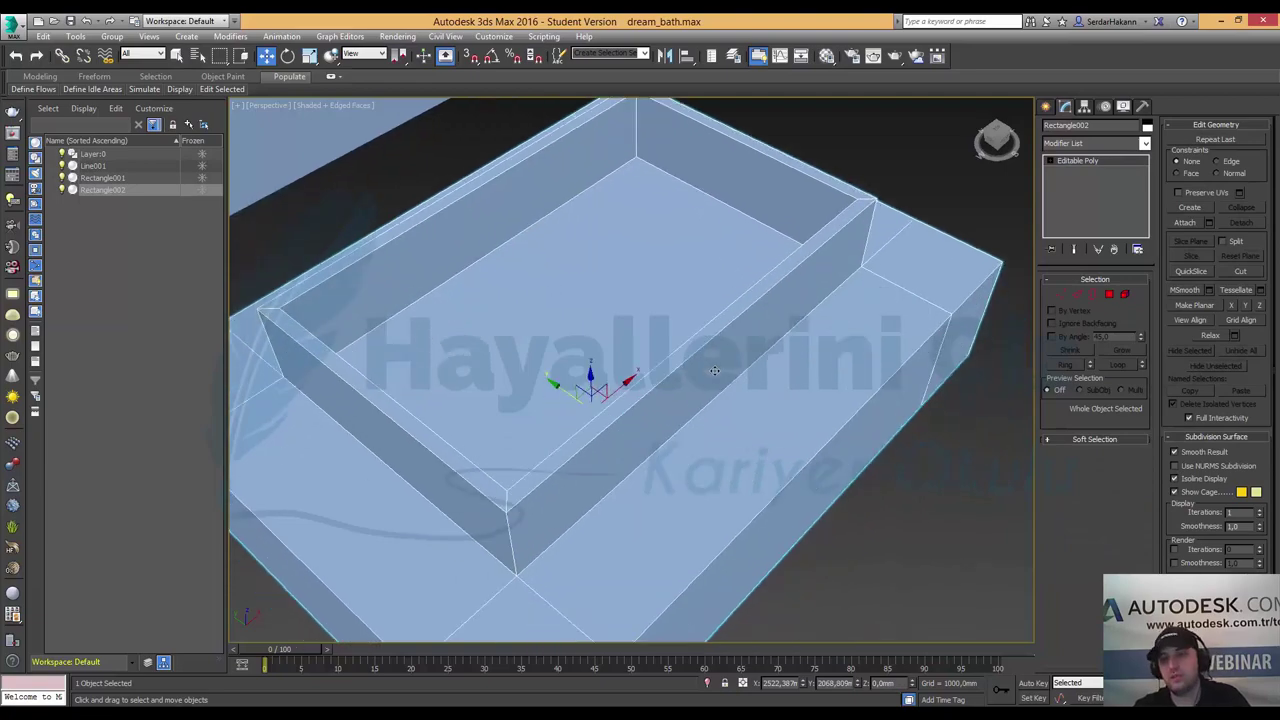
pyautogui.scroll(-5, 711, 410)
pyautogui.moveTo(711, 410)
pyautogui.keyDown('alt'); pyautogui.mouseDown(button='middle')
pyautogui.moveTo(476, 398)
pyautogui.moveTo(534, 420)
pyautogui.moveTo(503, 434)
pyautogui.moveTo(748, 414)
pyautogui.moveTo(634, 377)
pyautogui.moveTo(552, 463)
pyautogui.moveTo(586, 451)
pyautogui.moveTo(351, 467)
pyautogui.moveTo(657, 448)
pyautogui.moveTo(508, 494)
pyautogui.moveTo(517, 506)
pyautogui.moveTo(632, 508)
pyautogui.moveTo(663, 437)
pyautogui.moveTo(666, 523)
pyautogui.moveTo(604, 546)
pyautogui.mouseUp(button='middle'); pyautogui.keyUp('alt')
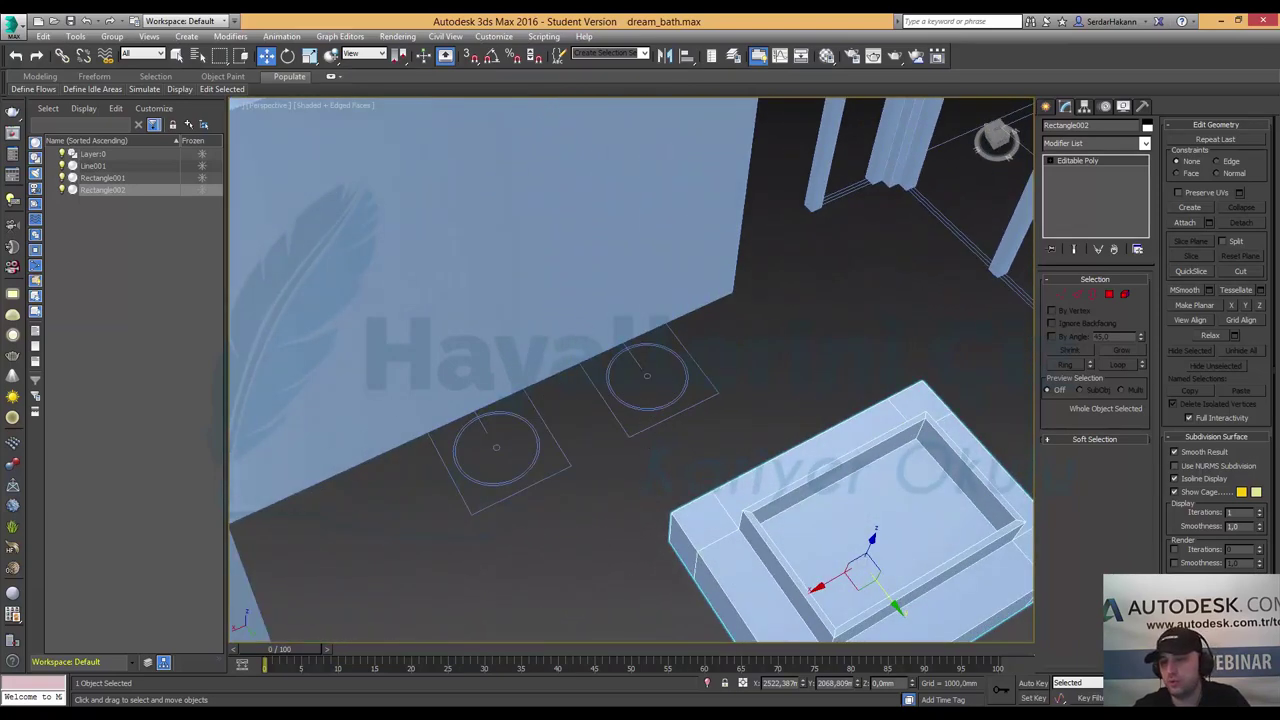
pyautogui.hotkey('alt', 'w')
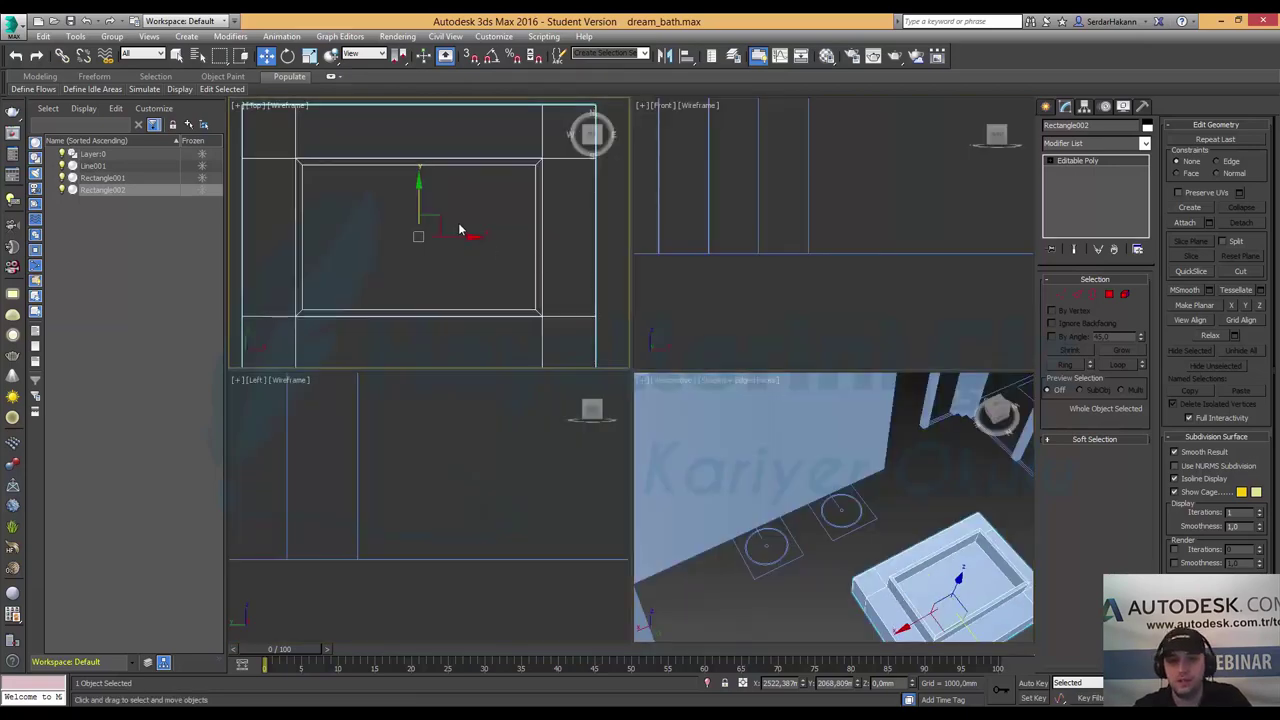
pyautogui.hotkey('alt', 'w')
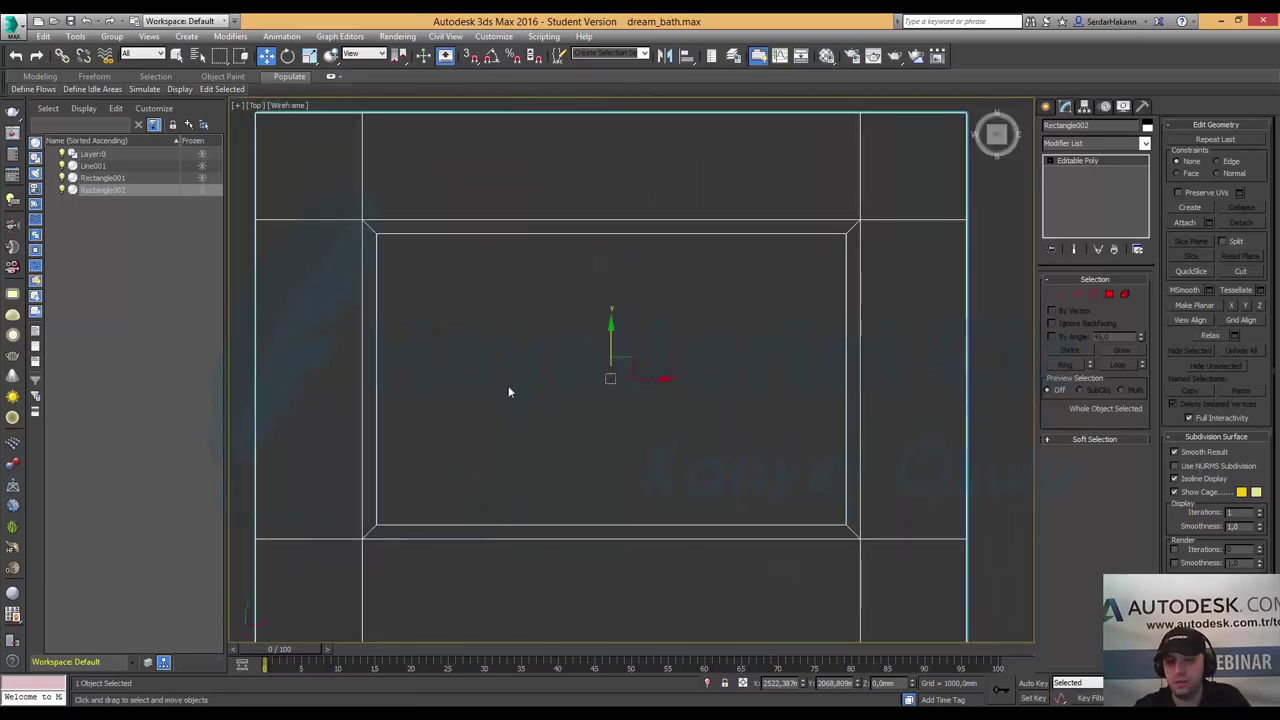
pyautogui.moveTo(508, 388); pyautogui.dragTo(573, 300, button='middle')
pyautogui.scroll(-5, 588, 282)
pyautogui.scroll(-4, 590, 285)
pyautogui.scroll(4, 667, 400)
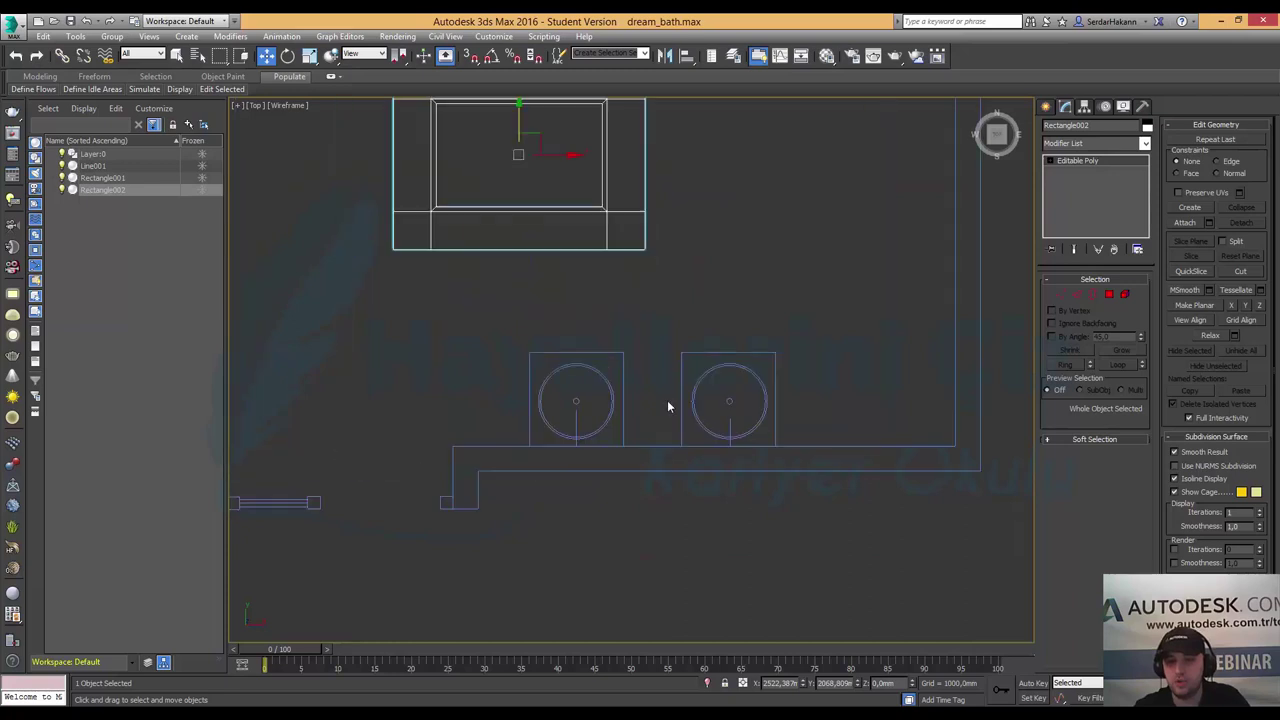
pyautogui.scroll(2, 667, 400)
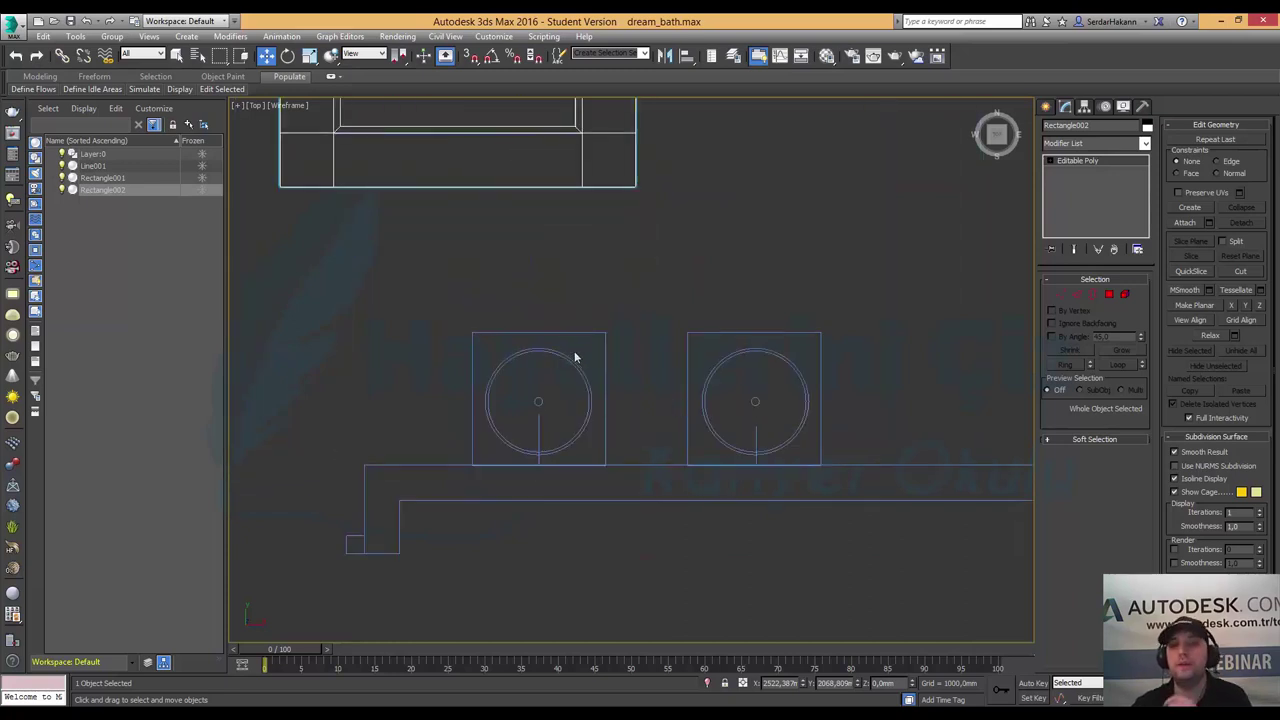
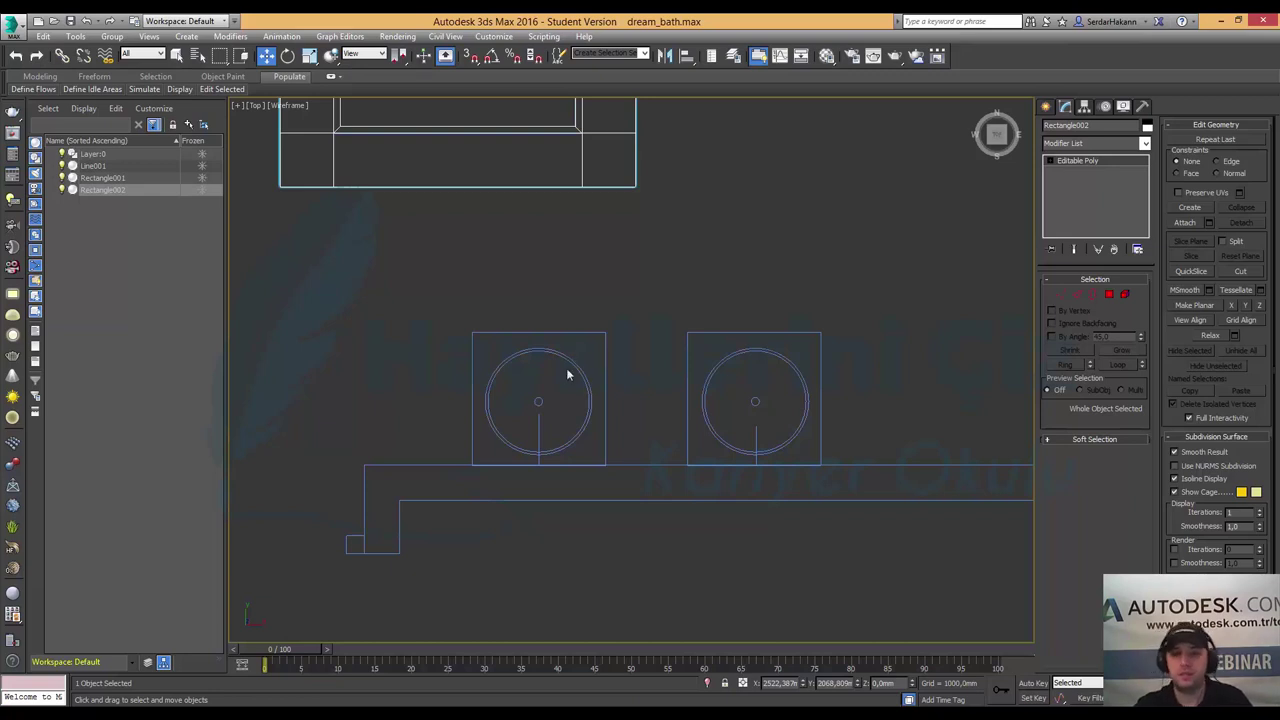
# - Trace a 750 x 750 mm rectangle corner to corner over the left box outline with vertex snapping
pyautogui.click(777, 254)
pyautogui.click(1047, 110)
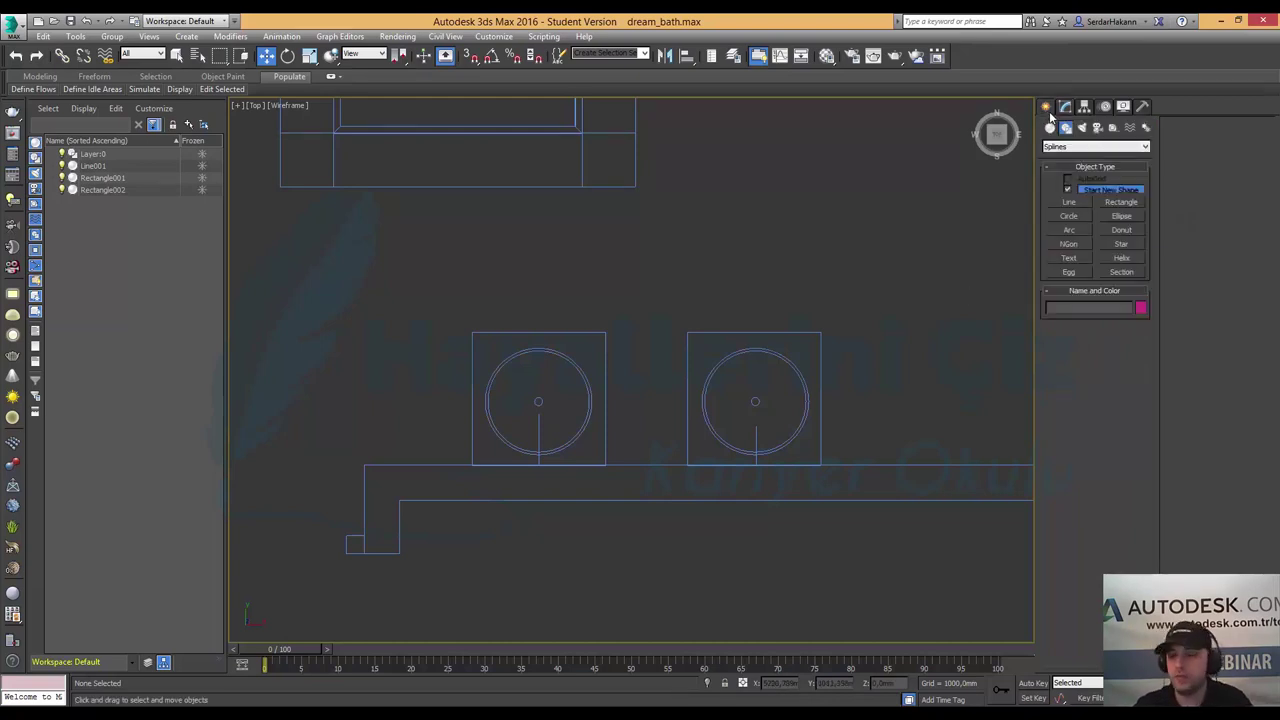
pyautogui.click(1105, 198)
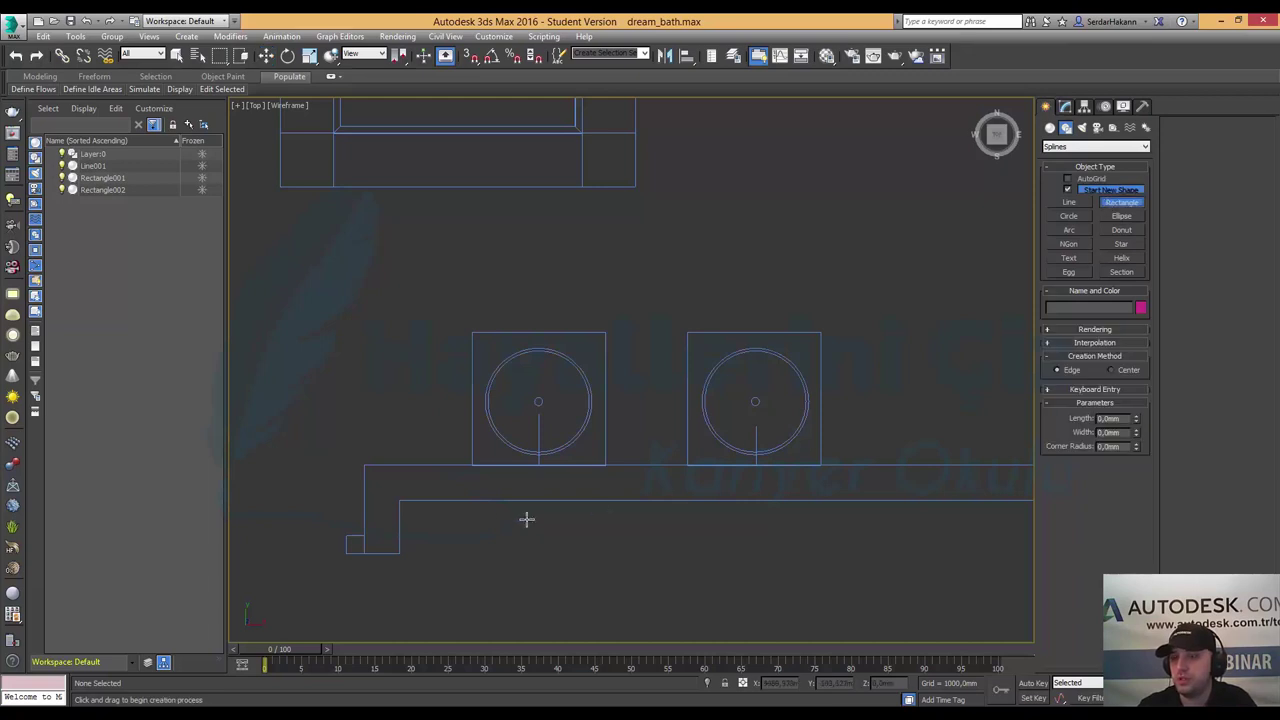
pyautogui.moveTo(526, 449); pyautogui.dragTo(554, 403, button='middle')
pyautogui.scroll(4, 554, 403)
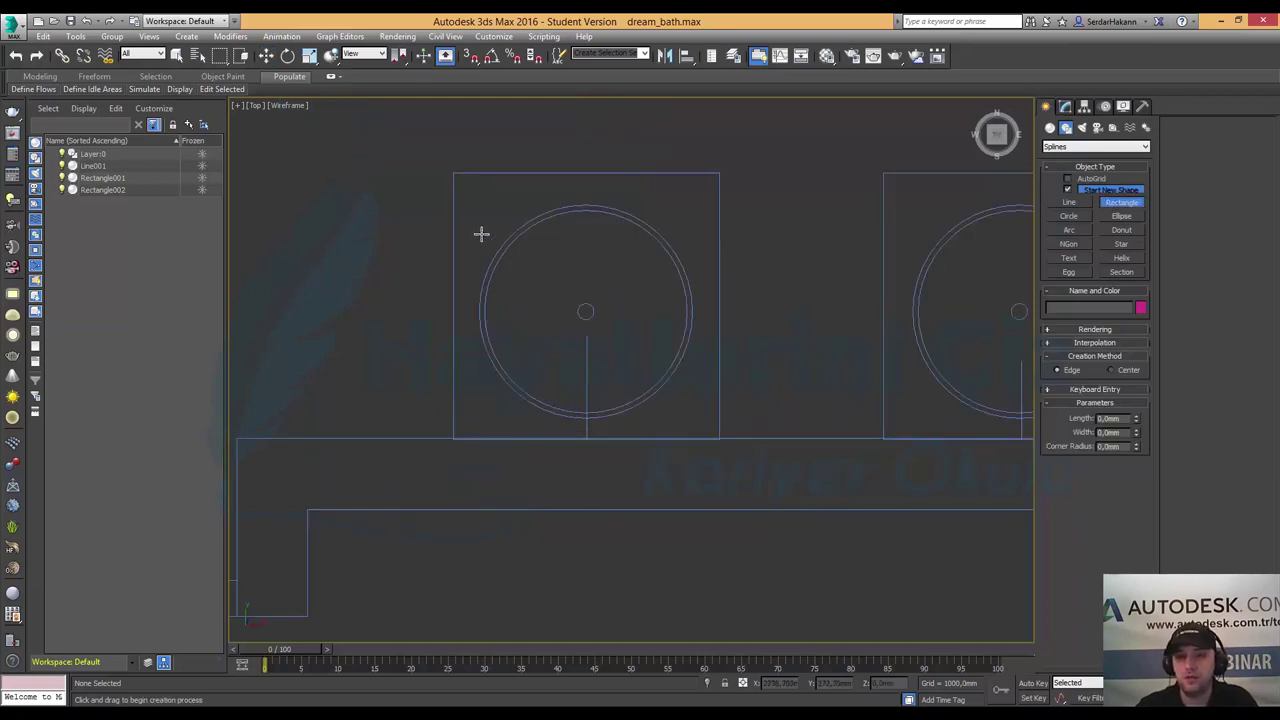
pyautogui.click(469, 57)
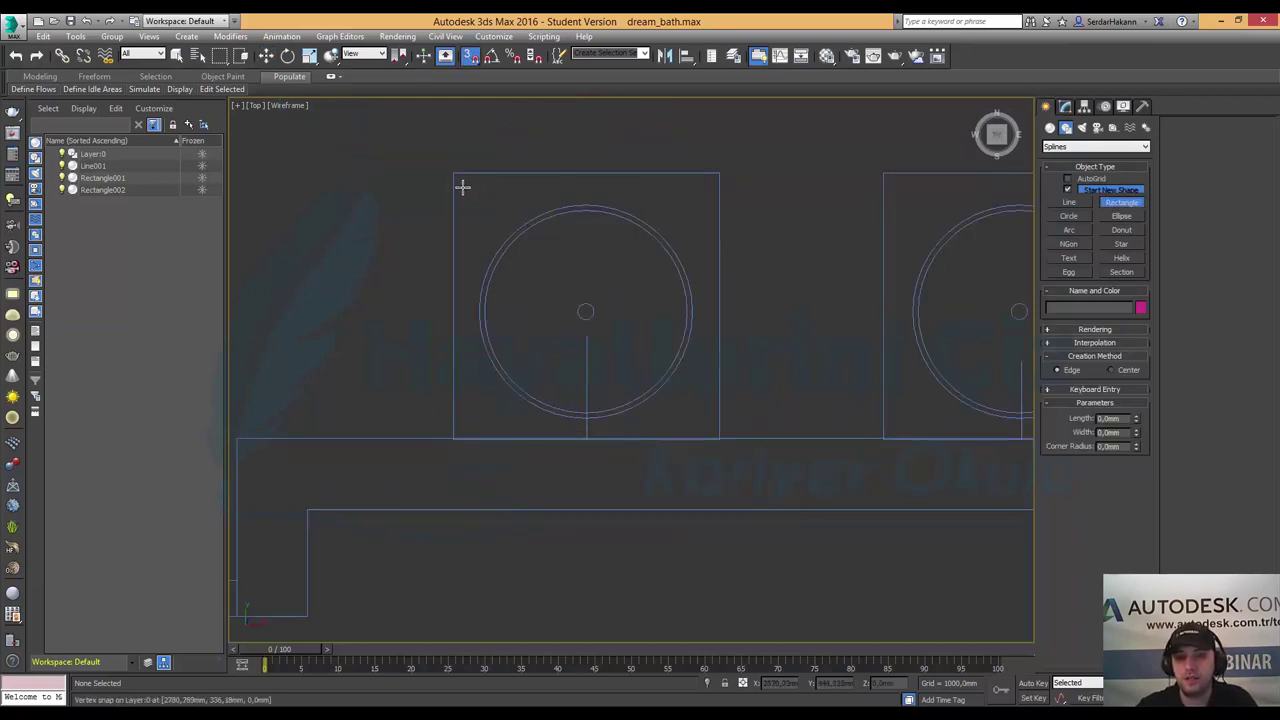
pyautogui.moveTo(452, 172); pyautogui.dragTo(718, 437)
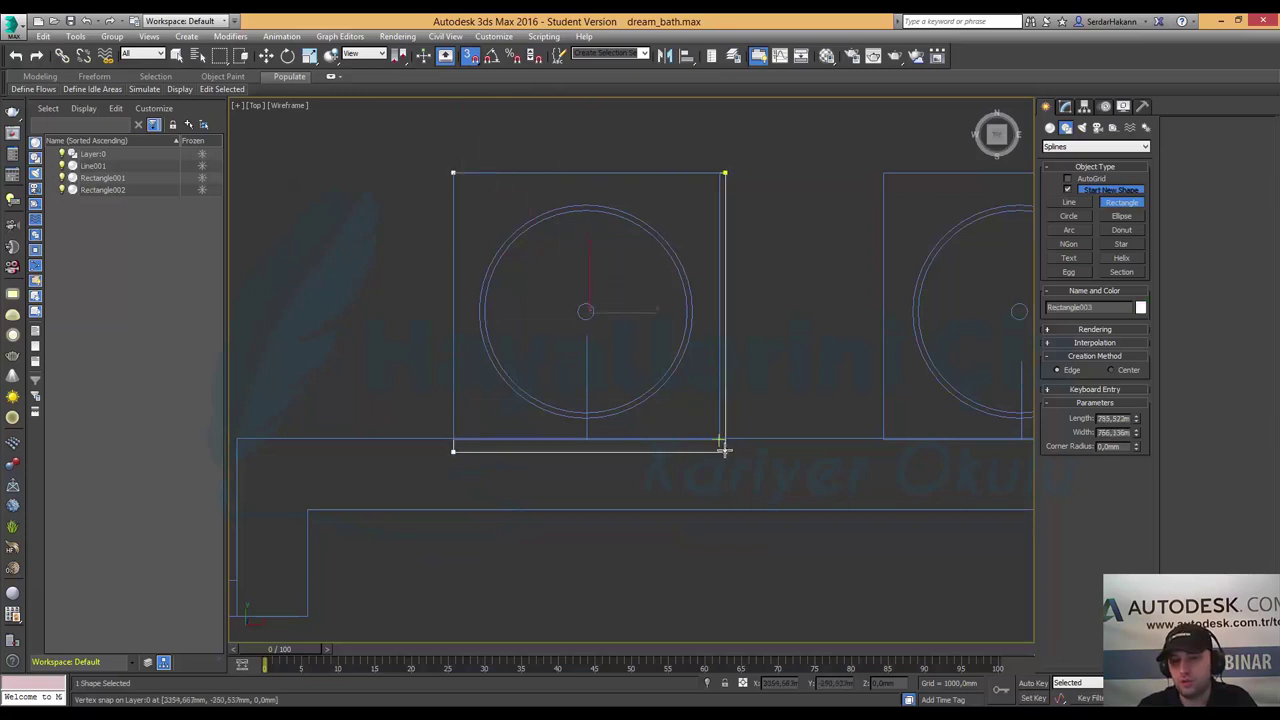
pyautogui.click(266, 55)
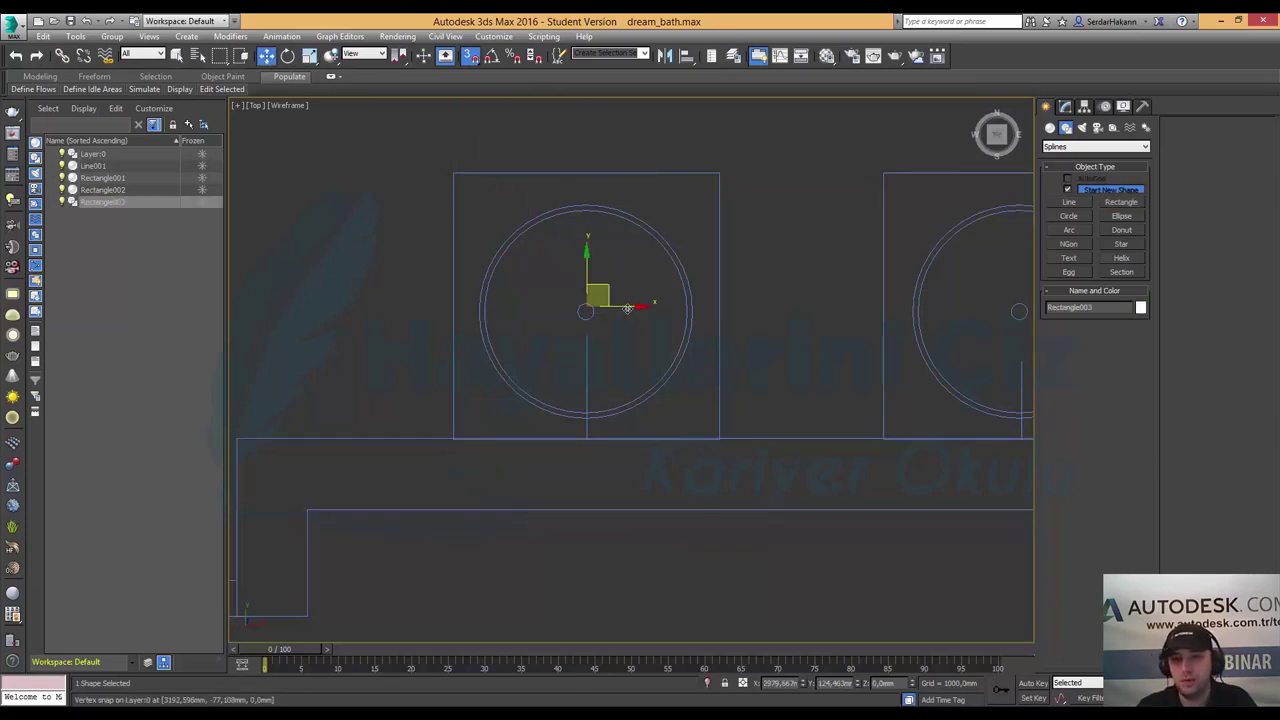
# - Convert Rectangle003 to an Editable Poly and maximize the Perspective viewport
pyautogui.rightClick(625, 306)
pyautogui.moveTo(680, 440)
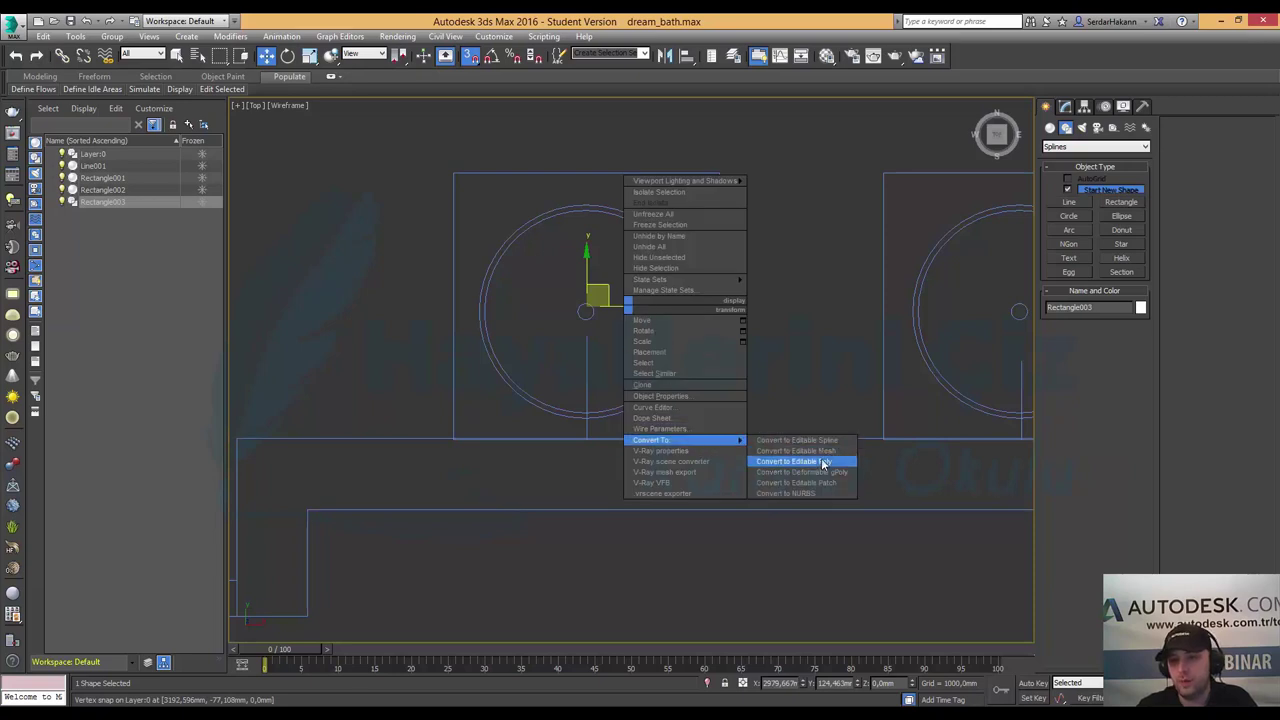
pyautogui.click(821, 462)
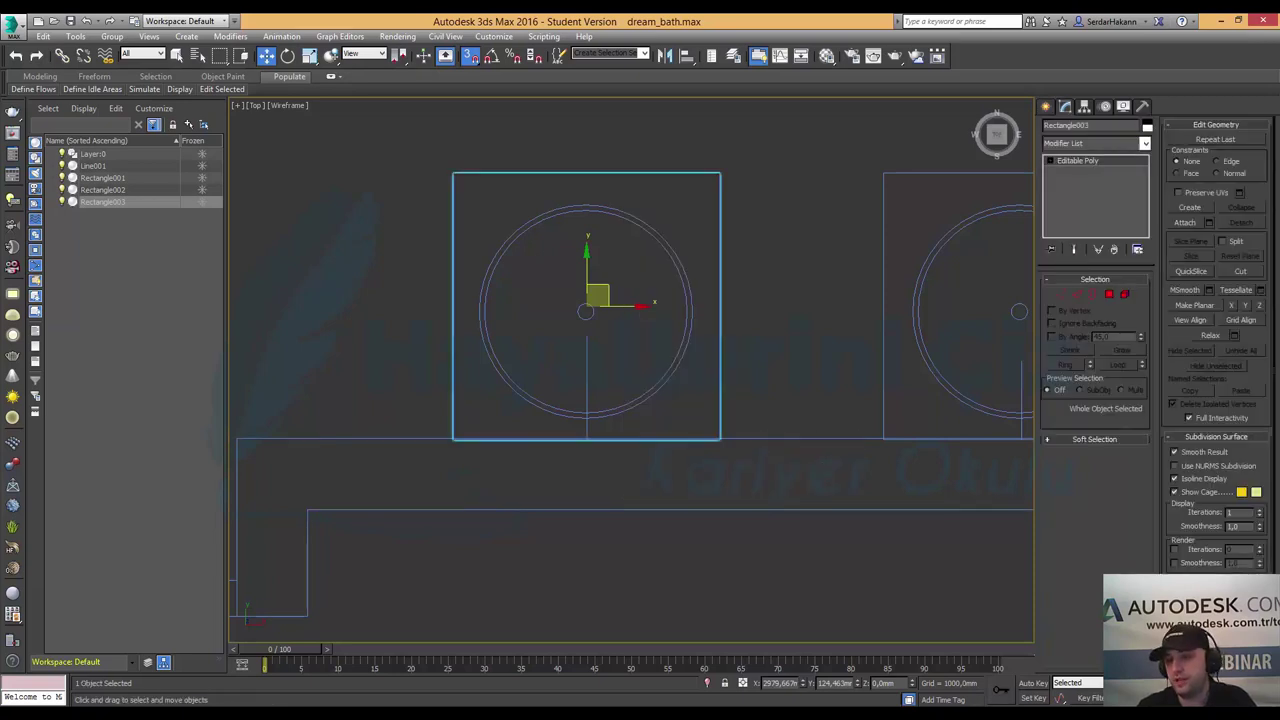
pyautogui.hotkey('alt', 'w')
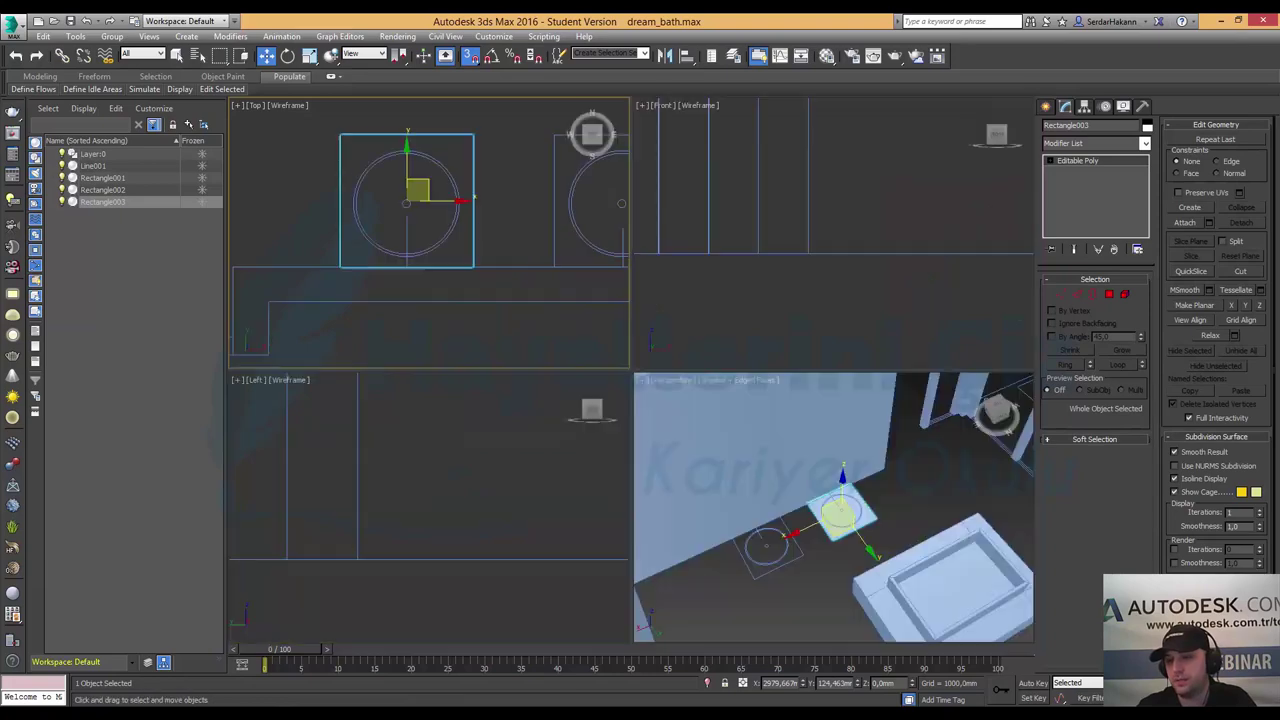
pyautogui.hotkey('alt', 'w')
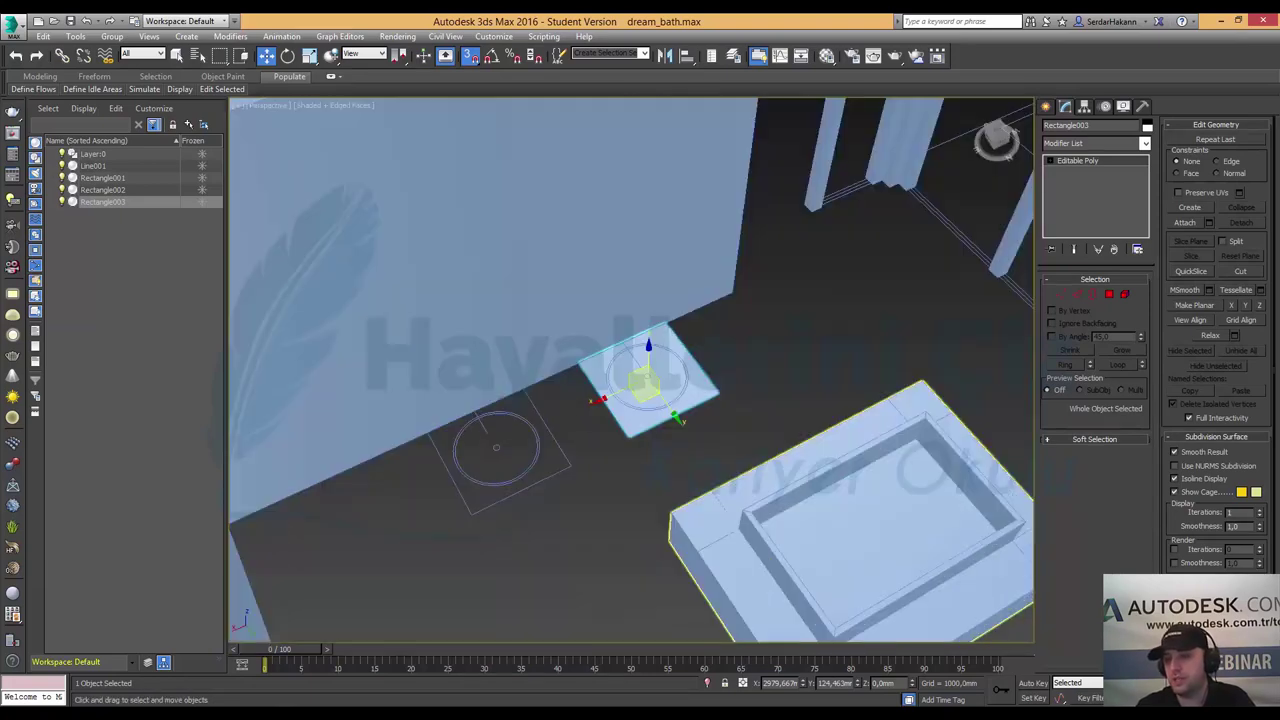
# - Orbit, pan and zoom the Perspective view in close to the flat square on the floor
pyautogui.moveTo(705, 445)
pyautogui.keyDown('alt'); pyautogui.mouseDown(button='middle')
pyautogui.moveTo(591, 409)
pyautogui.moveTo(754, 426)
pyautogui.moveTo(721, 441)
pyautogui.mouseUp(button='middle'); pyautogui.keyUp('alt')
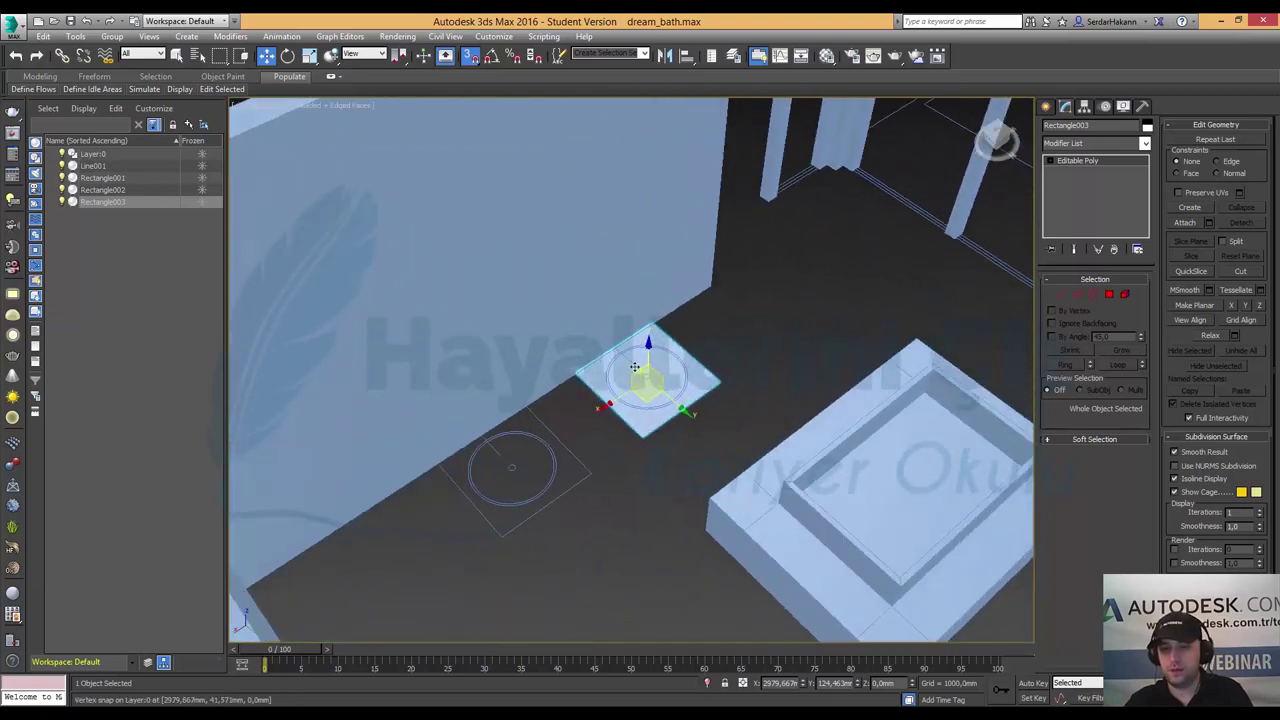
pyautogui.moveTo(634, 367); pyautogui.dragTo(630, 391, button='middle')
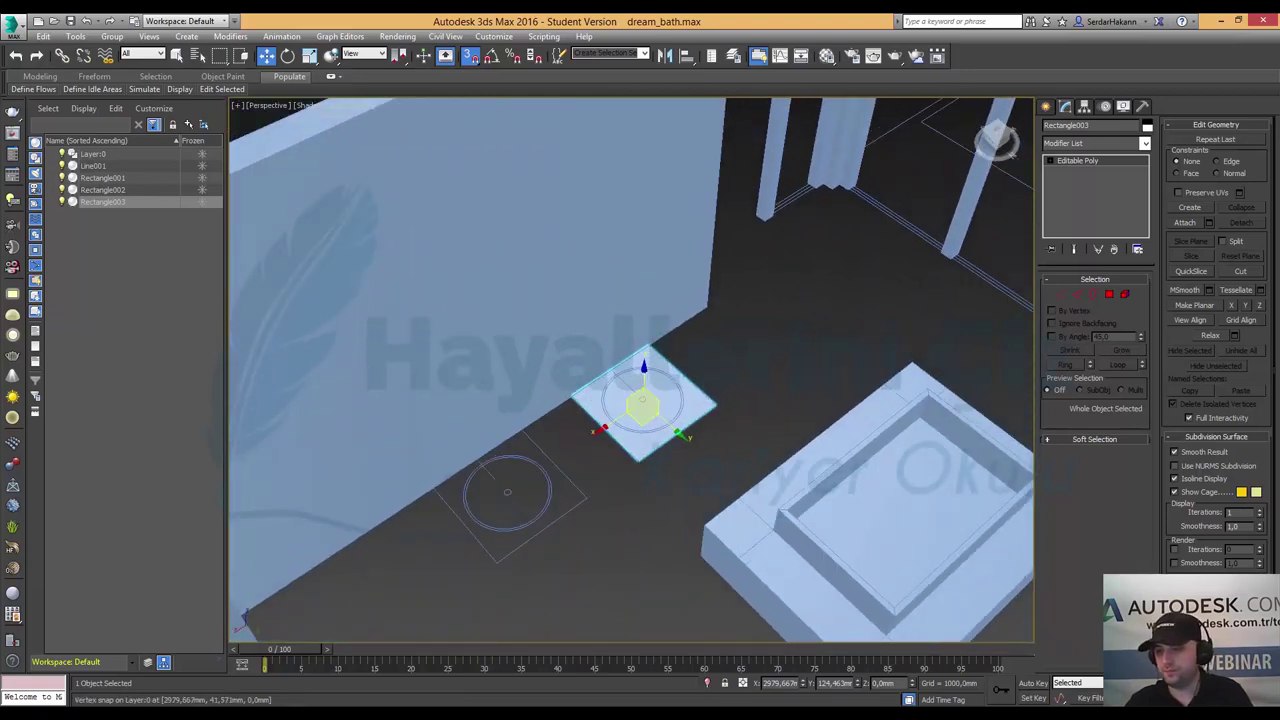
pyautogui.hotkey('alt', 'z')
pyautogui.moveTo(710, 496); pyautogui.dragTo(700, 455)
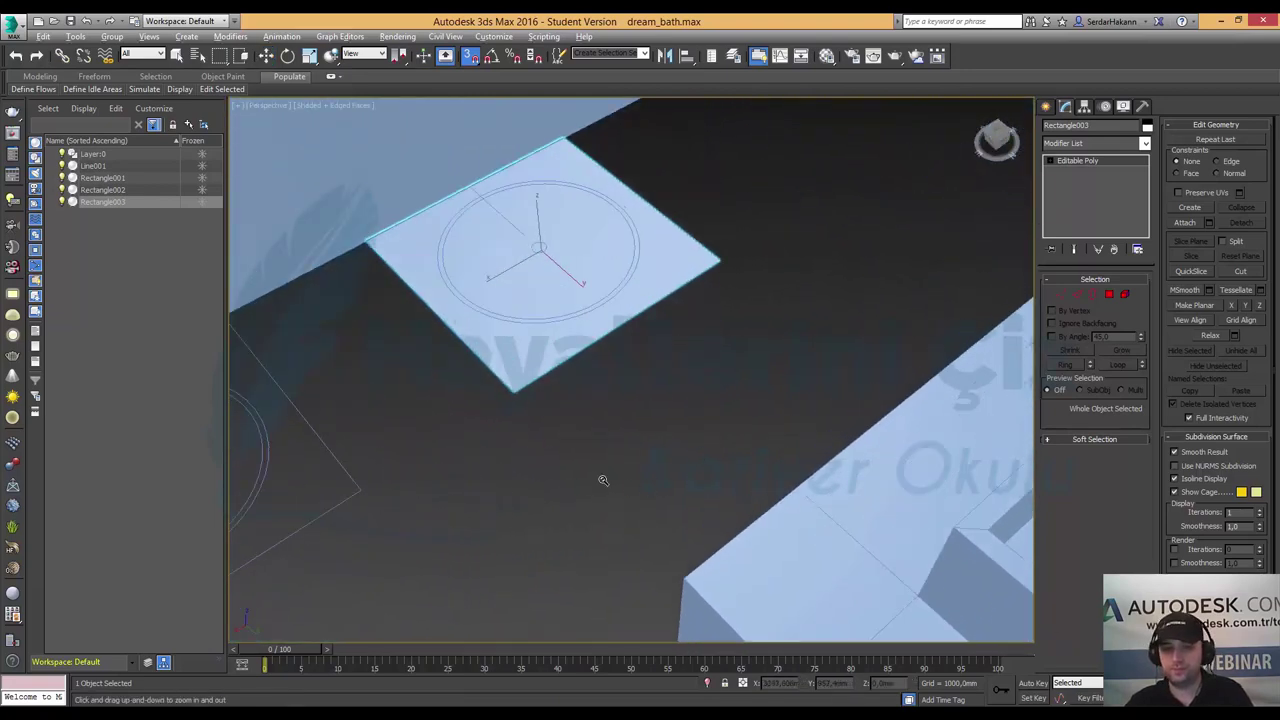
pyautogui.moveTo(603, 480); pyautogui.dragTo(629, 277)
pyautogui.moveTo(629, 277)
pyautogui.mouseDown(button='middle')
pyautogui.moveTo(703, 481)
pyautogui.moveTo(685, 395)
pyautogui.mouseUp(button='middle')
pyautogui.press('w')
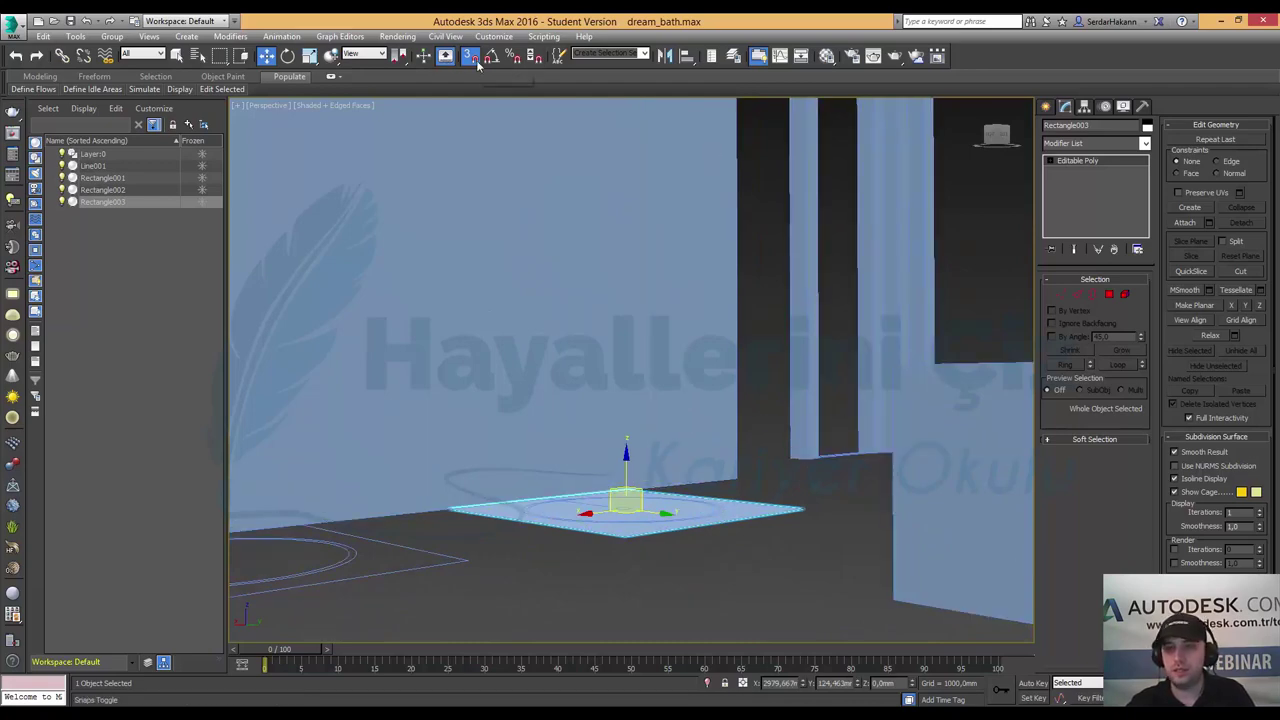
# - Select the square's polygon and try a 450 mm extrusion, undoing back to the extrude preview
pyautogui.click(1109, 294)
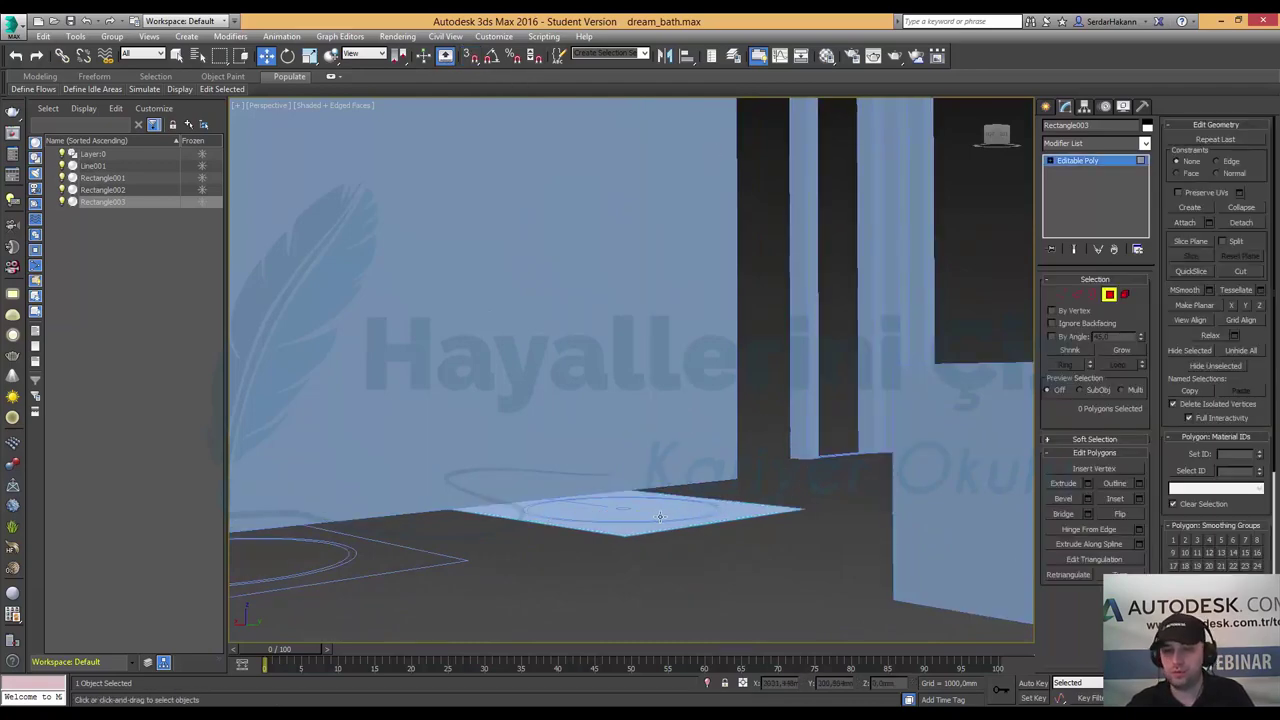
pyautogui.click(655, 524)
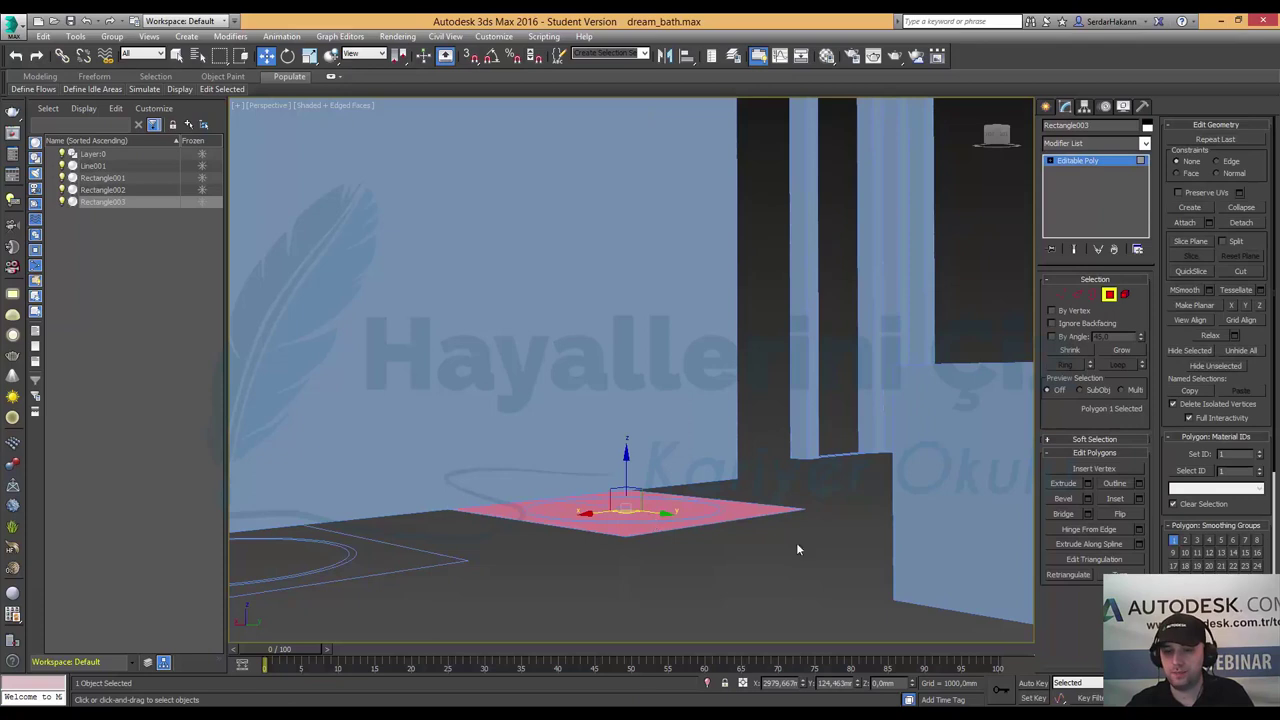
pyautogui.click(1087, 483)
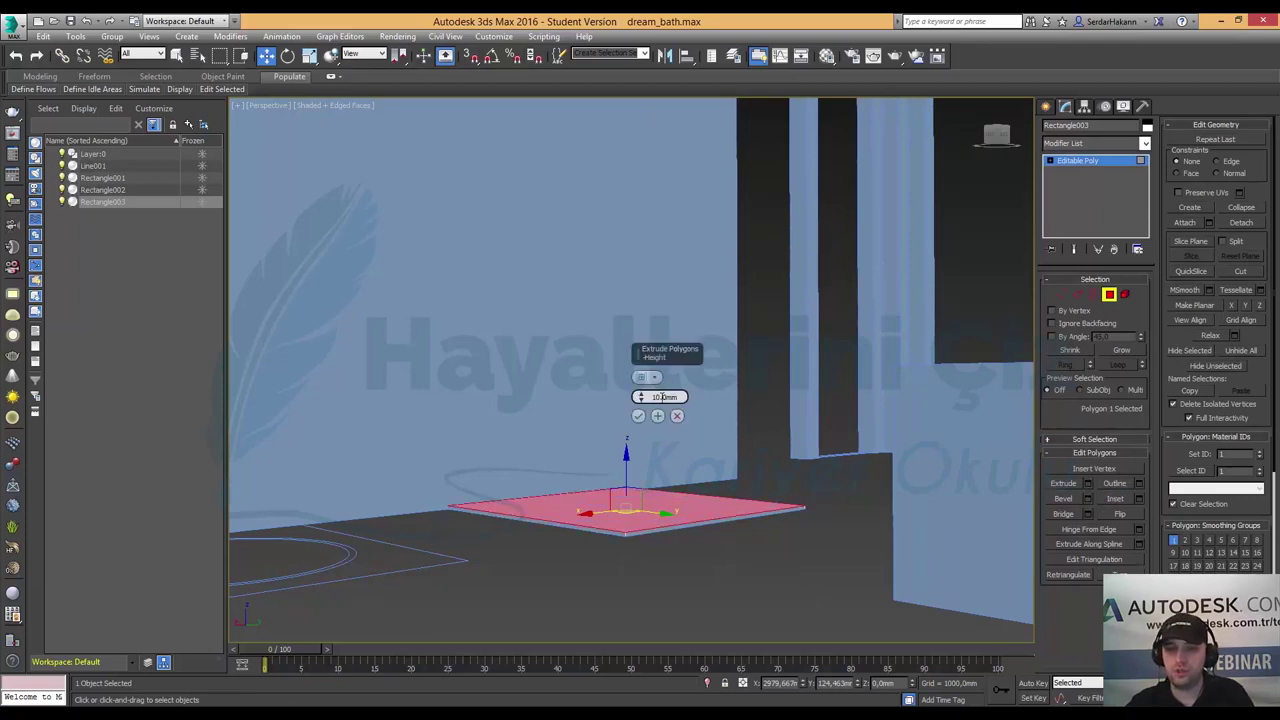
pyautogui.write('450')
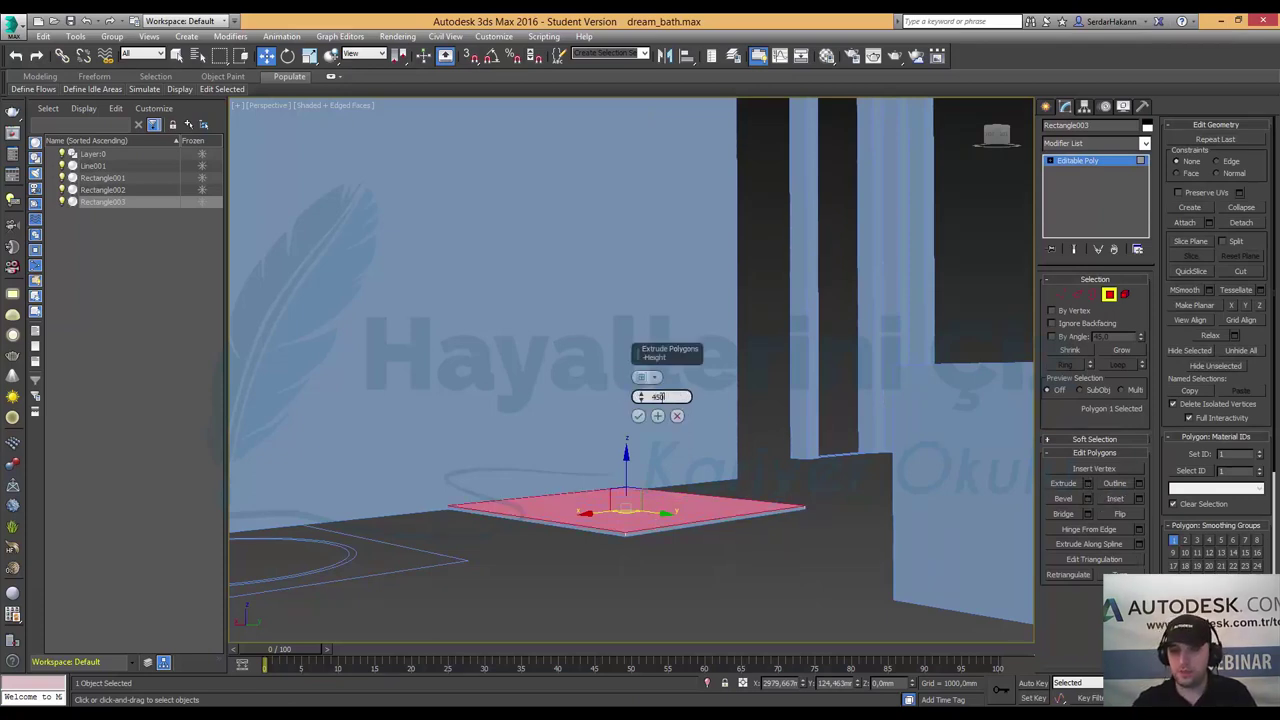
pyautogui.press('Return')
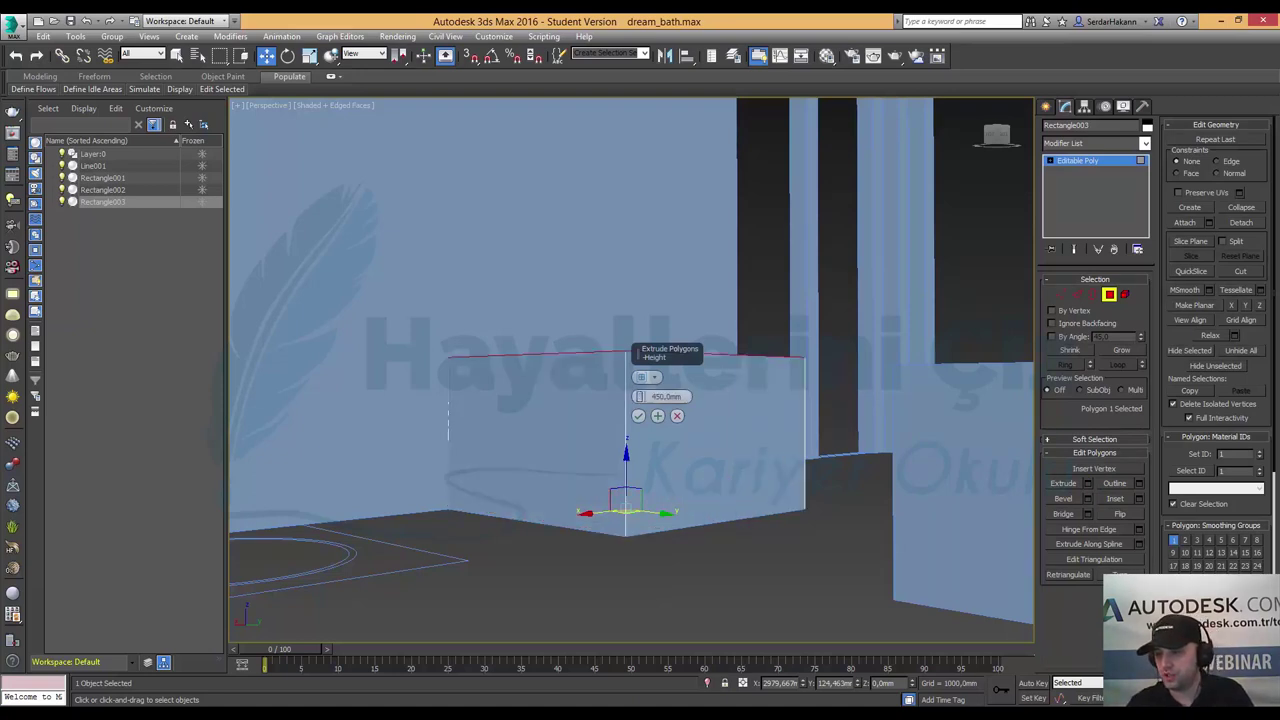
pyautogui.click(768, 428)
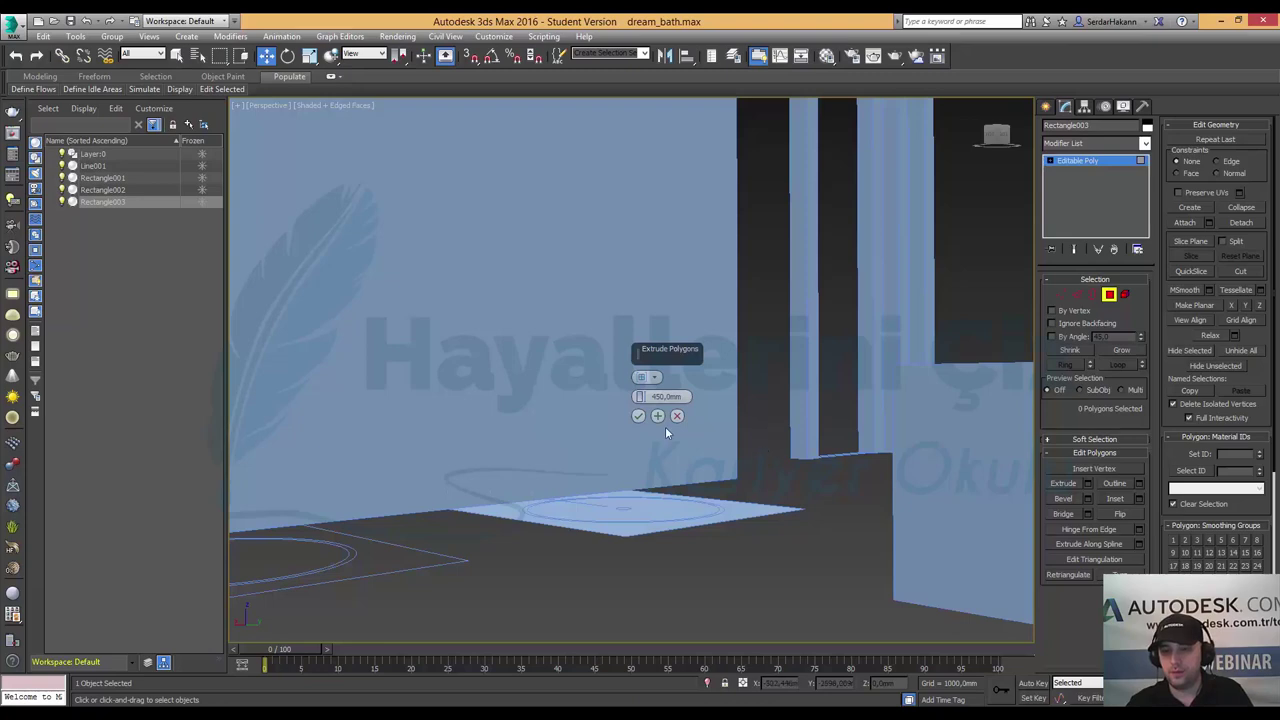
pyautogui.hotkey('ctrl', 'z')
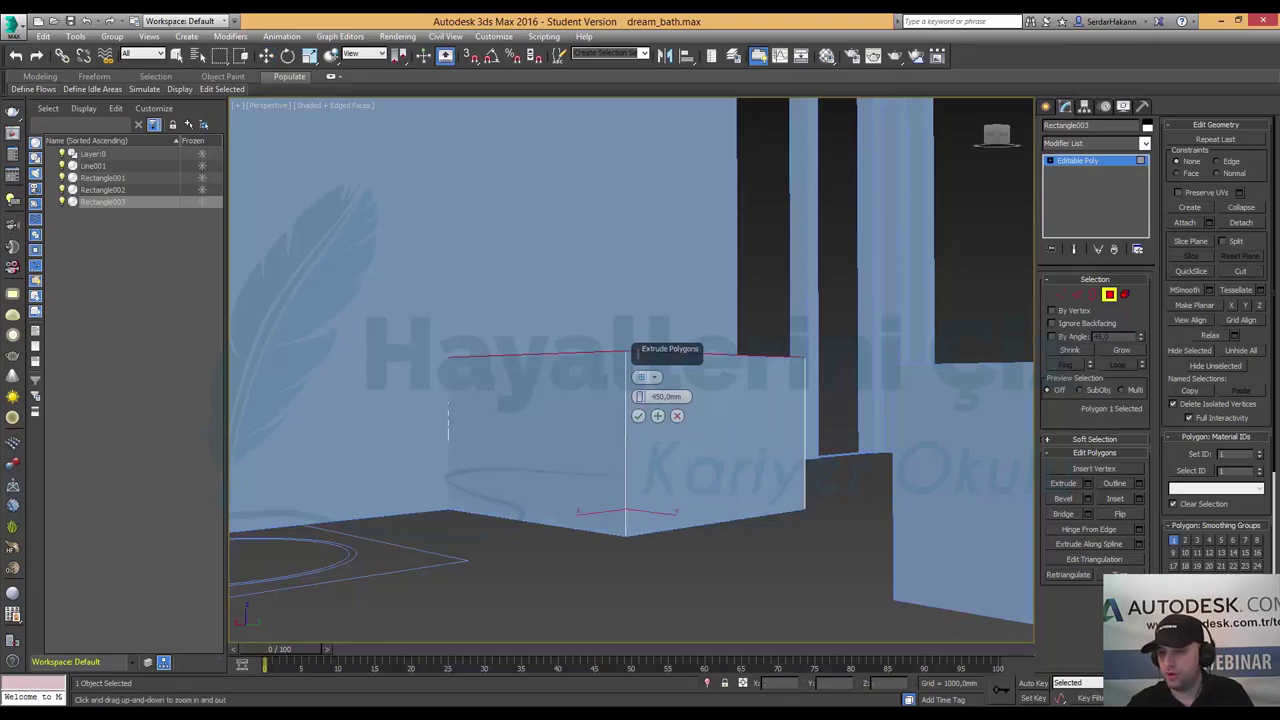
# - Set the extrusion height to 500 mm and apply it to form the box
pyautogui.hotkey('alt', 'z')
pyautogui.moveTo(770, 405)
pyautogui.mouseDown()
pyautogui.moveTo(775, 437)
pyautogui.moveTo(705, 544)
pyautogui.moveTo(772, 534)
pyautogui.mouseUp()
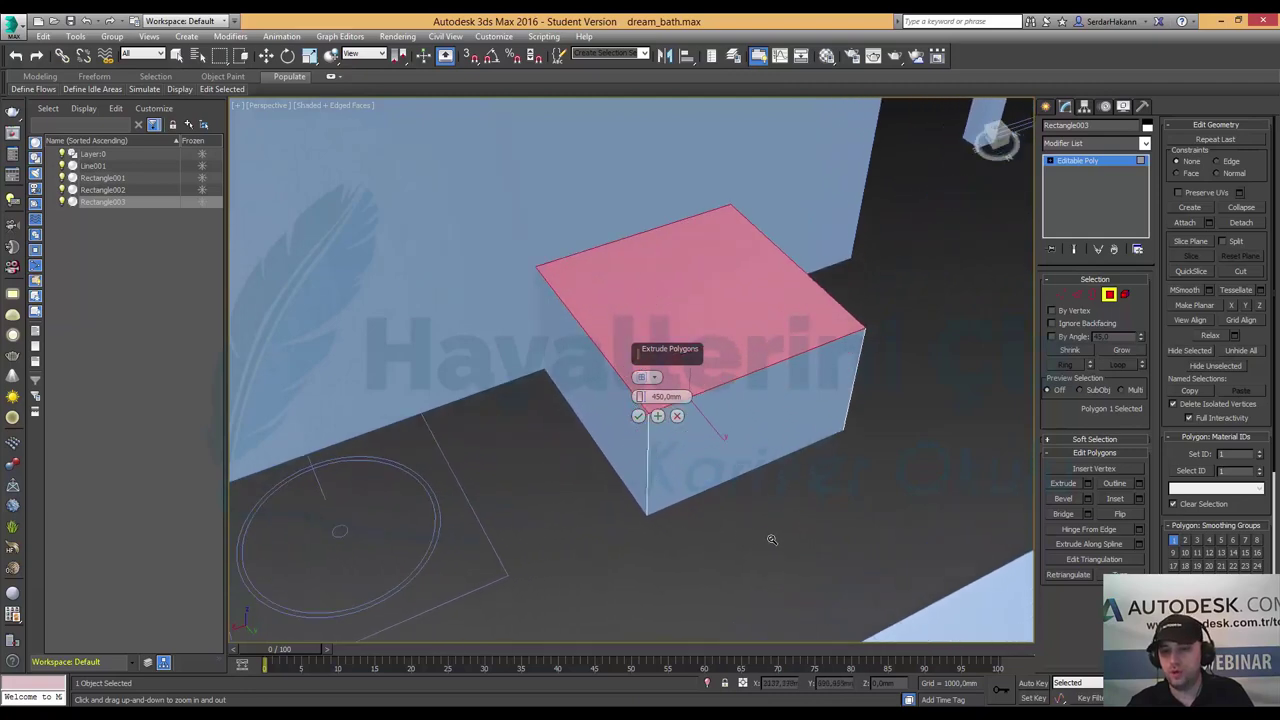
pyautogui.moveTo(772, 474); pyautogui.dragTo(778, 509)
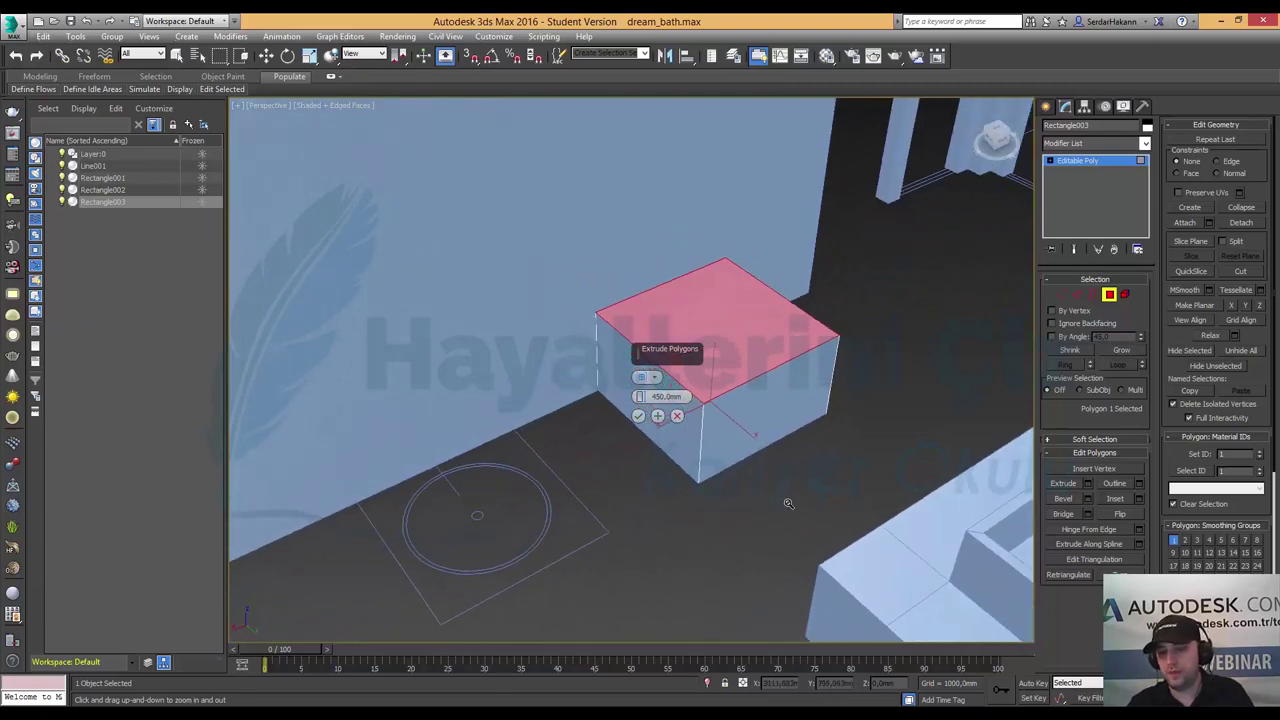
pyautogui.moveTo(778, 509)
pyautogui.mouseDown(button='middle')
pyautogui.moveTo(800, 500)
pyautogui.moveTo(783, 473)
pyautogui.mouseUp(button='middle')
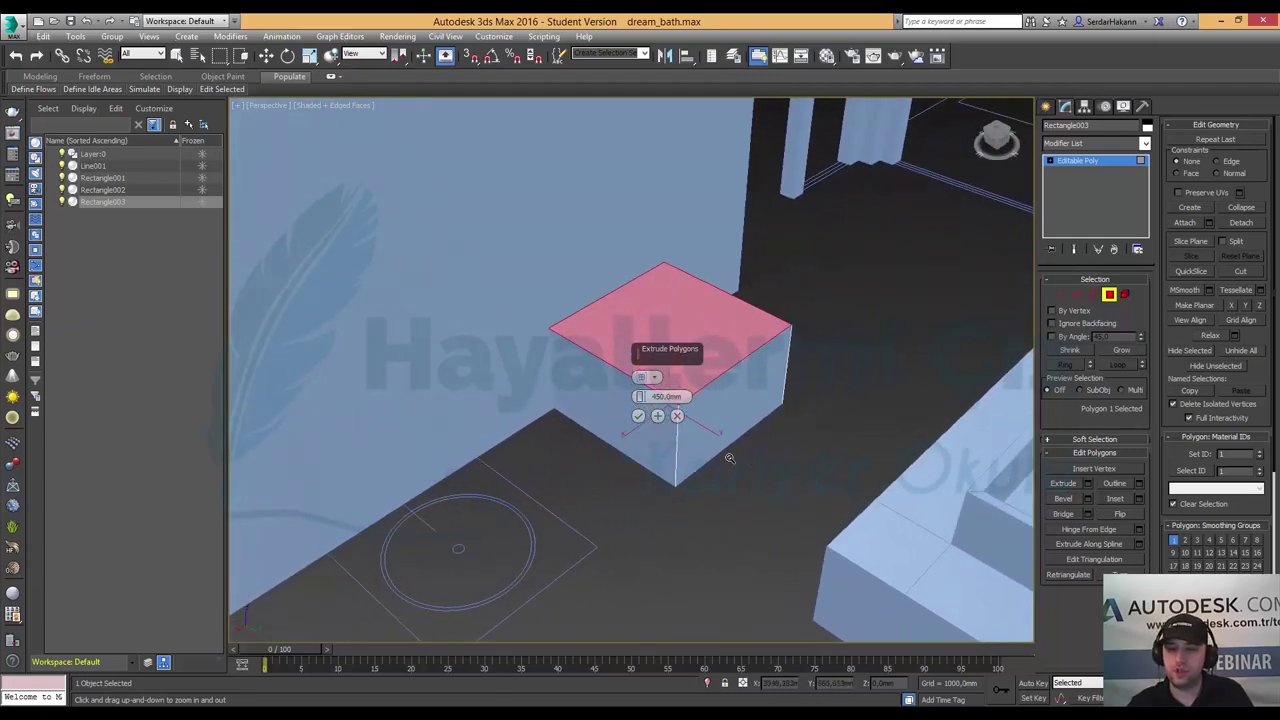
pyautogui.click(654, 397)
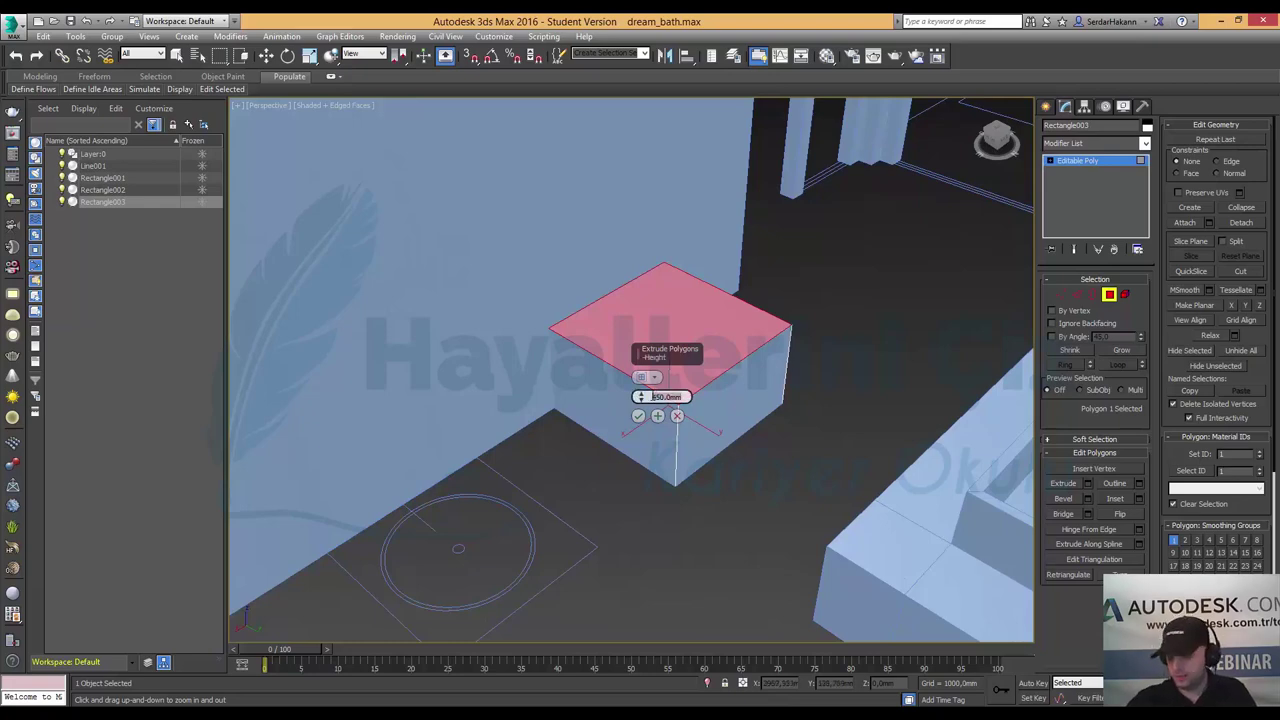
pyautogui.write('100')
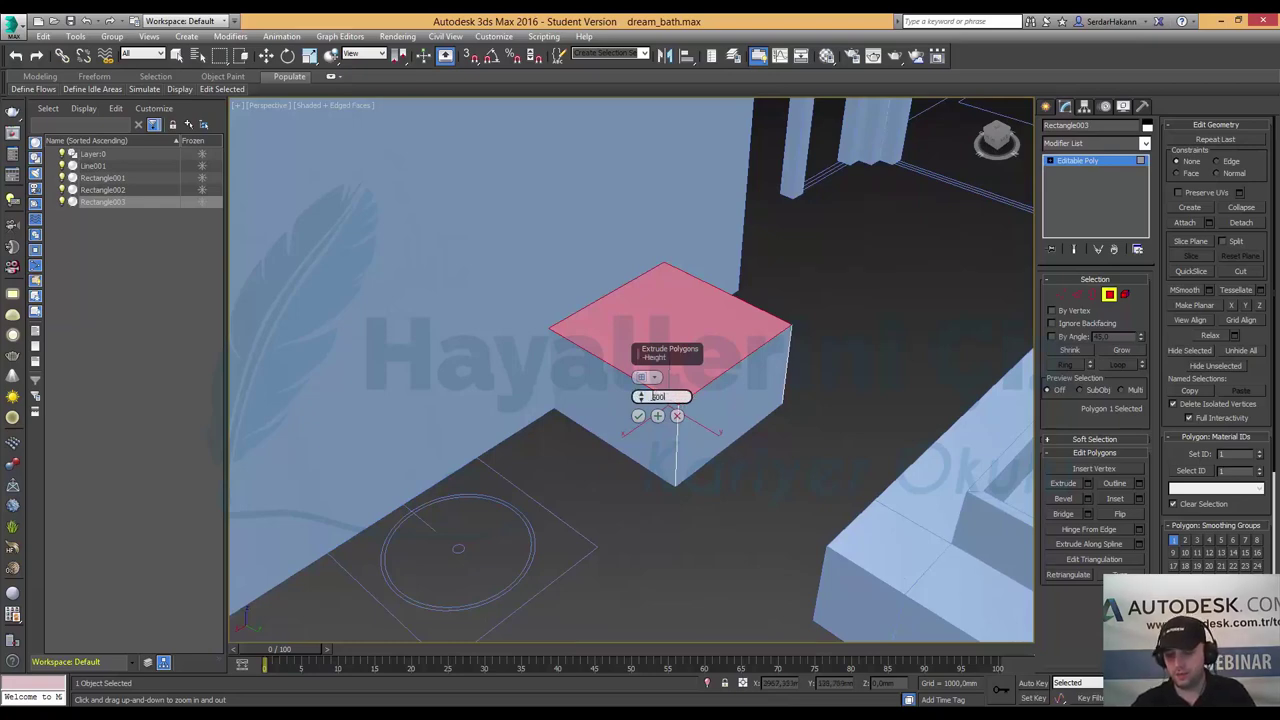
pyautogui.press('BackSpace')
pyautogui.press('BackSpace')
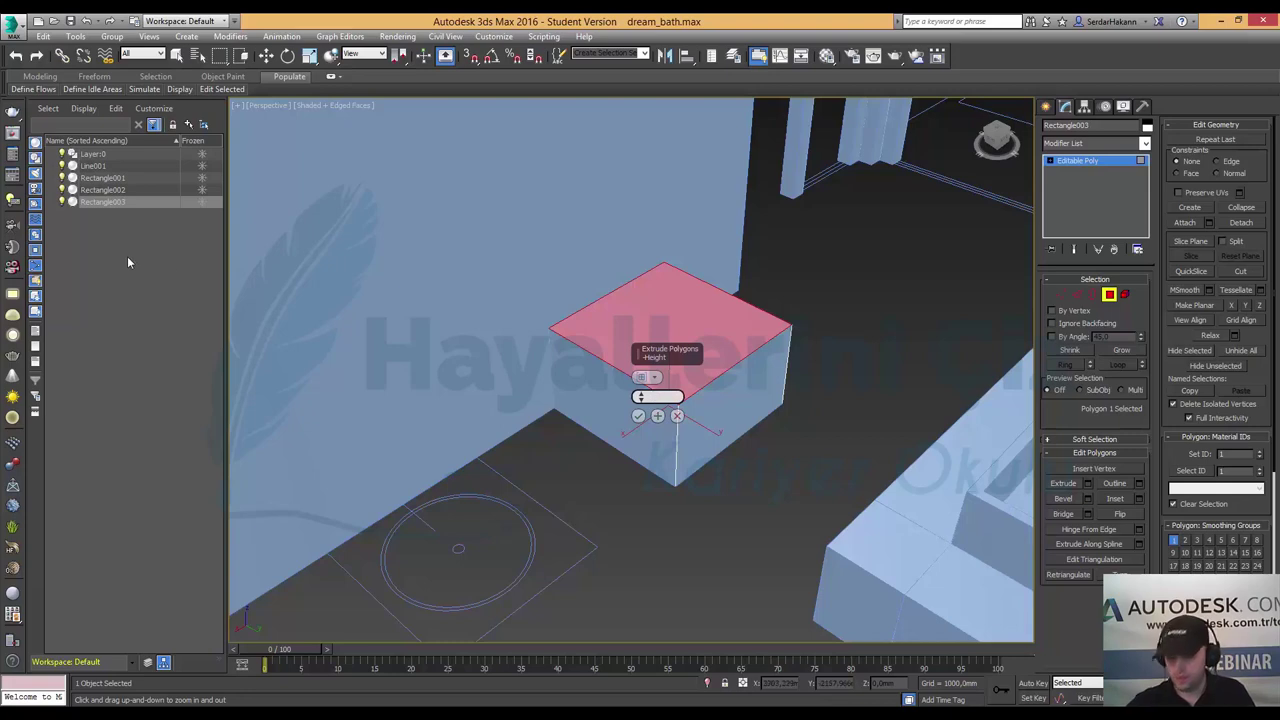
pyautogui.write('500')
pyautogui.press('Return')
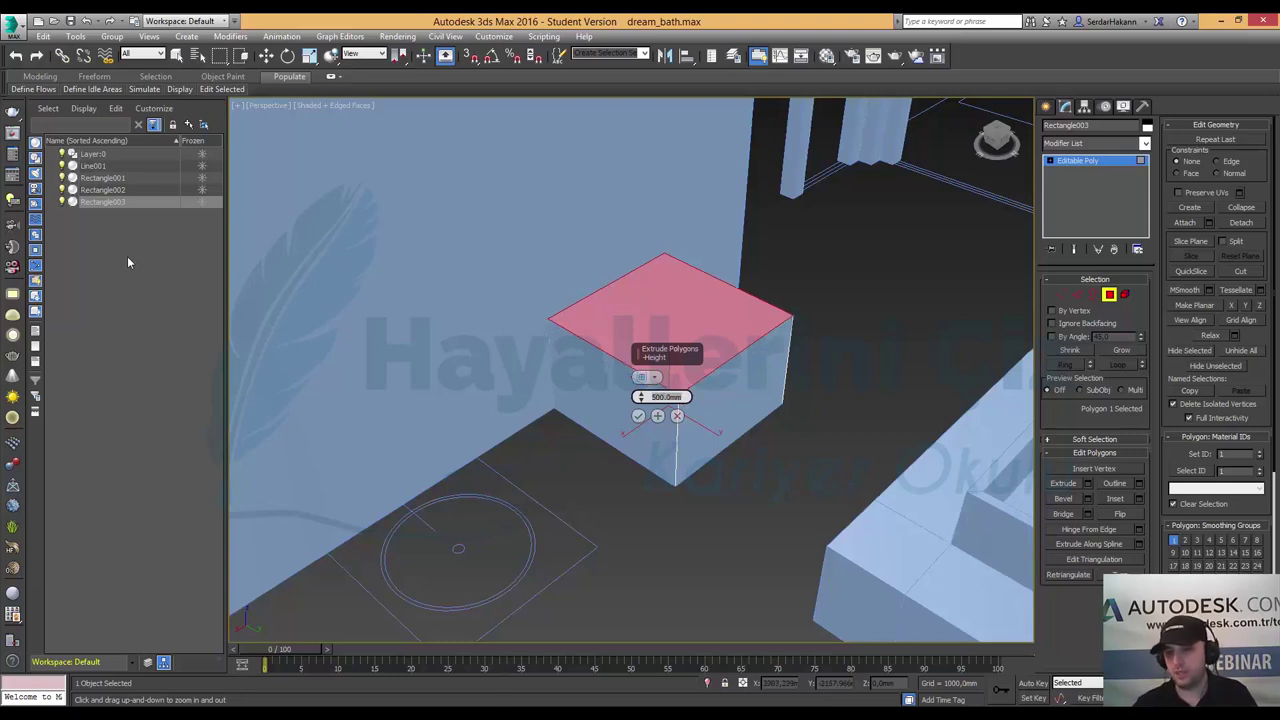
pyautogui.click(638, 417)
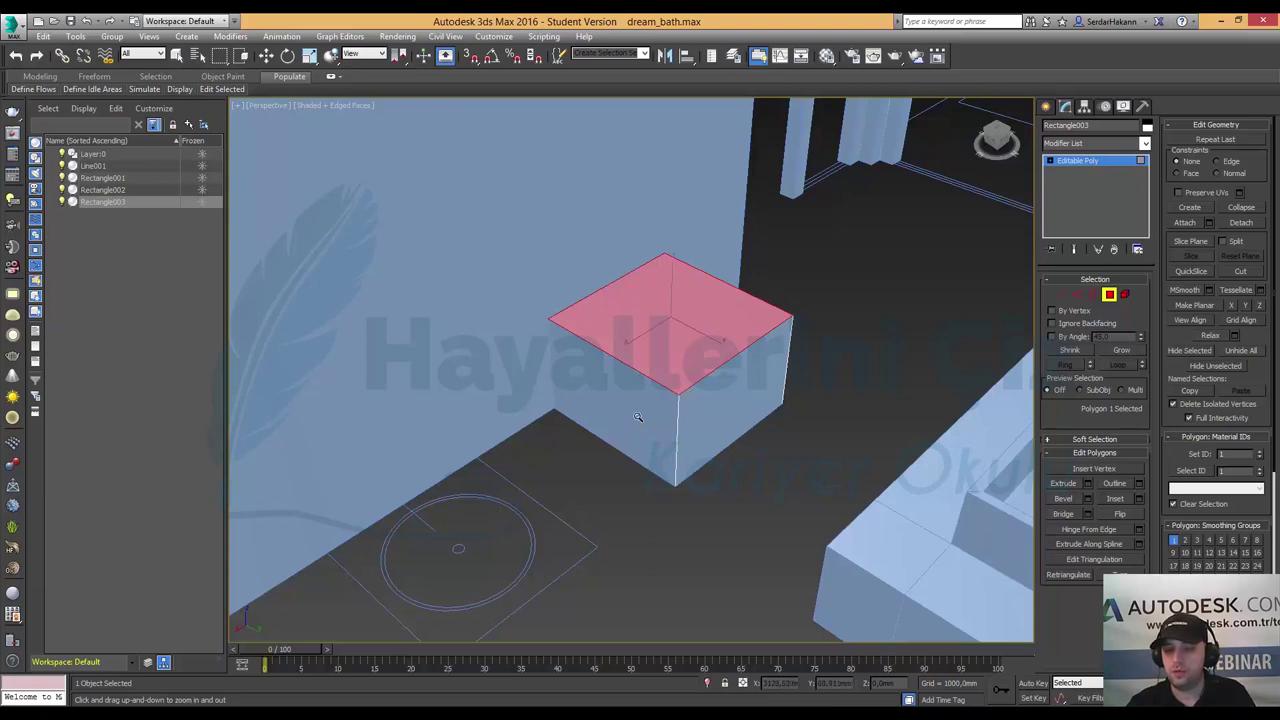
pyautogui.press('w')
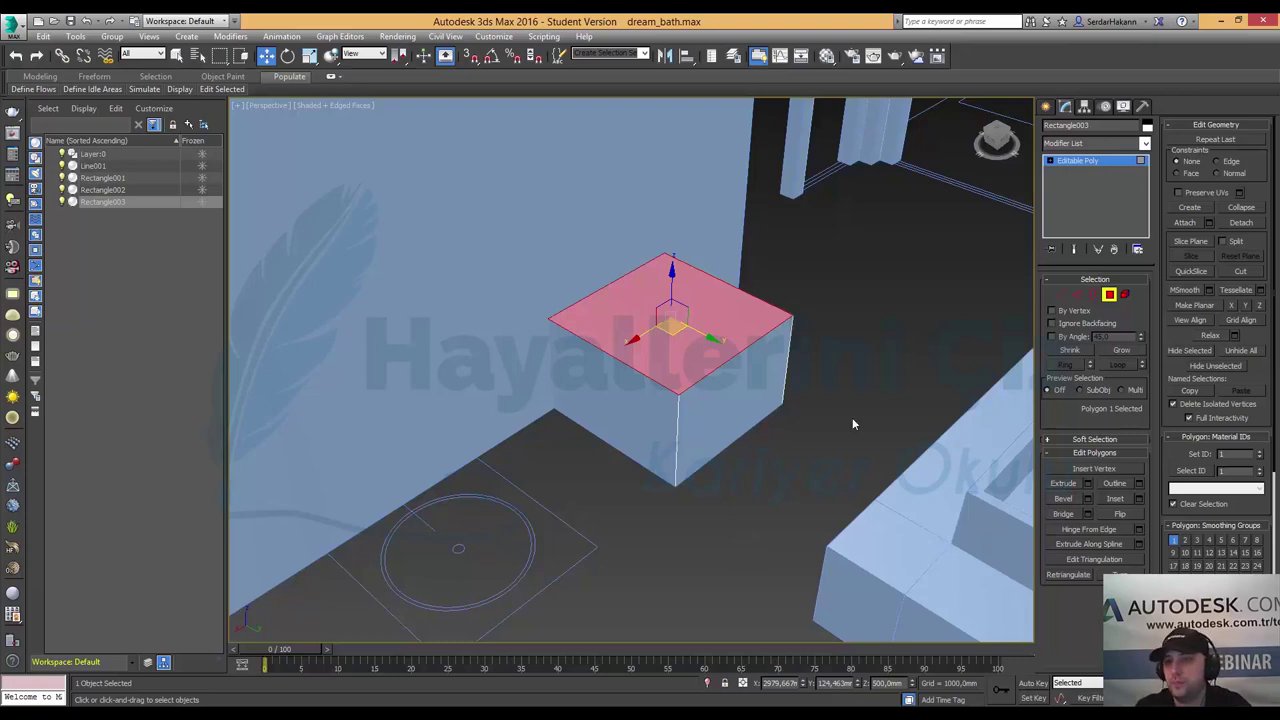
# - Leave Polygon mode and maximize the Top viewport, zoomed in on the box
pyautogui.click(1109, 294)
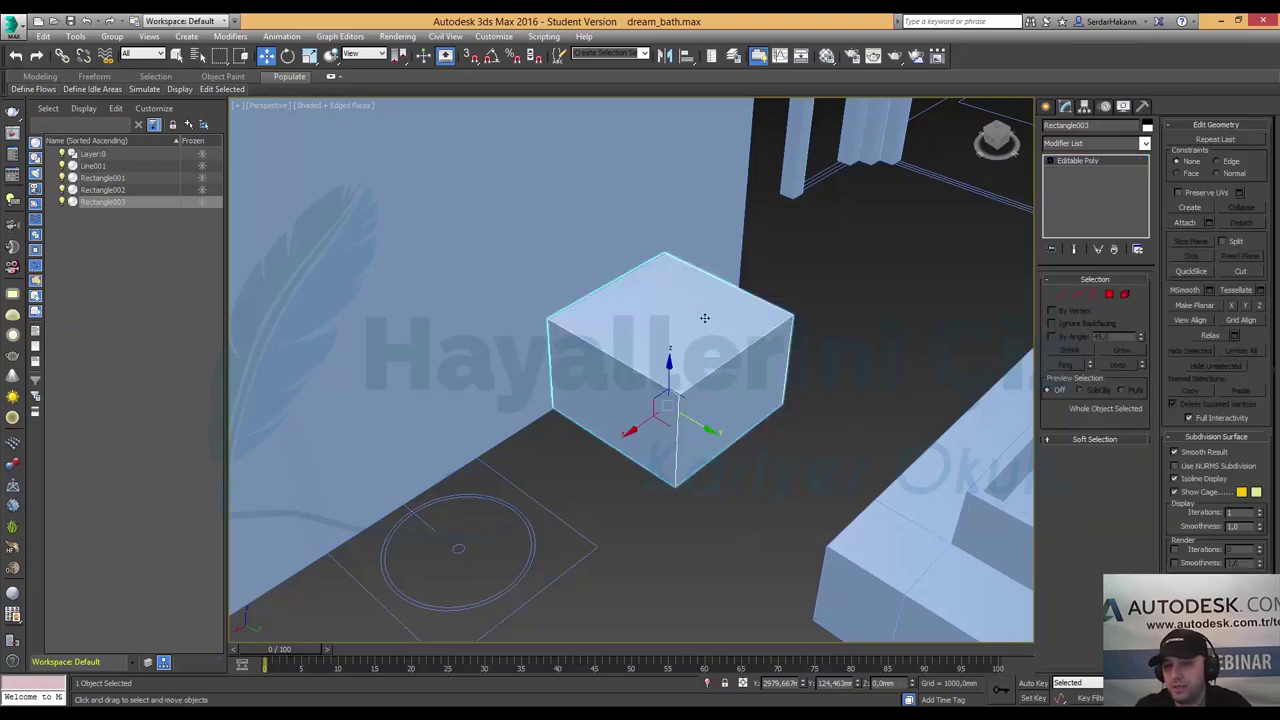
pyautogui.hotkey('alt', 'w')
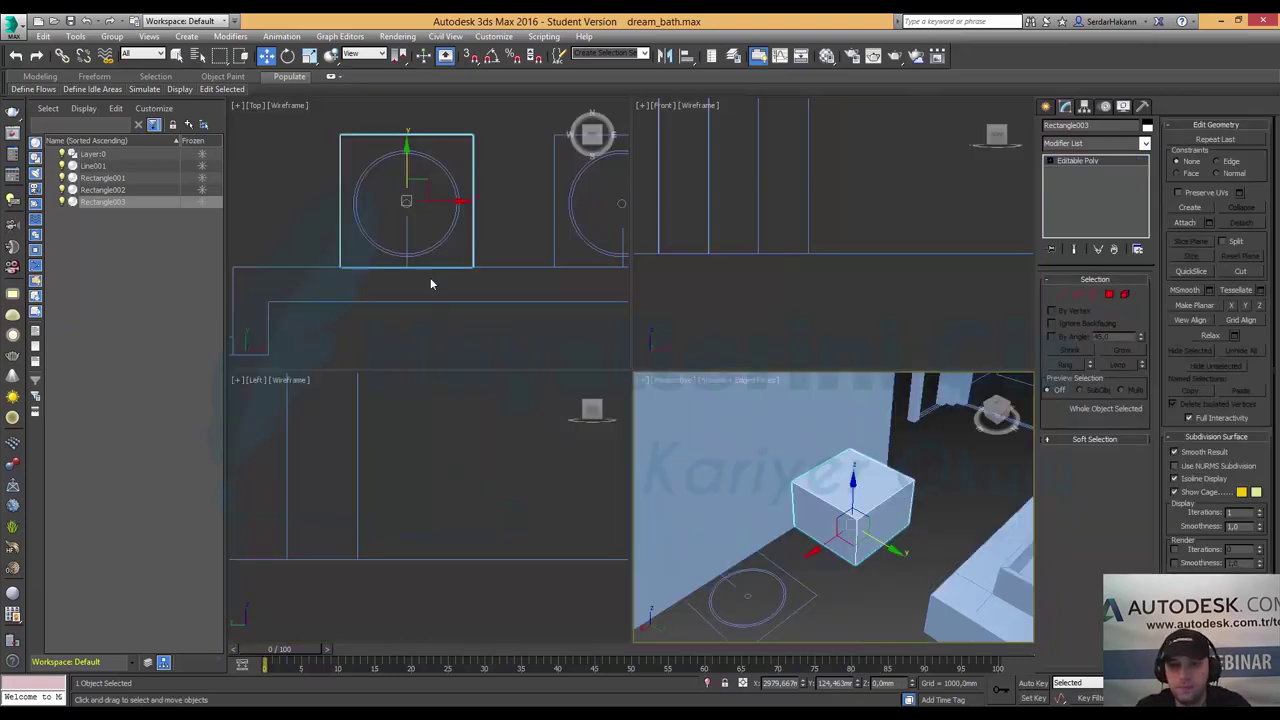
pyautogui.hotkey('alt', 'w')
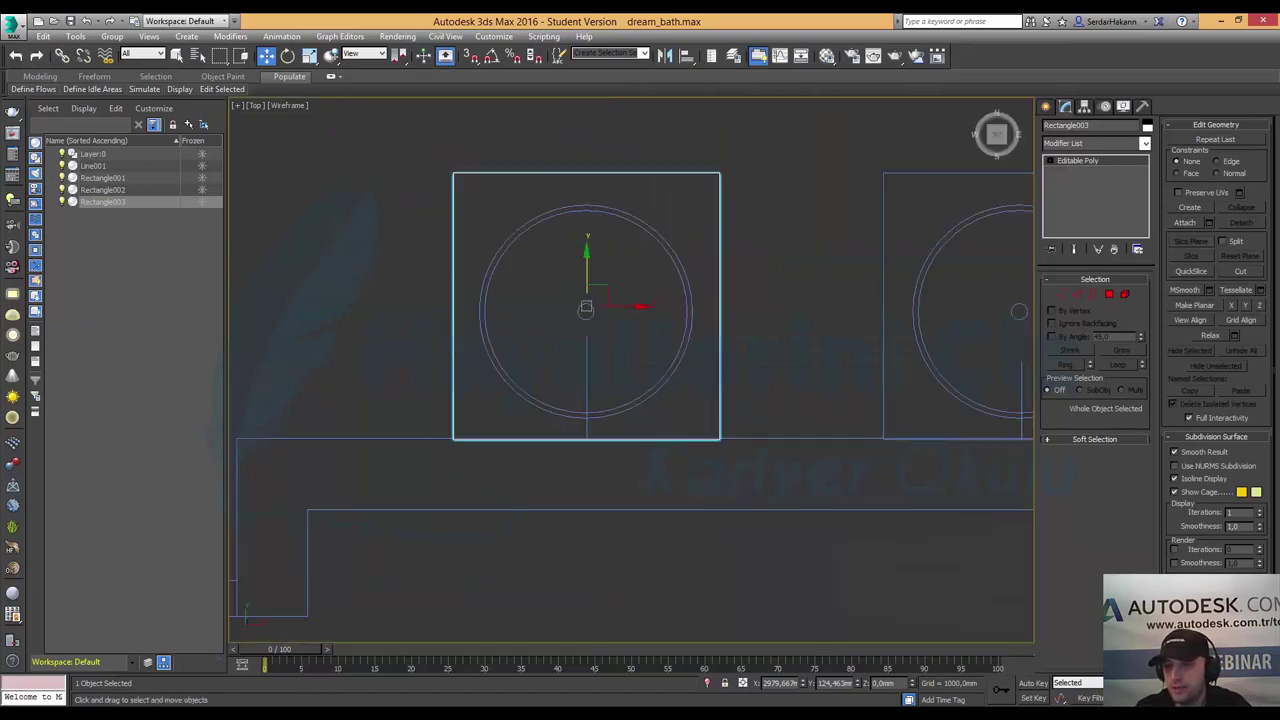
pyautogui.scroll(2, 600, 295)
pyautogui.scroll(3, 618, 330)
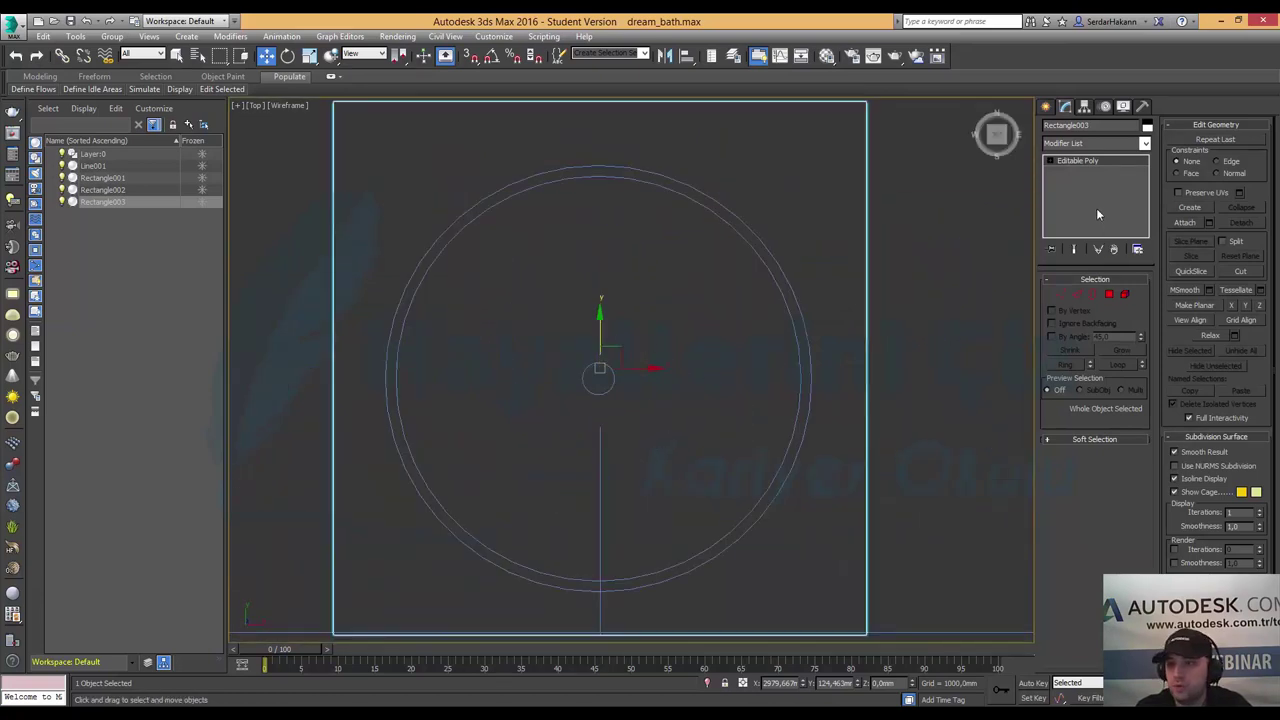
# - Draw Circle001, about 299 mm radius, outward from the box's centre over the round outline
pyautogui.click(1051, 107)
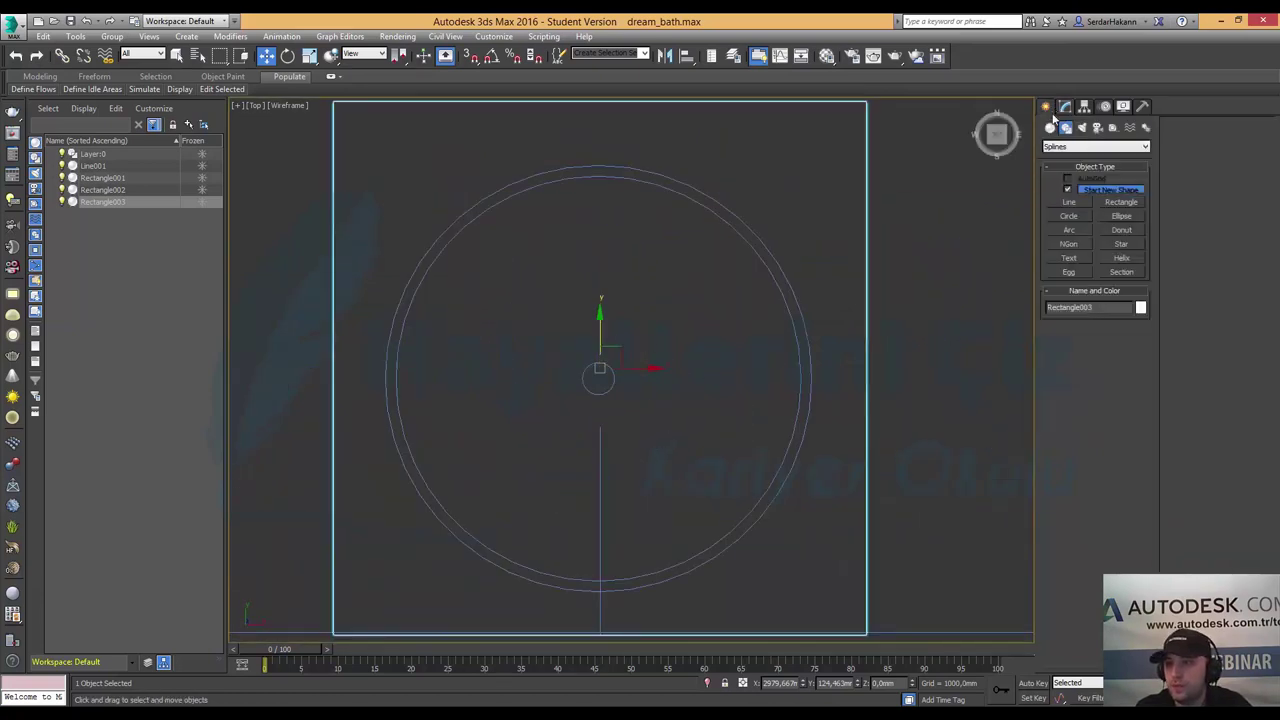
pyautogui.click(1070, 218)
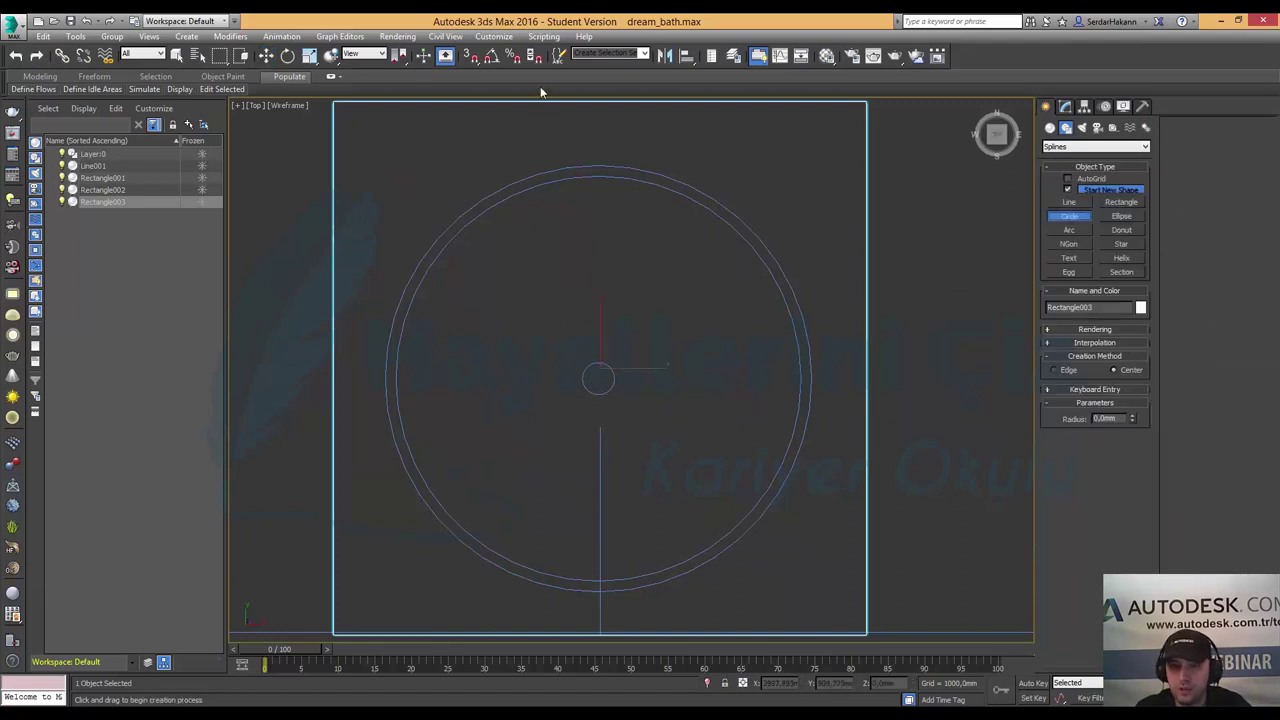
pyautogui.click(472, 57)
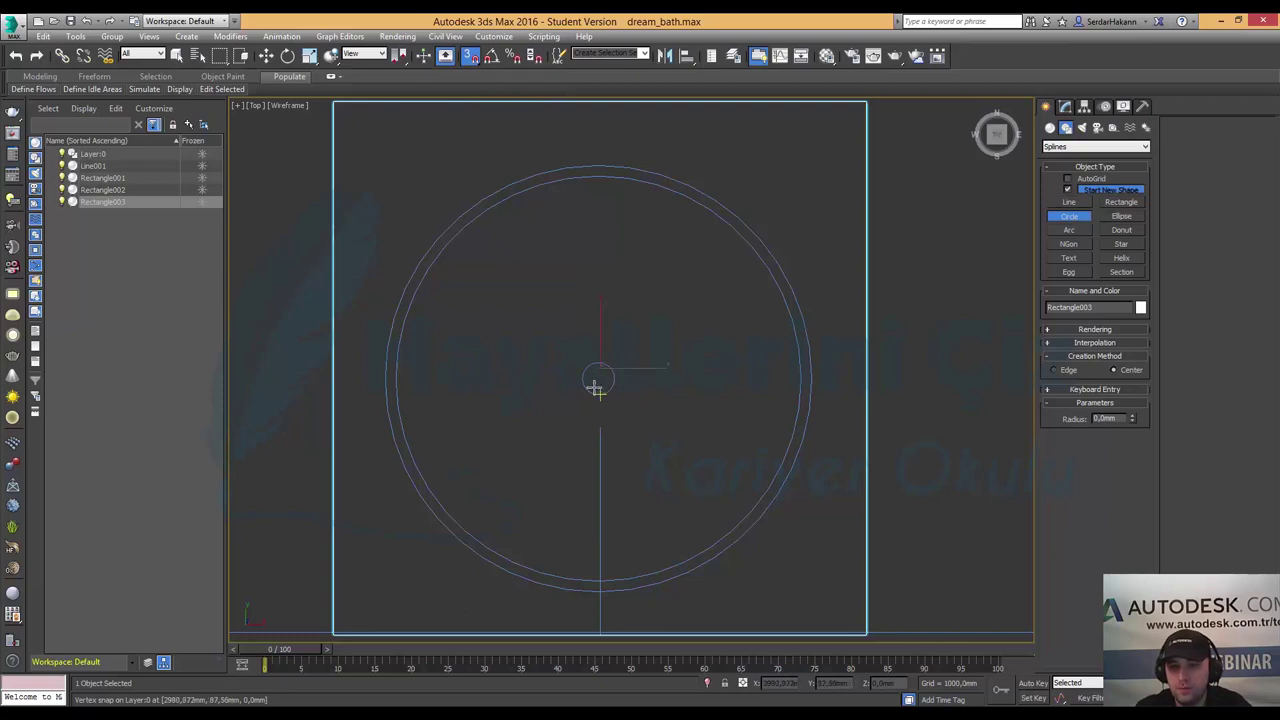
pyautogui.rightClick(471, 57)
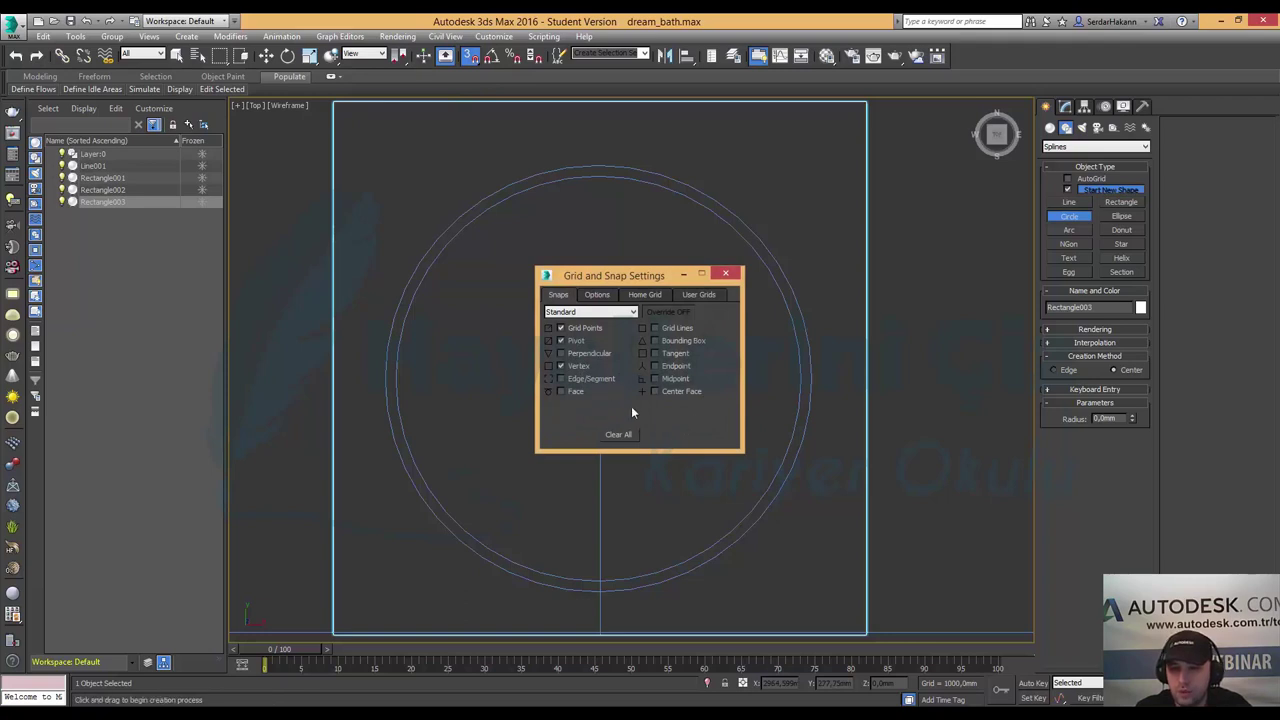
pyautogui.click(726, 273)
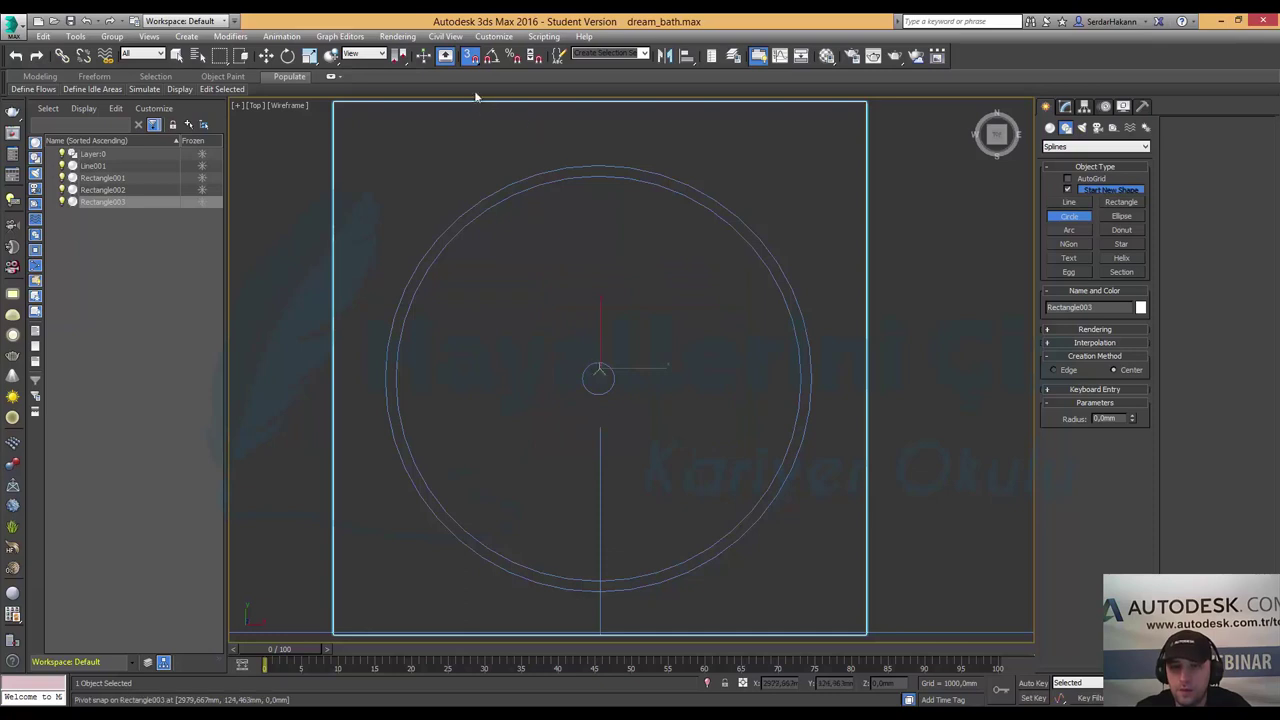
pyautogui.click(470, 56)
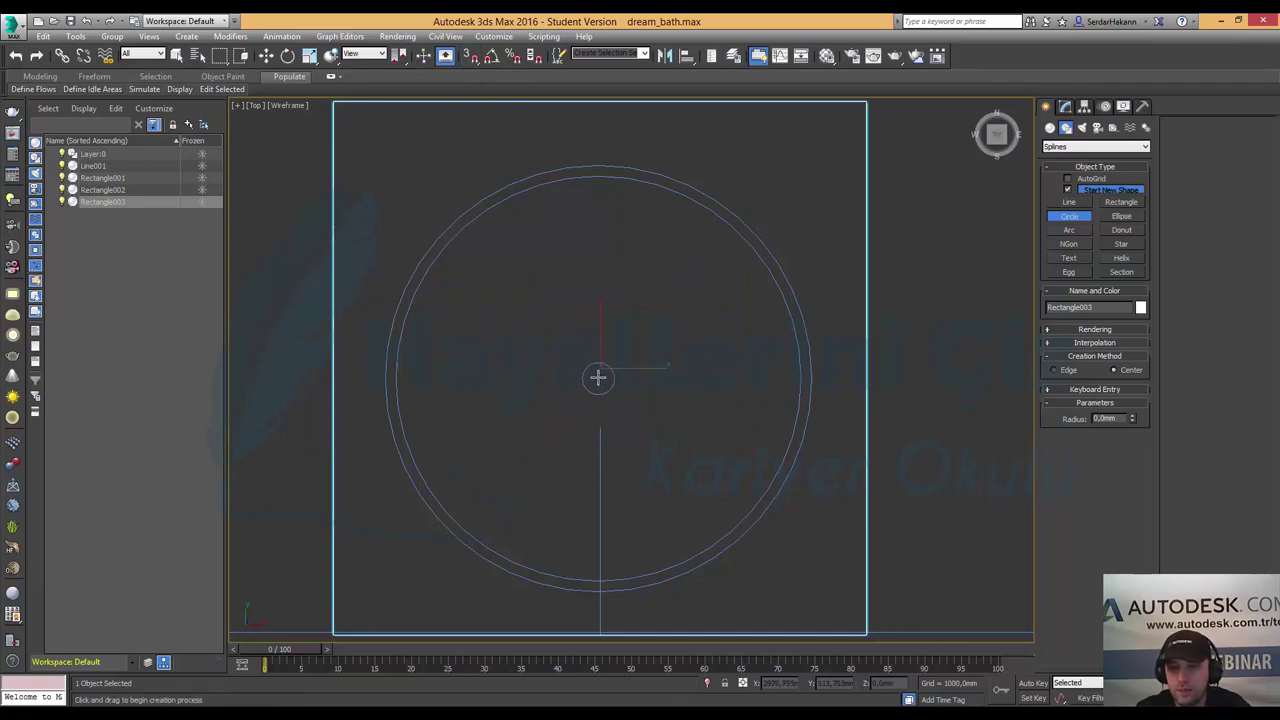
pyautogui.moveTo(598, 377); pyautogui.dragTo(789, 467)
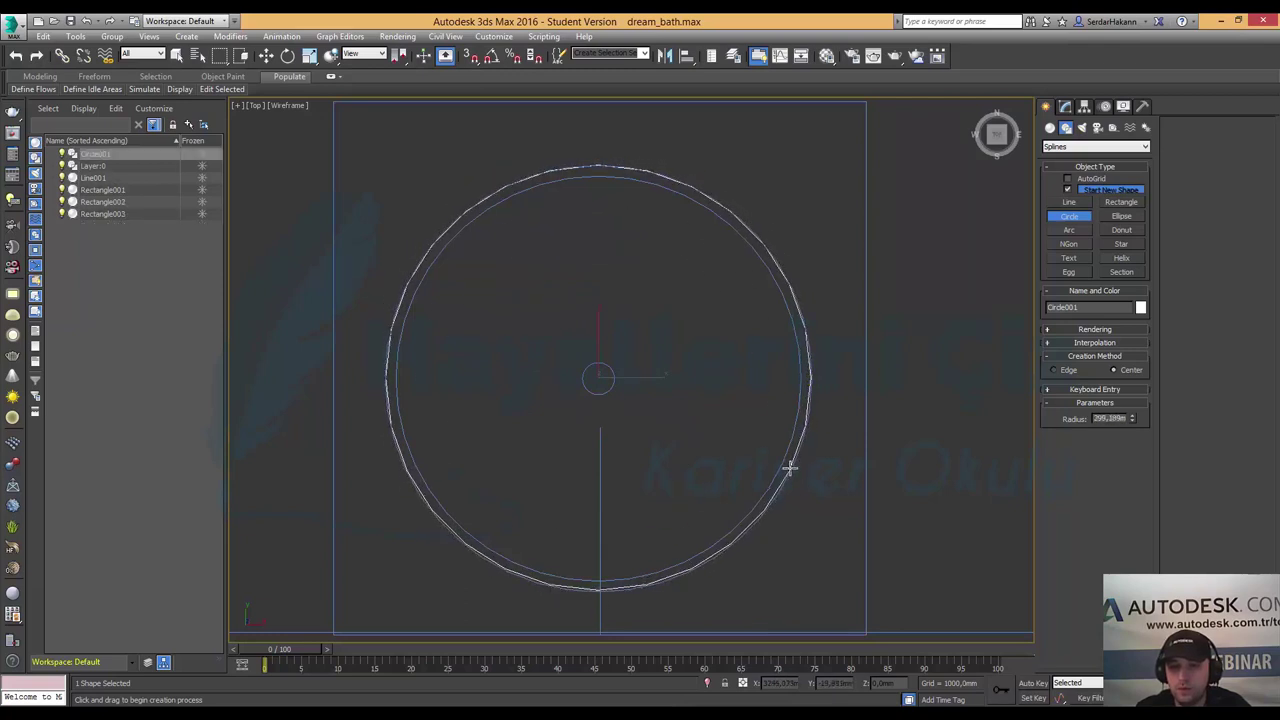
pyautogui.click(267, 56)
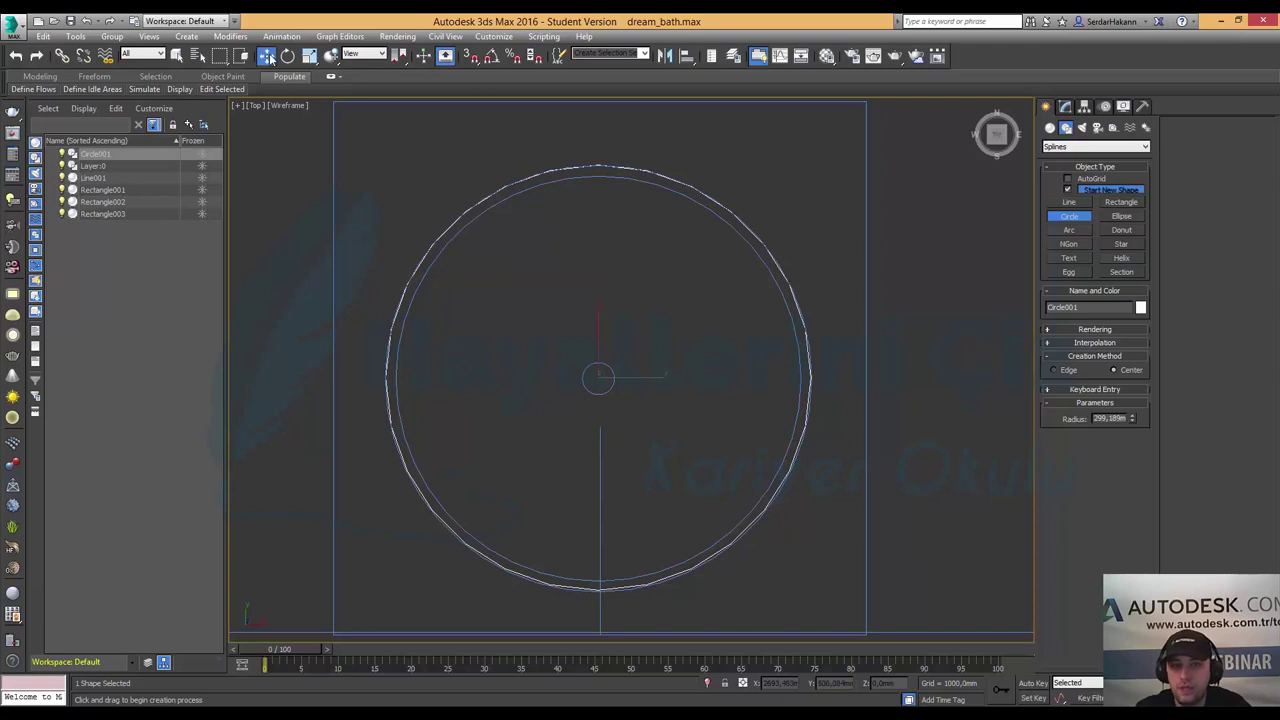
# - Set Circle001's rendering Sides and interpolation Steps to 24, then collapse both rollouts
pyautogui.click(1064, 106)
pyautogui.click(1098, 280)
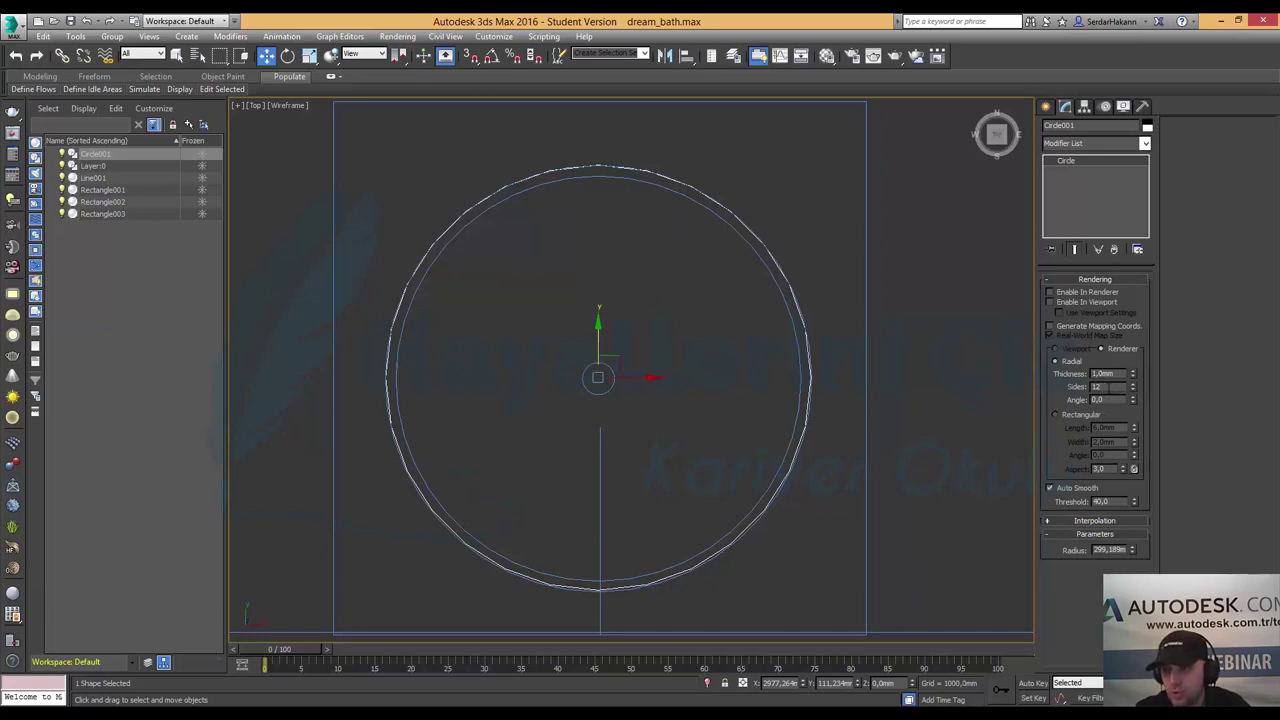
pyautogui.write('27')
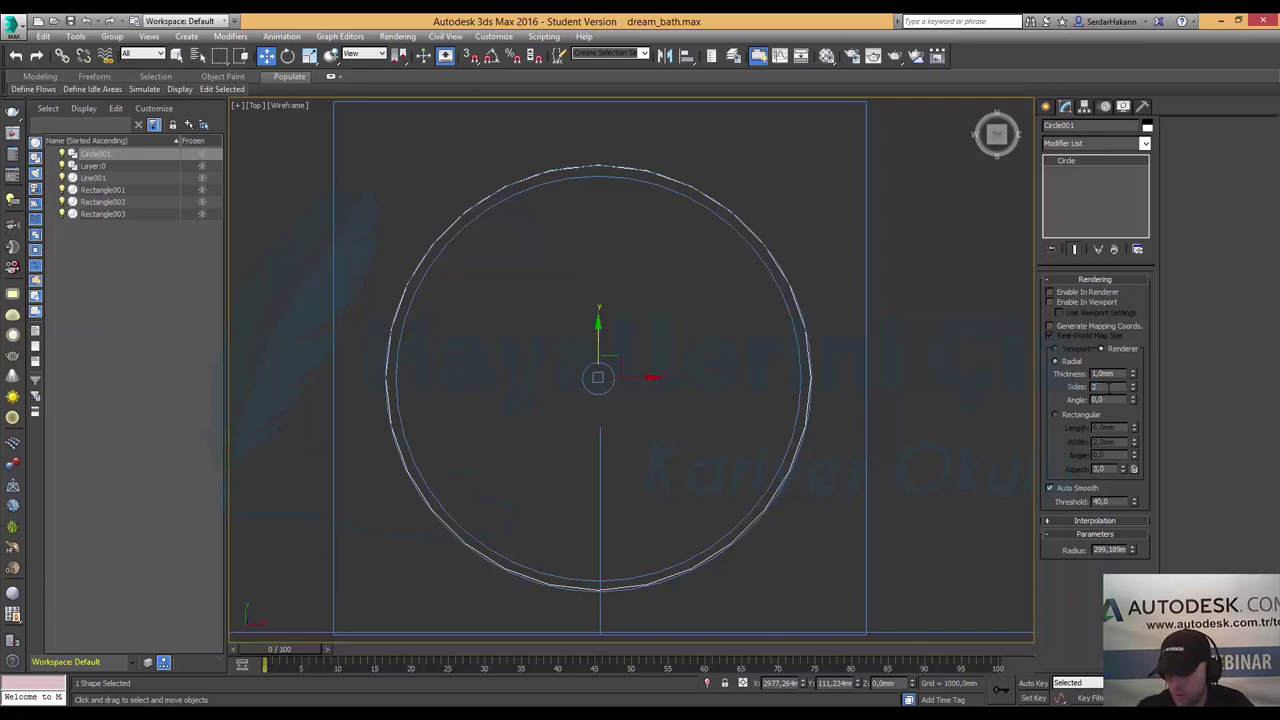
pyautogui.press('Return')
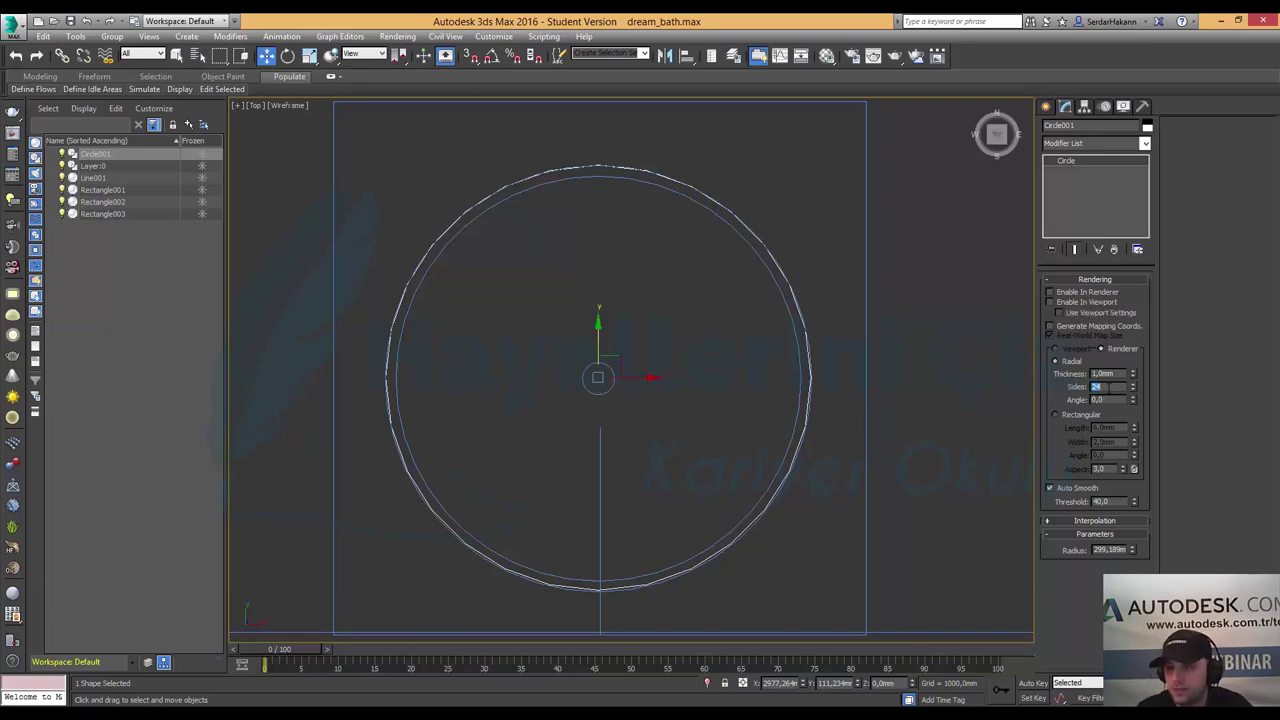
pyautogui.click(1096, 521)
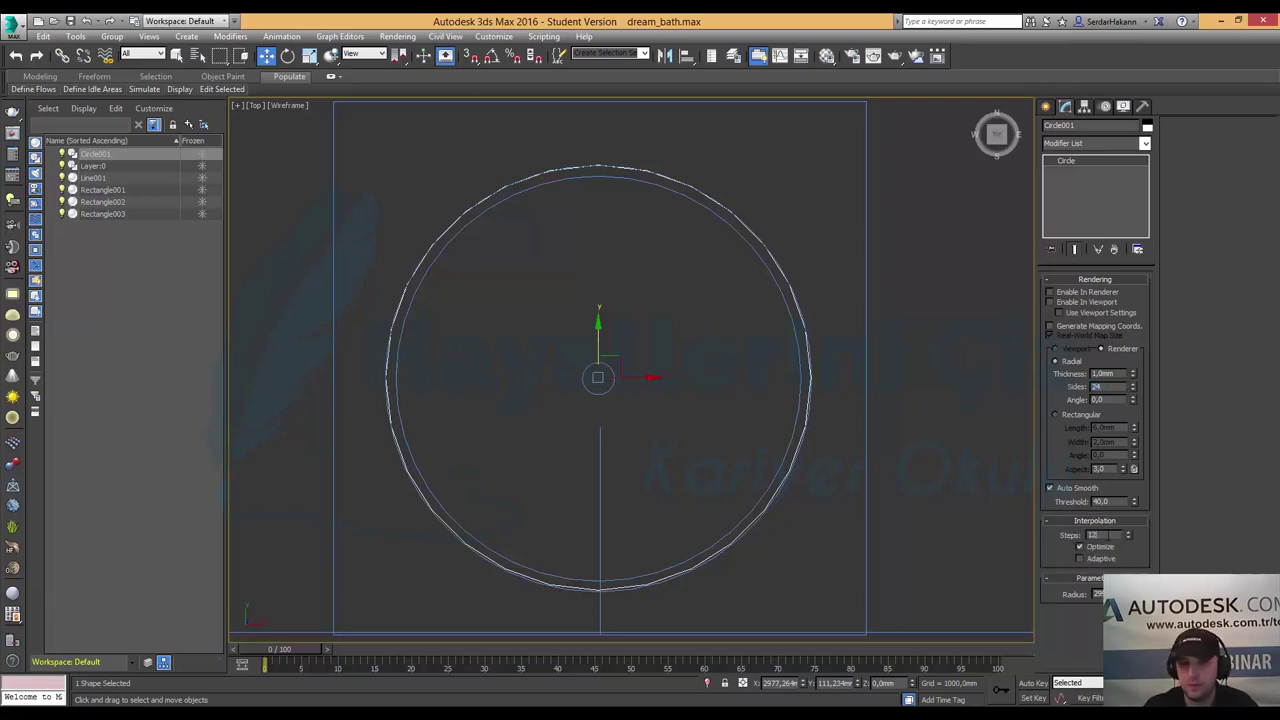
pyautogui.press('Return')
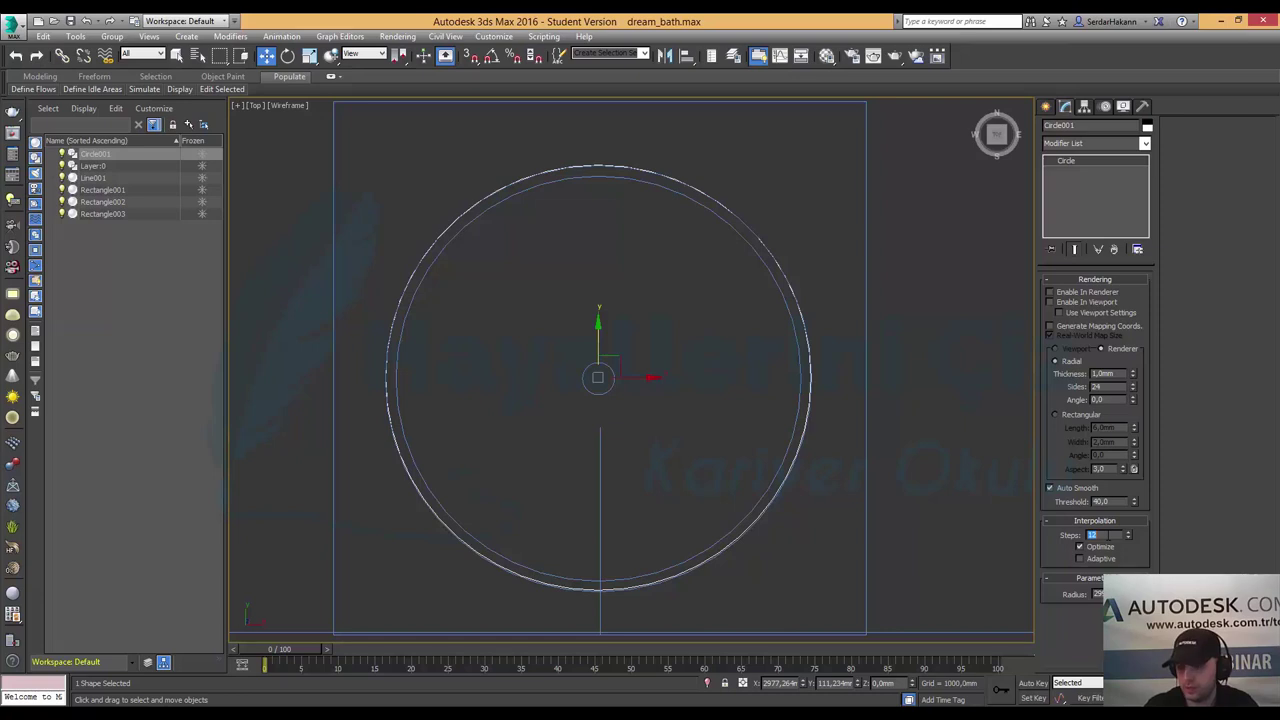
pyautogui.write('24')
pyautogui.press('Return')
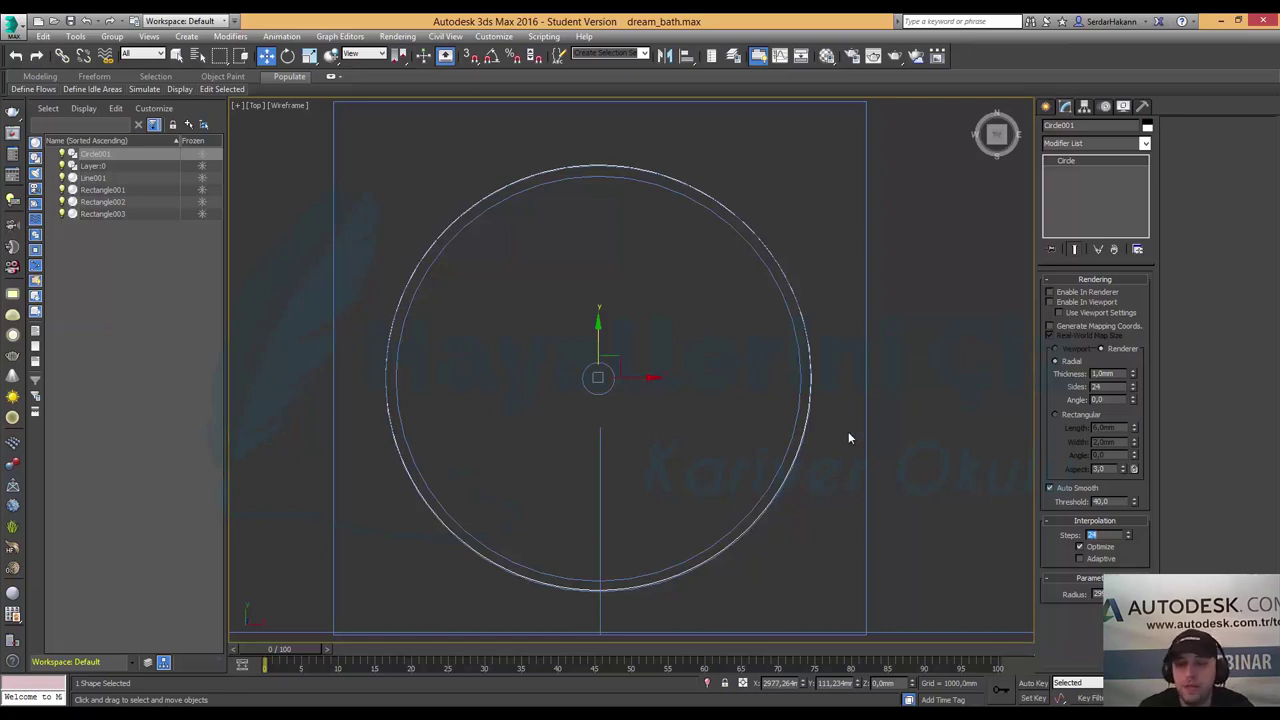
pyautogui.click(1097, 281)
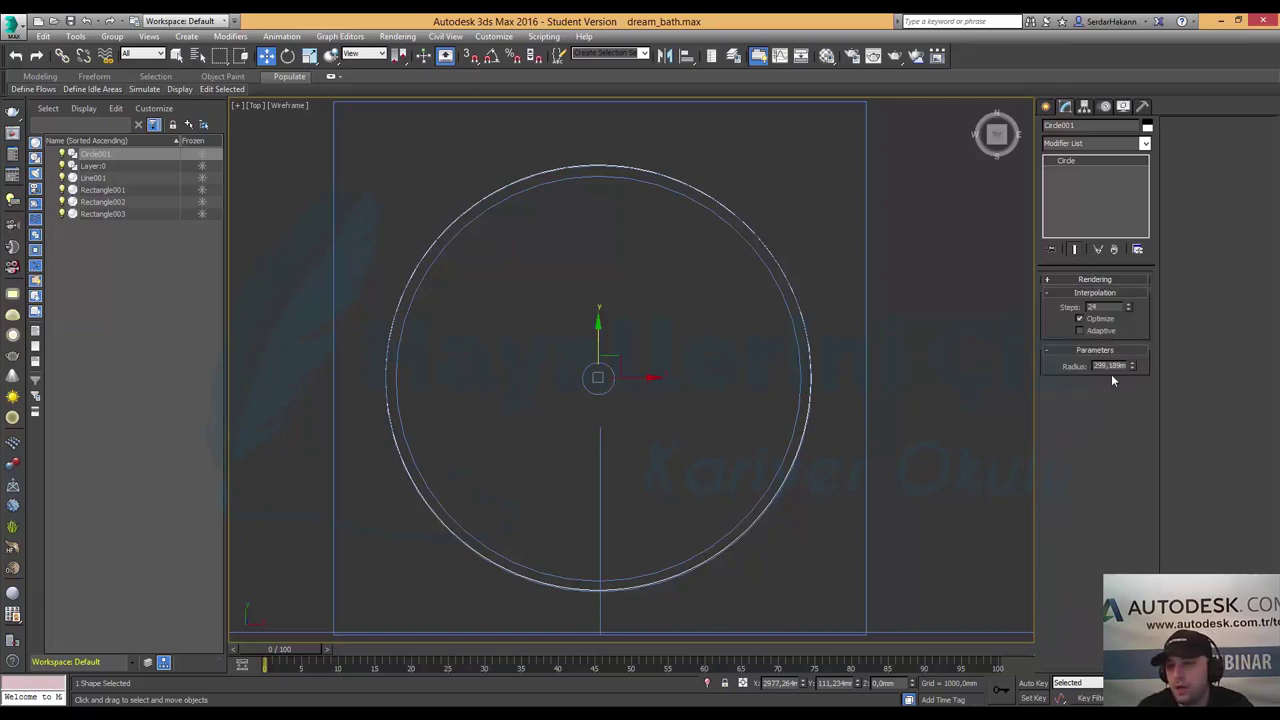
pyautogui.click(1102, 294)
# - Convert Circle001 to an Editable Poly and enter Polygon mode in the four-view layout
pyautogui.rightClick(643, 376)
pyautogui.moveTo(667, 508)
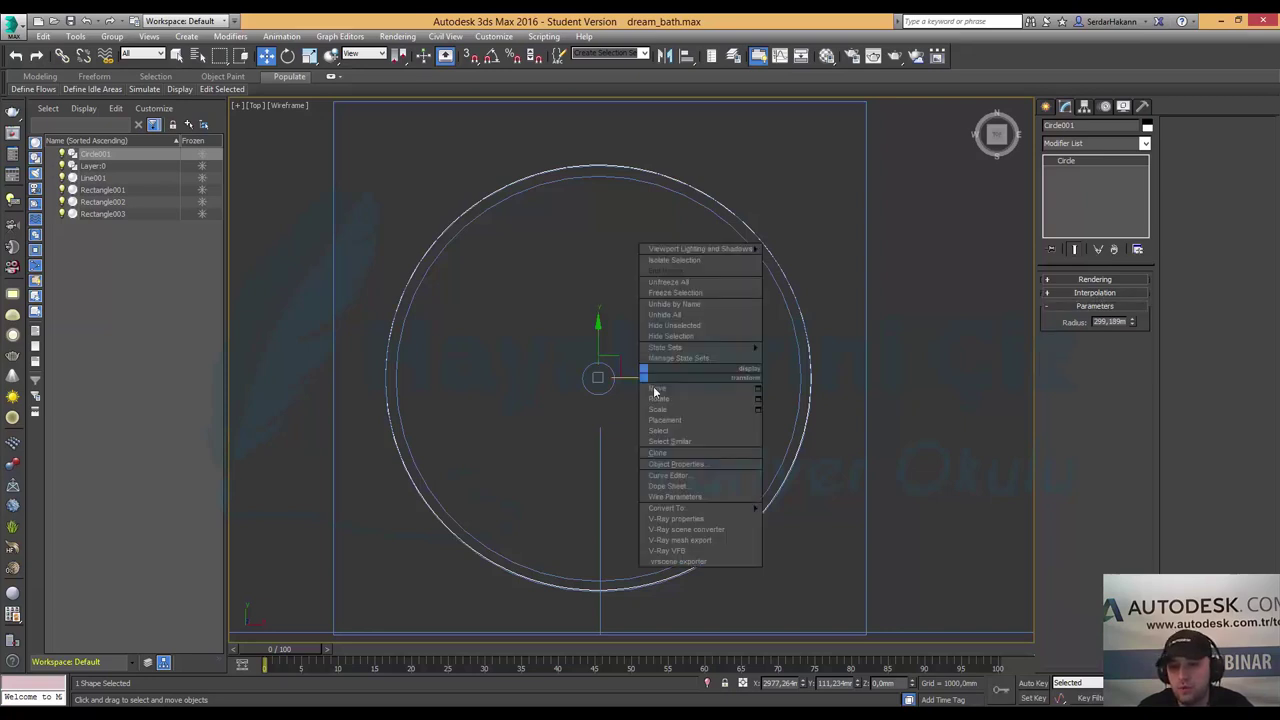
pyautogui.click(805, 529)
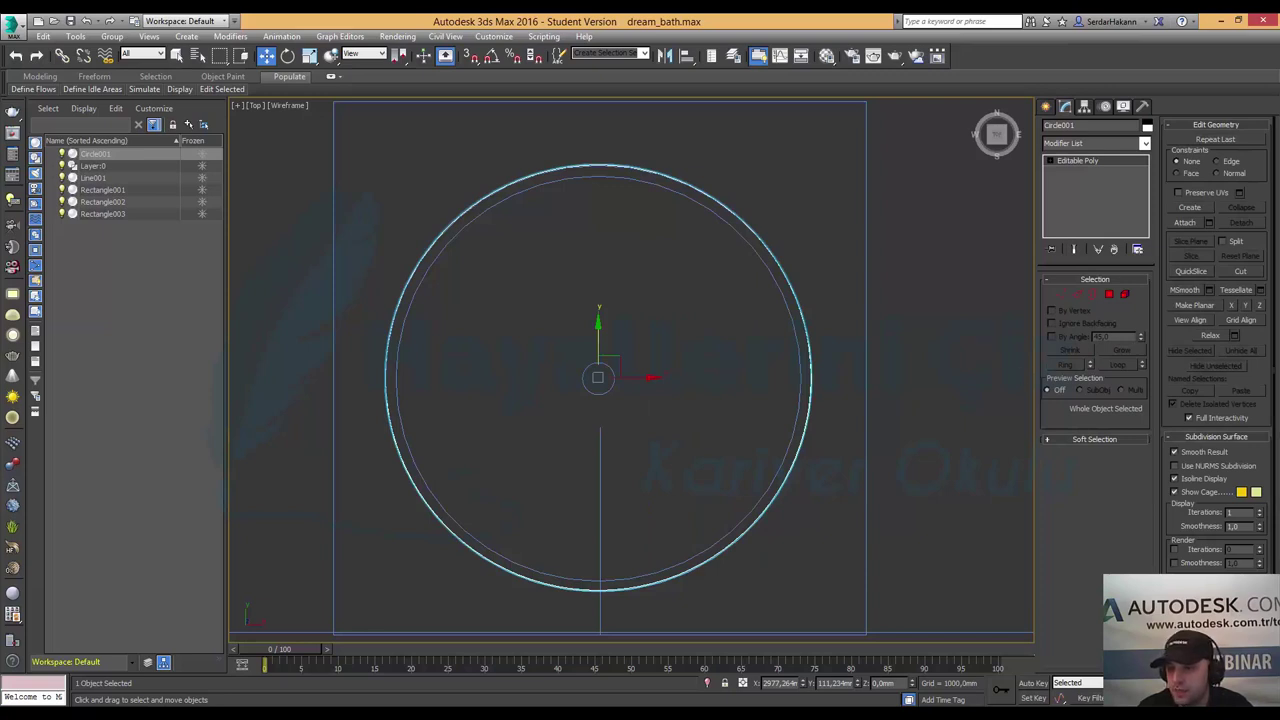
pyautogui.hotkey('alt', 'w')
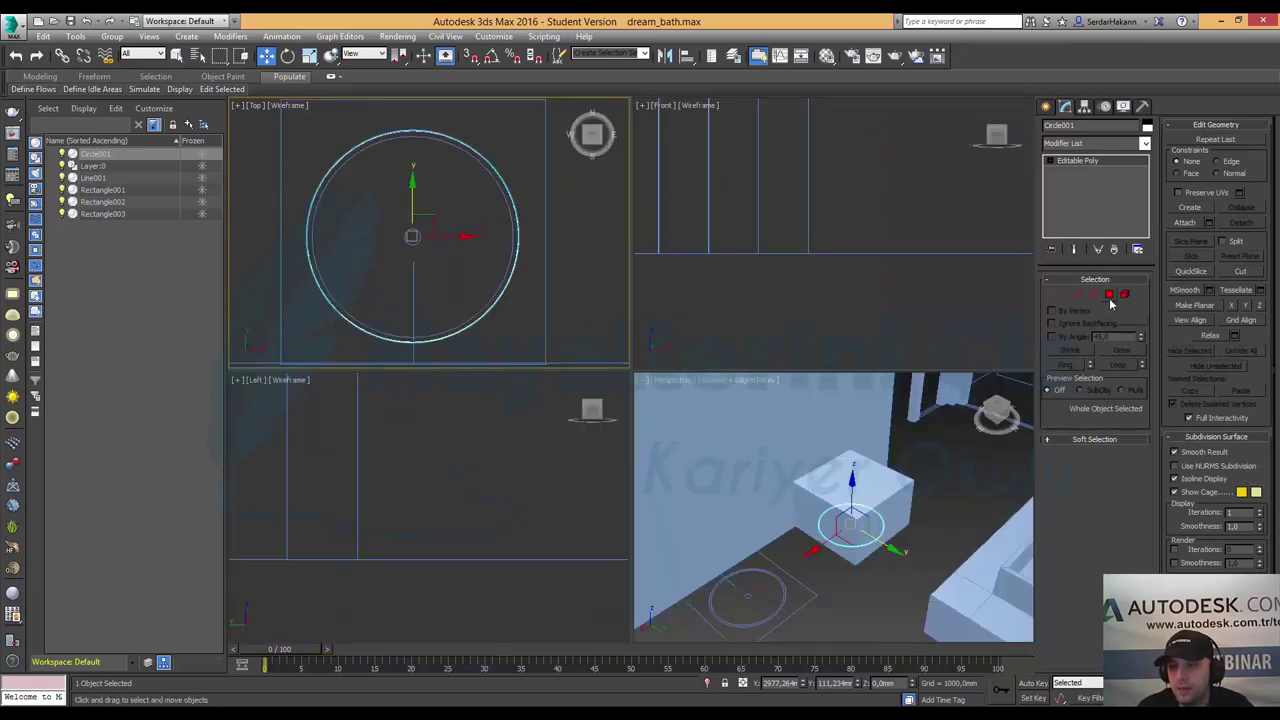
pyautogui.click(1109, 294)
# - Extrude the circle's face 350 mm into a cylinder and exit Polygon mode
pyautogui.click(521, 273)
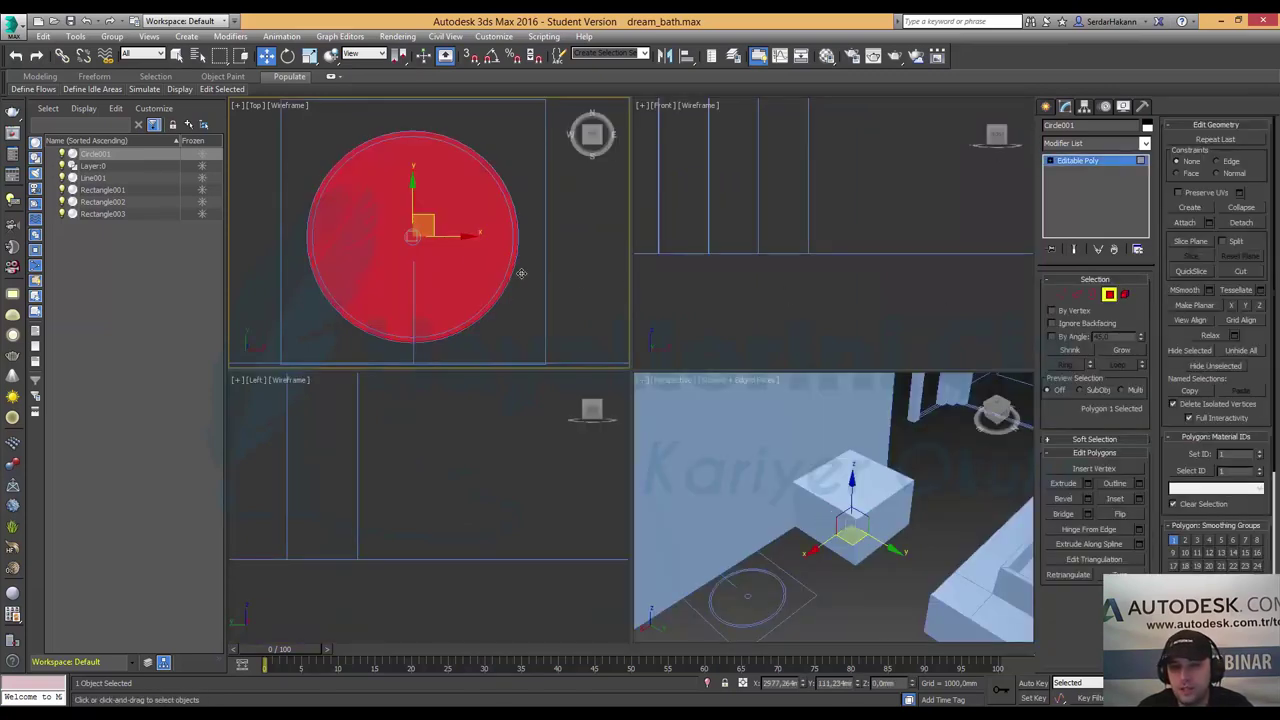
pyautogui.click(1088, 483)
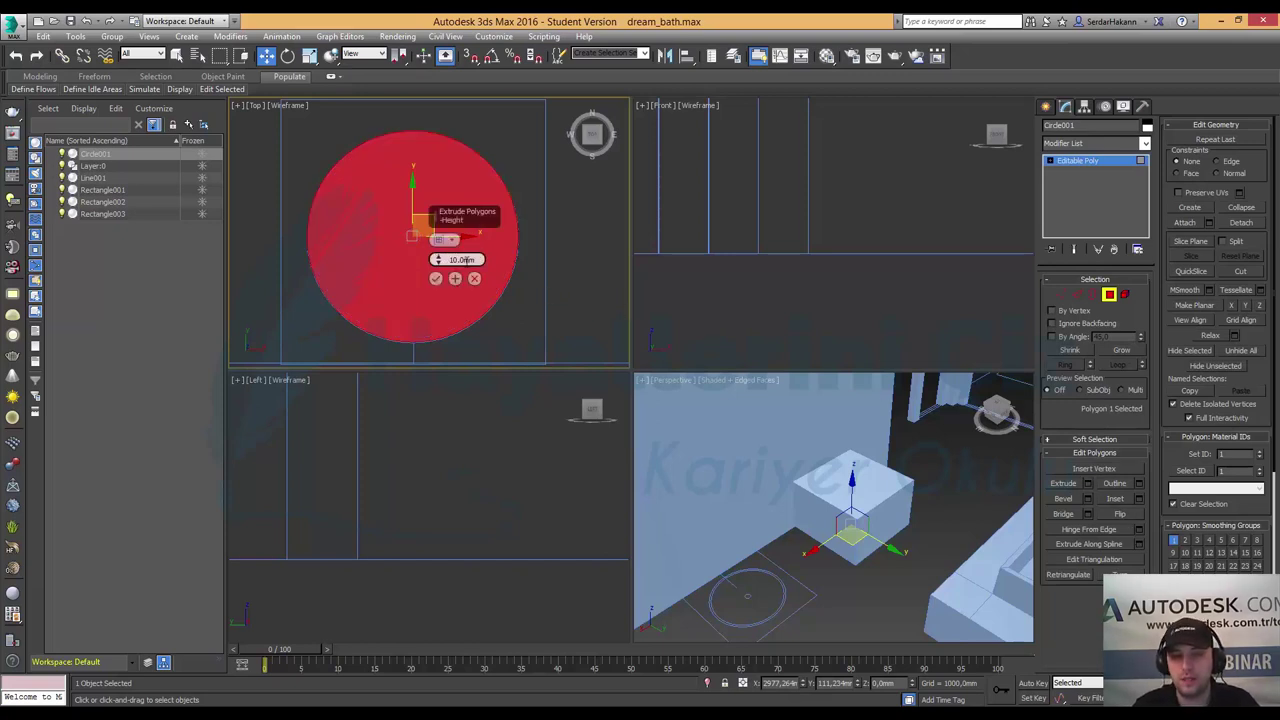
pyautogui.click(462, 259)
pyautogui.write('350')
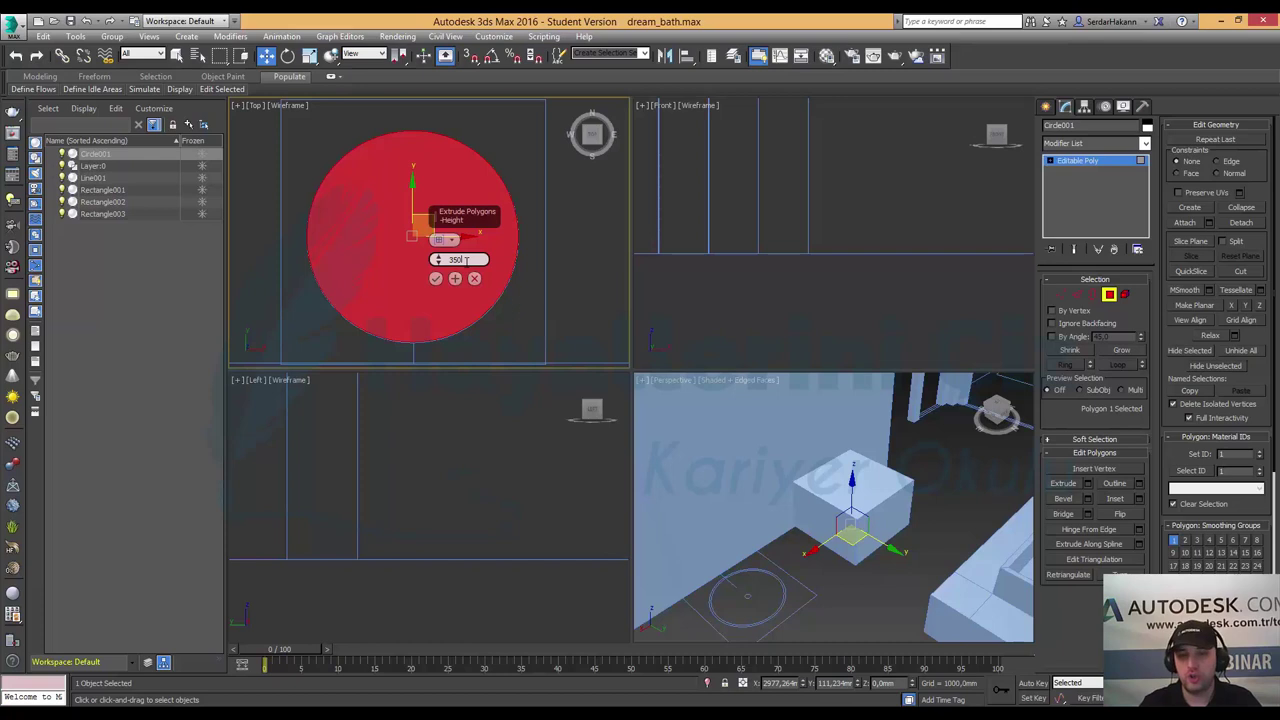
pyautogui.press('Return')
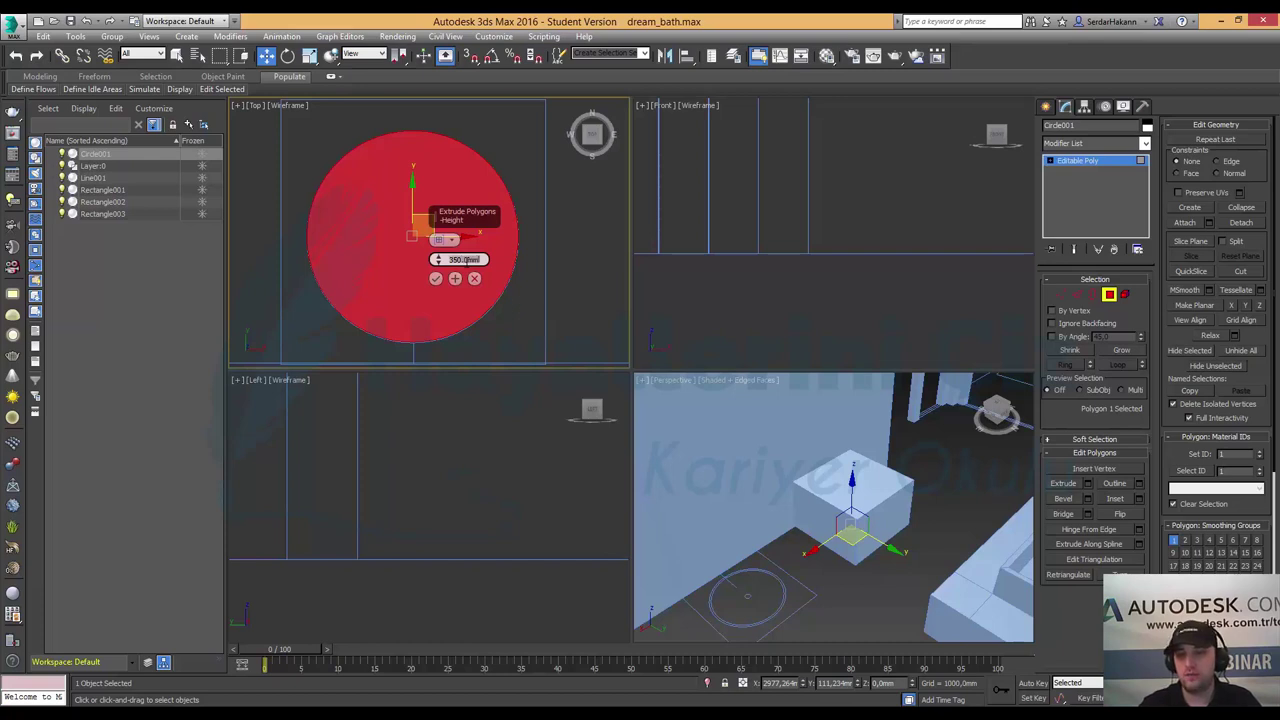
pyautogui.click(436, 280)
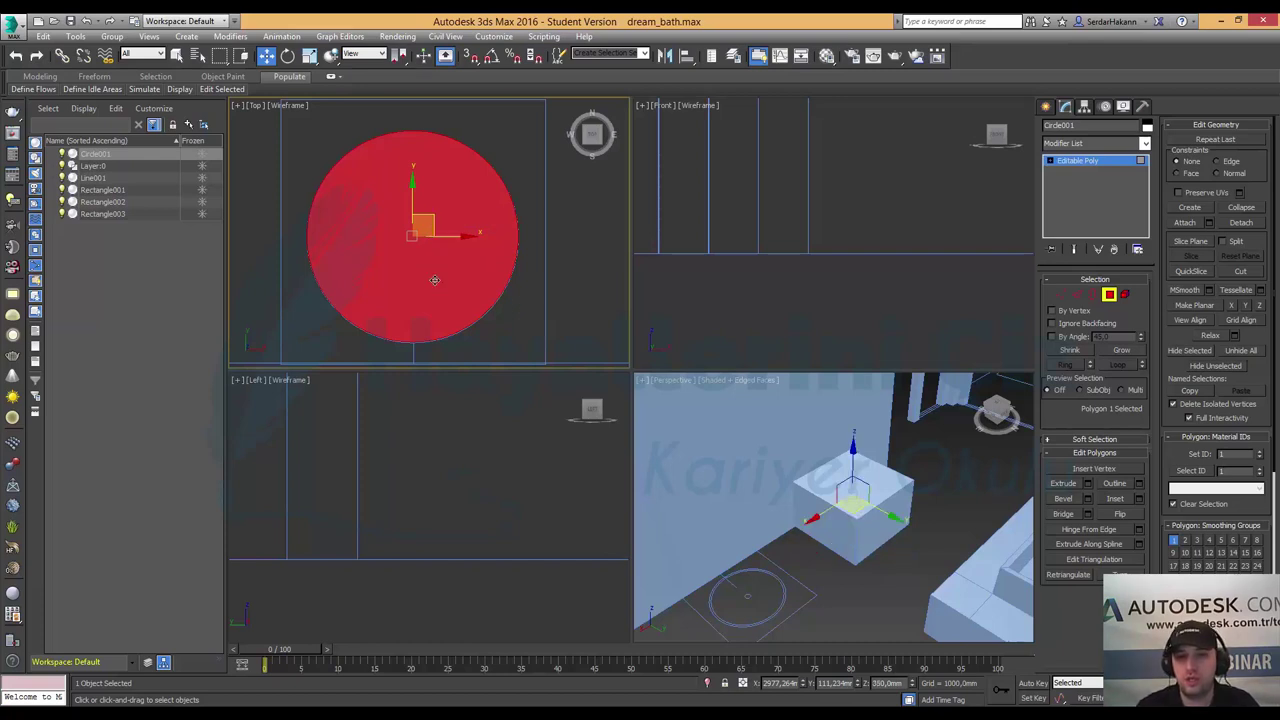
pyautogui.click(1108, 295)
pyautogui.scroll(-3, 814, 264)
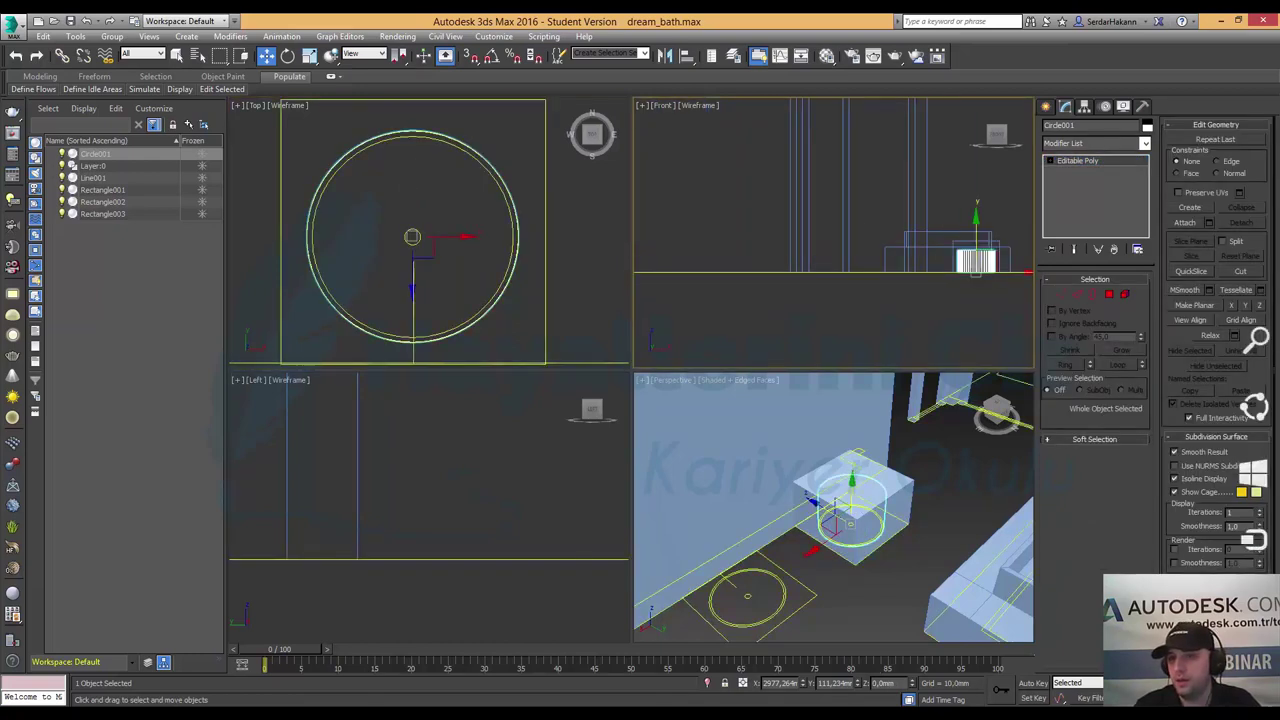
# - Lift the cylinder in the maximized Front view so it rests on top of the box
pyautogui.hotkey('alt', 'w')
pyautogui.scroll(2, 850, 491)
pyautogui.scroll(2, 680, 437)
pyautogui.scroll(2, 646, 441)
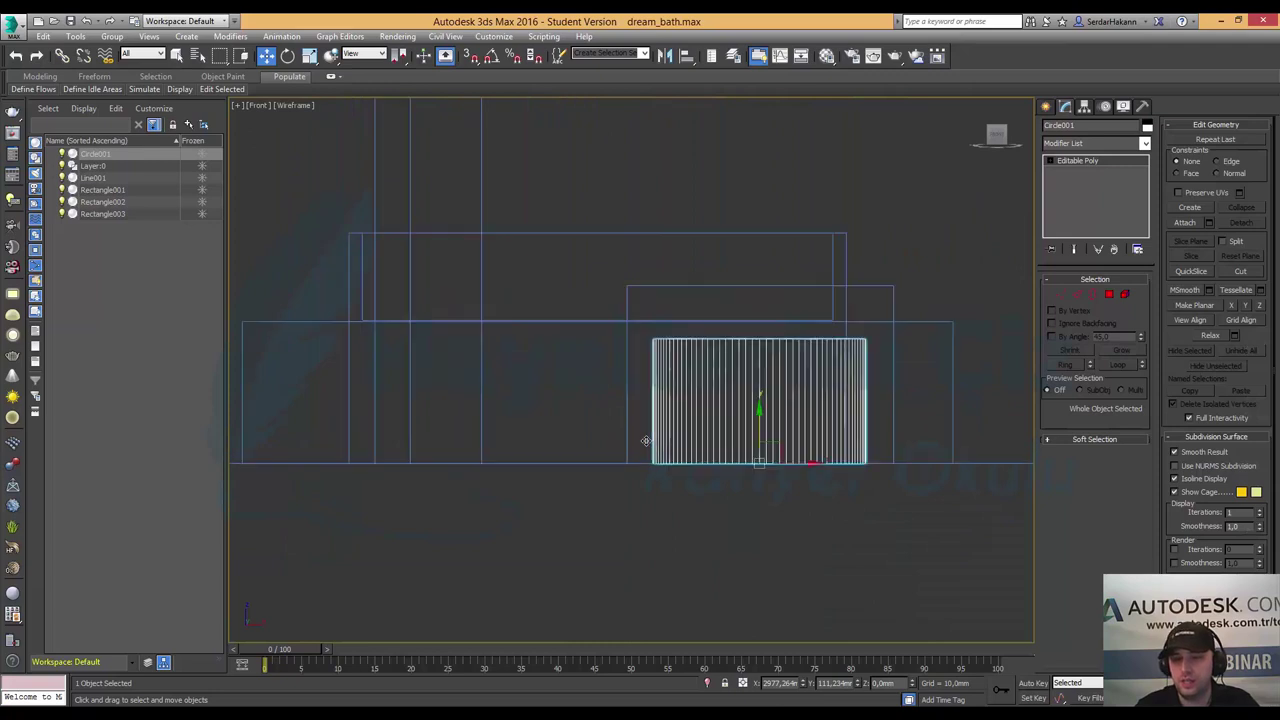
pyautogui.moveTo(762, 420); pyautogui.dragTo(762, 241)
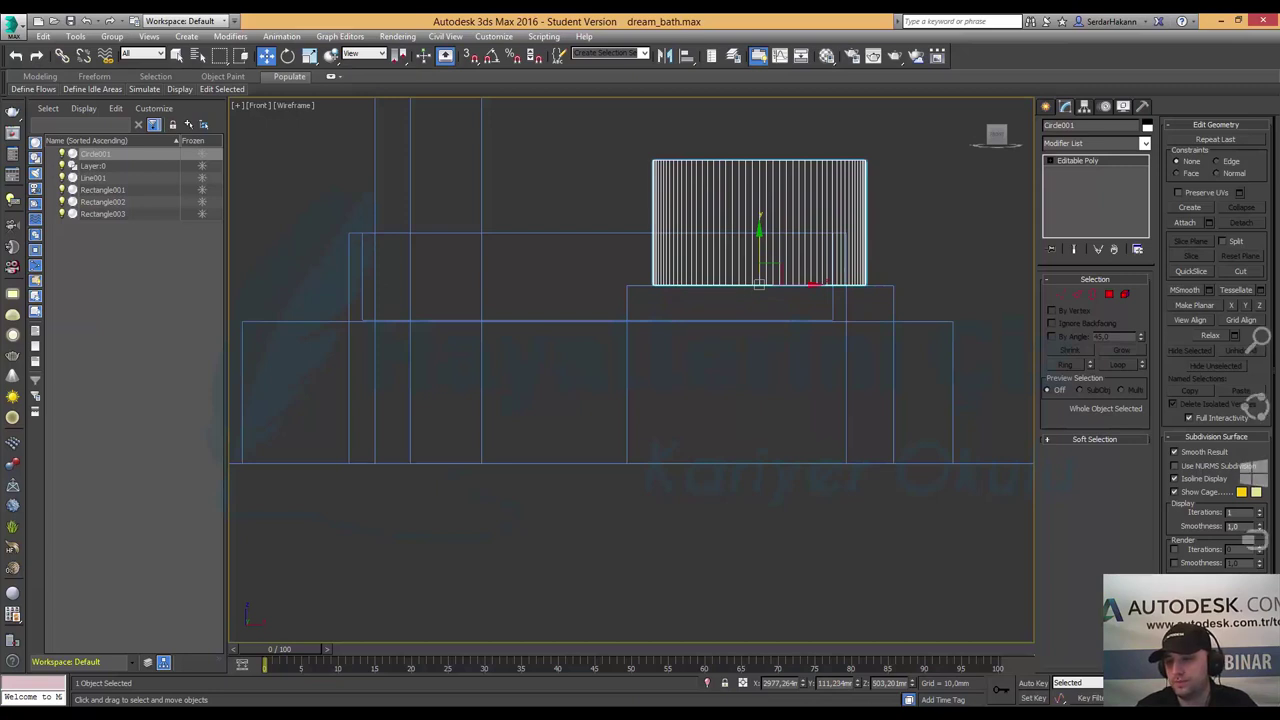
# - Maximize the Perspective view, show viewport statistics, and zoom to frame the cylinder
pyautogui.hotkey('alt', 'w')
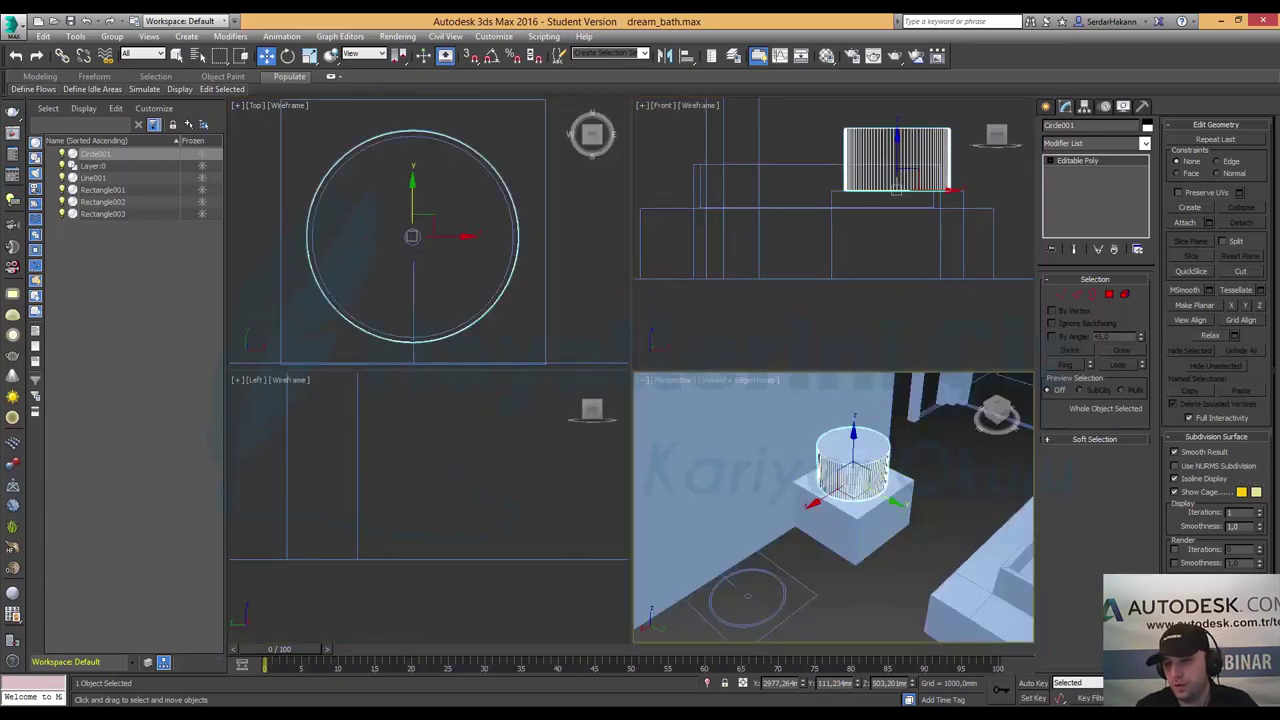
pyautogui.hotkey('alt', 'w')
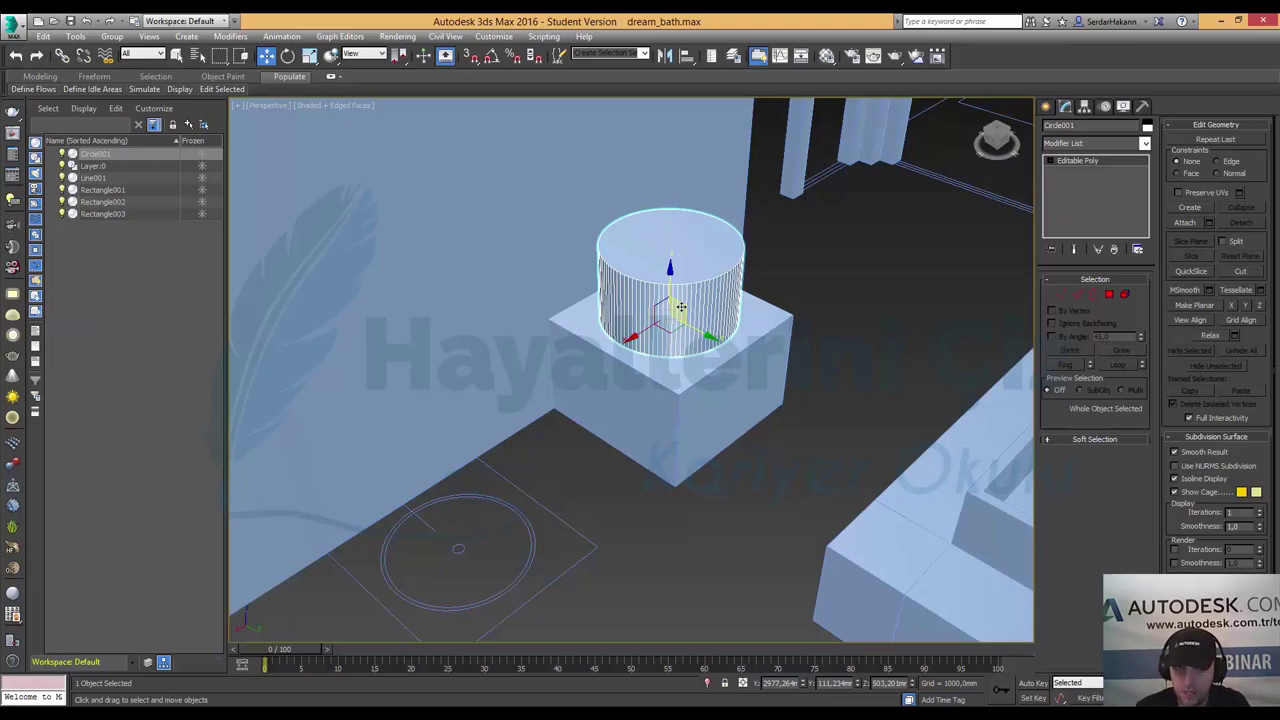
pyautogui.press('7')
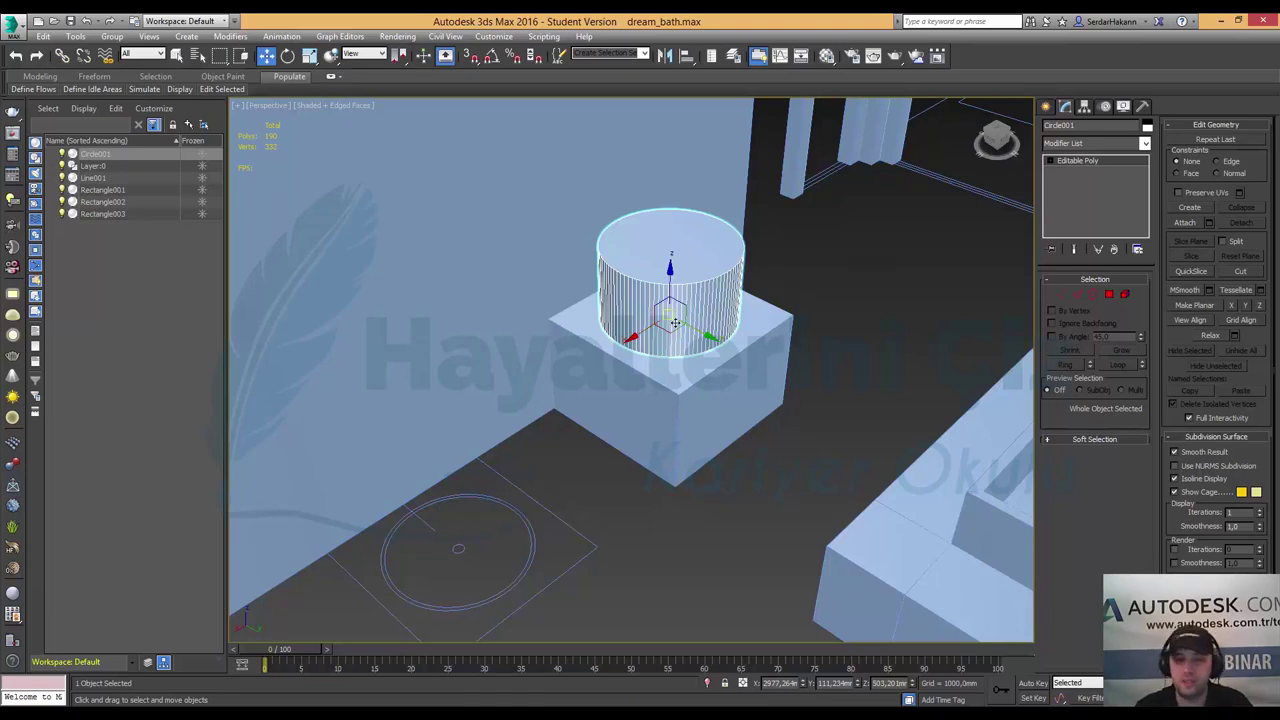
pyautogui.press('z')
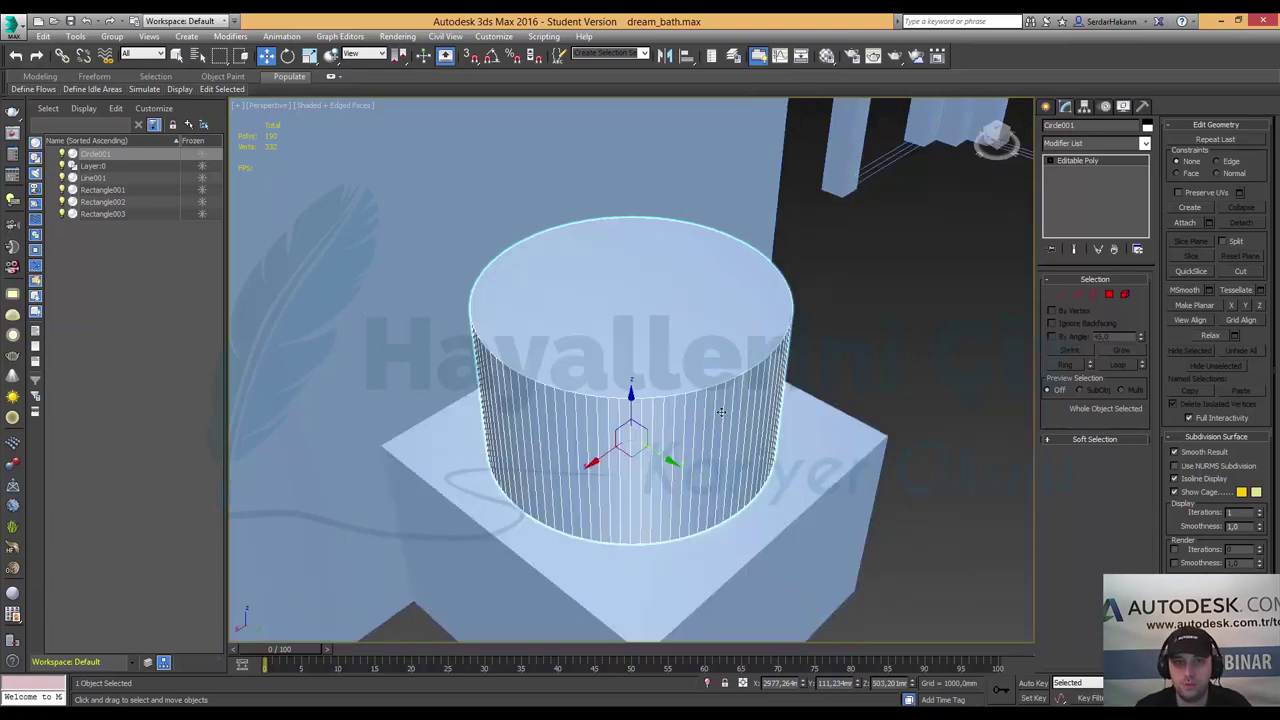
# - Inset the cylinder's top cap by 15 mm
pyautogui.press('4')
pyautogui.click(700, 335)
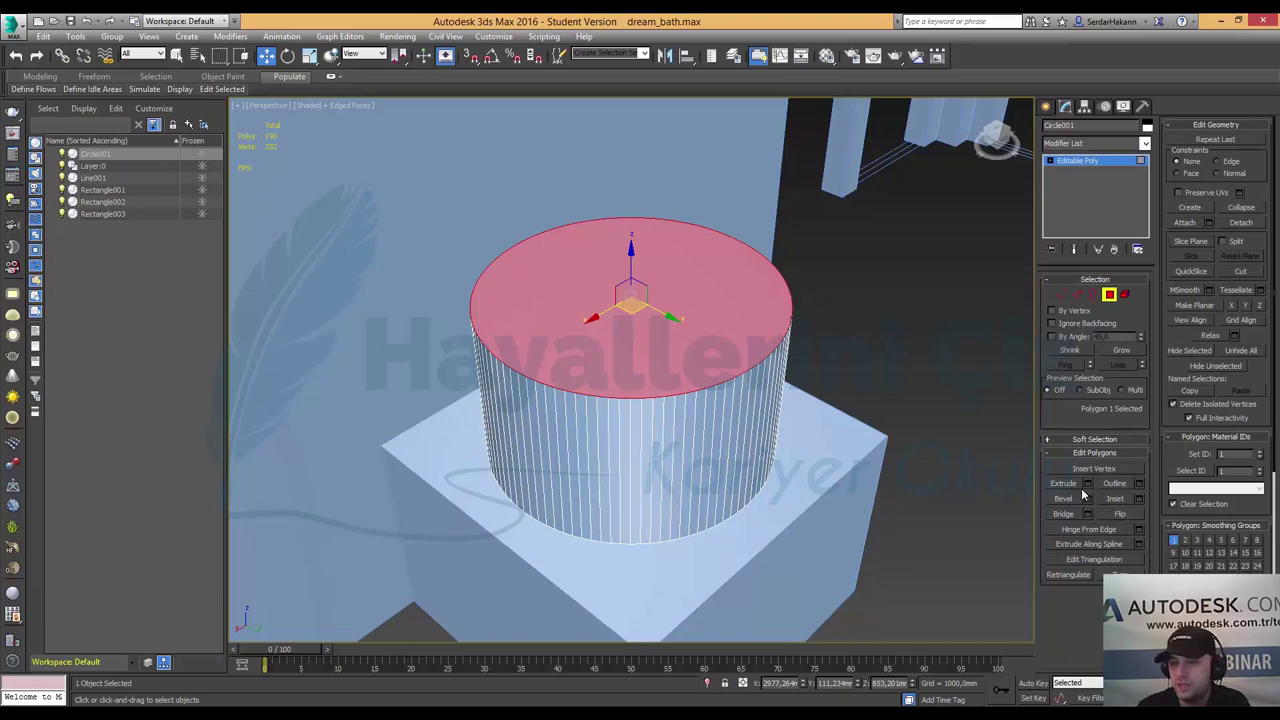
pyautogui.click(1138, 498)
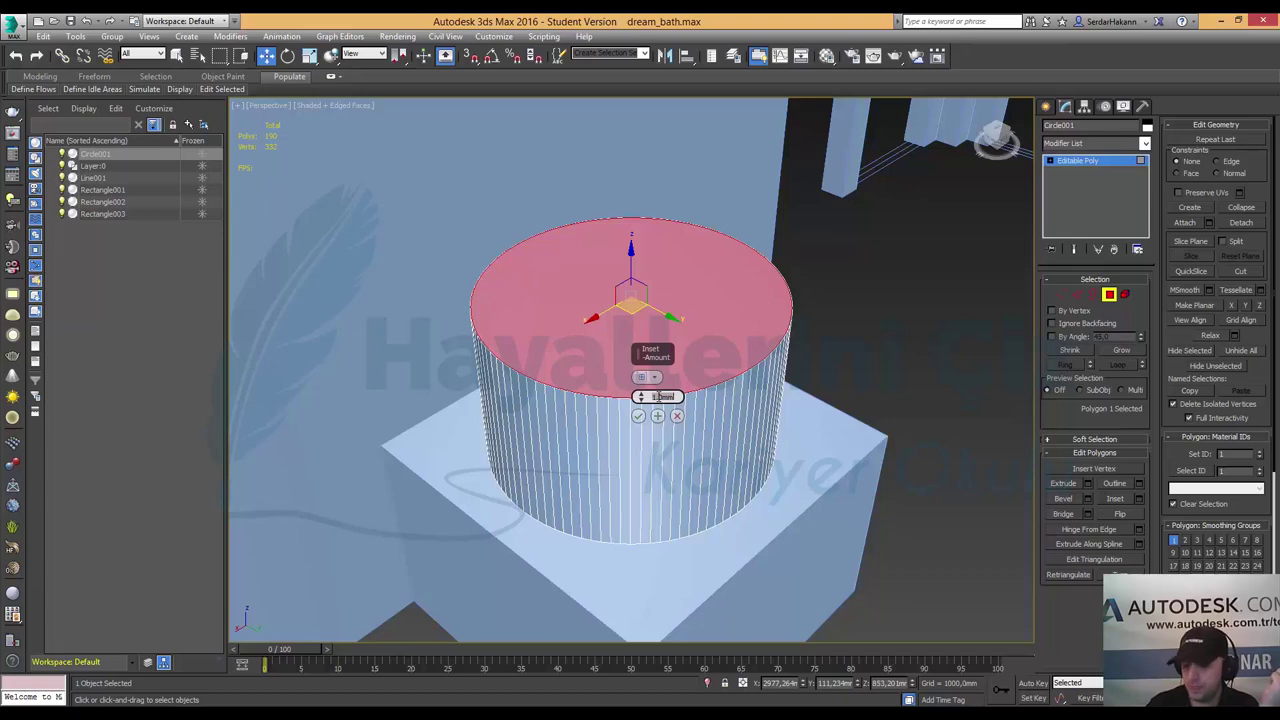
pyautogui.write('15')
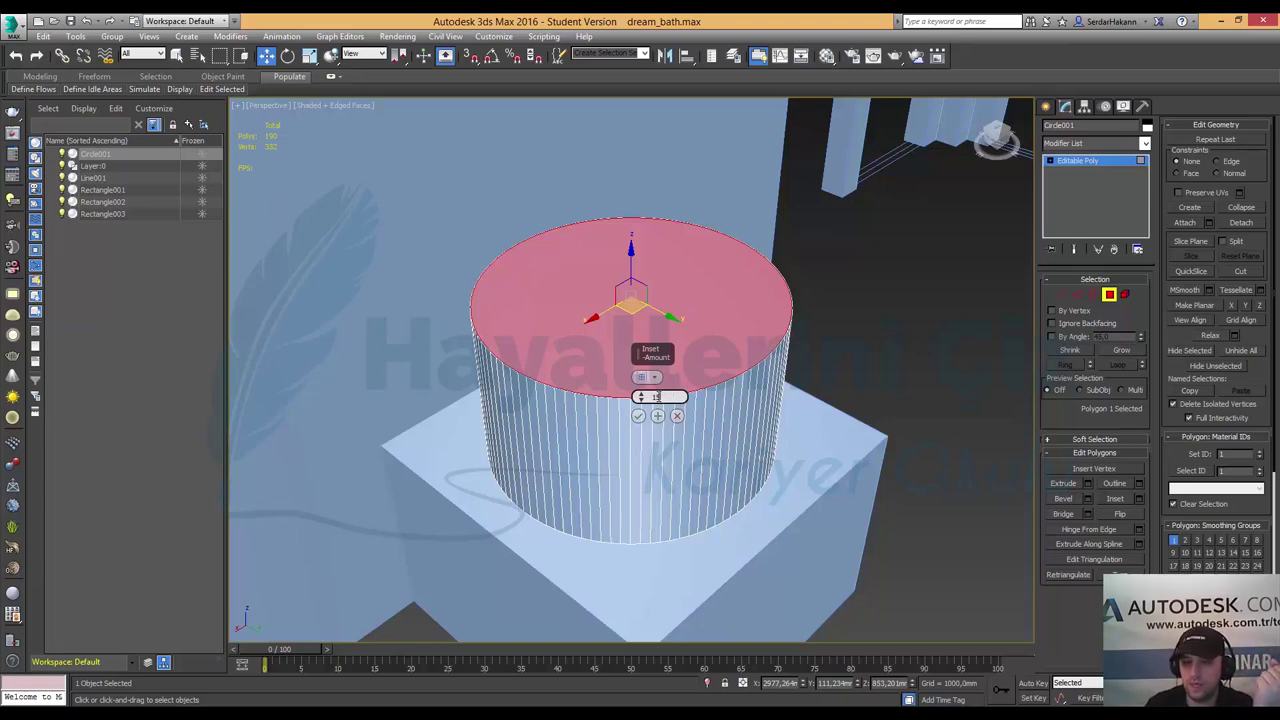
pyautogui.press('Return')
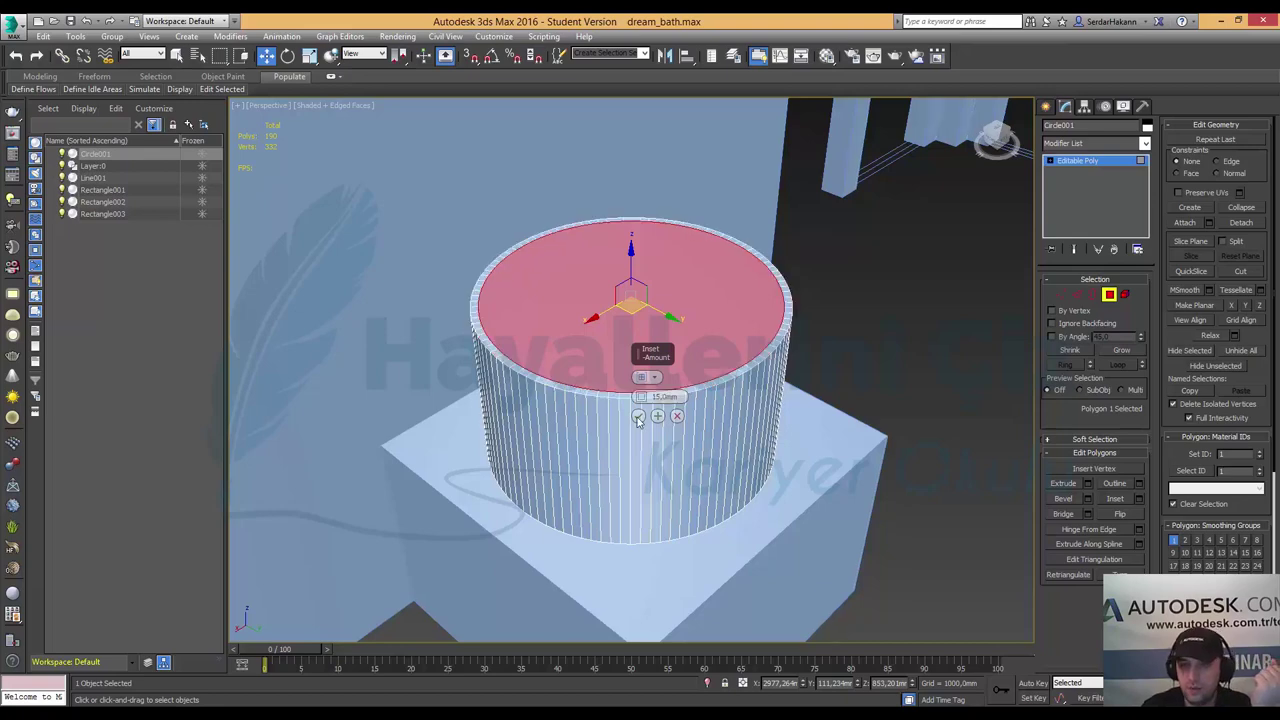
pyautogui.click(638, 416)
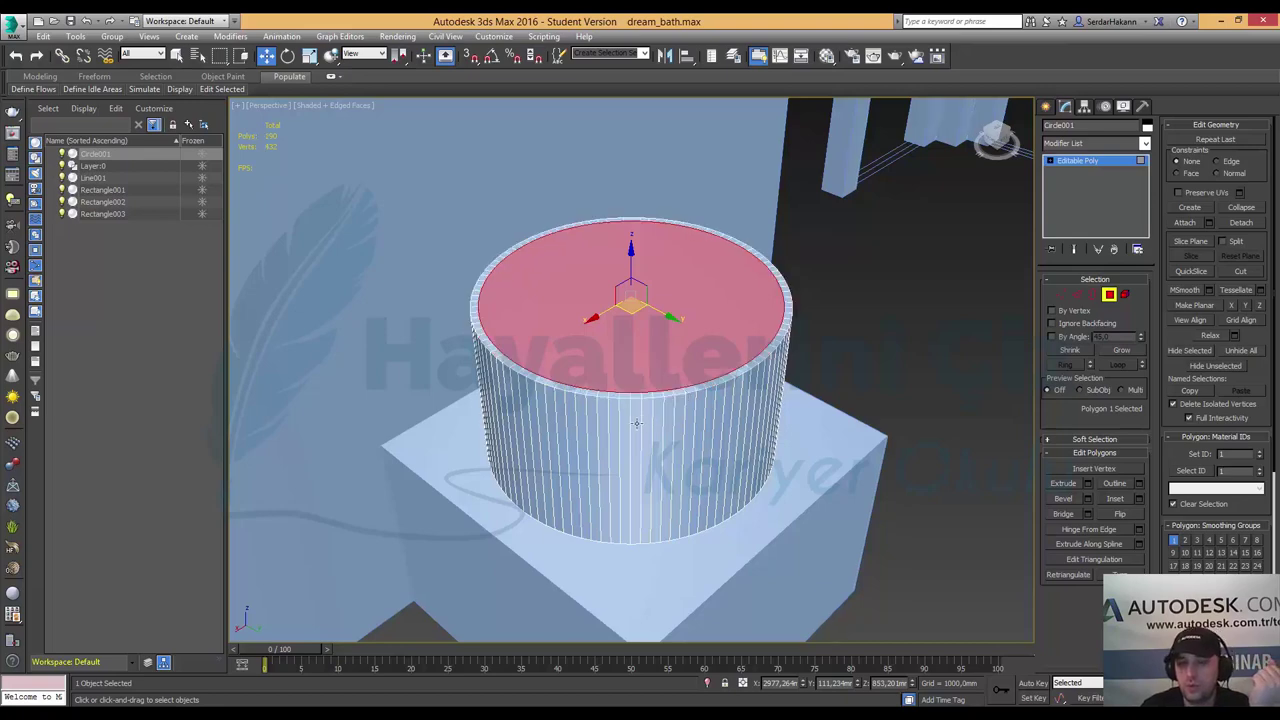
# - Extrude the inset top face -300 mm to hollow out the cylinder
pyautogui.click(1087, 483)
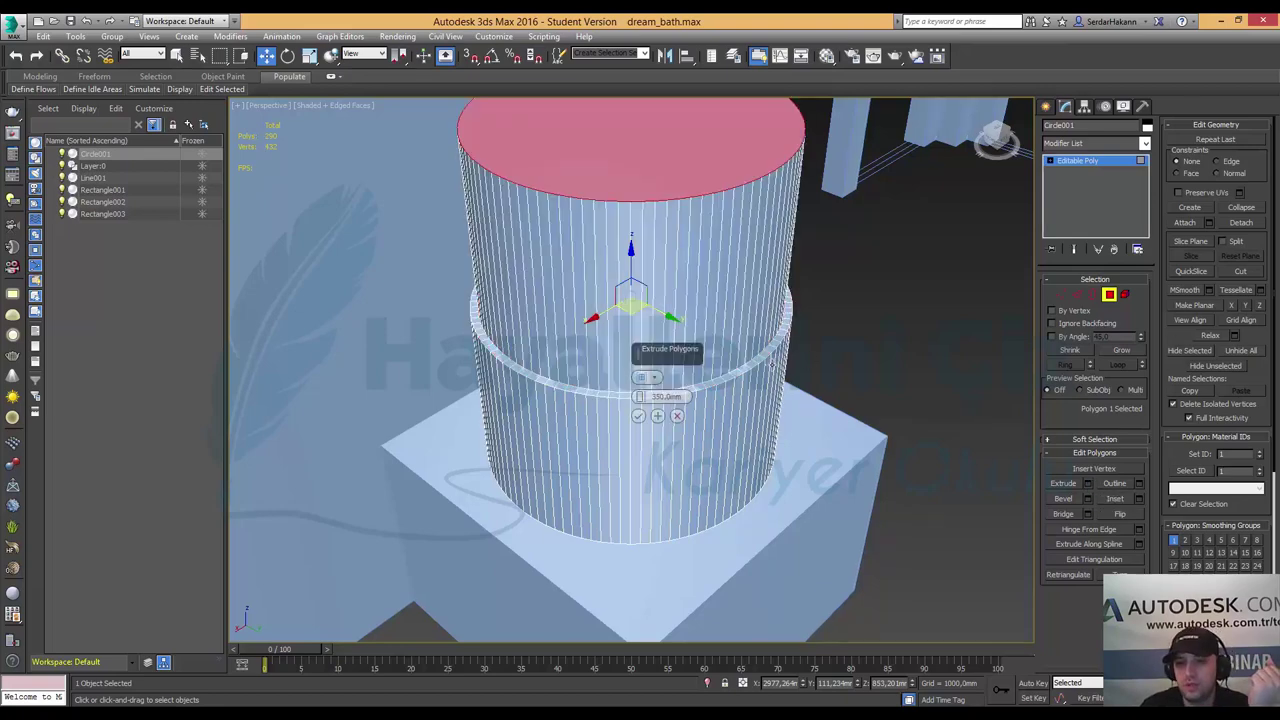
pyautogui.doubleClick(664, 397)
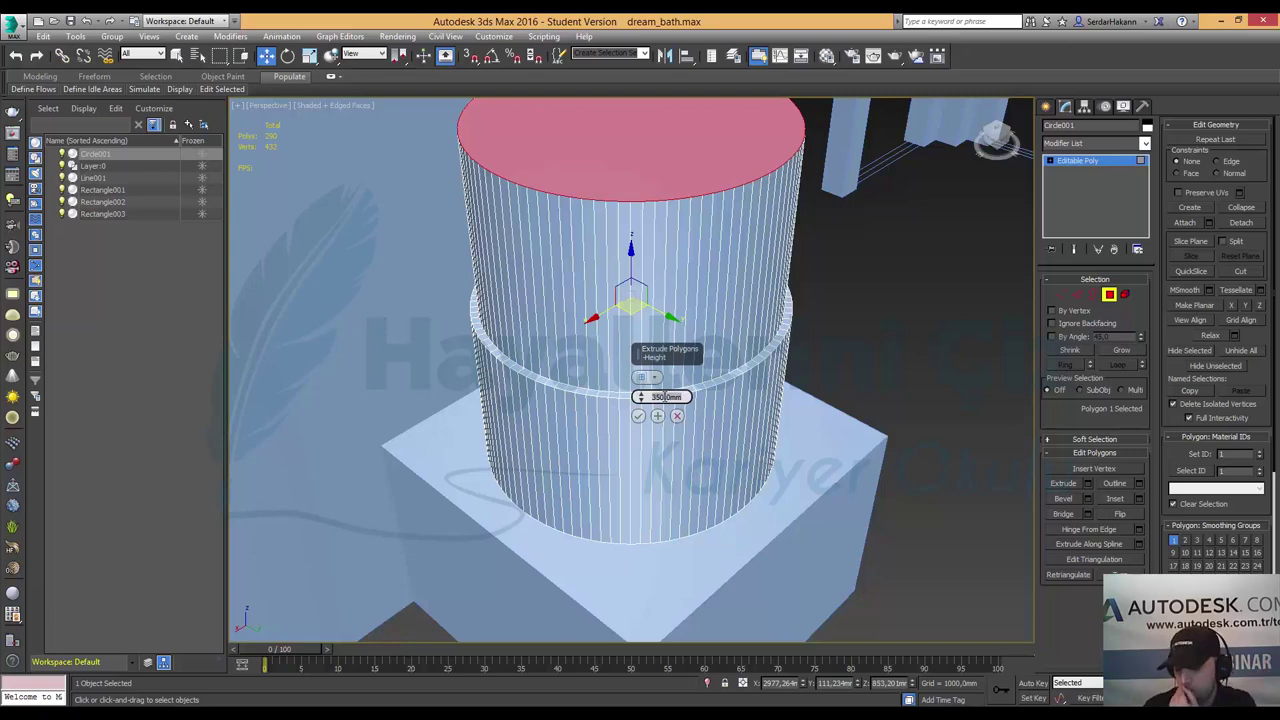
pyautogui.write('-300')
pyautogui.press('Return')
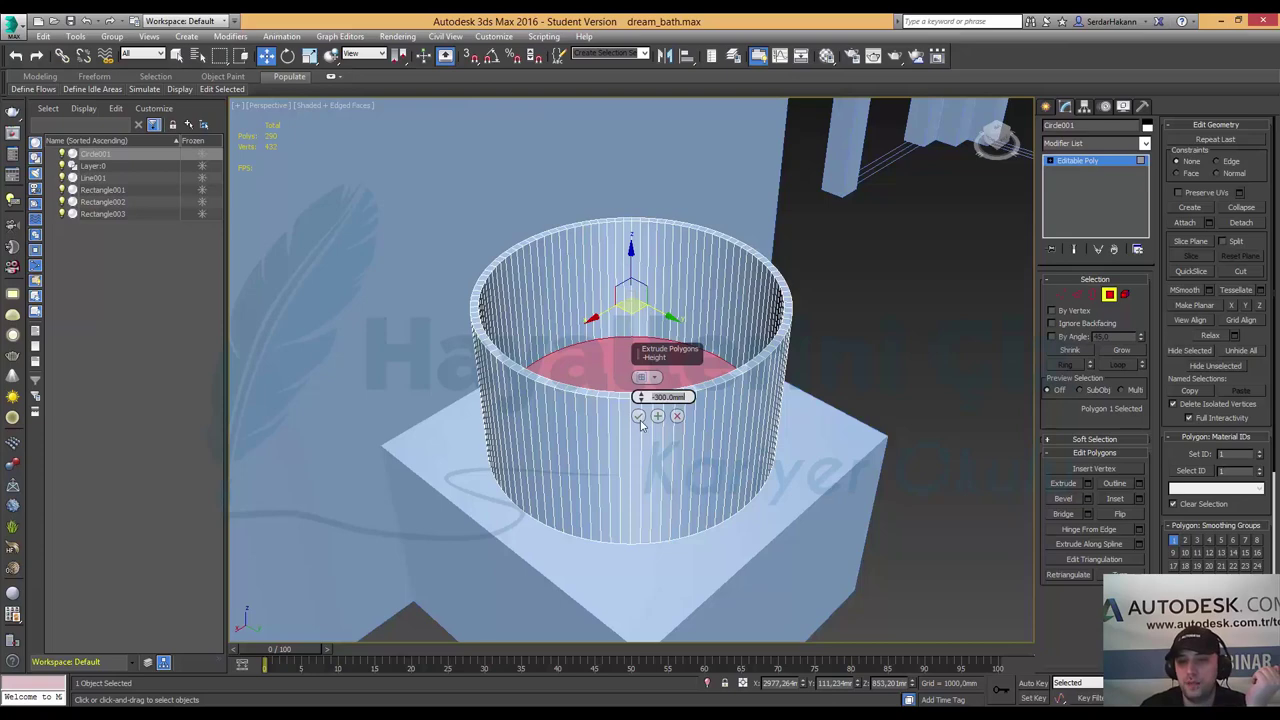
pyautogui.click(641, 420)
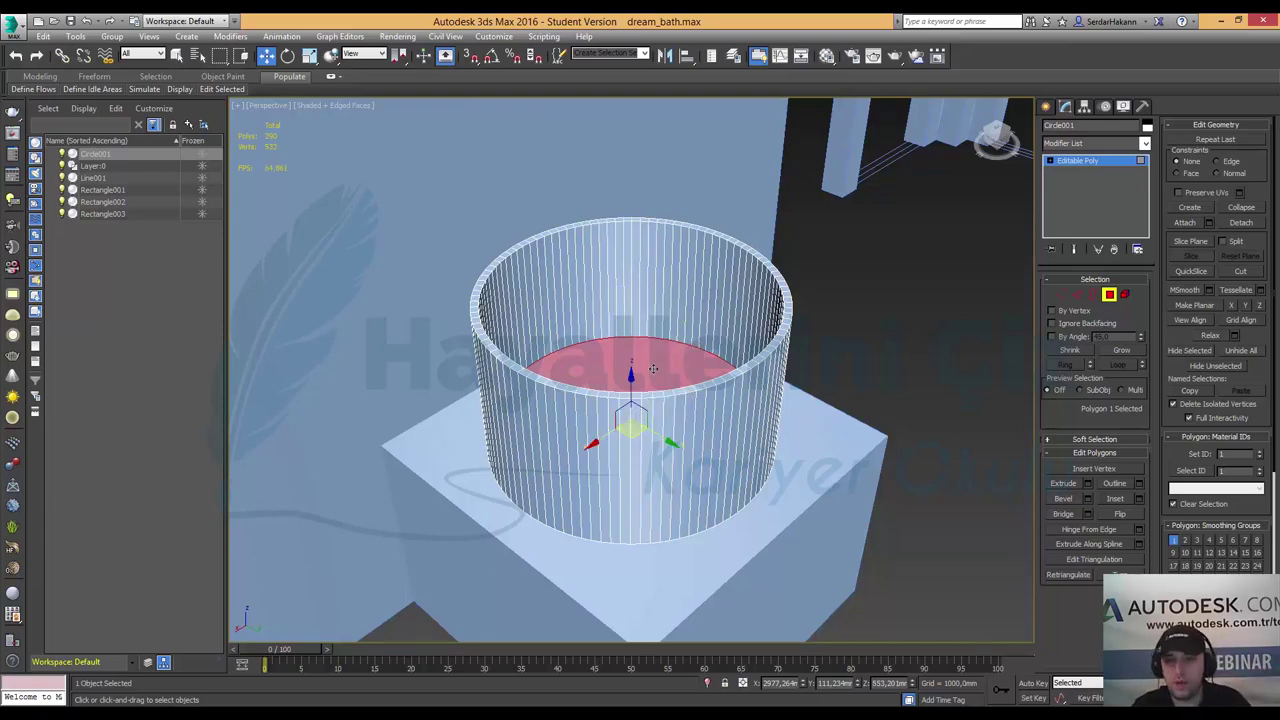
pyautogui.keyDown('alt'); pyautogui.moveTo(653, 369); pyautogui.dragTo(645, 386, button='middle'); pyautogui.keyUp('alt')
# - Uniformly scale down the hollow's inner floor polygon, then switch to Edge mode
pyautogui.scroll(3, 645, 386)
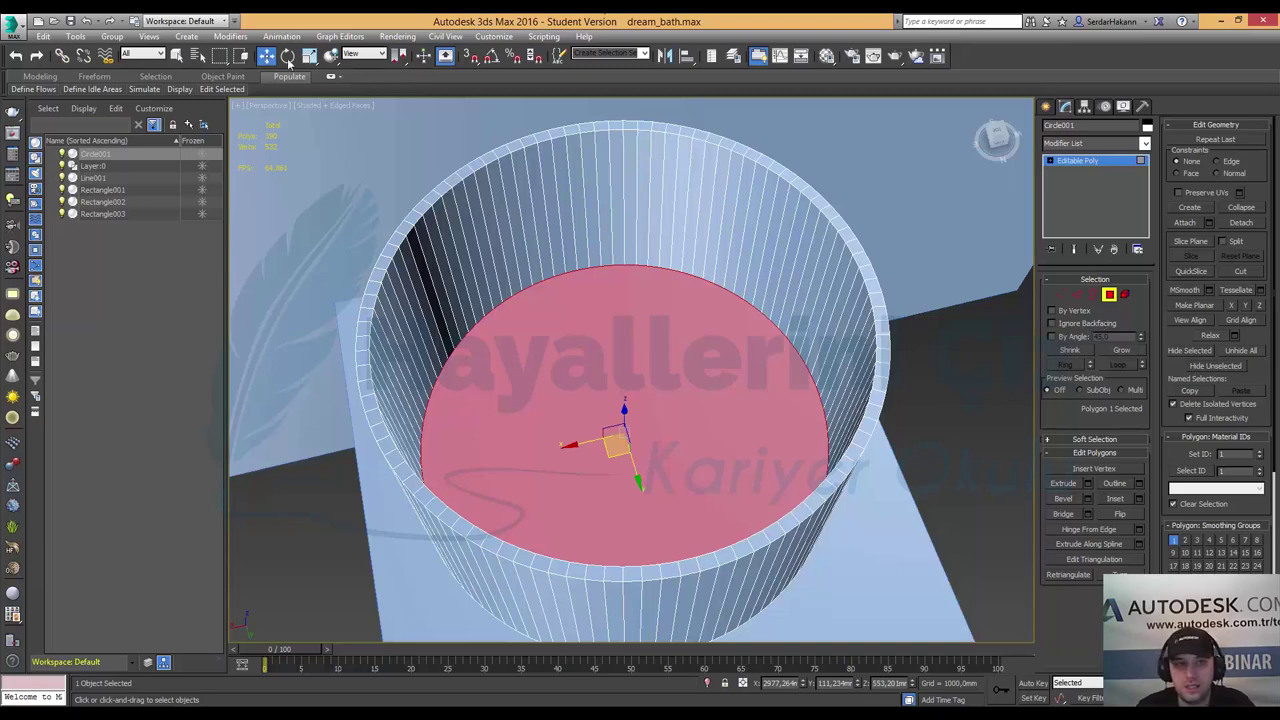
pyautogui.click(309, 55)
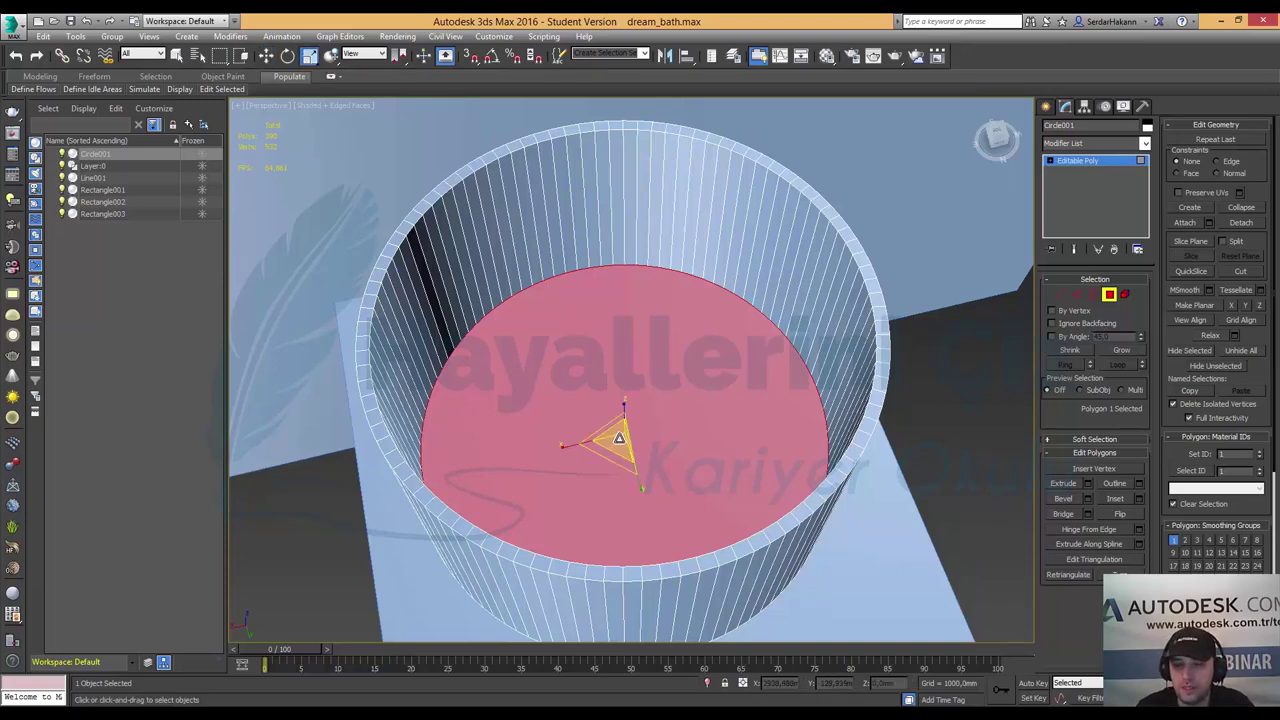
pyautogui.moveTo(615, 438); pyautogui.dragTo(608, 454)
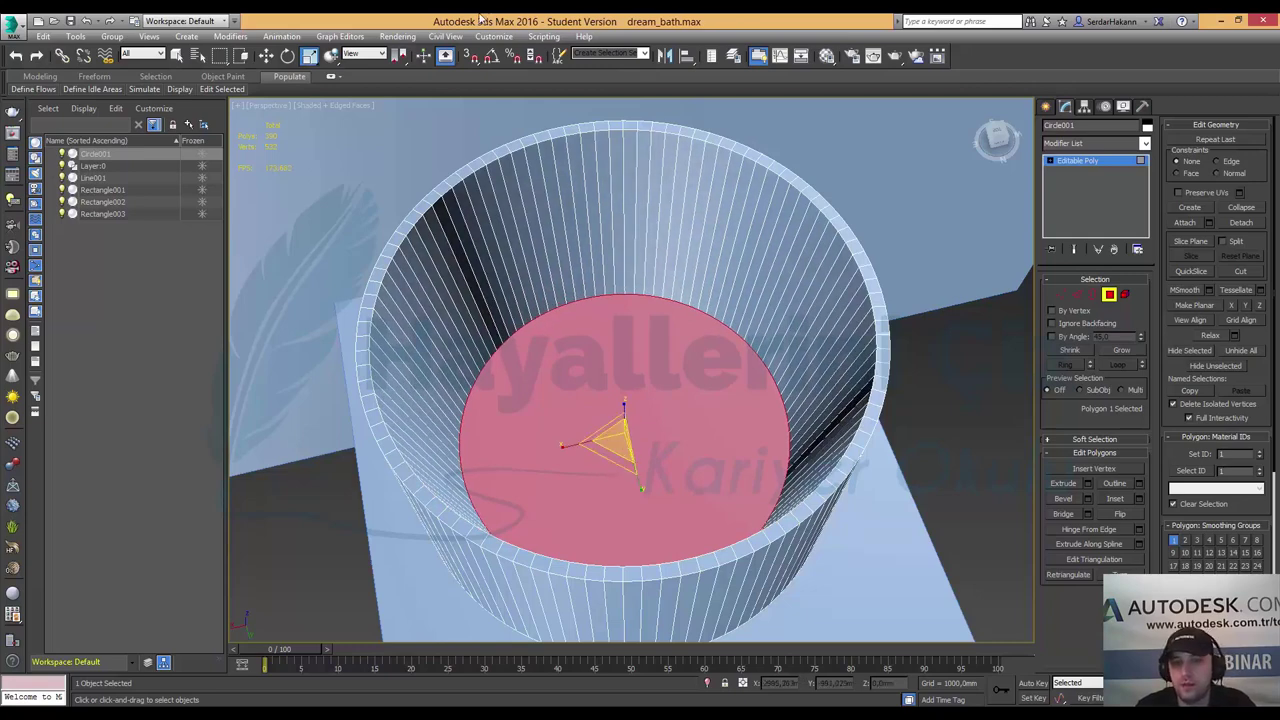
pyautogui.click(1077, 294)
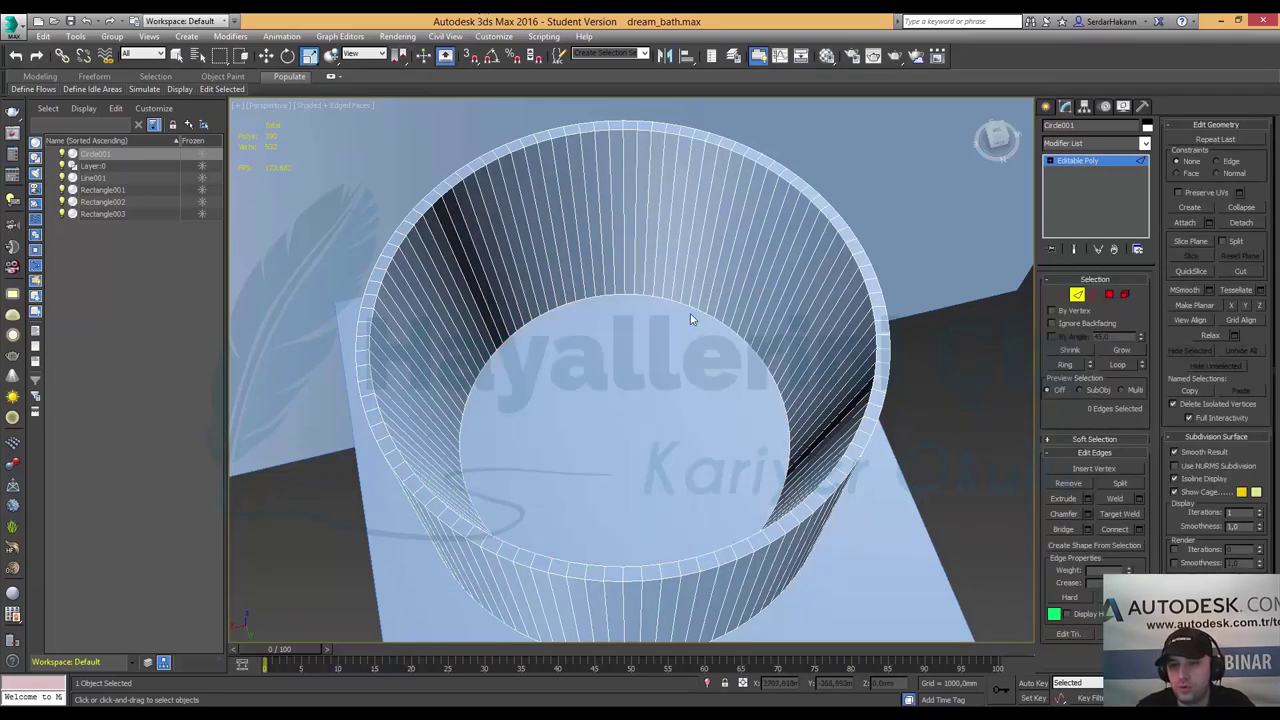
pyautogui.click(692, 308)
pyautogui.press('w')
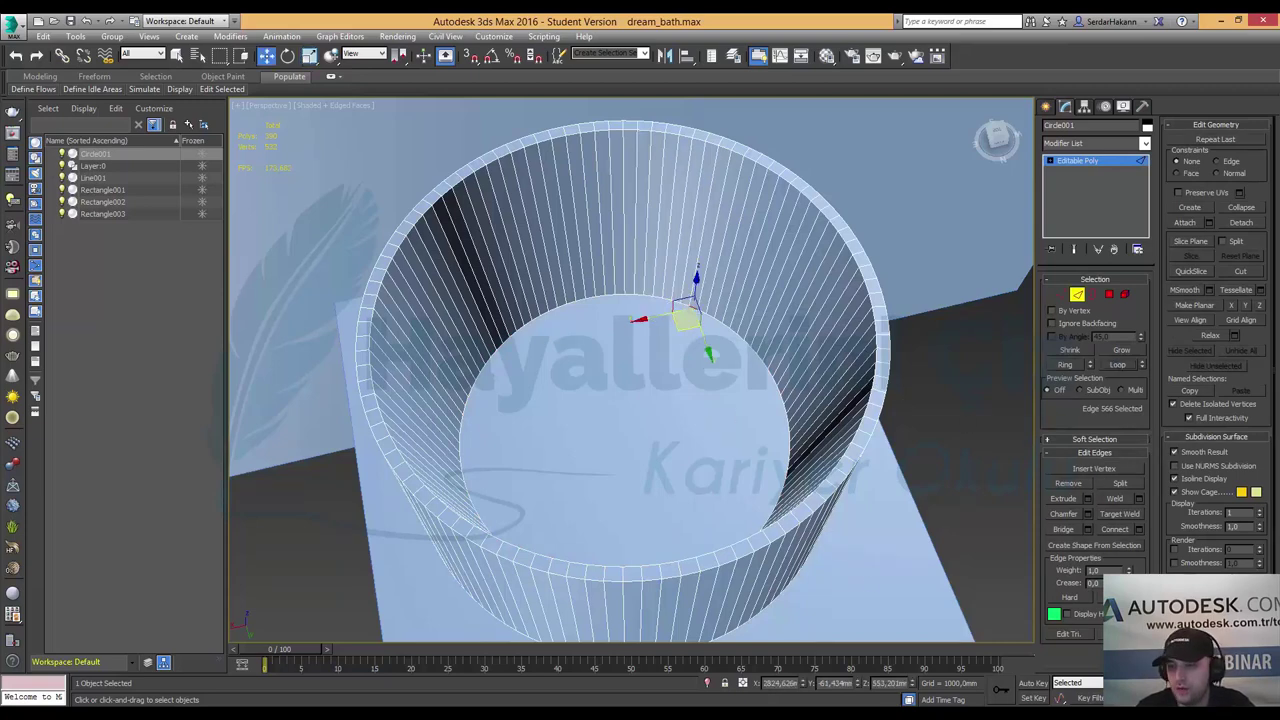
# - Box-select the inner bottom edge ring in the maximized Front view, then return to Perspective
pyautogui.hotkey('alt', 'w')
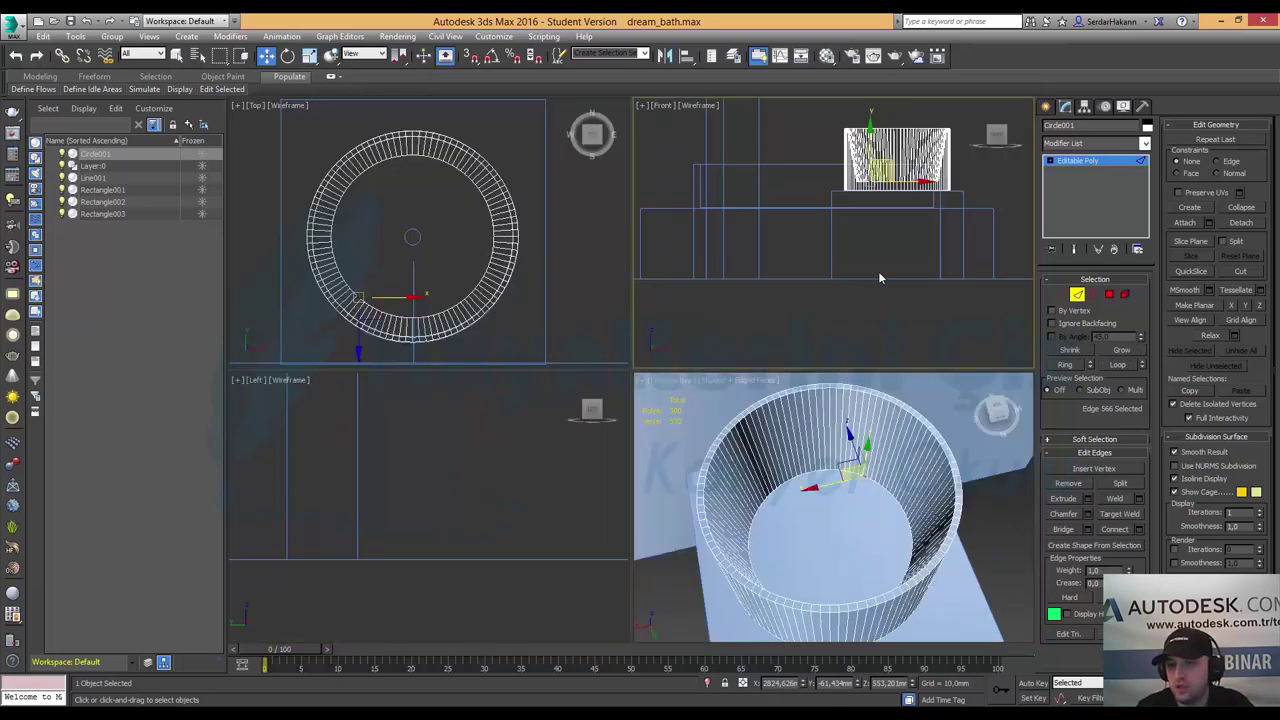
pyautogui.hotkey('alt', 'w')
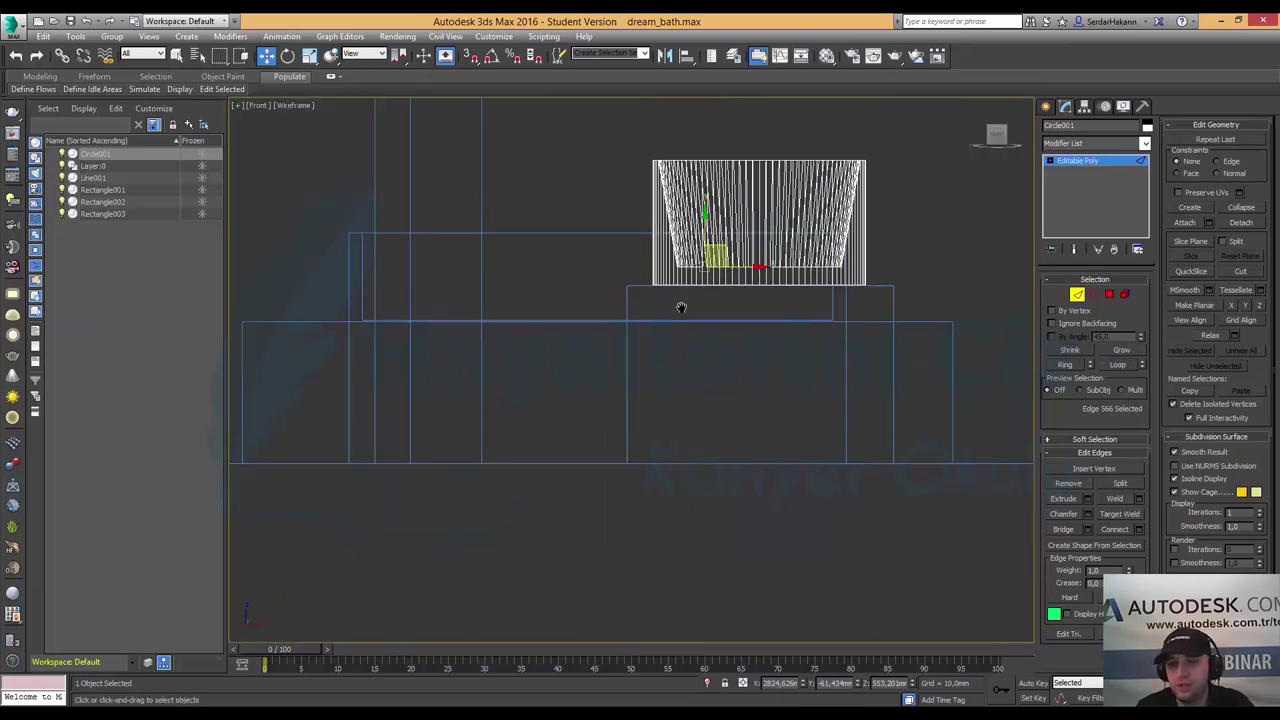
pyautogui.moveTo(680, 300); pyautogui.dragTo(570, 375, button='middle')
pyautogui.scroll(4, 702, 341)
pyautogui.moveTo(871, 357); pyautogui.dragTo(262, 275)
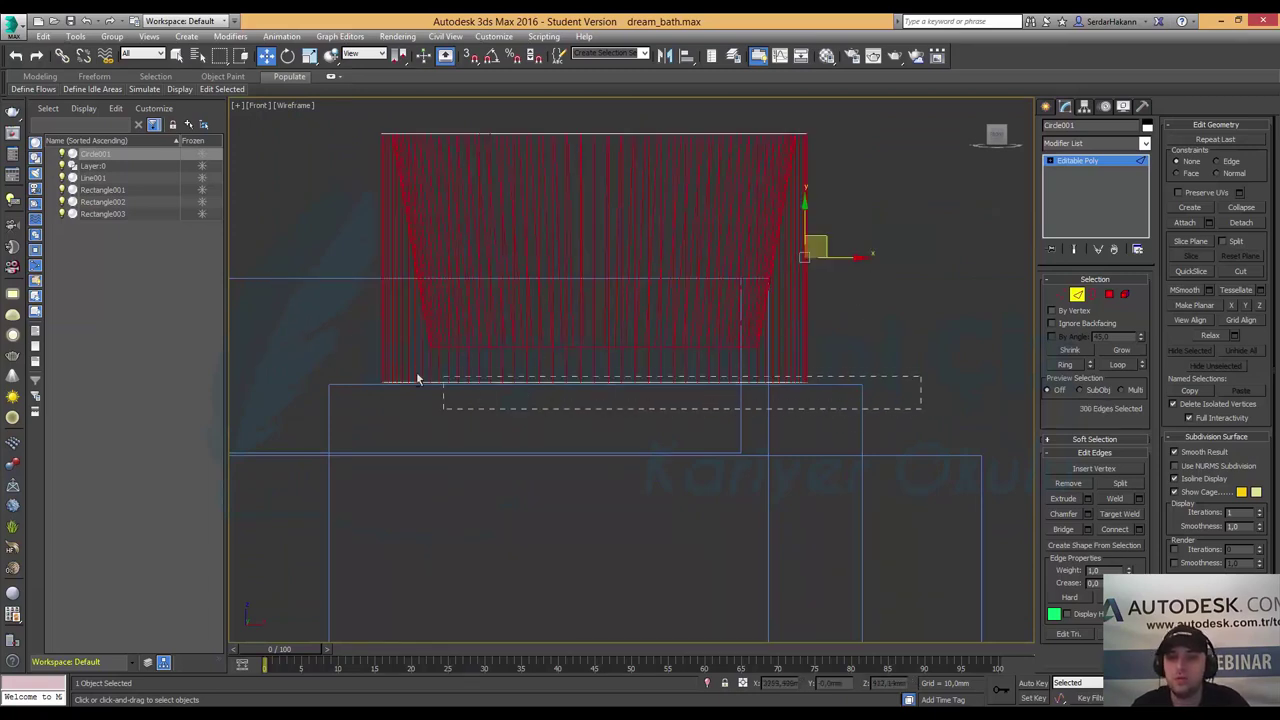
pyautogui.moveTo(335, 360); pyautogui.dragTo(335, 362)
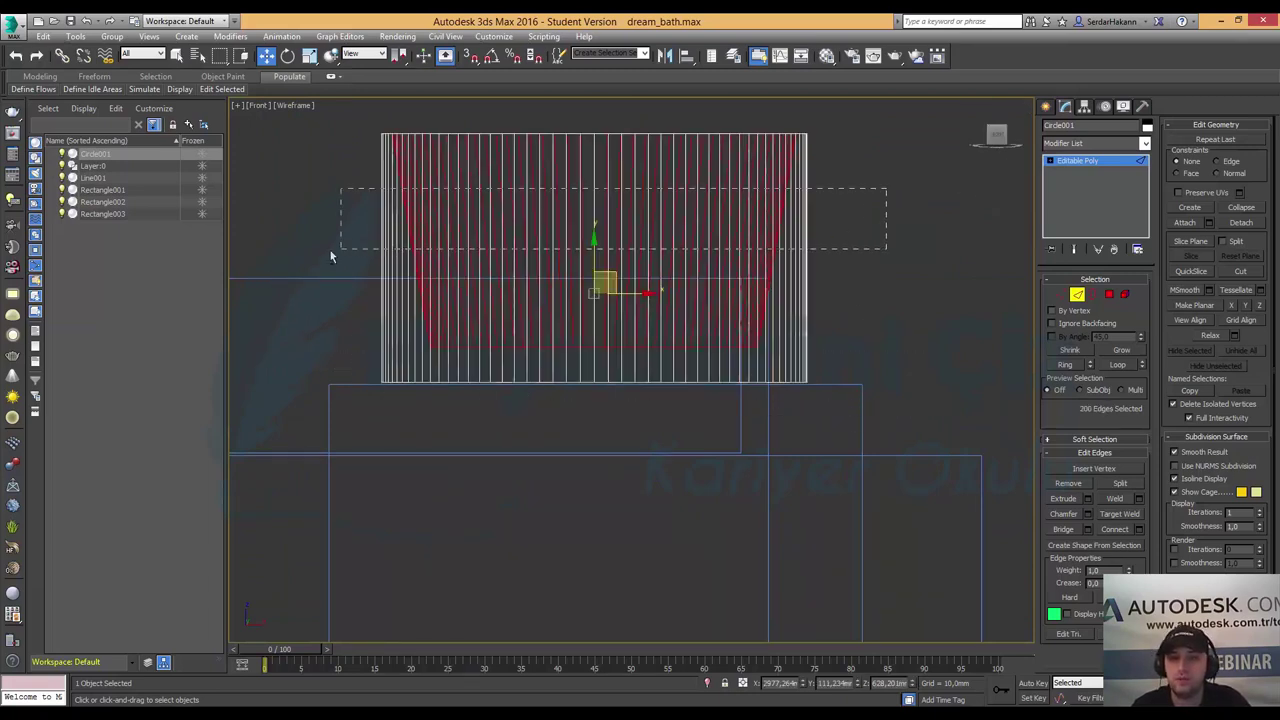
pyautogui.moveTo(888, 192); pyautogui.dragTo(331, 251)
pyautogui.hotkey('alt', 'w')
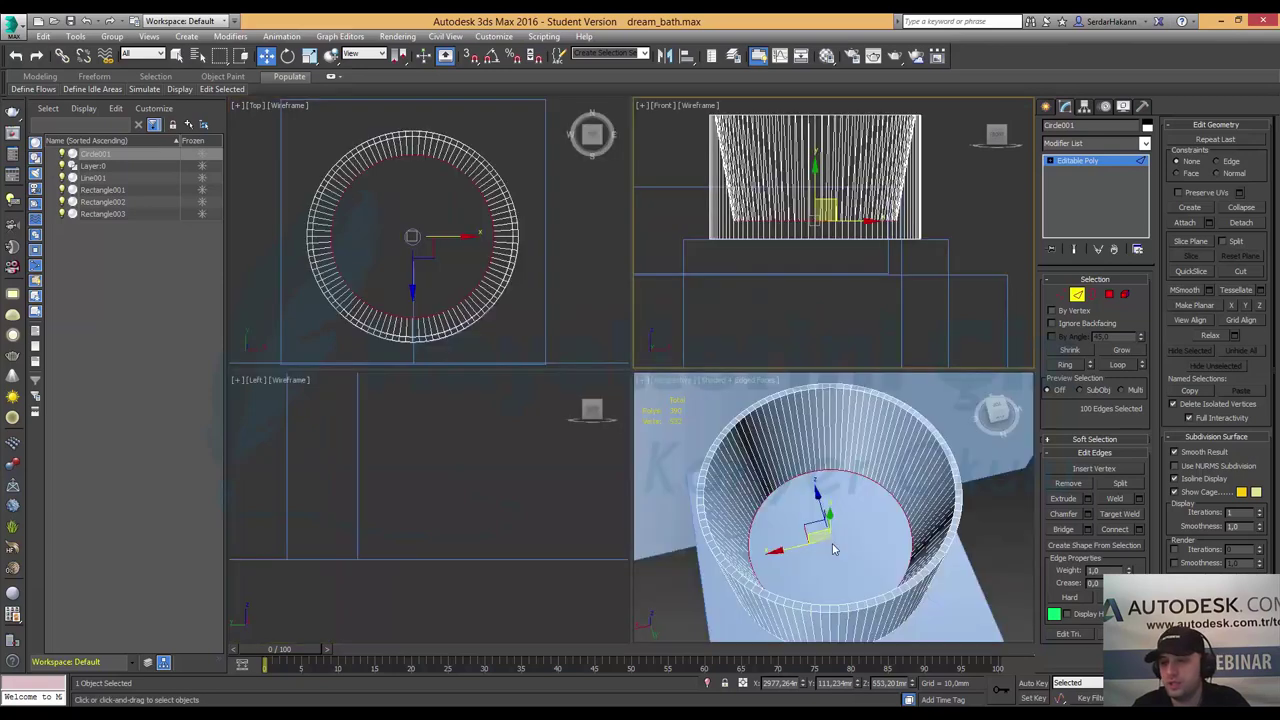
pyautogui.hotkey('alt', 'w')
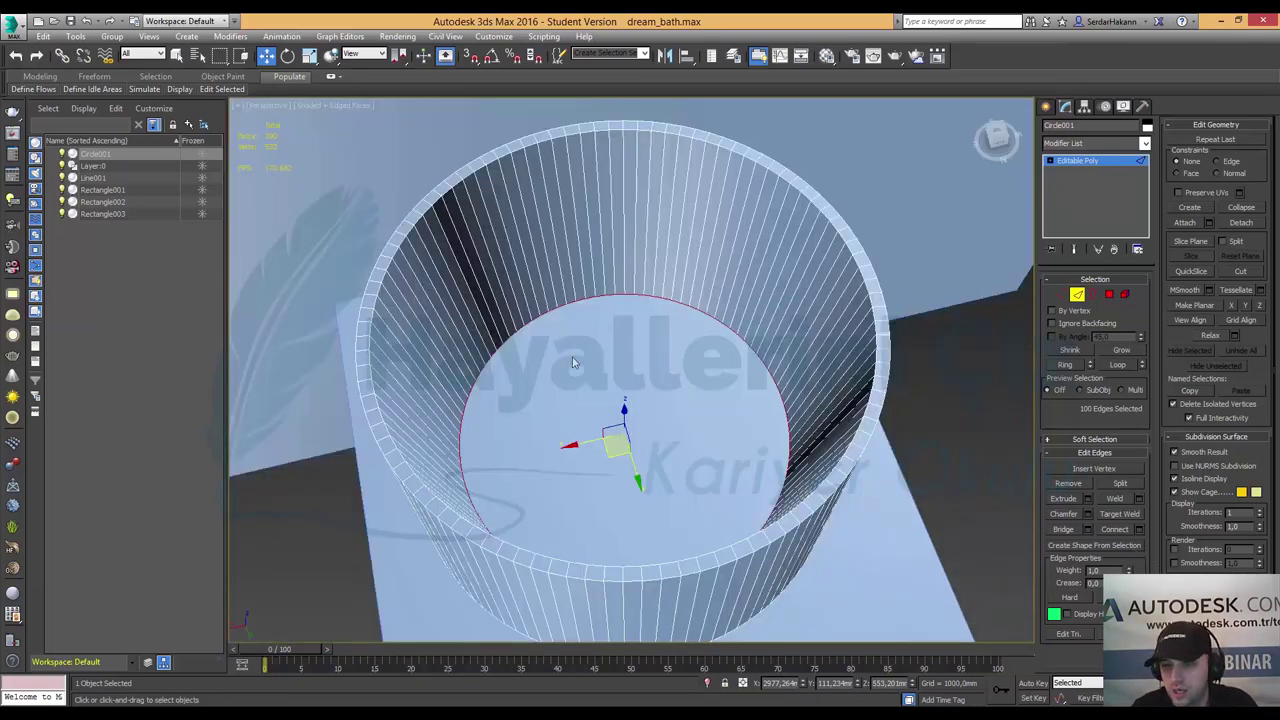
pyautogui.scroll(2, 572, 356)
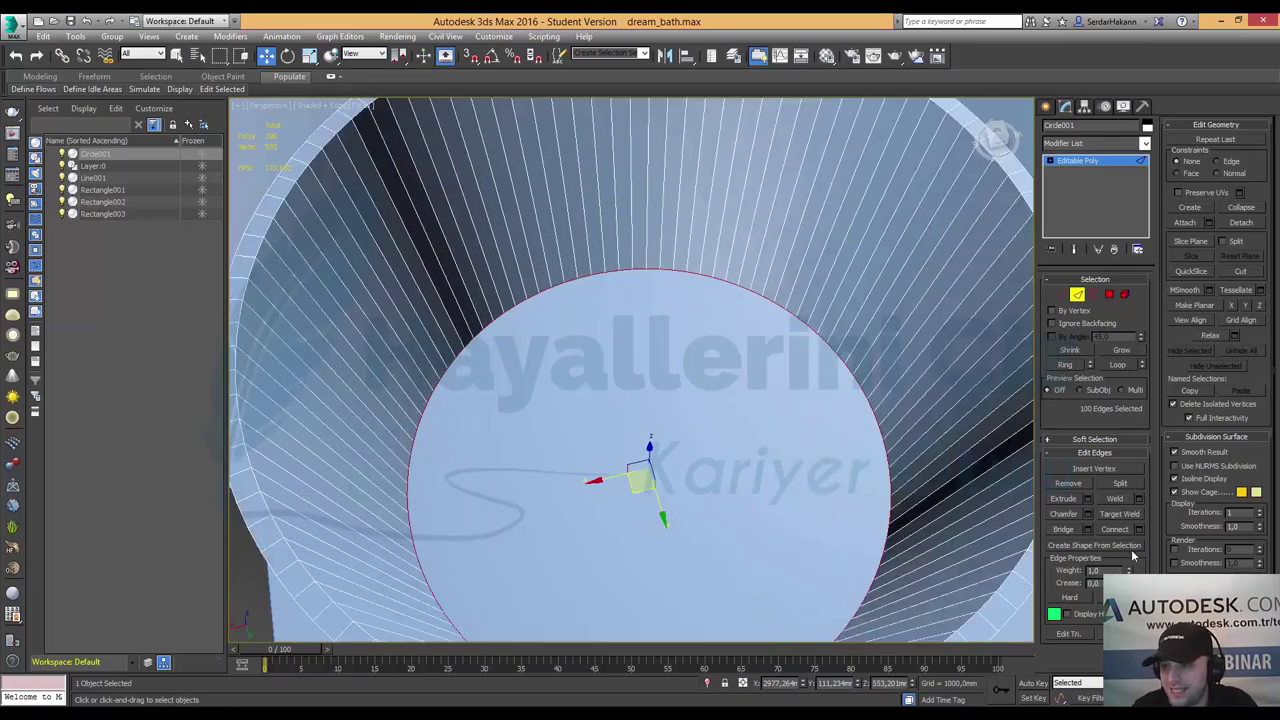
# - Chamfer the inner bottom edge ring about 14 mm with 2 segments and exit Edge mode
pyautogui.click(1088, 514)
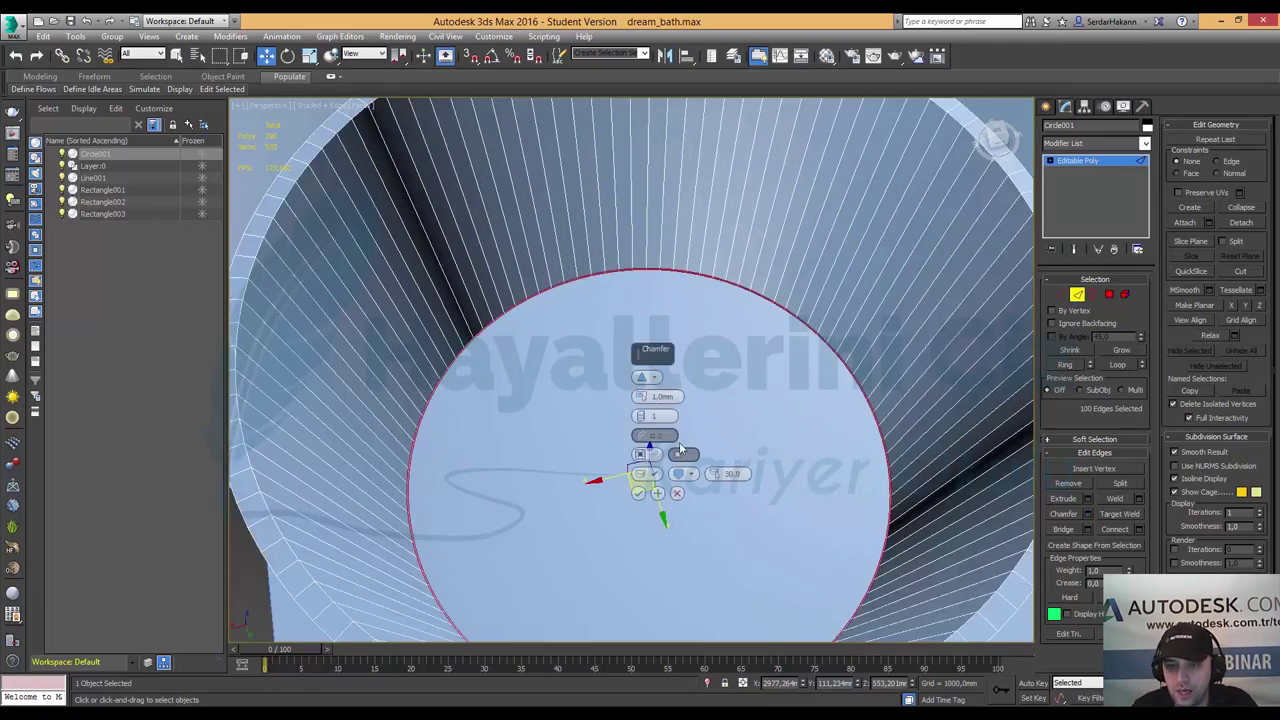
pyautogui.moveTo(641, 394); pyautogui.dragTo(647, 318)
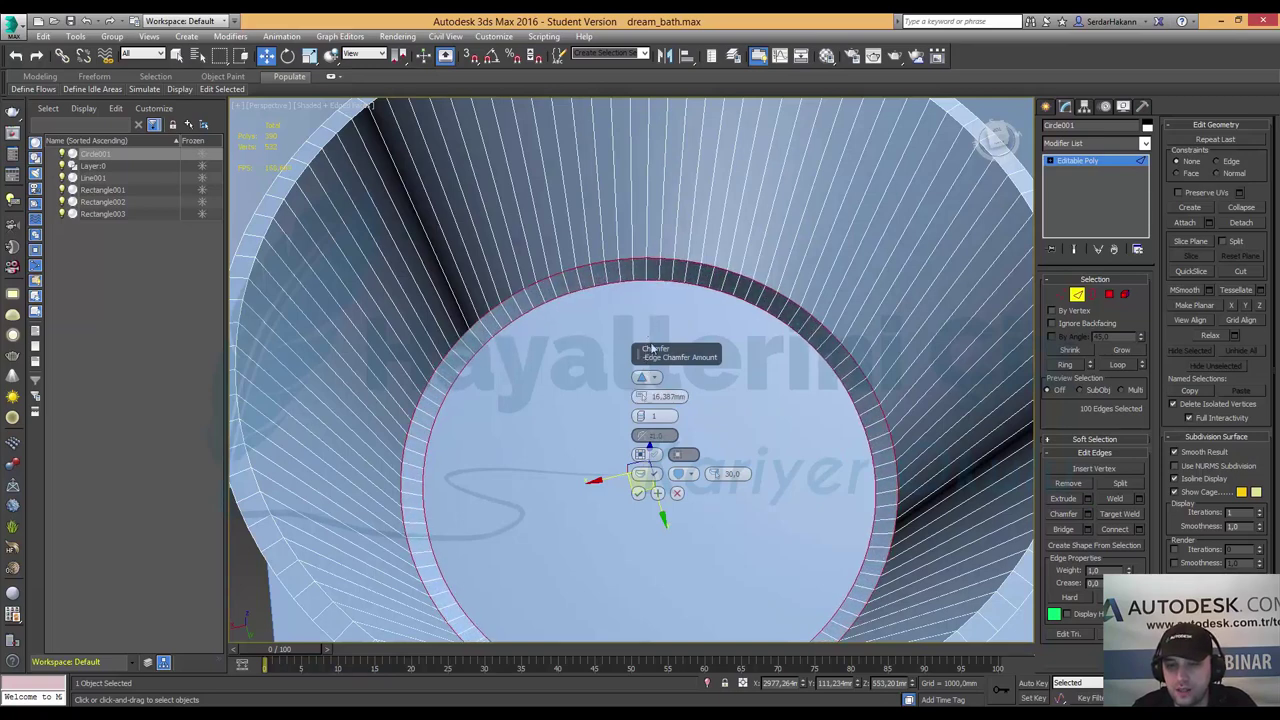
pyautogui.moveTo(641, 415); pyautogui.dragTo(642, 414)
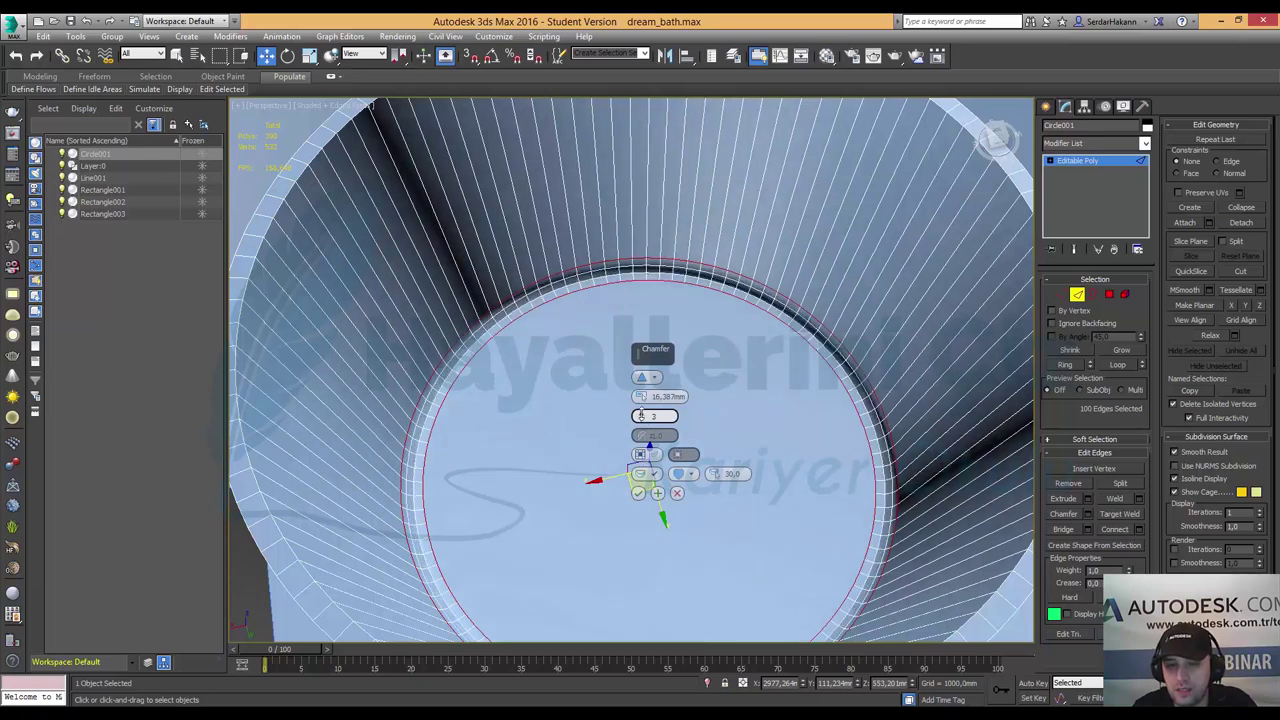
pyautogui.click(638, 492)
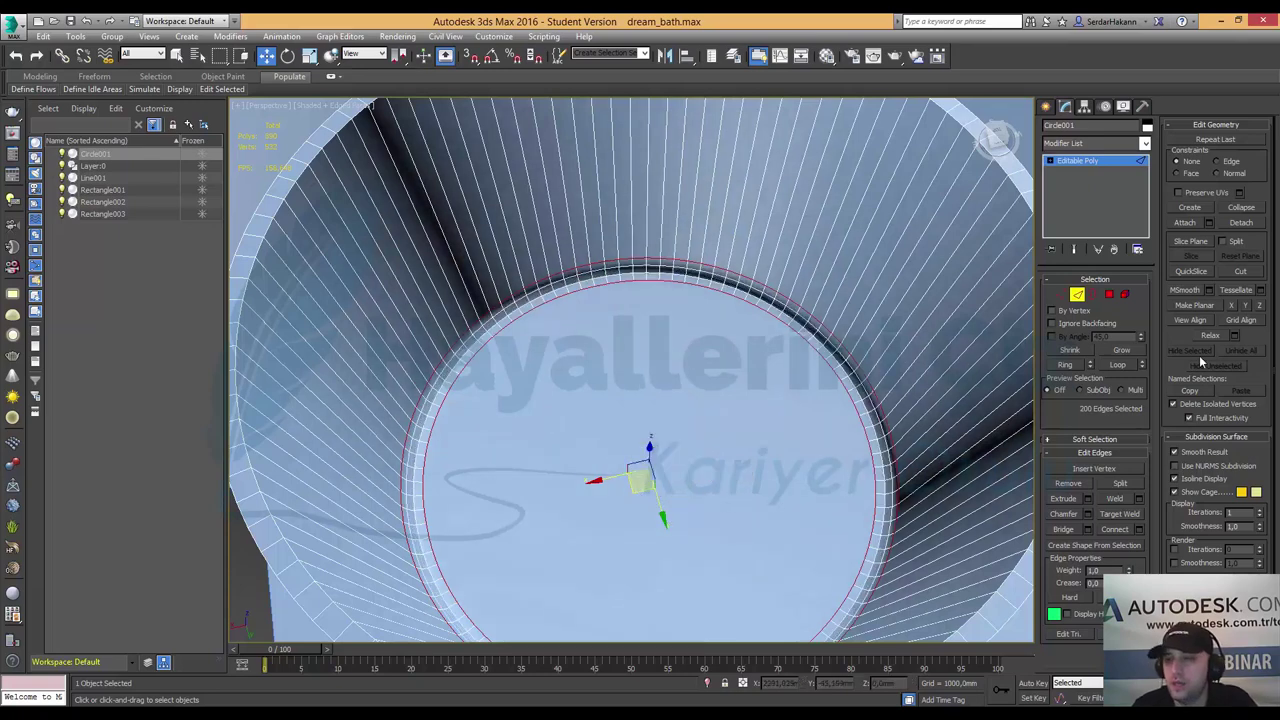
pyautogui.press('2')
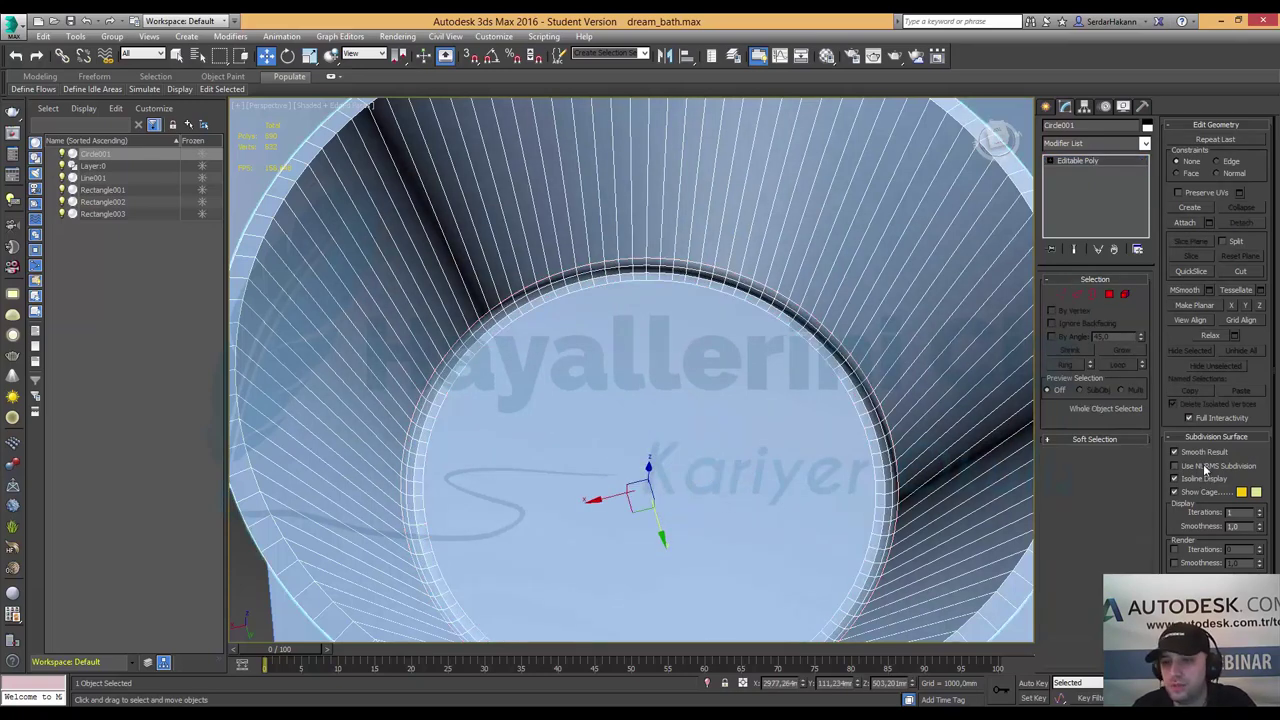
# - Enable NURMS subdivision with isoline display and orbit to inspect the smoothed bowl
pyautogui.click(1206, 467)
pyautogui.scroll(-3, 694, 316)
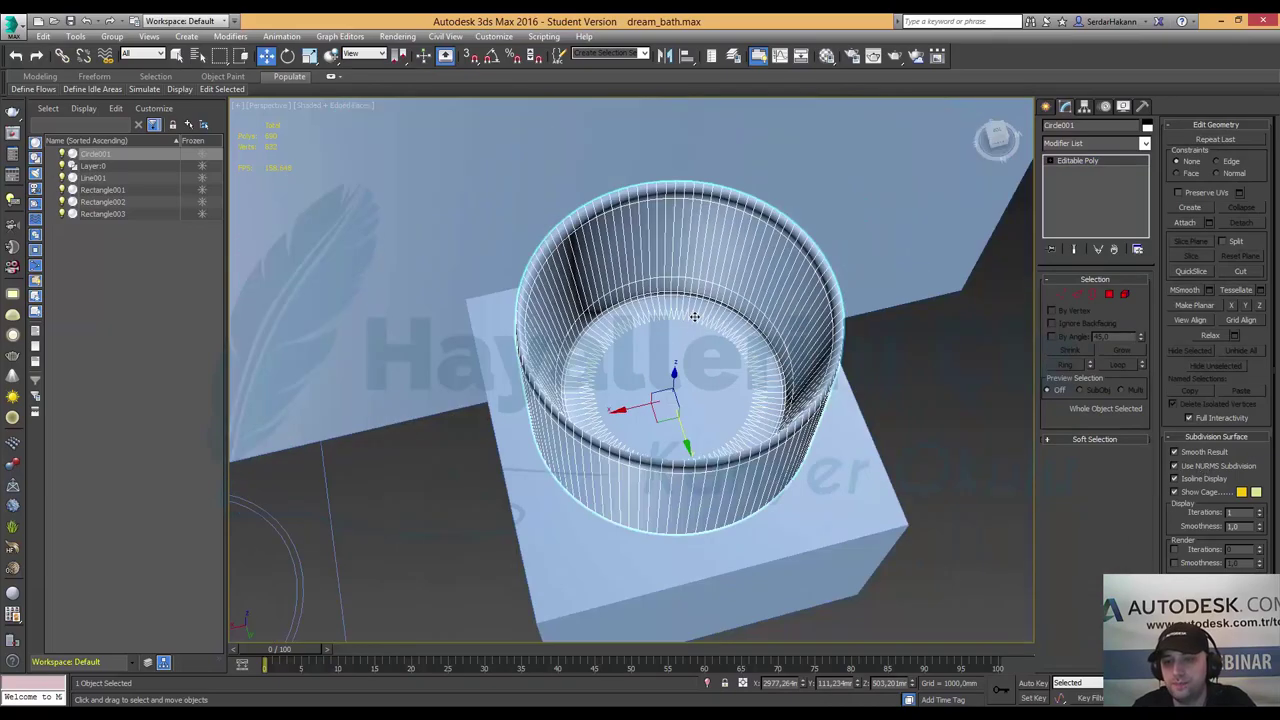
pyautogui.keyDown('alt'); pyautogui.moveTo(675, 355); pyautogui.dragTo(659, 338, button='middle'); pyautogui.keyUp('alt')
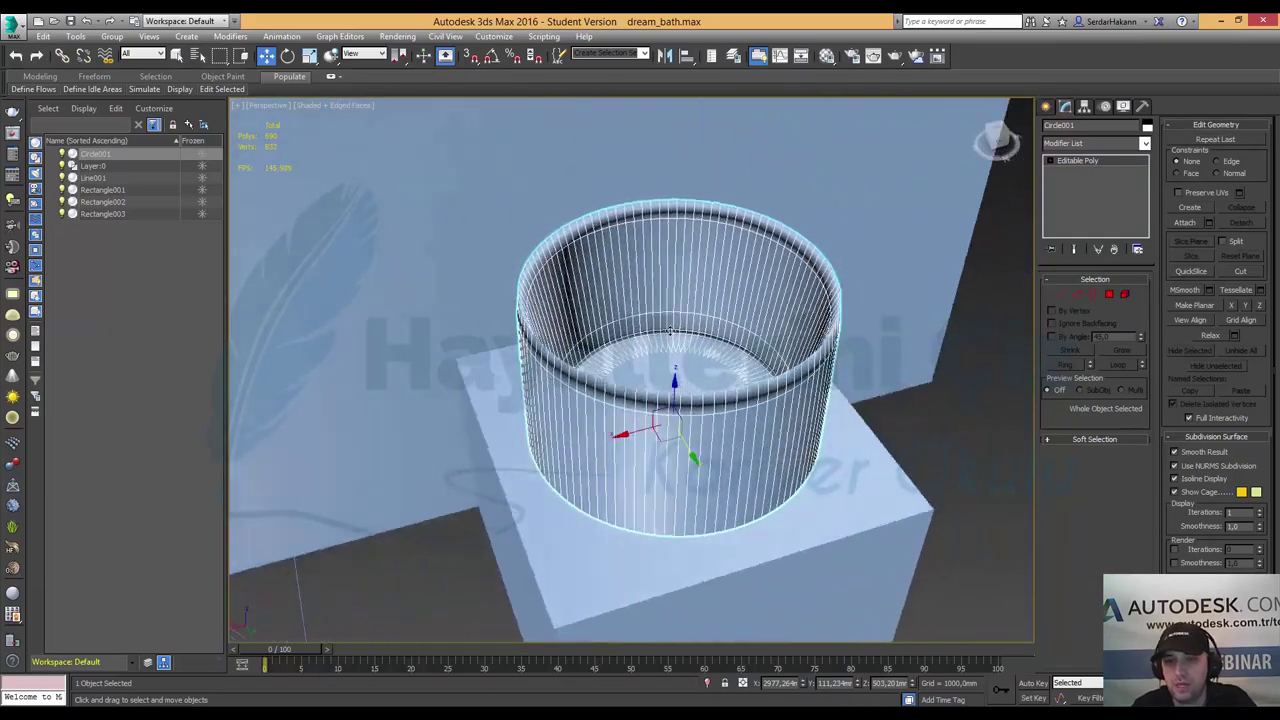
pyautogui.scroll(5, 659, 338)
pyautogui.scroll(-3, 670, 322)
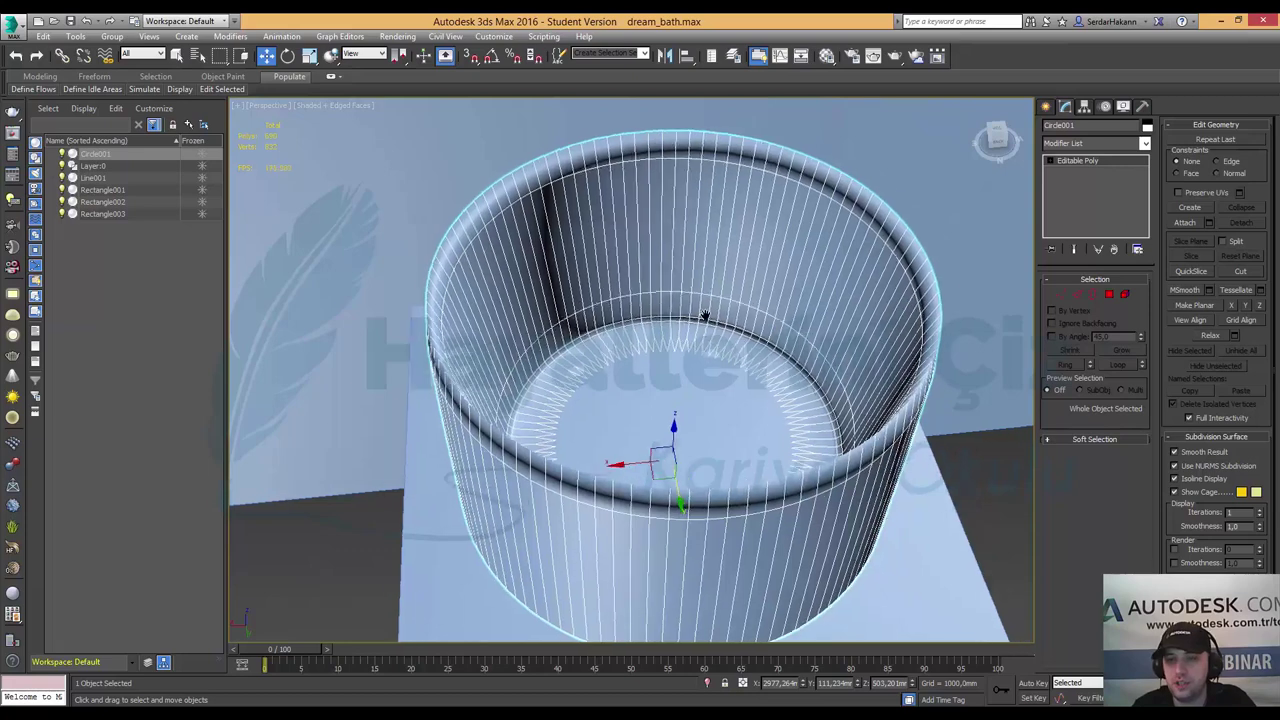
pyautogui.keyDown('alt'); pyautogui.moveTo(670, 322); pyautogui.dragTo(720, 306, button='middle'); pyautogui.keyUp('alt')
pyautogui.click(1176, 478)
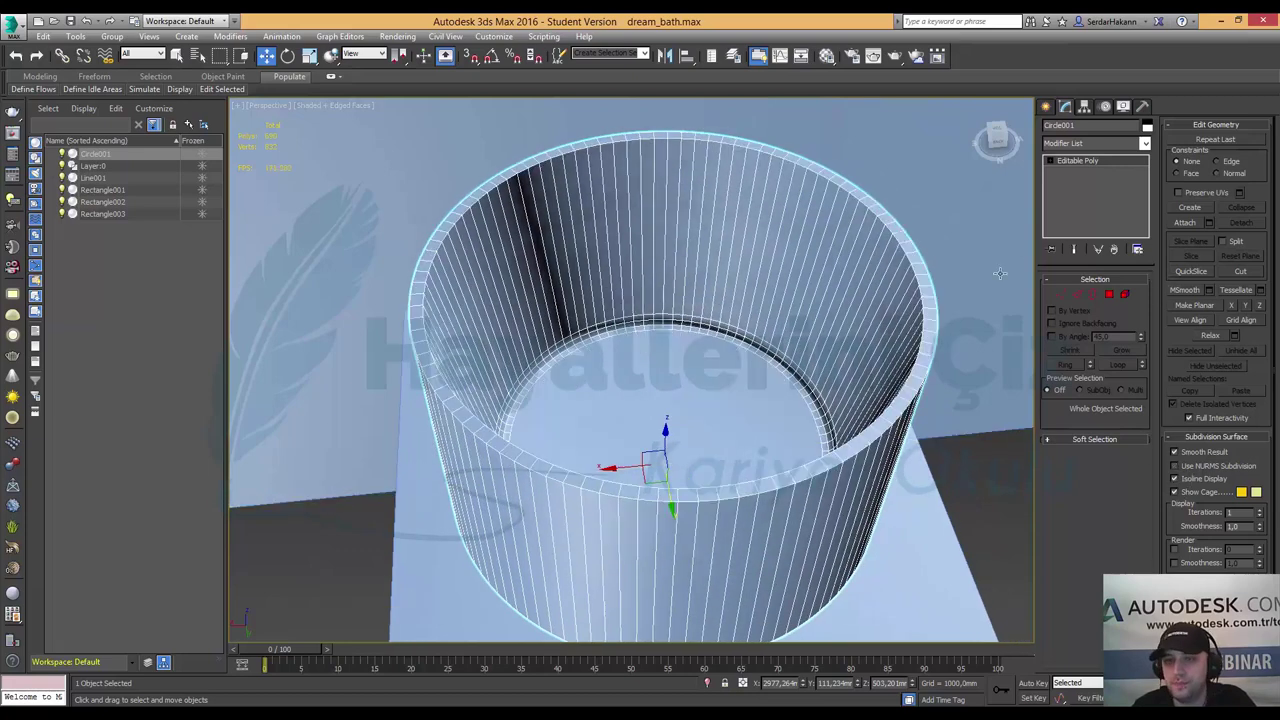
pyautogui.click(1106, 143)
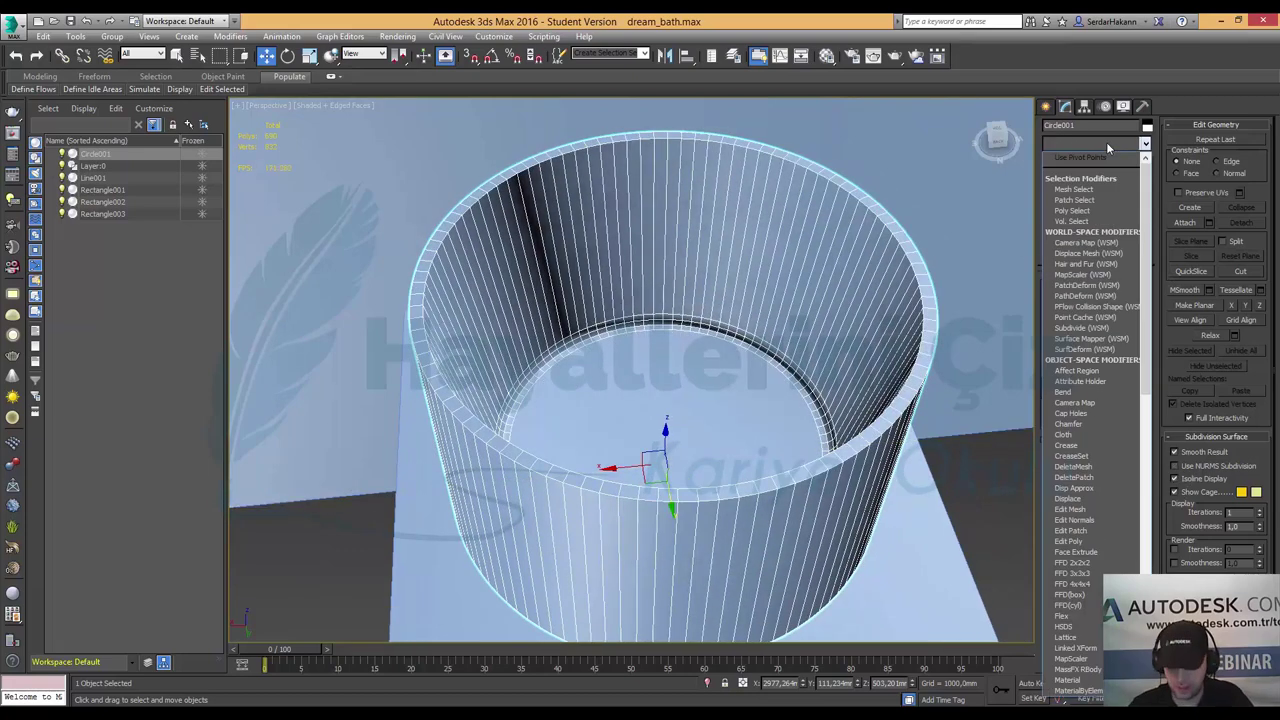
# - Add a TurboSmooth modifier to the bowl, then return to its Editable Poly edge level
pyautogui.write('tu')
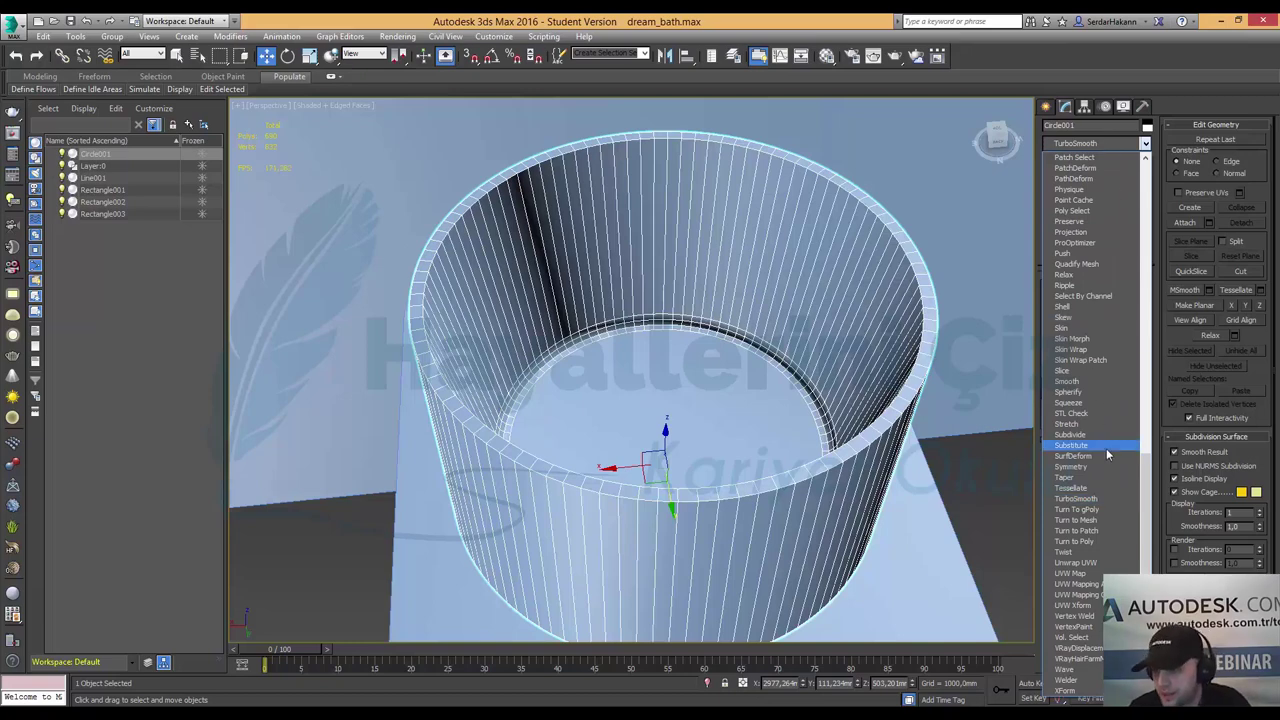
pyautogui.click(1097, 497)
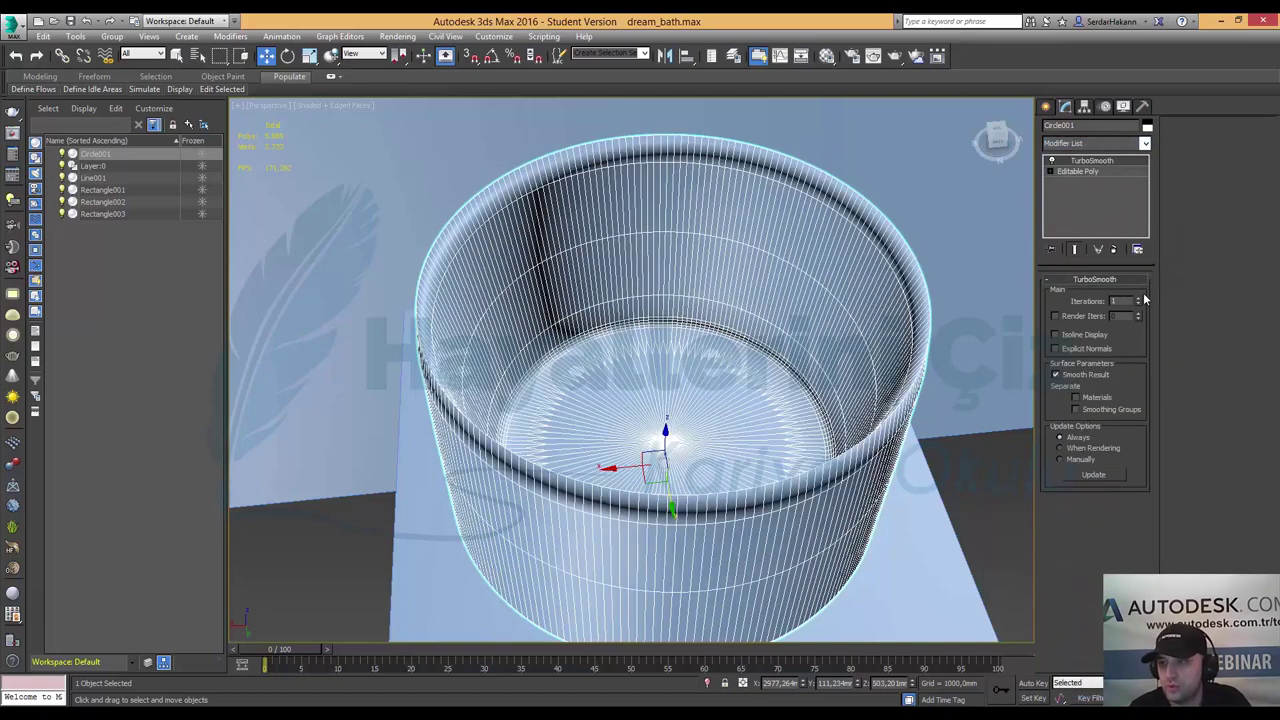
pyautogui.click(1077, 172)
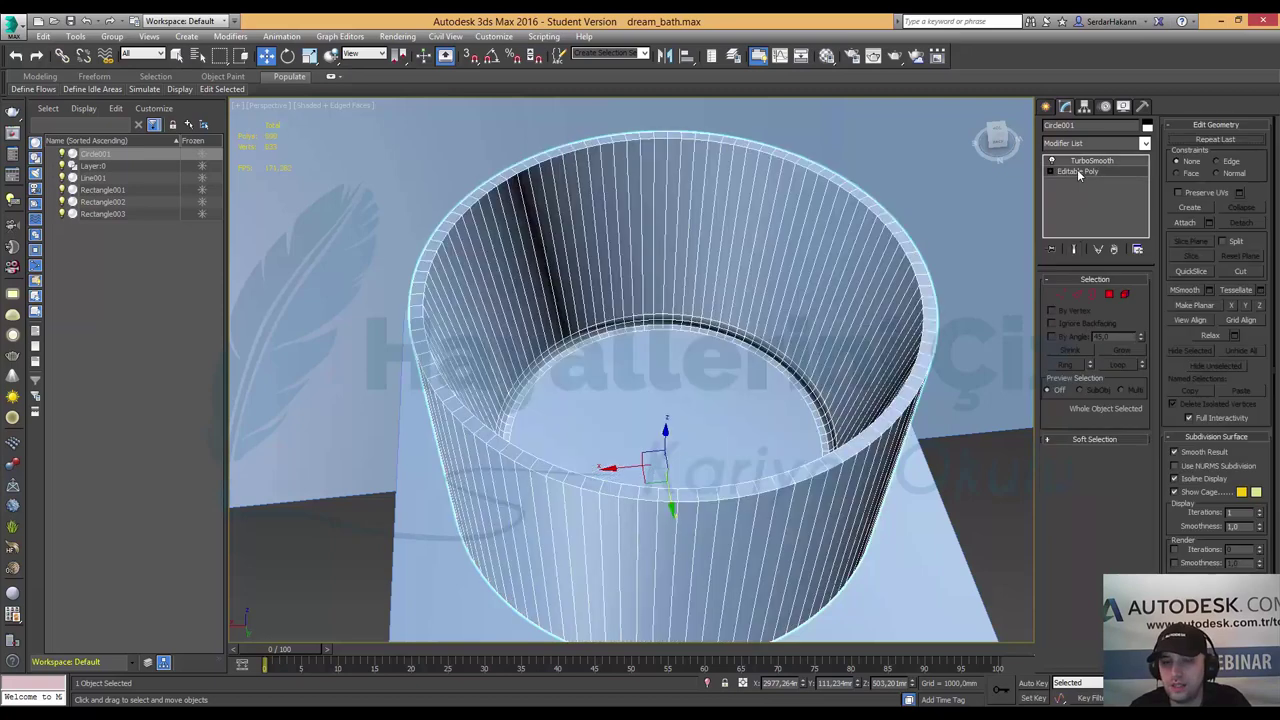
pyautogui.click(1077, 295)
# - Connect the inner-wall edge ring with 5 segments and Pinch 21, bunching loops toward the middle
pyautogui.click(588, 280)
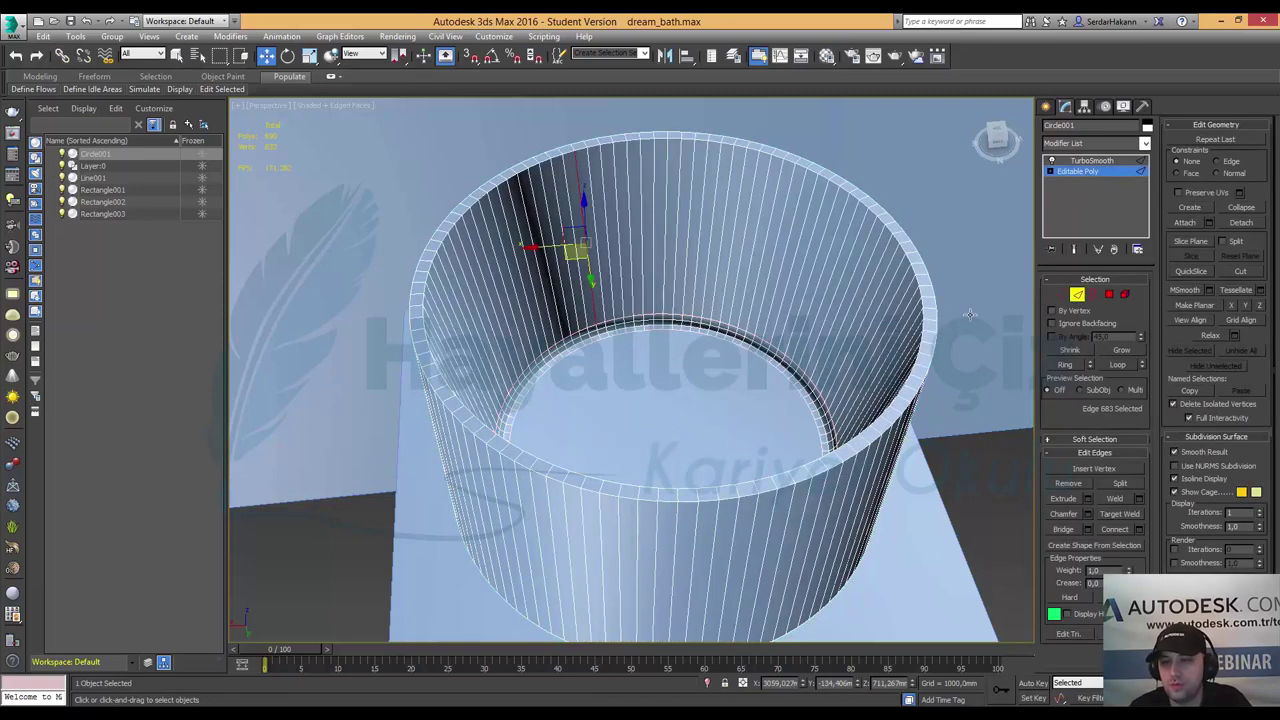
pyautogui.click(1062, 370)
pyautogui.click(1139, 529)
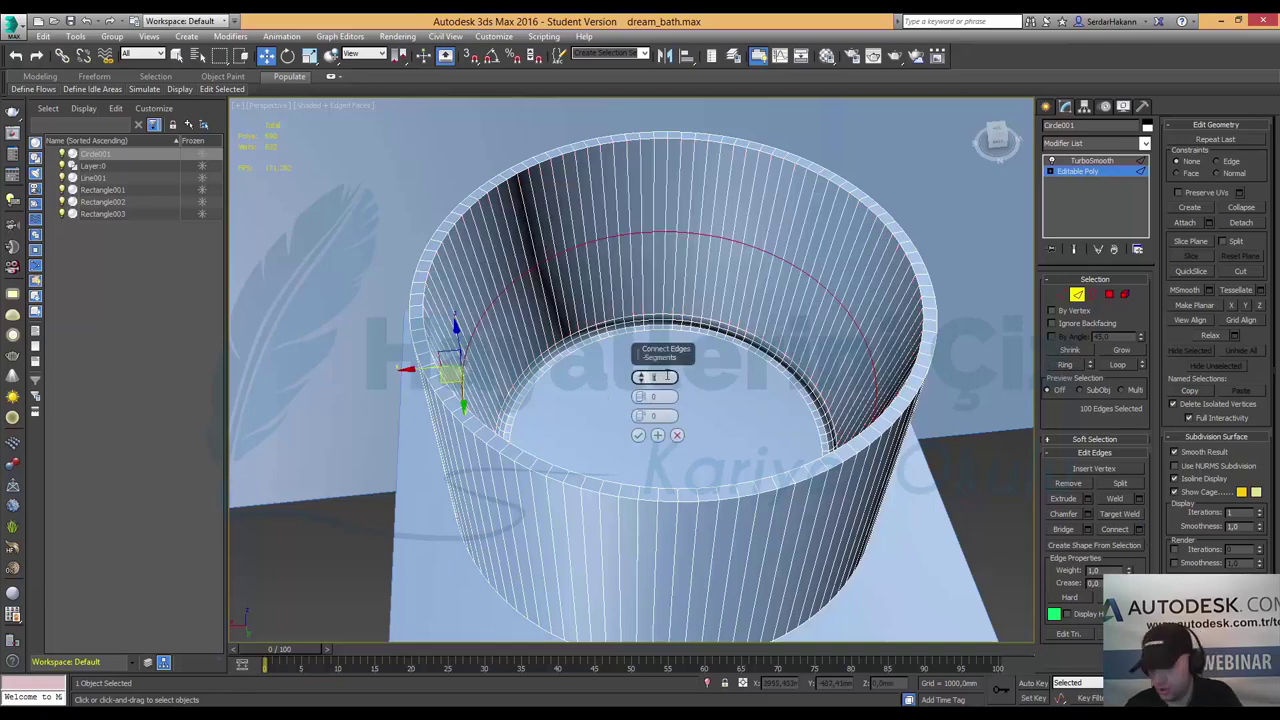
pyautogui.write('5')
pyautogui.press('Return')
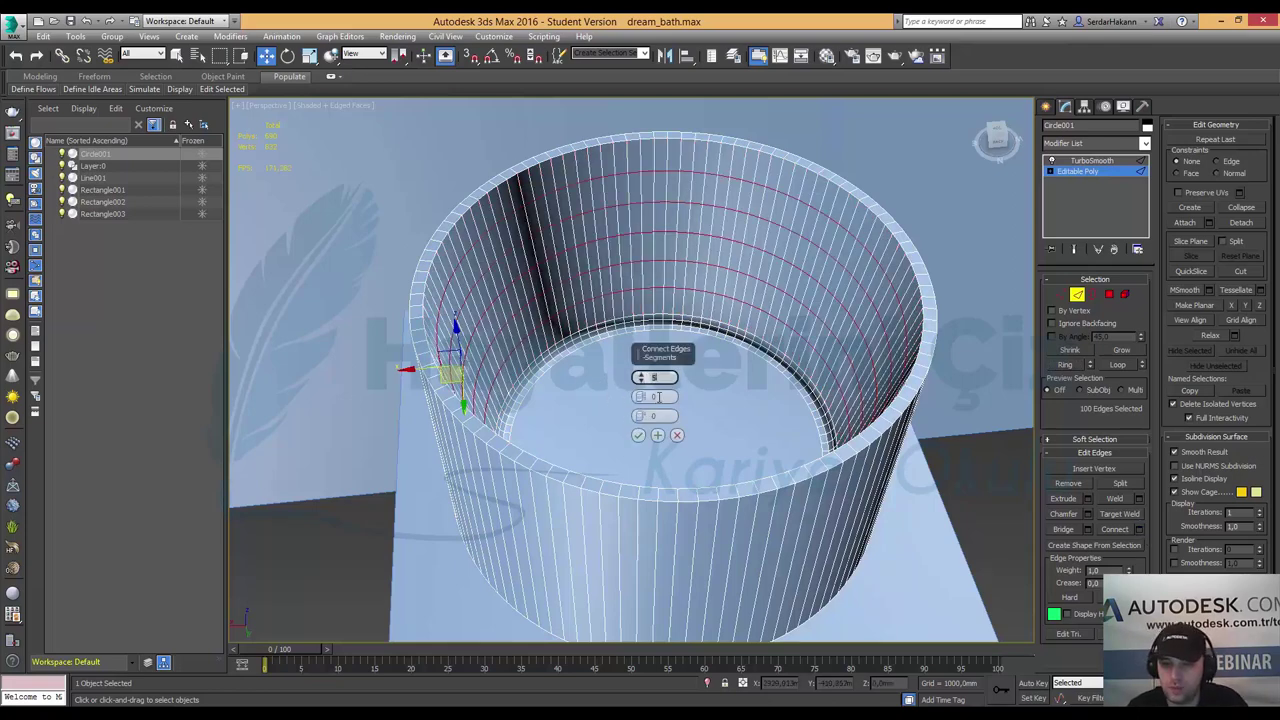
pyautogui.moveTo(640, 397); pyautogui.dragTo(683, 259)
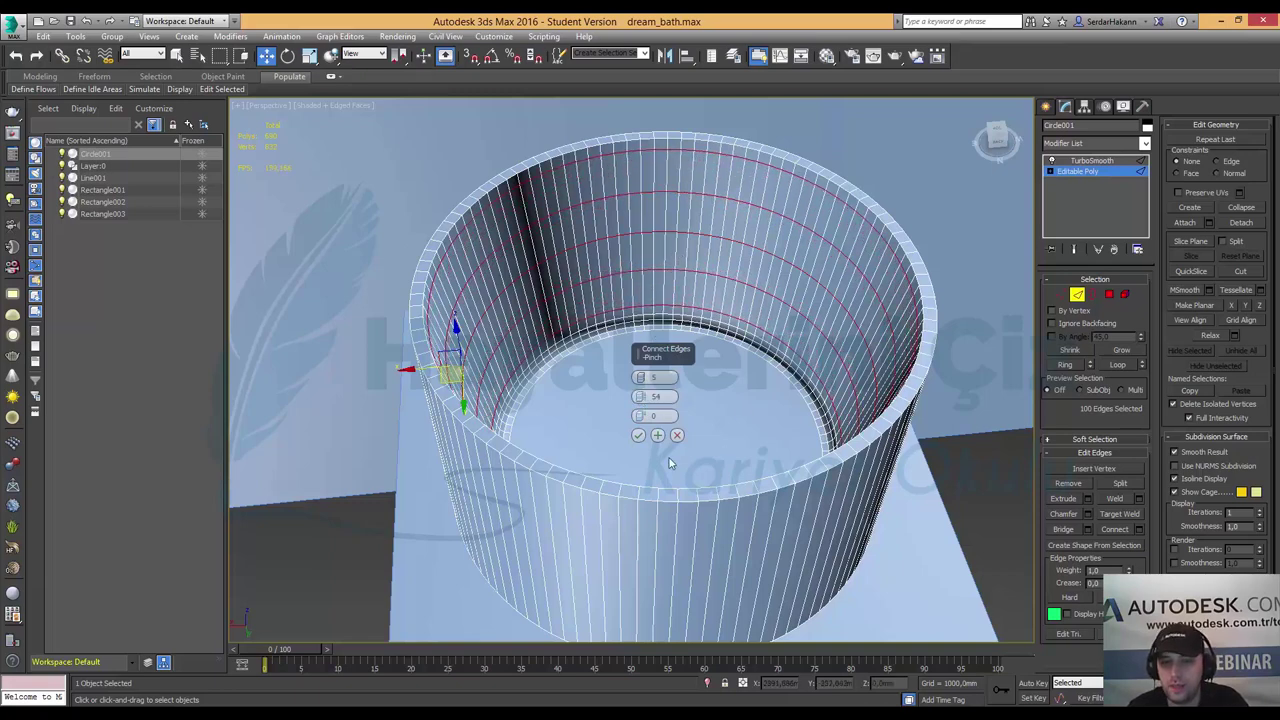
pyautogui.click(638, 435)
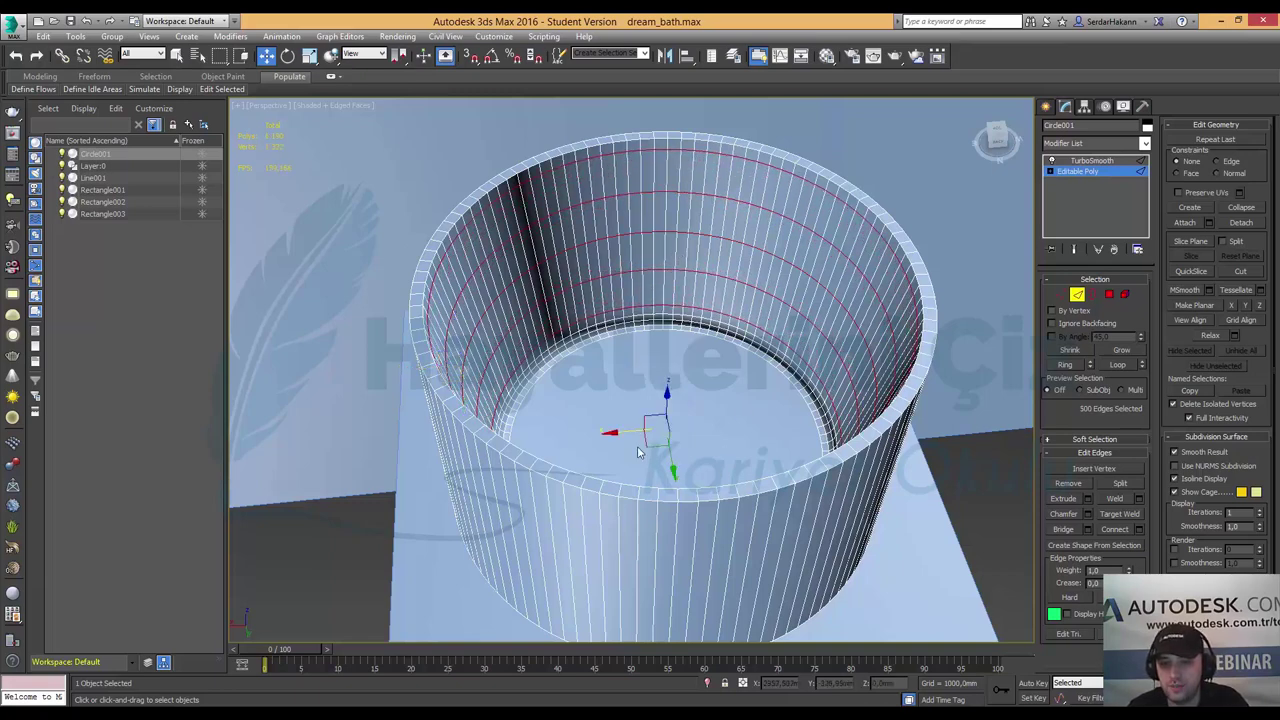
pyautogui.hotkey('ctrl', 'd')
pyautogui.click(638, 531)
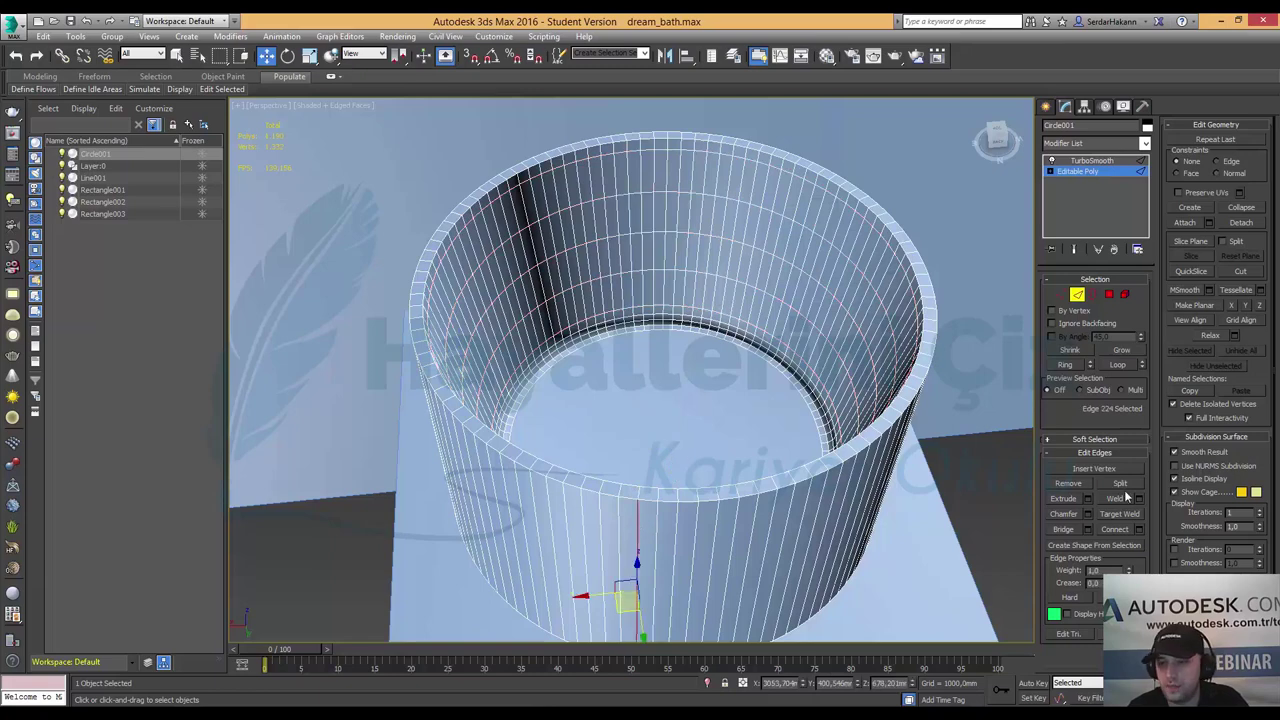
# - Add five horizontal edge loops around the bowl's outer wall with Connect
pyautogui.click(1066, 364)
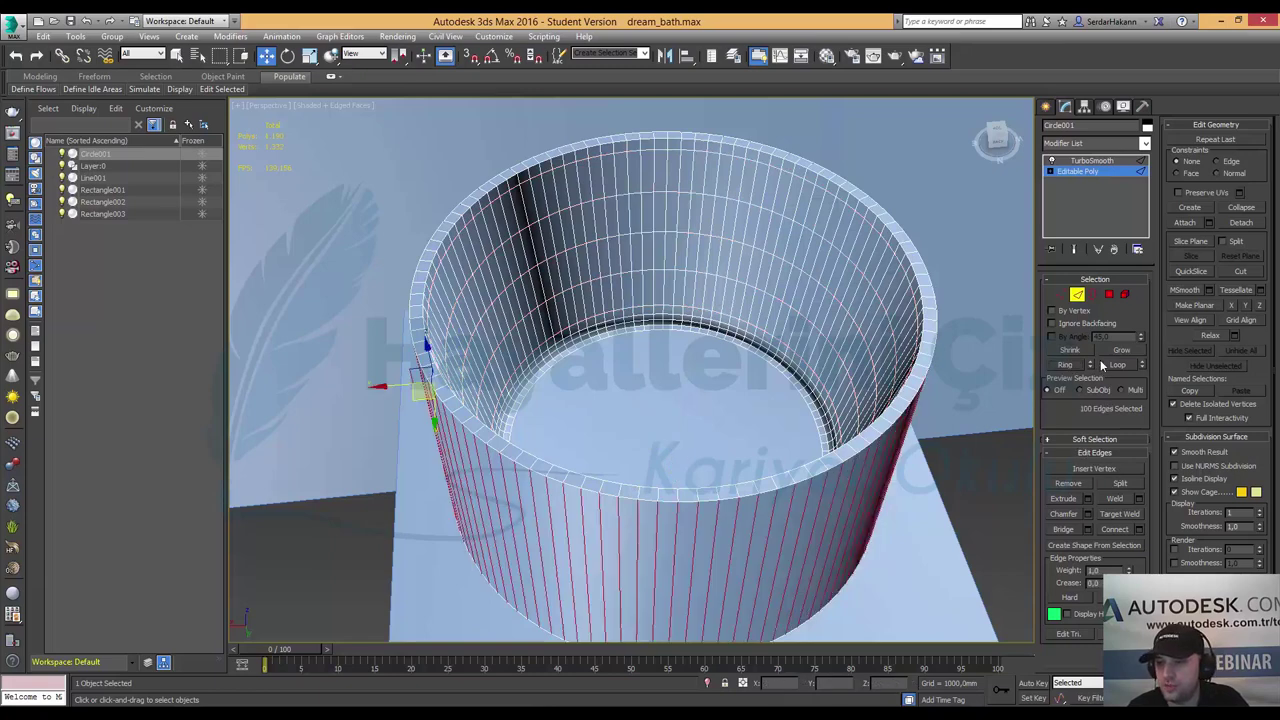
pyautogui.click(1140, 529)
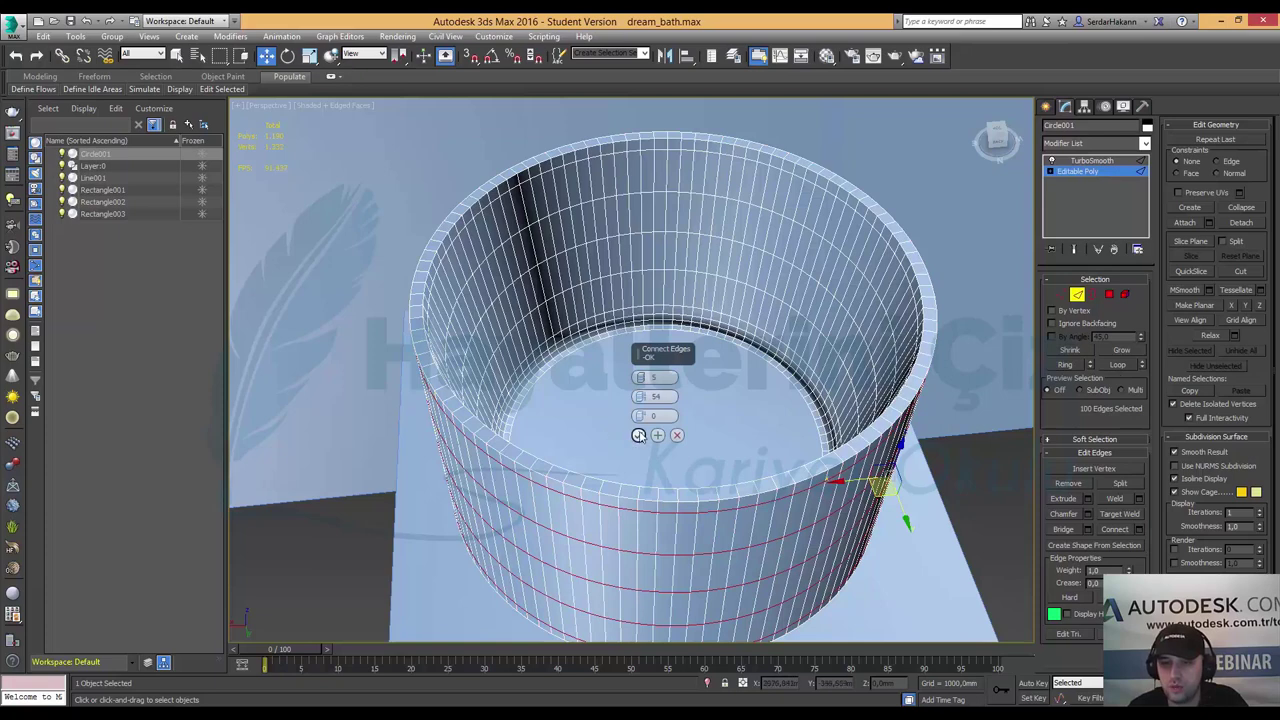
pyautogui.click(639, 432)
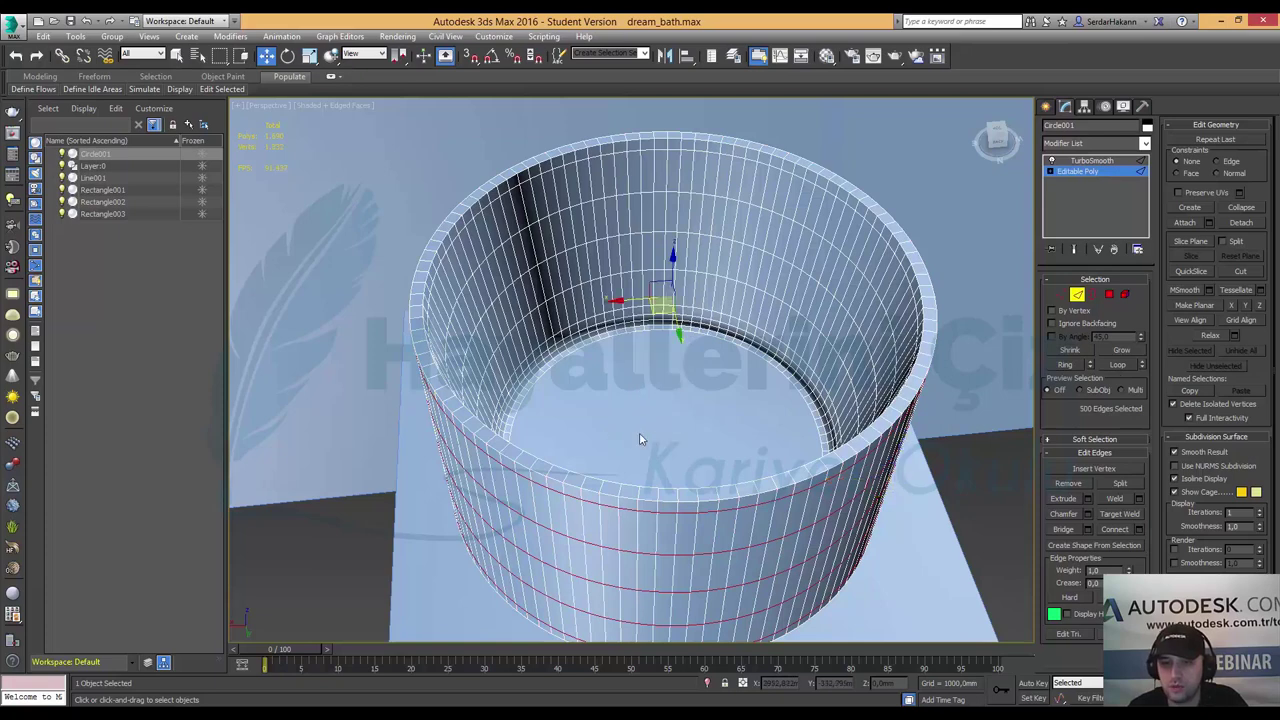
# - Add three tightly spaced edge loops across the rim and view the TurboSmoothed tub
pyautogui.click(618, 490)
pyautogui.click(1066, 365)
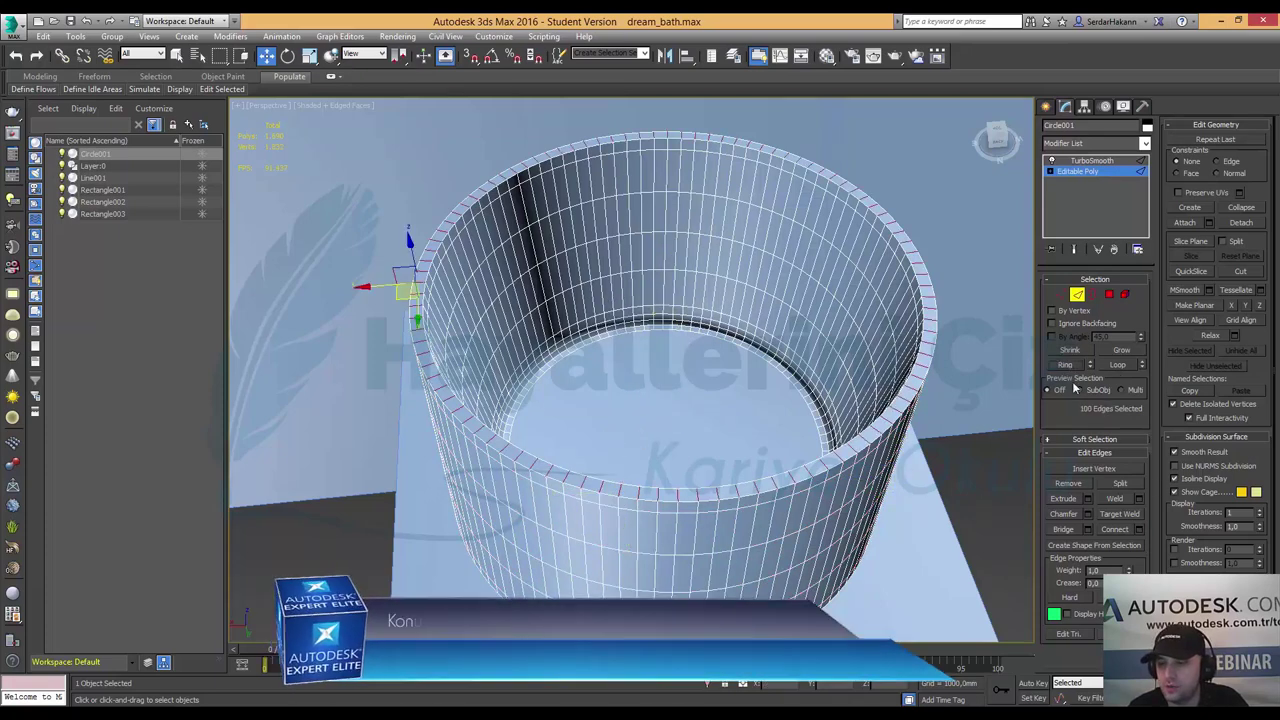
pyautogui.click(1140, 529)
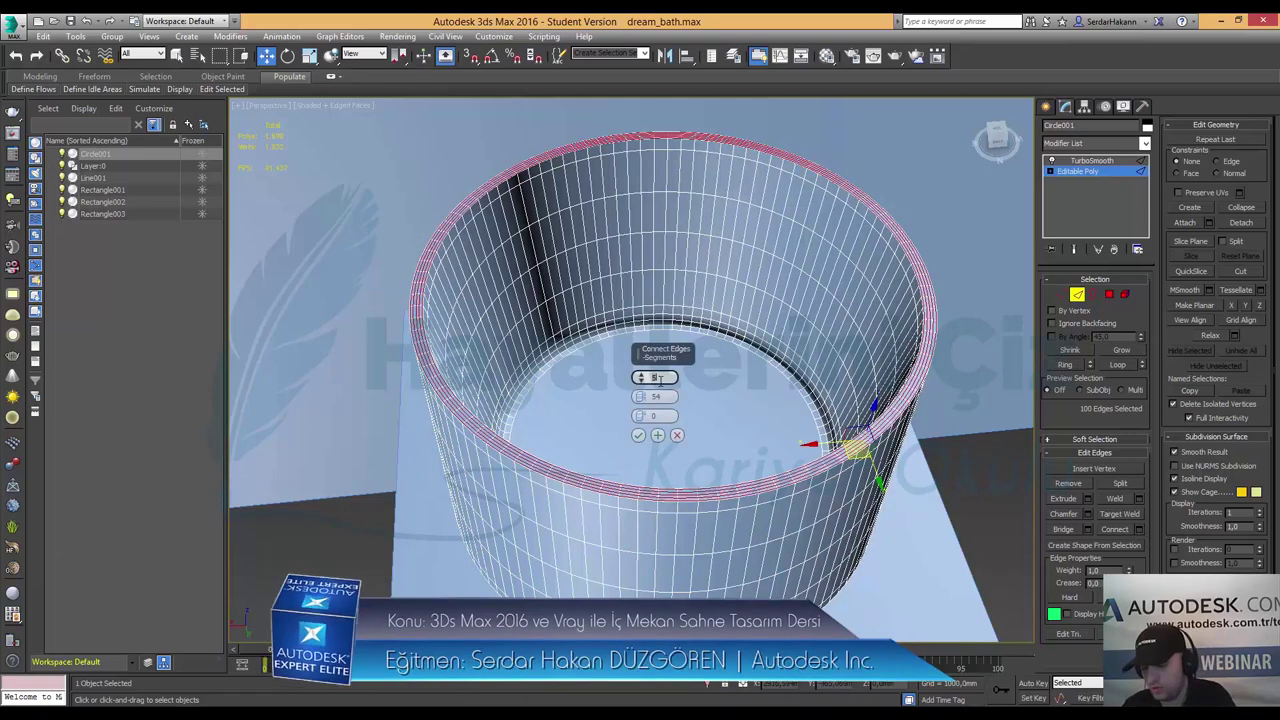
pyautogui.scroll(-1, 659, 380)
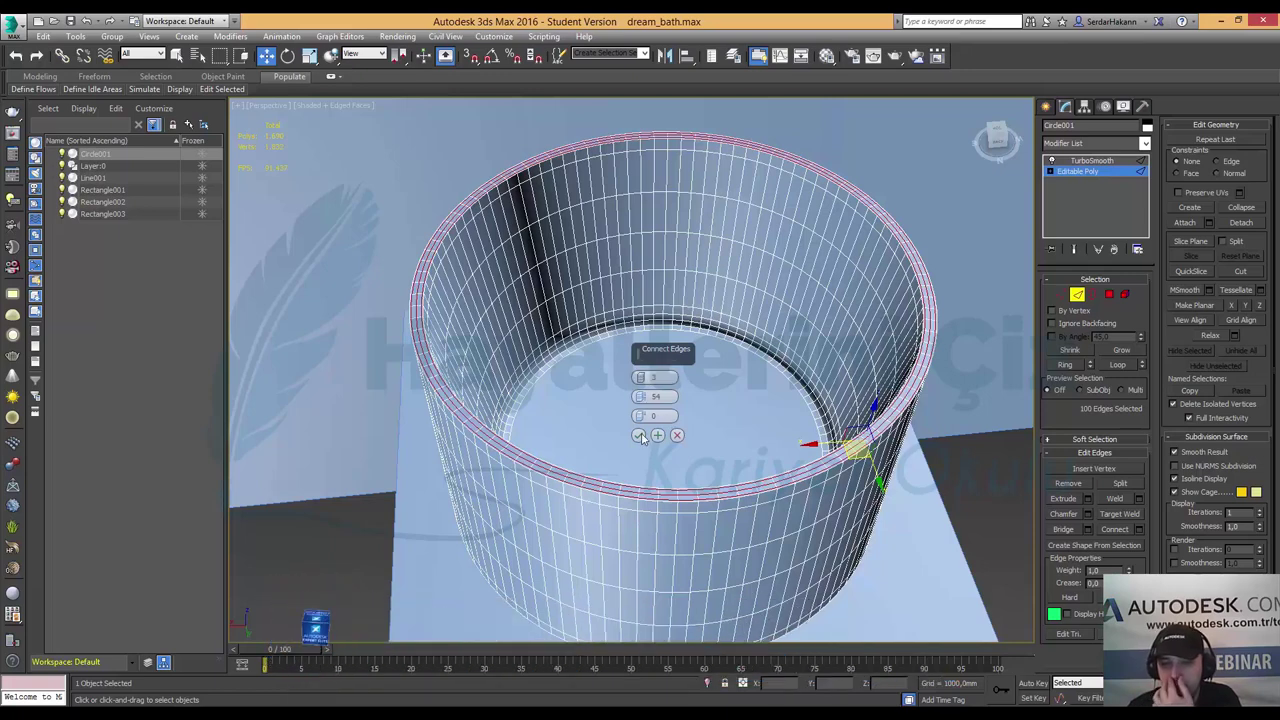
pyautogui.click(640, 436)
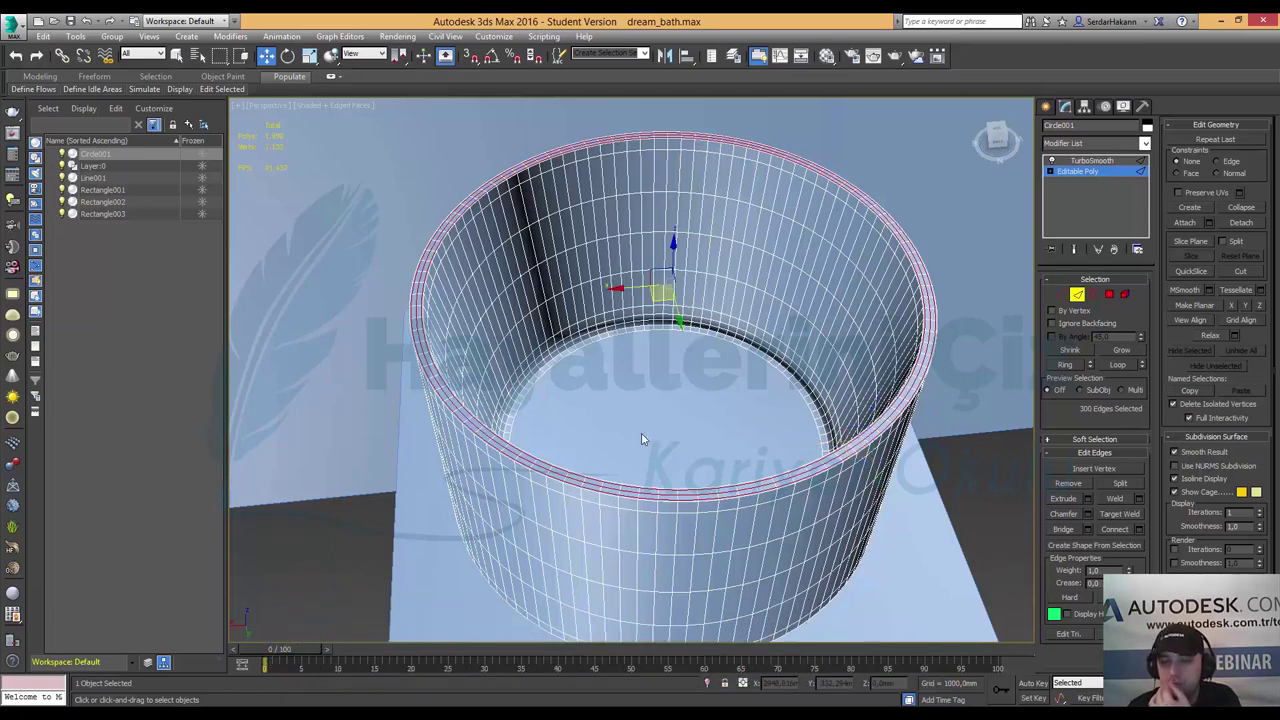
pyautogui.click(1092, 161)
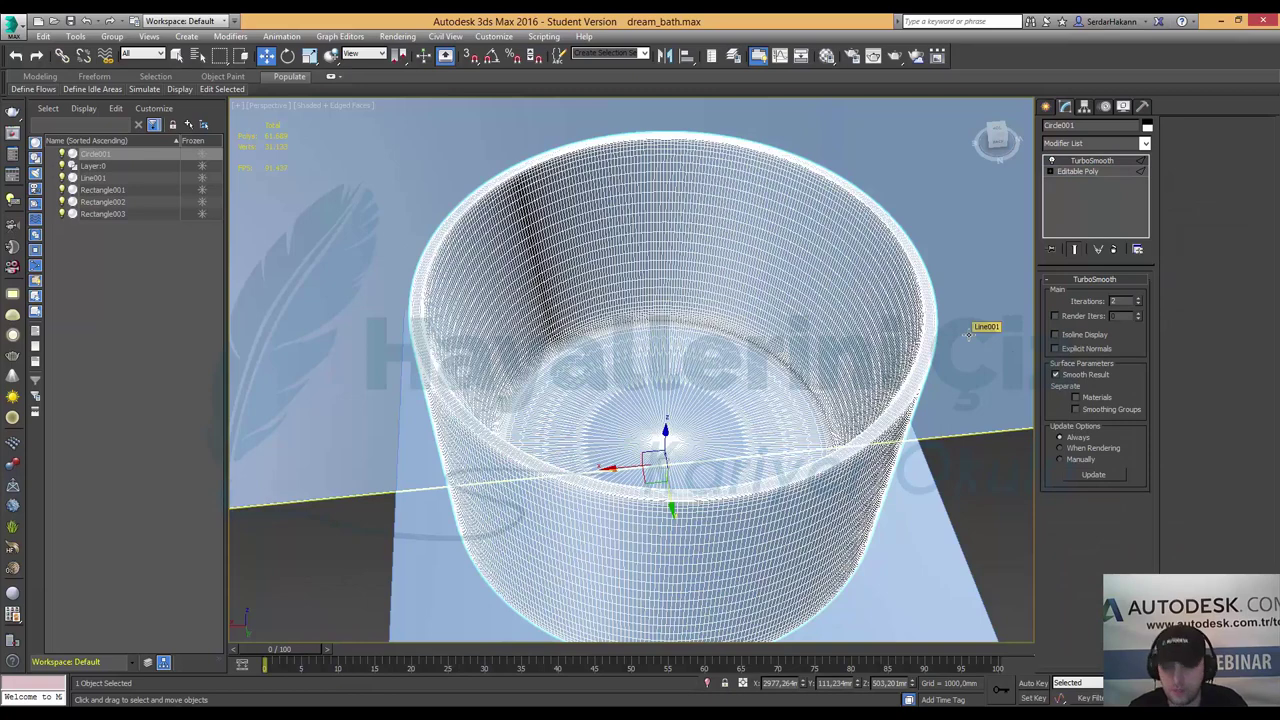
# - Inspect the smoothed bowl without edged faces, then go back to its base Editable Poly
pyautogui.press('F4')
pyautogui.moveTo(758, 399)
pyautogui.keyDown('alt'); pyautogui.mouseDown(button='middle')
pyautogui.moveTo(728, 402)
pyautogui.moveTo(742, 345)
pyautogui.mouseUp(button='middle'); pyautogui.keyUp('alt')
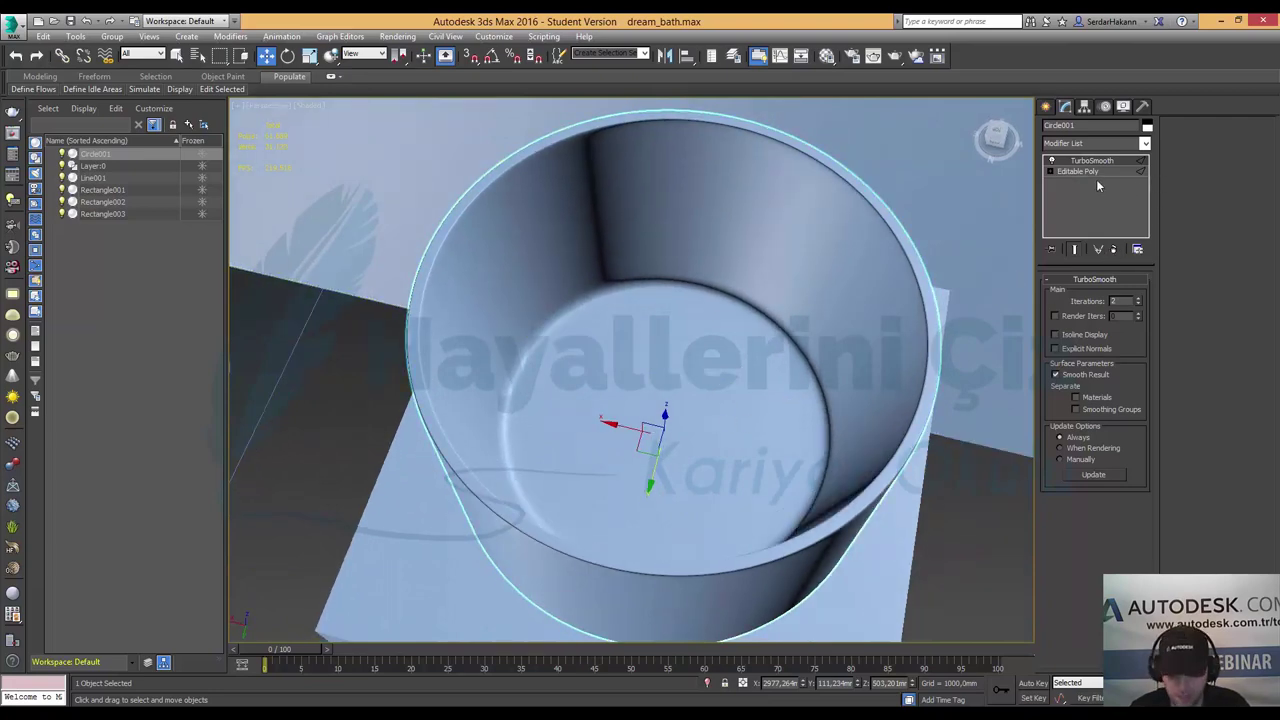
pyautogui.press('F4')
pyautogui.click(1121, 173)
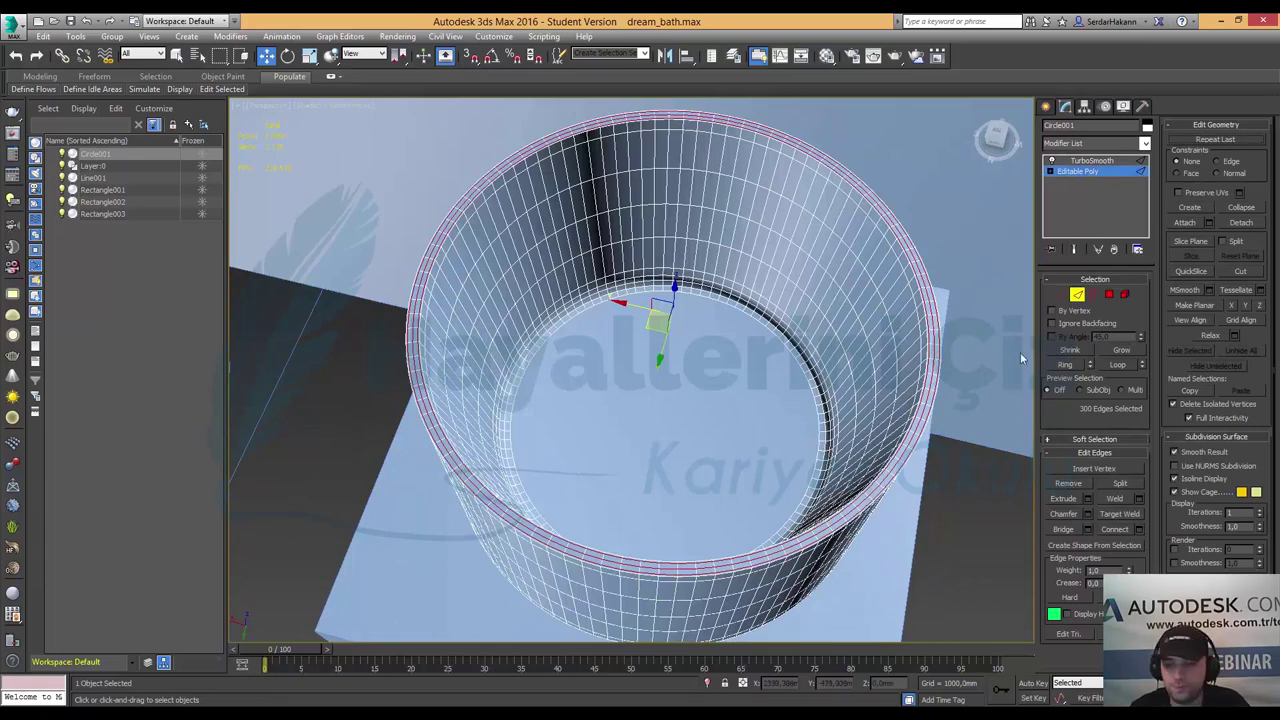
# - Inset the centre bottom polygon three times by 50 mm into concentric rings
pyautogui.click(1109, 294)
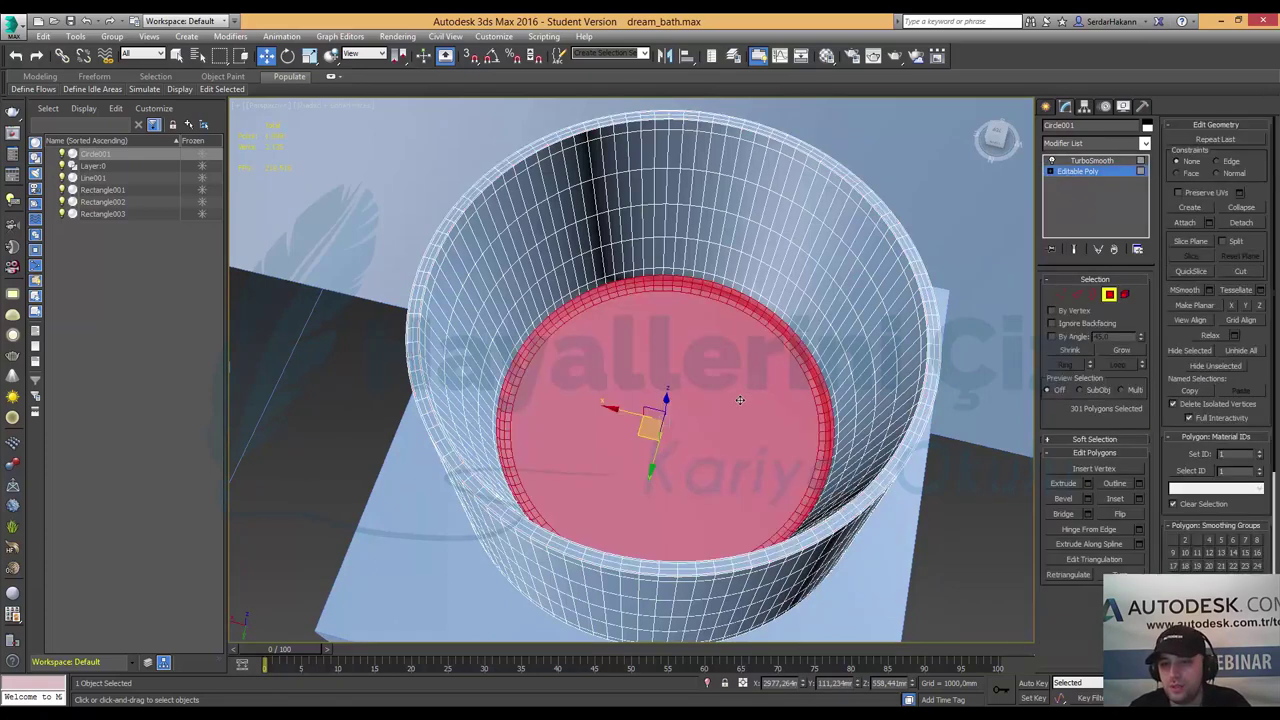
pyautogui.click(740, 400)
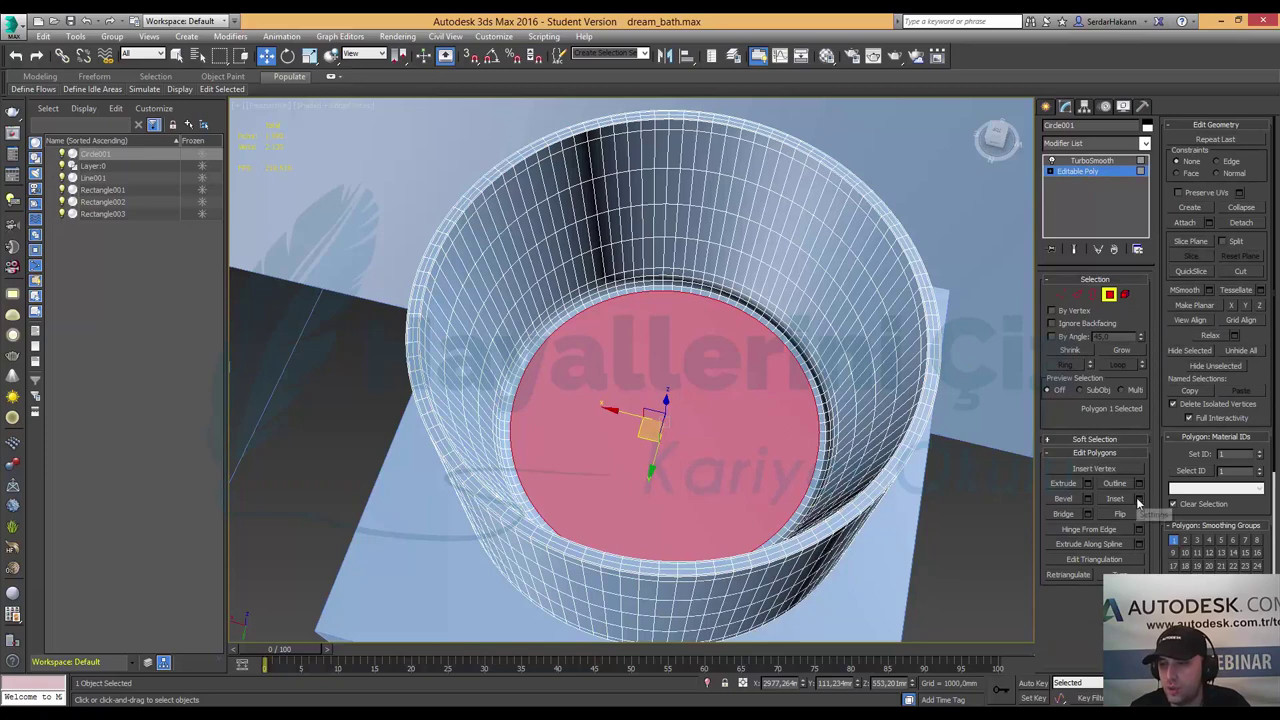
pyautogui.click(1138, 500)
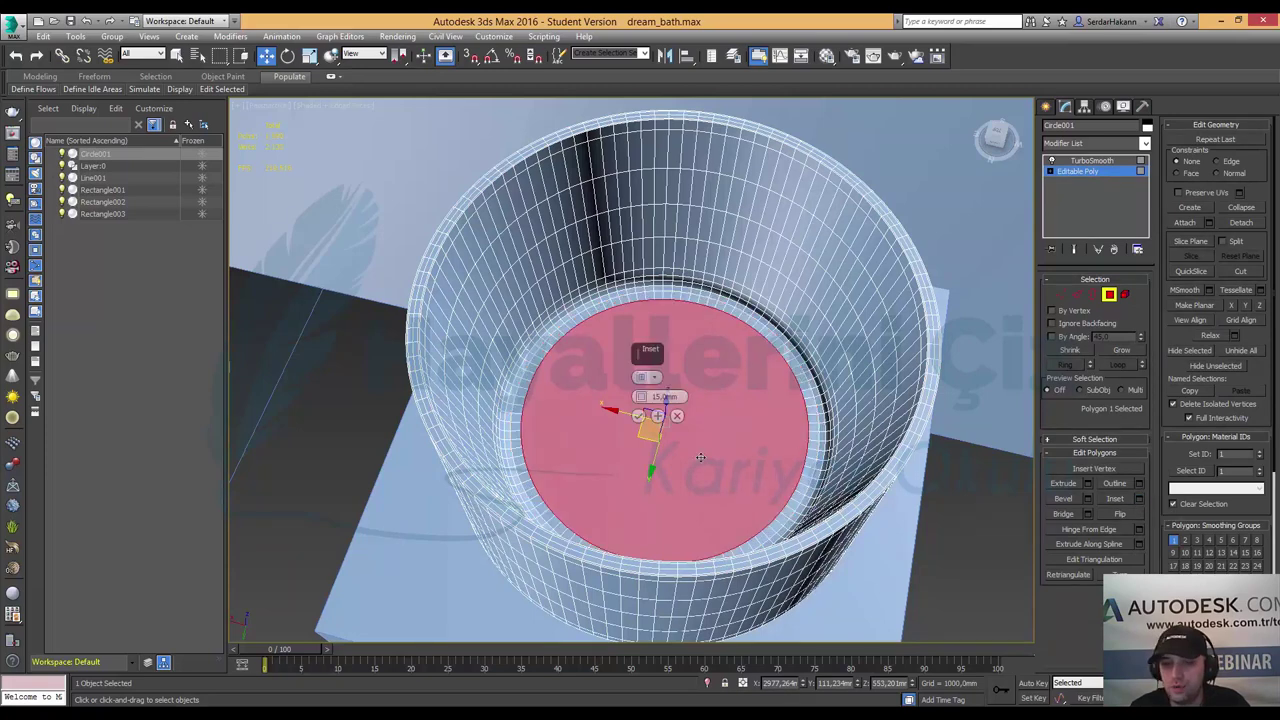
pyautogui.doubleClick(664, 397)
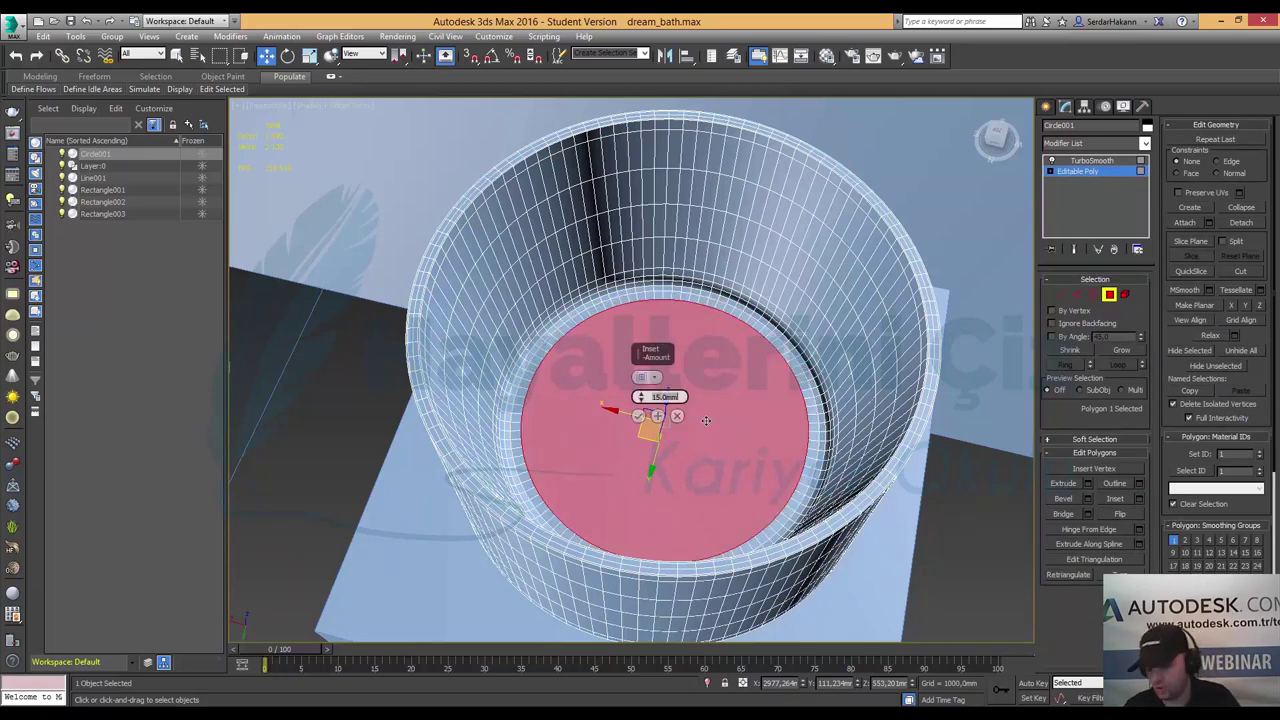
pyautogui.write('50')
pyautogui.press('Return')
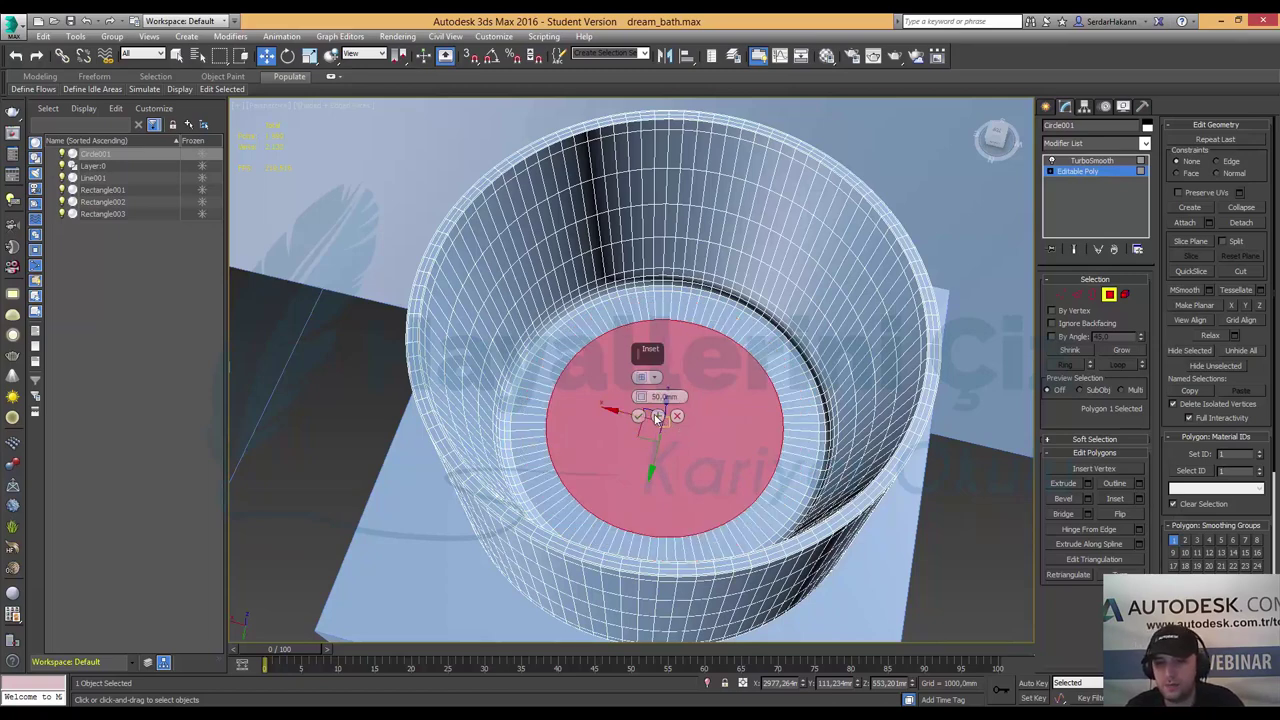
pyautogui.click(657, 417)
pyautogui.click(657, 417)
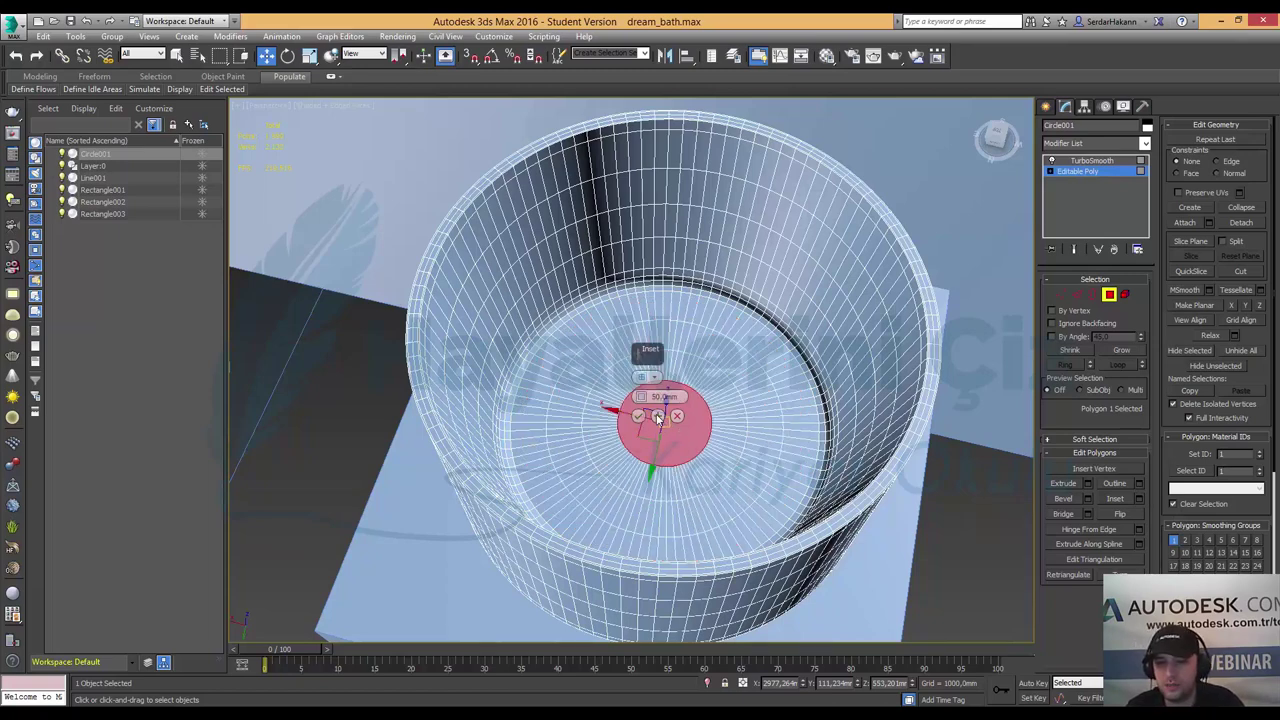
pyautogui.click(638, 416)
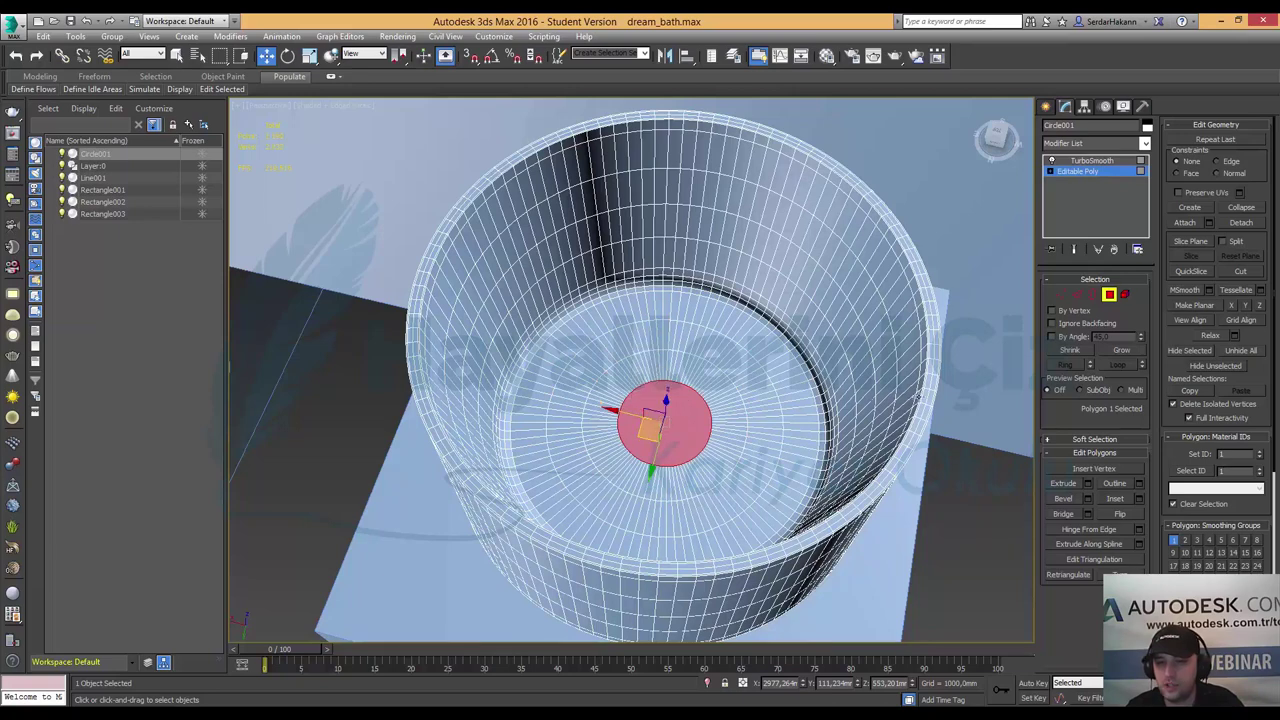
# - Exit polygon mode, show the TurboSmoothed vessel, and select the Rectangle003 box
pyautogui.click(1109, 294)
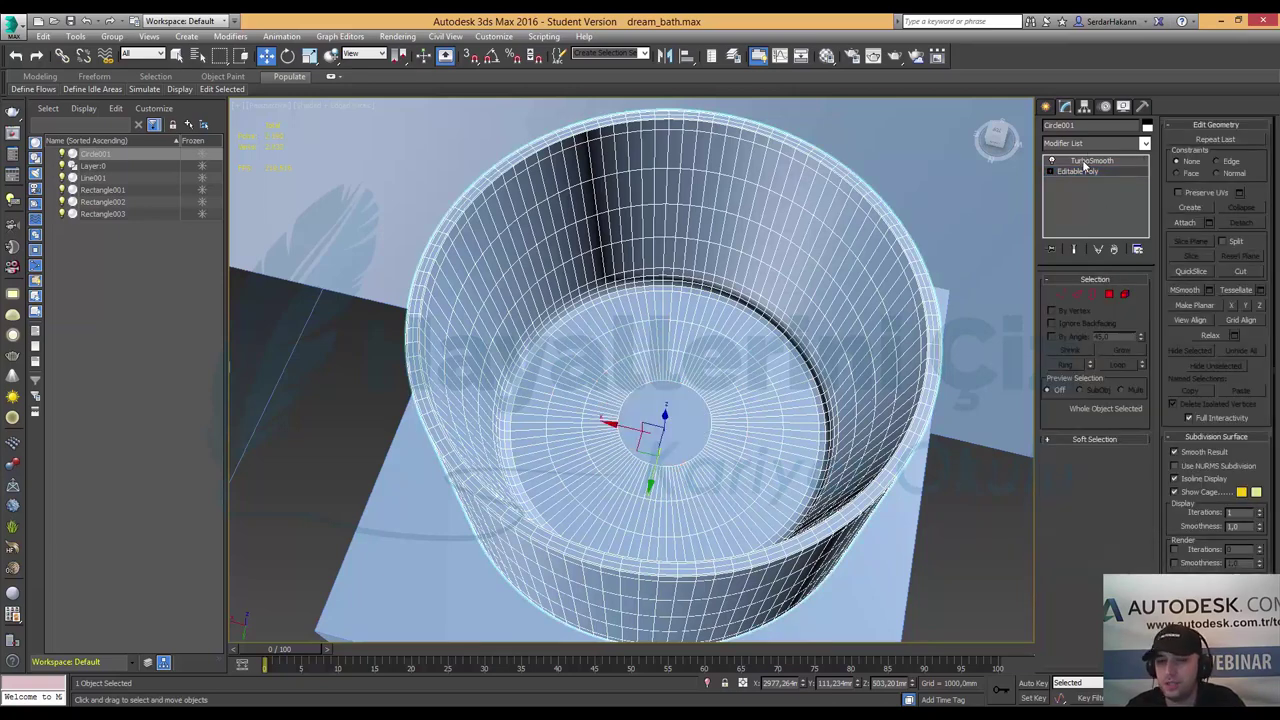
pyautogui.click(1087, 160)
pyautogui.click(903, 567)
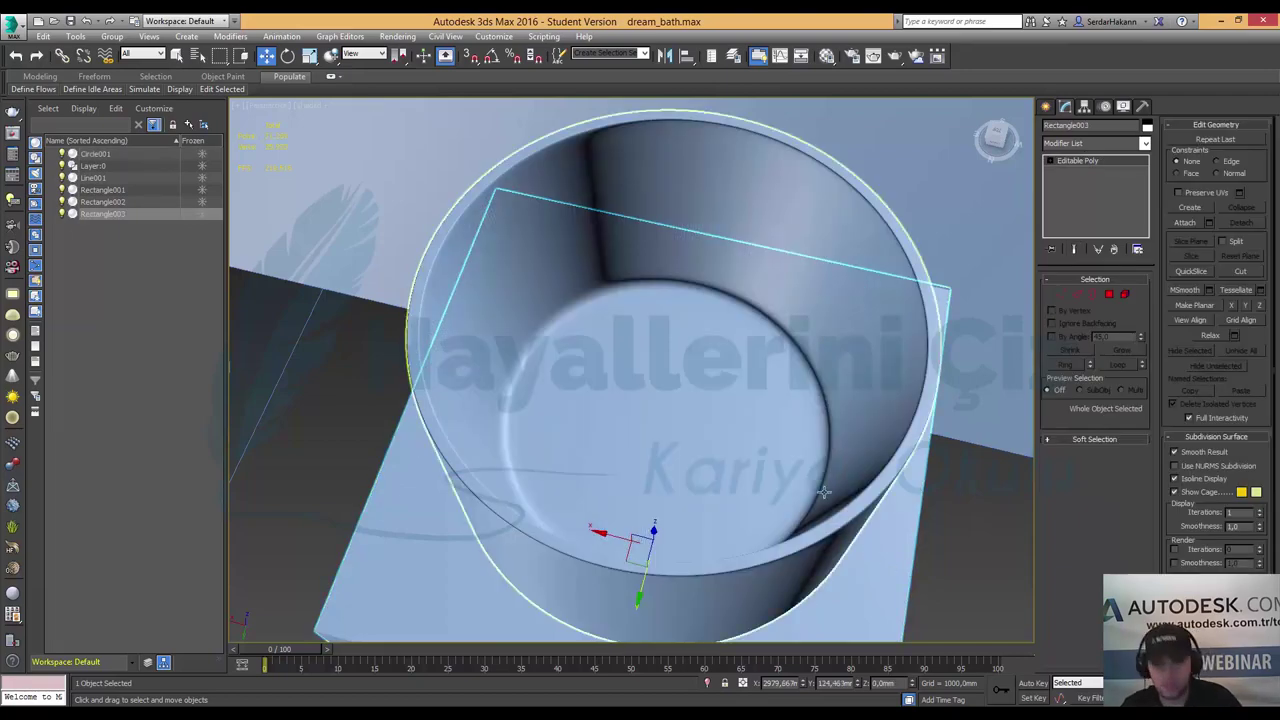
# - Orbit and zoom out to view the smoothed vessel standing on its box
pyautogui.moveTo(836, 514)
pyautogui.keyDown('alt'); pyautogui.mouseDown(button='middle')
pyautogui.moveTo(845, 424)
pyautogui.moveTo(810, 416)
pyautogui.moveTo(826, 393)
pyautogui.moveTo(805, 393)
pyautogui.mouseUp(button='middle'); pyautogui.keyUp('alt')
pyautogui.scroll(-3, 803, 394)
pyautogui.scroll(-3, 803, 394)
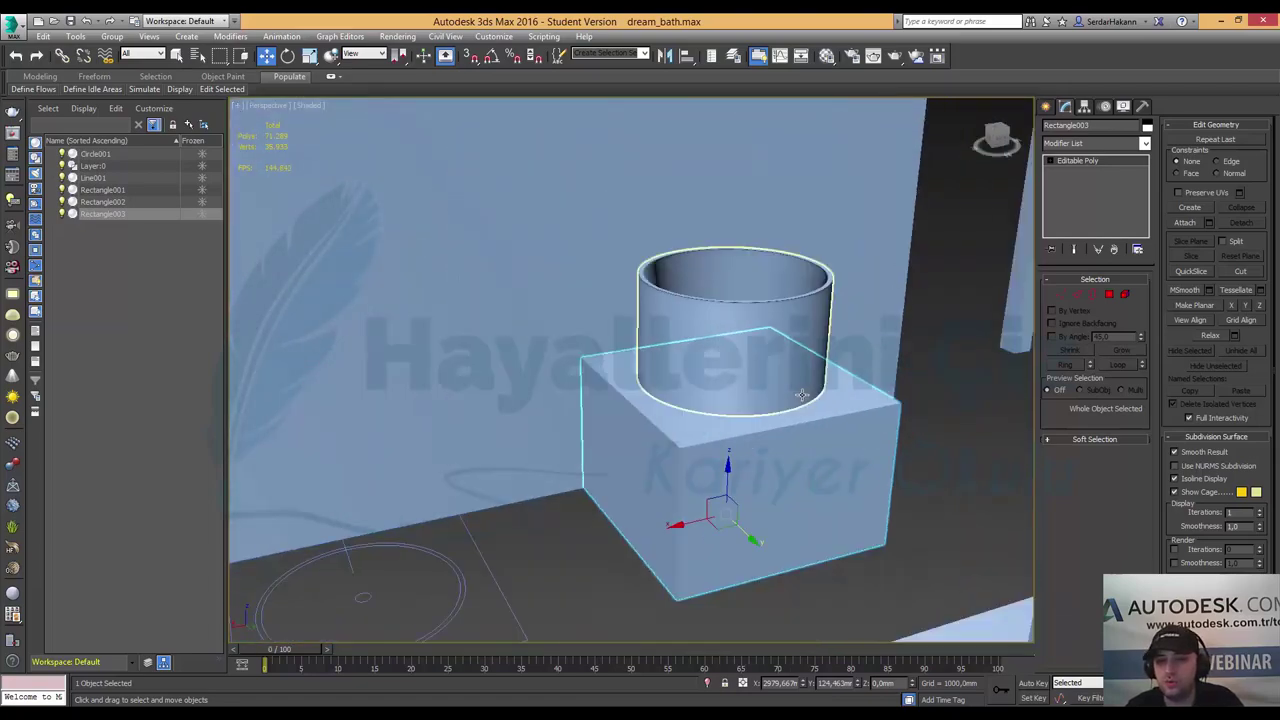
pyautogui.scroll(-3, 803, 394)
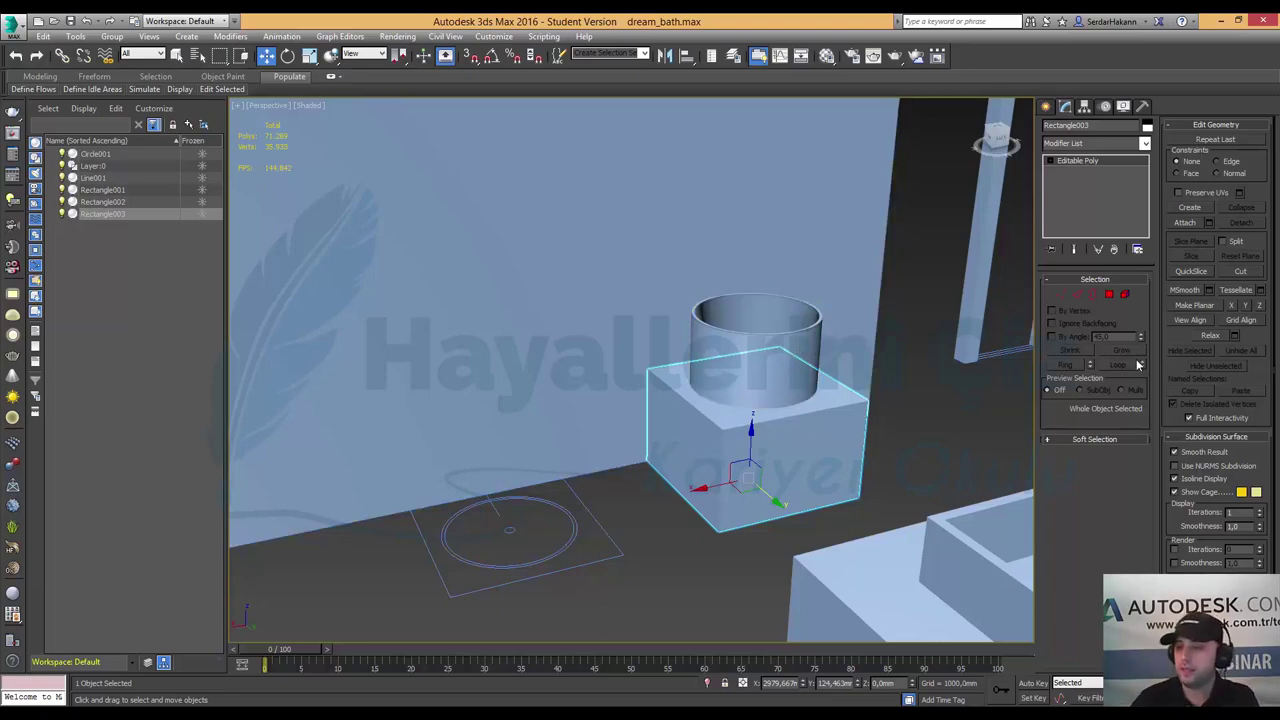
# - Select both the Rectangle003 box and the Circle001 vessel together
pyautogui.hotkey('alt', 'w')
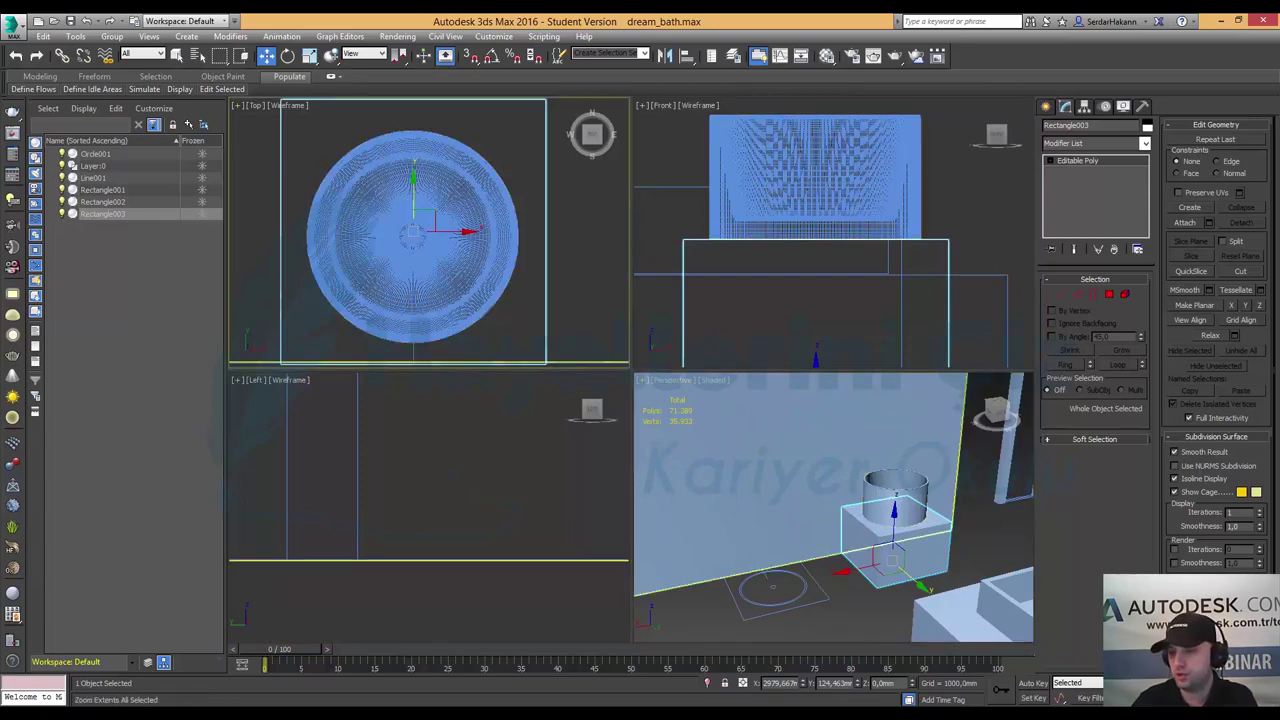
pyautogui.hotkey('alt', 'w')
pyautogui.moveTo(619, 368); pyautogui.dragTo(553, 287, button='middle')
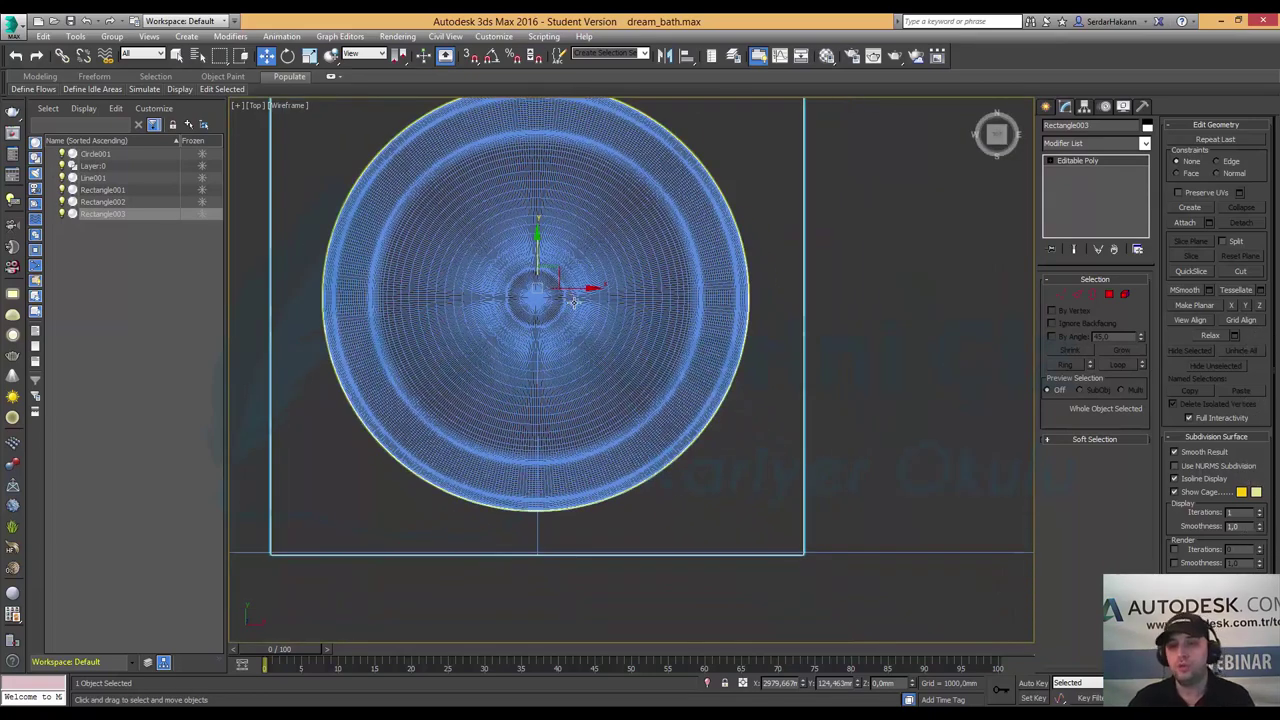
pyautogui.scroll(-5, 570, 300)
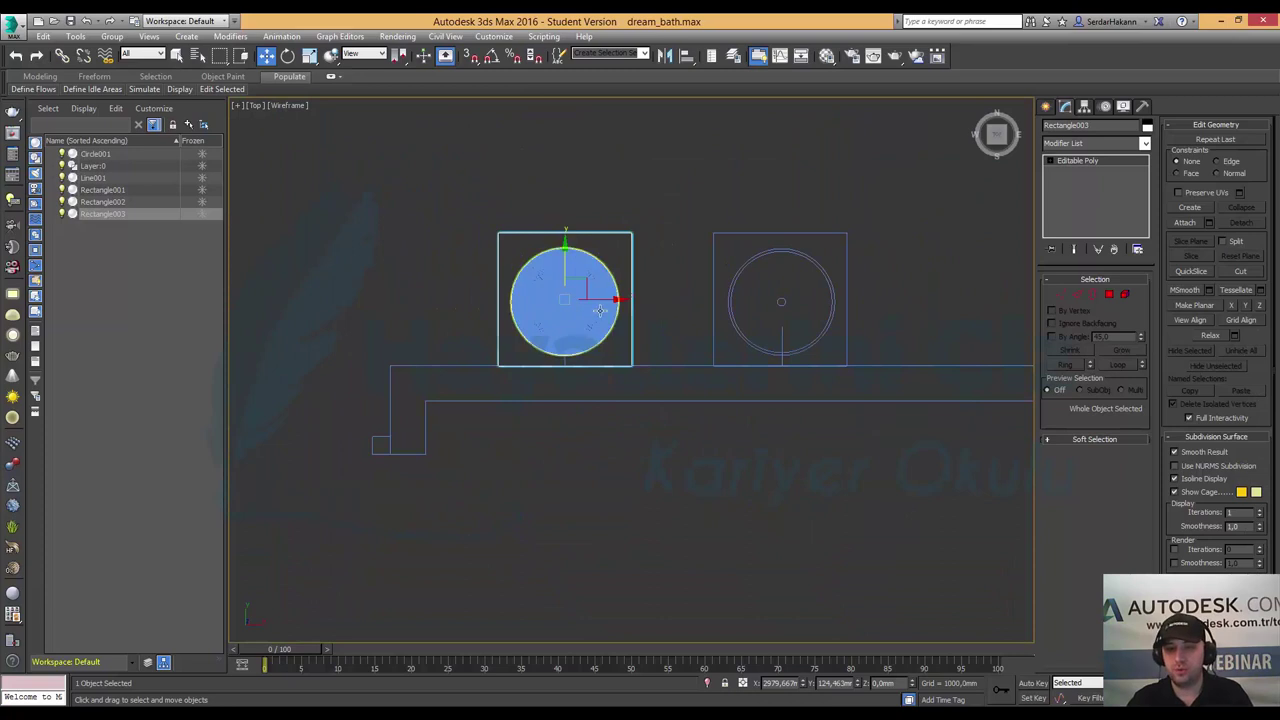
pyautogui.scroll(3, 600, 322)
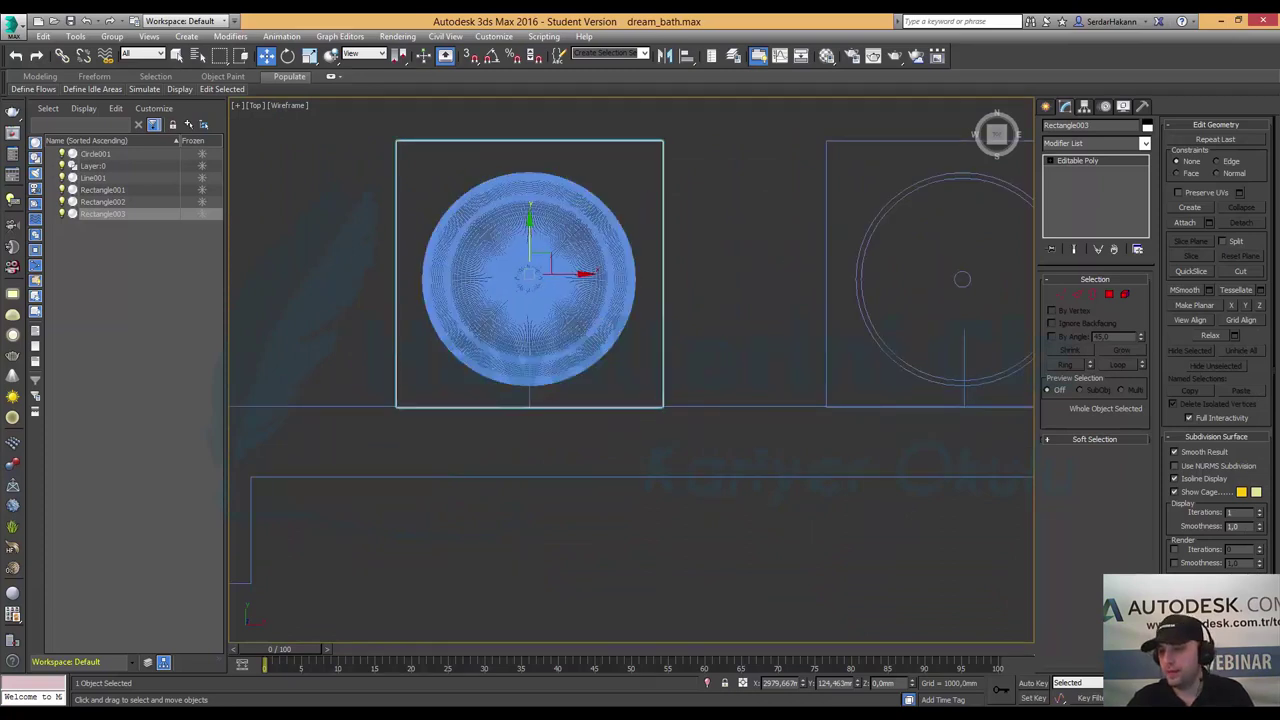
pyautogui.hotkey('alt', 'w')
pyautogui.click(912, 513)
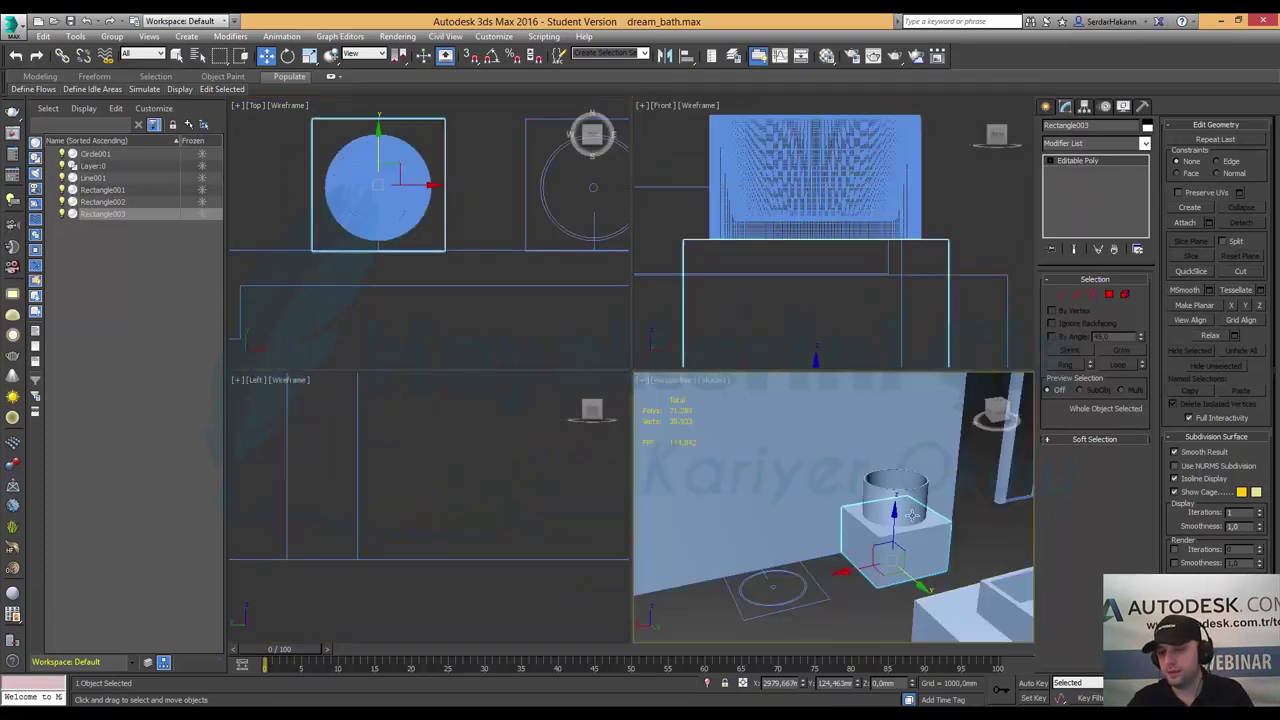
pyautogui.keyDown('ctrl'); pyautogui.click(912, 482); pyautogui.keyUp('ctrl')
pyautogui.rightClick(486, 182)
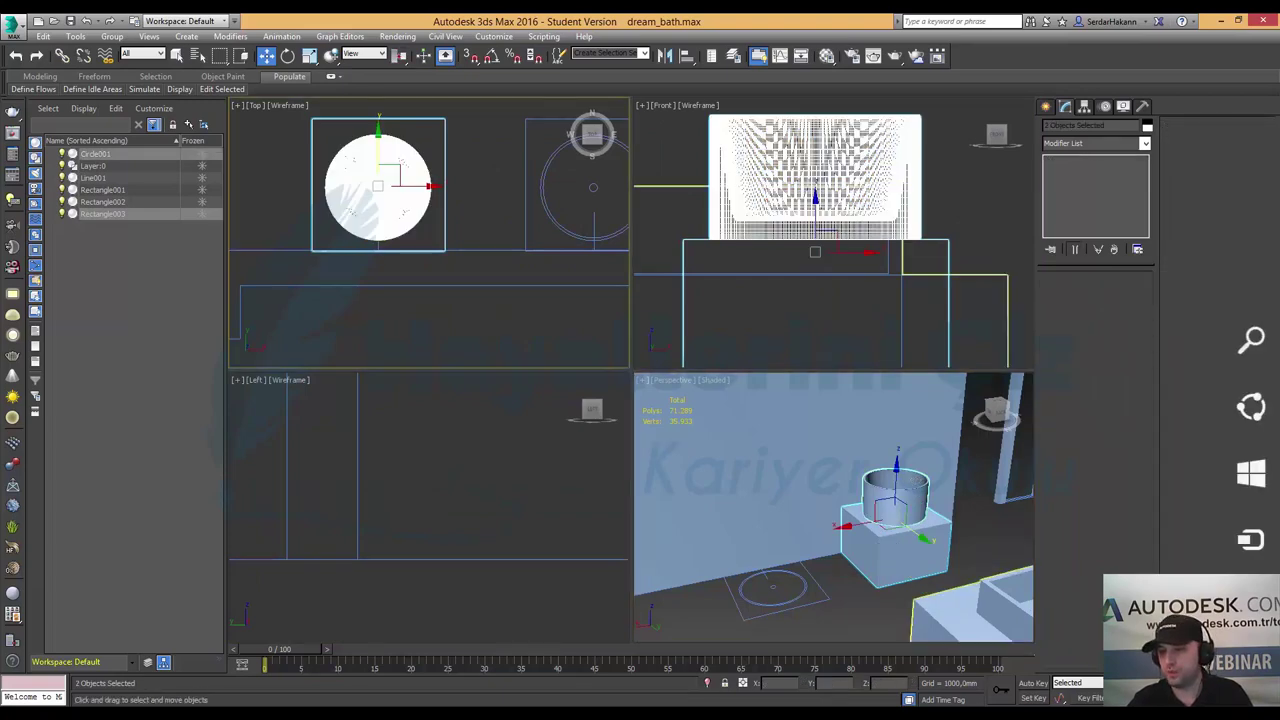
# - Shift-drag copies of the vessel and box to the right as Circle002 and Rectangle004
pyautogui.hotkey('alt', 'w')
pyautogui.moveTo(812, 333); pyautogui.dragTo(606, 412, button='middle')
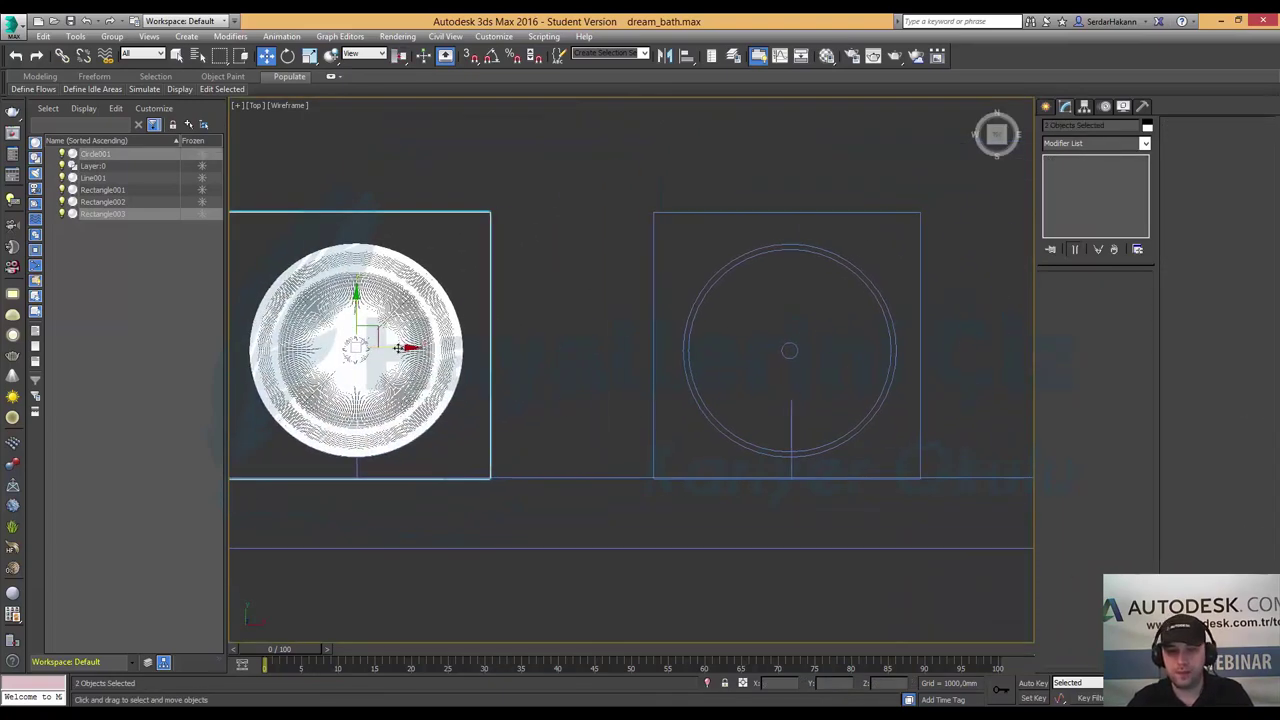
pyautogui.moveTo(398, 400)
pyautogui.keyDown('shift'); pyautogui.mouseDown()
pyautogui.moveTo(847, 398)
pyautogui.moveTo(828, 402)
pyautogui.mouseUp(); pyautogui.keyUp('shift')
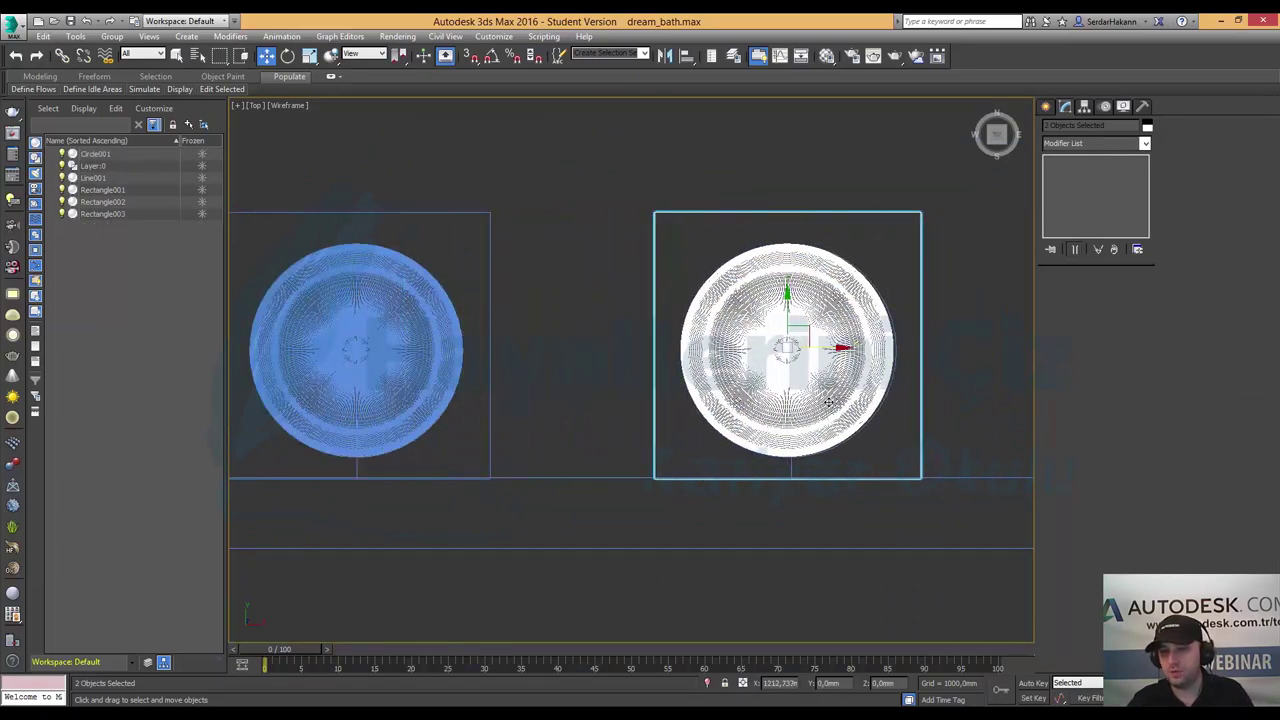
pyautogui.keyDown('shift'); pyautogui.moveTo(828, 402); pyautogui.dragTo(828, 402); pyautogui.keyUp('shift')
pyautogui.click(646, 423)
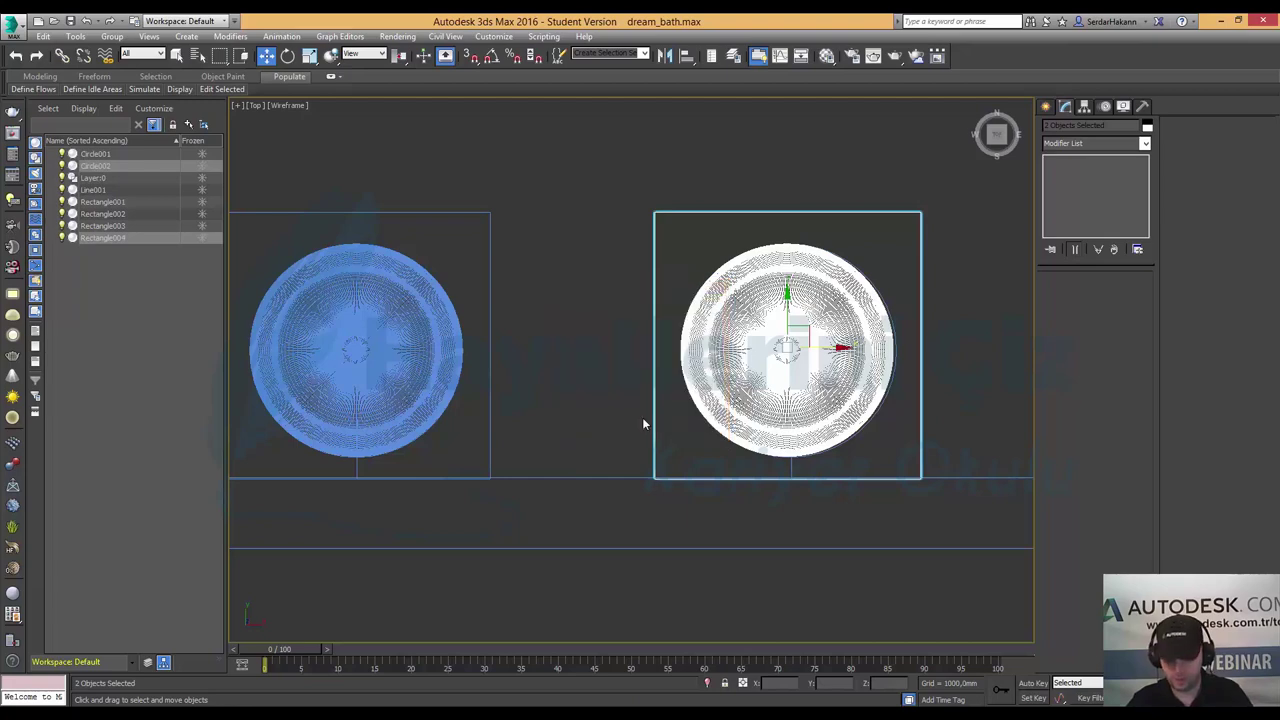
pyautogui.click(560, 418)
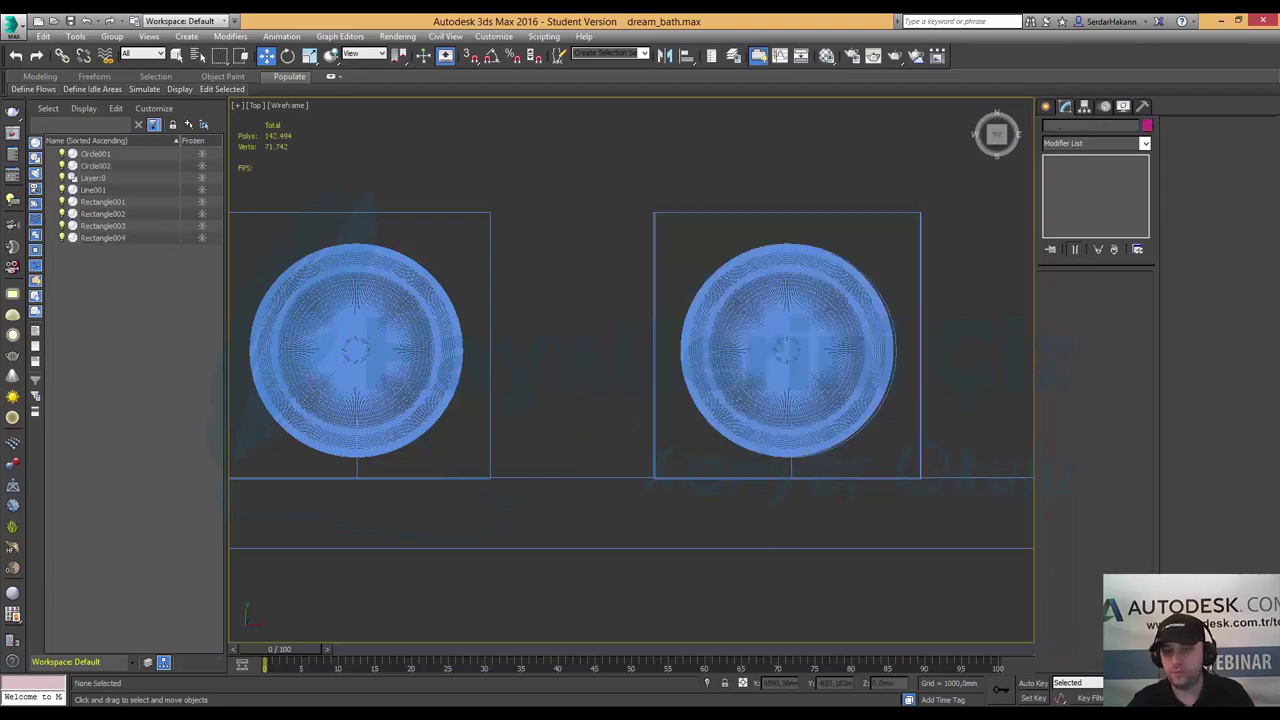
pyautogui.hotkey('alt', 'w')
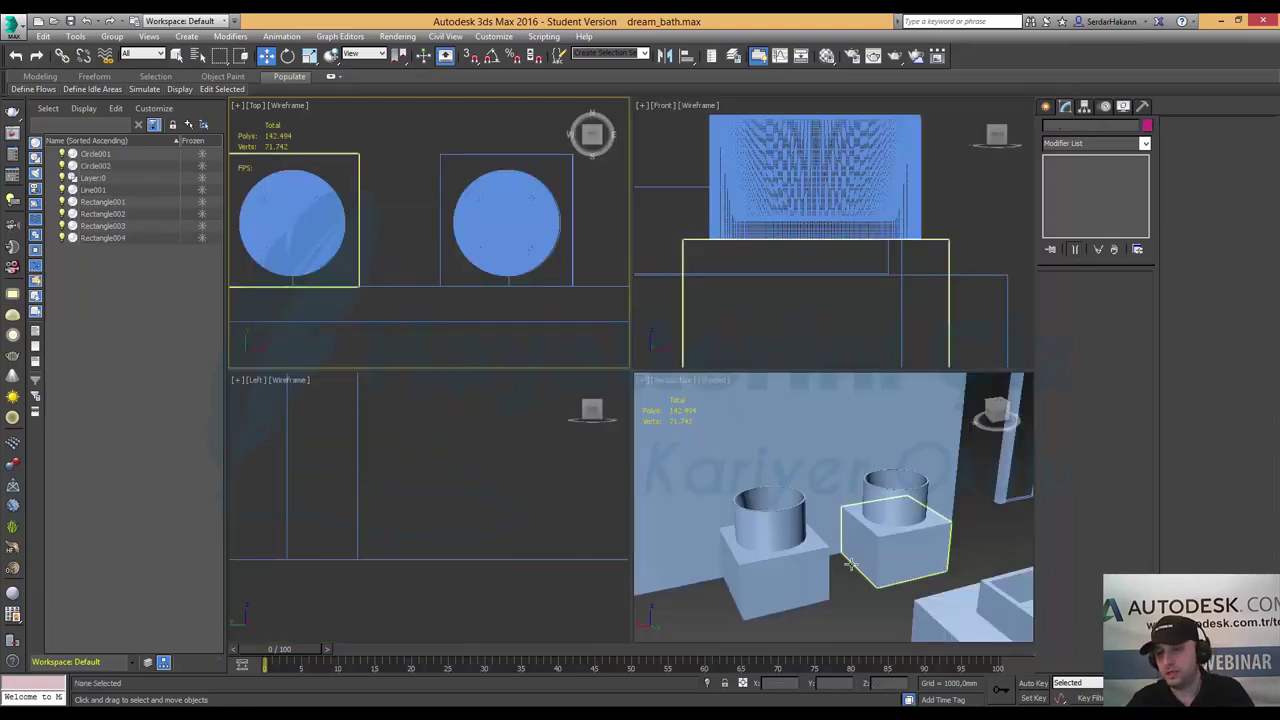
# - Maximize the Perspective view, then zoom out and orbit to show both tubs on their boxes
pyautogui.middleClick(854, 577)
pyautogui.hotkey('alt', 'w')
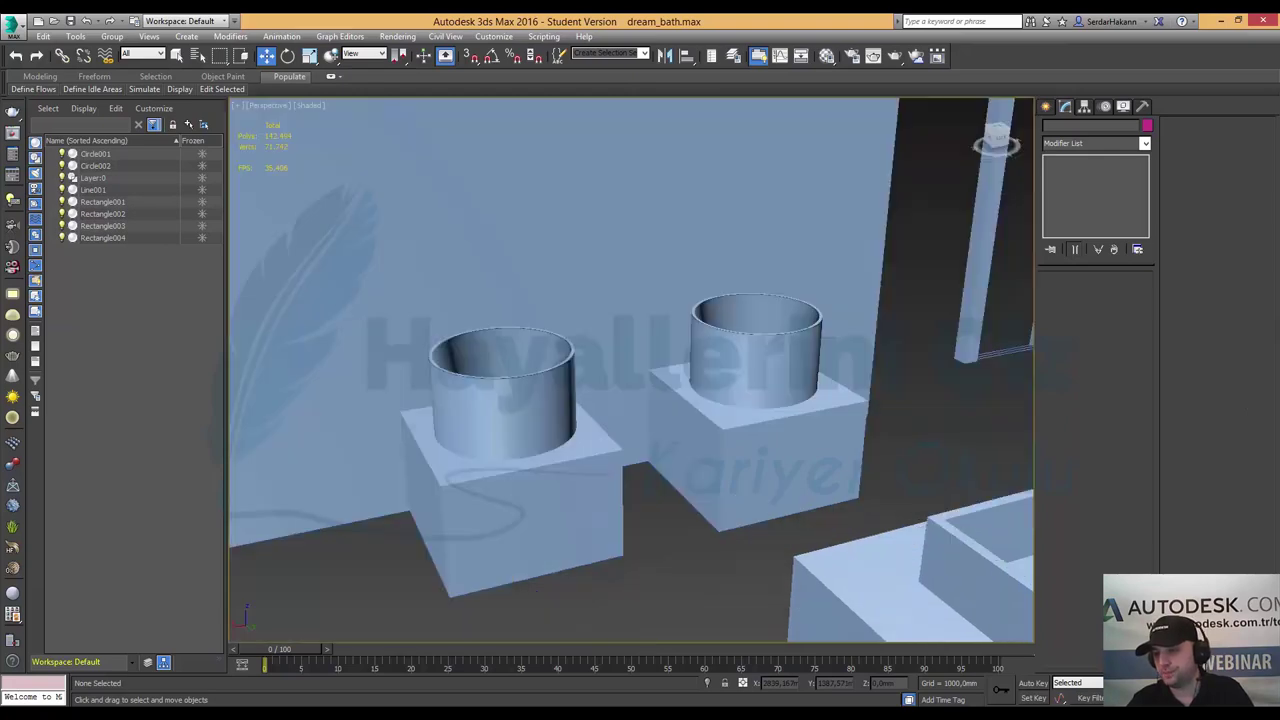
pyautogui.hotkey('alt', 'z')
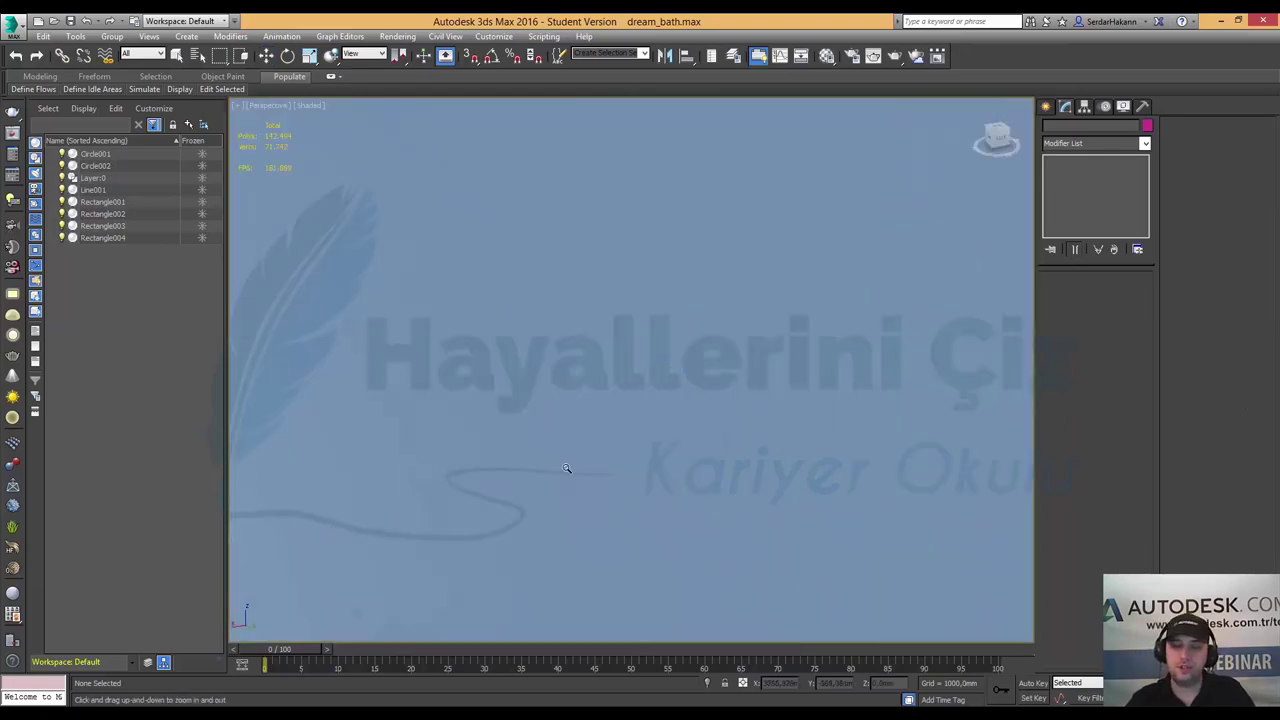
pyautogui.moveTo(566, 471)
pyautogui.mouseDown()
pyautogui.moveTo(587, 531)
pyautogui.moveTo(592, 473)
pyautogui.mouseUp()
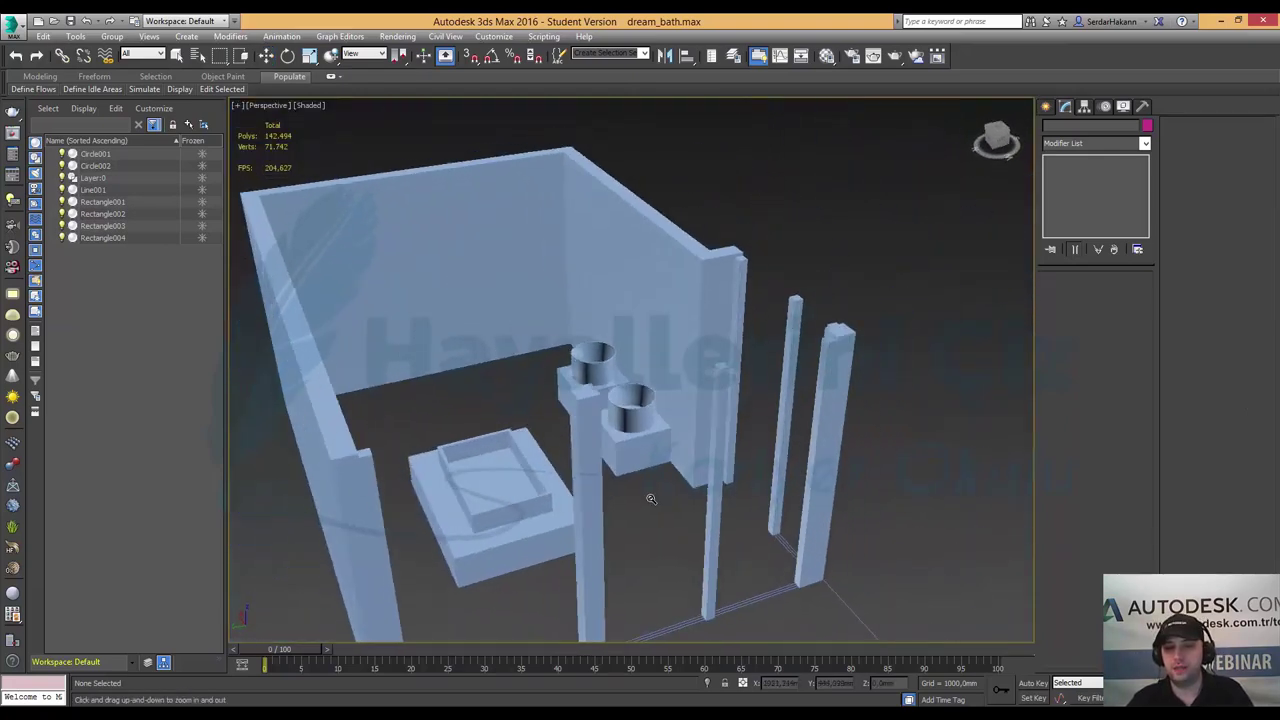
pyautogui.scroll(2, 574, 482)
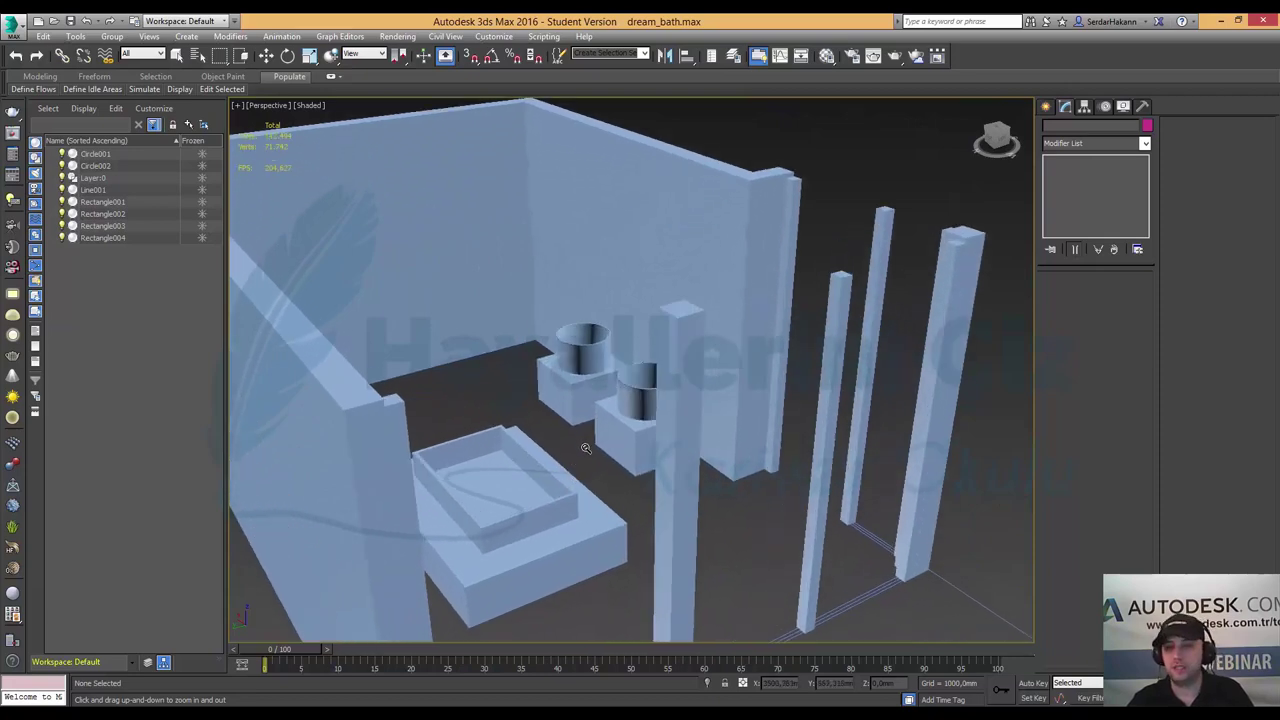
pyautogui.scroll(2, 588, 445)
pyautogui.moveTo(621, 462)
pyautogui.keyDown('alt'); pyautogui.mouseDown(button='middle')
pyautogui.moveTo(591, 476)
pyautogui.moveTo(606, 469)
pyautogui.mouseUp(button='middle'); pyautogui.keyUp('alt')
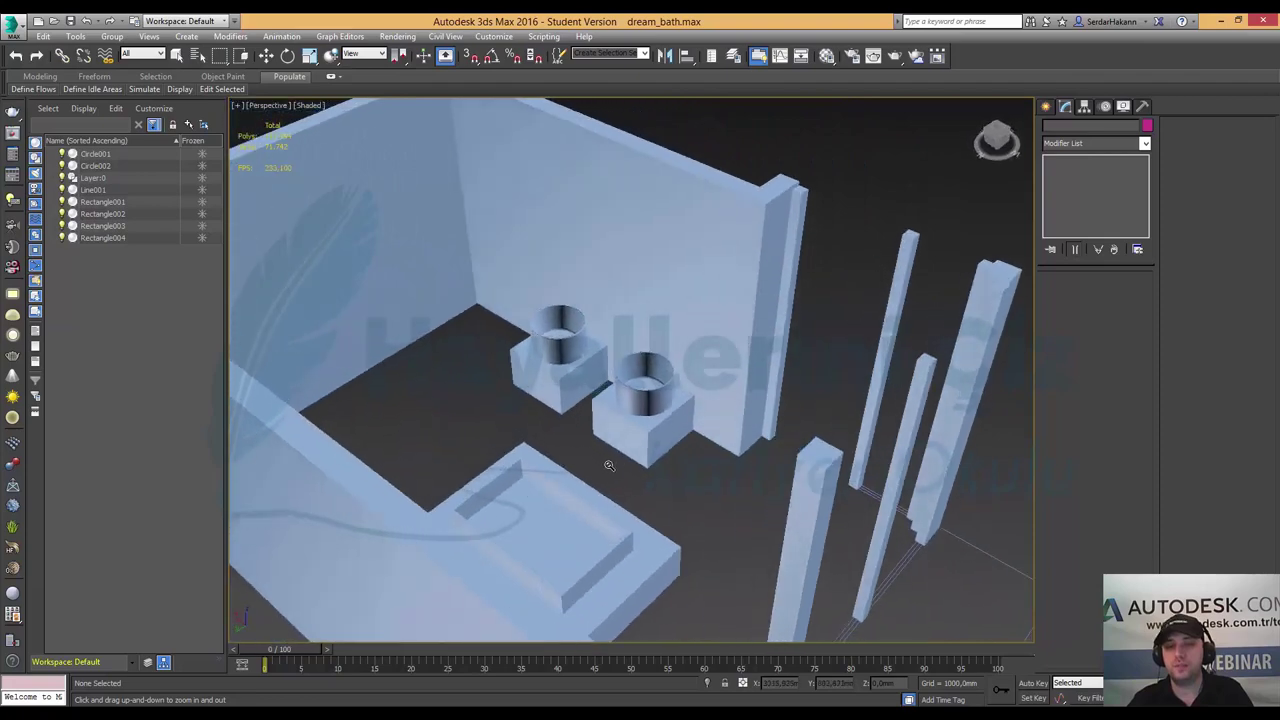